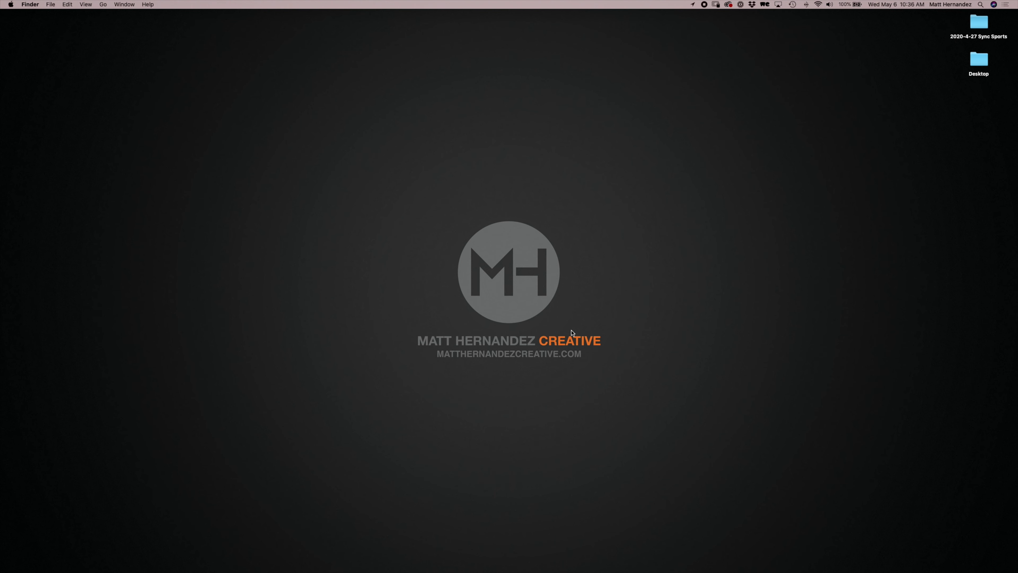
- Bring Photo Mechanic 6 forward from the Dock, showing the 60-thumbnail soccer contact sheet
mouse_move(571, 563)
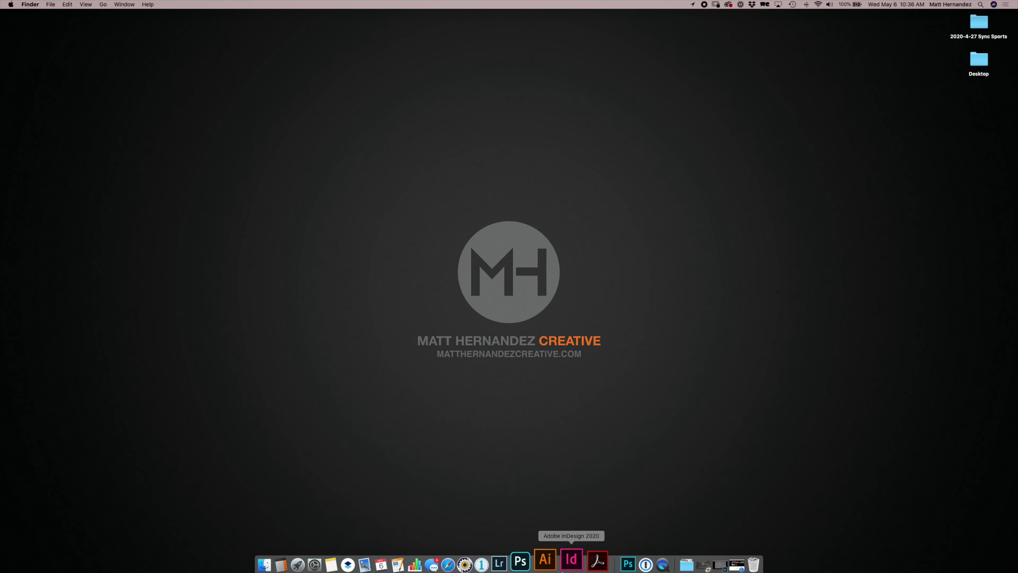
click(485, 560)
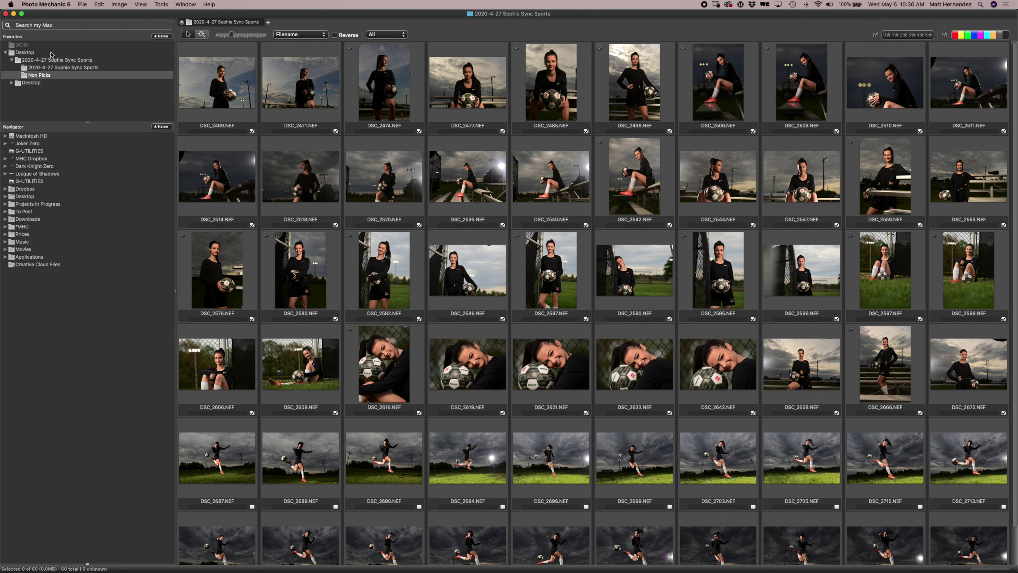
- Browse the shoot's parent folder, its main image subfolder and the Non Picks subfolder
click(37, 62)
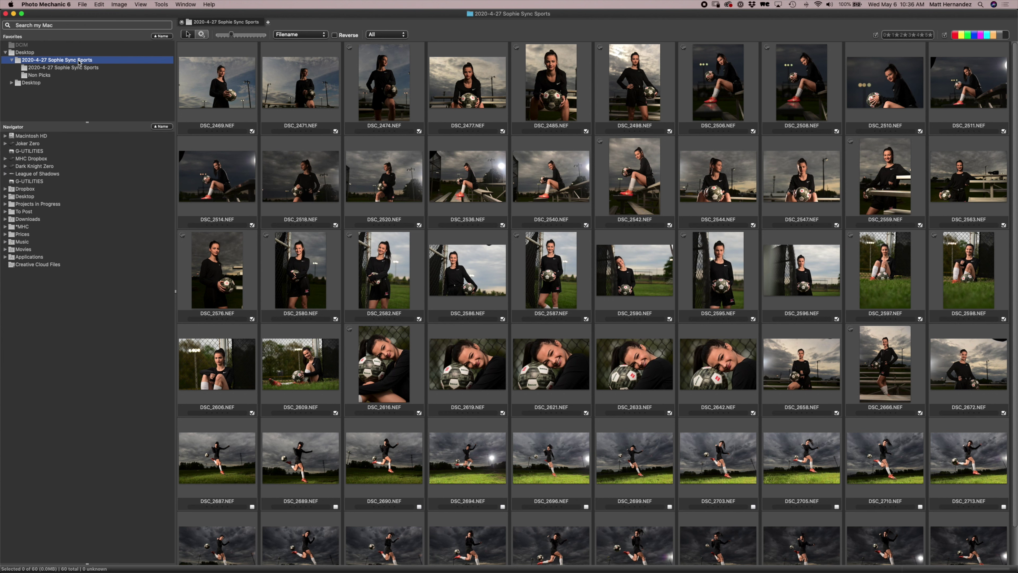
click(60, 70)
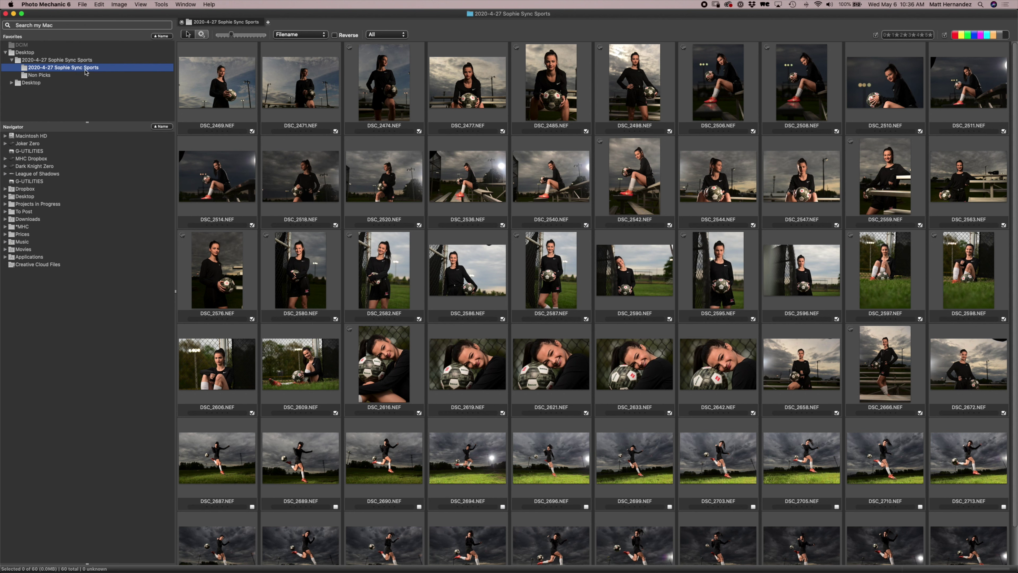
click(48, 75)
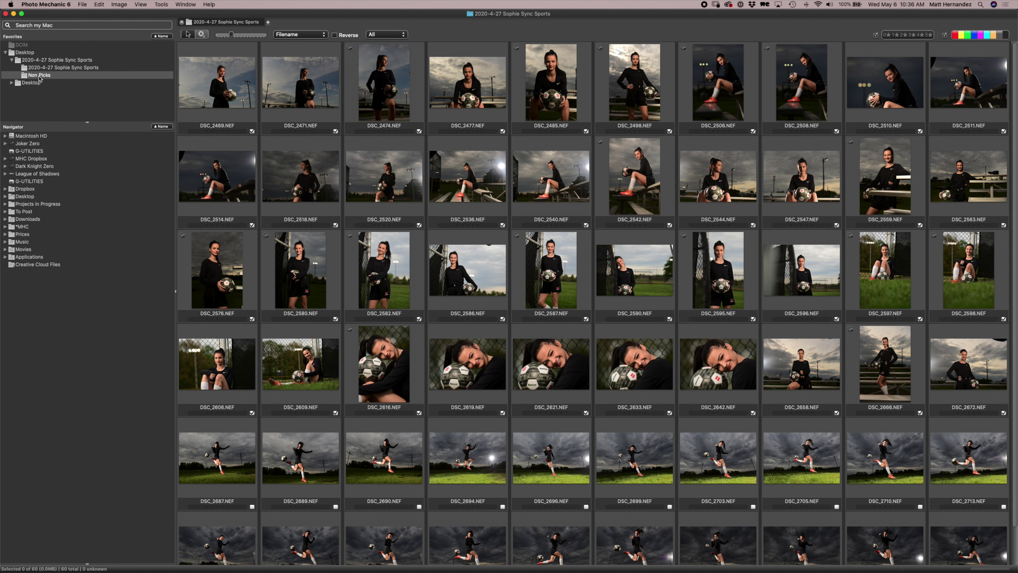
click(570, 188)
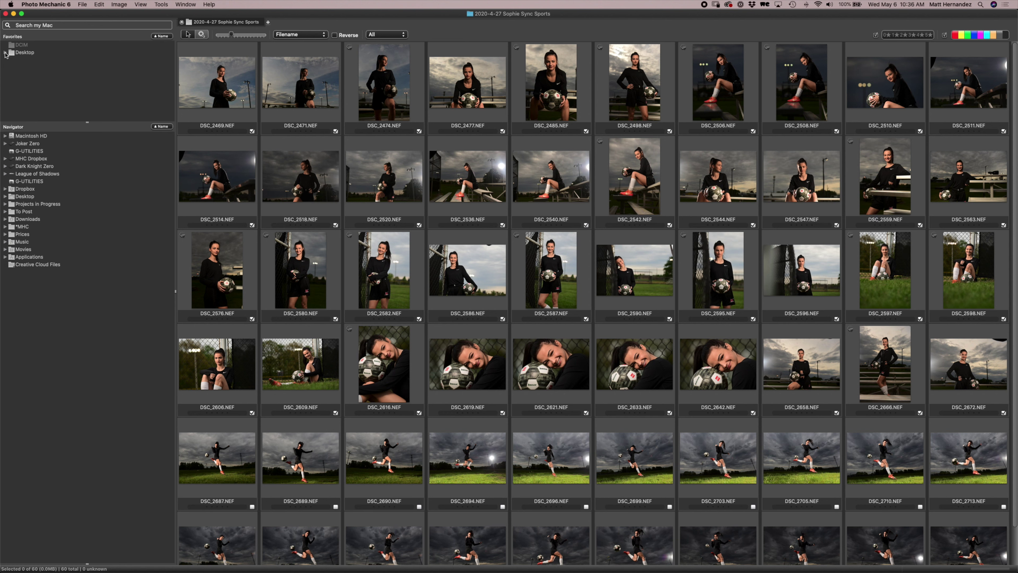
- Try the shoot favorite, dismiss the missing-favorite alert, and minimize the window
click(32, 61)
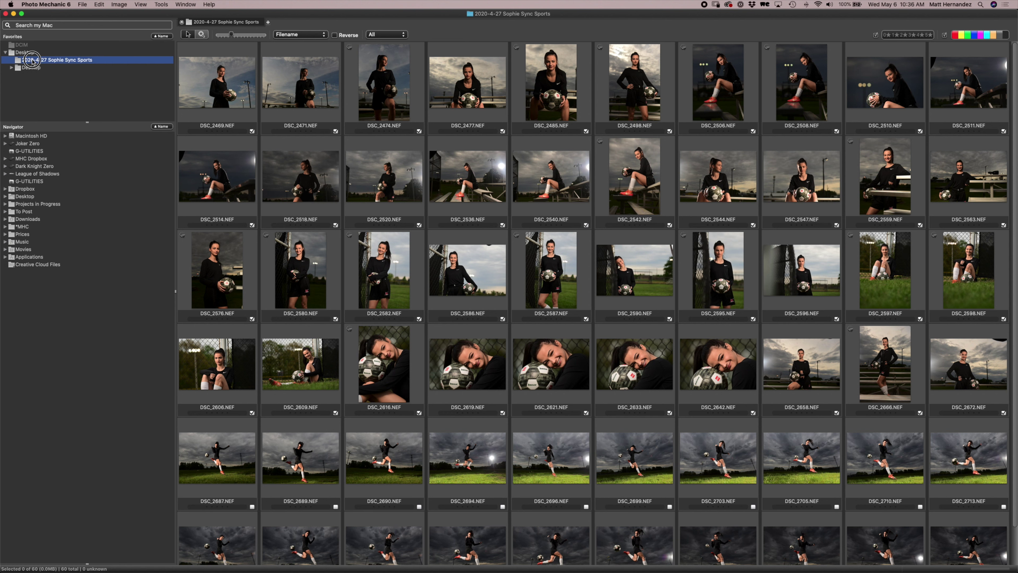
click(569, 184)
click(14, 14)
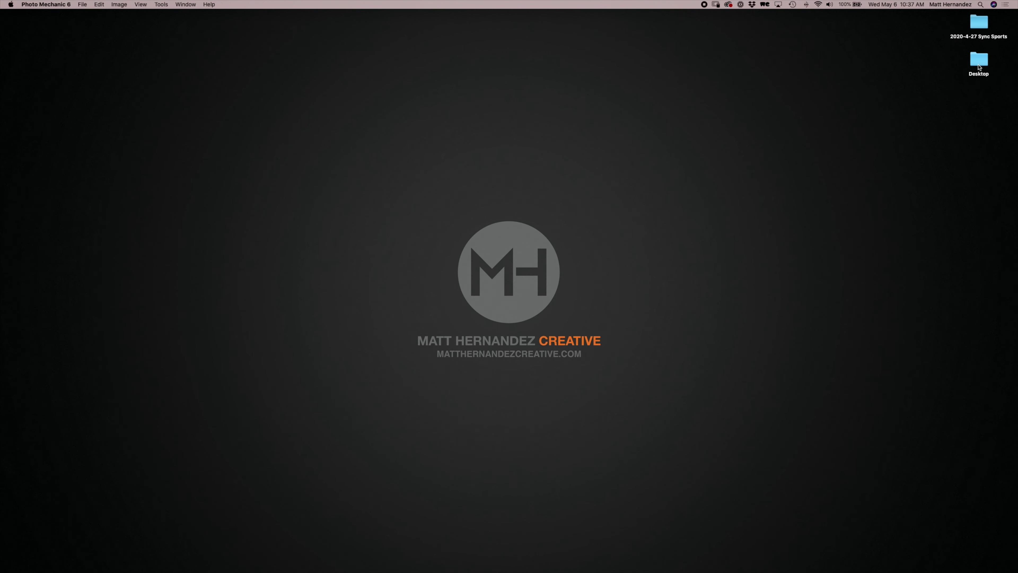
- Open and close the 2020-4-27 Sync Sports desktop folder, then restore Photo Mechanic
double_click(978, 25)
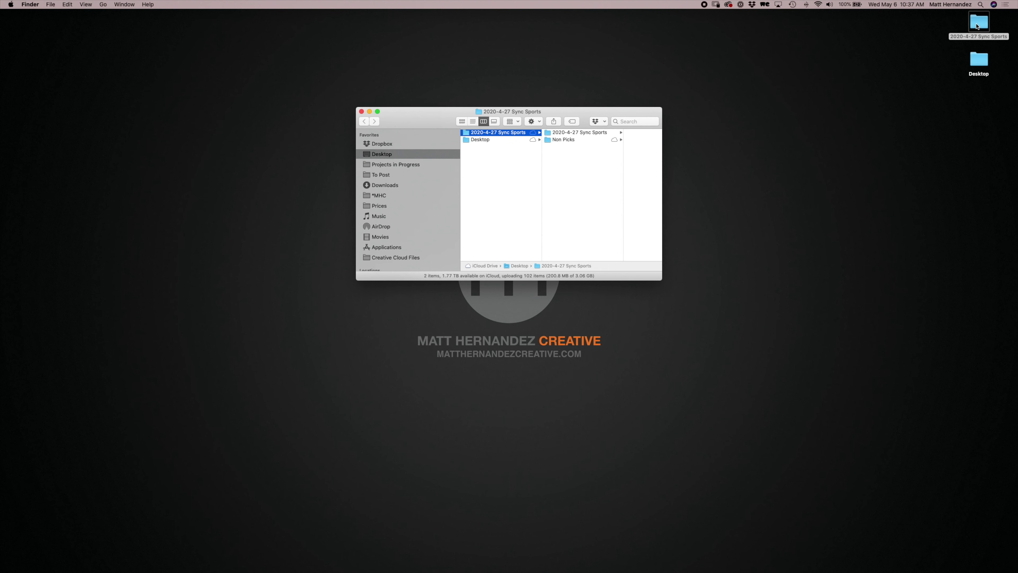
key(super+w)
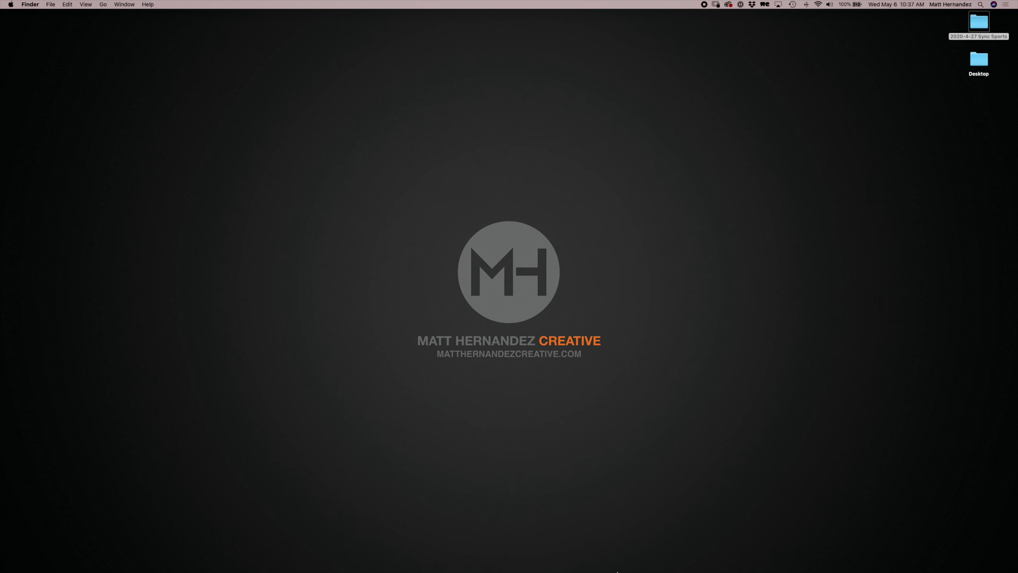
mouse_move(620, 569)
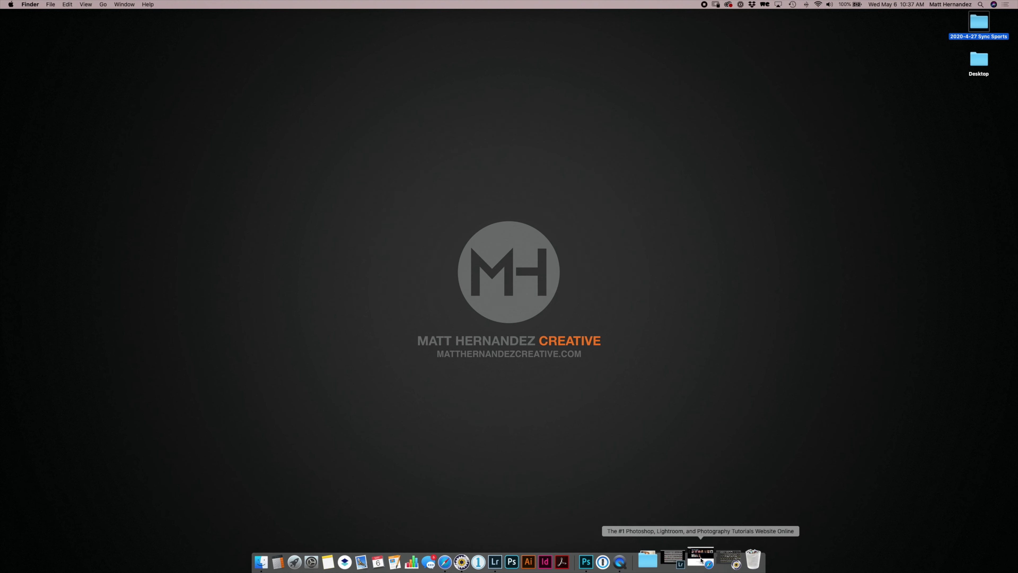
click(716, 559)
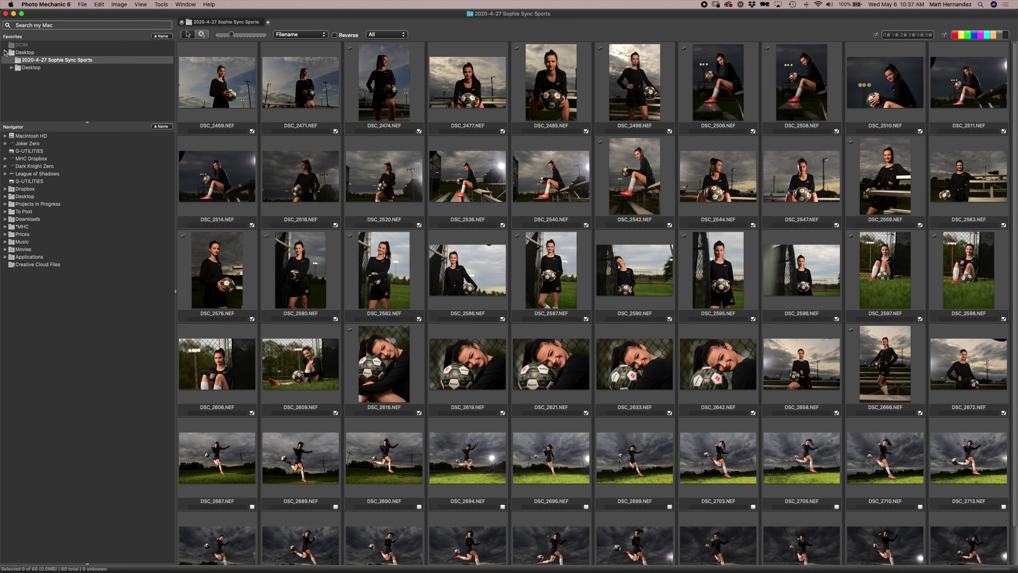
- Retry the shoot folder from the Desktop favorite and dismiss the missing-favorite warning
click(4, 52)
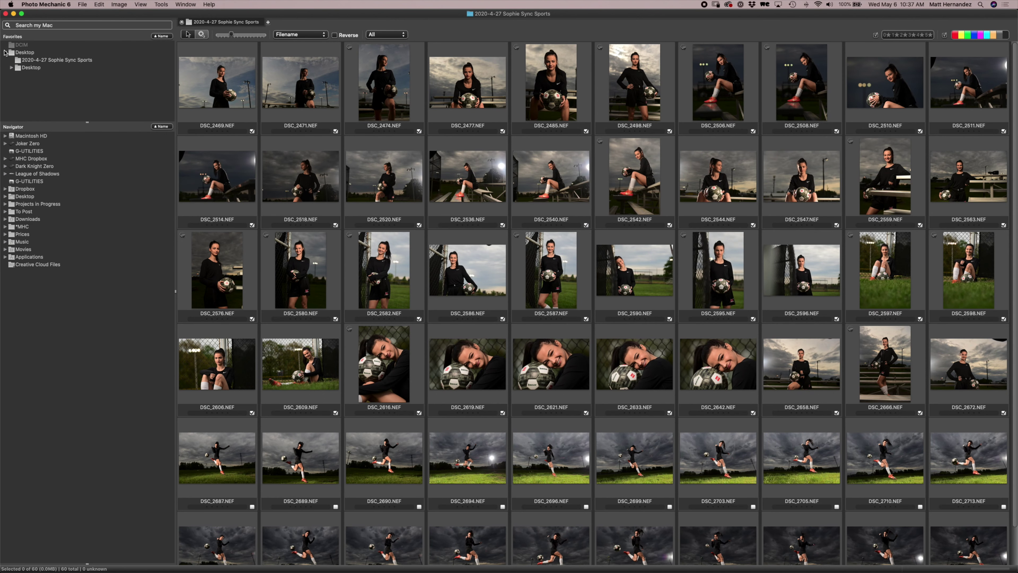
click(20, 61)
click(576, 187)
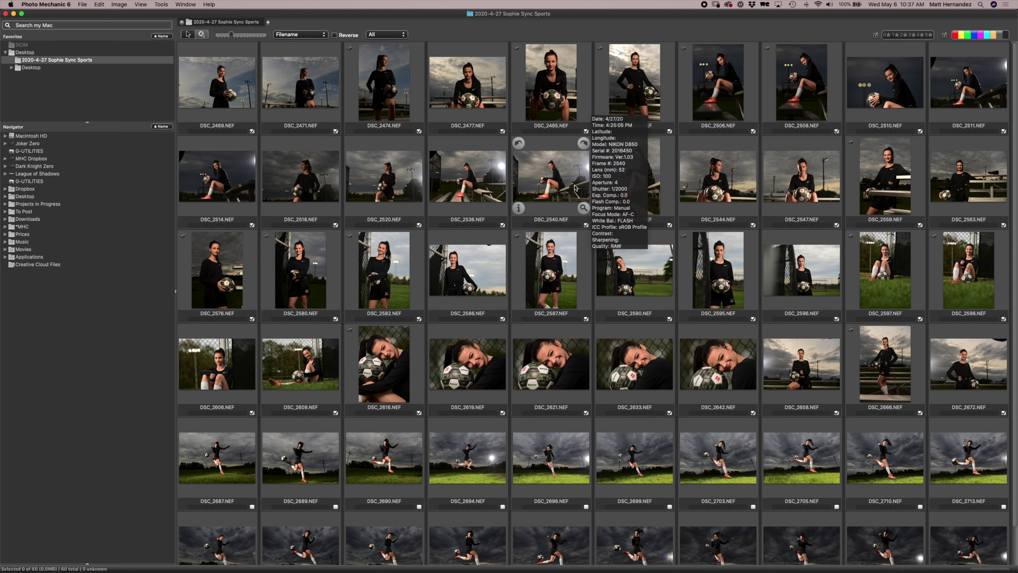
- Quit Photo Mechanic 6 and relaunch it from the Dock
key(super+h)
mouse_move(413, 570)
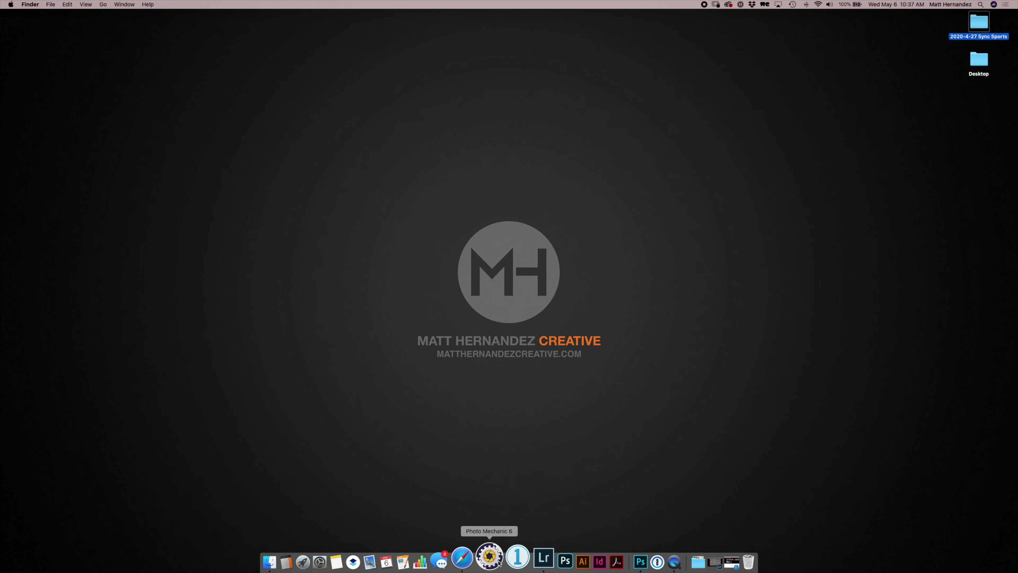
click(497, 562)
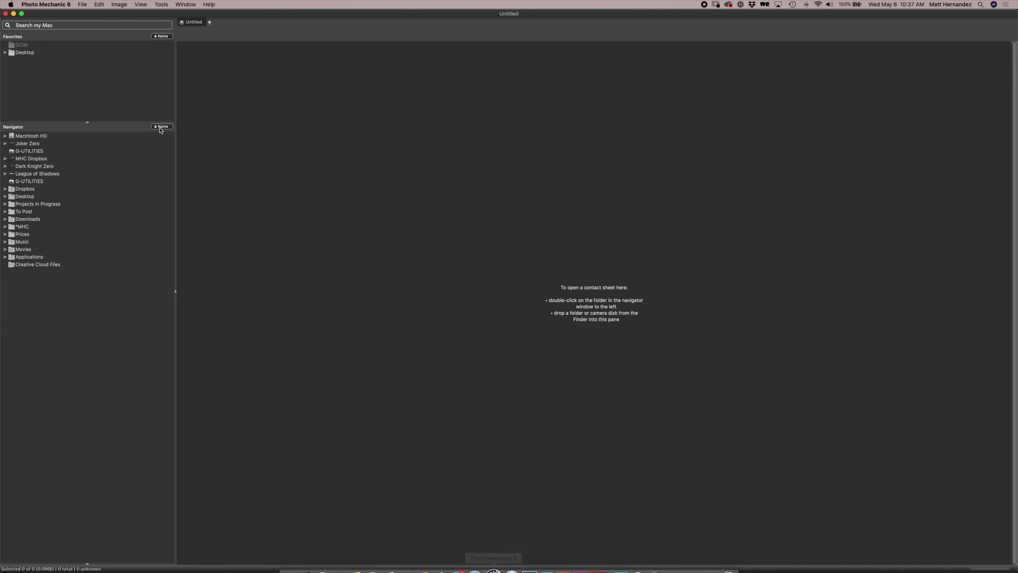
- Expand Desktop and 2020-4-27 Sync Sports in Favorites and open Non Picks as a contact sheet
click(4, 53)
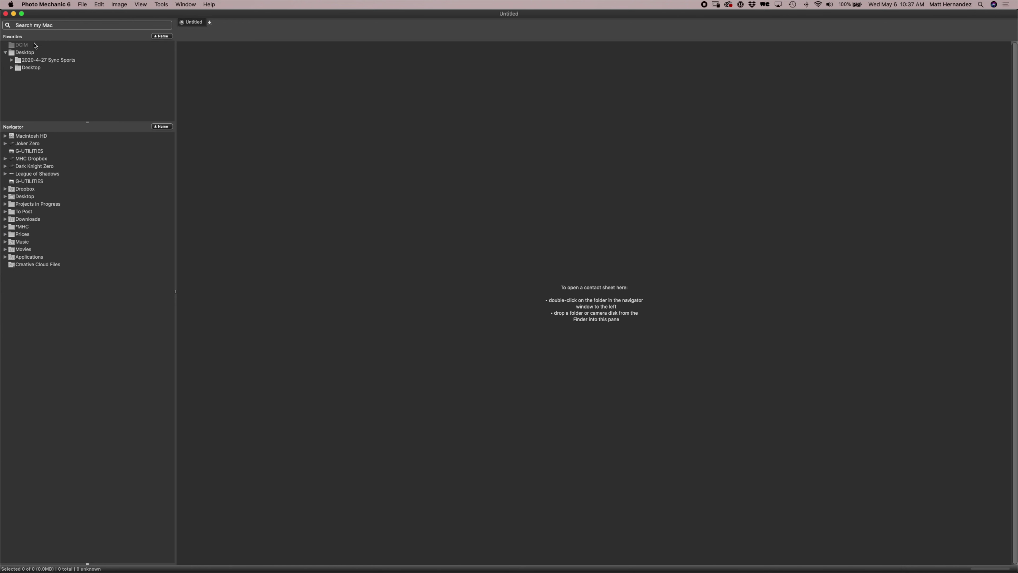
click(12, 59)
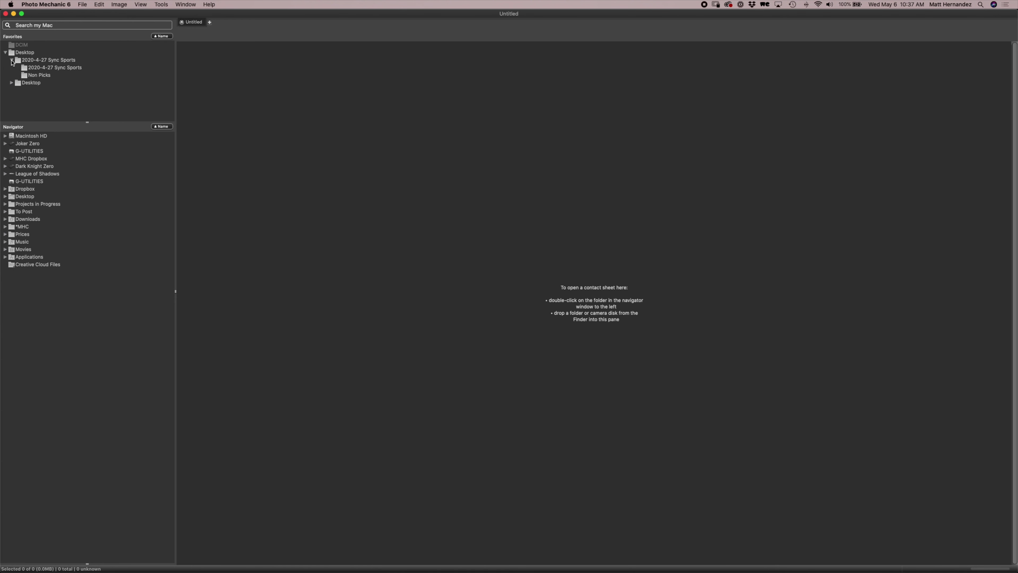
double_click(36, 76)
mouse_move(511, 70)
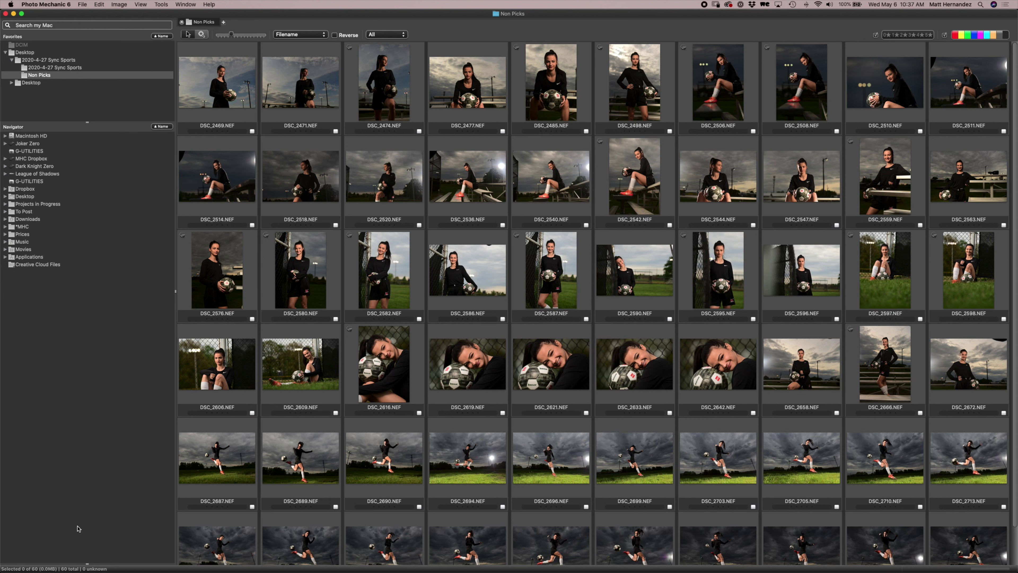
mouse_move(604, 398)
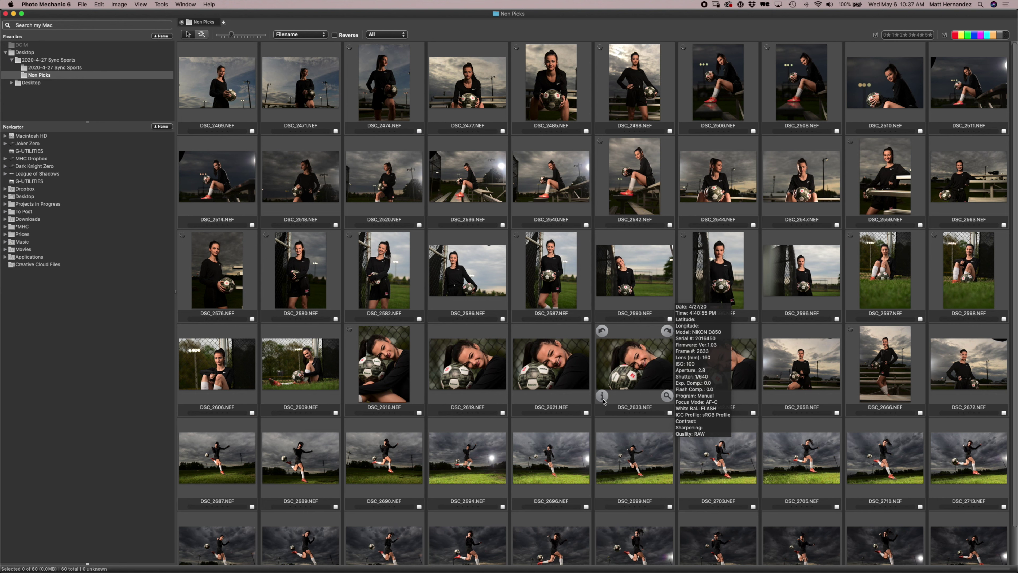
mouse_move(585, 260)
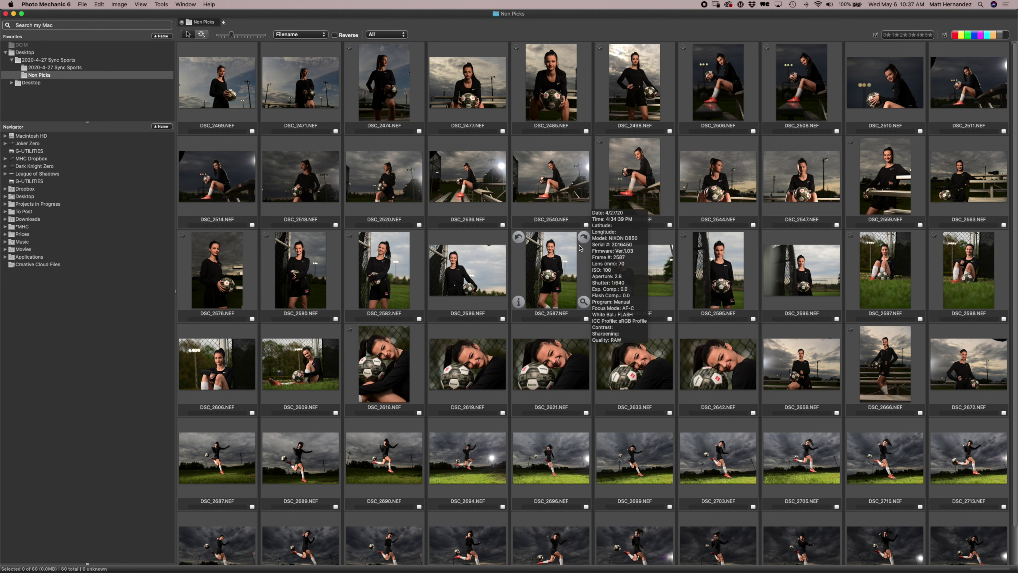
mouse_move(624, 369)
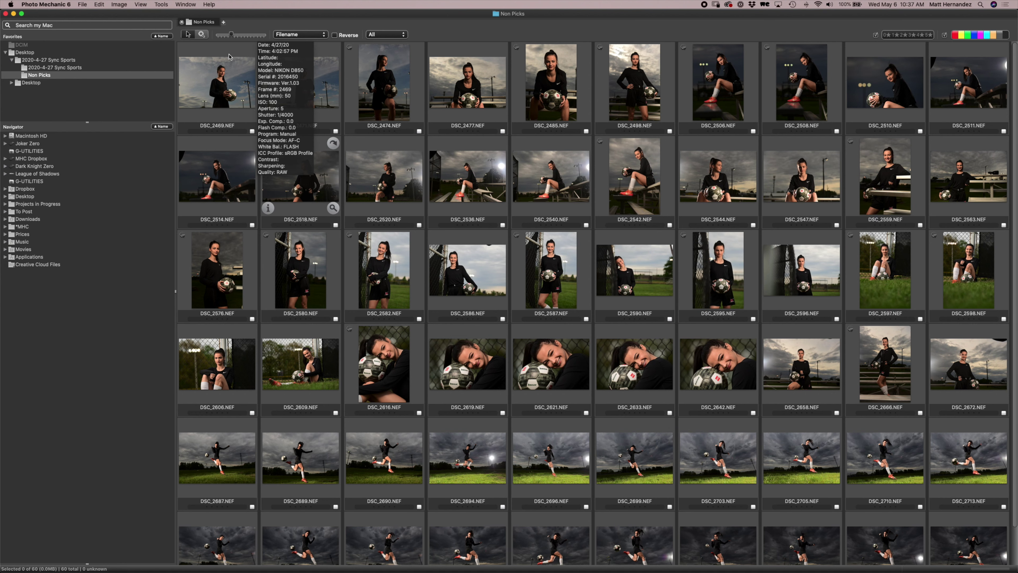
- Enlarge thumbnails to five per row, hide the folder panels, and untag DSC_2471
drag(233, 36, 249, 35)
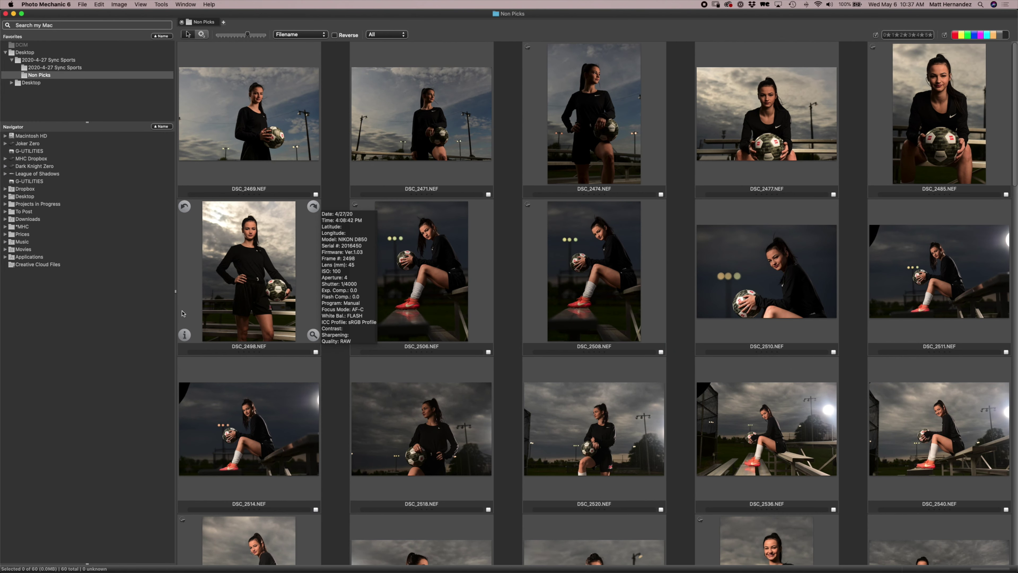
drag(175, 289, 3, 277)
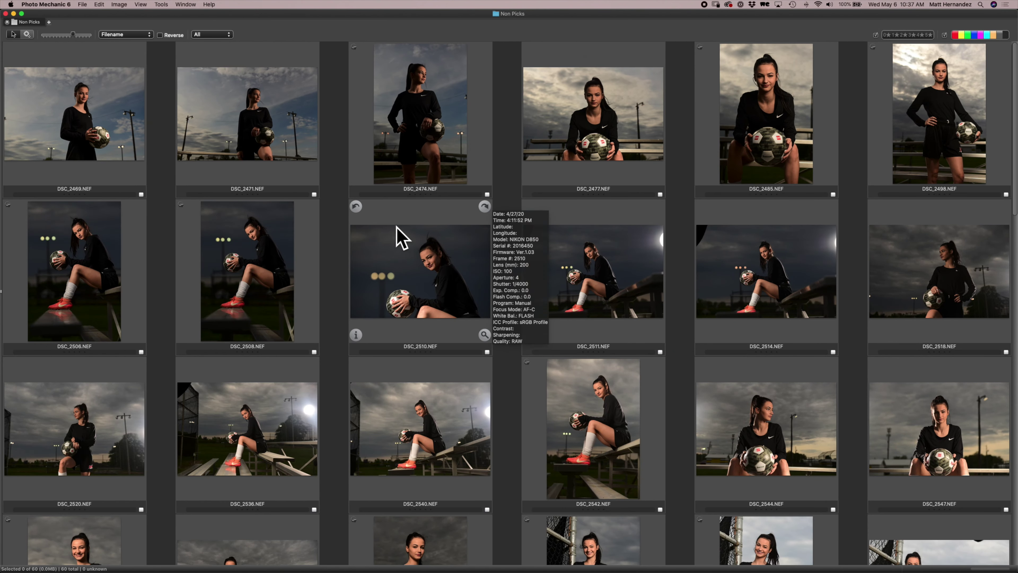
drag(73, 36, 86, 35)
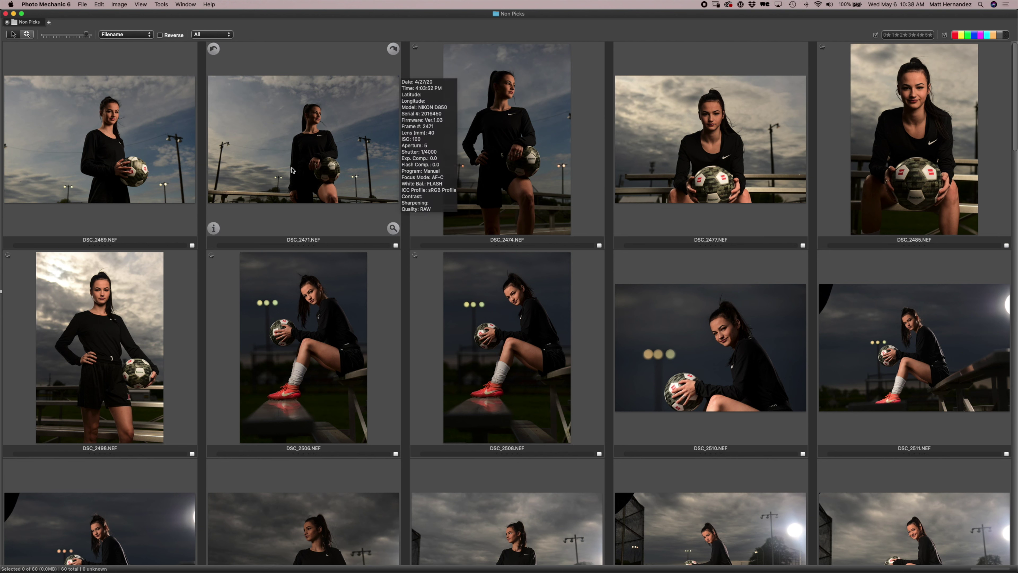
click(298, 171)
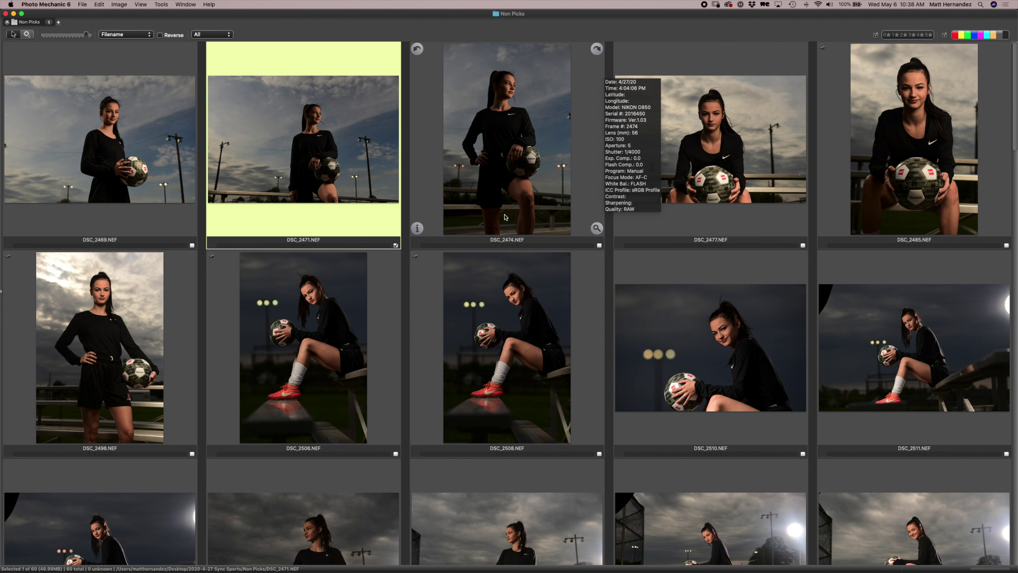
key(t)
- Tag DSC_2508, DSC_2518 and DSC_2514 as keepers after reviewing DSC_2510 and DSC_2485
click(527, 317)
mouse_move(527, 317)
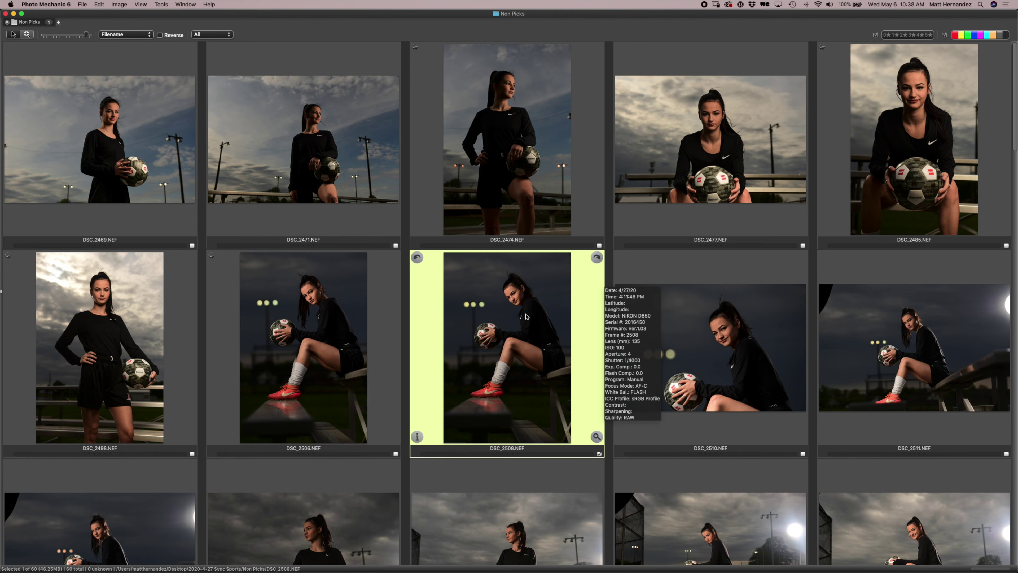
scroll(530, 317, down, 3)
scroll(533, 318, up, 3)
key(t)
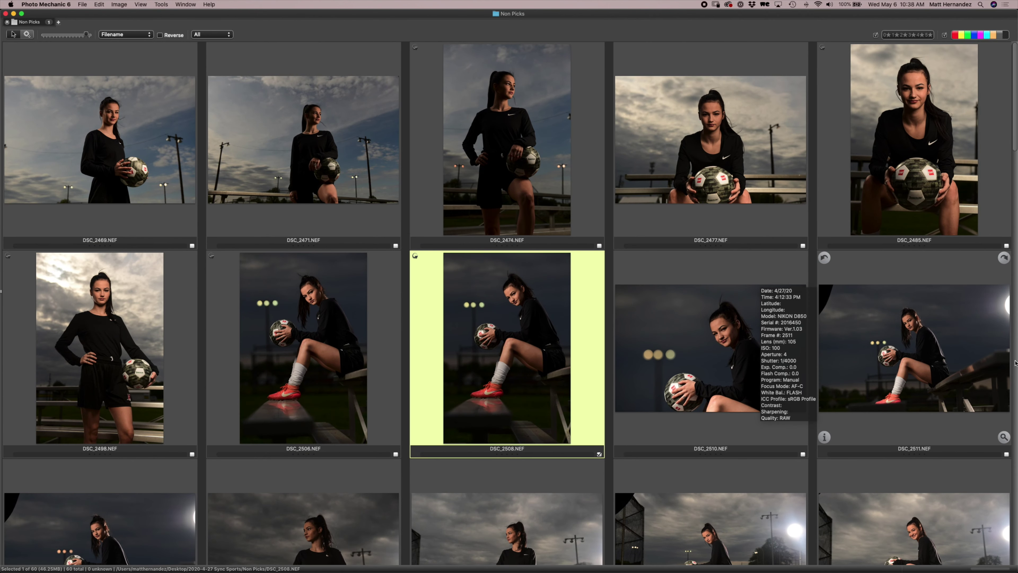
click(766, 359)
scroll(766, 359, down, 3)
scroll(766, 359, up, 3)
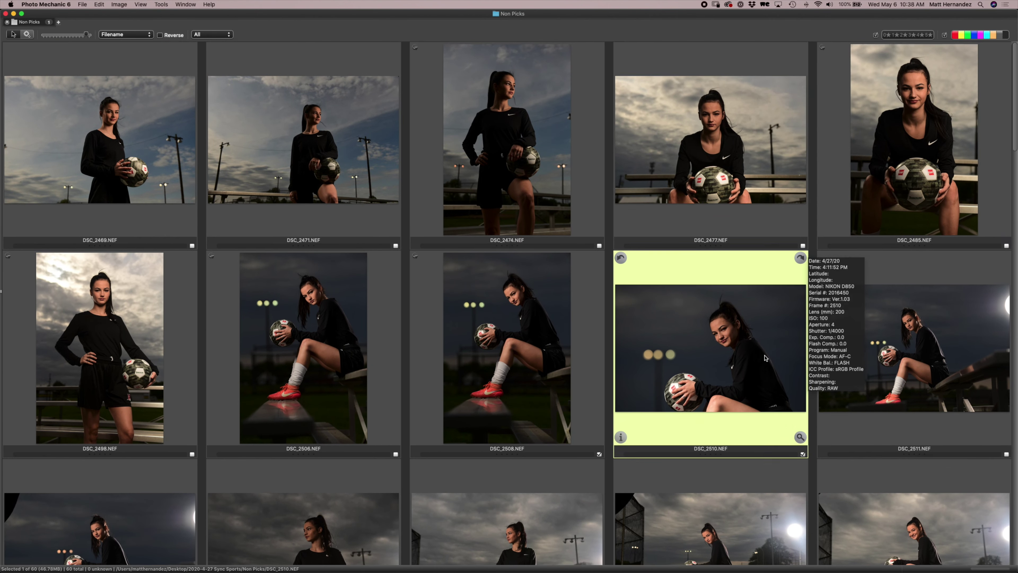
click(914, 140)
scroll(681, 298, down, 3)
scroll(681, 298, down, 3)
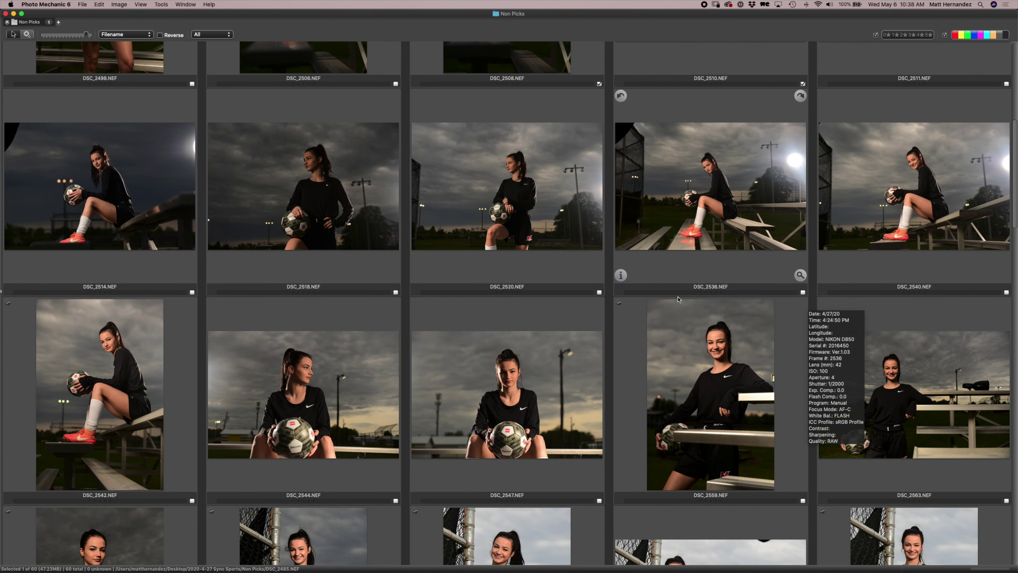
click(275, 189)
key(t)
click(149, 200)
key(t)
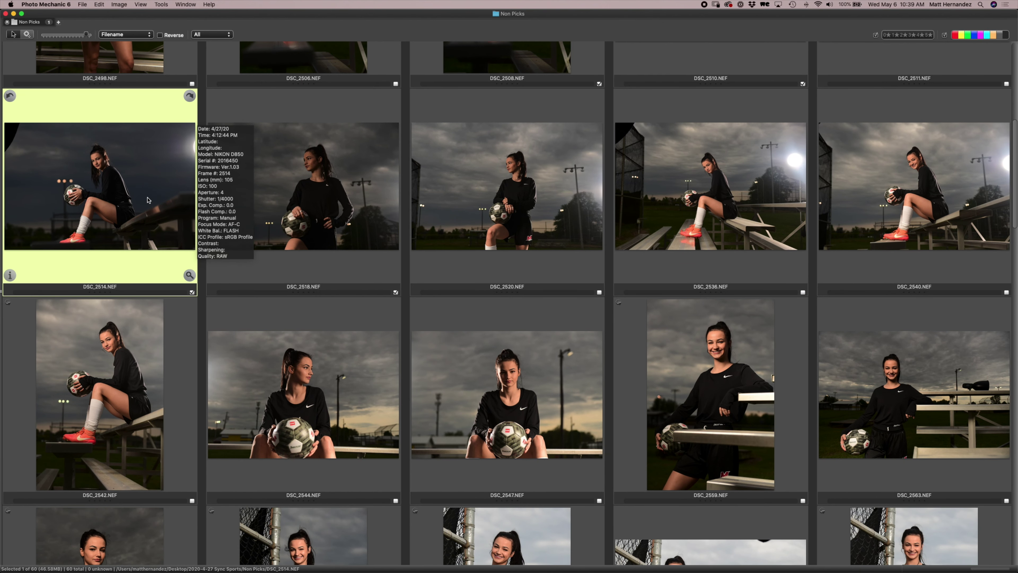
- After checking DSC_2559, tag DSC_2582, DSC_2586 and DSC_2587, and toggle DSC_2590's tag
scroll(149, 200, down, 3)
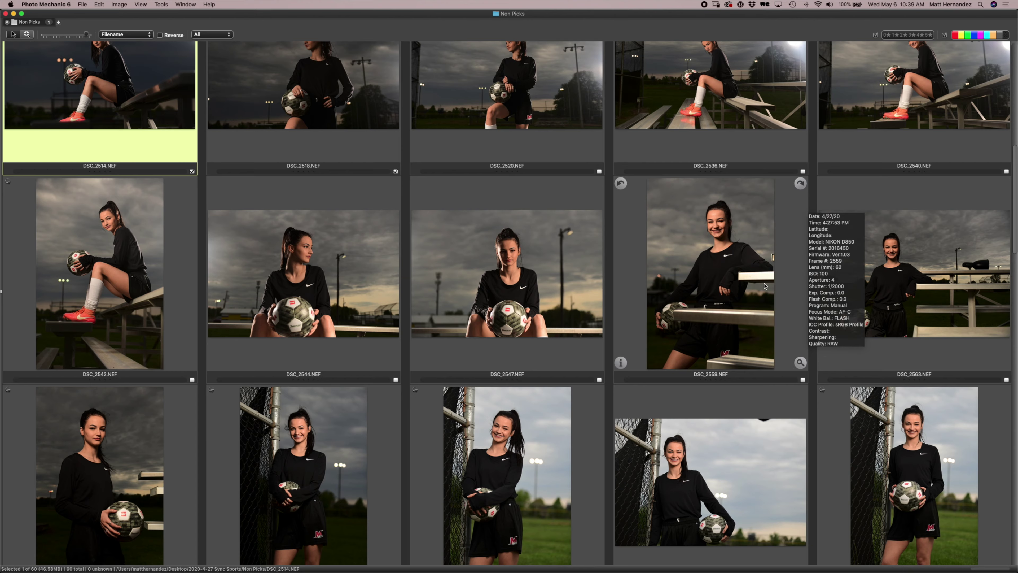
click(700, 289)
scroll(700, 288, down, 3)
scroll(700, 289, down, 3)
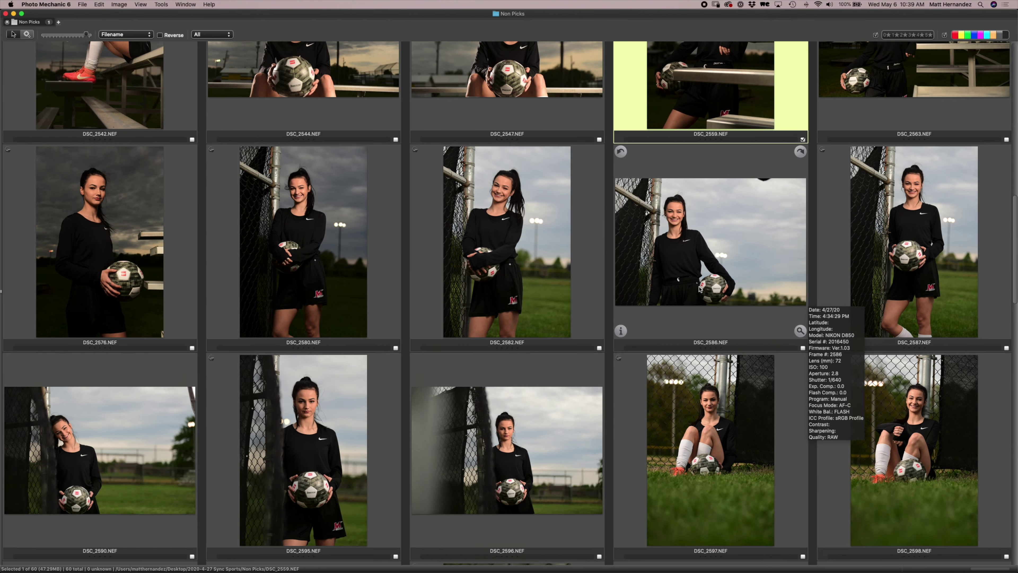
click(521, 200)
key(t)
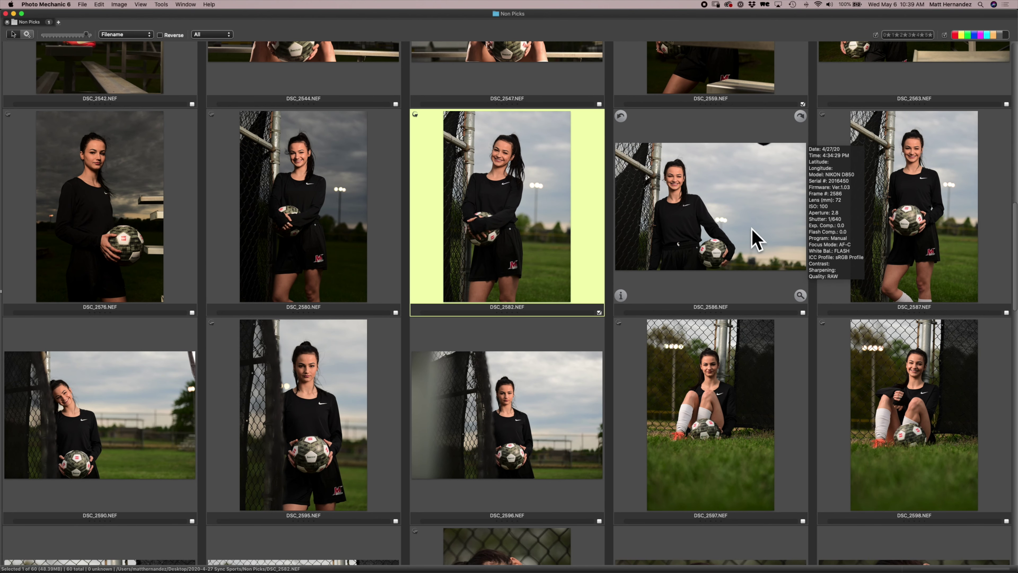
click(754, 237)
key(t)
scroll(755, 237, down, 3)
key(Right)
key(t)
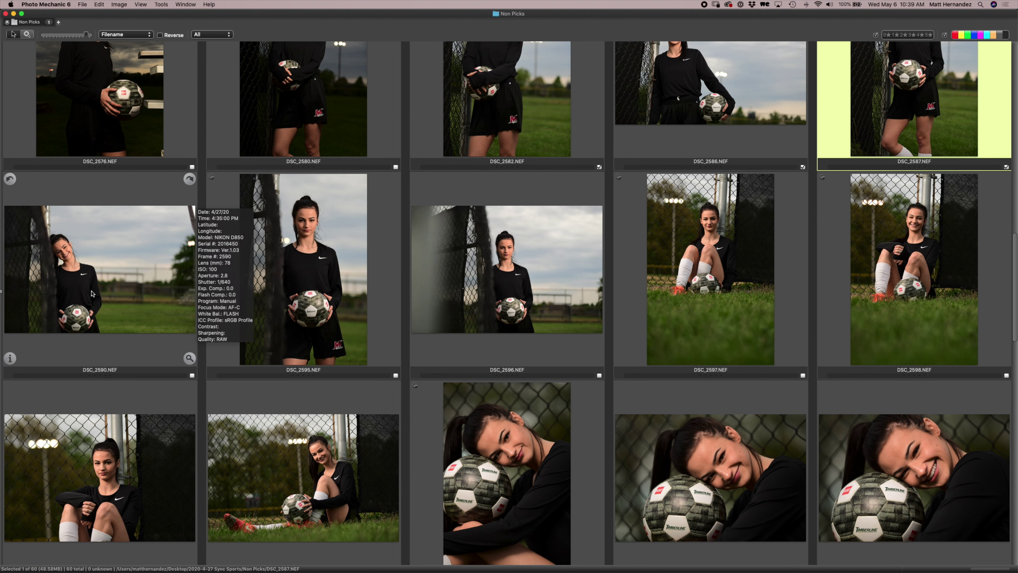
click(5, 283)
key(t)
key(t)
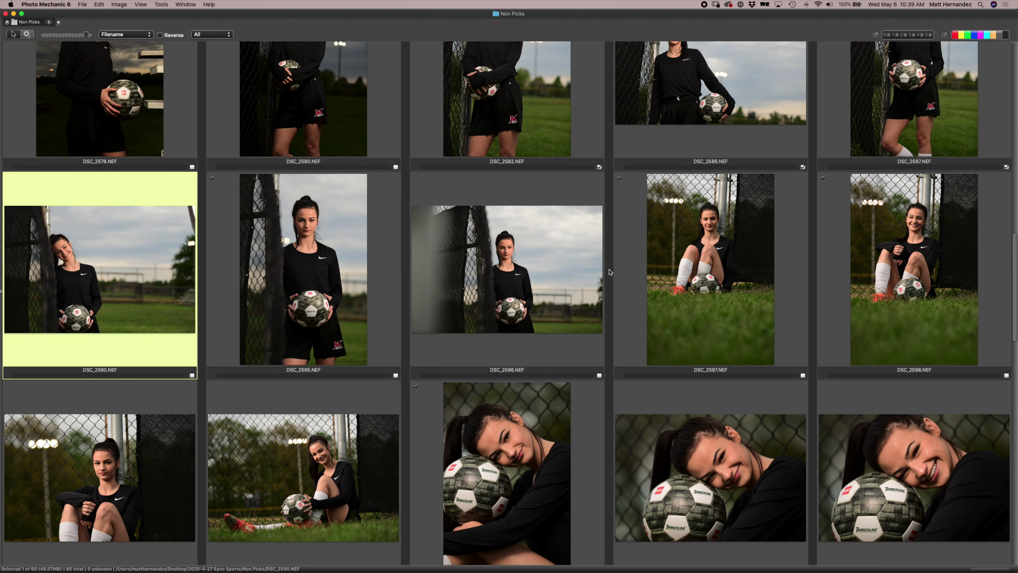
- Review DSC_2597 and DSC_2606, then tag DSC_2619 and DSC_2621 as keepers
mouse_move(867, 300)
click(801, 262)
scroll(802, 263, down, 3)
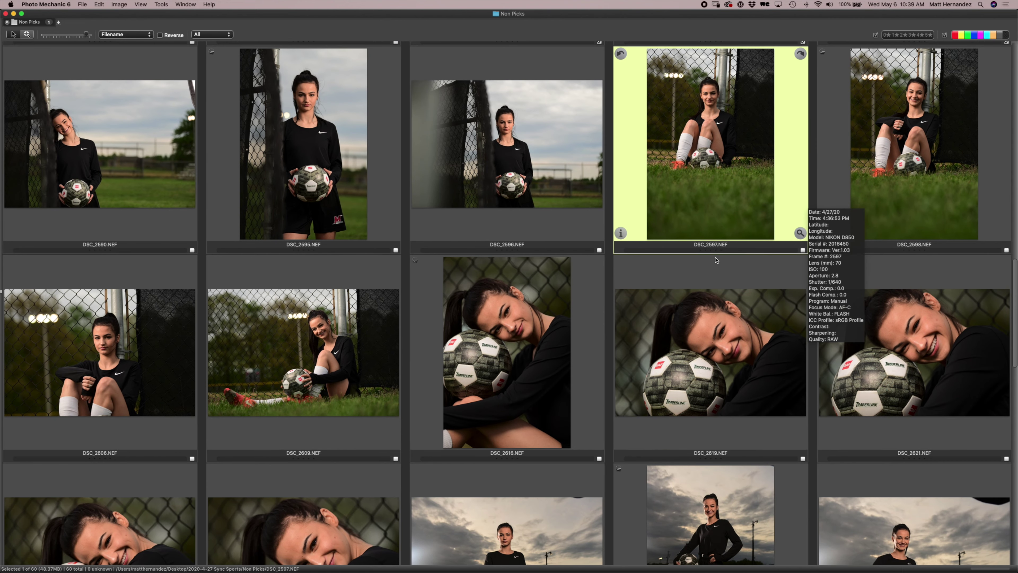
click(188, 337)
scroll(377, 337, down, 2)
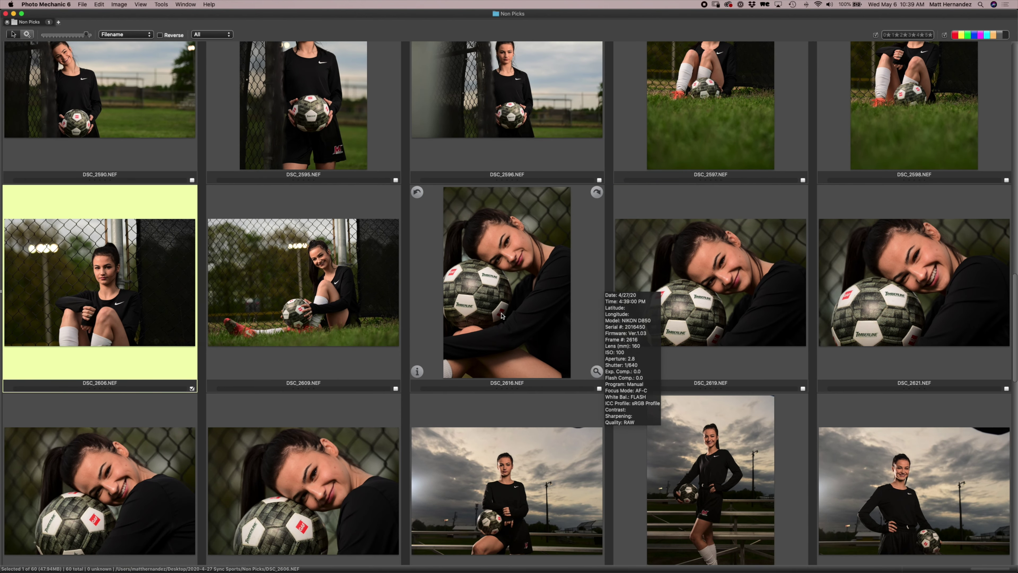
click(721, 289)
key(t)
click(928, 295)
key(t)
scroll(928, 296, down, 2)
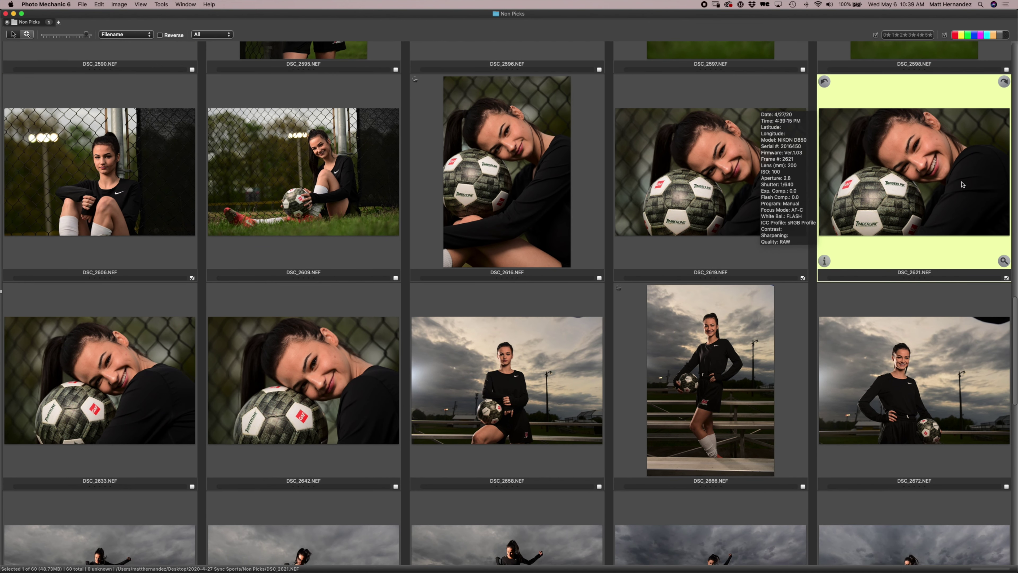
double_click(871, 158)
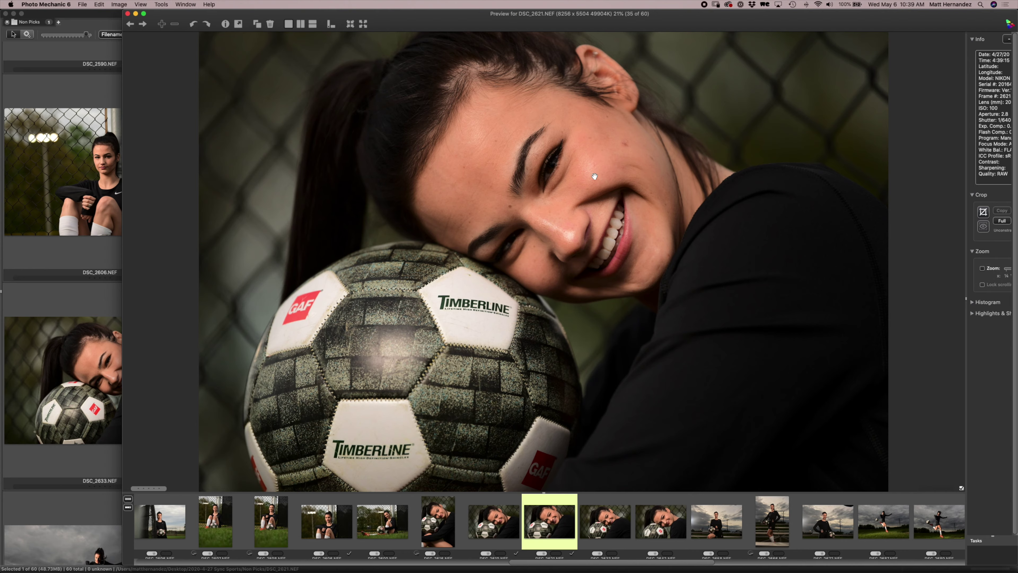
click(594, 178)
key(super+minus)
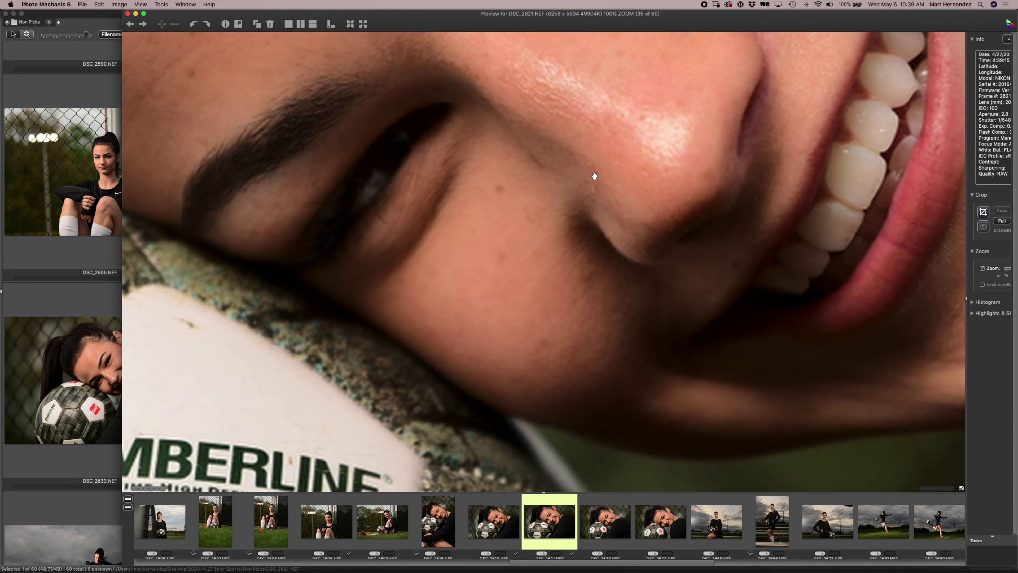
key(super+minus)
key(super+minus)
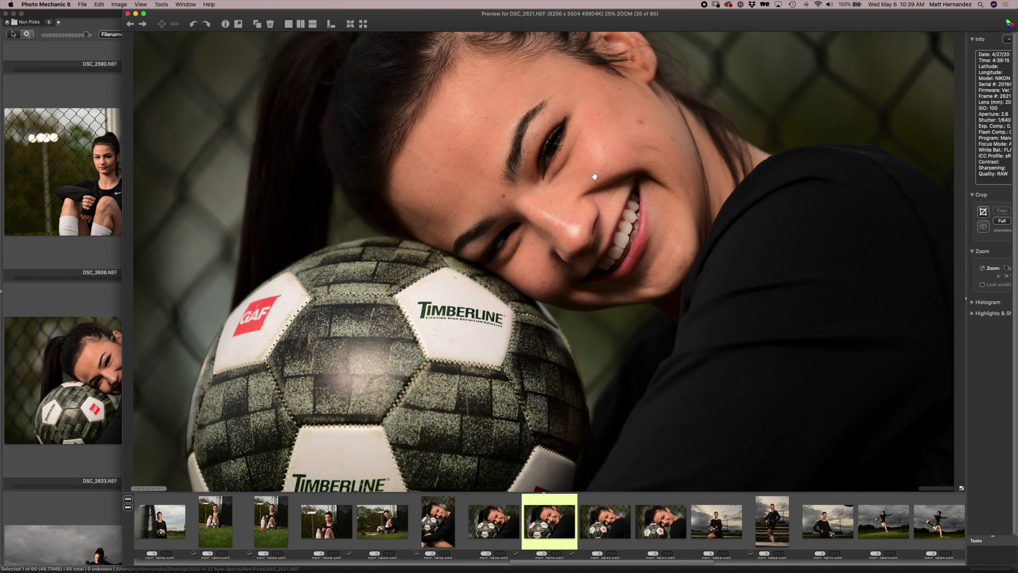
key(super+minus)
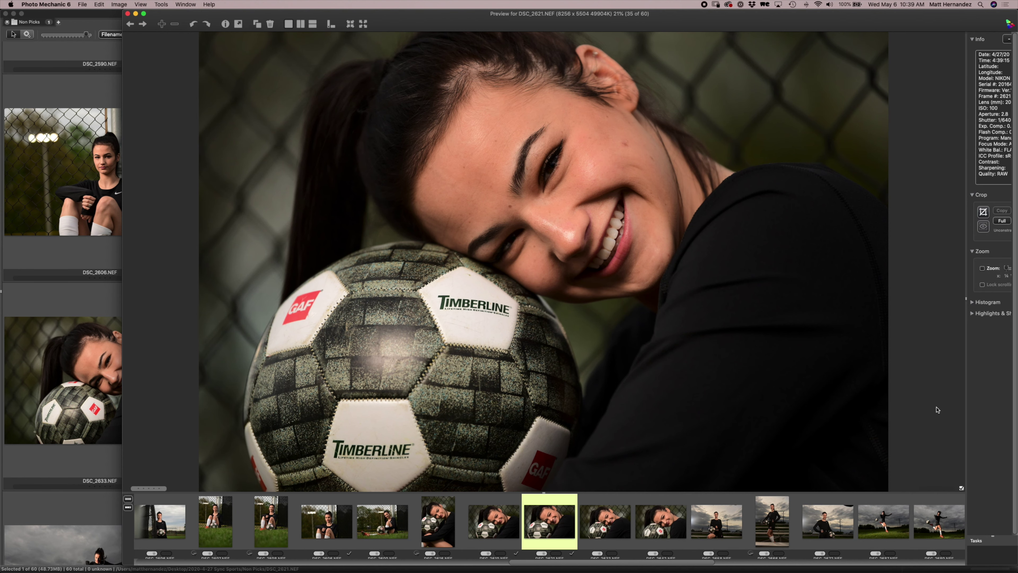
drag(783, 19, 687, 19)
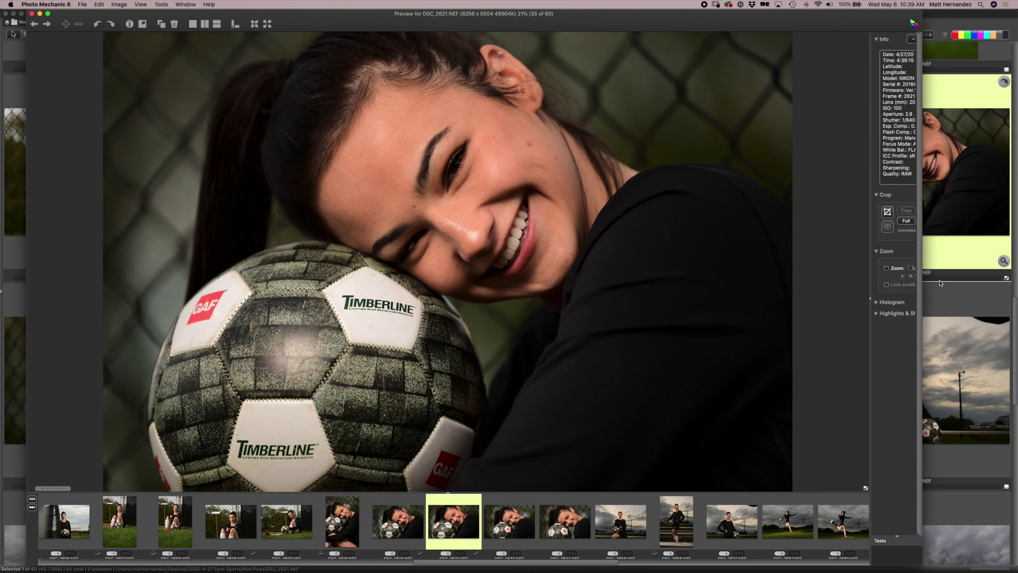
drag(922, 275, 972, 277)
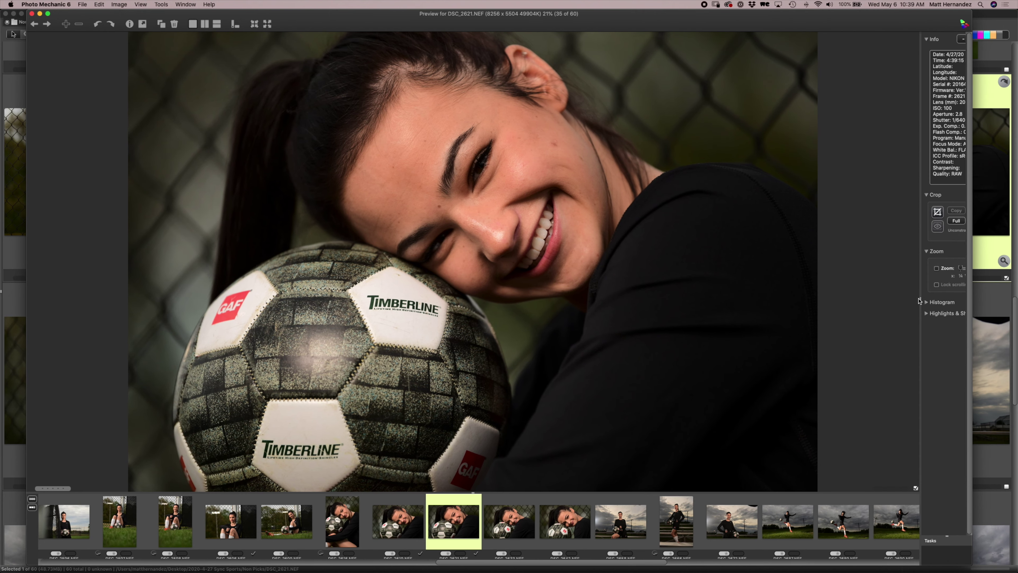
drag(920, 299, 830, 296)
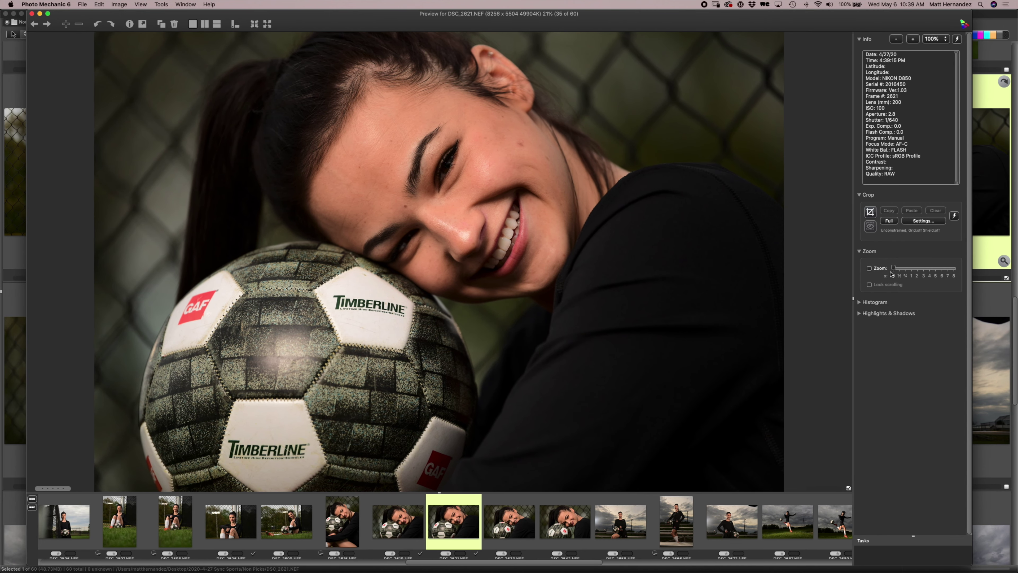
drag(897, 269, 911, 268)
drag(347, 140, 161, 60)
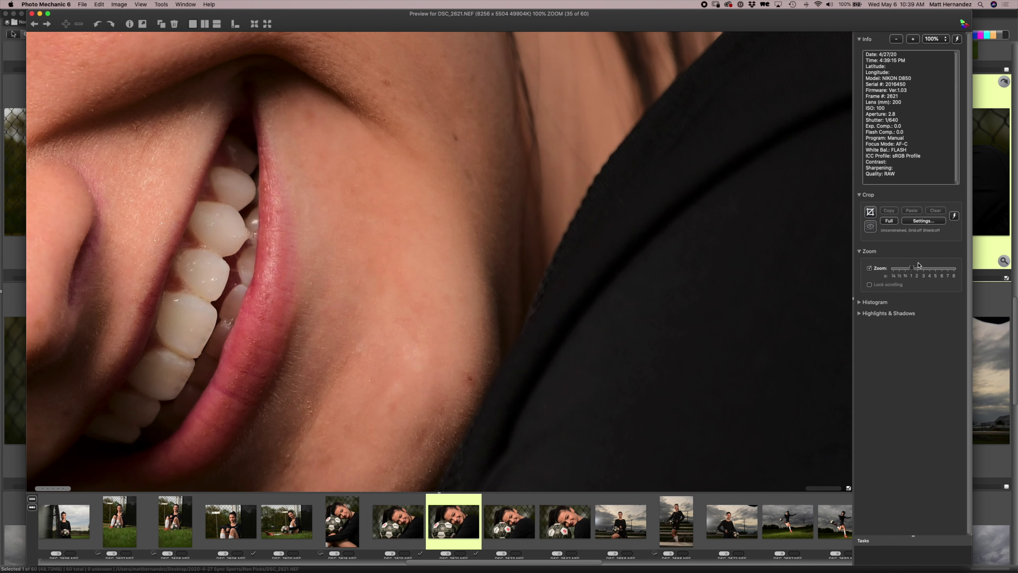
drag(160, 120, 228, 133)
drag(911, 268, 893, 267)
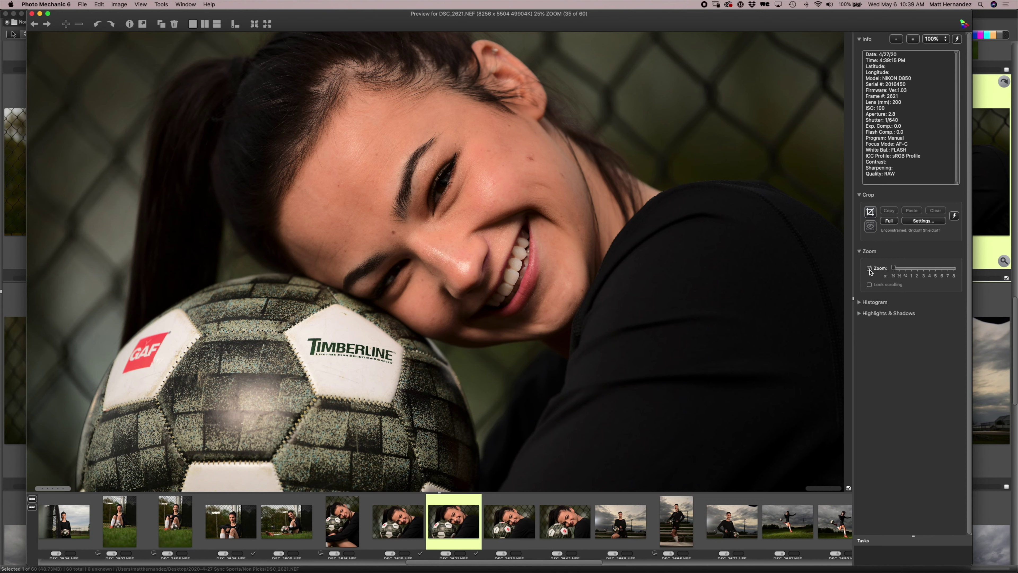
click(870, 268)
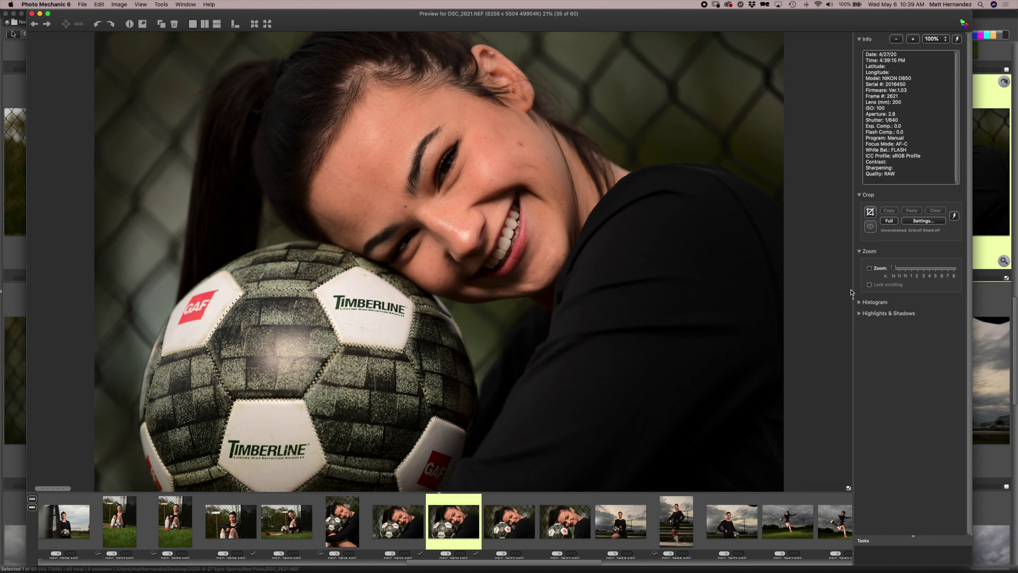
key(Escape)
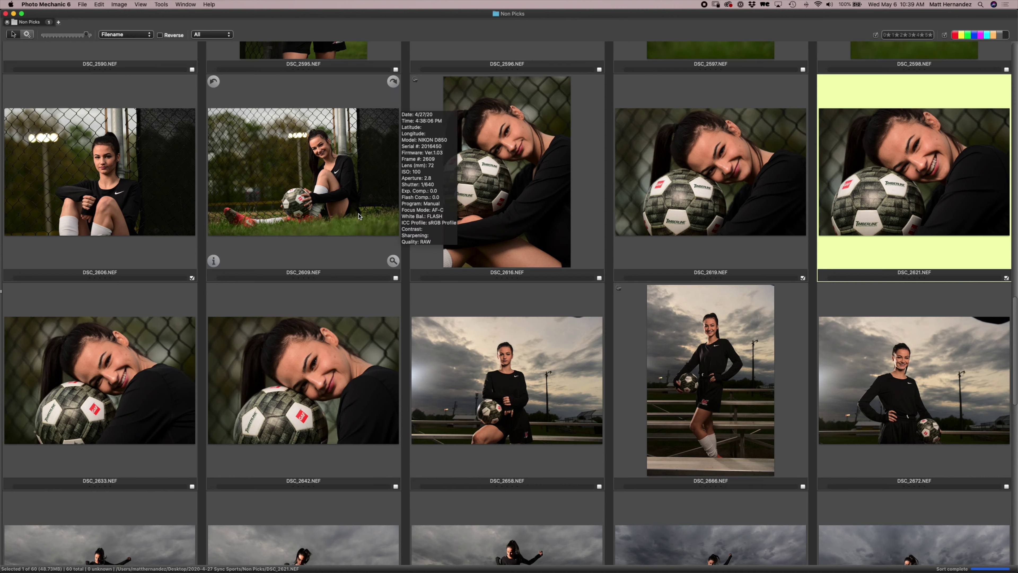
- Select DSC_2694, switch the filter from All to Tagged, and reopen the Favorites/Navigator panel
scroll(297, 253, down, 5)
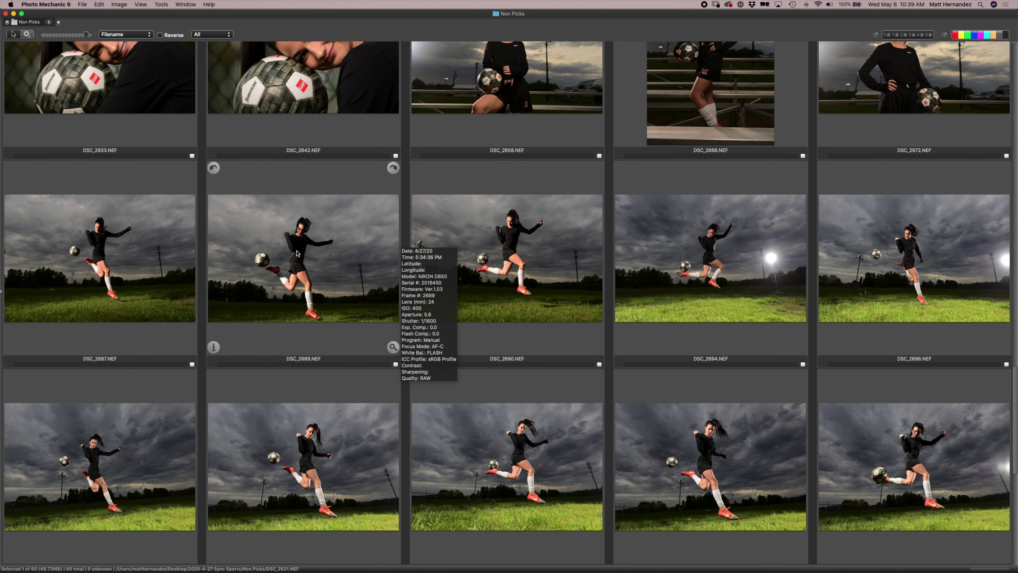
click(723, 275)
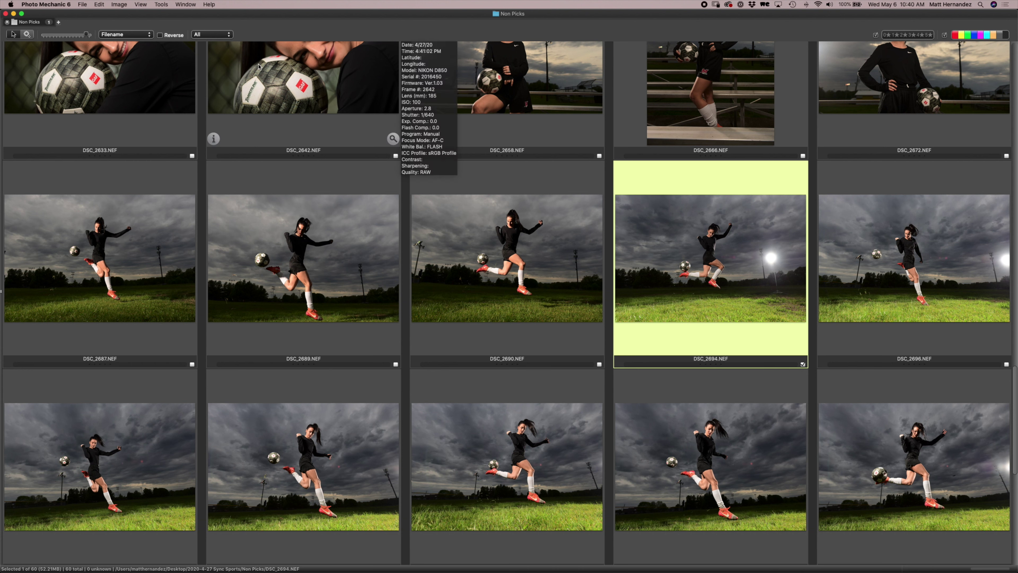
click(217, 33)
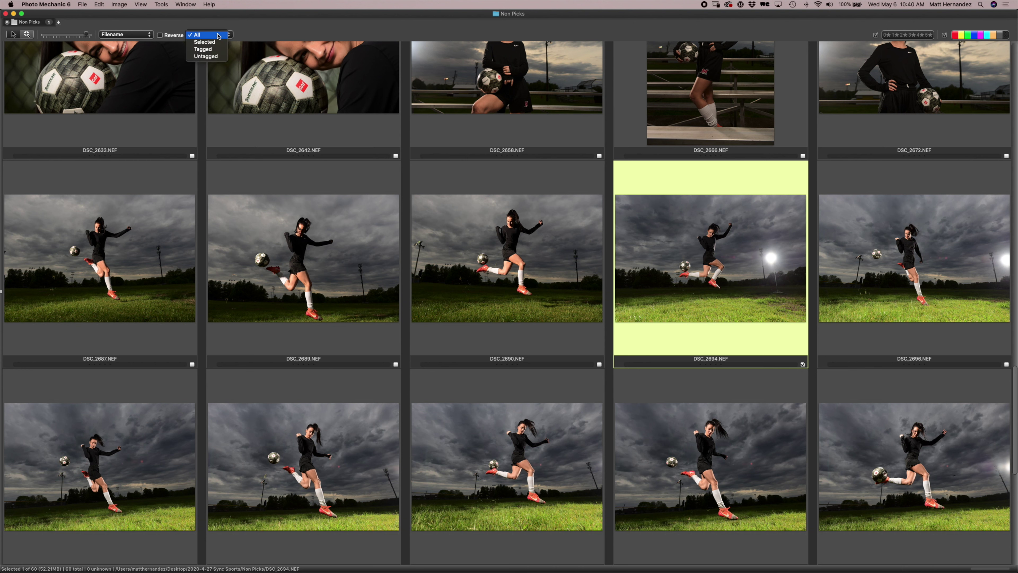
click(215, 33)
click(217, 35)
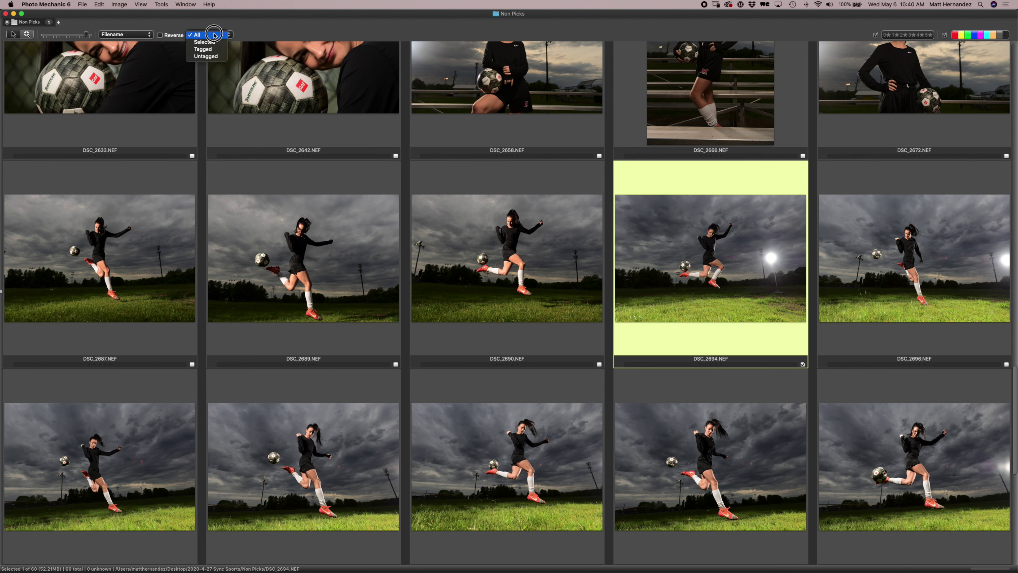
click(211, 49)
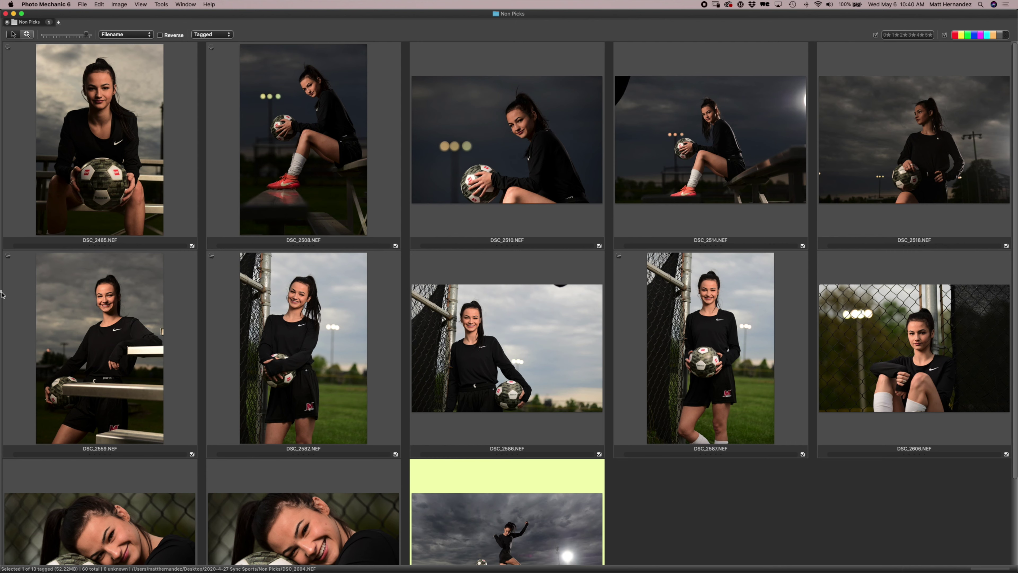
click(2, 292)
drag(2, 293, 116, 297)
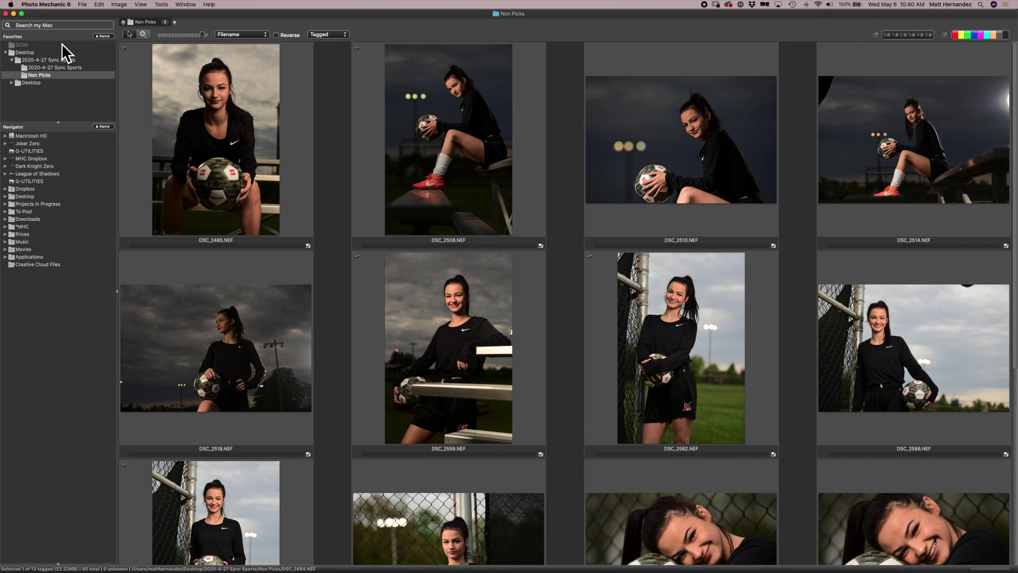
mouse_move(393, 163)
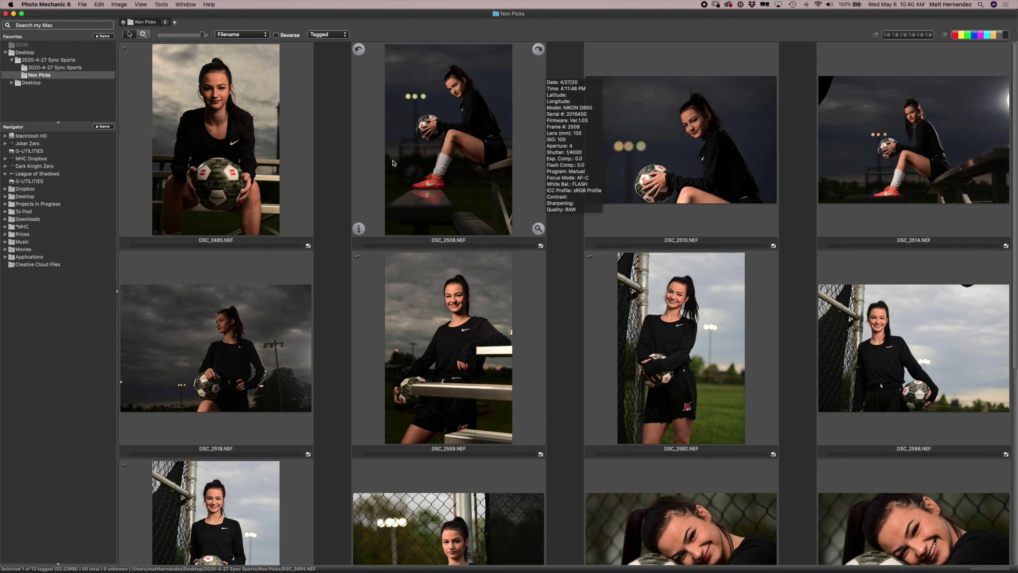
key(super+a)
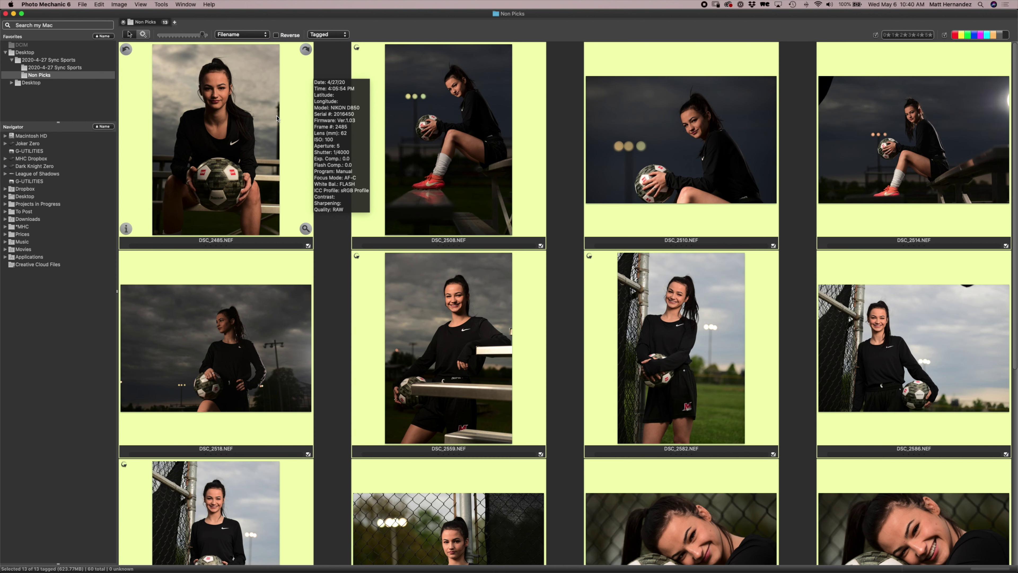
click(244, 104)
drag(244, 104, 67, 70)
click(67, 70)
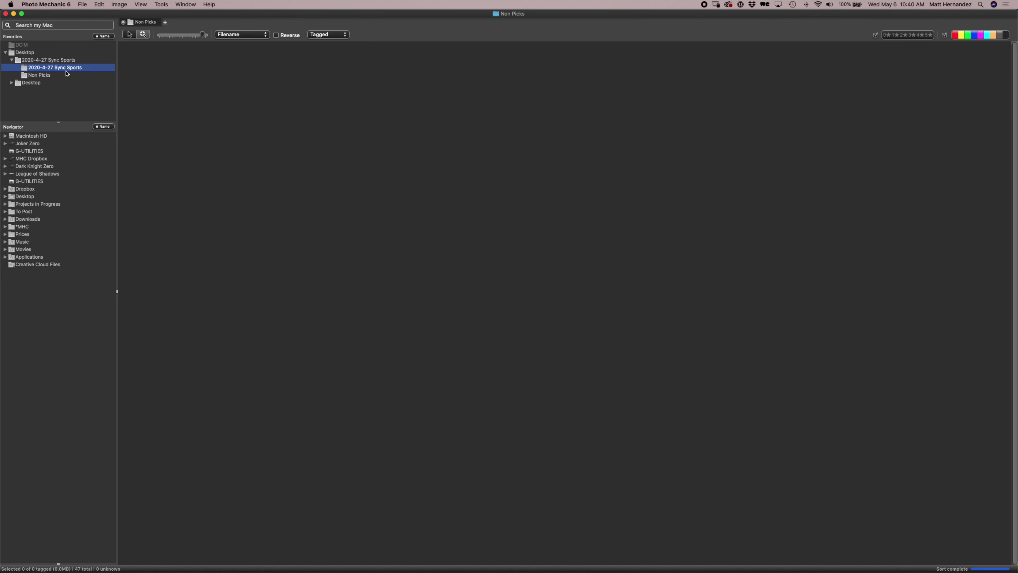
right_click(60, 69)
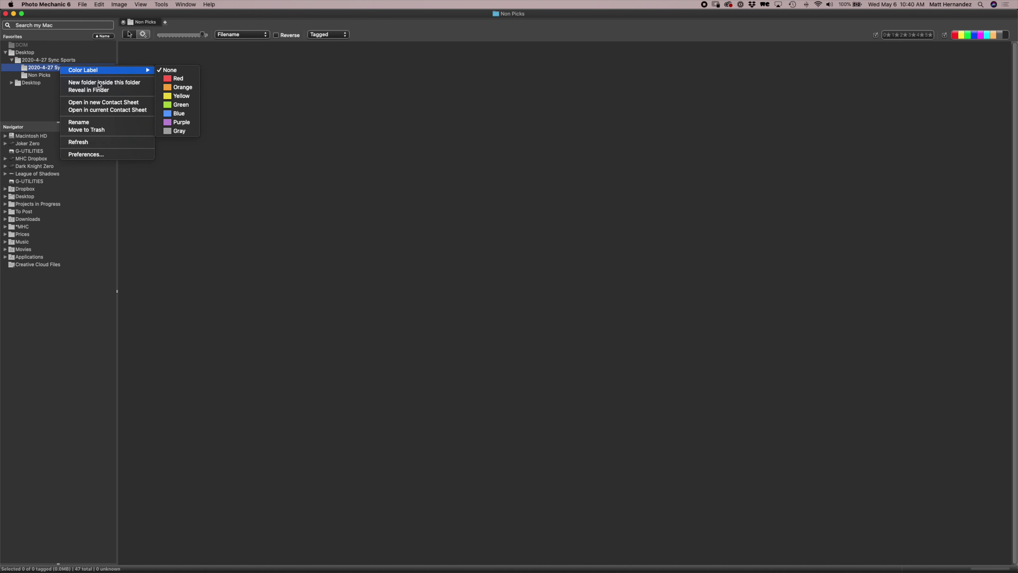
click(93, 121)
key(super+c)
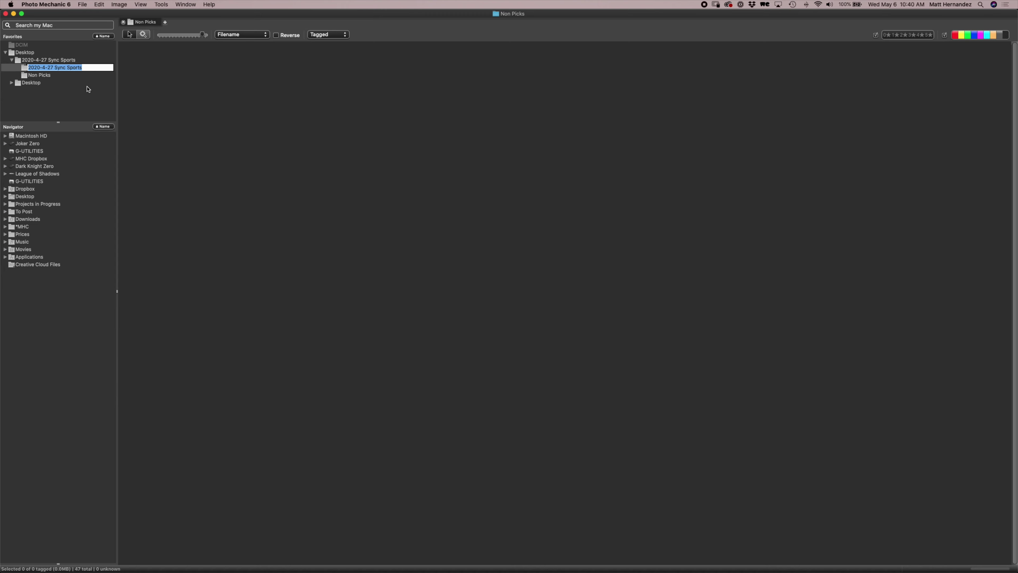
key(Return)
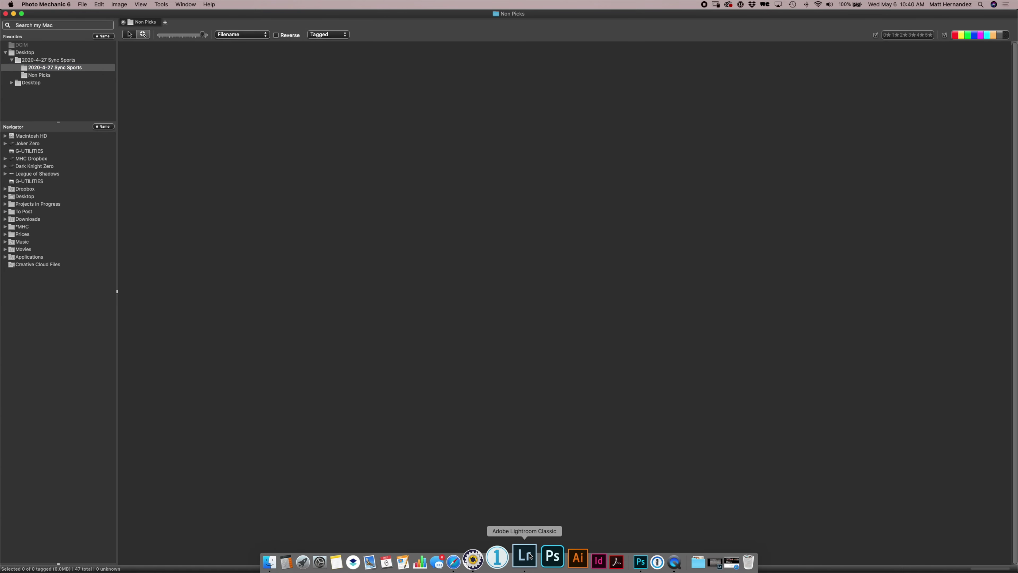
- Switch to Lightroom Classic, briefly bringing up Photoshop CC and hiding it again
click(532, 555)
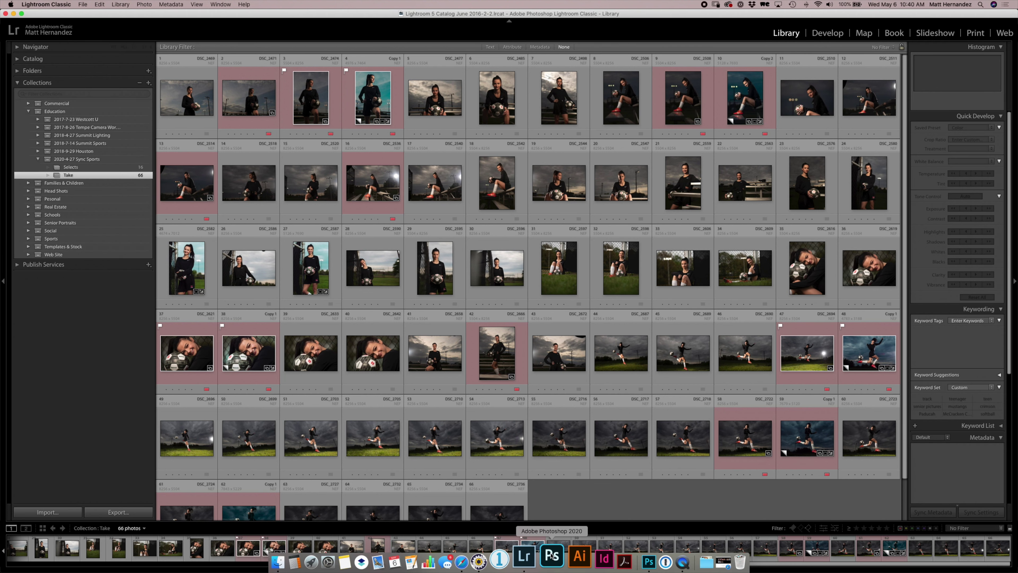
right_click(631, 555)
click(629, 556)
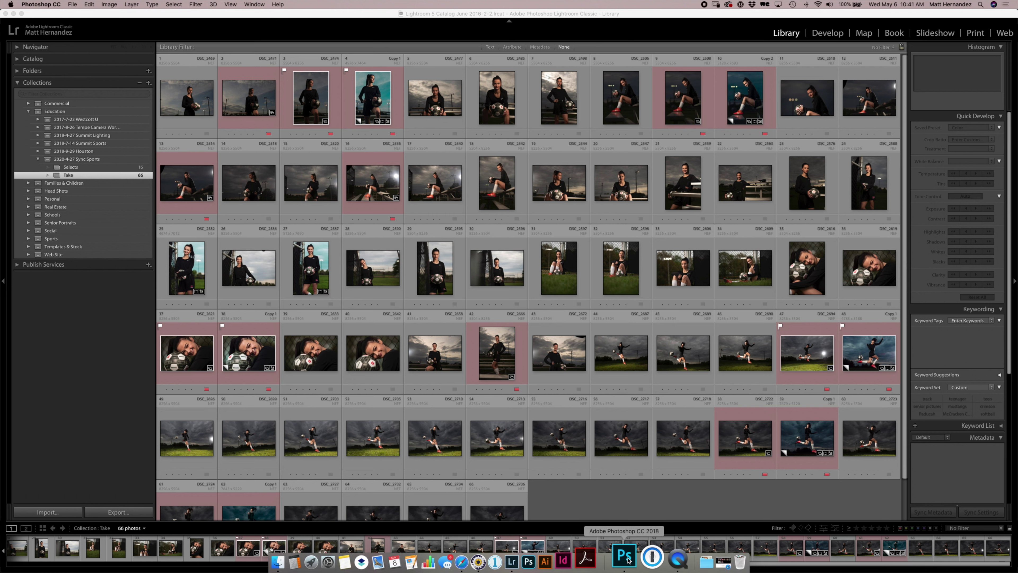
right_click(628, 560)
click(639, 528)
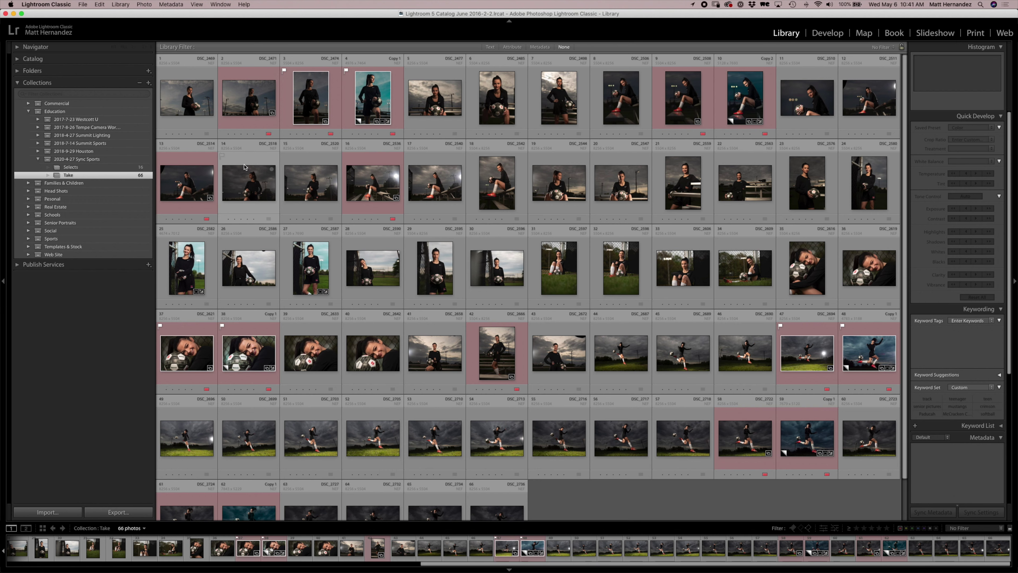
- Show the Education collection set's photos with file details on thumbnails, and expand the set
click(33, 112)
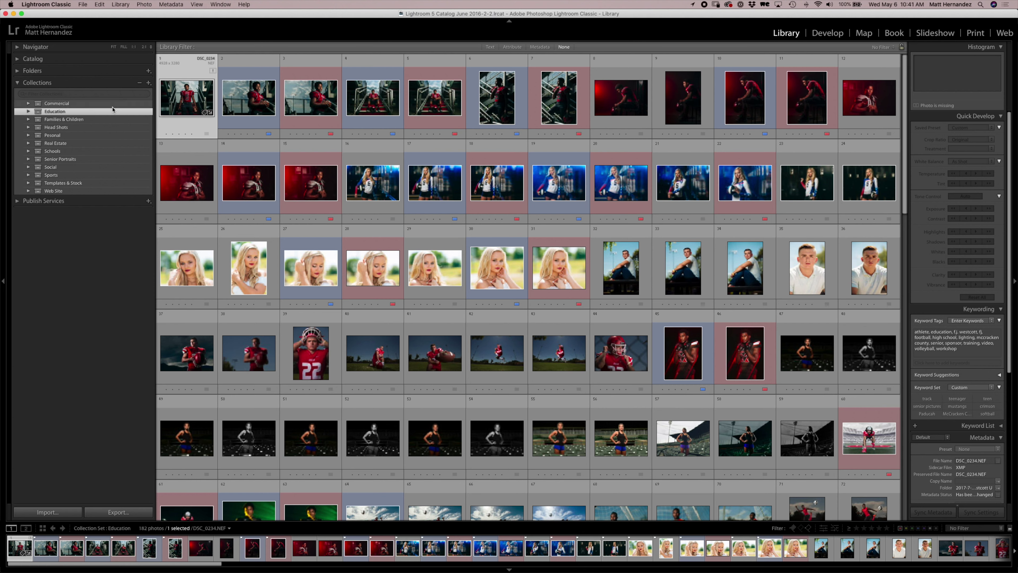
key(j)
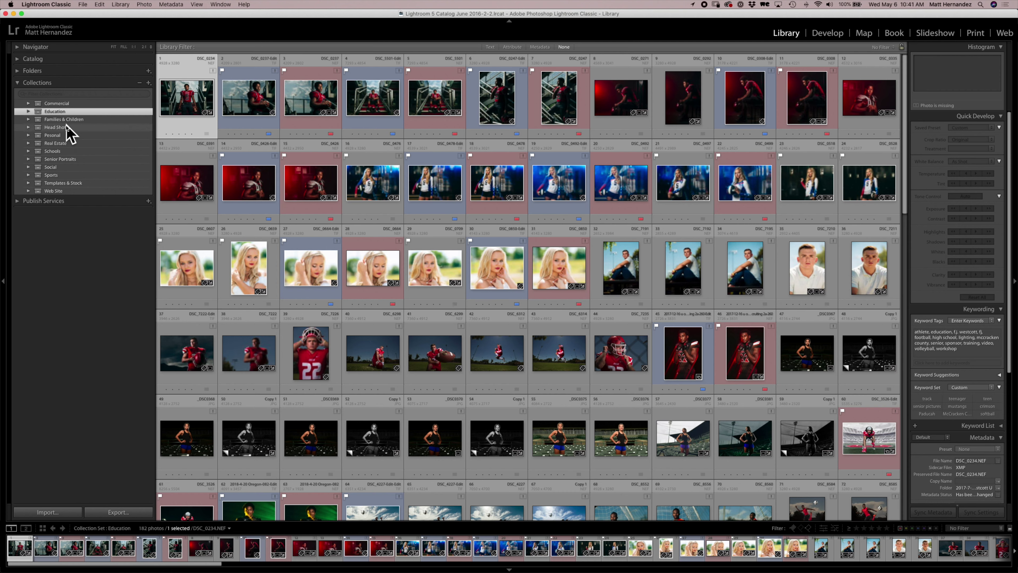
click(28, 111)
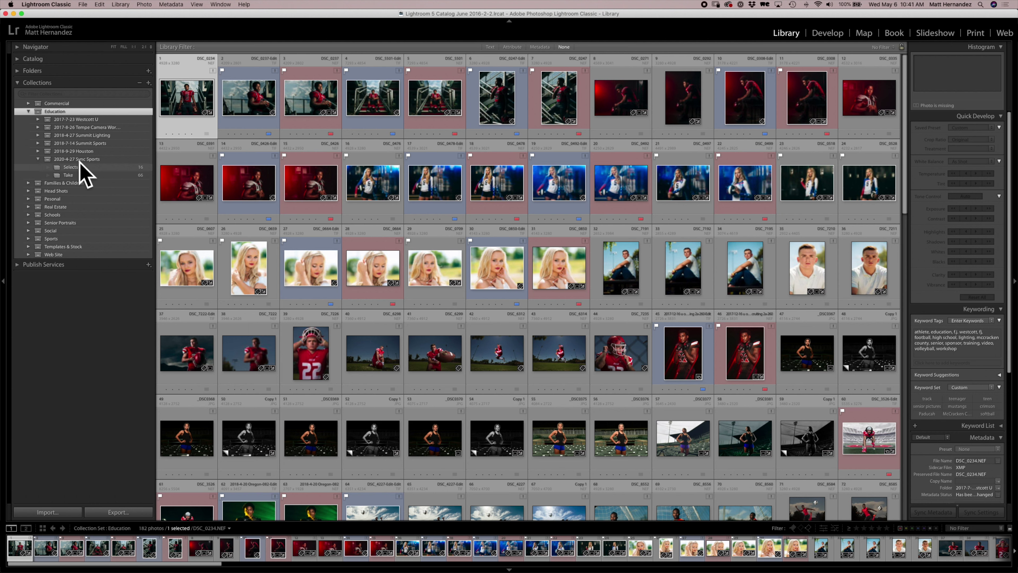
- Start a collection set named 2020-4-27 Sync Sports, then cancel since it already exists
click(148, 84)
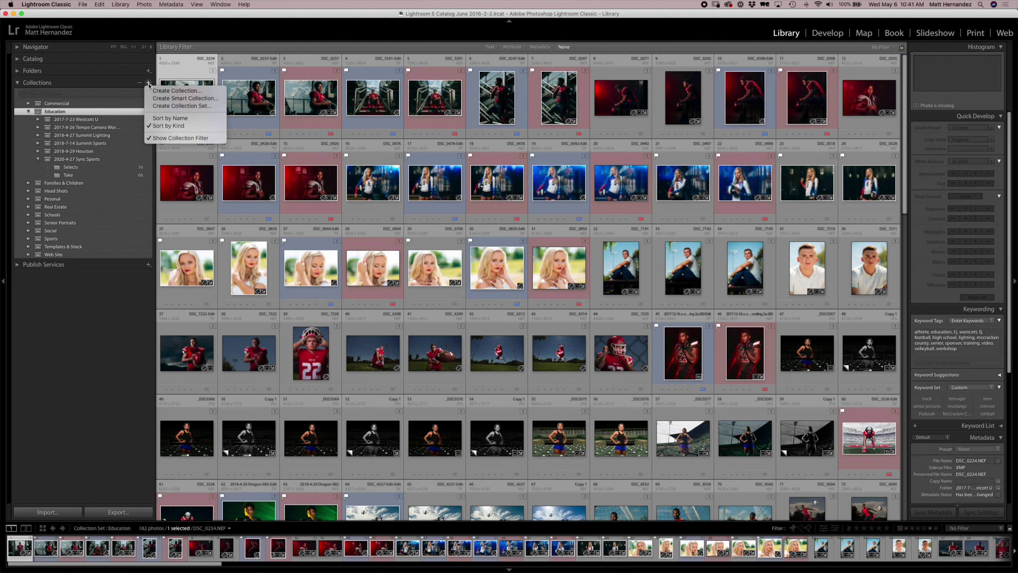
click(160, 106)
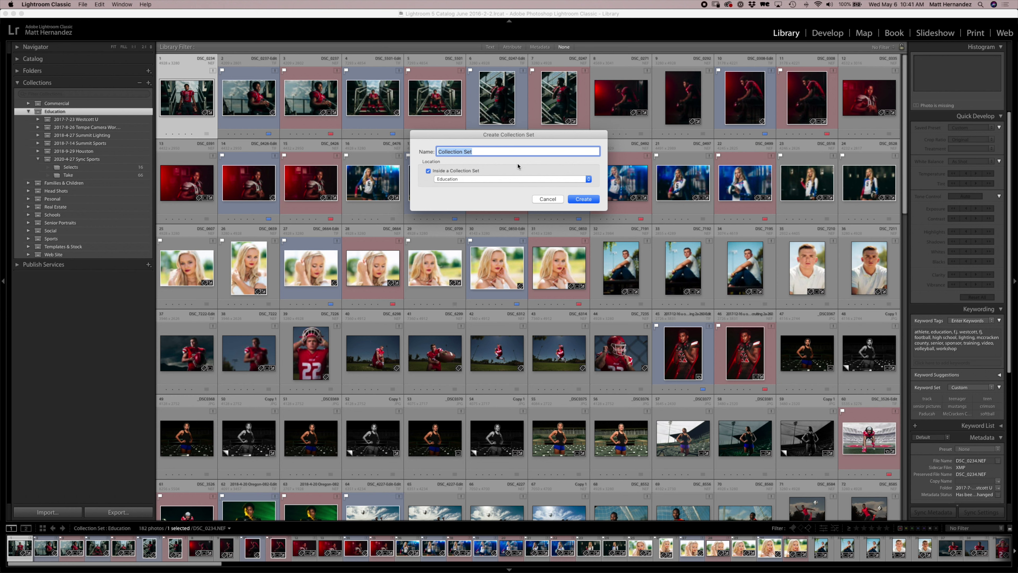
key(super+v)
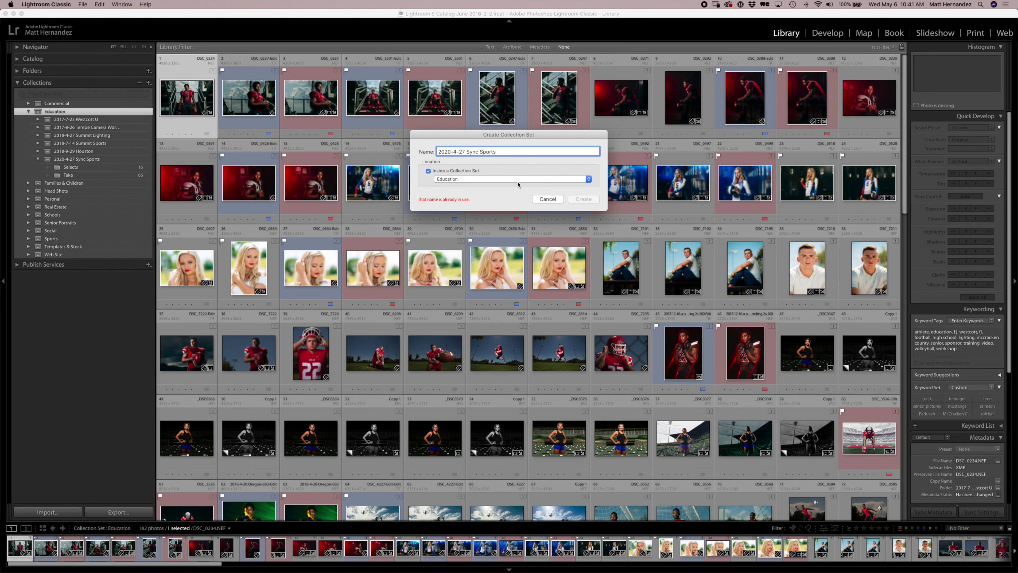
click(548, 199)
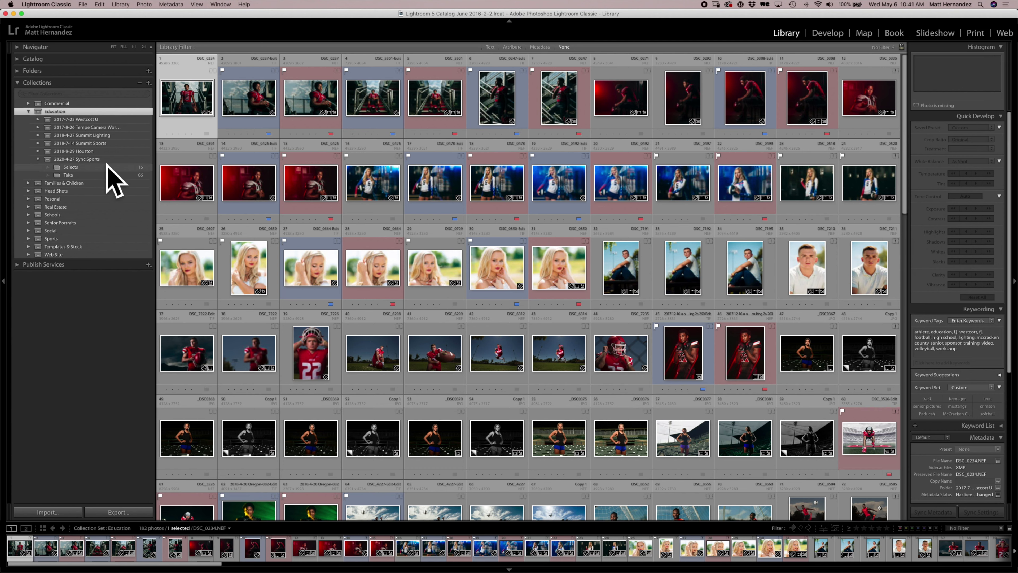
click(83, 4)
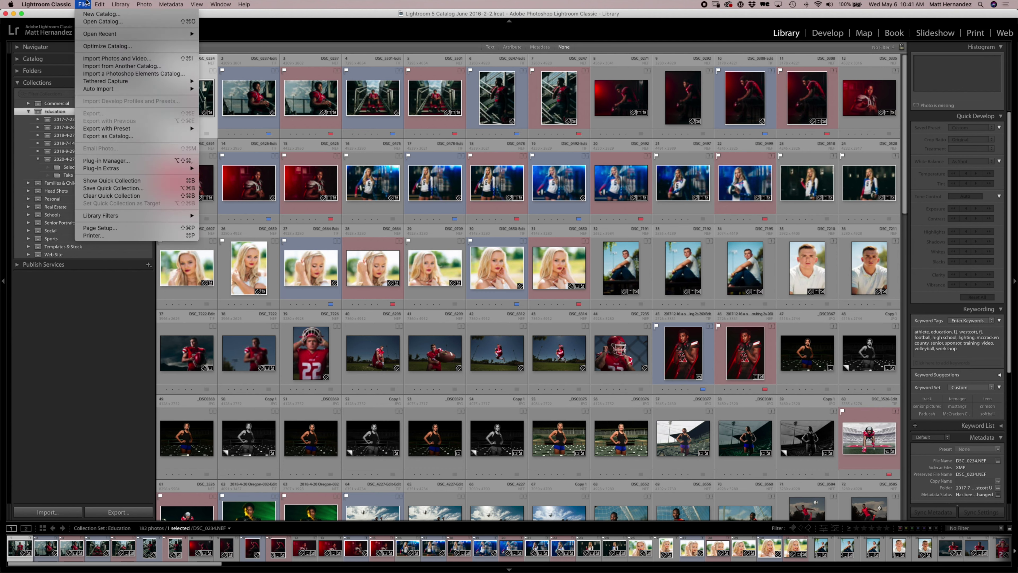
click(109, 59)
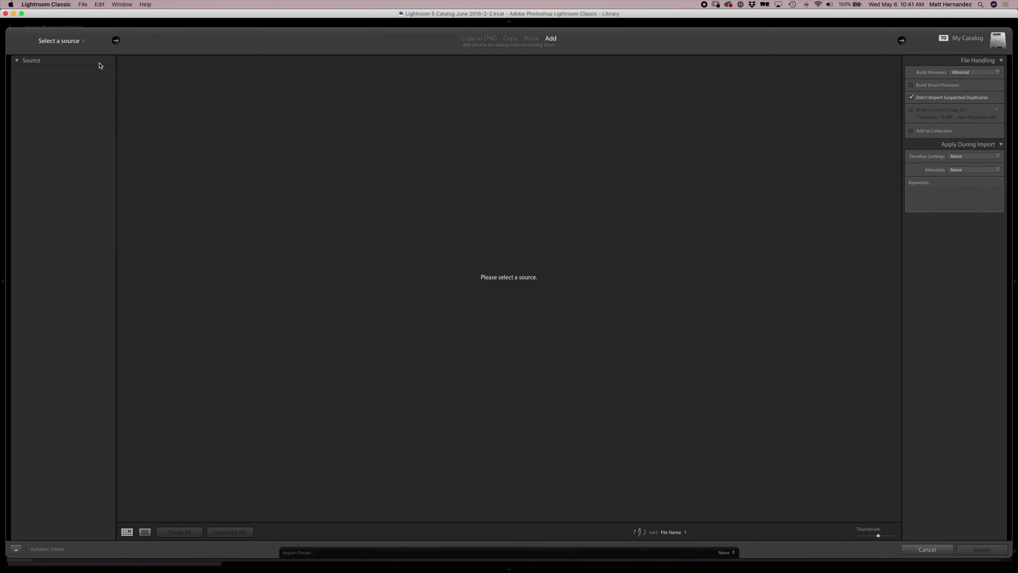
click(60, 40)
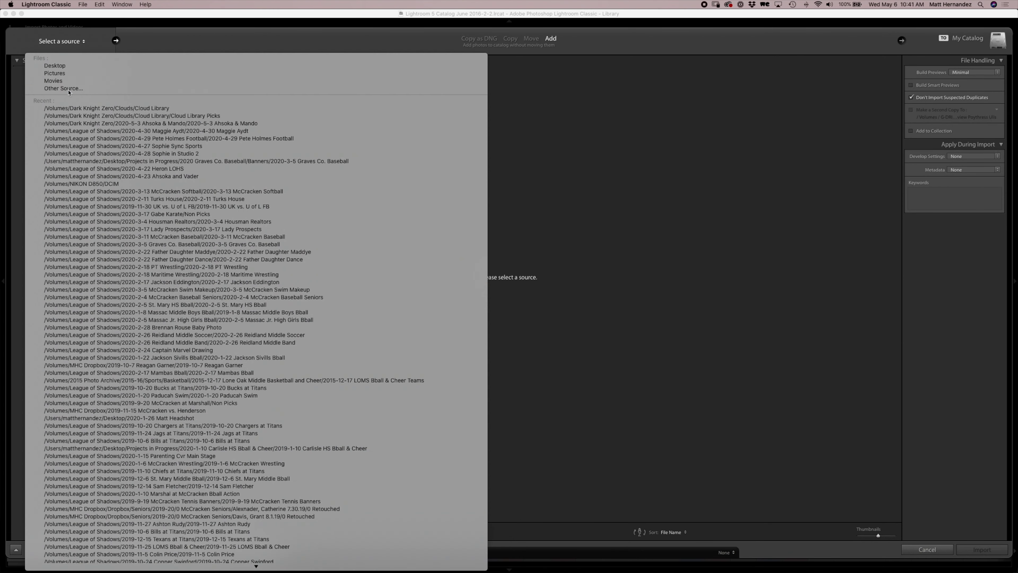
click(467, 138)
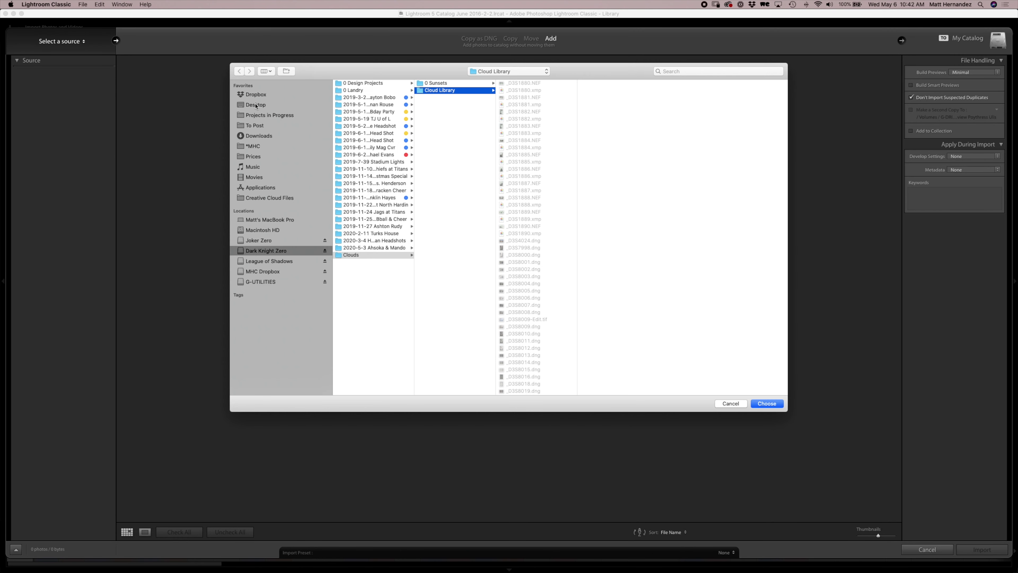
click(256, 104)
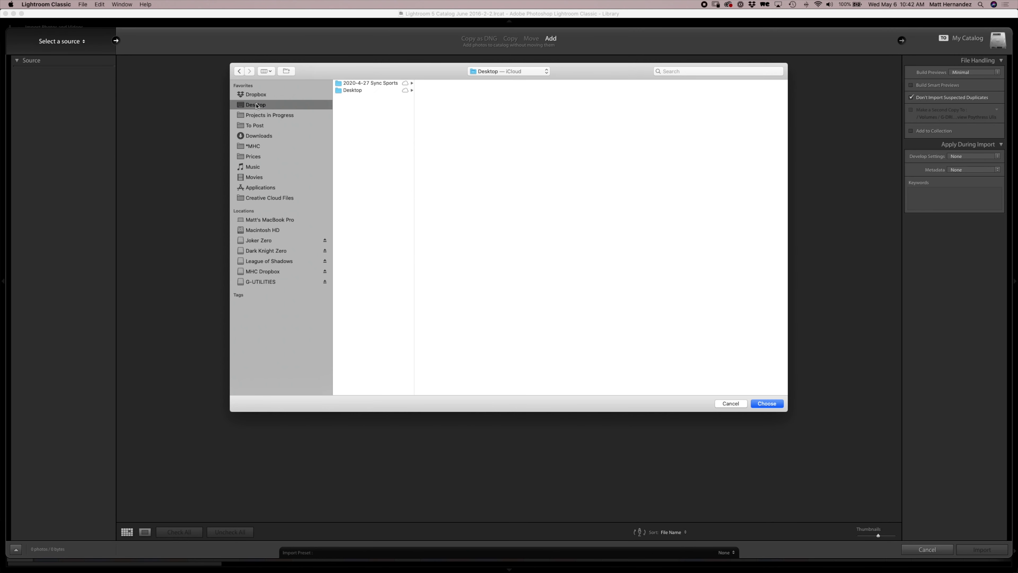
click(369, 90)
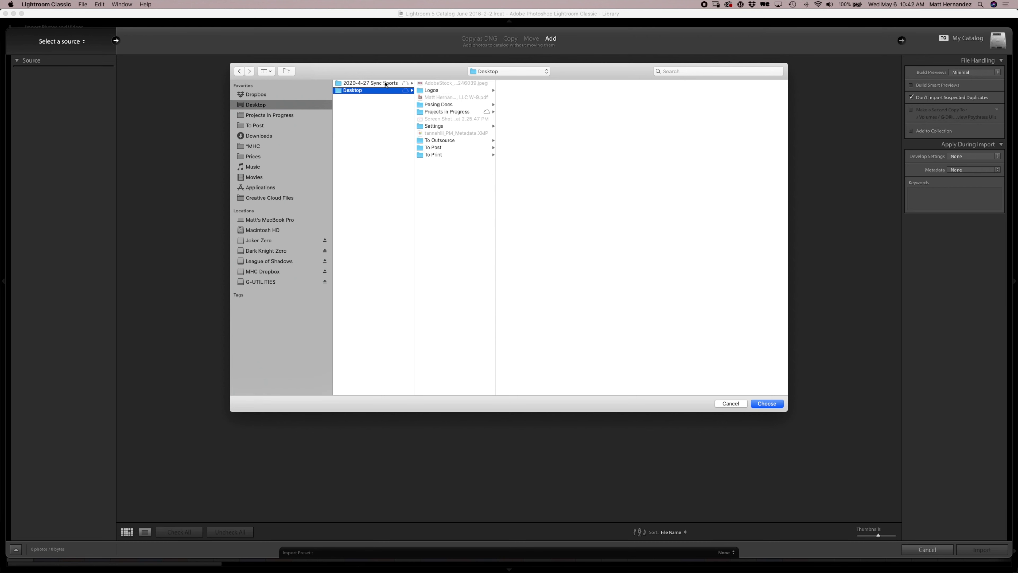
click(364, 83)
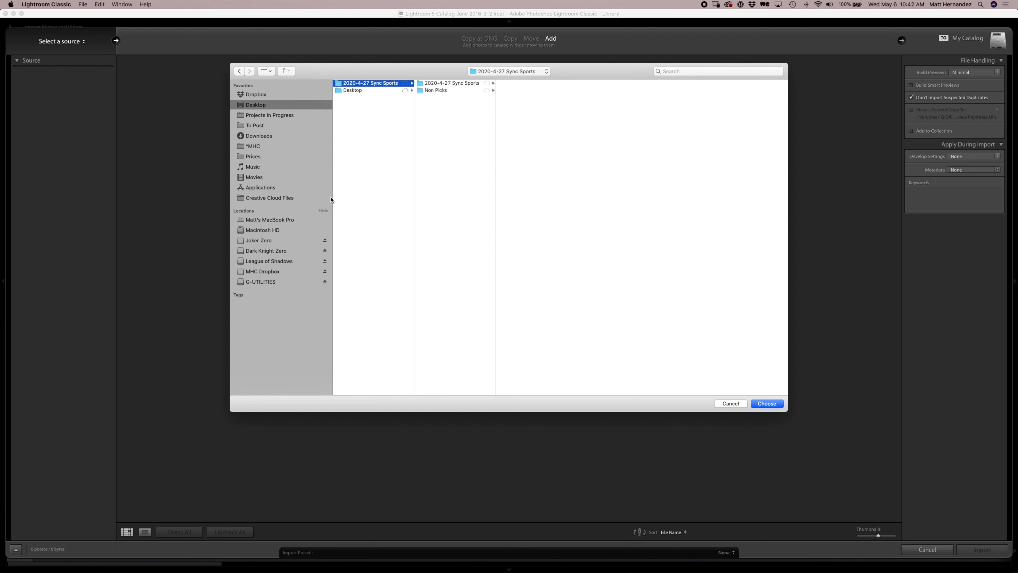
click(466, 83)
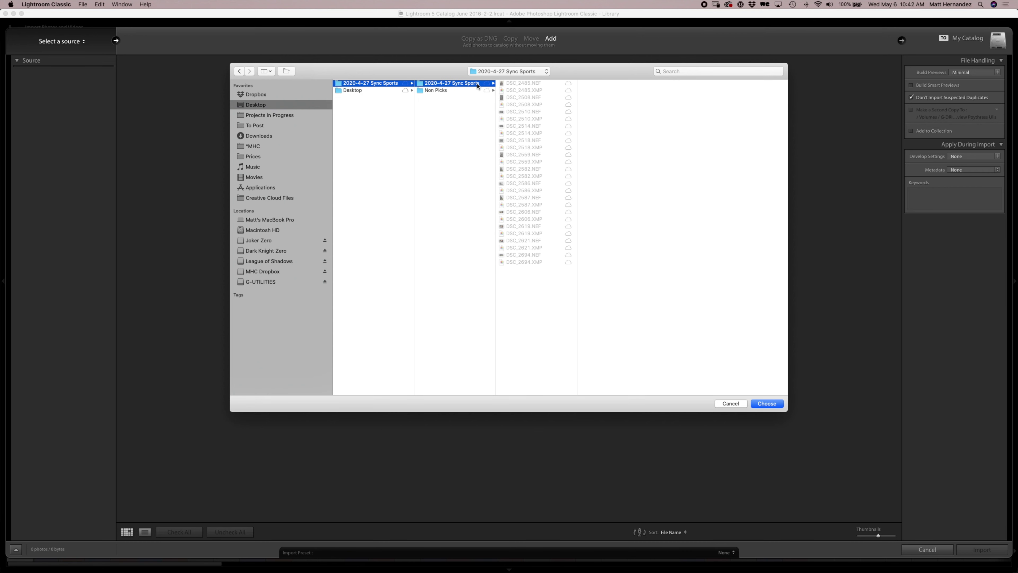
click(774, 404)
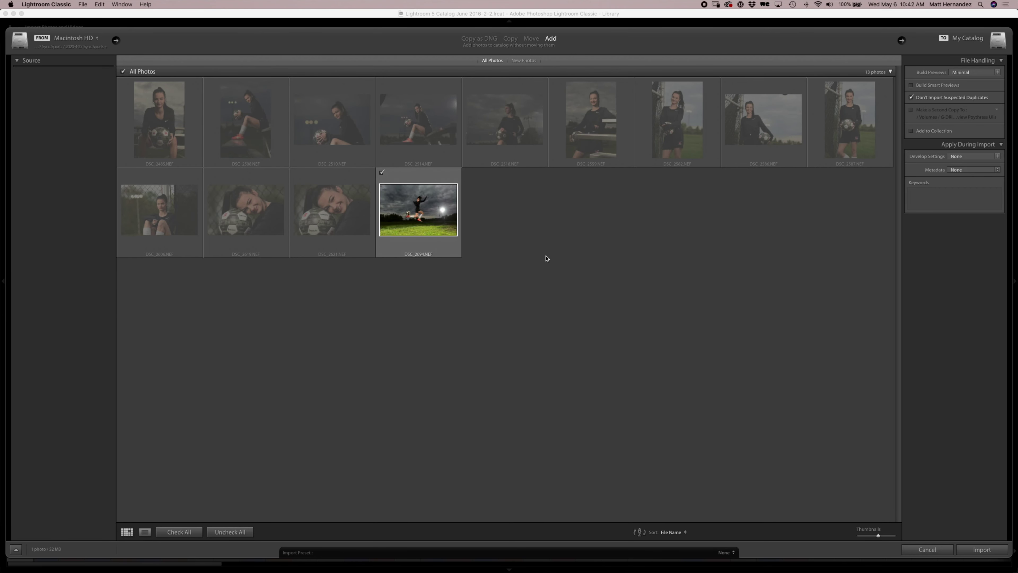
click(927, 550)
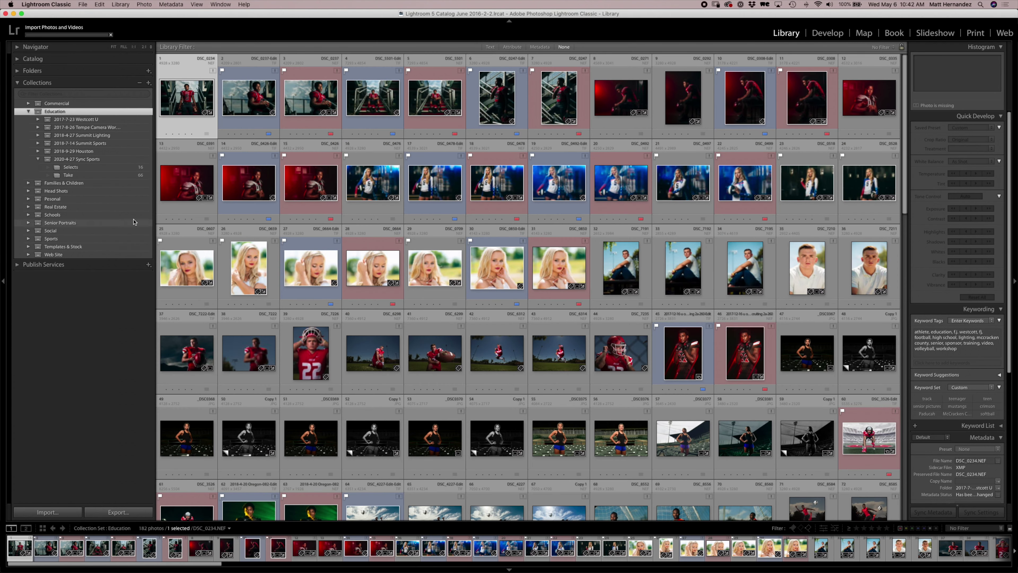
- Open the Take collection, select all 66 photos, then right-click the 2020-4-27 Sync Sports set
click(68, 175)
key(super+a)
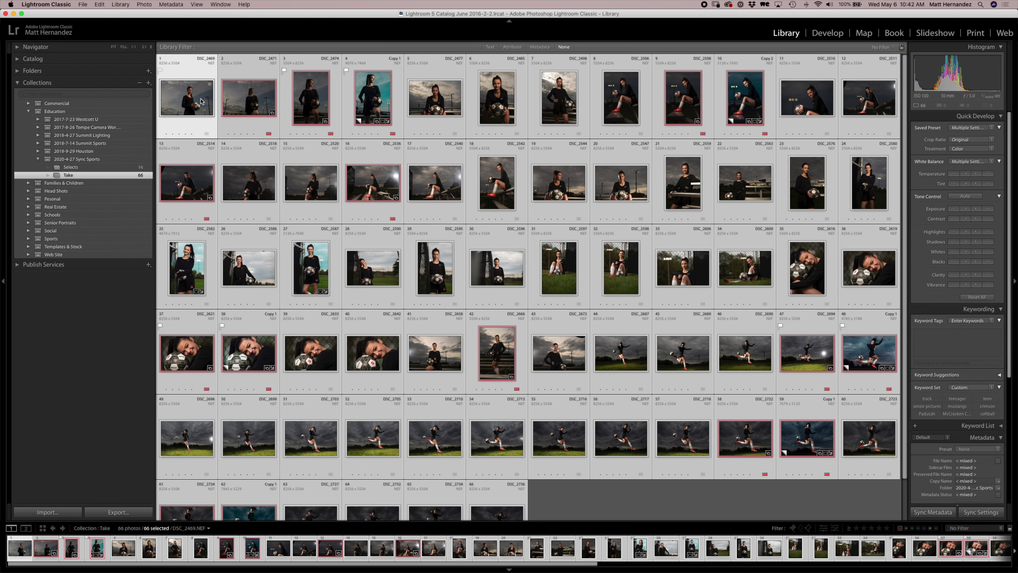
right_click(81, 161)
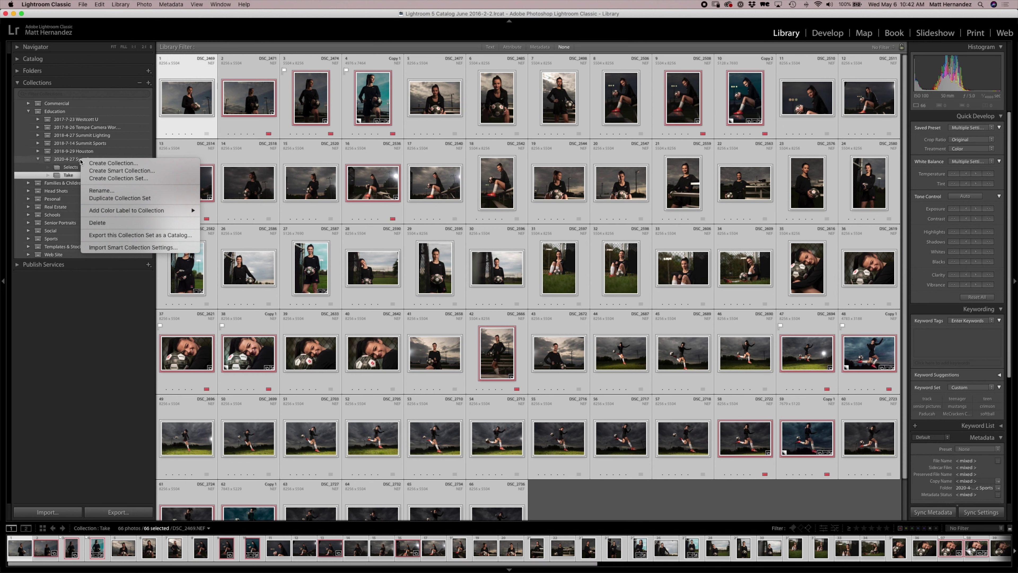
click(240, 172)
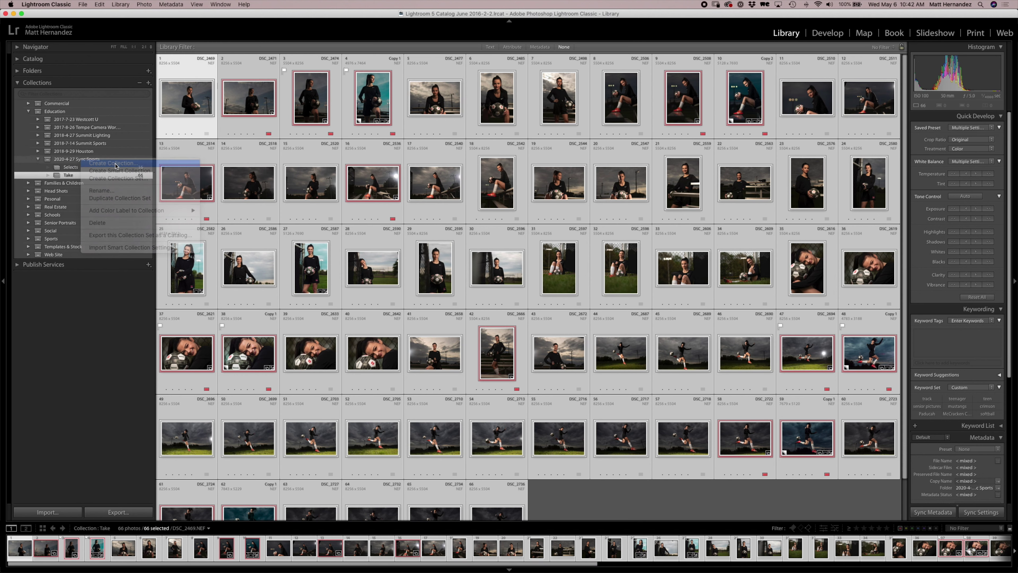
key(super+n)
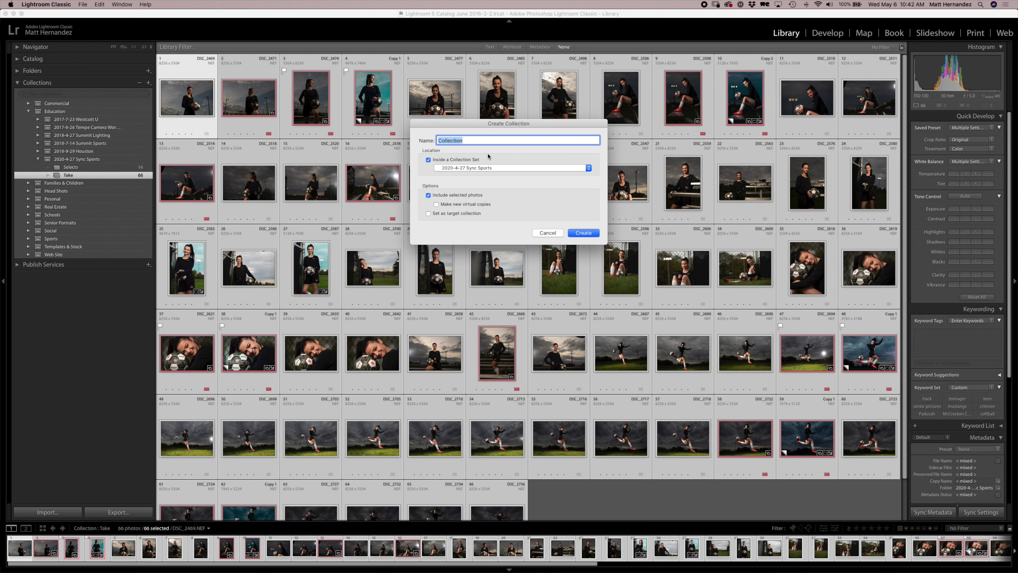
text(Take)
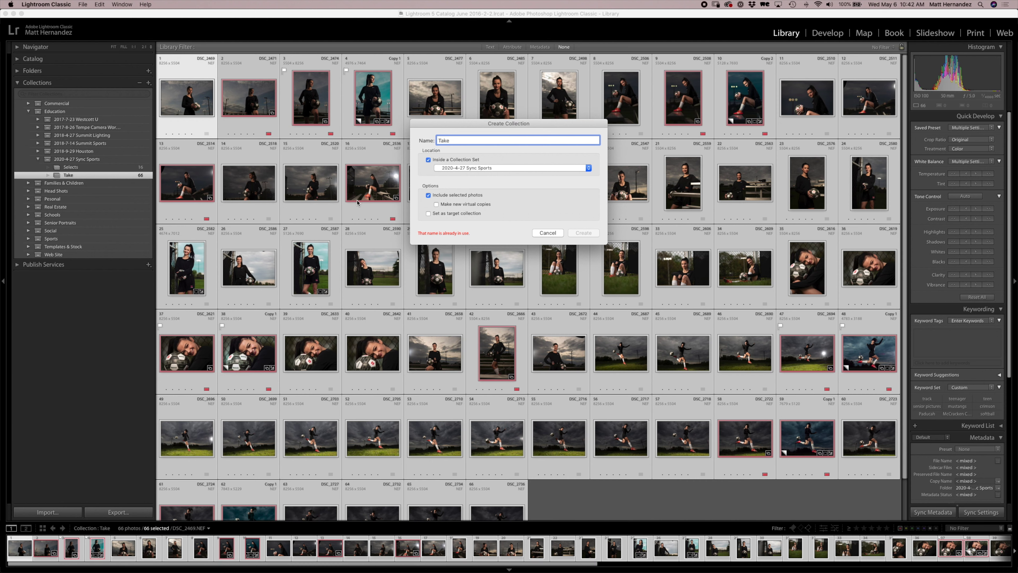
click(549, 233)
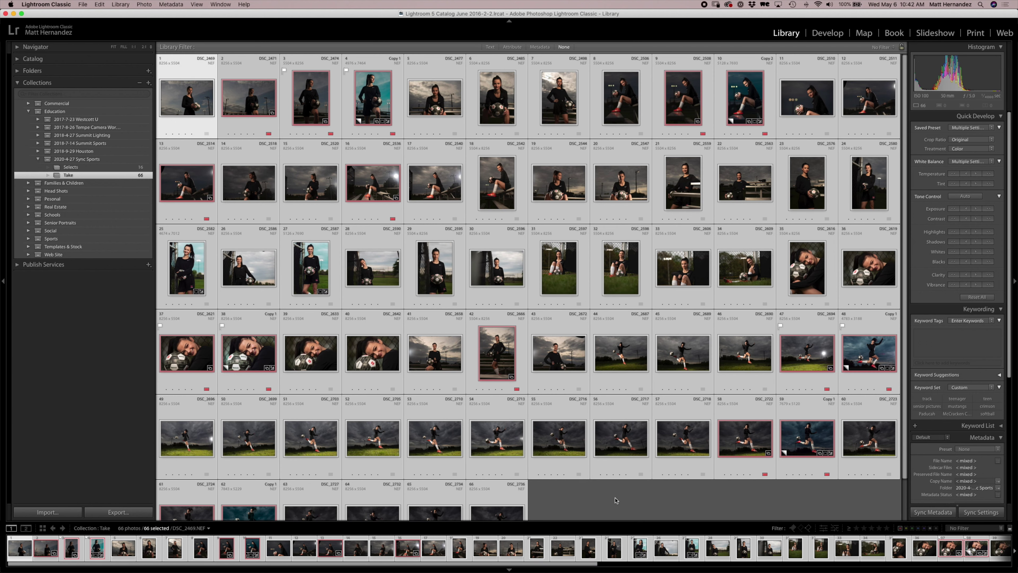
- Expand and collapse the catalog Folders list, then deselect all 66 photos with Cmd+D
click(18, 72)
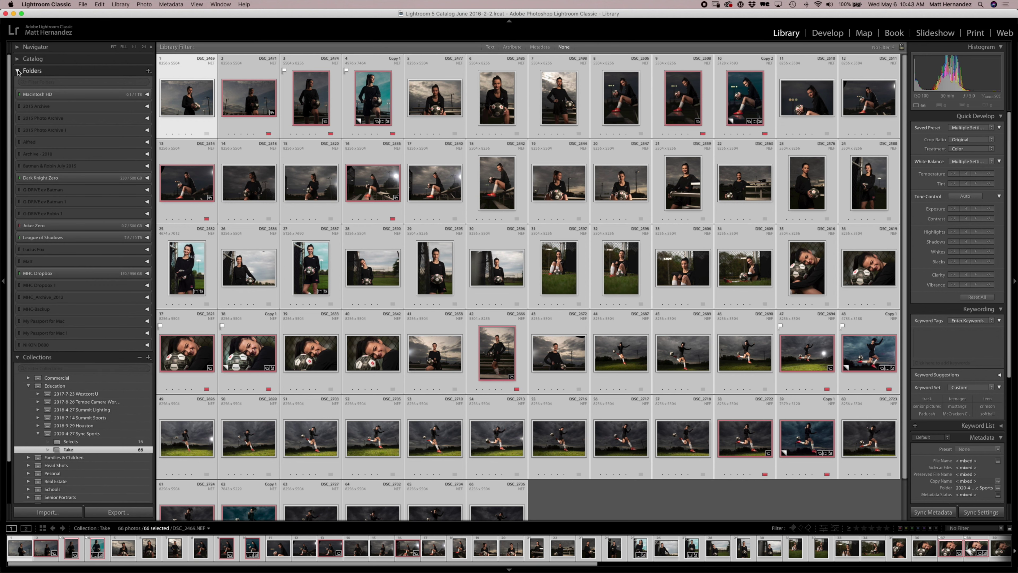
click(31, 71)
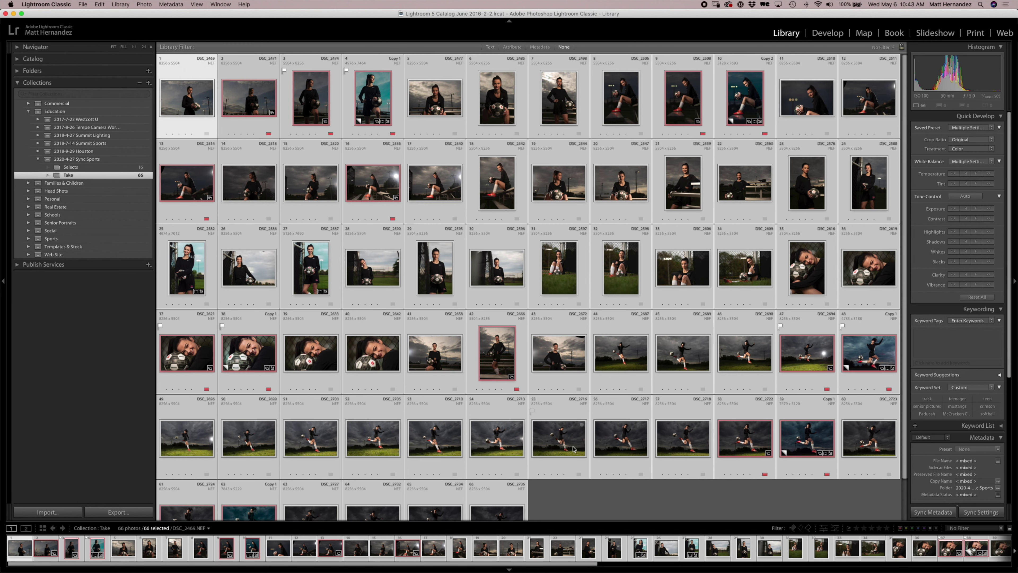
key(super+d)
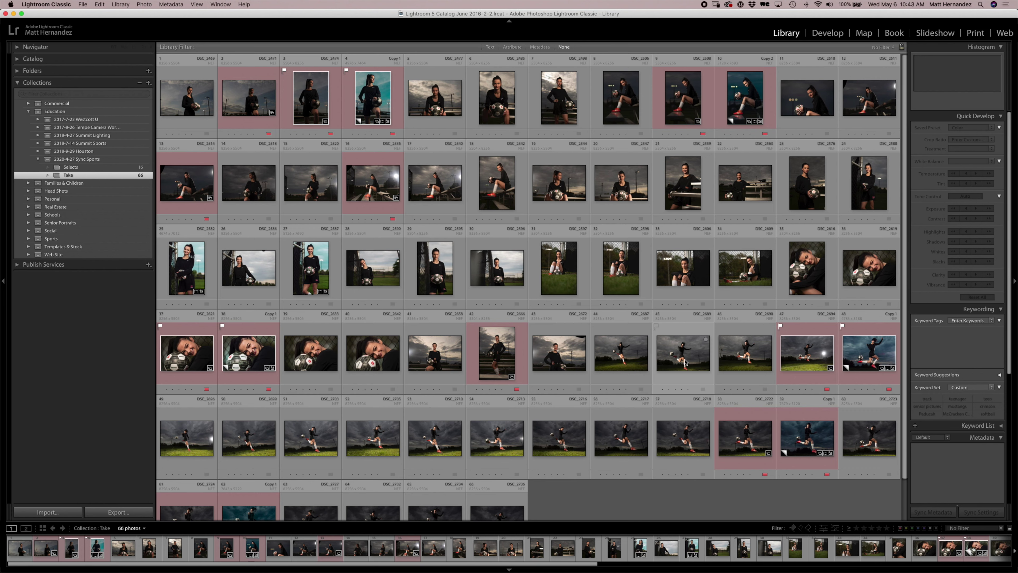
- Shrink the Take grid thumbnails with the toolbar slider and hide both side panels
key(t)
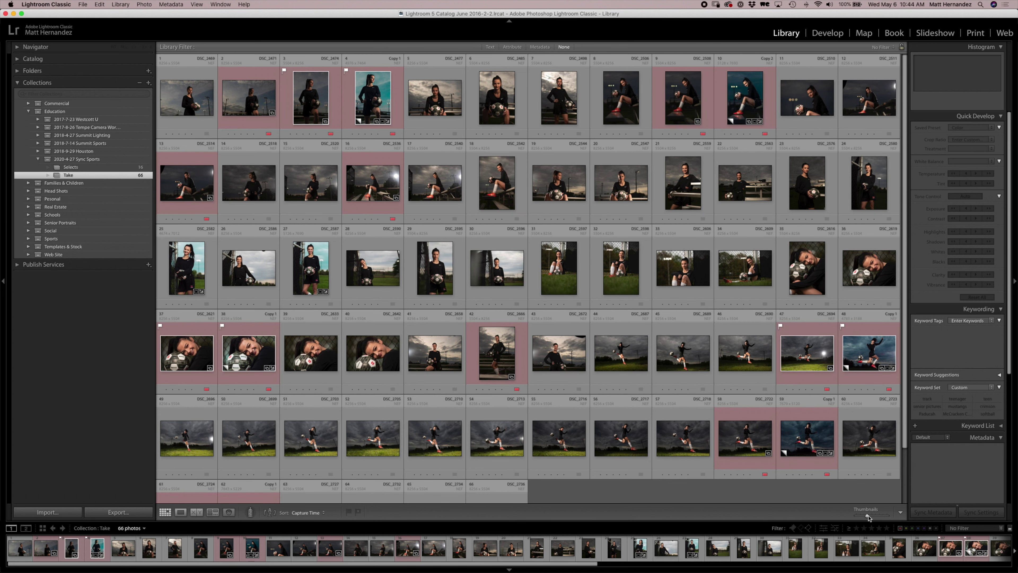
mouse_move(867, 517)
mouse_down()
mouse_move(880, 516)
mouse_move(866, 517)
mouse_up()
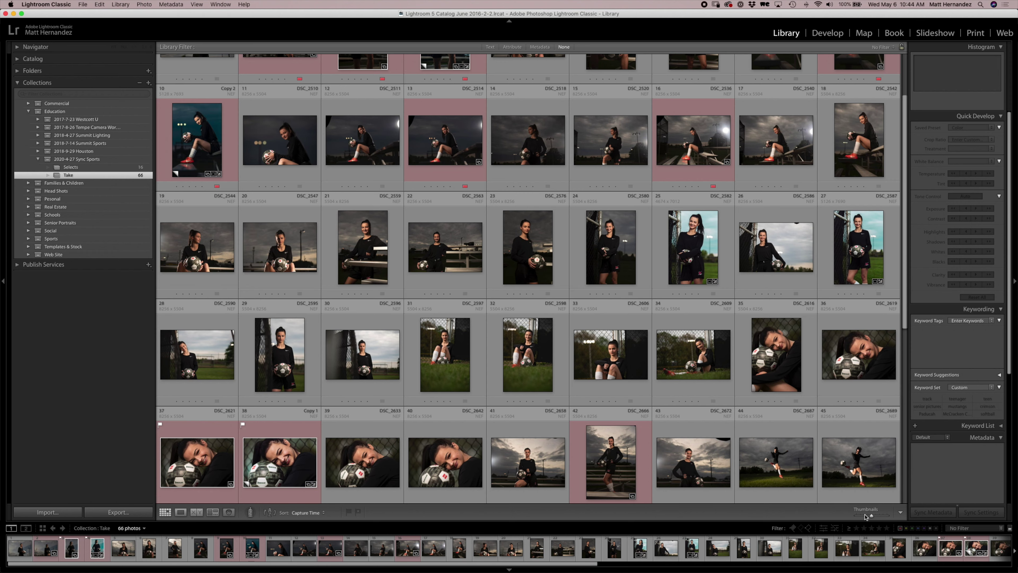
drag(864, 516, 867, 516)
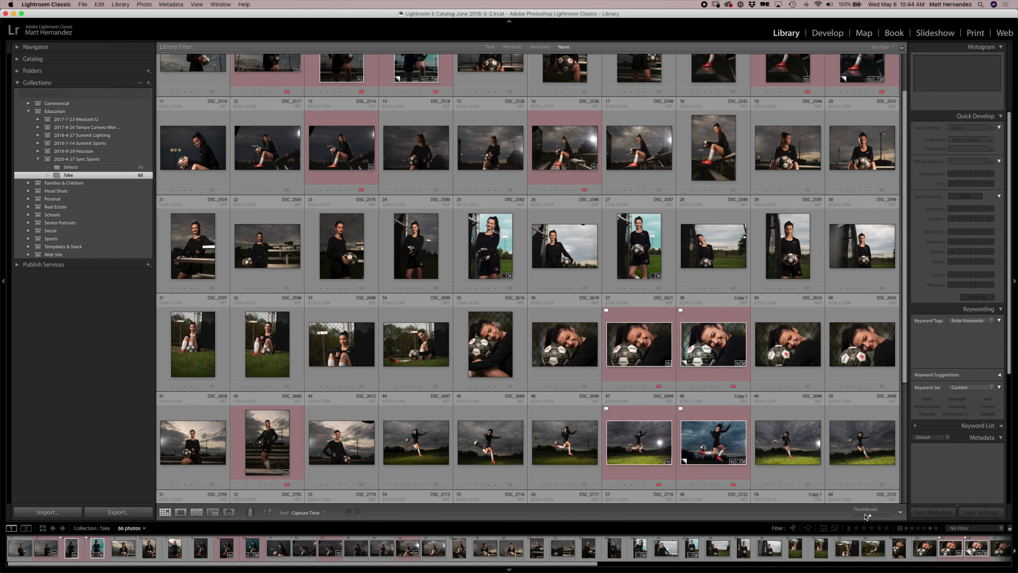
key(Tab)
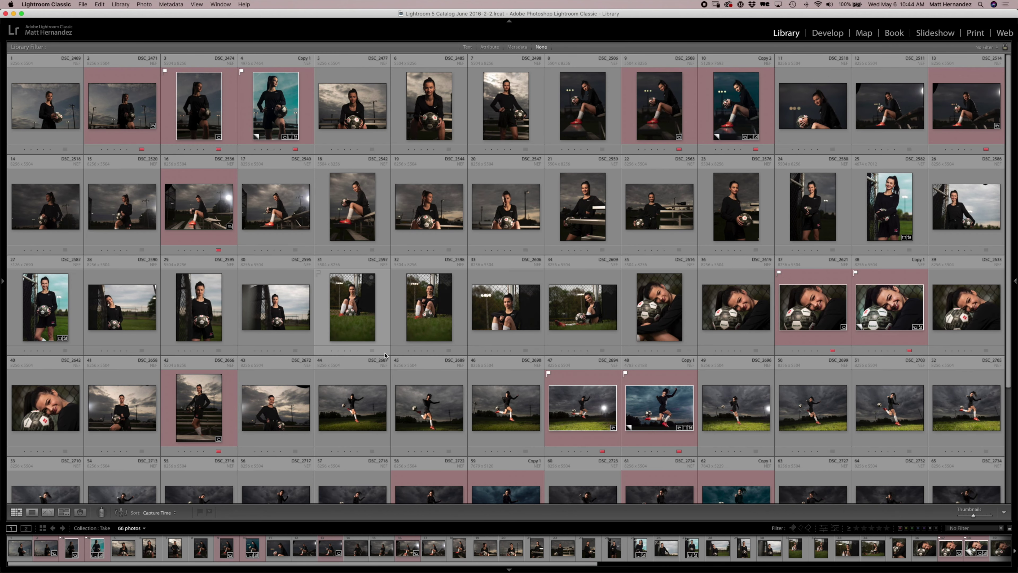
- Hide the grid toolbar and cell info lines, and enlarge the thumbnails
key(t)
key(t)
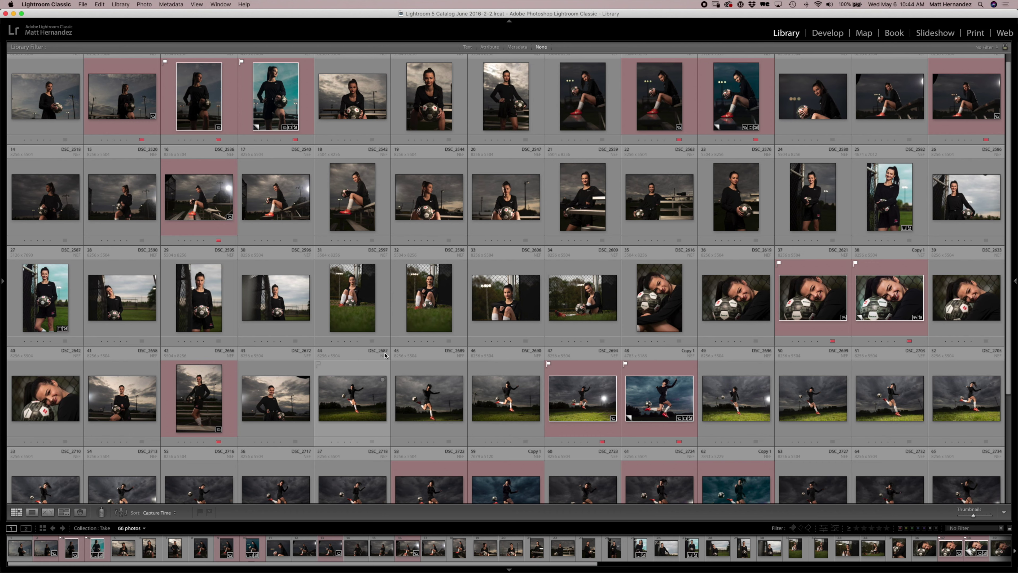
key(t)
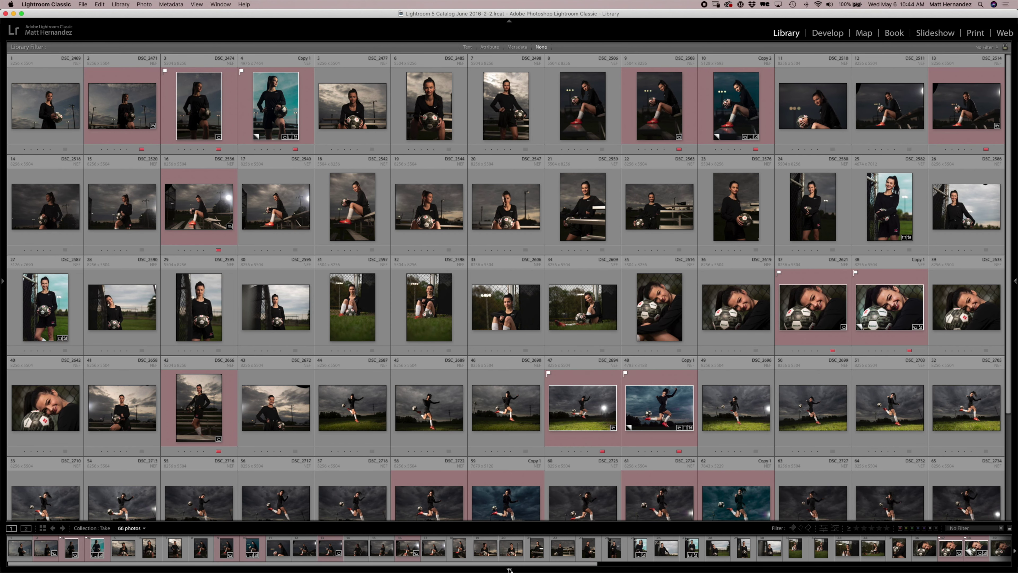
key(j)
key(j)
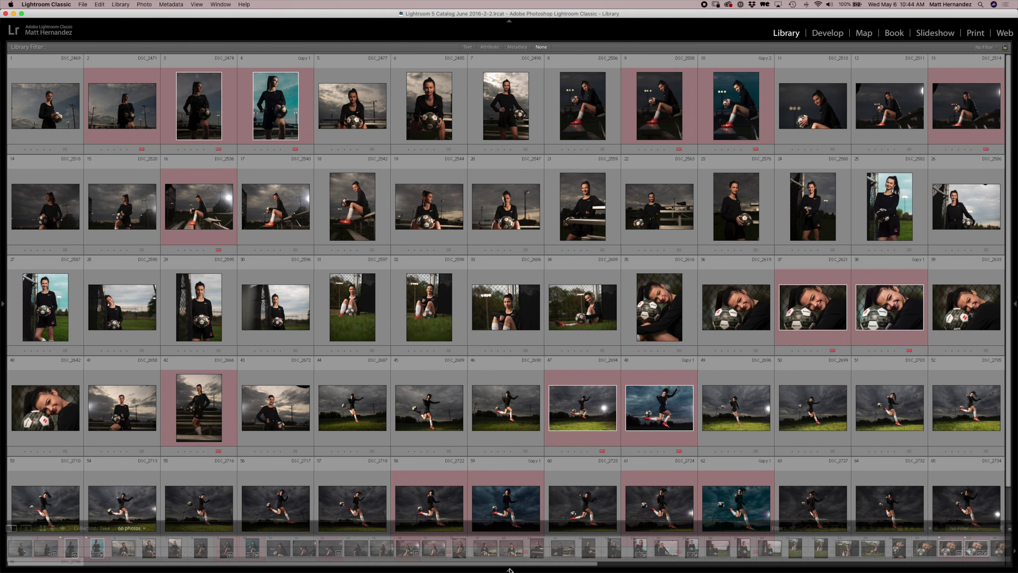
key(=)
key(=)
key(=)
key(=)
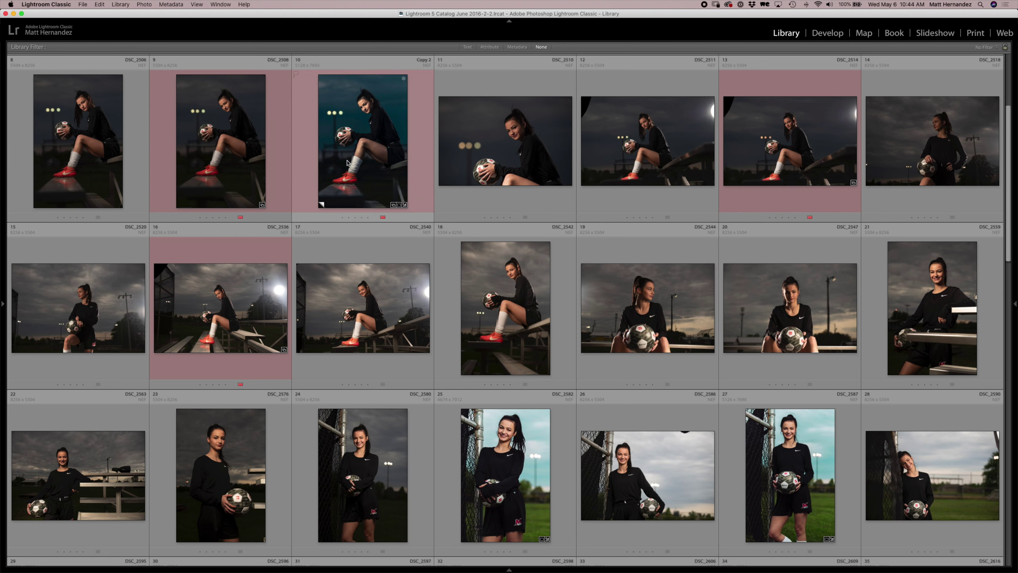
scroll(229, 173, up, 3)
scroll(377, 215, up, 3)
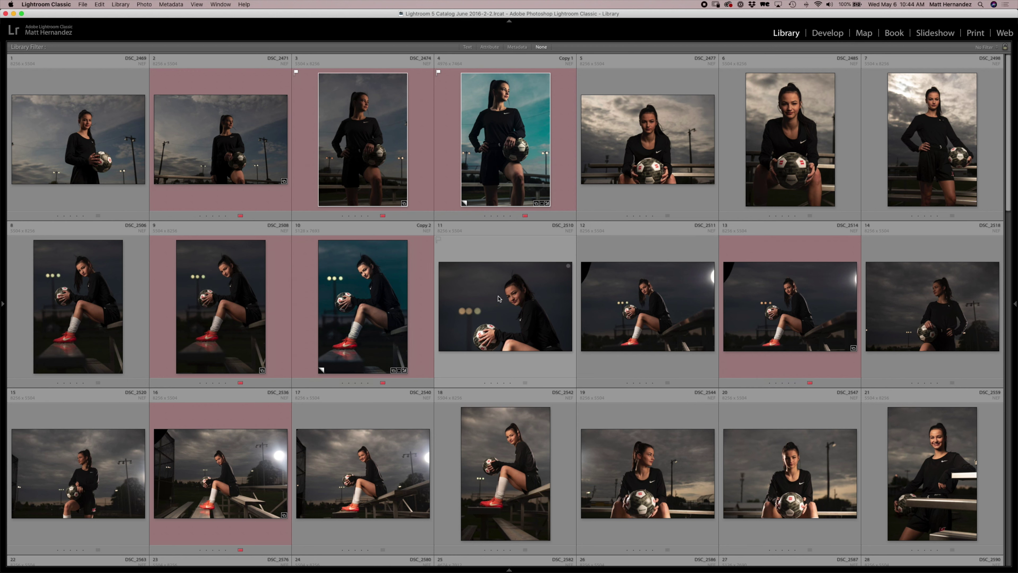
scroll(489, 286, down, 2)
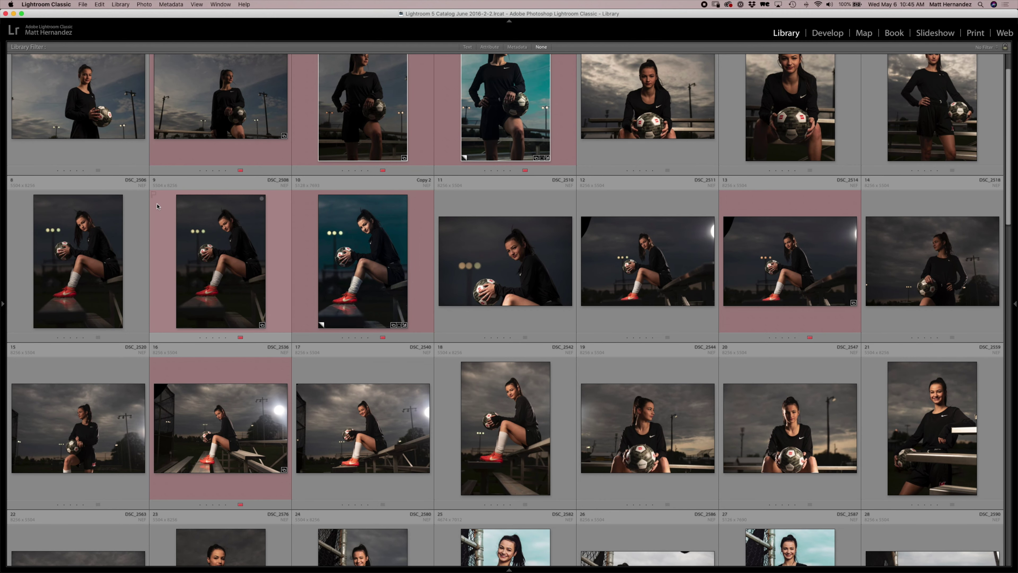
- Restore both side panels and the filmstrip around the Take grid
key(Tab)
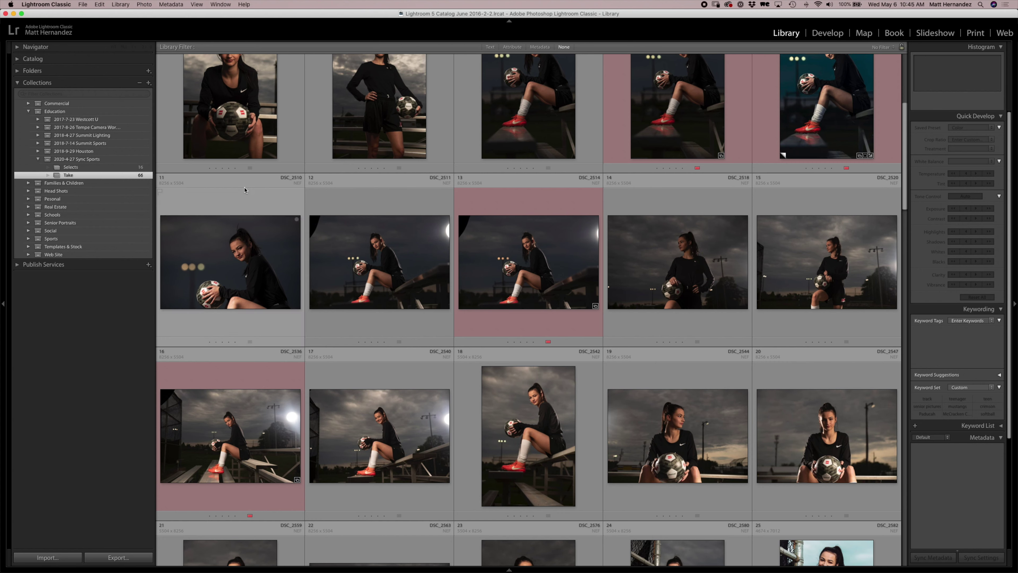
key(Tab)
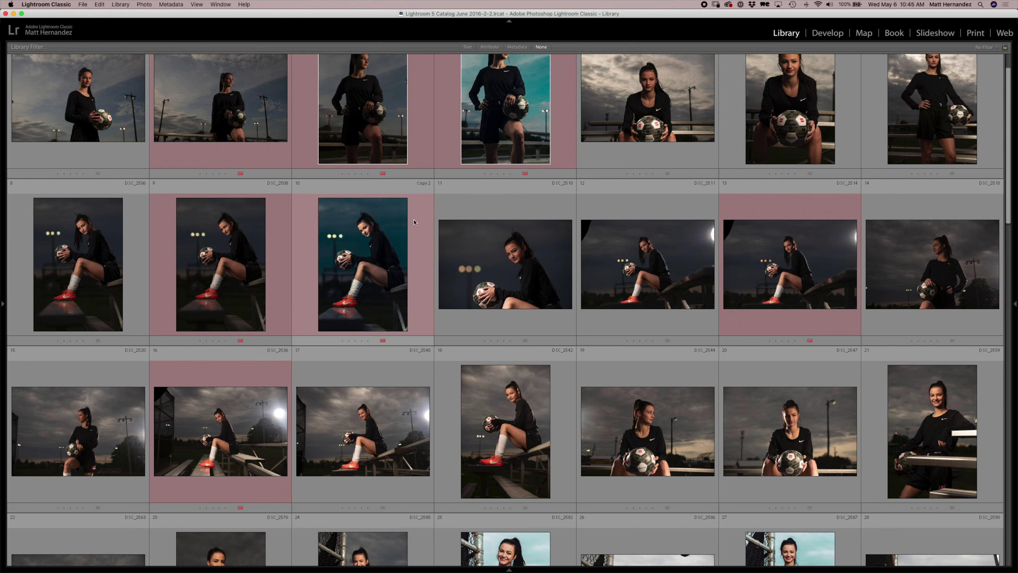
scroll(168, 133, up, 1)
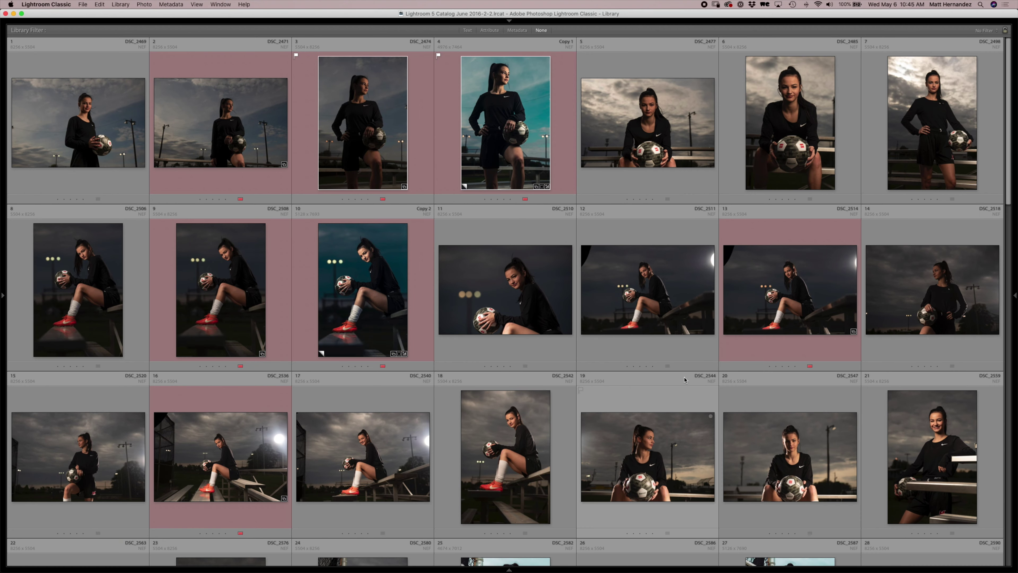
key(shift+Tab)
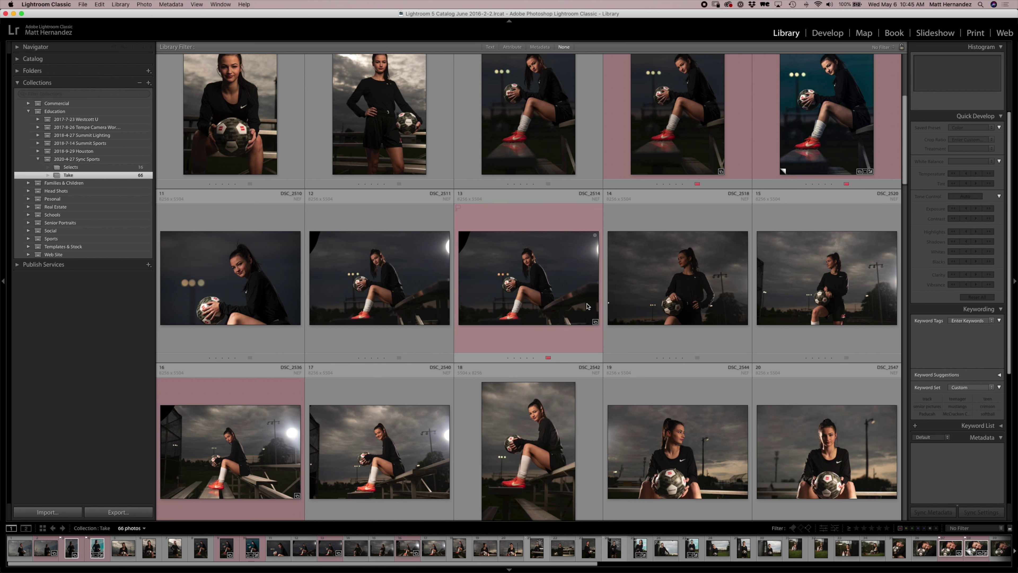
- Try red, yellow, green and blue labels on DSC_2518, then leave it unlabelled
click(556, 296)
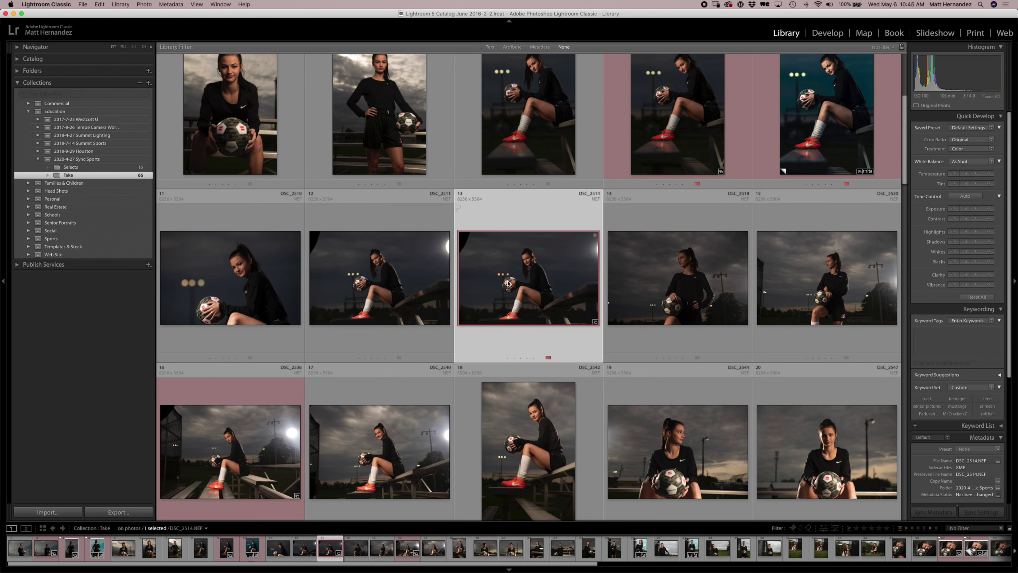
click(689, 284)
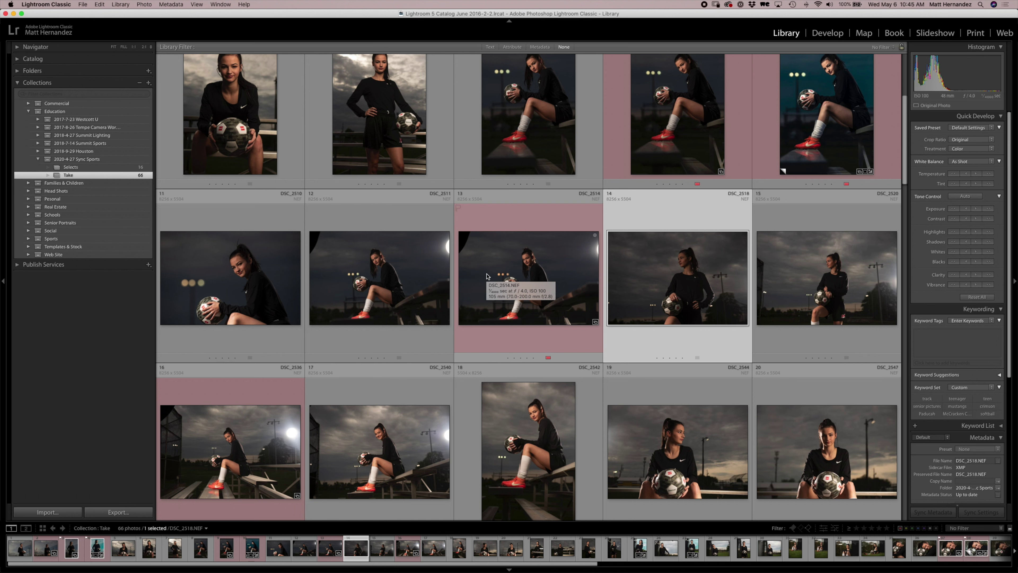
key(6)
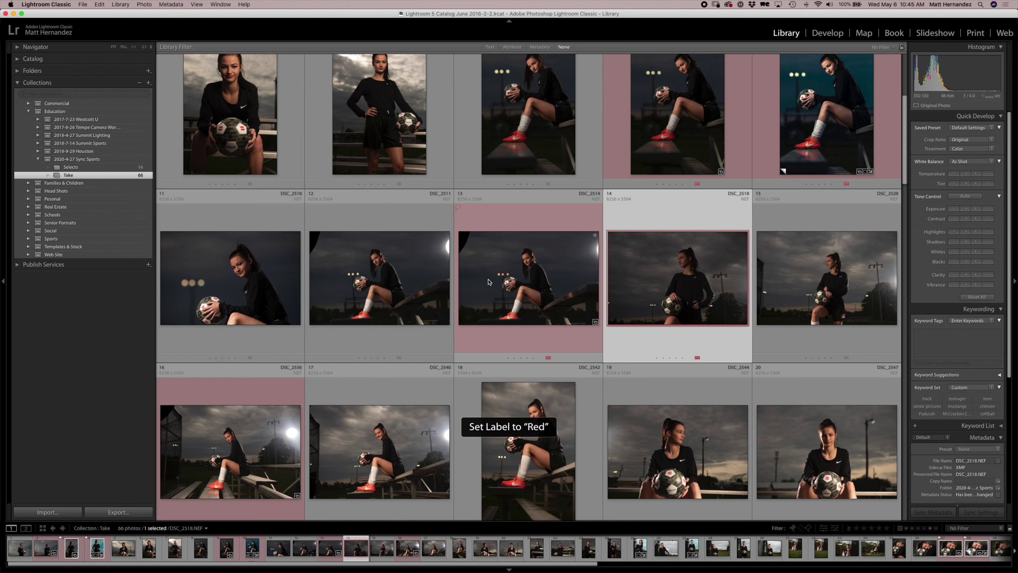
key(7)
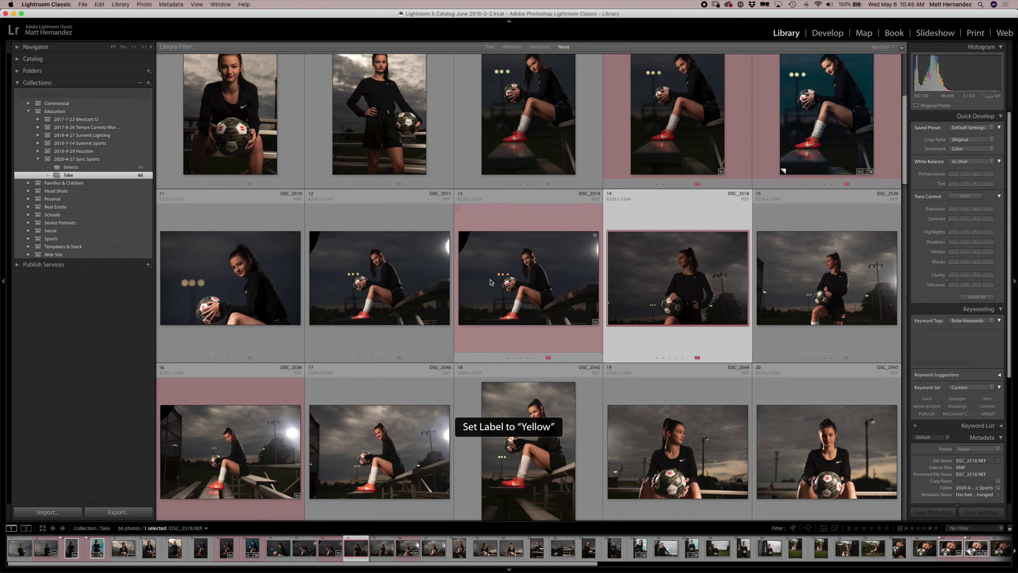
key(8)
key(9)
key(0)
key(6)
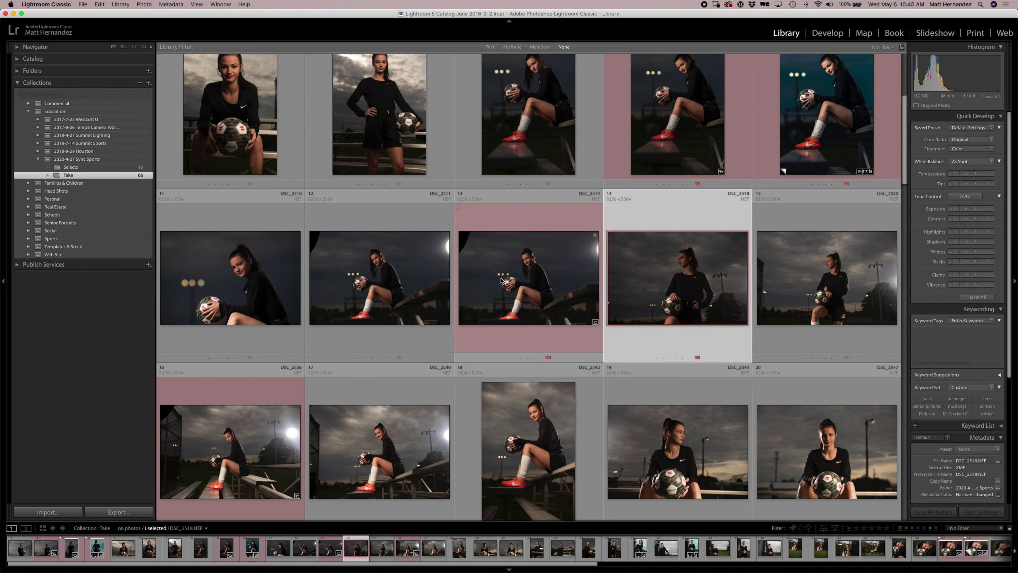
key(6)
- Scroll down the grid and select DSC_2582
click(827, 313)
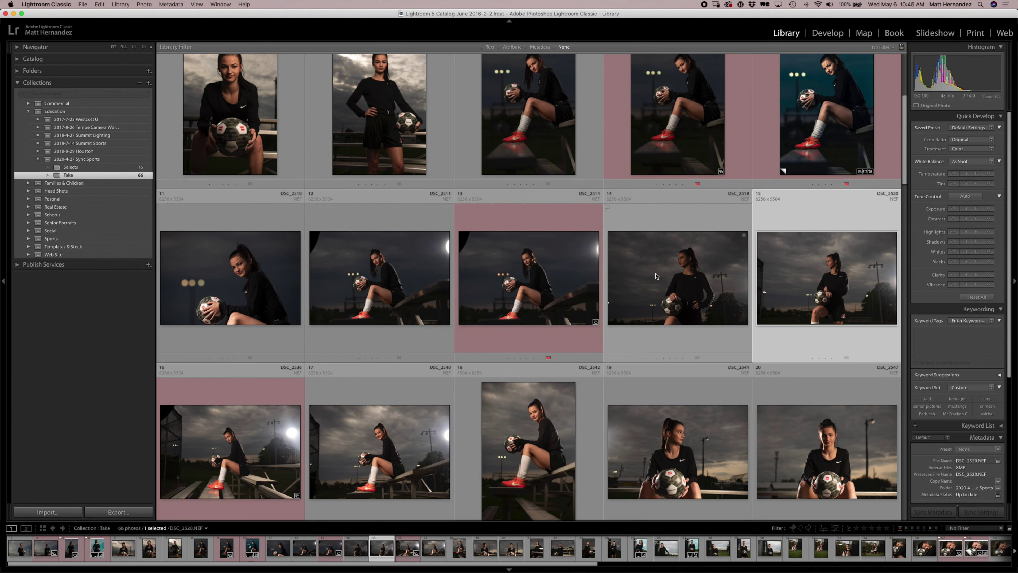
scroll(657, 276, down, 1)
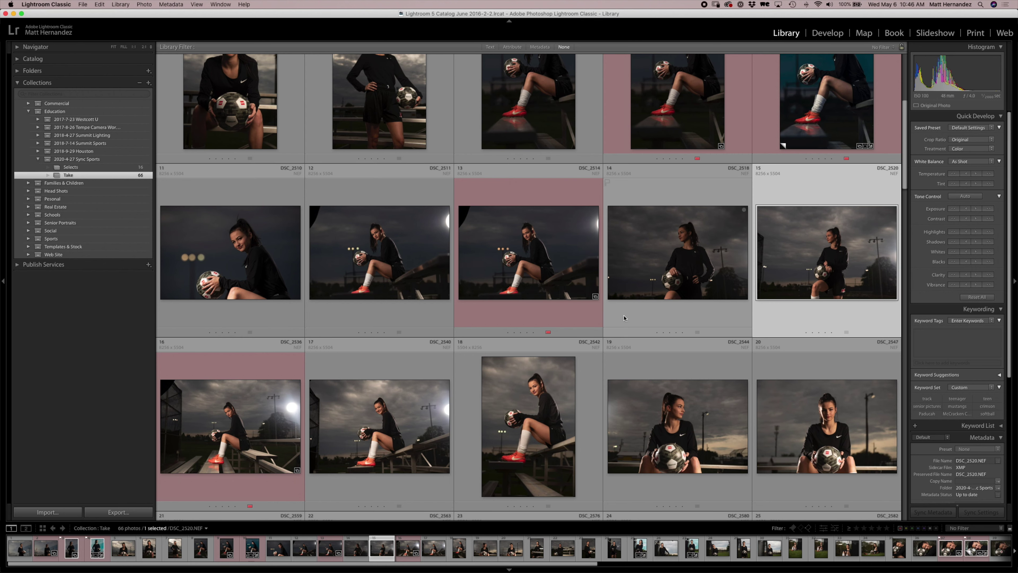
scroll(639, 341, down, 5)
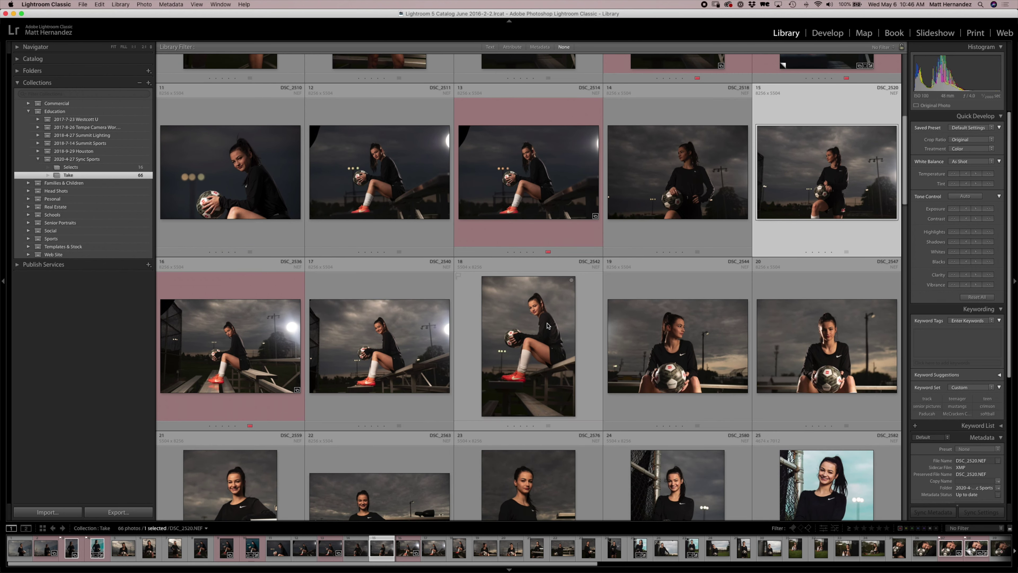
scroll(548, 325, down, 5)
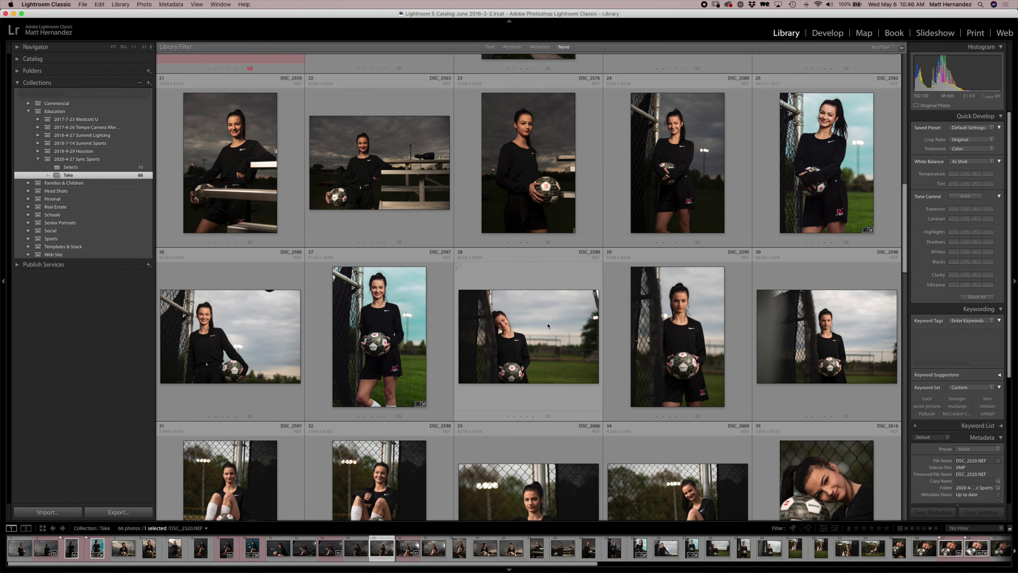
click(830, 173)
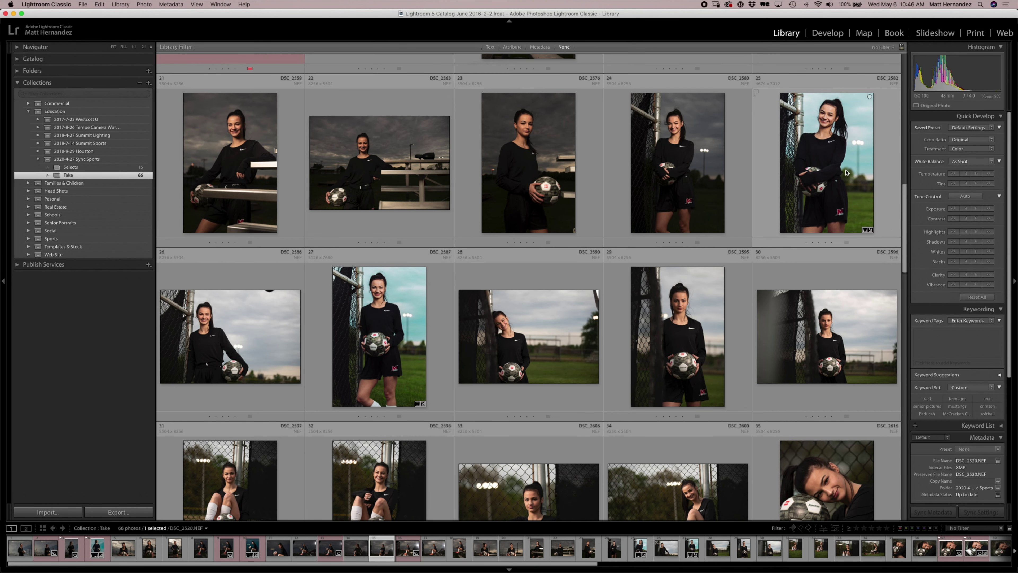
- Give DSC_2582 a red label and make a virtual copy of it
key(6)
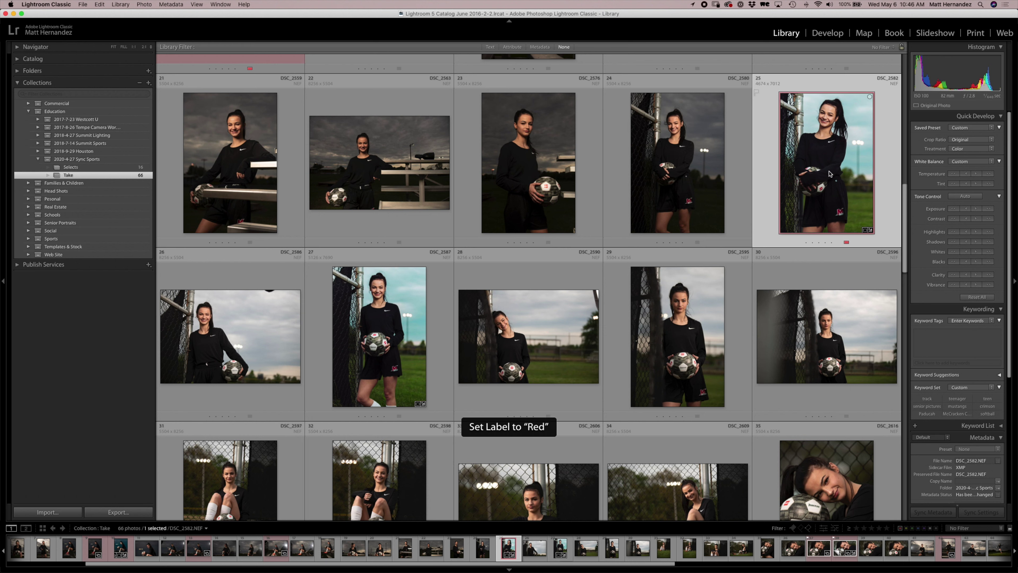
right_click(815, 150)
mouse_move(856, 277)
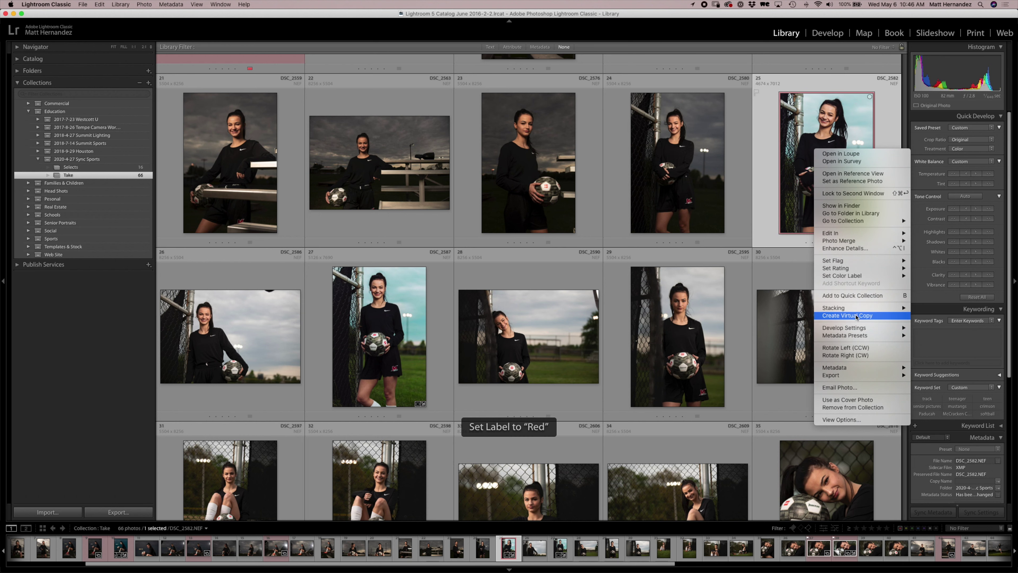
right_click(807, 153)
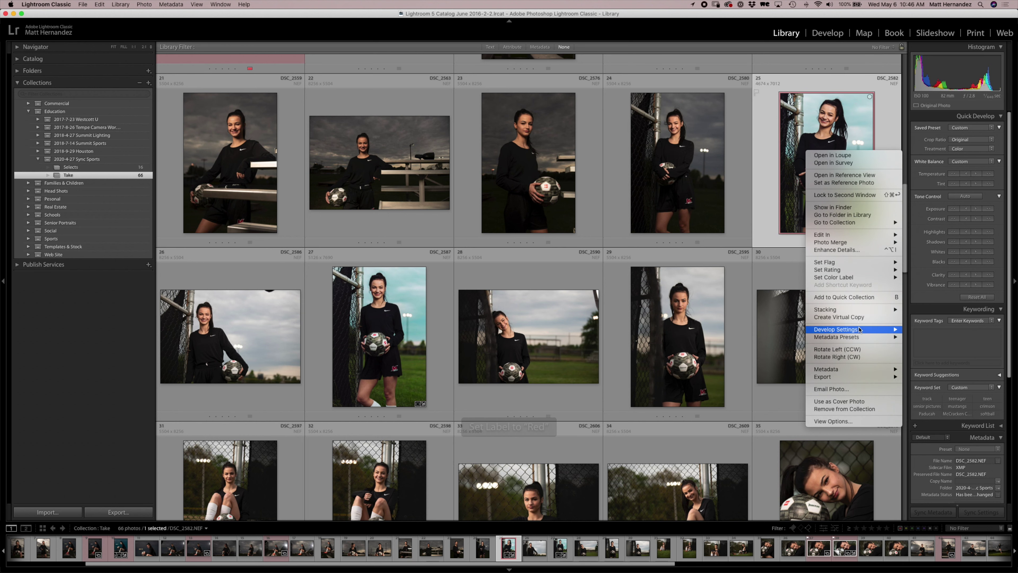
click(842, 317)
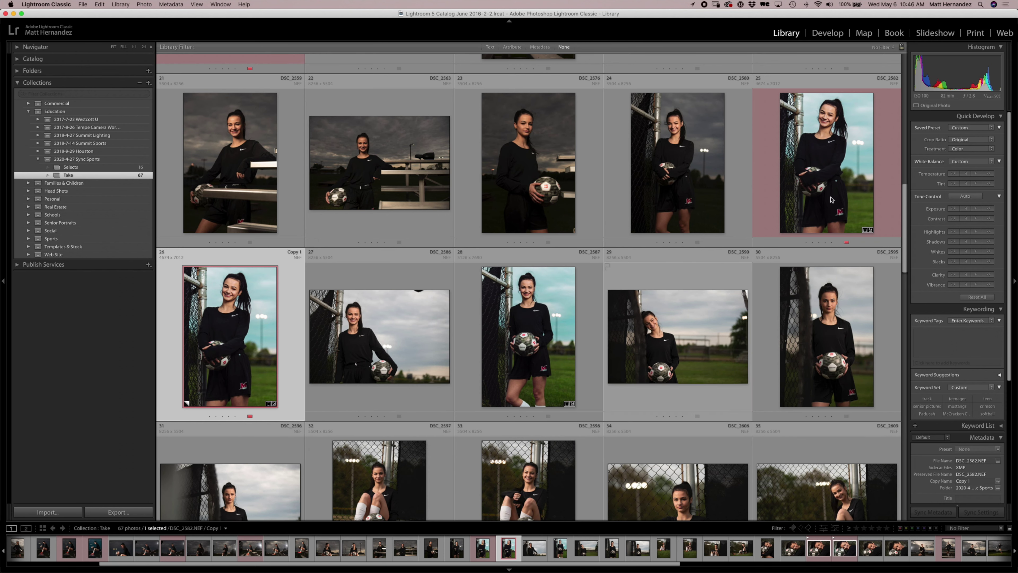
- Reset all Develop adjustments on the original DSC_2582 and return to the grid
click(831, 168)
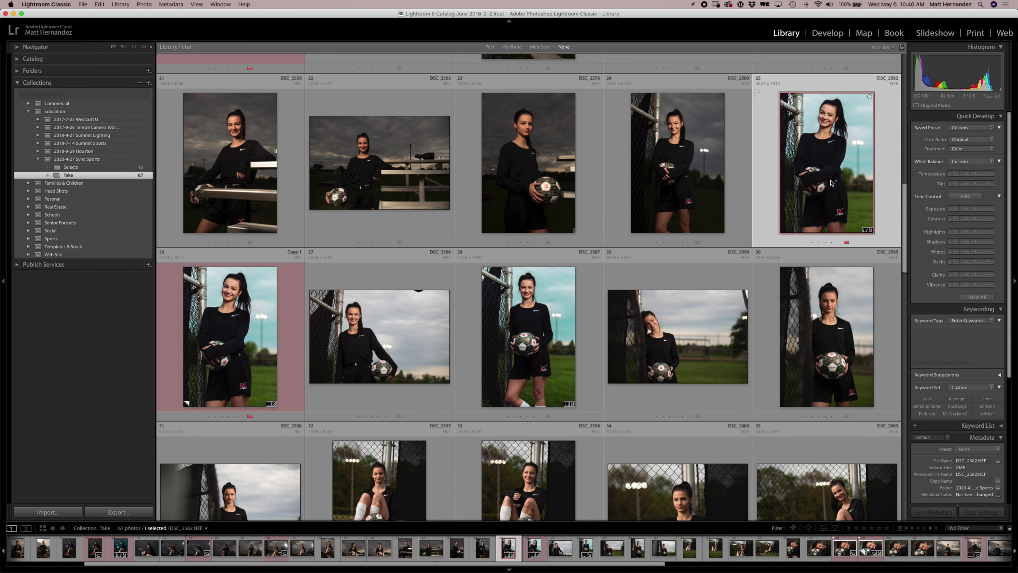
click(828, 33)
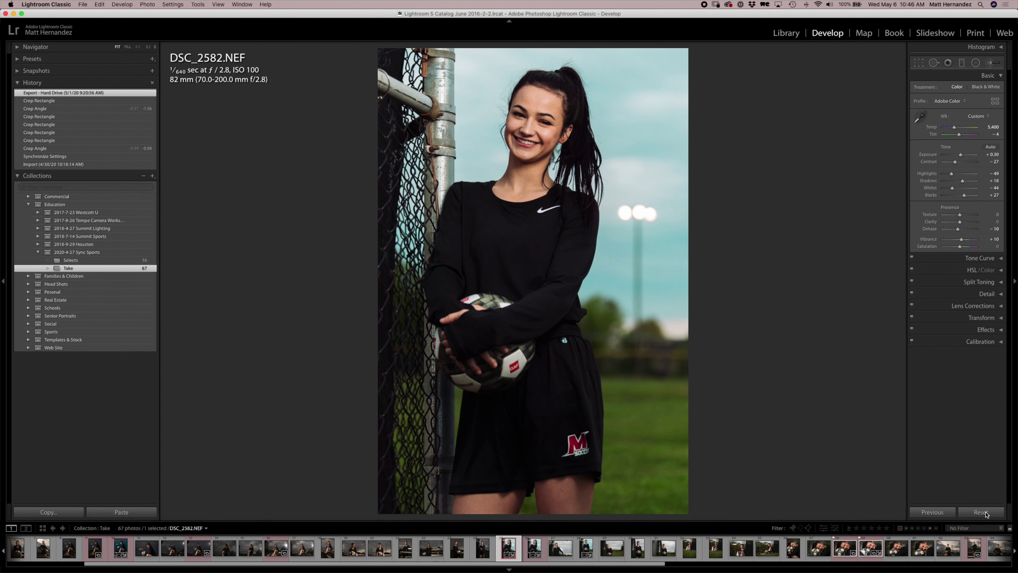
click(989, 514)
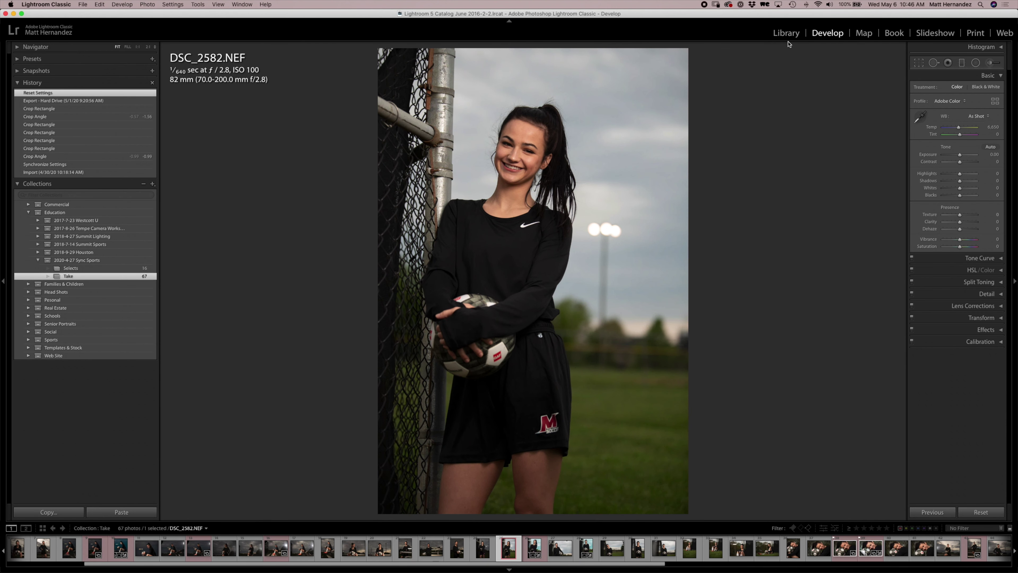
click(786, 33)
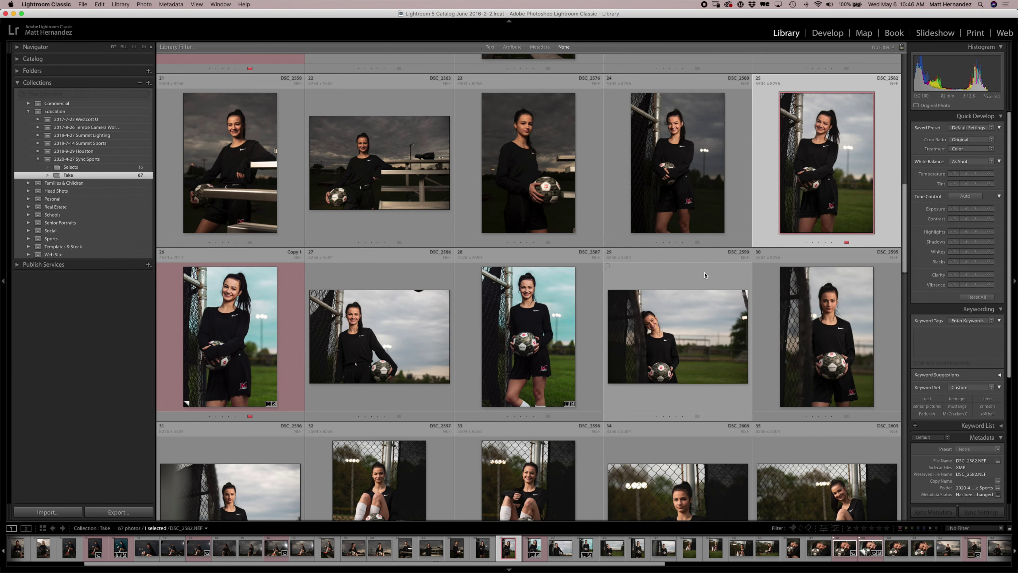
click(506, 327)
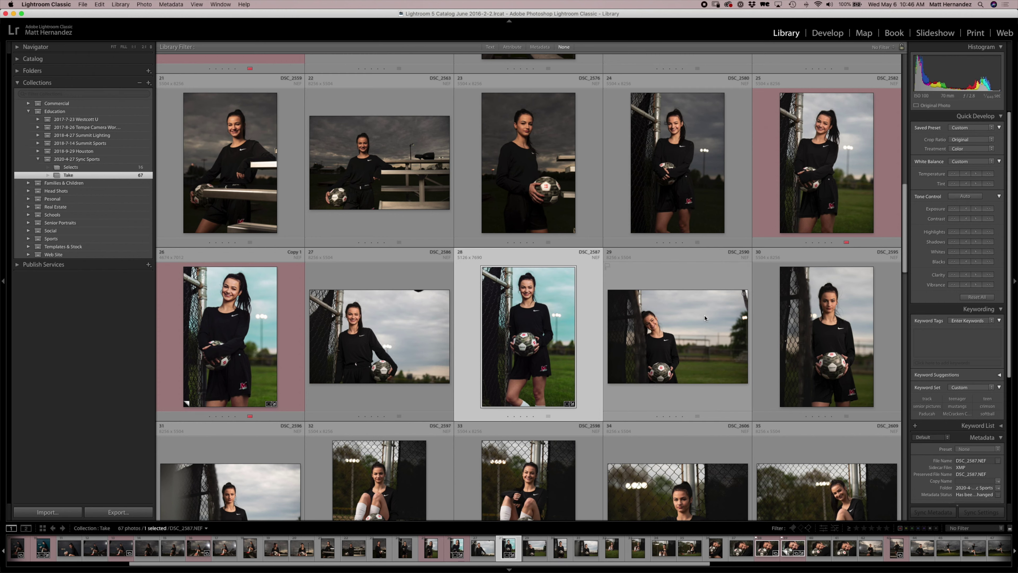
key(super+z)
scroll(705, 243, down, 1)
scroll(705, 242, down, 8)
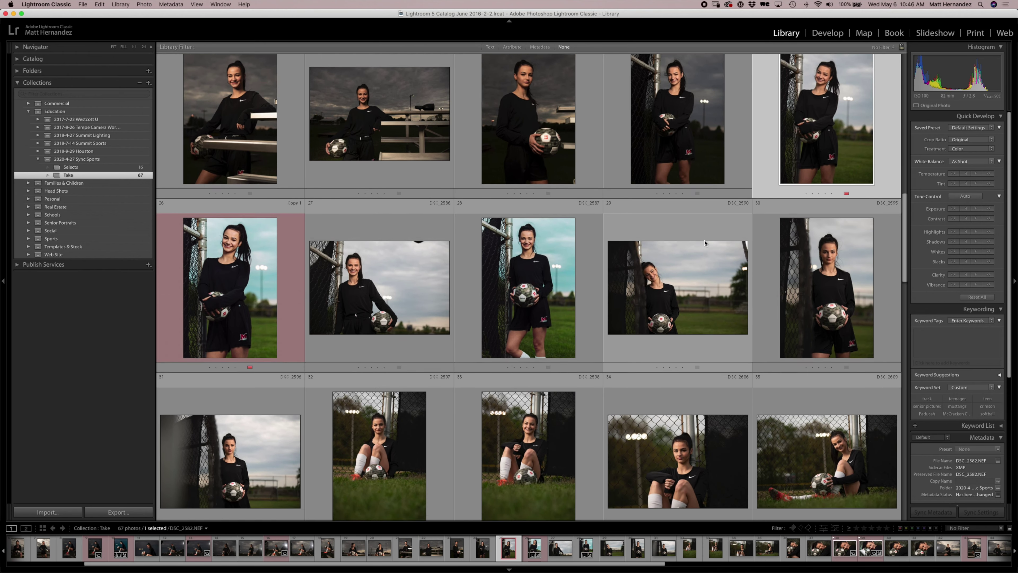
scroll(682, 247, down, 5)
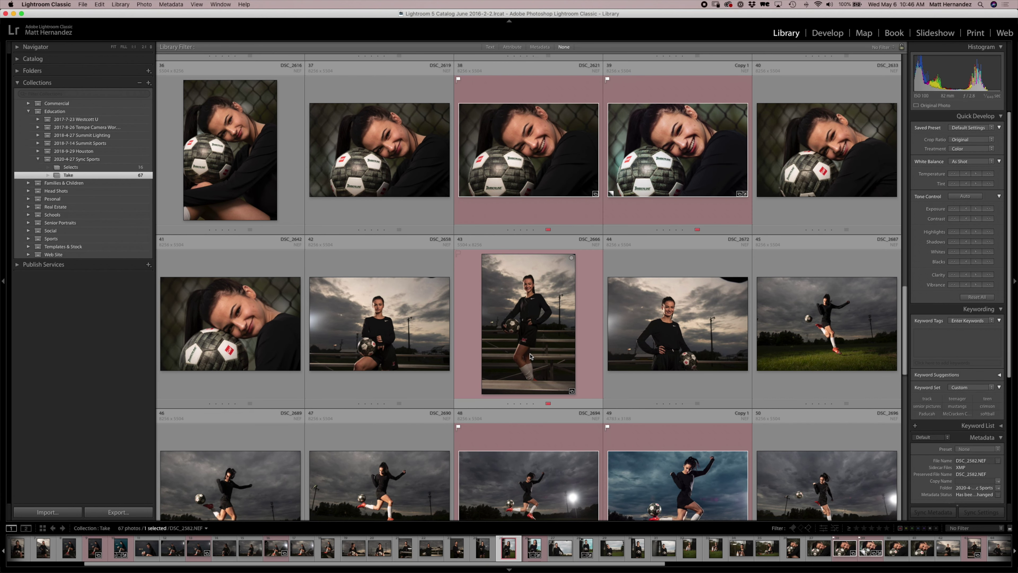
scroll(531, 356, down, 9)
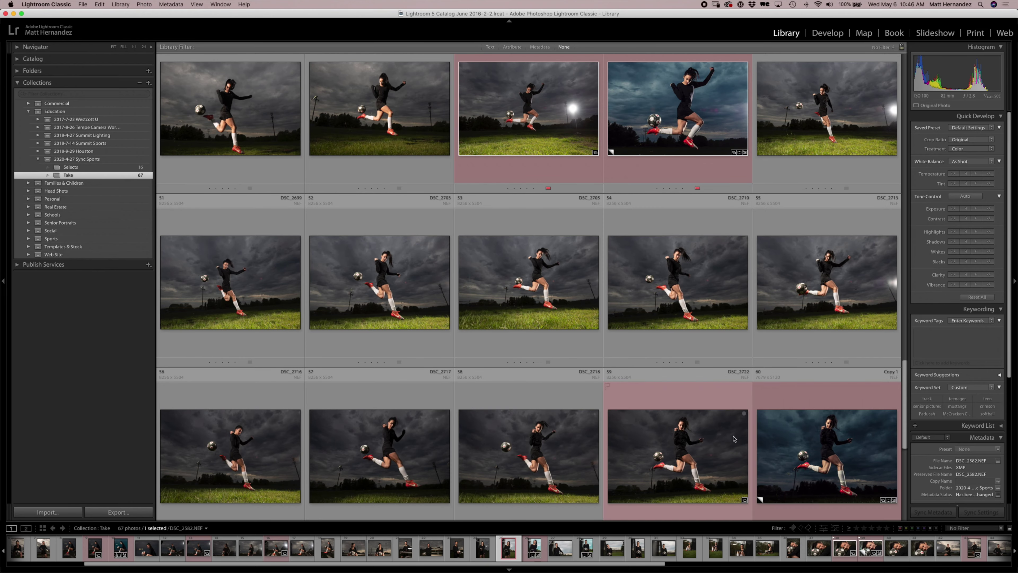
scroll(718, 425, down, 8)
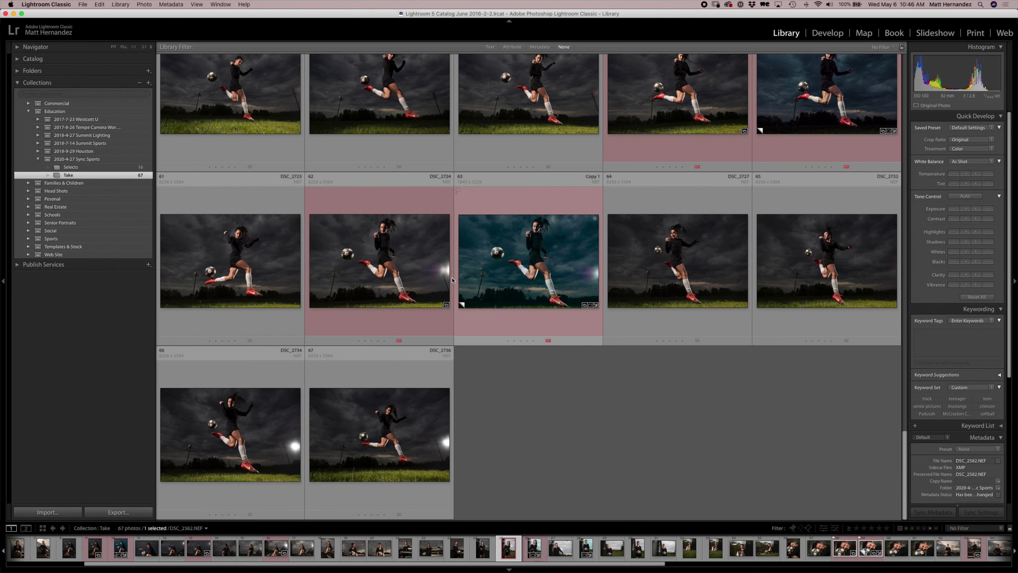
scroll(677, 363, up, 1)
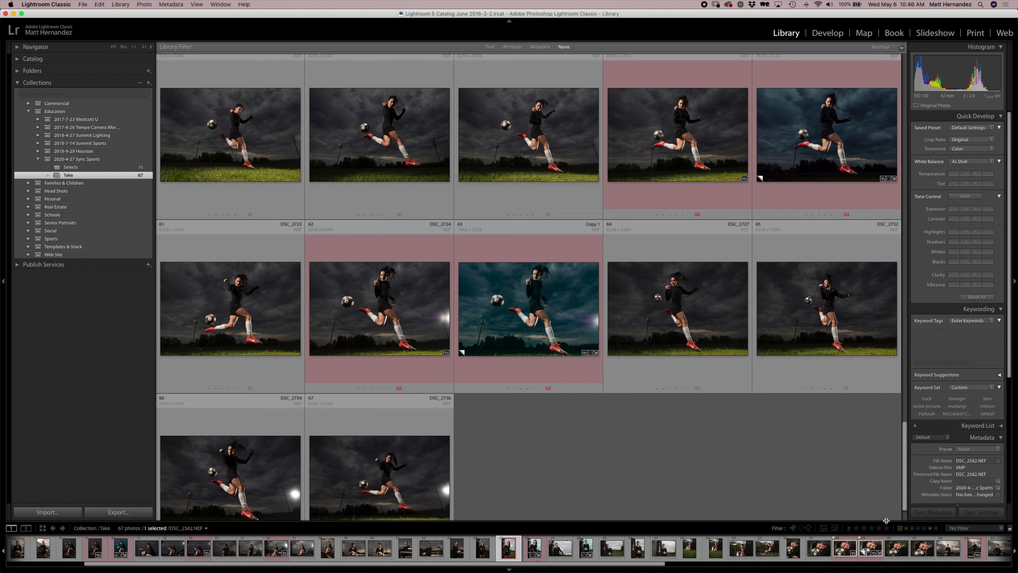
click(900, 528)
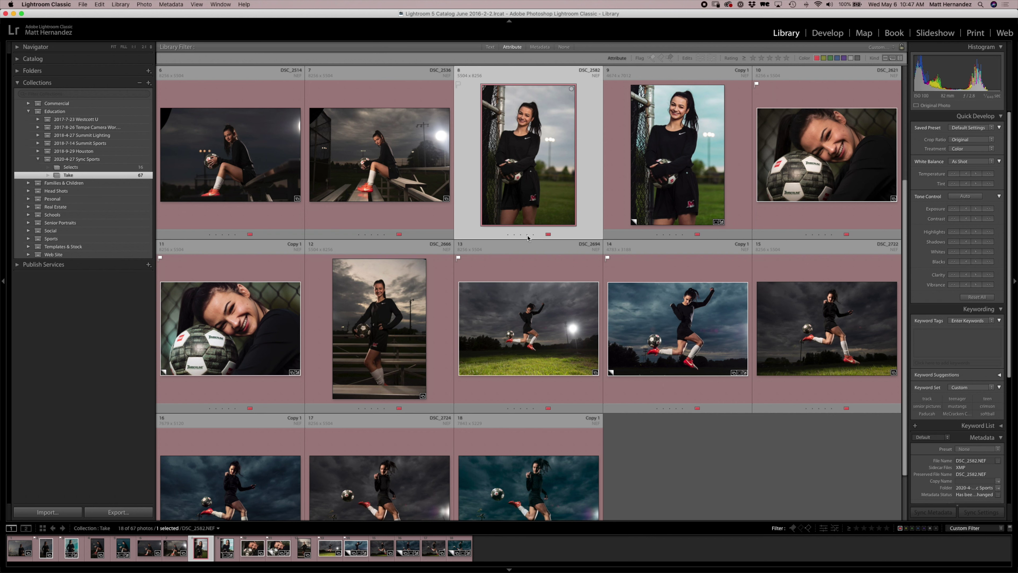
- Preview DSC_2694, its copy and DSC_2621, then view DSC_2694 full size
click(528, 329)
click(678, 329)
click(781, 162)
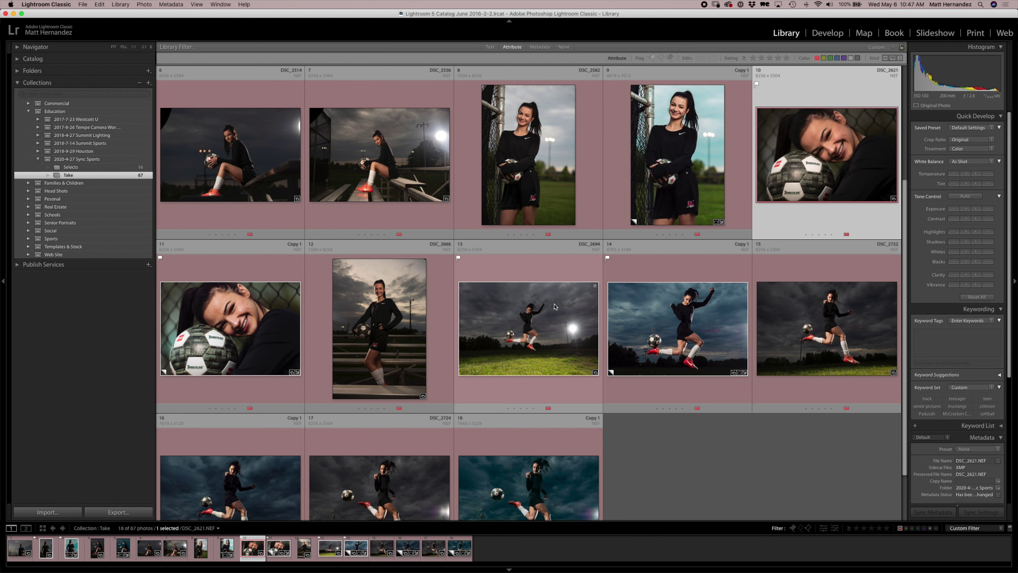
click(668, 311)
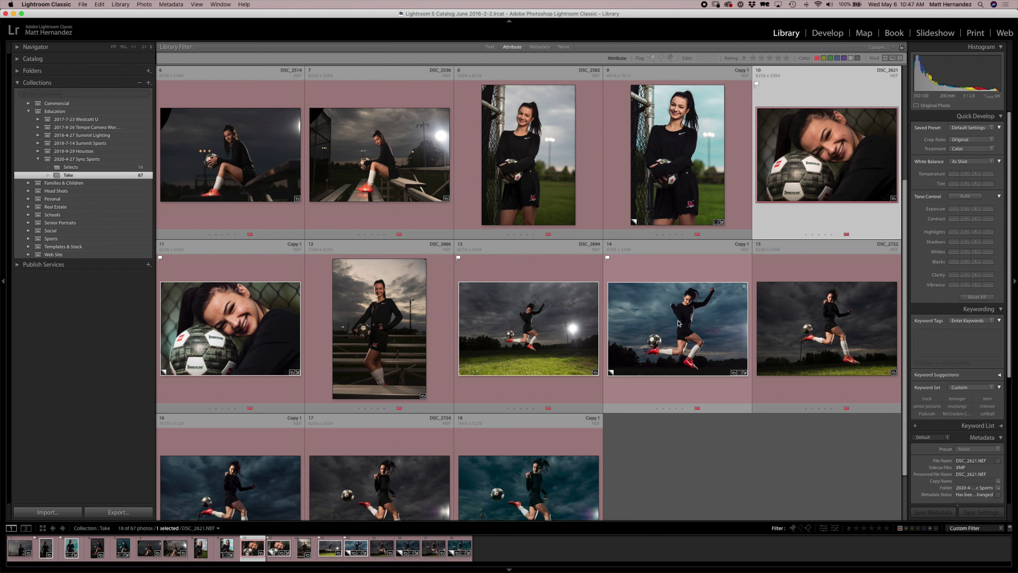
click(556, 345)
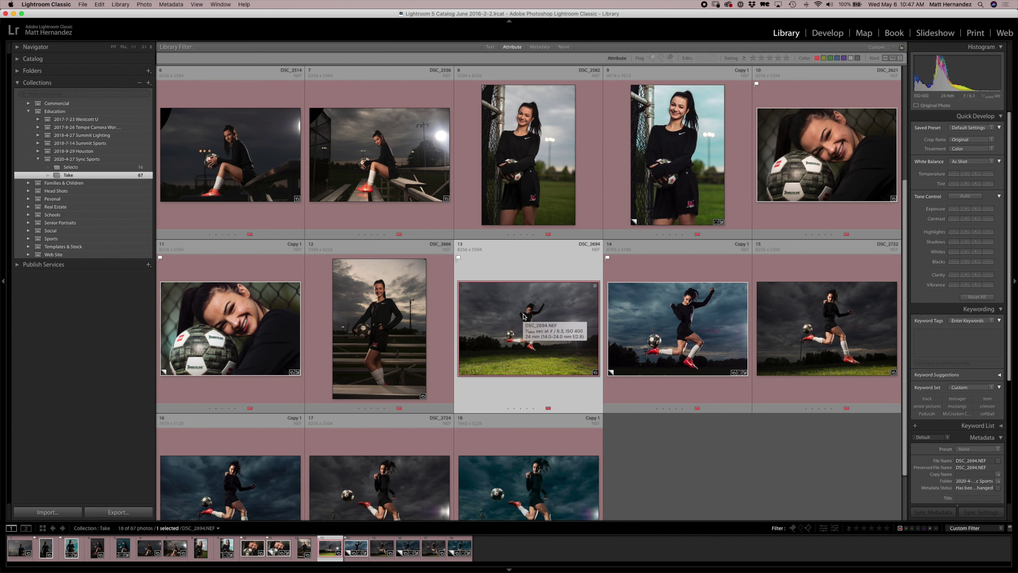
double_click(523, 316)
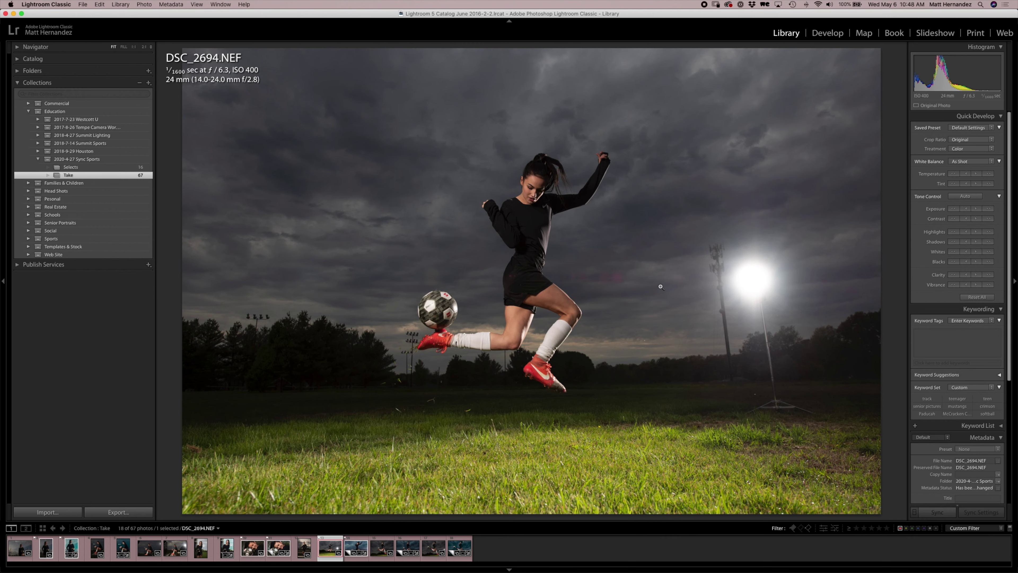
- Arrow from DSC_2694 over to DSC_2722 and open it in Crop with R
key(Right)
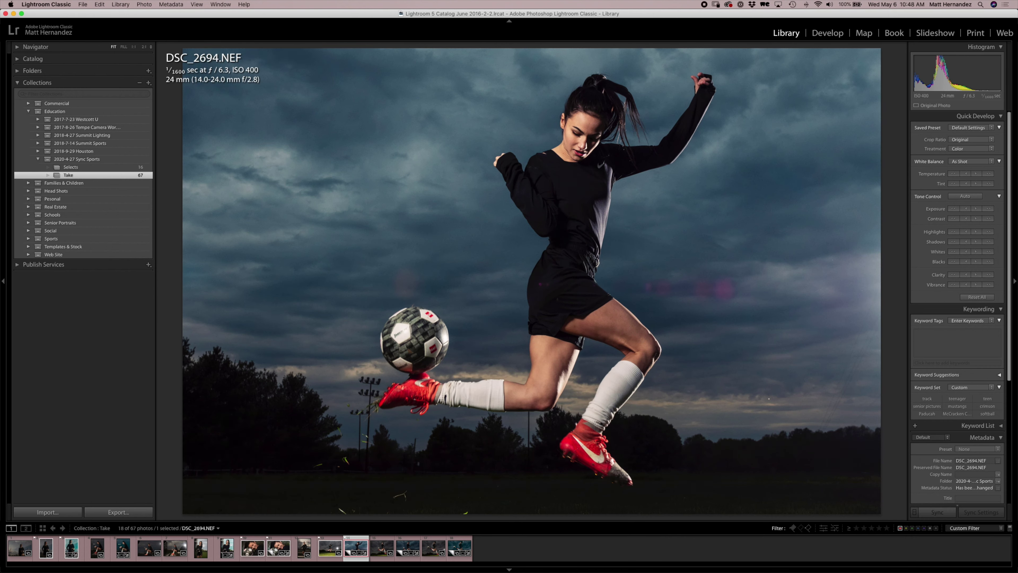
key(Right)
key(Left)
key(Right)
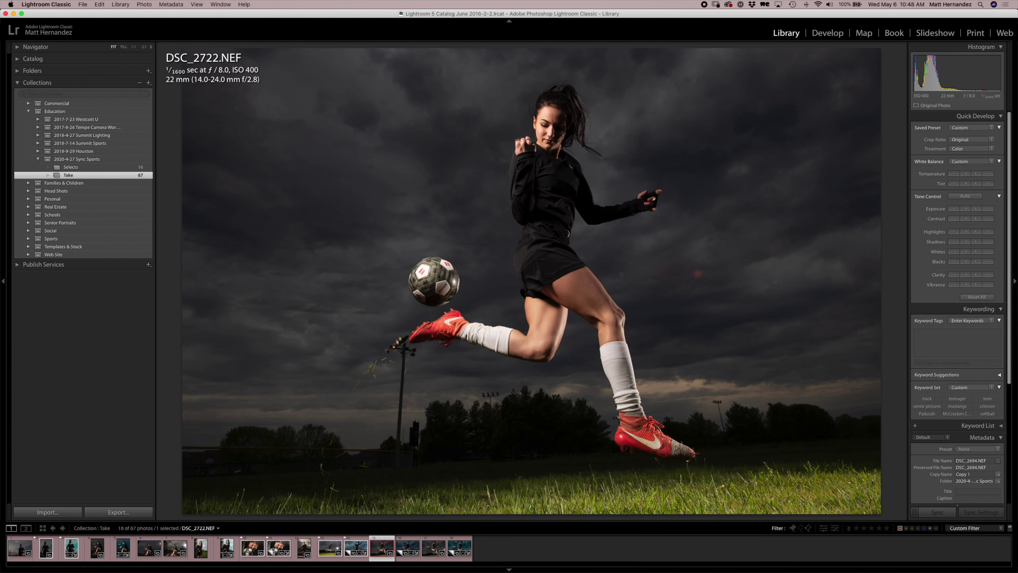
key(r)
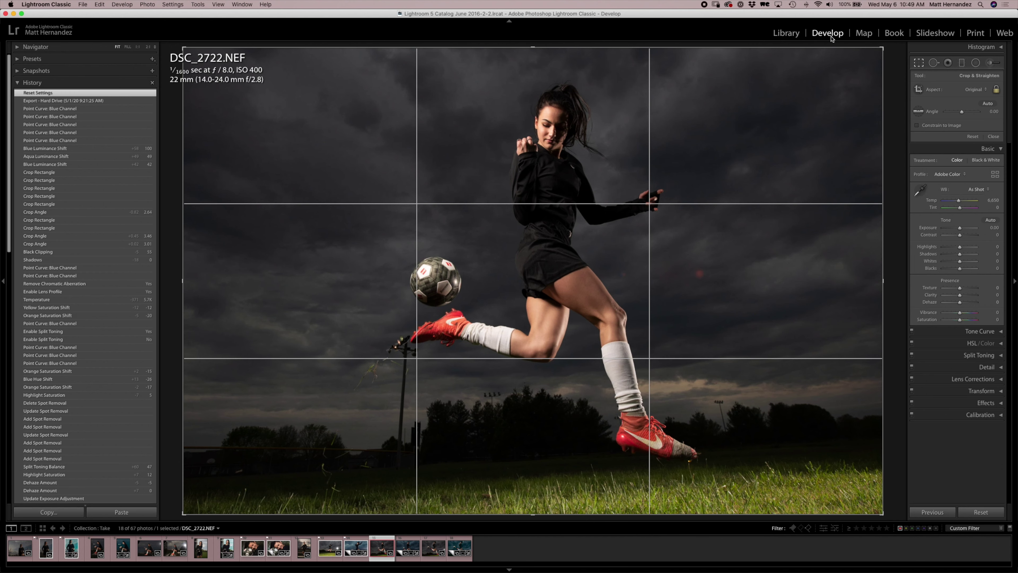
- Reopen the Crop Overlay on DSC_2722 and toggle its aspect lock
key(r)
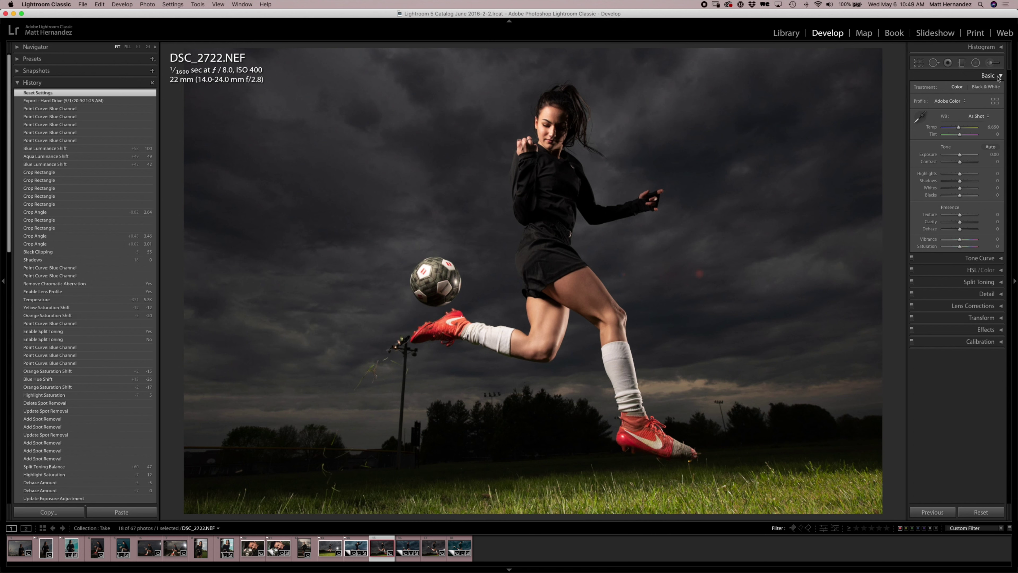
click(1001, 76)
click(1001, 76)
click(919, 65)
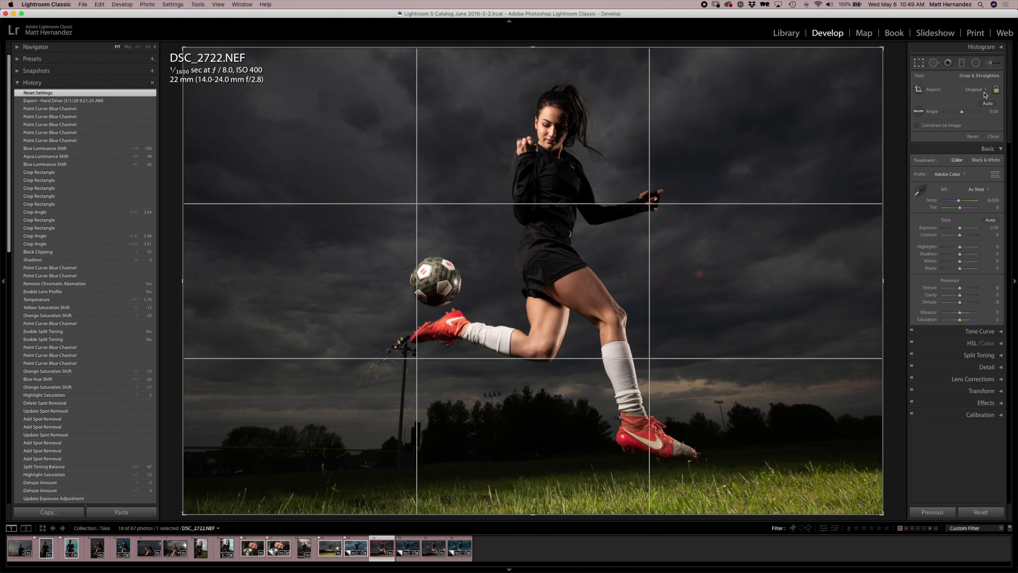
click(995, 90)
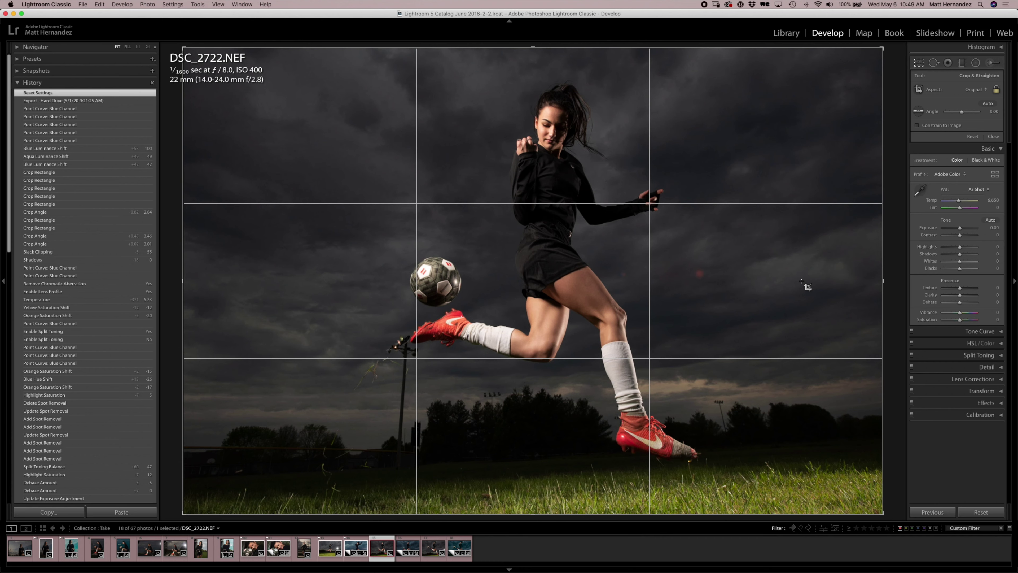
- Flip between DSC_2694, its copy and DSC_2722, then add DSC_2722 to the selection
key(r)
key(Left)
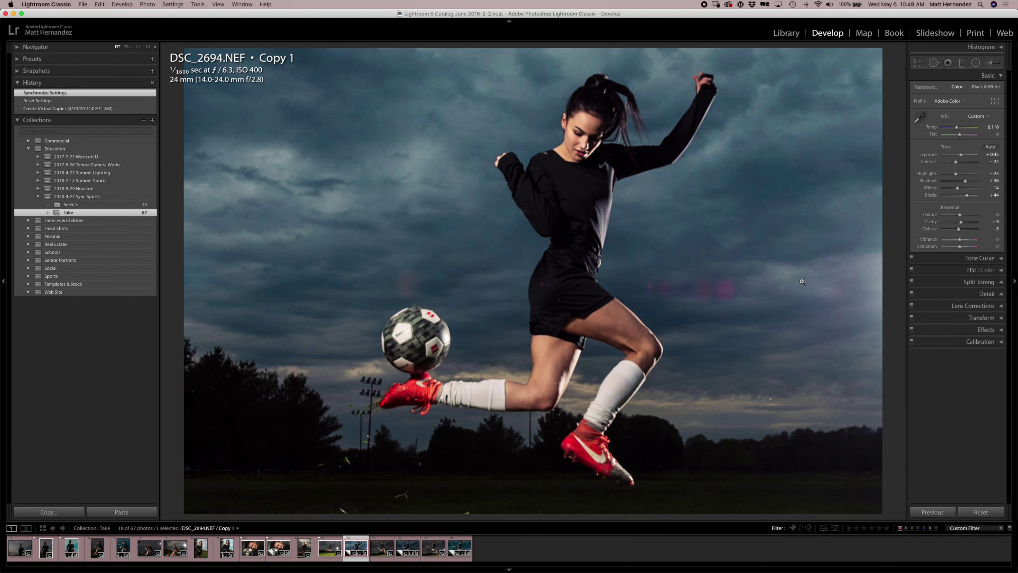
key(Right)
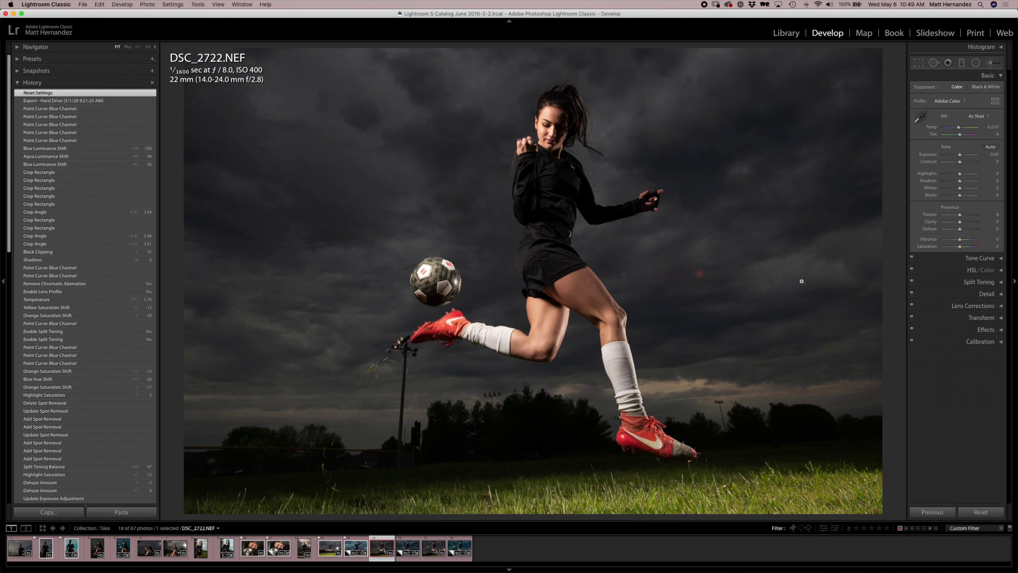
key(Right)
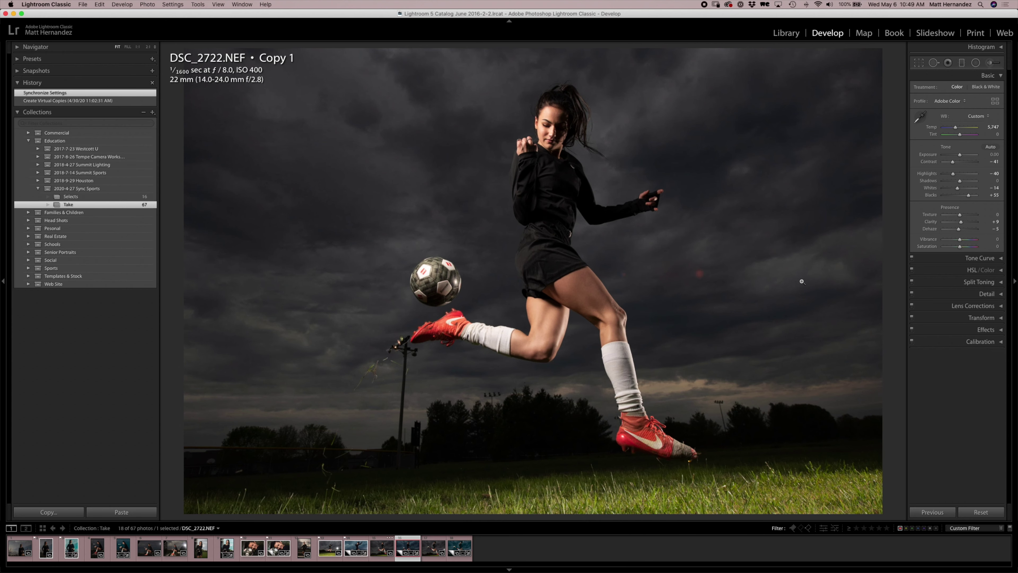
key(Left)
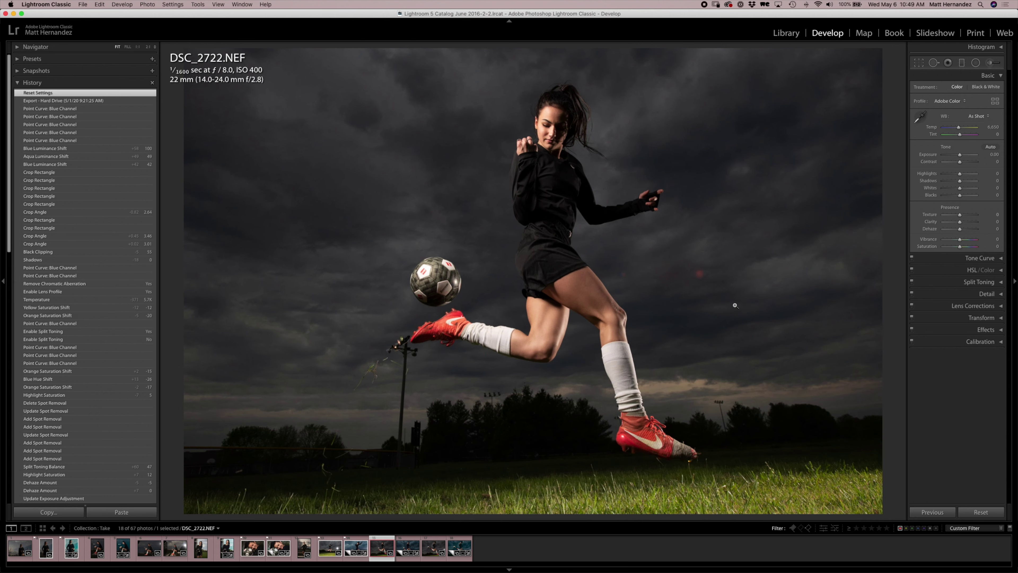
key(Left)
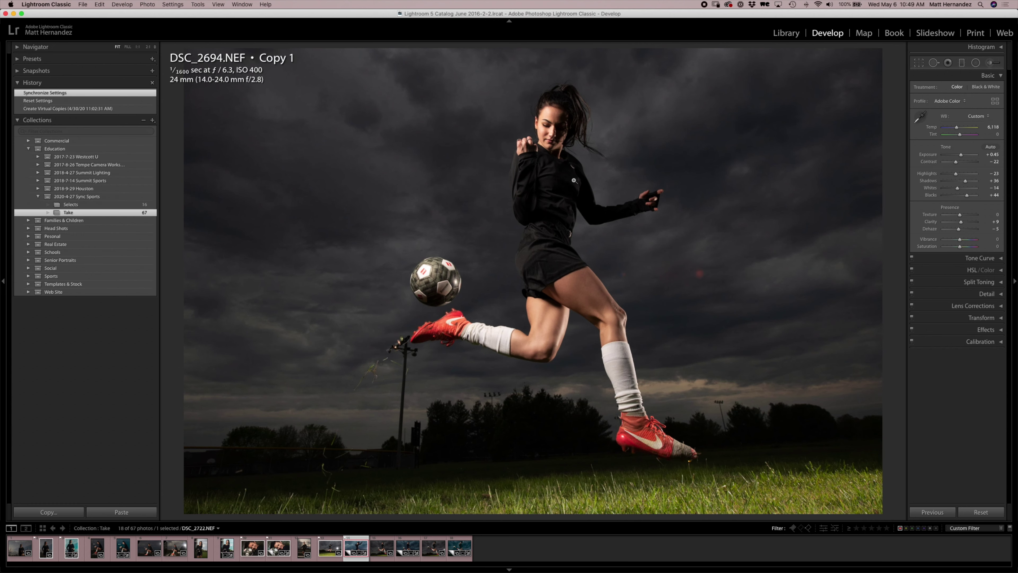
key(Right)
key(Left)
key(Left)
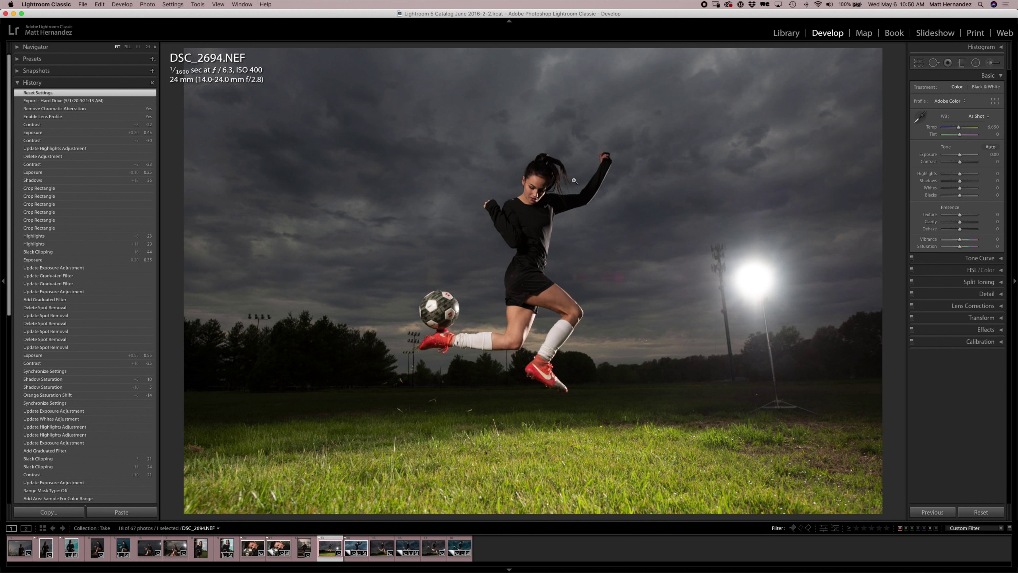
super+click(379, 552)
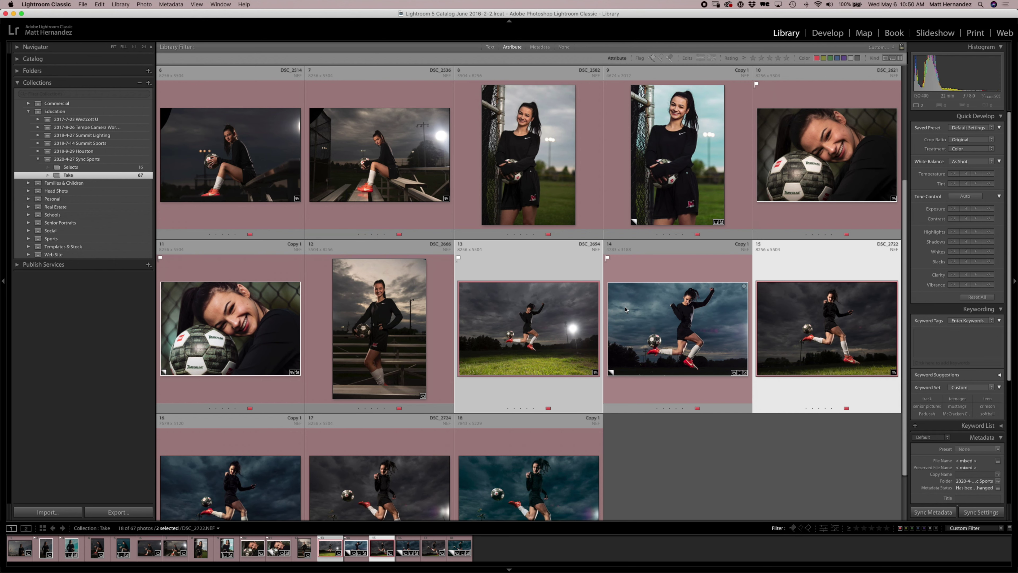
- Show DSC_2694 and DSC_2722 in Compare view with the side panels hidden
key(c)
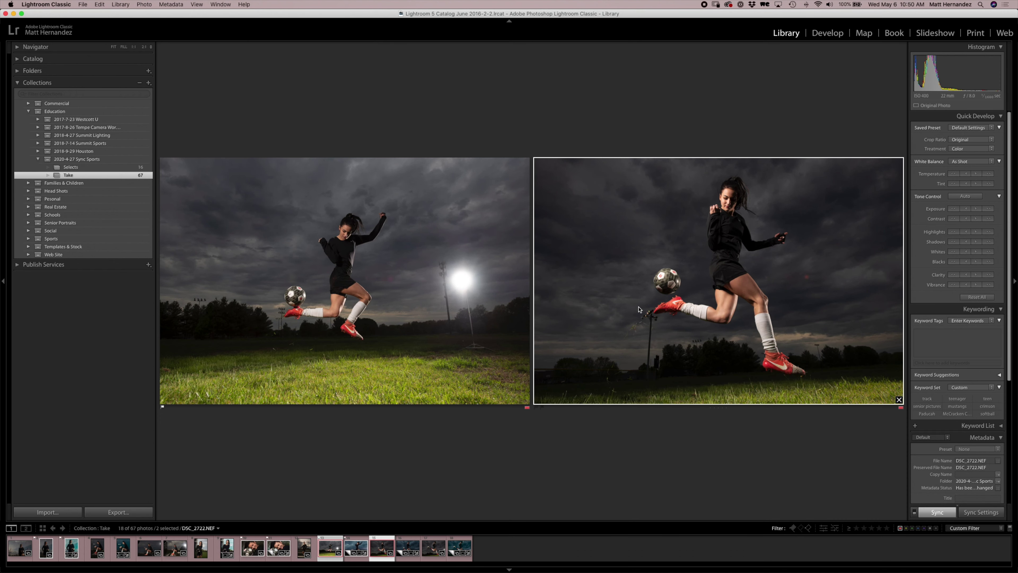
key(Tab)
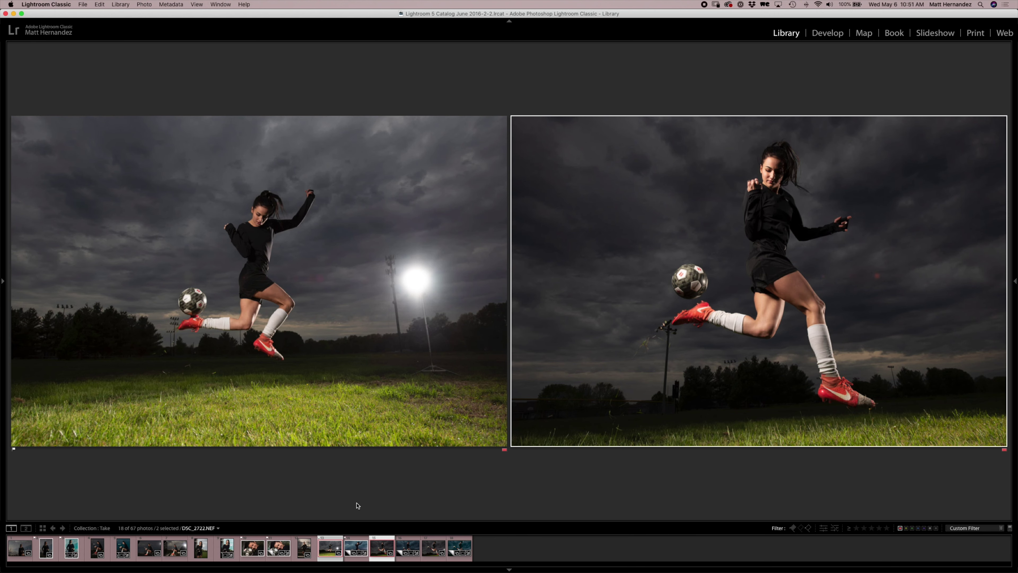
- Open DSC_2694 alone in Develop and try a rotation and exposure boost, undoing both
key(g)
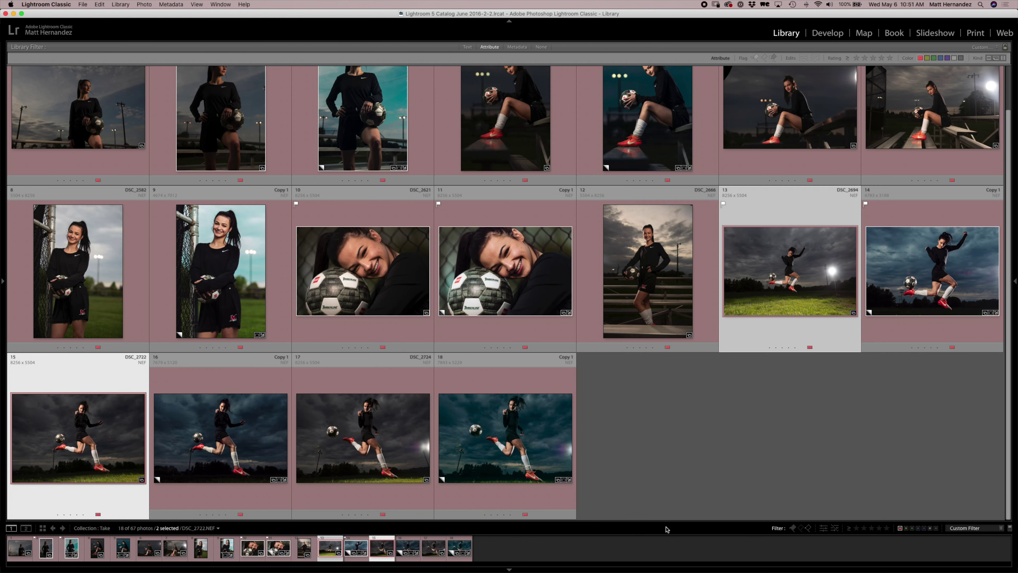
click(781, 280)
key(d)
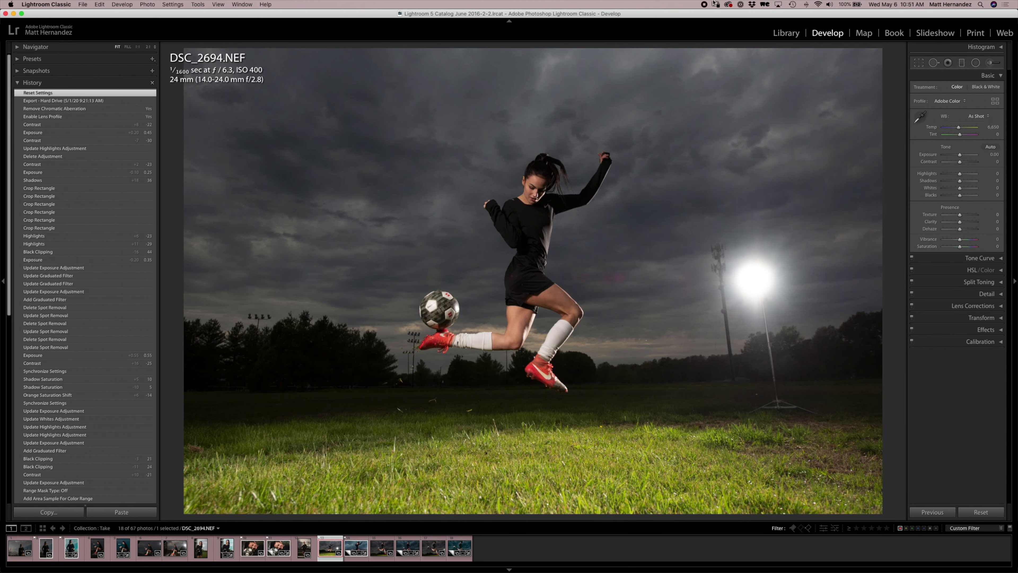
key(r)
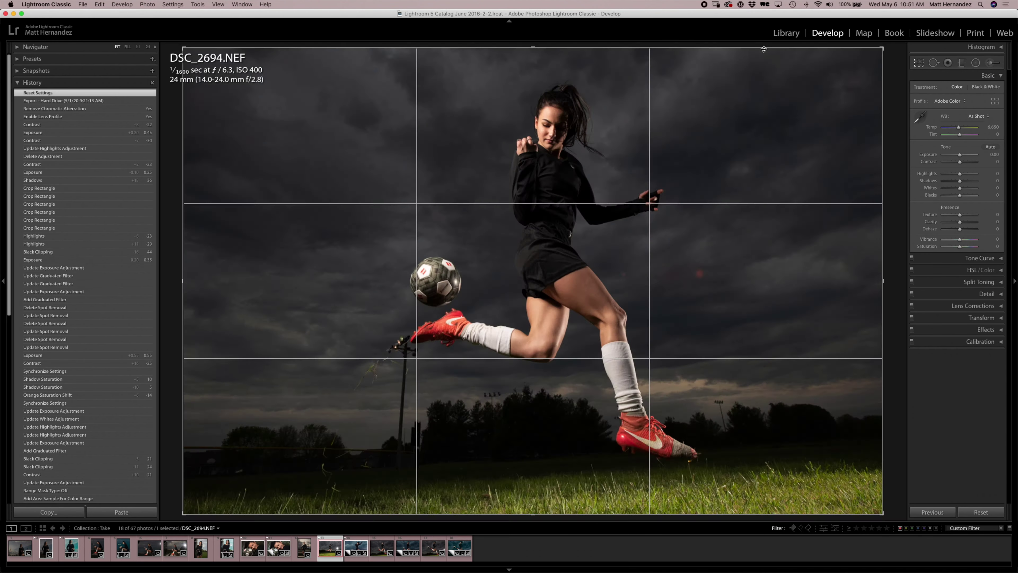
drag(895, 105, 897, 124)
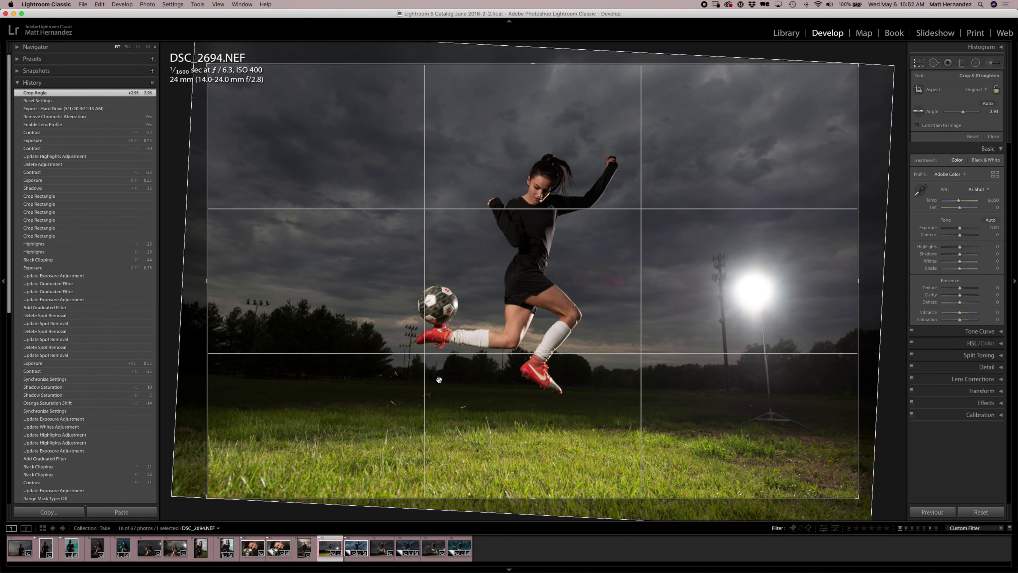
key(super+z)
key(r)
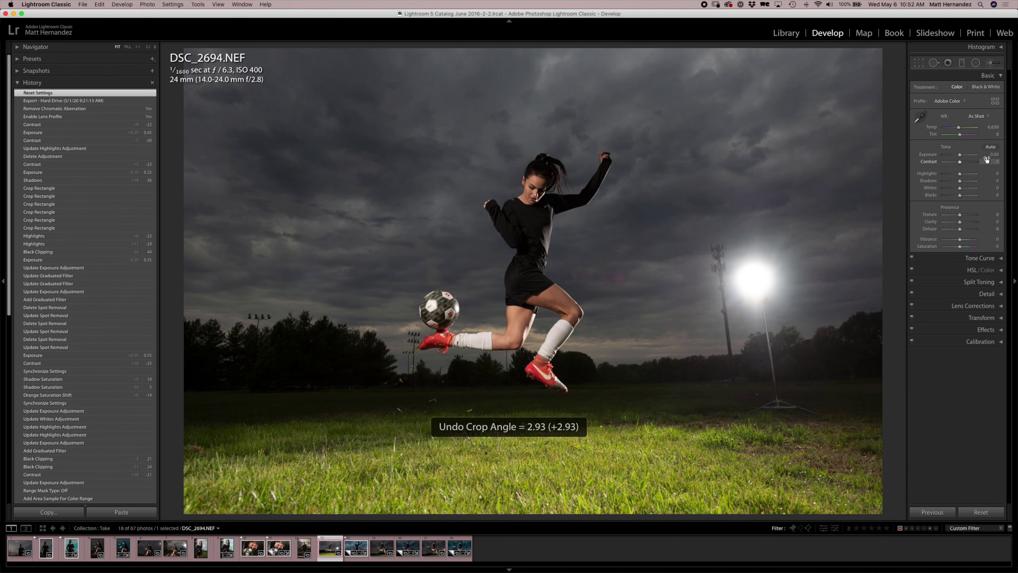
drag(960, 156, 965, 155)
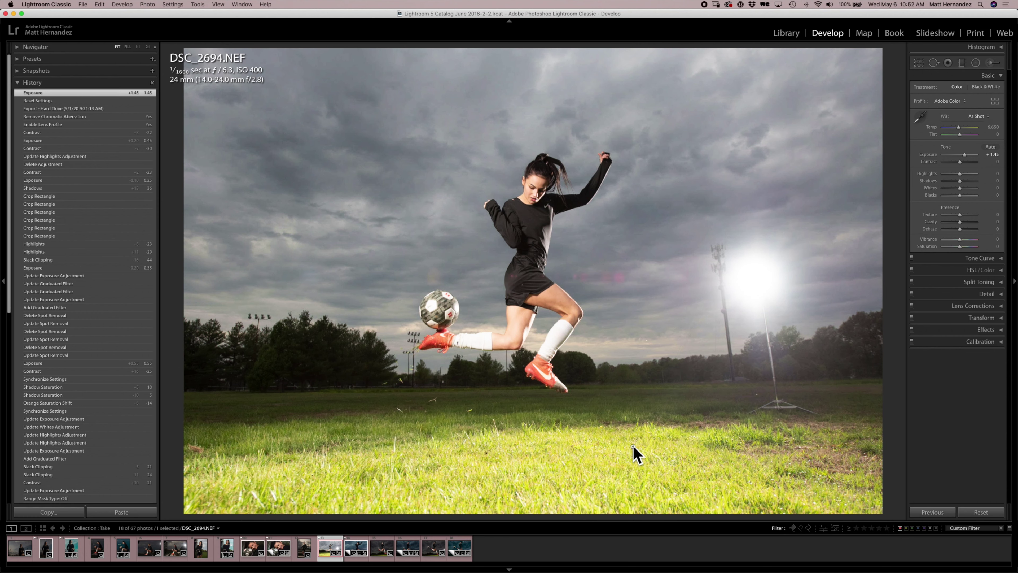
key(super+z)
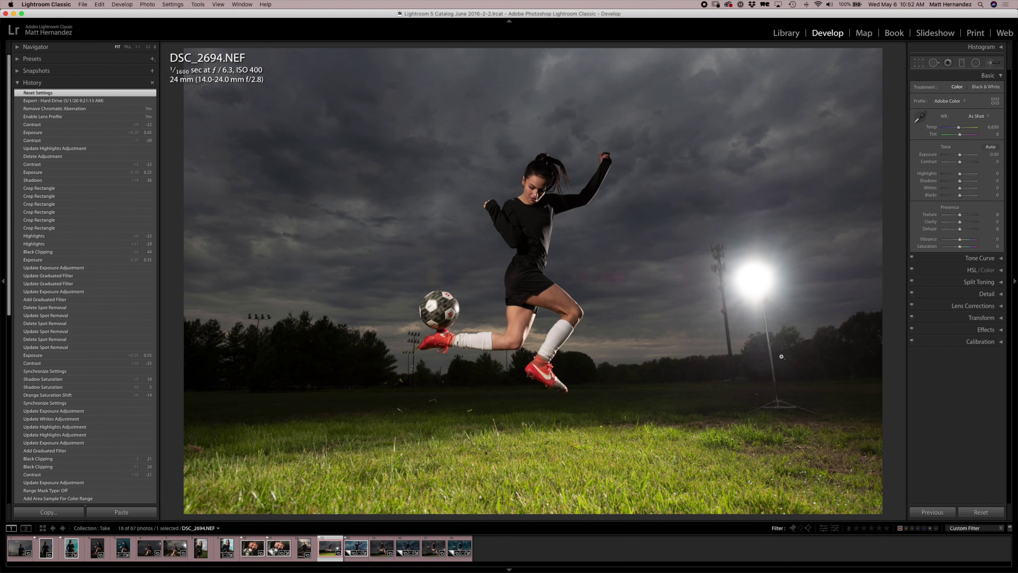
- Compare the edits on DSC_2722, DSC_2724 and their copies, returning to DSC_2694
key(Right)
key(Right)
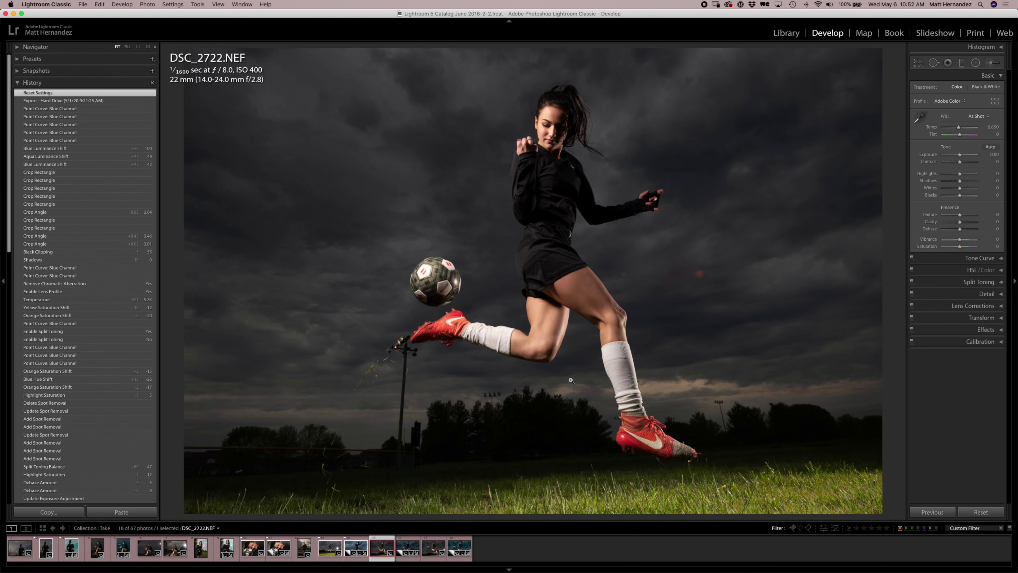
key(Right)
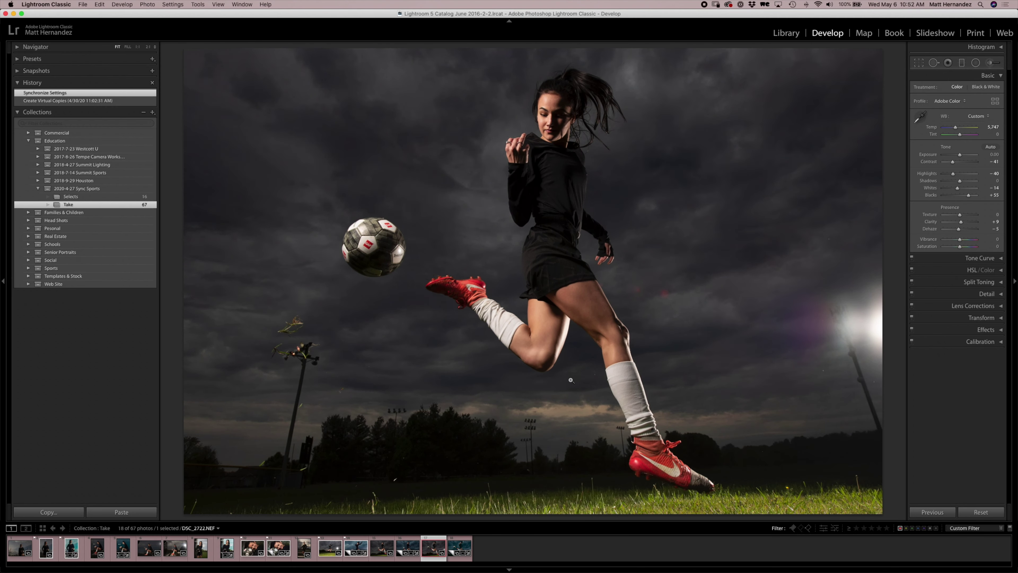
key(Left)
key(Left)
key(Left)
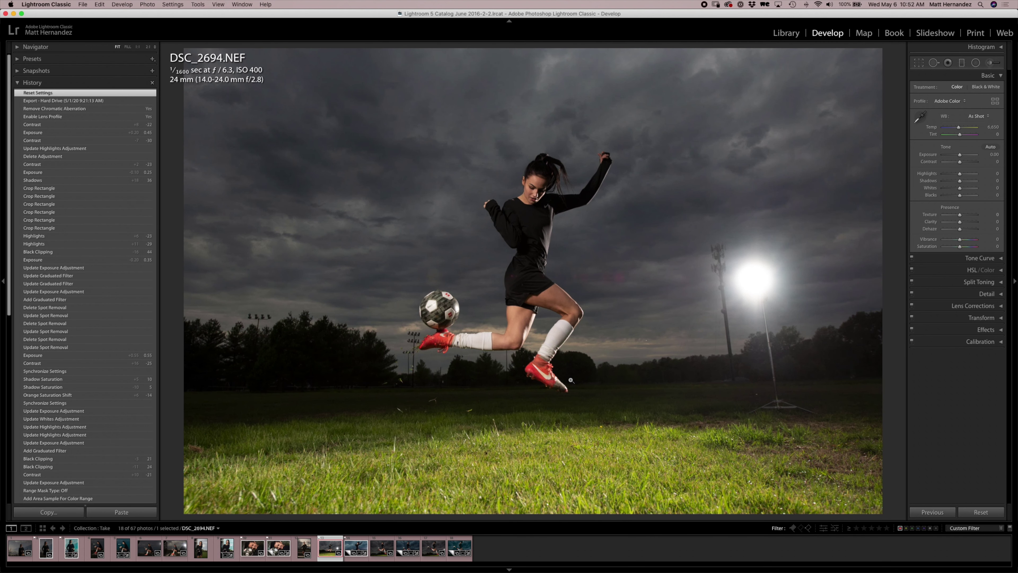
click(404, 545)
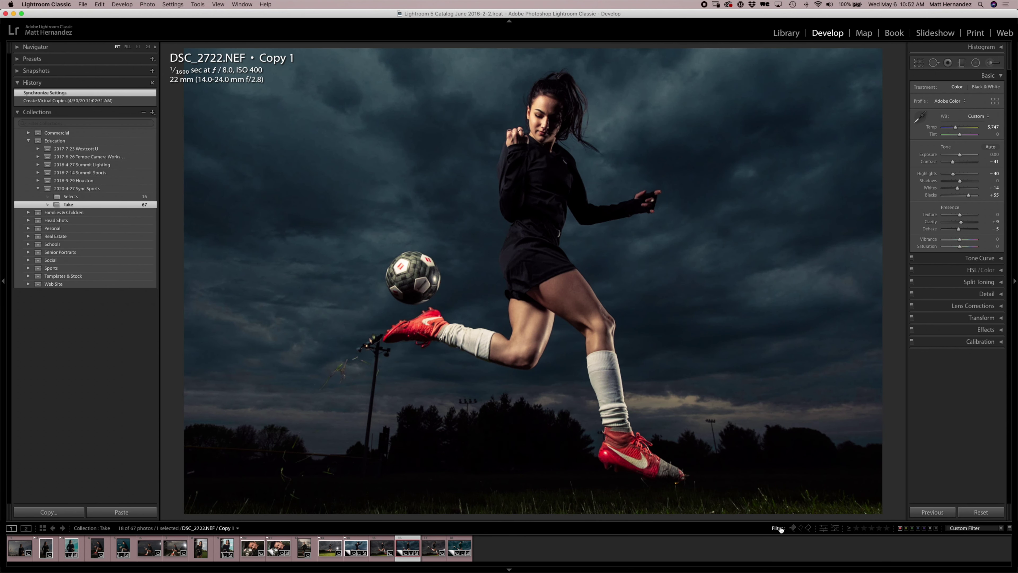
key(Right)
key(Right)
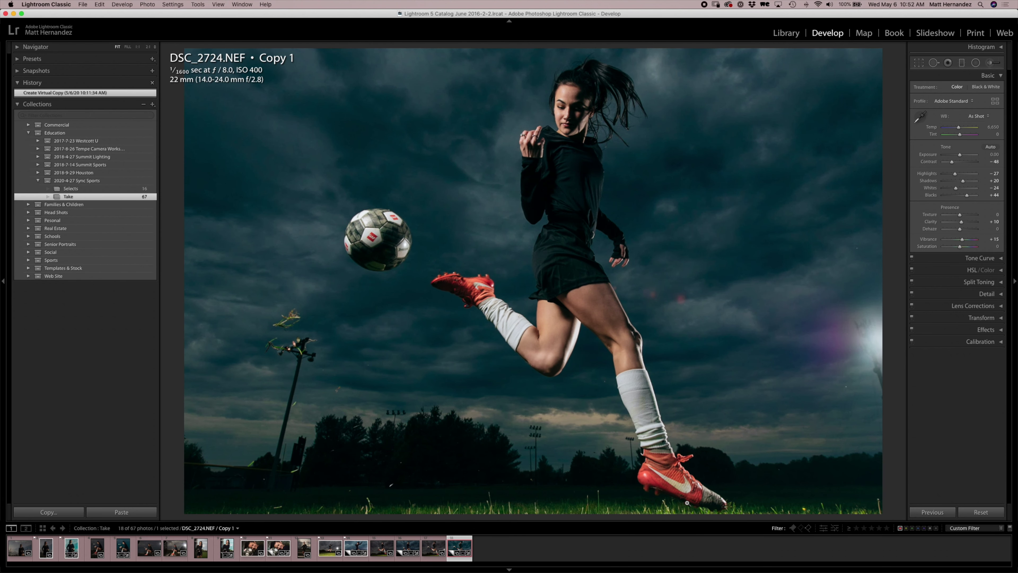
key(Left)
key(Left)
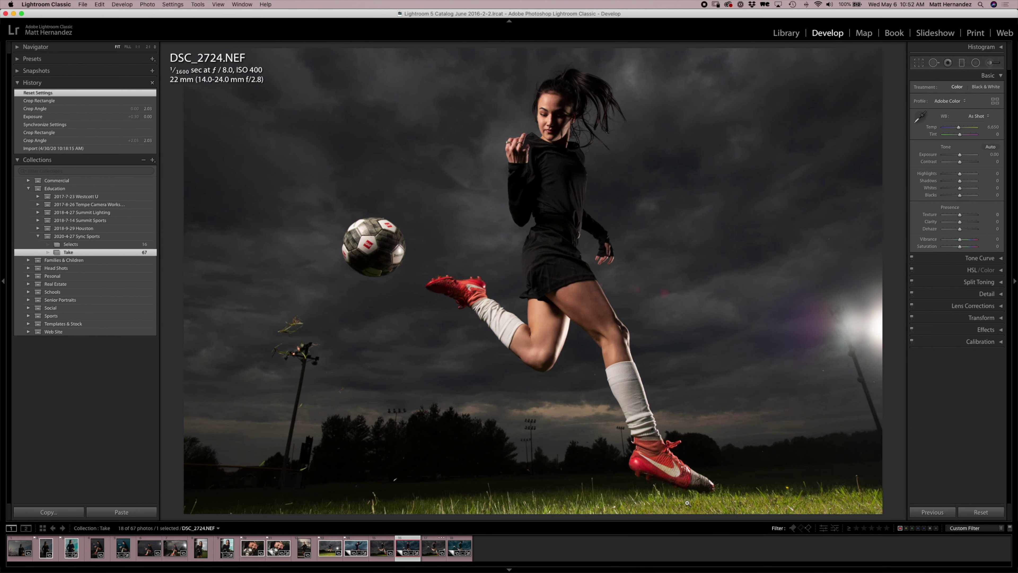
key(Left)
key(Left)
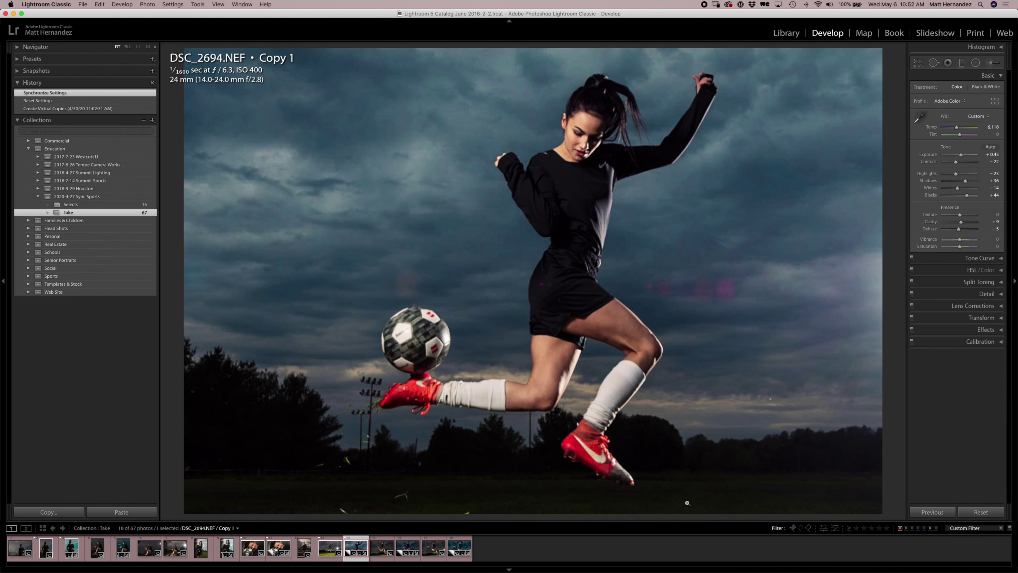
key(Left)
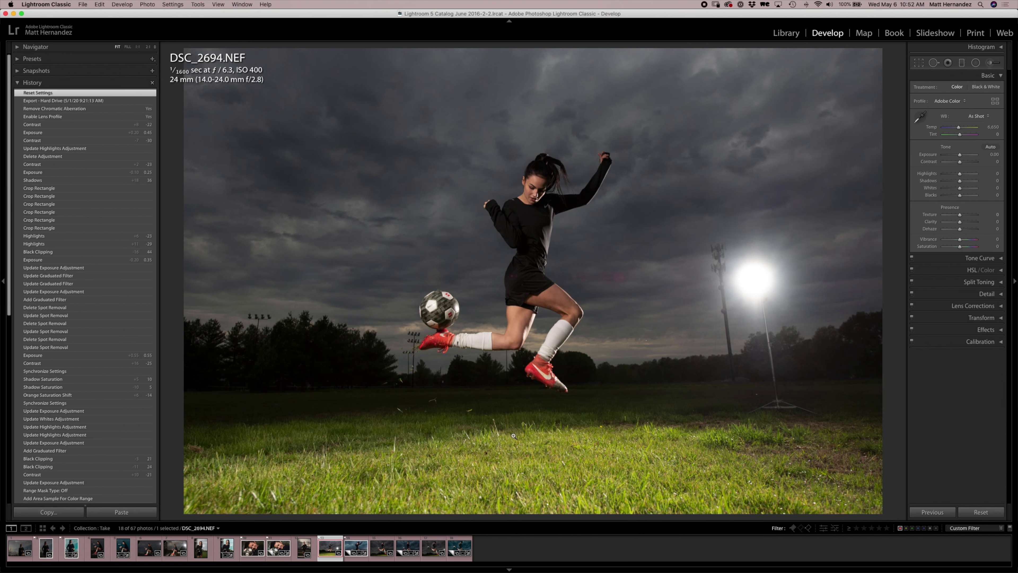
- Raise DSC_2694's exposure to +1.60 and straighten it along the horizon in Crop
key(r)
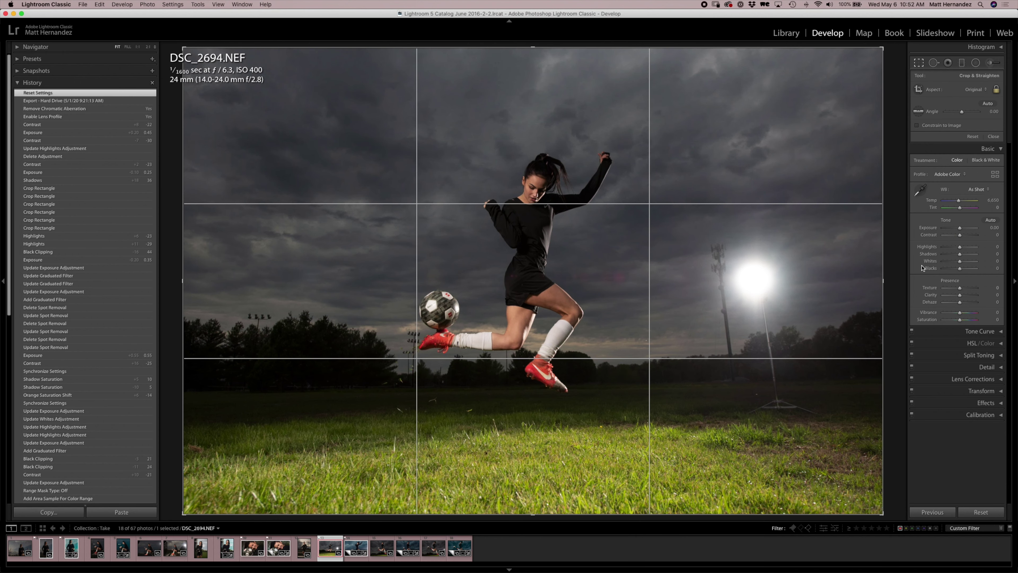
drag(894, 237, 895, 237)
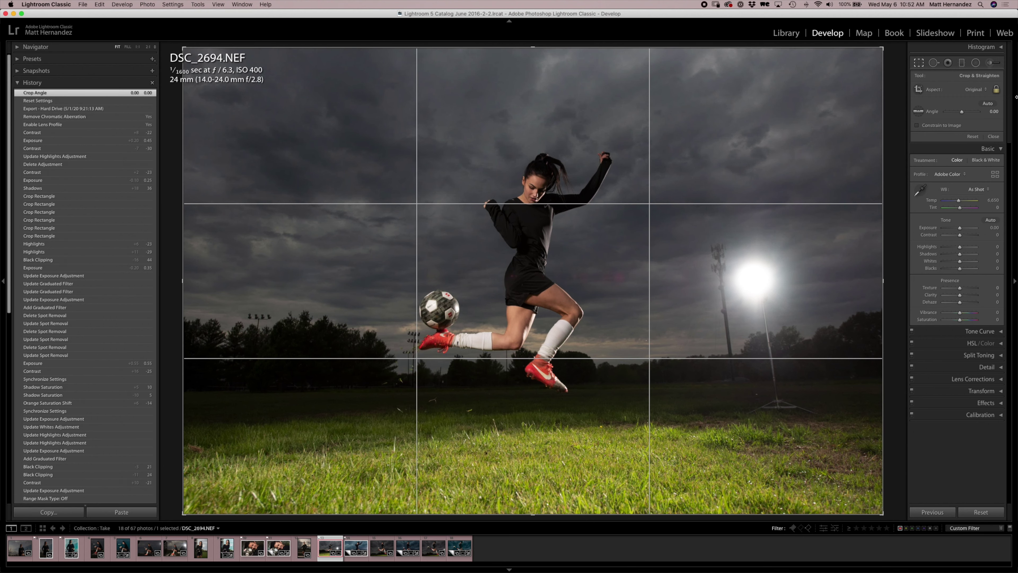
drag(959, 229, 964, 228)
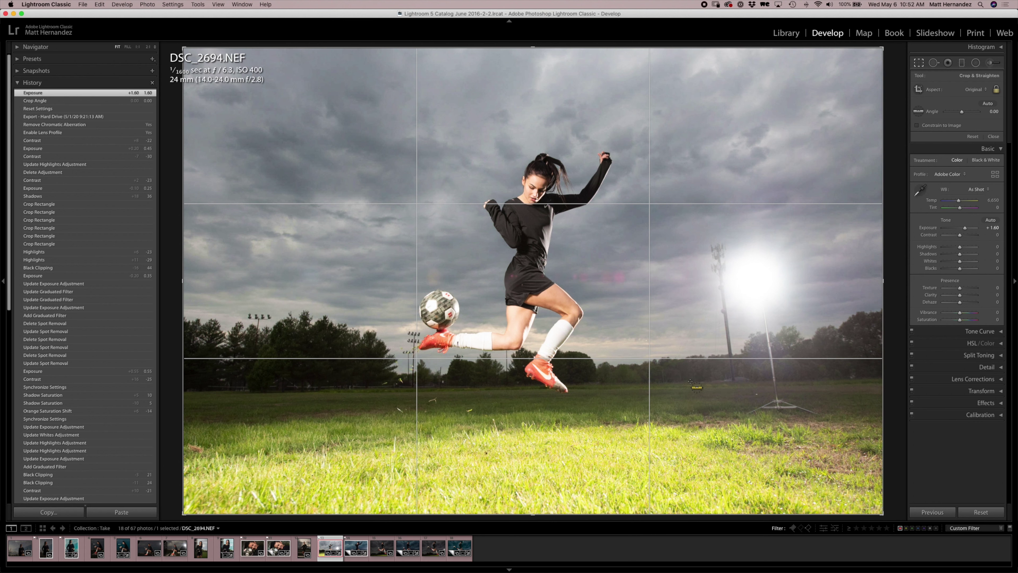
drag(694, 381, 293, 388)
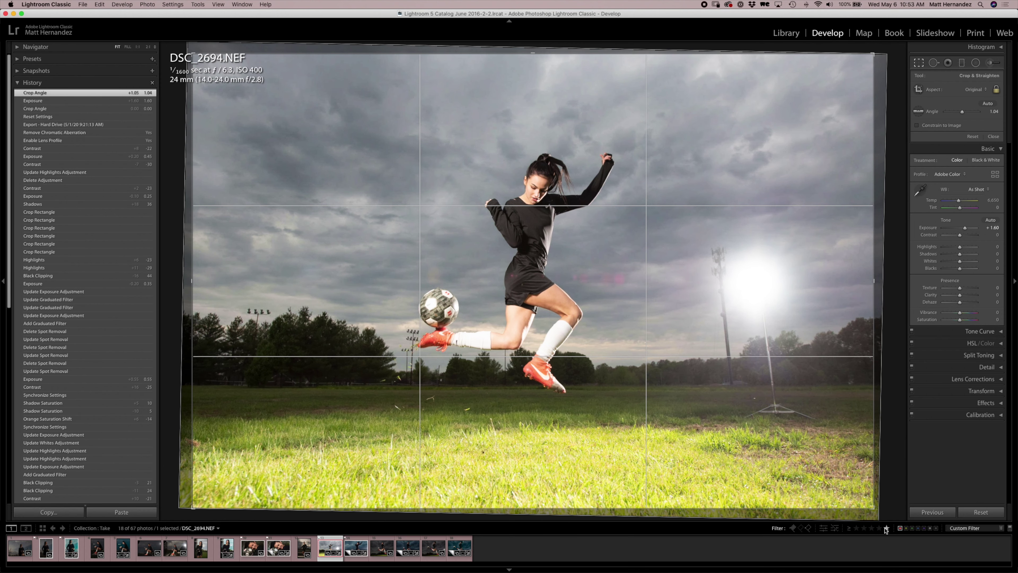
- Pull the crop in from both lower corners around the leaping player, recentre the photo, and apply it
drag(875, 509, 758, 436)
drag(689, 371, 704, 371)
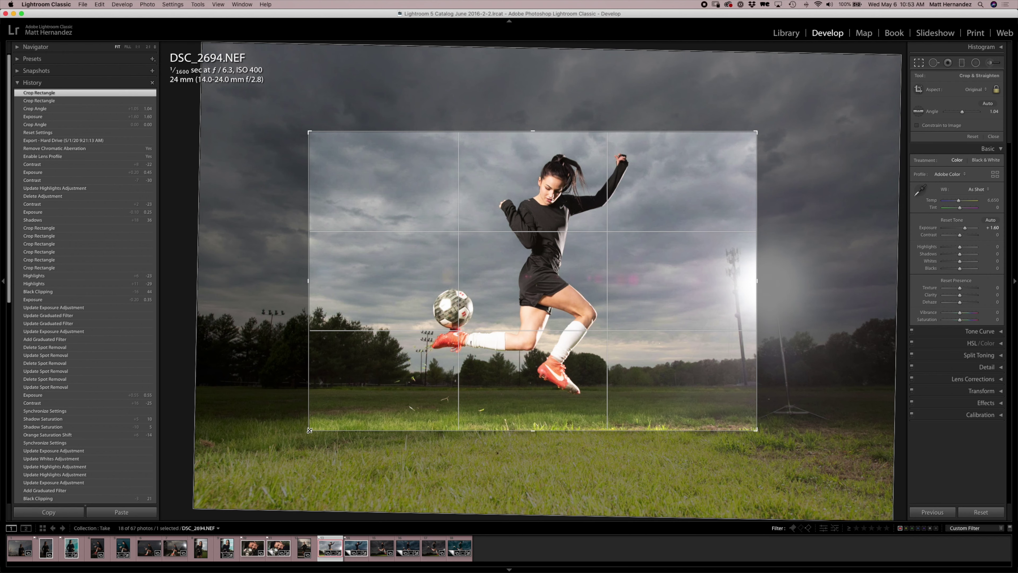
drag(310, 430, 315, 429)
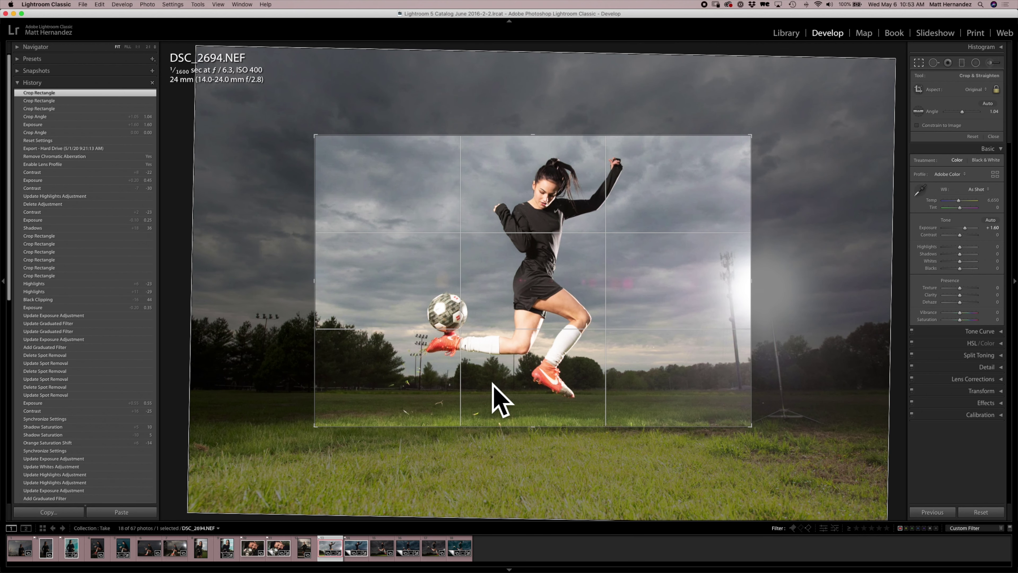
drag(555, 330, 559, 332)
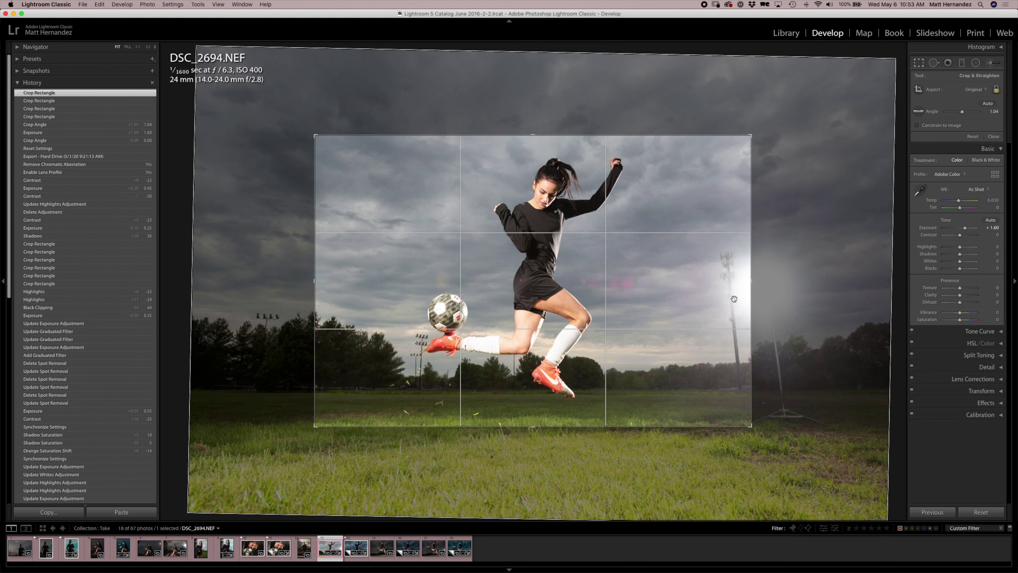
key(Return)
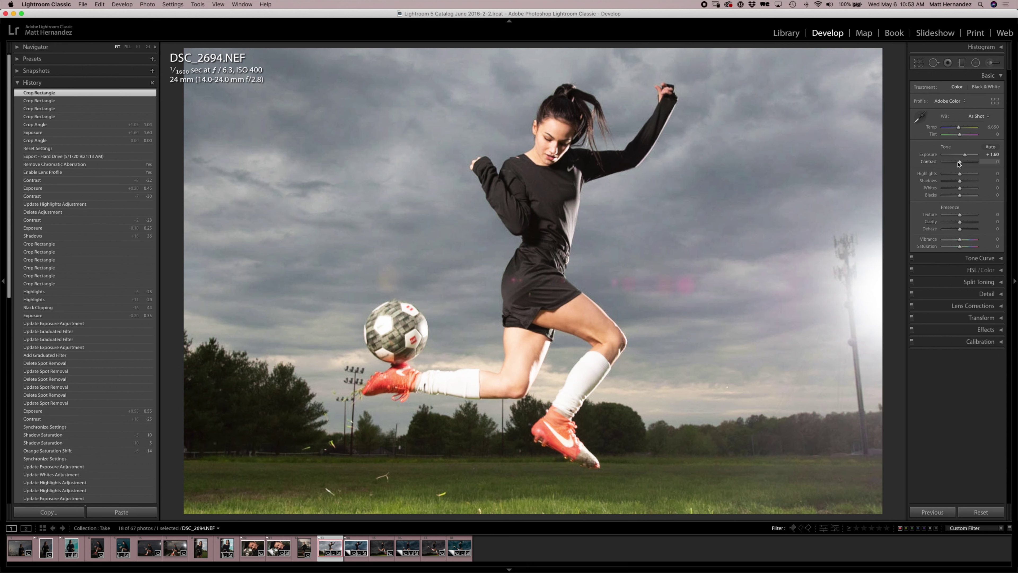
- Reset Exposure to 0 and collapse the History panel
double_click(929, 157)
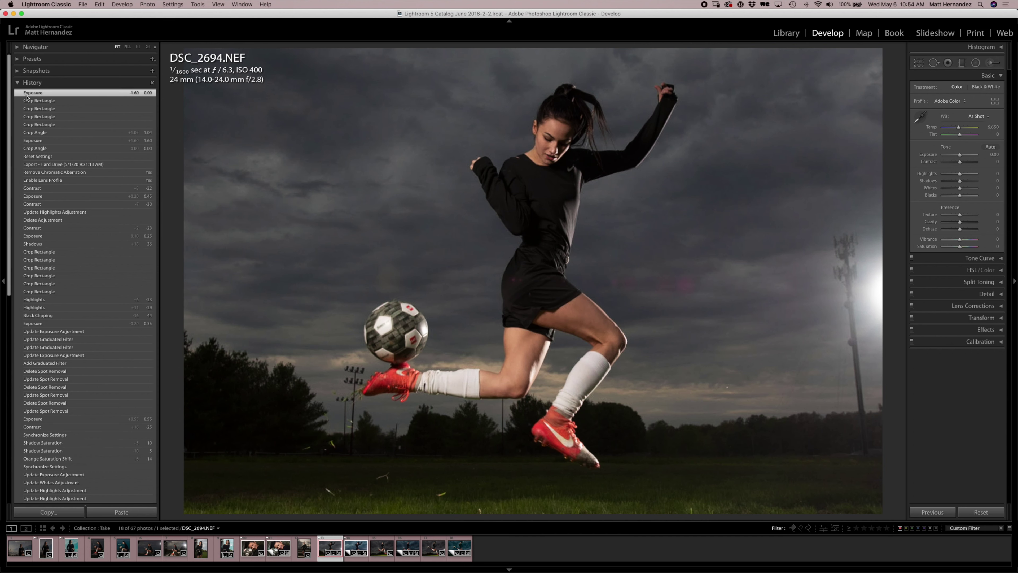
click(32, 82)
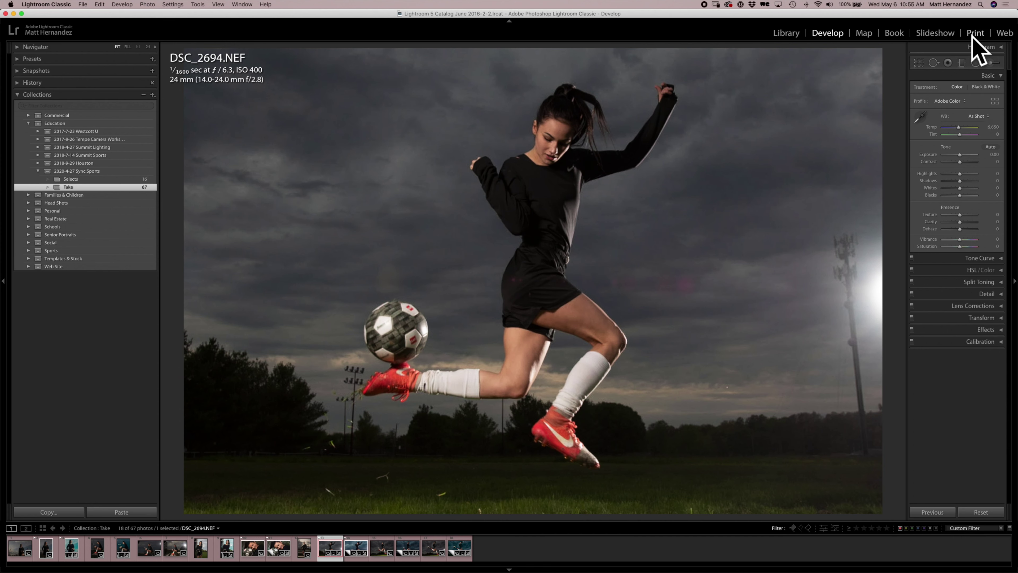
- Draw a graduated filter down over the upper frame and lower it slightly
click(962, 63)
drag(632, 81, 637, 291)
drag(629, 190, 633, 229)
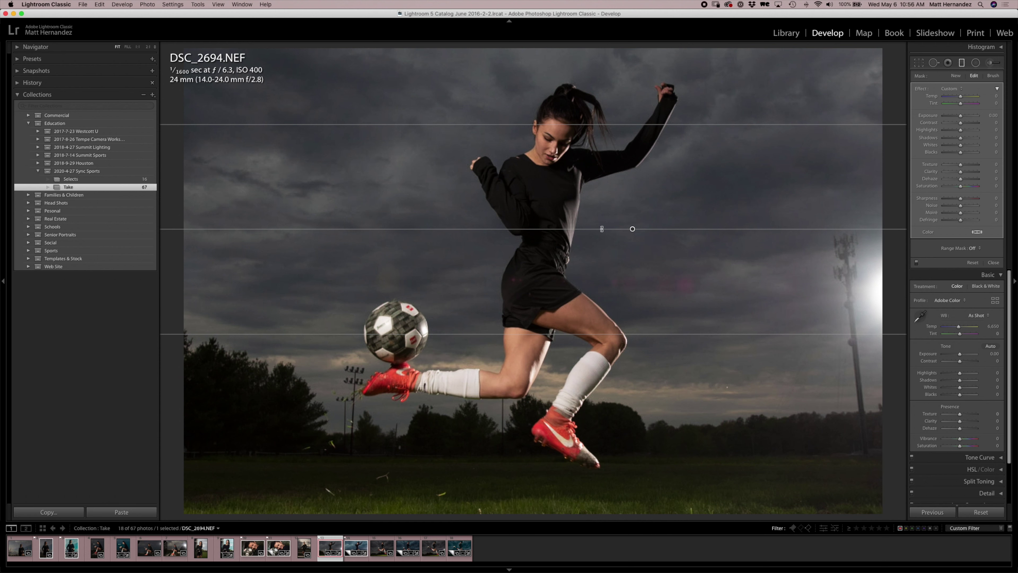
- Set the graduated filter's Exposure to 0.50 and bring up the Range Mask options
drag(960, 117, 962, 115)
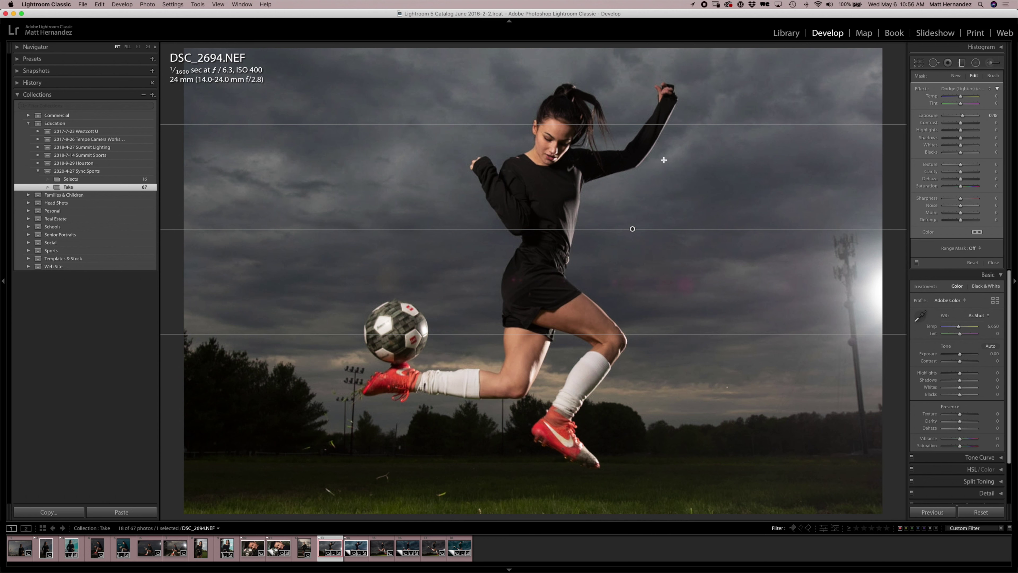
click(993, 115)
text(0.5)
key(Return)
click(969, 248)
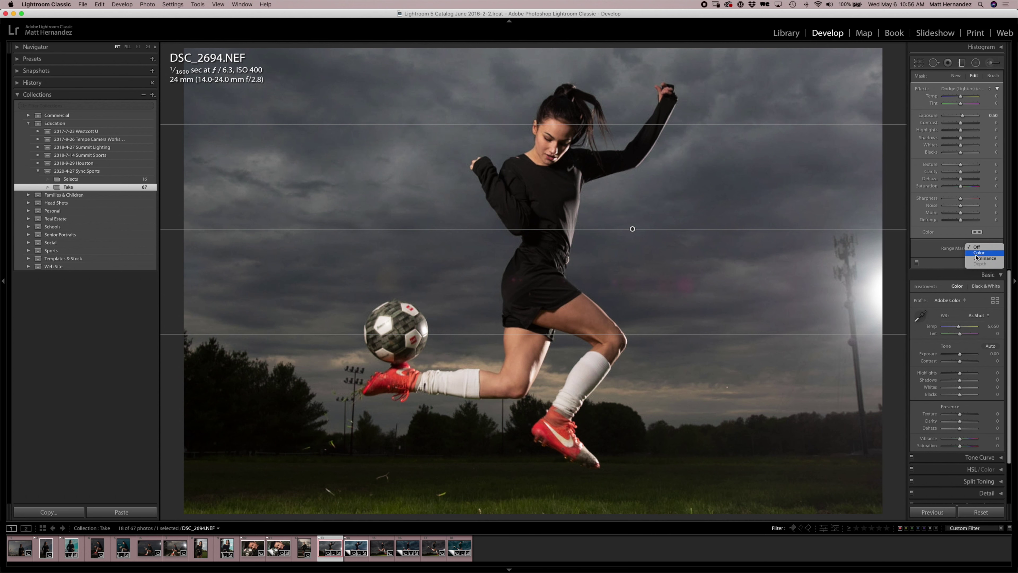
- Limit the filter with a Color range mask sampled from the player's face, showing the mask overlay
click(976, 254)
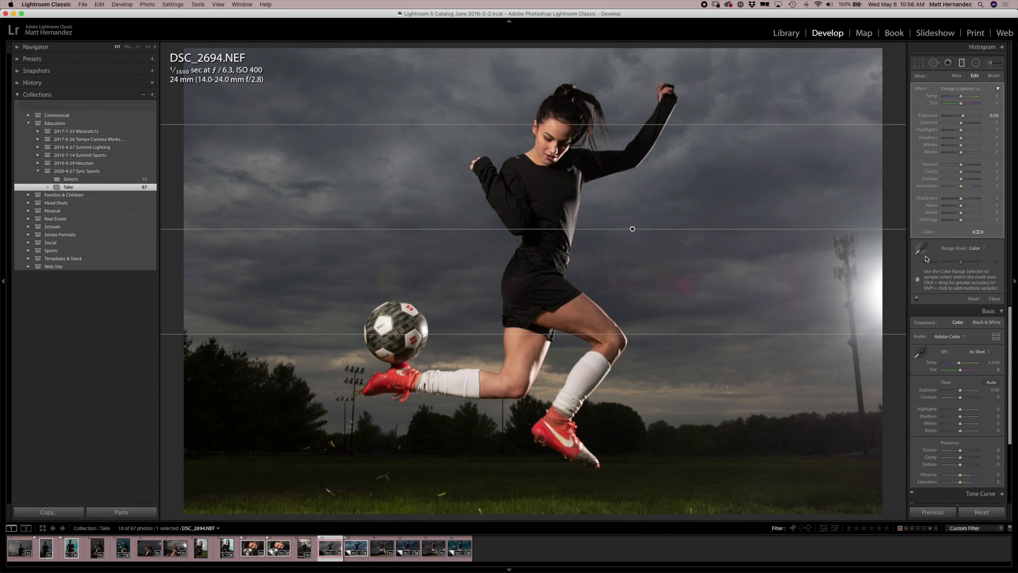
click(926, 247)
drag(542, 140, 549, 155)
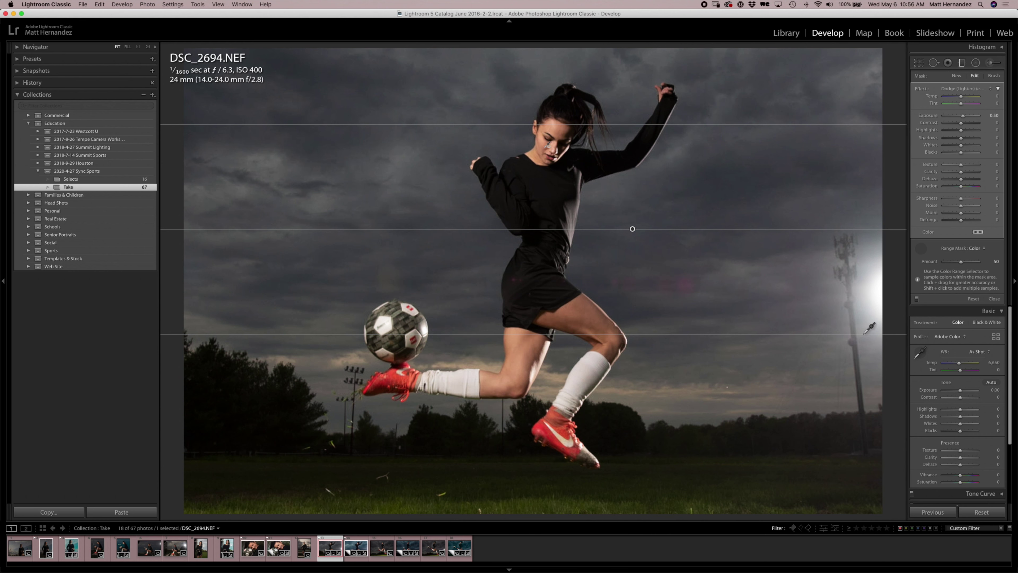
key(o)
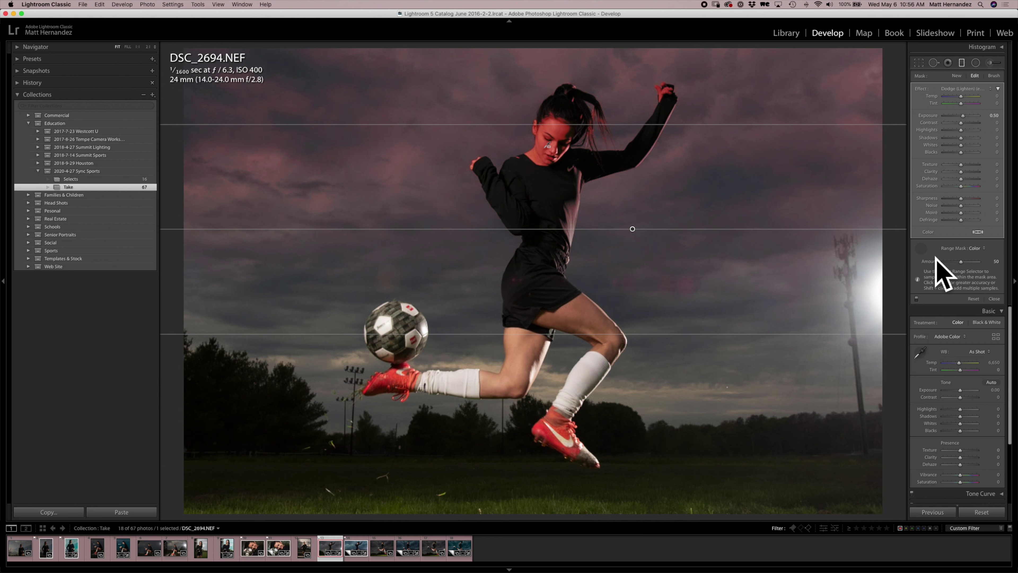
- Adjust the range mask Amount to about 41 and finish editing the graduated filter
mouse_move(962, 264)
mouse_down()
mouse_move(975, 263)
mouse_move(959, 263)
mouse_up()
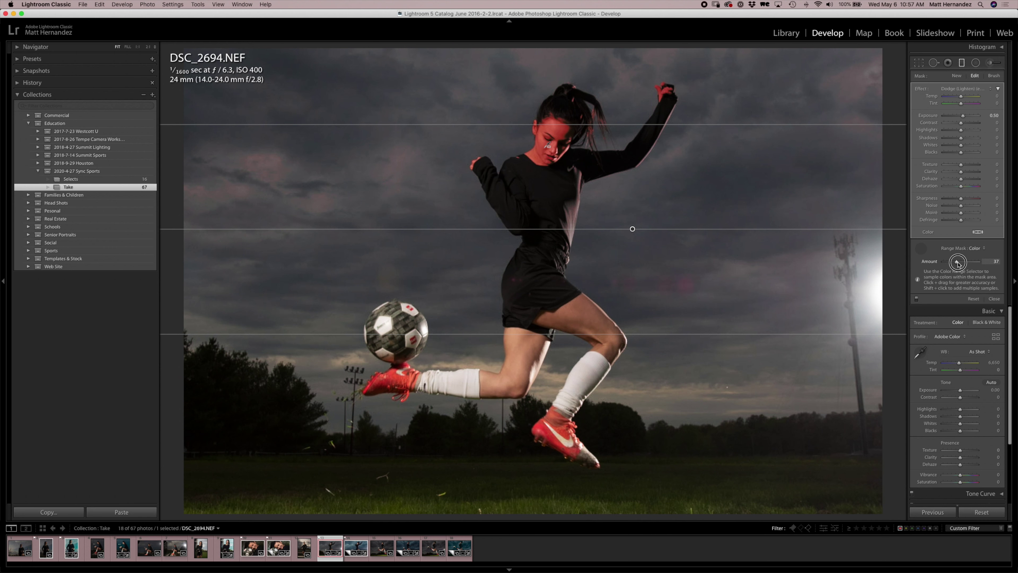
drag(959, 264, 955, 265)
drag(955, 264, 958, 263)
drag(957, 264, 950, 265)
drag(948, 261, 957, 260)
drag(957, 259, 958, 258)
click(994, 298)
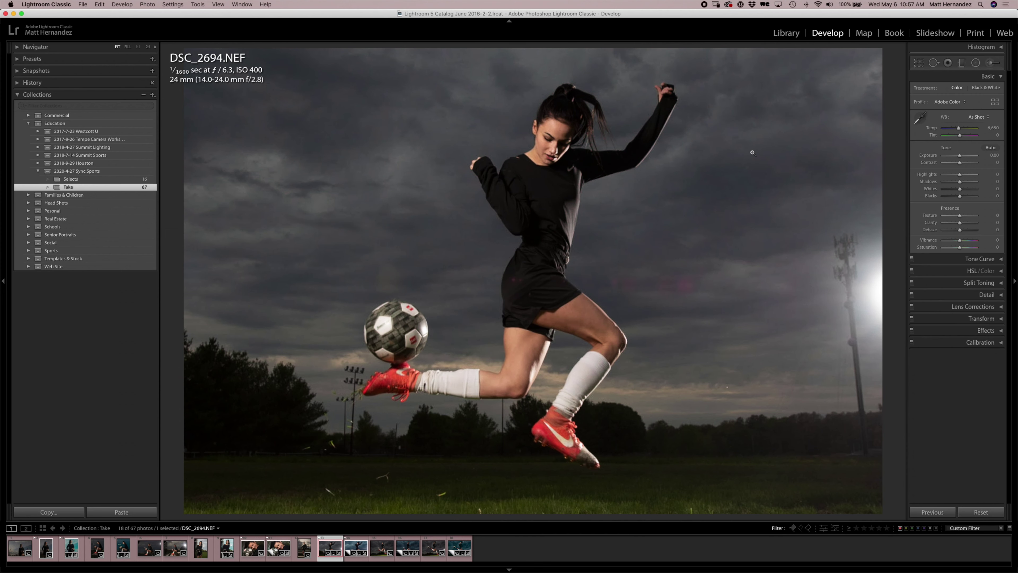
click(18, 83)
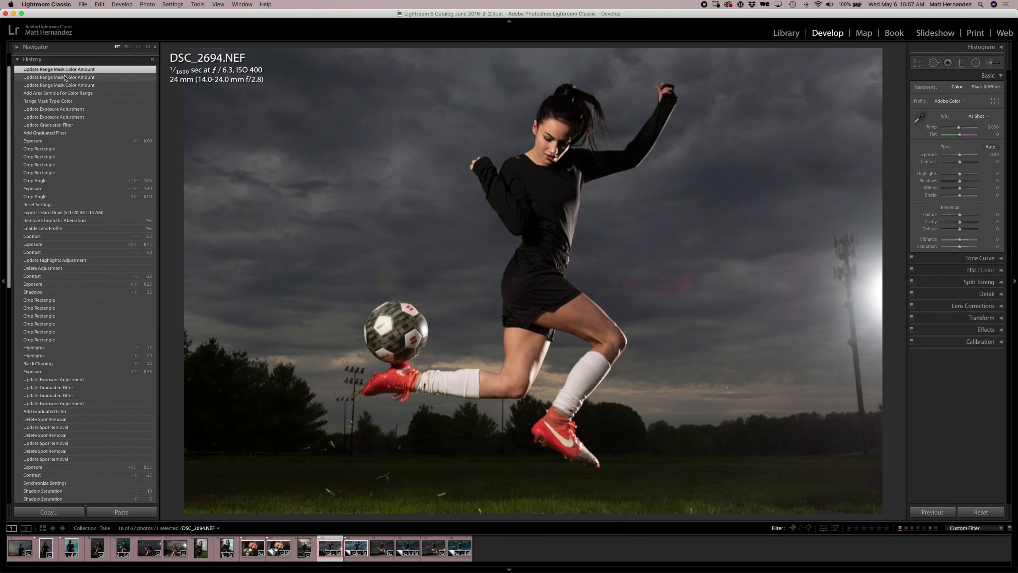
click(20, 60)
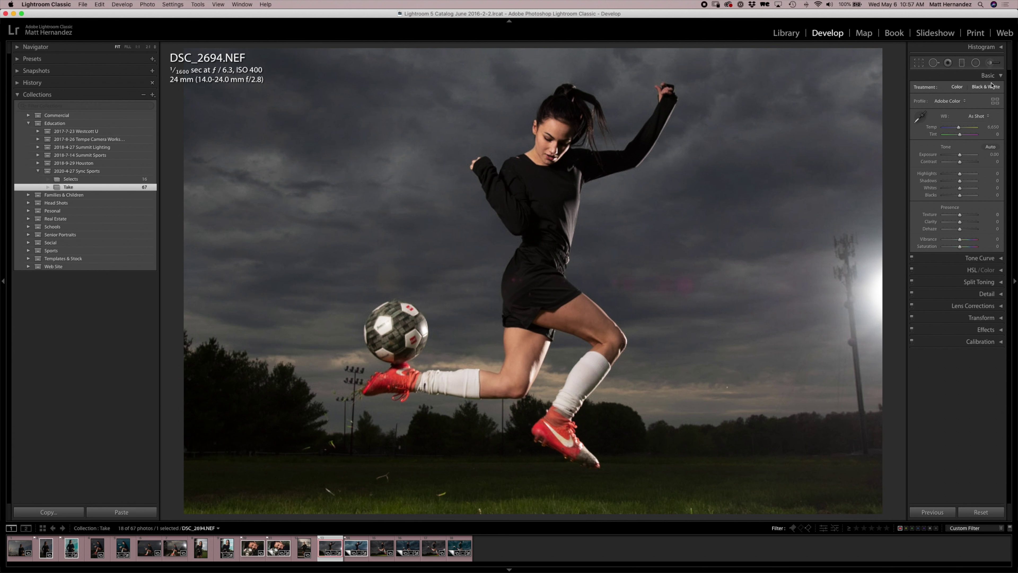
click(963, 63)
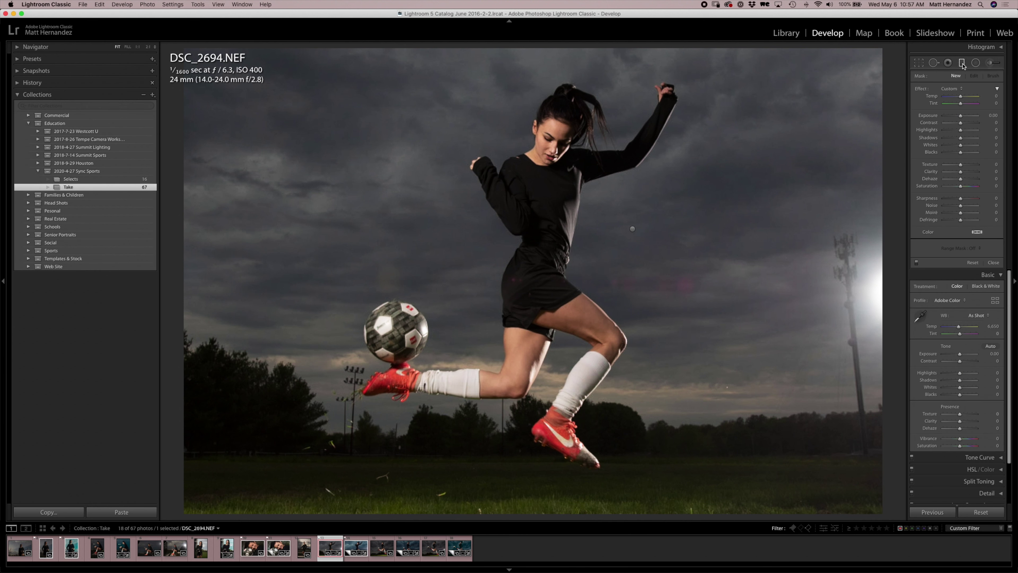
click(917, 262)
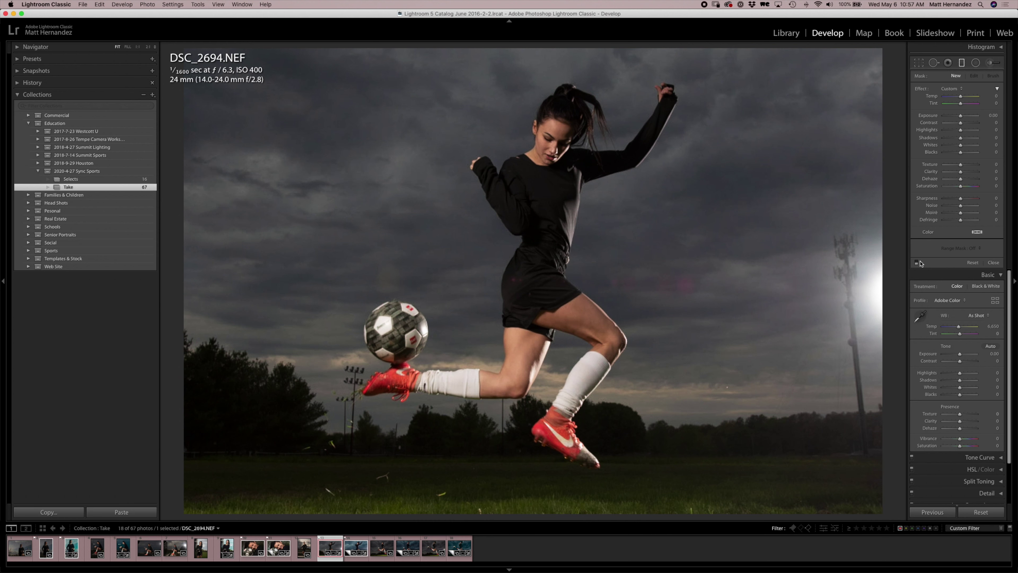
click(916, 263)
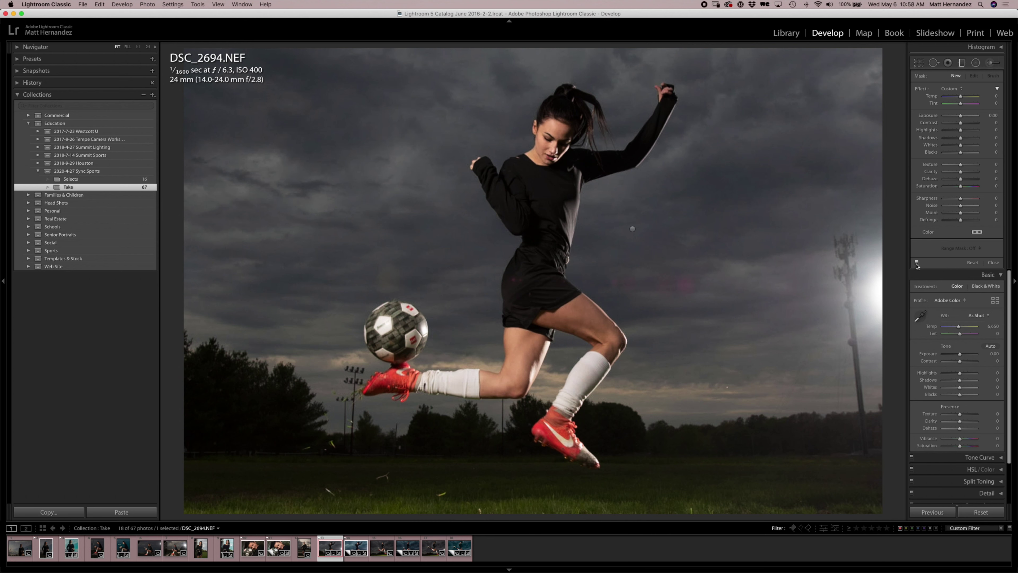
click(917, 263)
click(917, 263)
click(632, 227)
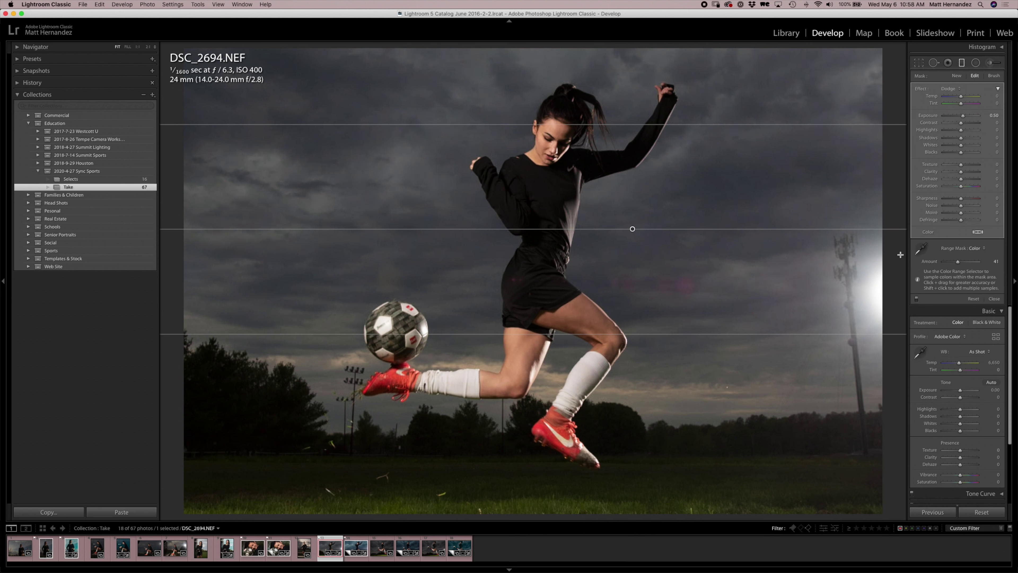
click(916, 298)
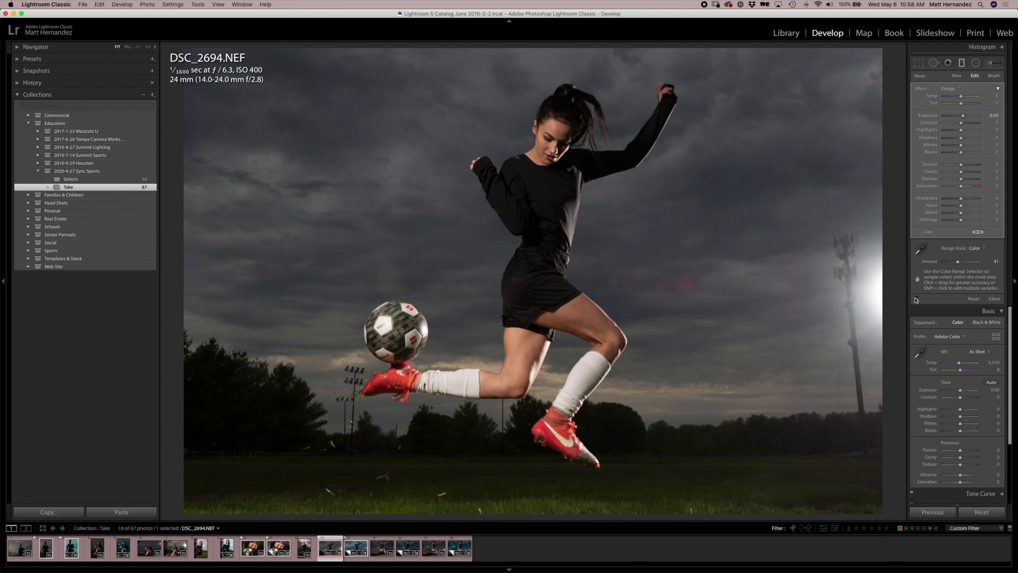
click(917, 299)
click(916, 299)
click(916, 299)
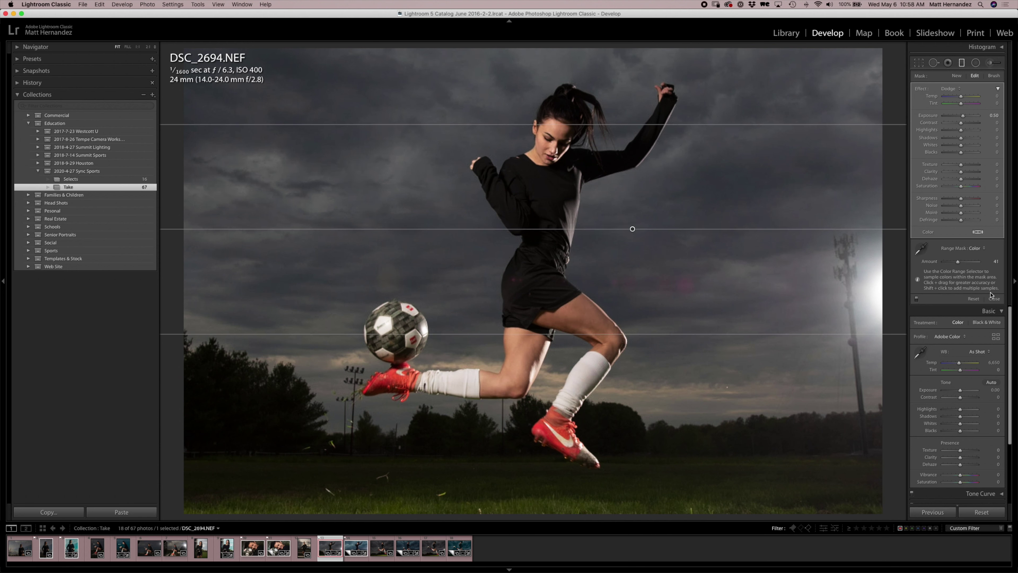
click(996, 299)
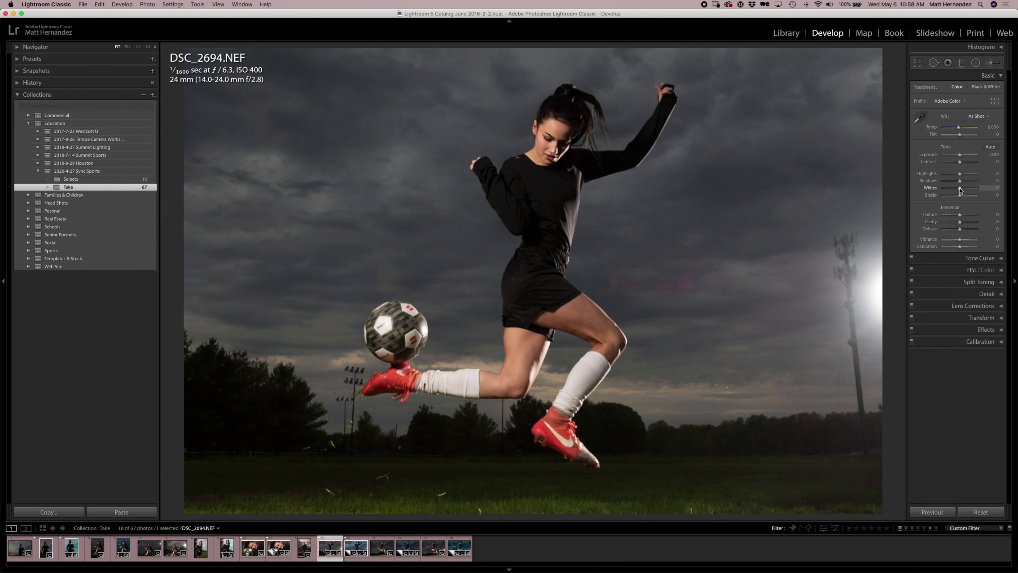
- Raise Whites to +7 while watching the Alt clipping preview
key(alt)
drag(960, 189, 960, 189)
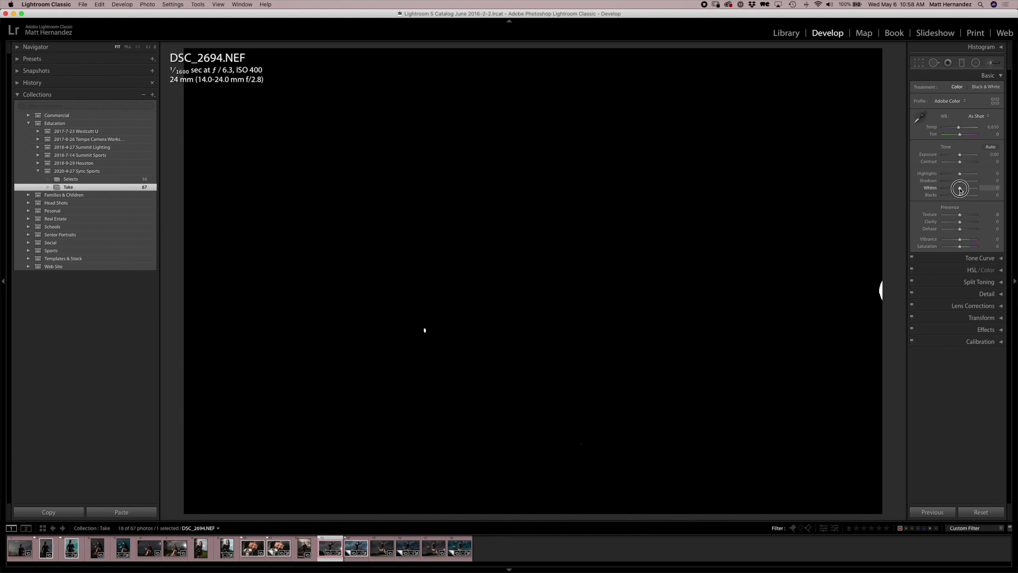
mouse_move(960, 188)
mouse_down()
mouse_move(976, 189)
mouse_move(952, 192)
mouse_move(961, 195)
mouse_up()
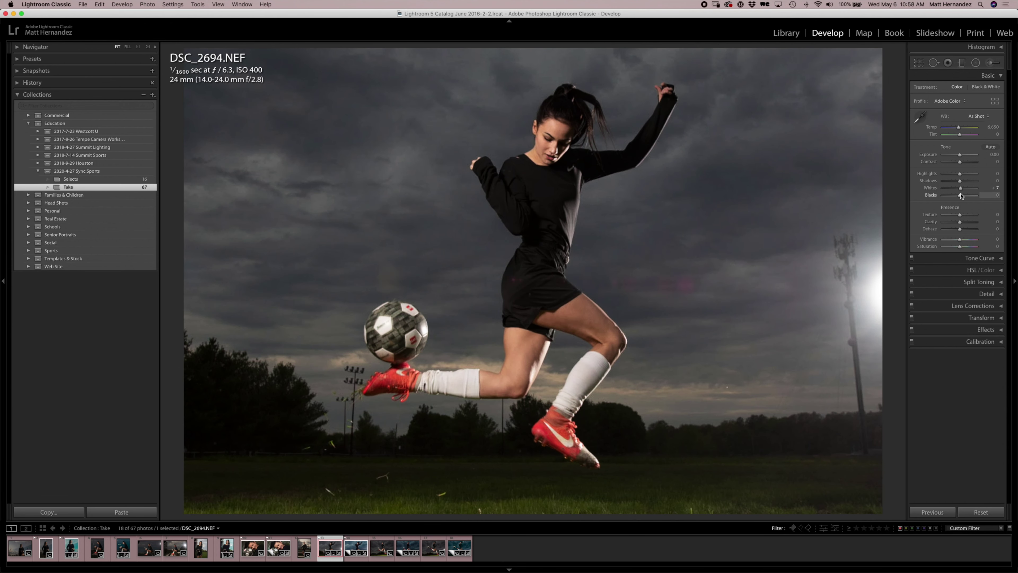
- Set Blacks to −9 using the clipping preview, after a reset to zero
key(alt)
key(alt)
key(alt)
drag(961, 197, 960, 196)
double_click(932, 195)
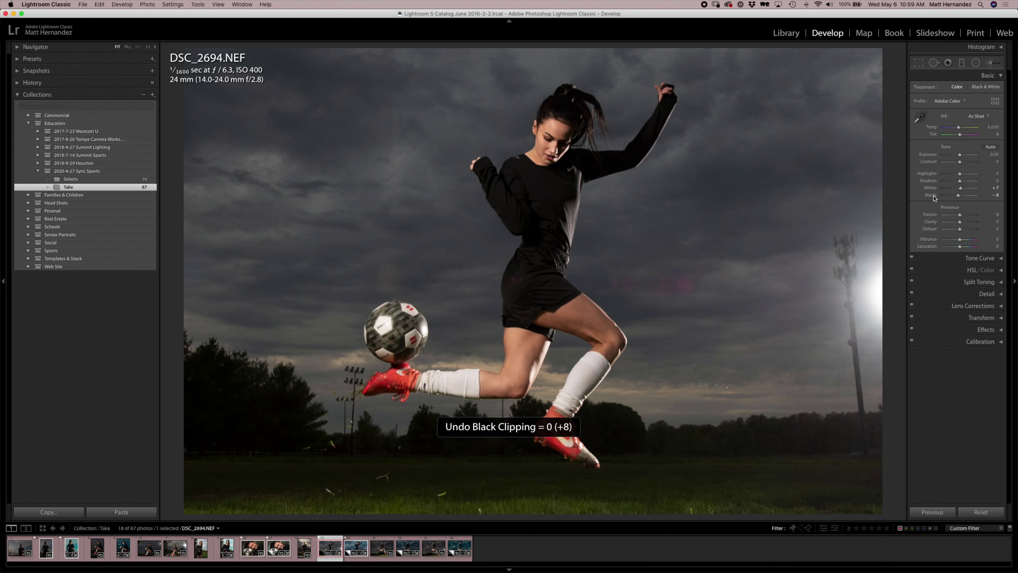
drag(960, 195, 956, 176)
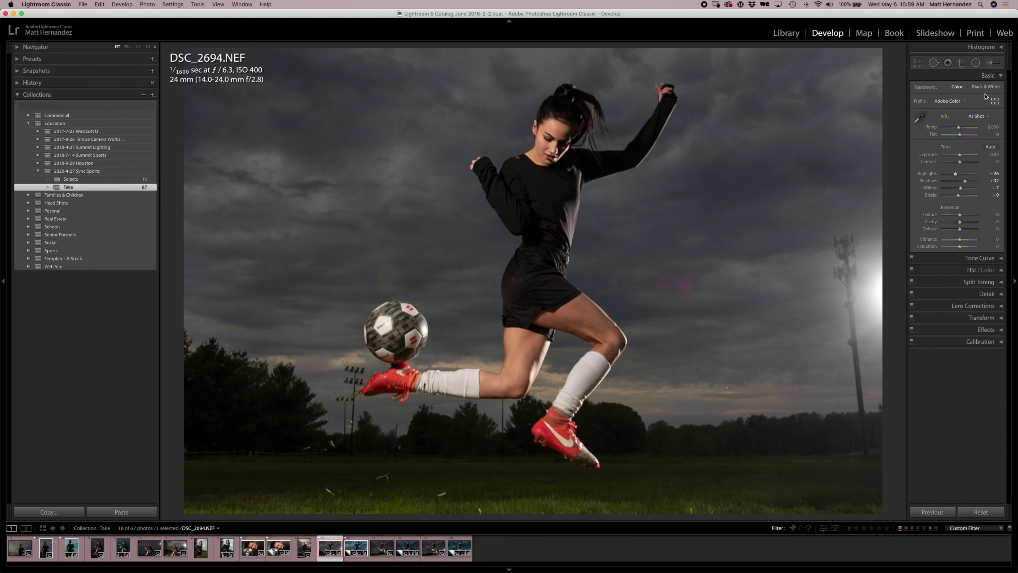
click(962, 62)
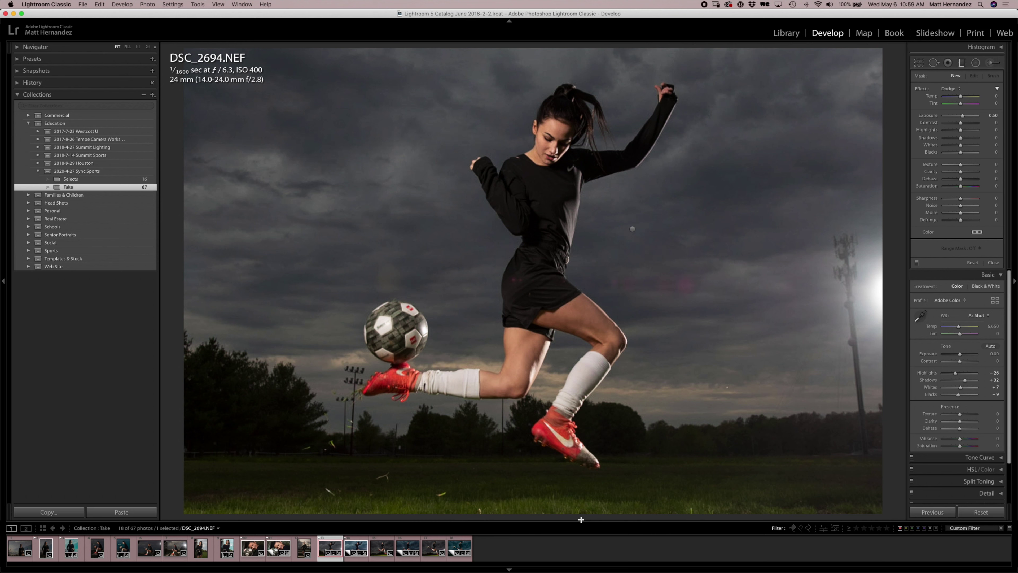
- Discard a first trial bottom filter and restart the Graduated Filter with Exposure reset to 0
drag(594, 512, 594, 473)
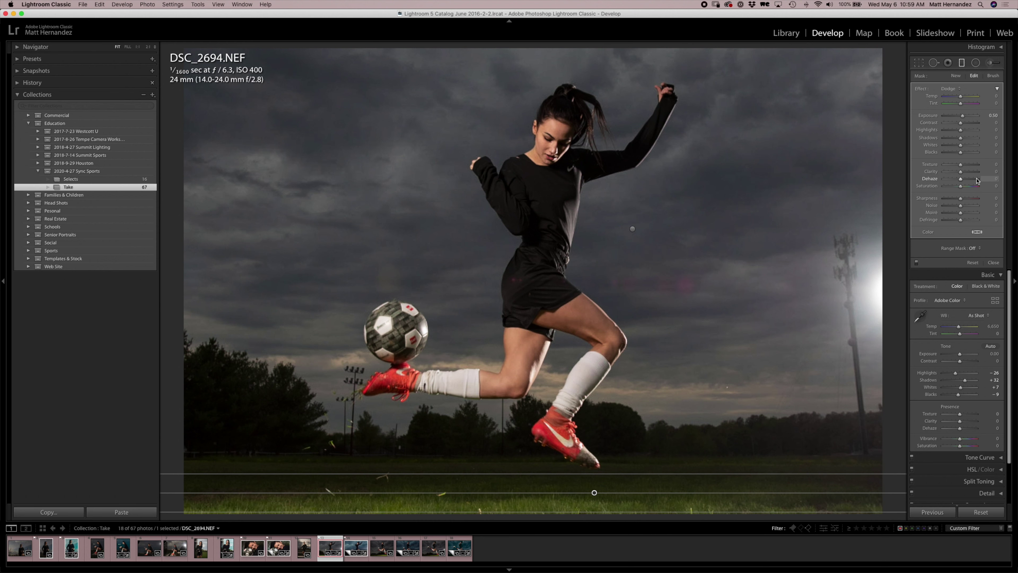
double_click(929, 116)
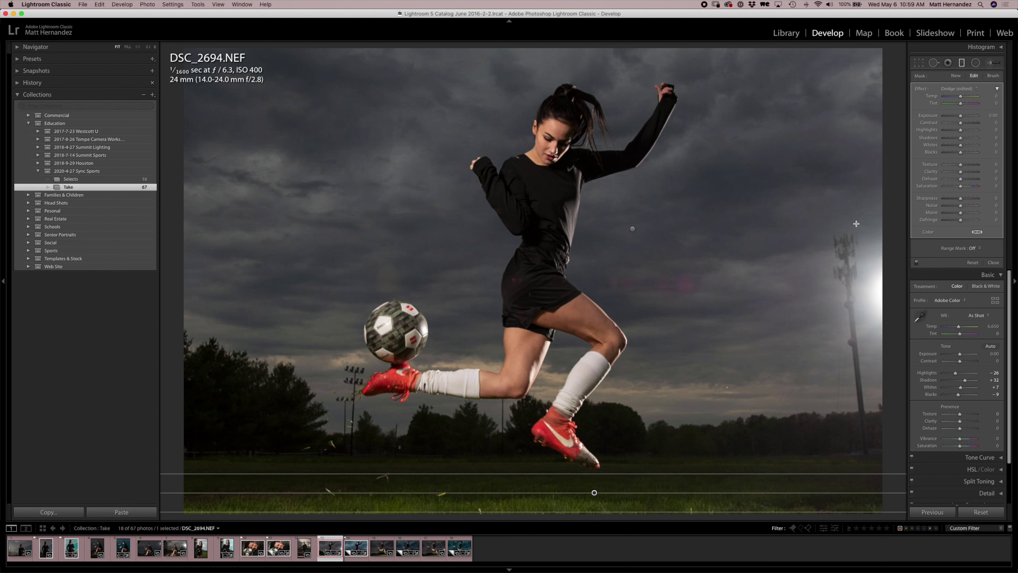
key(Delete)
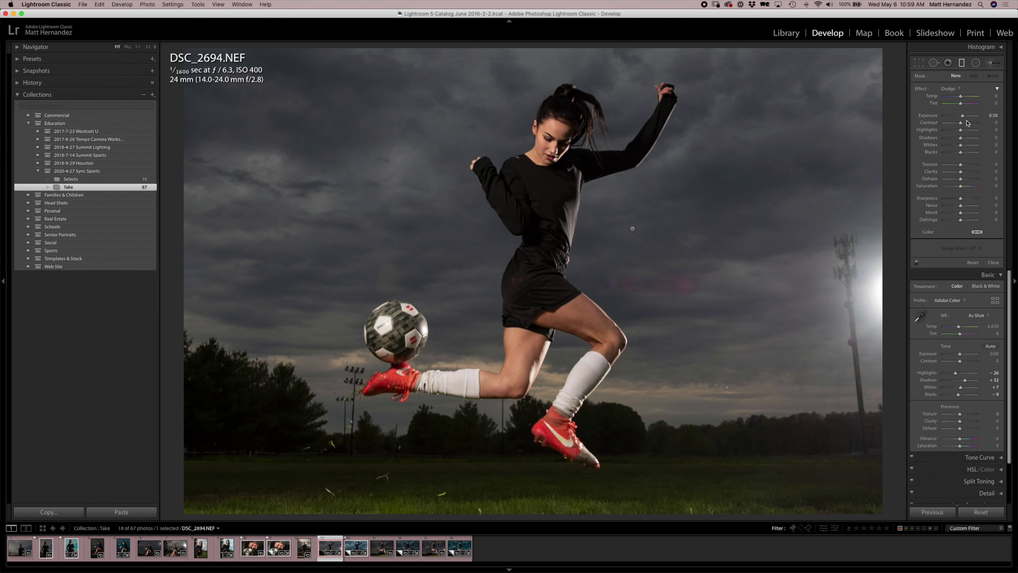
click(962, 62)
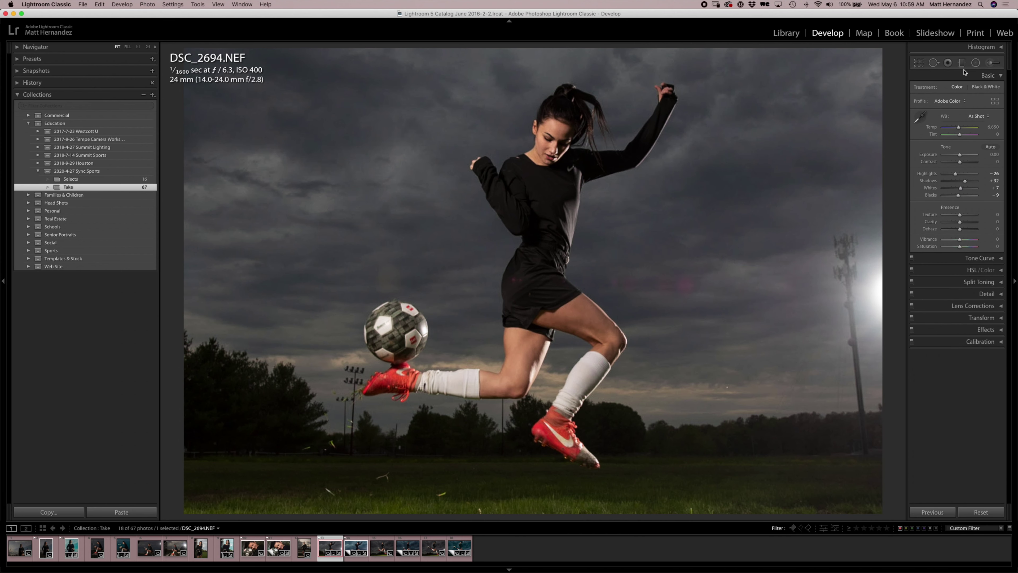
key(m)
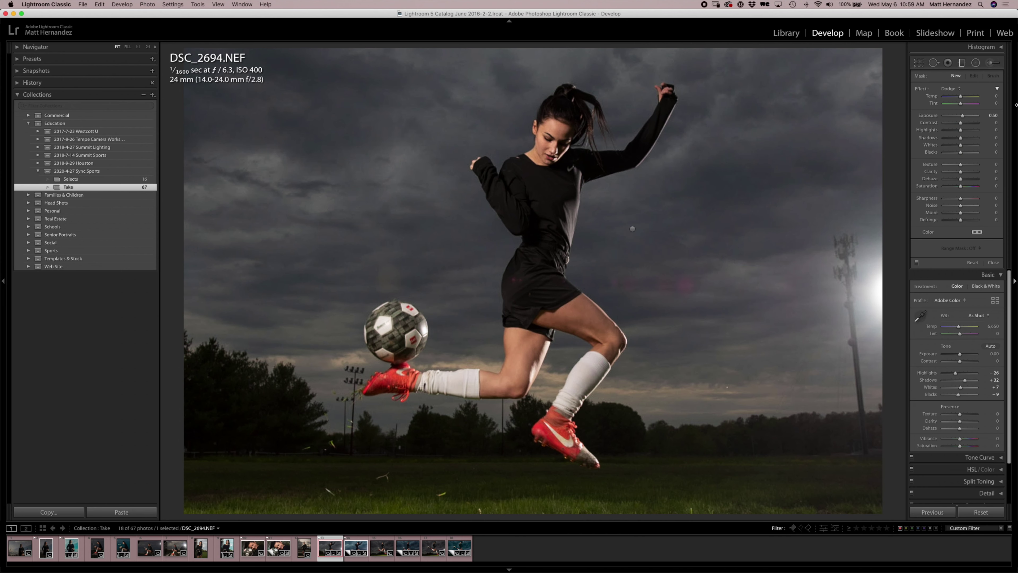
double_click(929, 116)
- Draw a filter up over the bottom grass, lower its Exposure, and toggle it to compare
drag(573, 513, 574, 477)
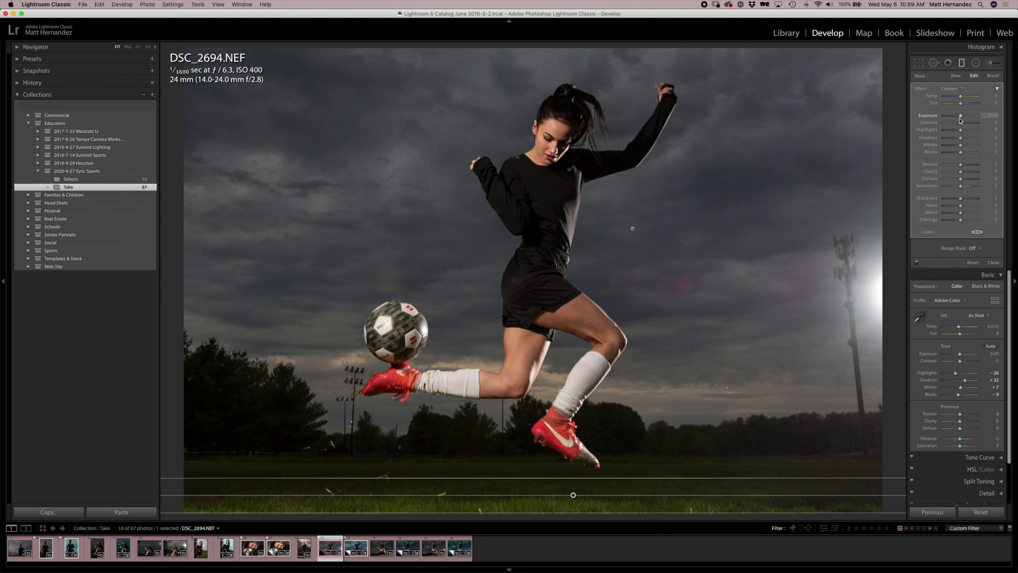
drag(960, 115, 959, 116)
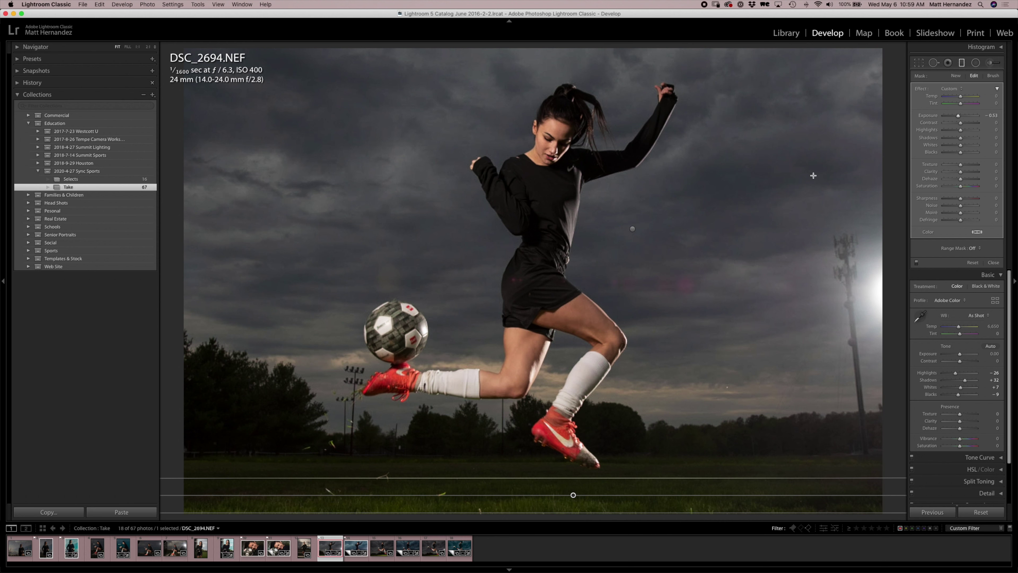
key(Return)
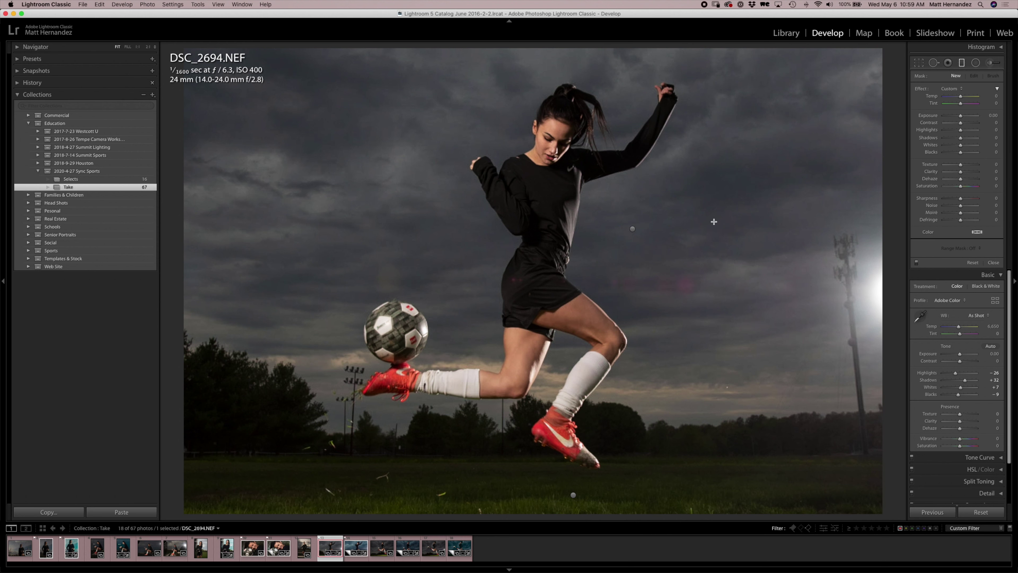
click(917, 263)
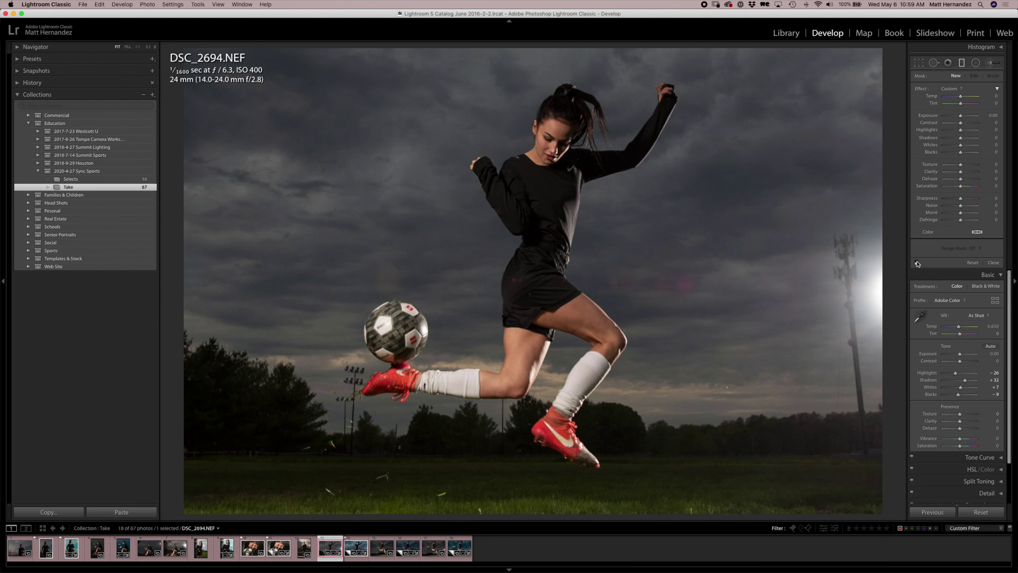
click(917, 262)
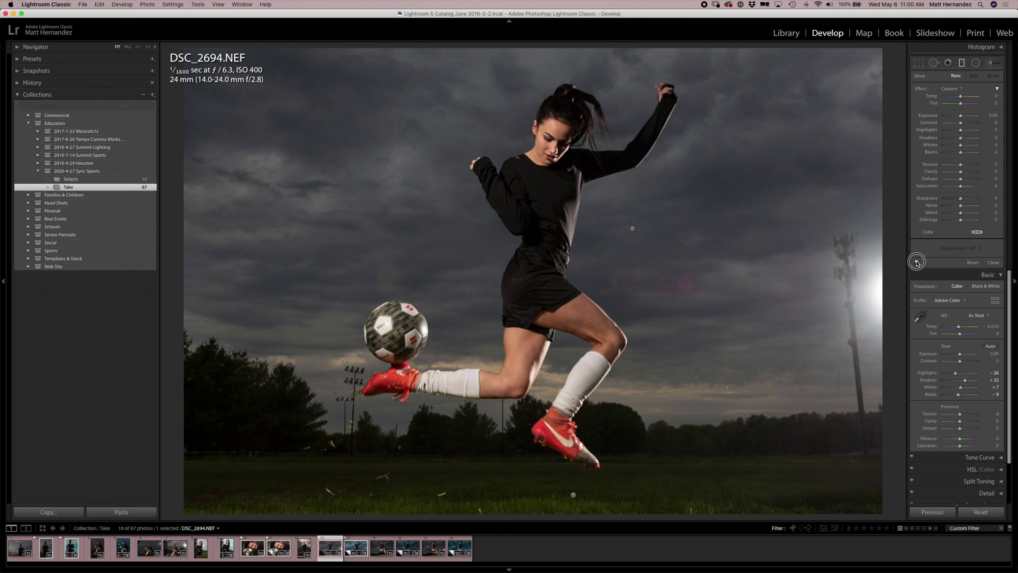
click(917, 263)
- Toggle the graduated filters off and on to compare, then close filter editing
click(917, 262)
click(916, 263)
click(917, 262)
click(917, 263)
click(993, 262)
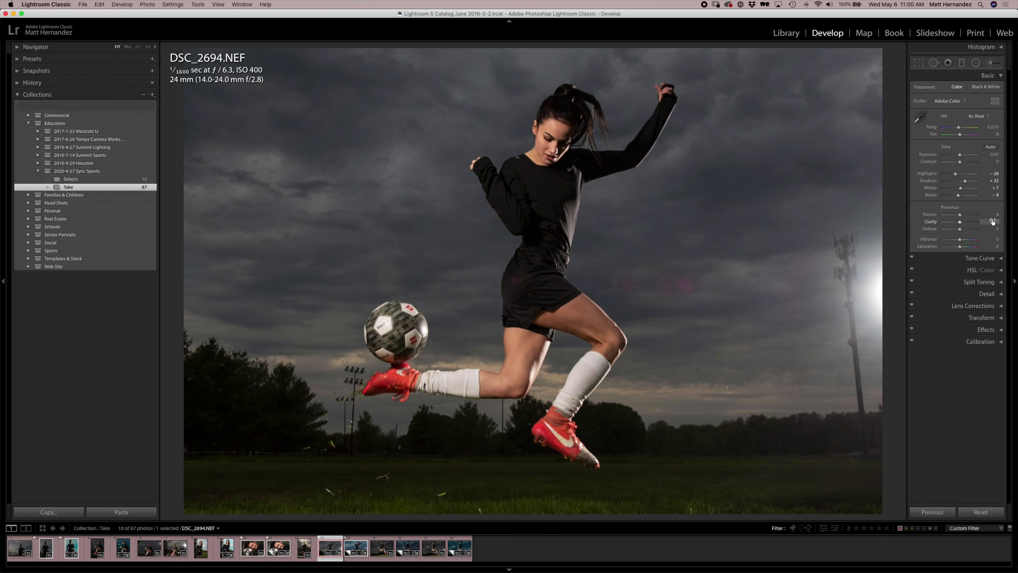
- Raise Clarity to +10, enter 10 for Vibrance, and expand the Tone Curve panel
drag(961, 225, 961, 224)
key(super+z)
key(super+shift+z)
click(998, 242)
text(10)
key(Return)
click(1000, 258)
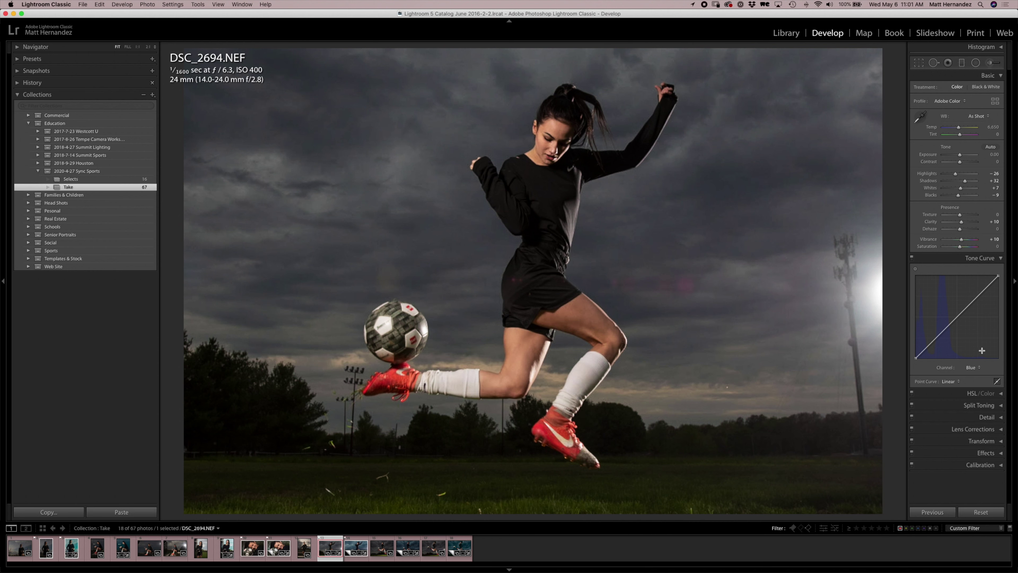
- Switch the tone curve to the Blue channel and pull down new shadow and highlight points
click(973, 367)
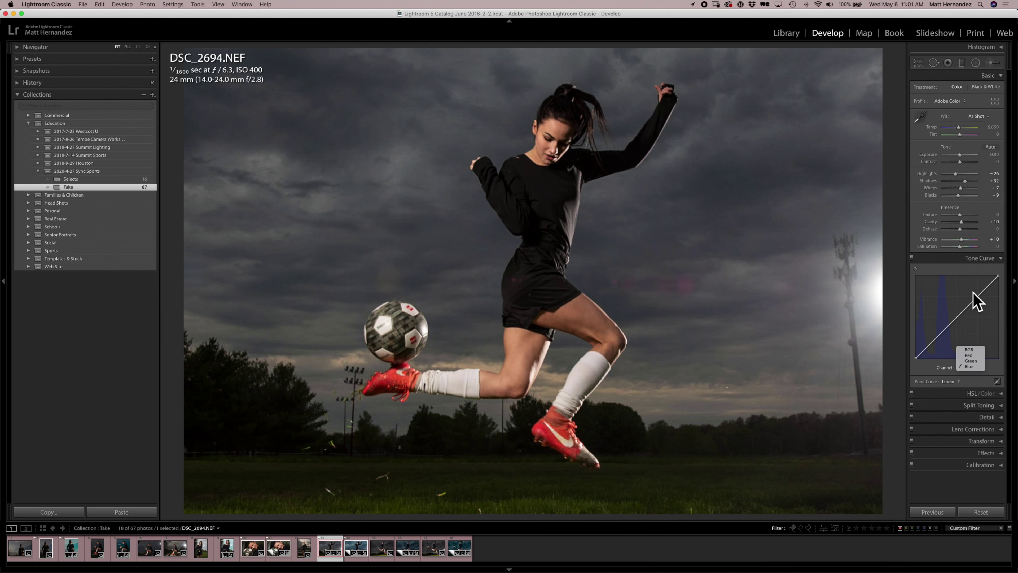
click(969, 366)
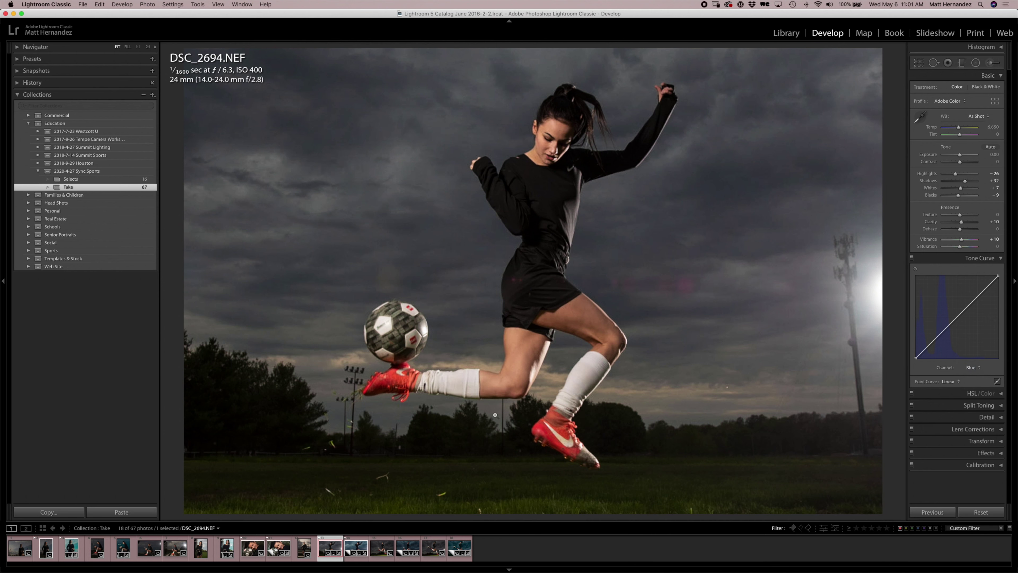
click(932, 342)
drag(933, 341, 932, 339)
drag(988, 286, 988, 289)
- Compare the photo with the tone curve on and off, then lower the Blue shadow point further
click(913, 258)
click(914, 258)
click(912, 258)
click(912, 258)
click(913, 259)
click(912, 258)
drag(929, 341, 924, 351)
click(1001, 257)
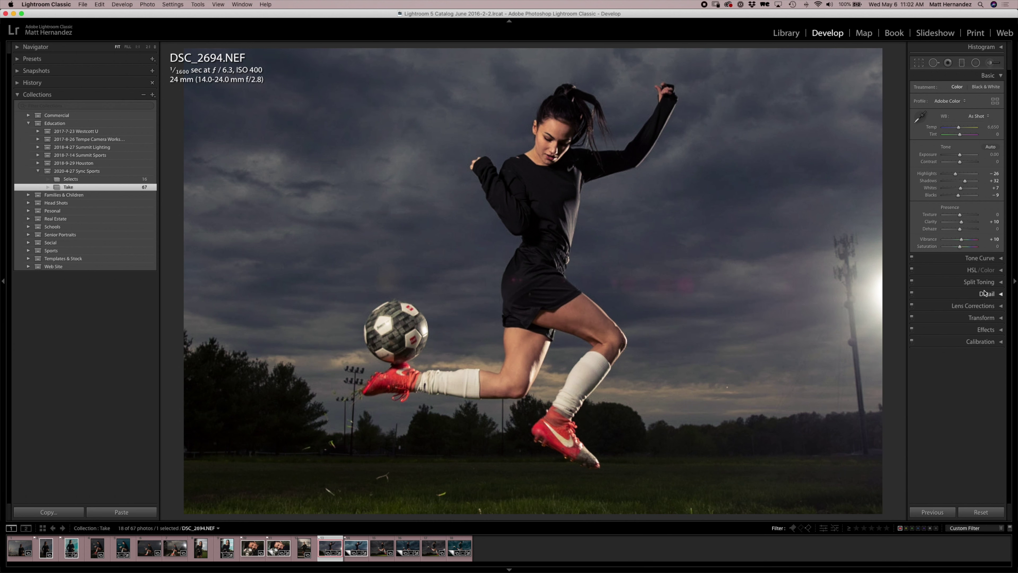
- Shift the Blue hue toward aqua and the Aqua hue to -46, comparing HSL on and off
click(1000, 269)
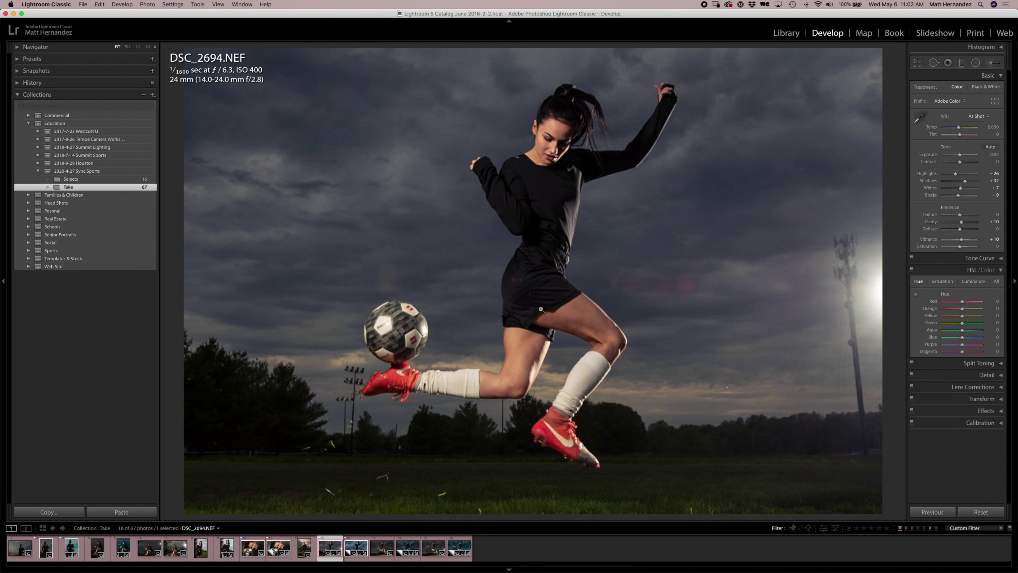
mouse_move(962, 337)
mouse_down()
mouse_move(949, 339)
mouse_move(957, 336)
mouse_up()
drag(964, 329, 954, 338)
click(912, 269)
click(912, 269)
click(912, 270)
click(912, 269)
- Reshape the Blue curve's shadow point, push Blue hue to -63, and nudge Orange hue slightly
click(1001, 259)
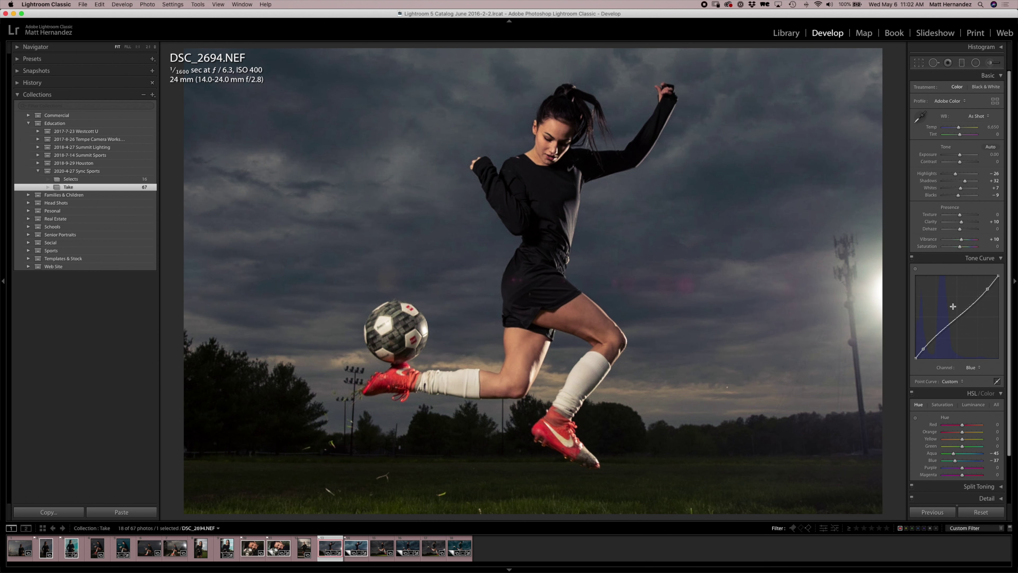
drag(924, 350, 928, 343)
mouse_move(955, 460)
mouse_down()
mouse_move(938, 462)
mouse_move(953, 461)
mouse_up()
click(1001, 258)
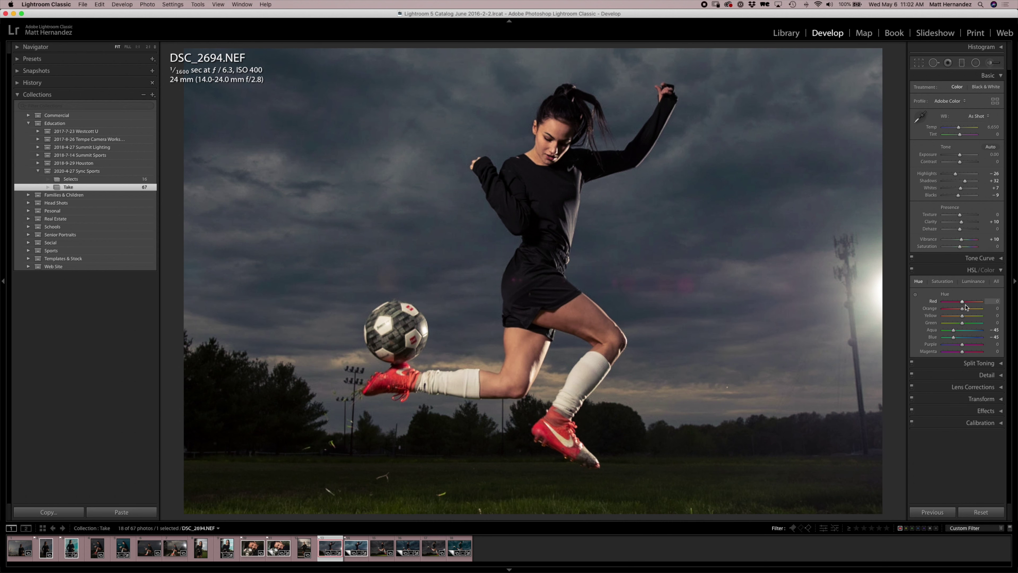
drag(963, 310, 935, 314)
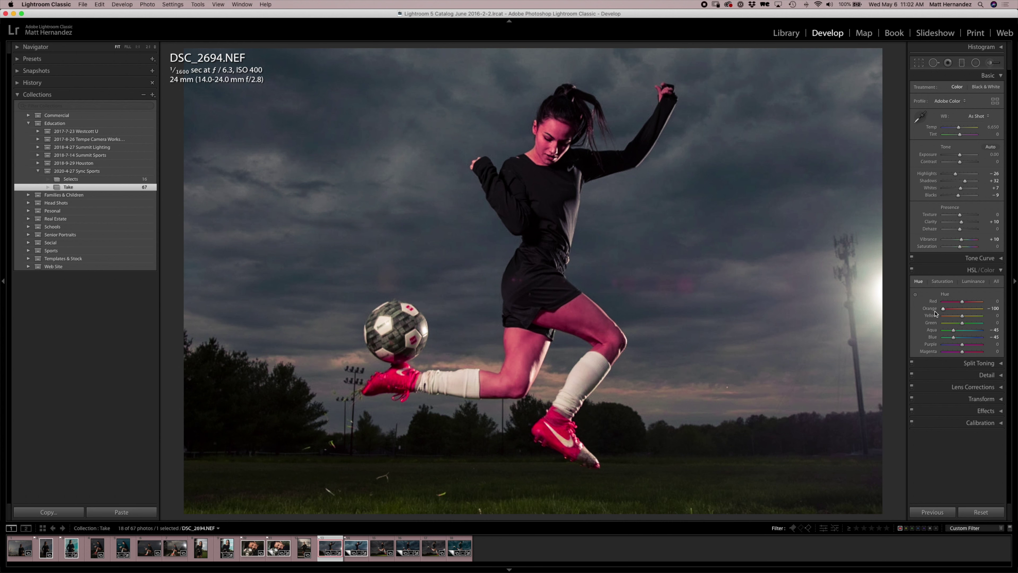
key(super+z)
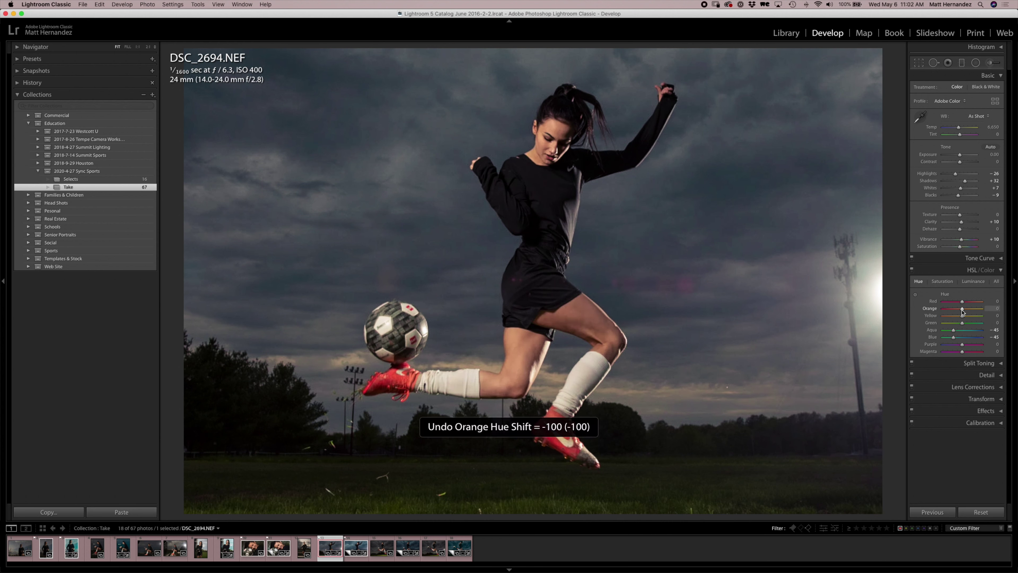
drag(963, 311, 964, 310)
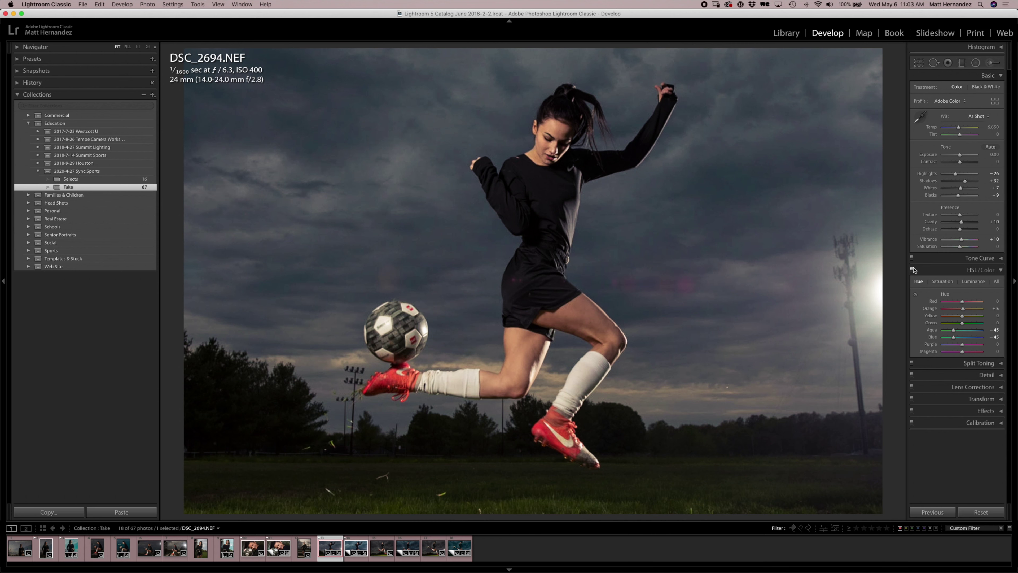
- Darken Blue and Aqua luminance, brighten Orange slightly, and raise Blue to +35, Aqua to +23 saturation
click(974, 281)
drag(962, 338, 951, 332)
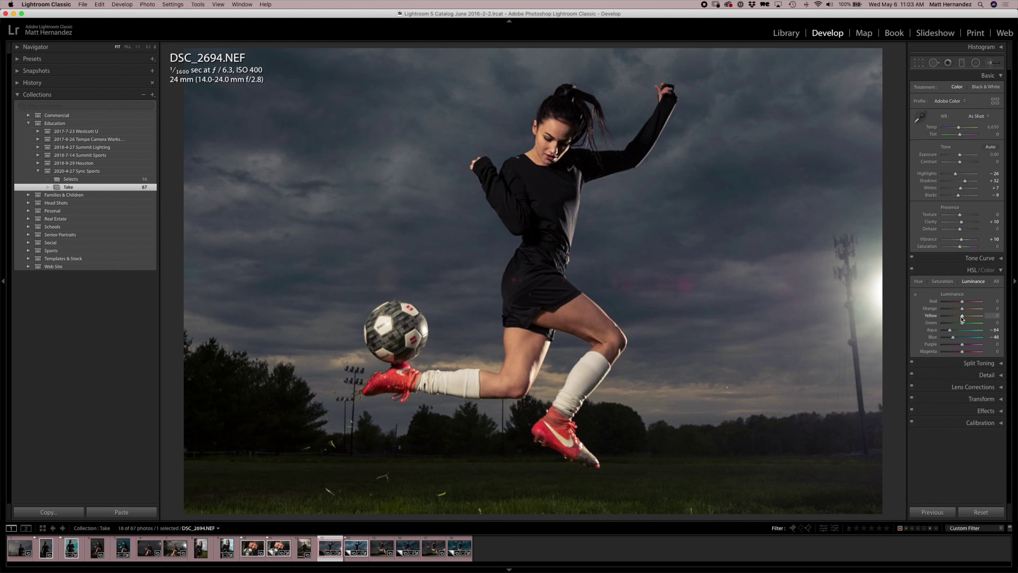
drag(962, 309, 964, 310)
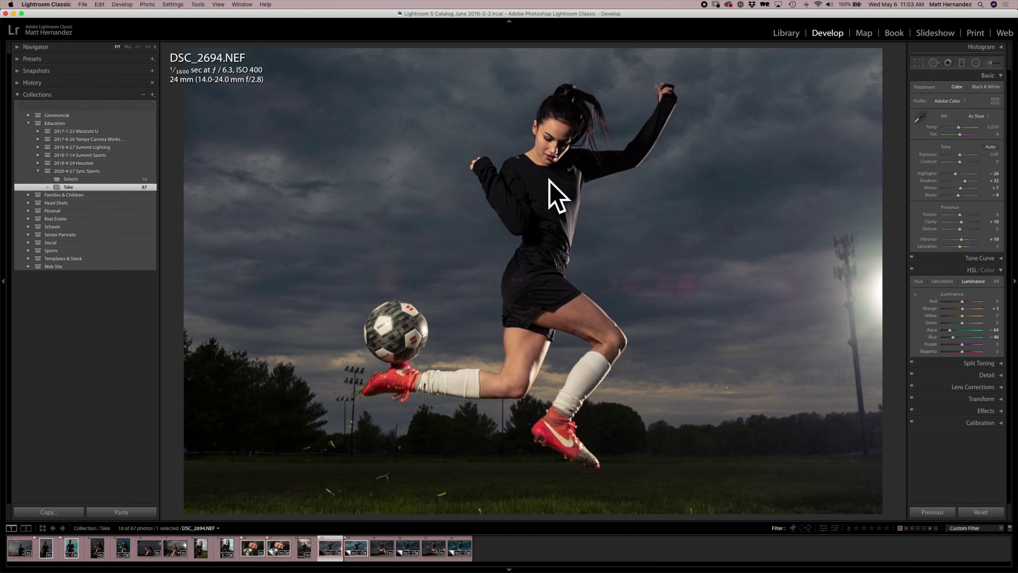
click(933, 282)
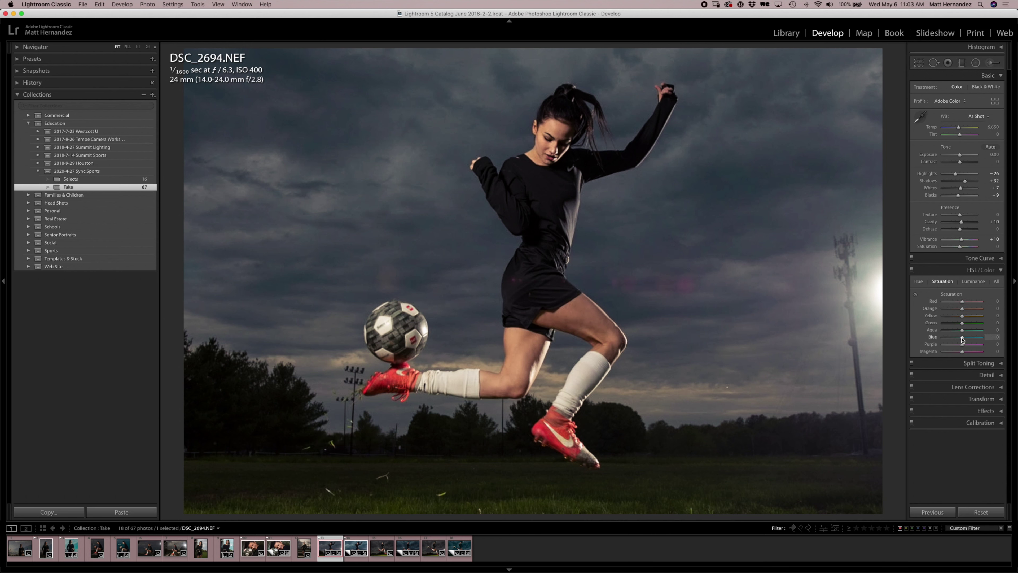
mouse_move(963, 340)
mouse_down()
mouse_move(945, 340)
mouse_move(1002, 340)
mouse_move(962, 340)
mouse_move(966, 328)
mouse_up()
- Build a gentle S-shaped RGB curve with a lowered shadow point and lifted highlight point
click(980, 258)
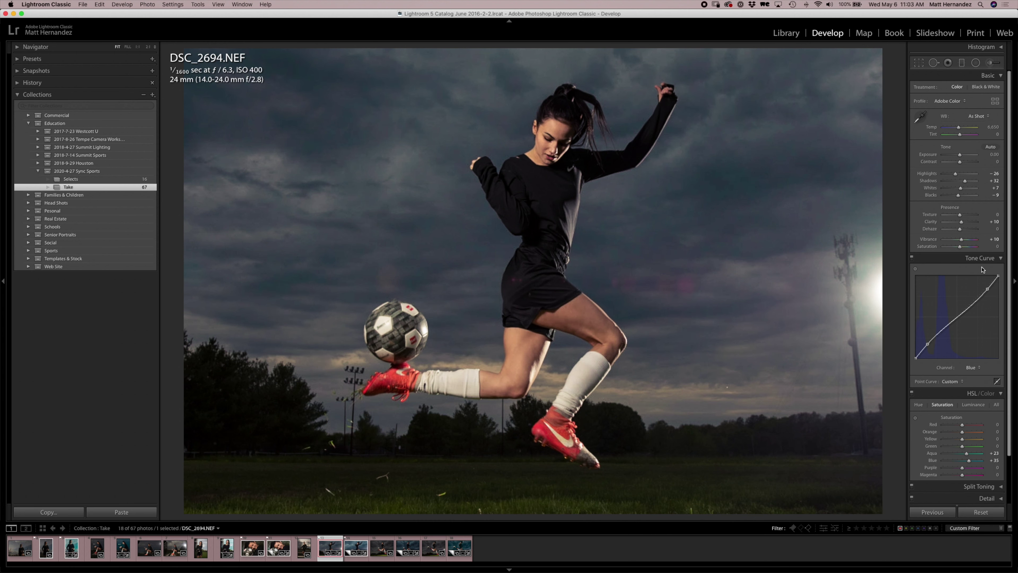
click(971, 368)
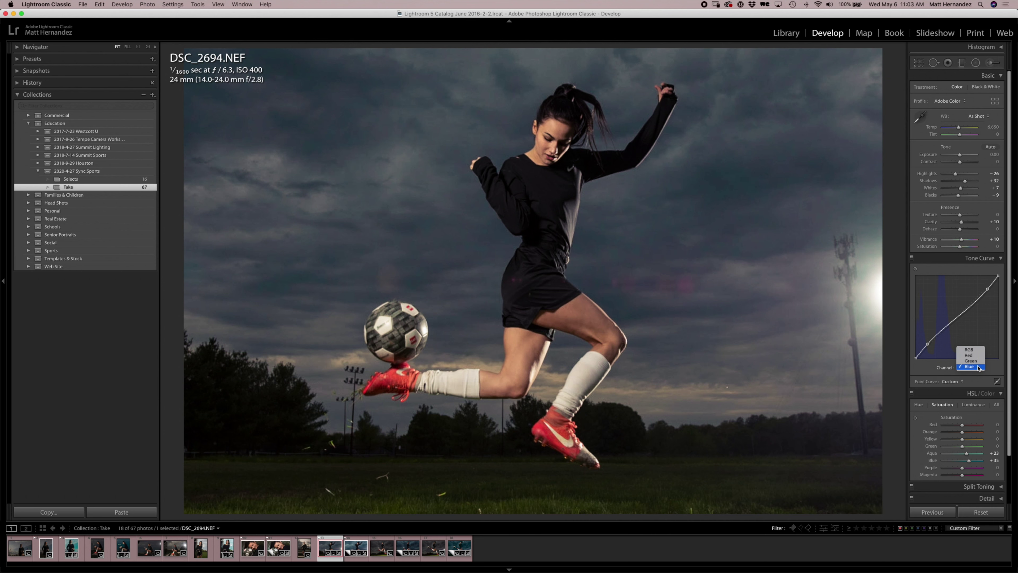
click(980, 349)
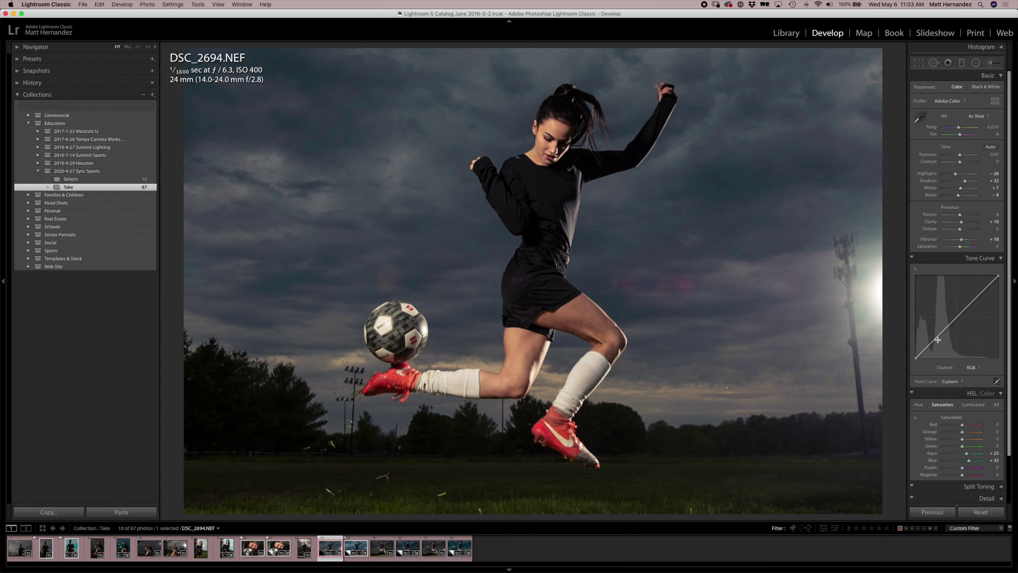
drag(935, 339, 938, 342)
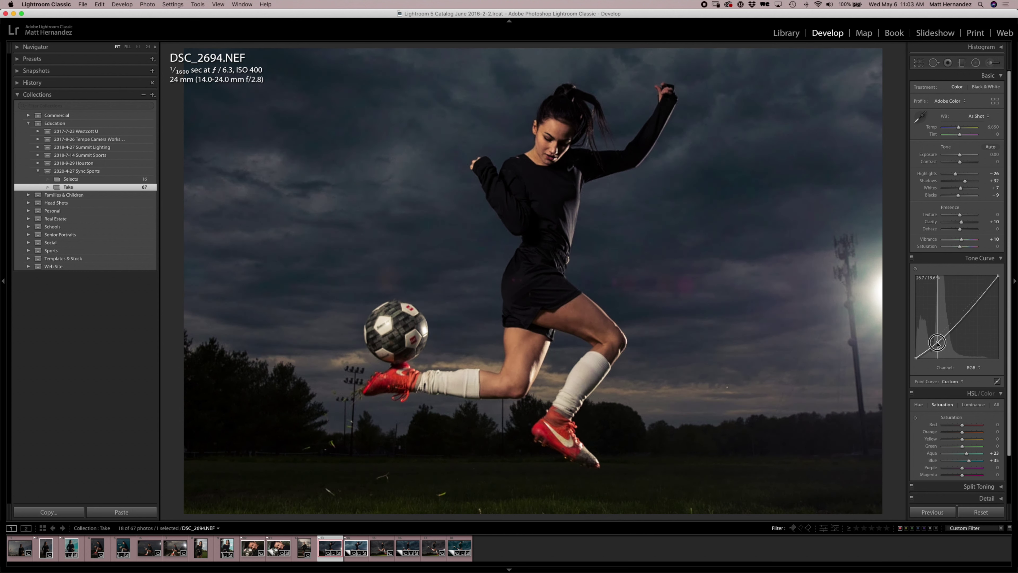
drag(982, 297, 977, 292)
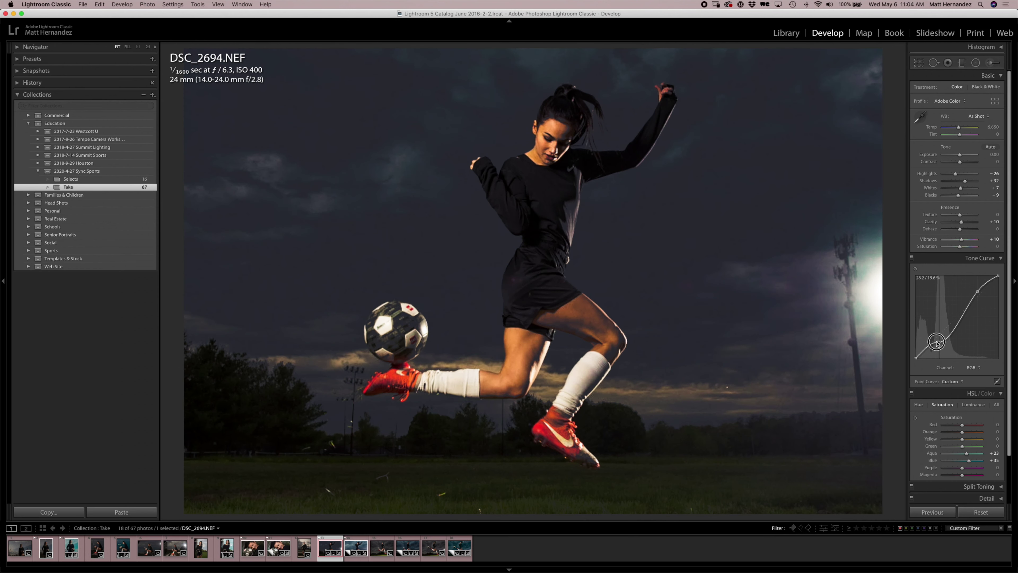
key(super+z)
drag(941, 342, 933, 346)
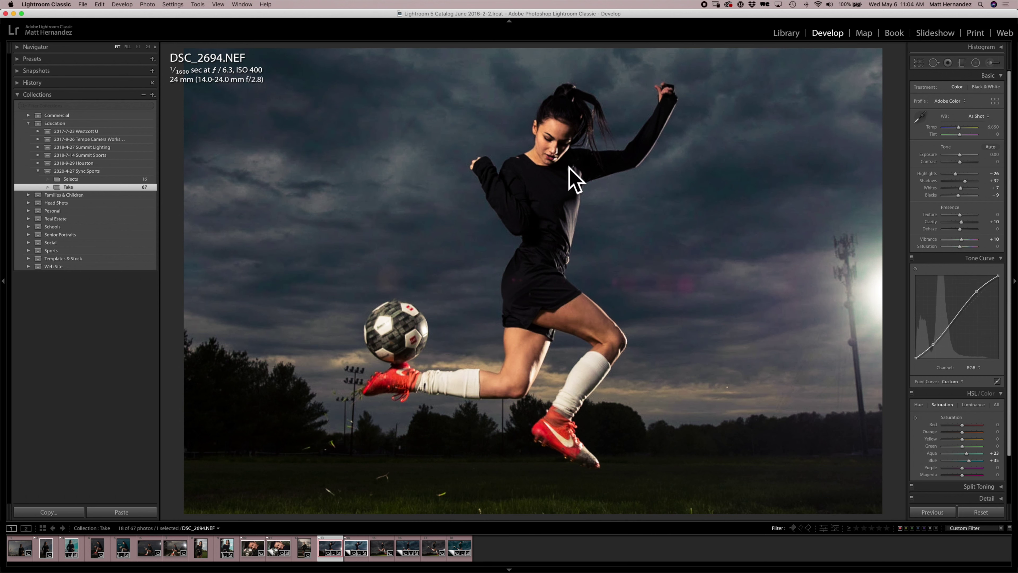
- Compare the edits by toggling the curve and previewing an earlier History step, then return to the latest
click(912, 257)
click(911, 257)
click(32, 83)
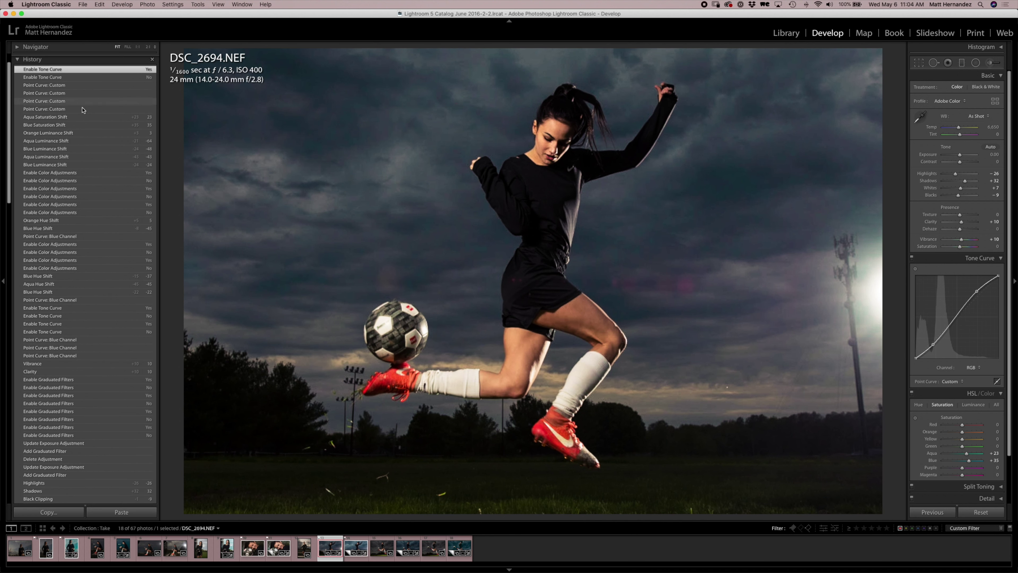
click(48, 117)
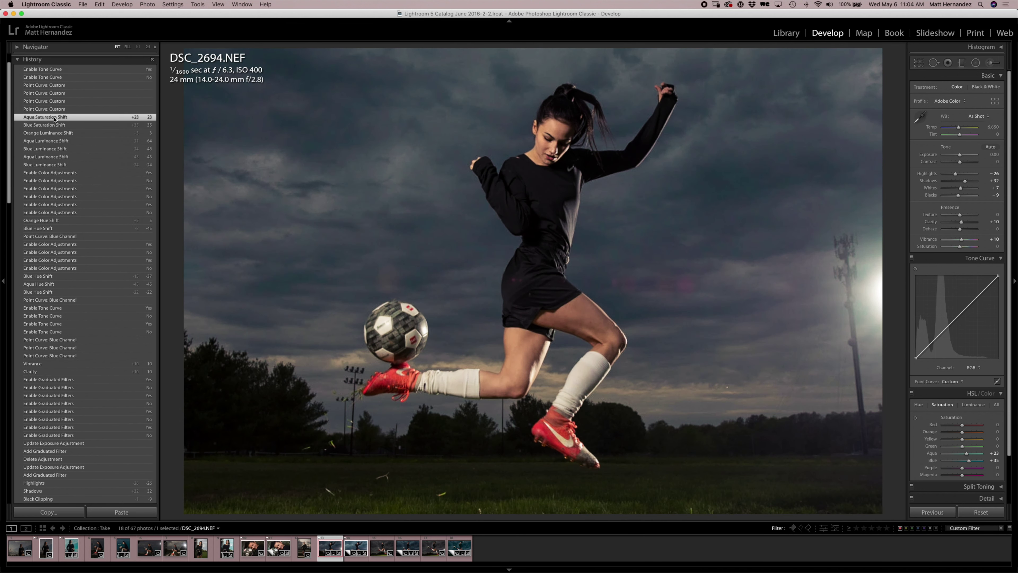
click(58, 69)
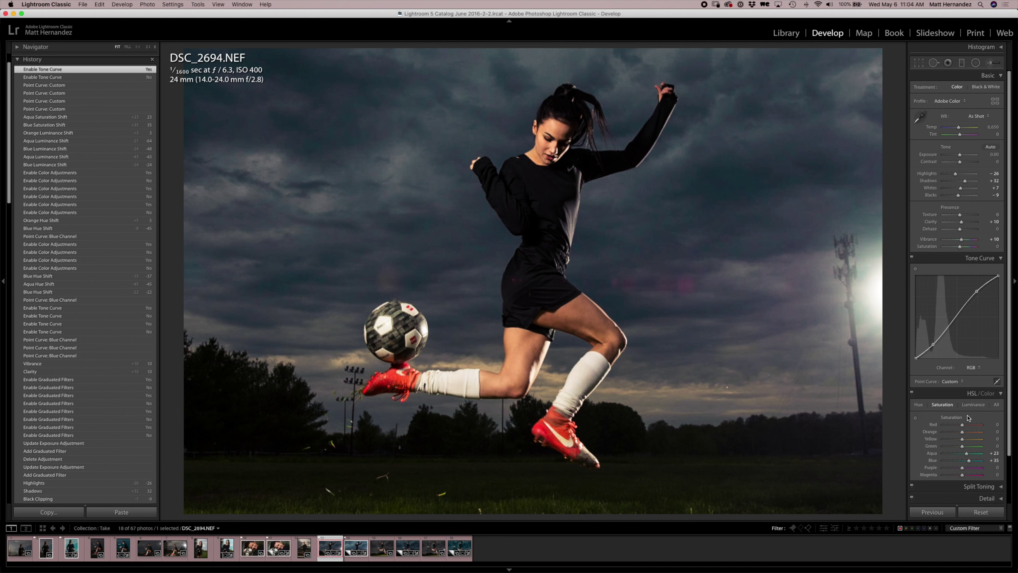
- Reduce the Orange saturation and strengthen the Blue saturation
drag(962, 432, 960, 436)
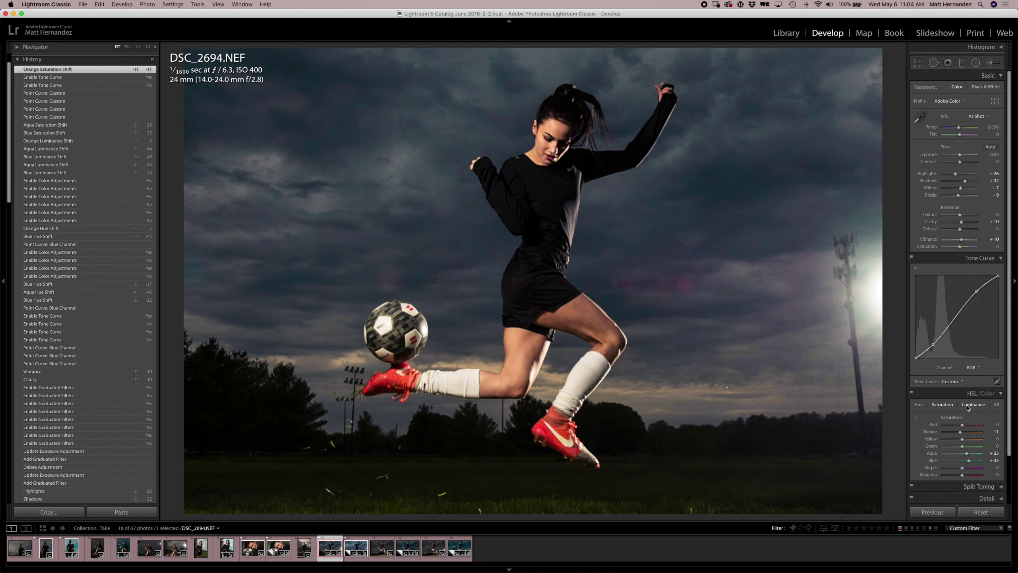
drag(968, 460, 953, 461)
click(919, 404)
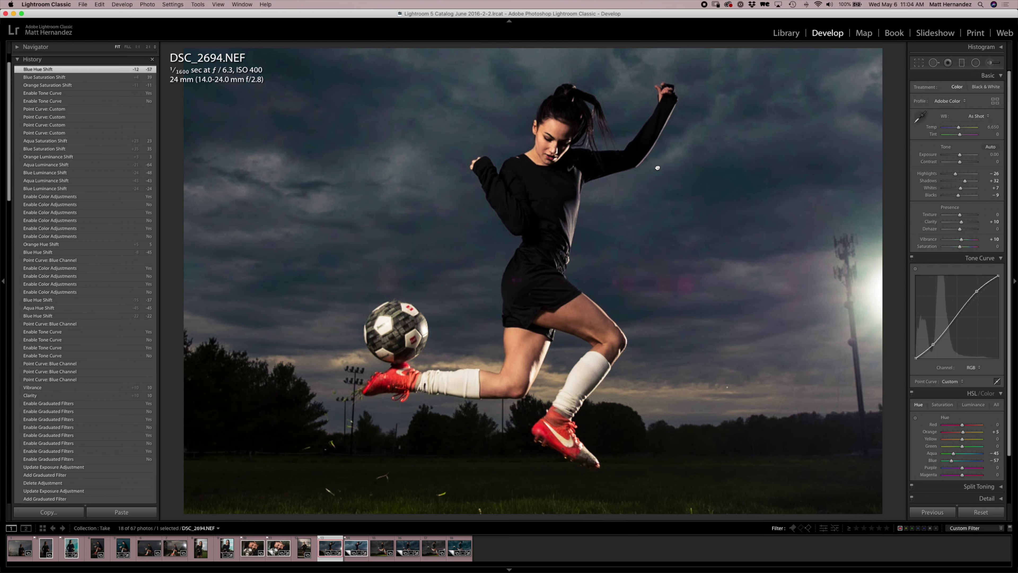
- Inspect the photo at 1:1 around the edges, sky and her head, then return to Fit
click(657, 167)
drag(593, 228, 709, 348)
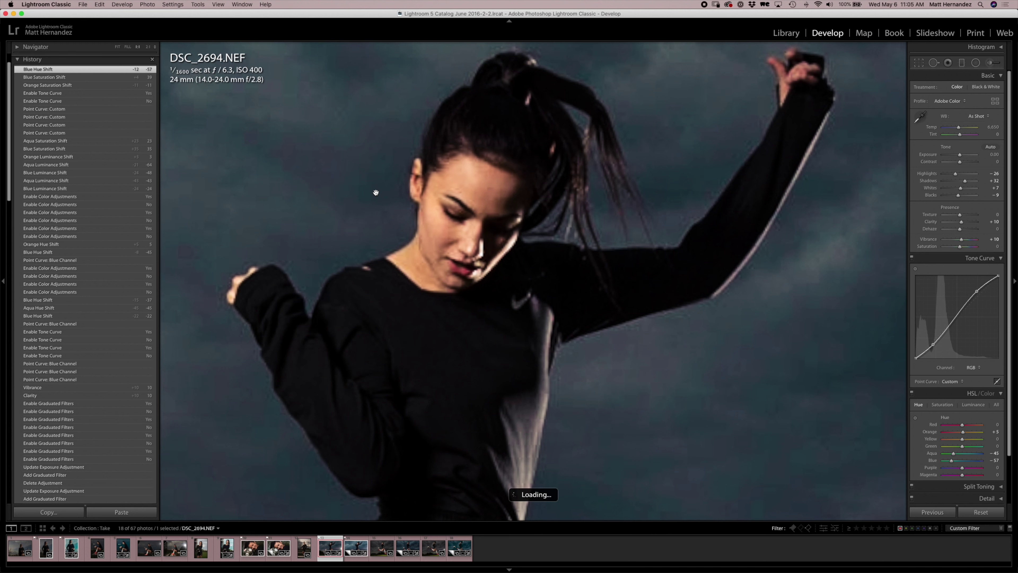
click(704, 405)
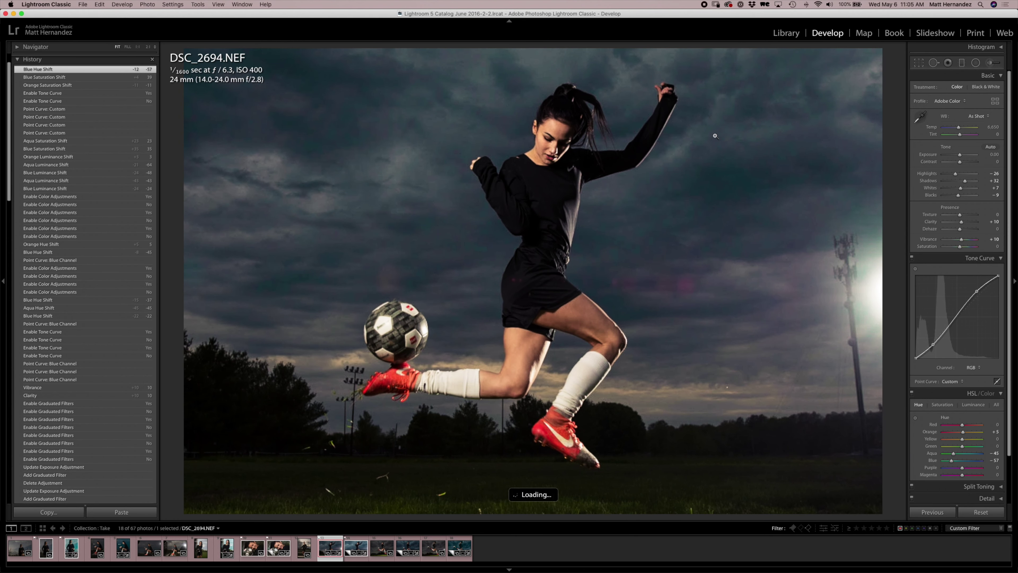
click(681, 141)
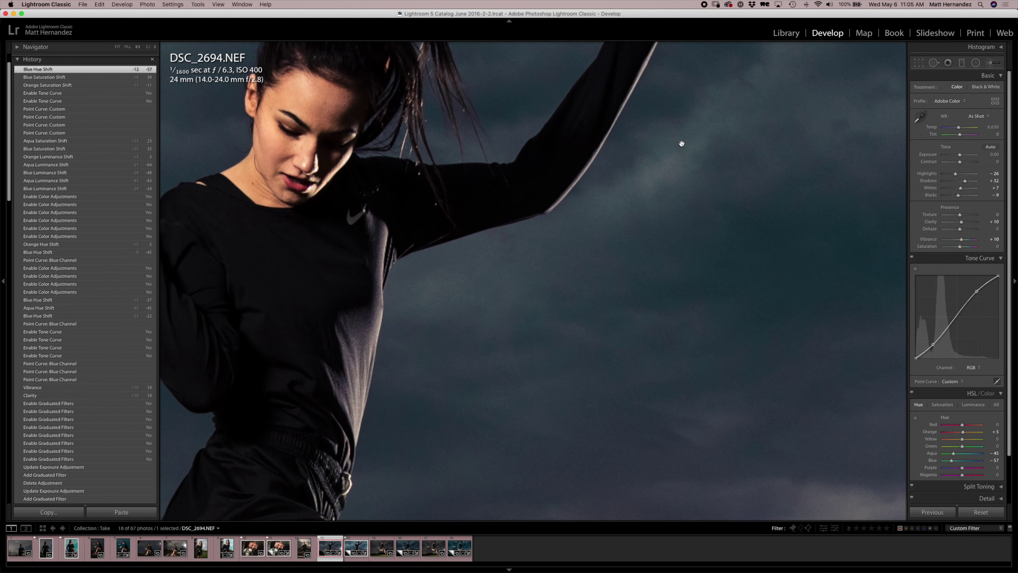
click(637, 166)
click(406, 235)
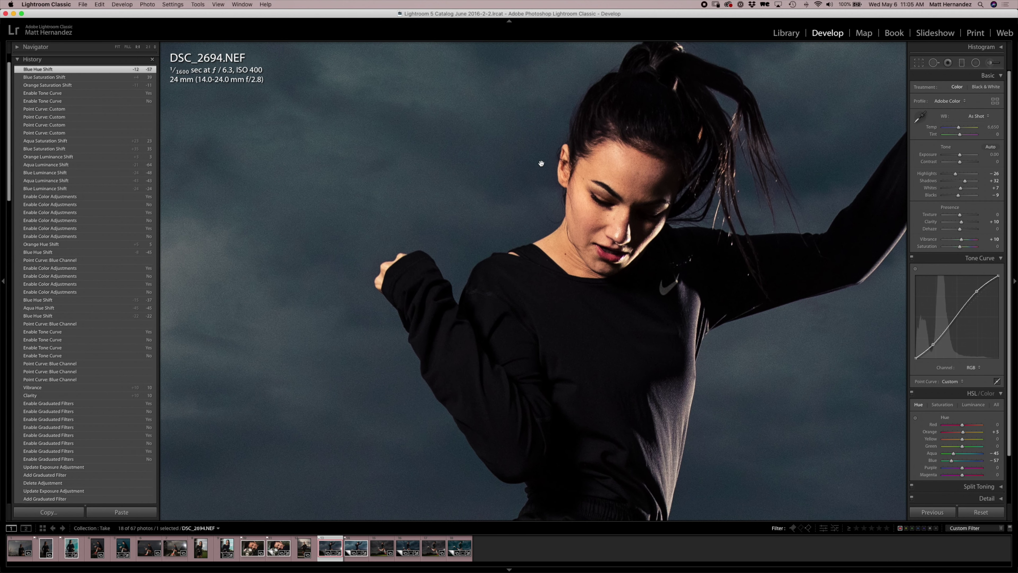
click(577, 240)
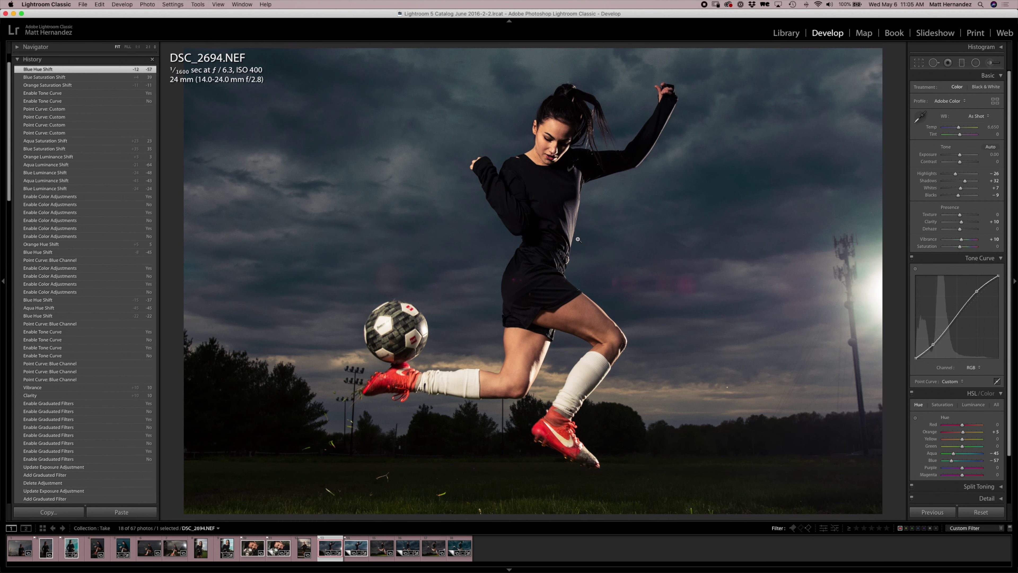
click(974, 404)
- Darken the Blue luminance to -65 and check it against the before view
drag(953, 461, 950, 462)
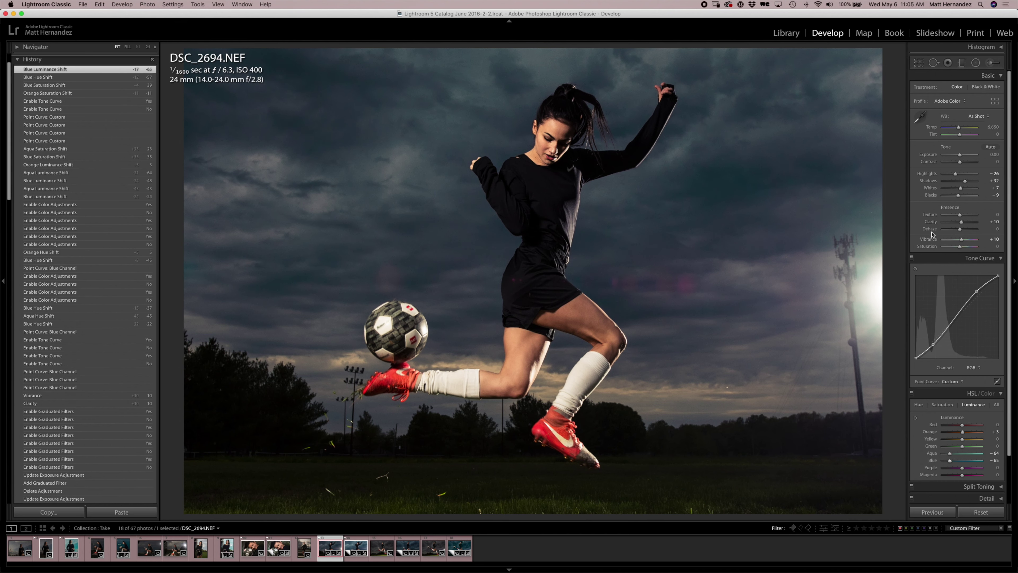
key(backslash)
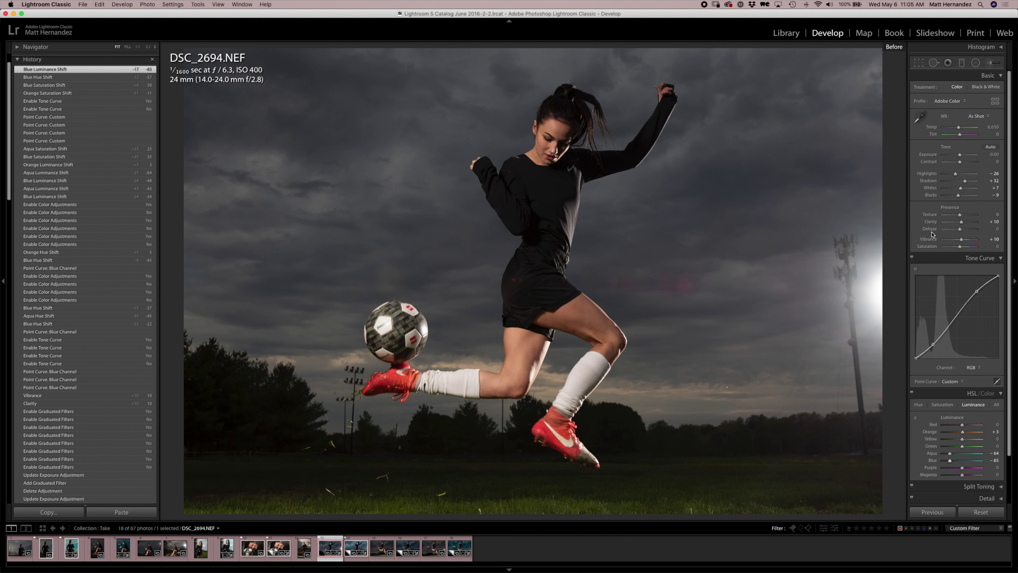
key(backslash)
key(backslash)
key(backslash)
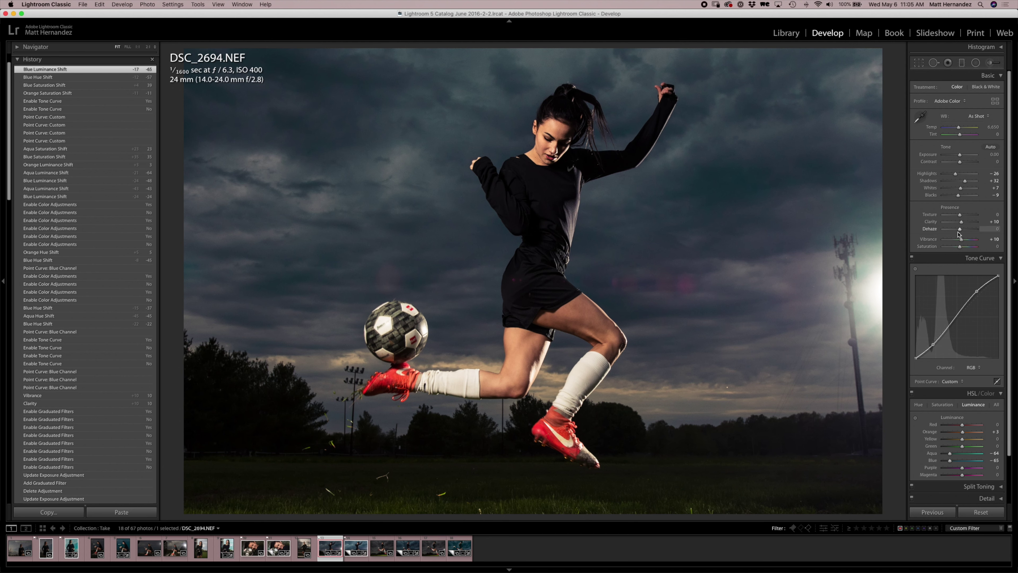
- Try stronger dehaze and Contrast -30, undo them, and settle on Dehaze -5
mouse_move(960, 230)
mouse_down()
mouse_move(951, 230)
mouse_move(969, 230)
mouse_move(959, 230)
mouse_up()
key(super+z)
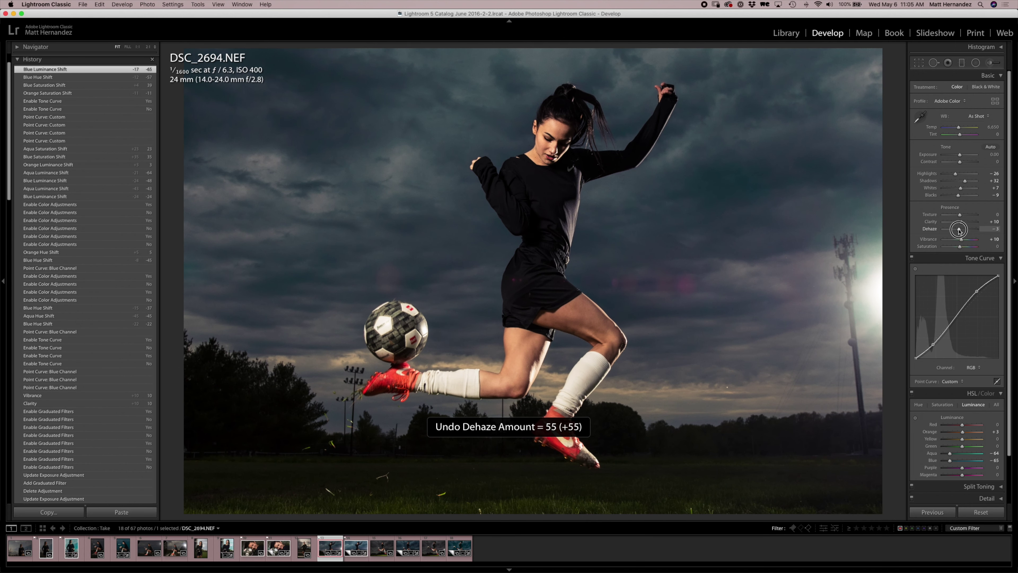
drag(959, 230, 959, 230)
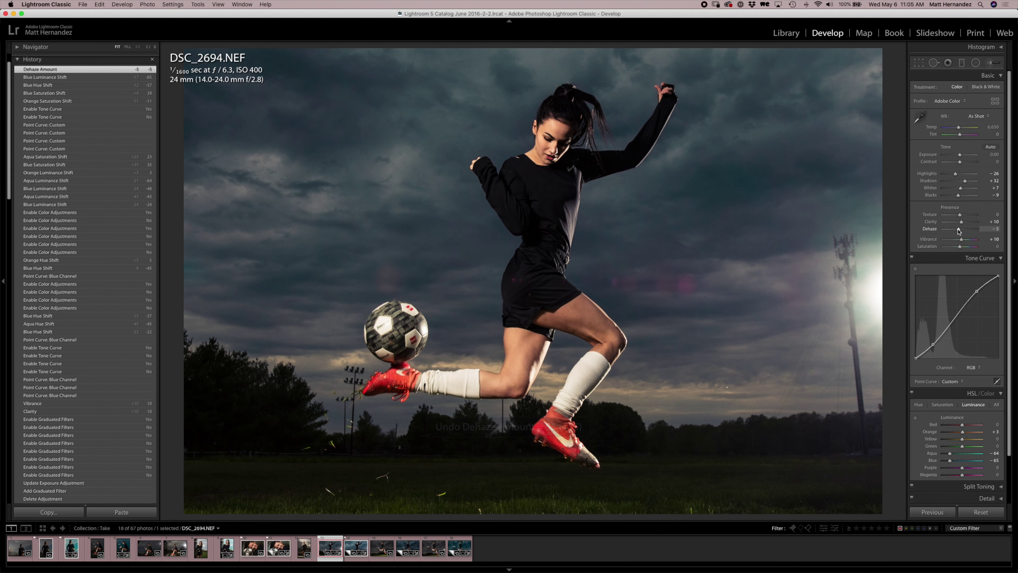
key(super+z)
drag(961, 164, 955, 166)
key(super+z)
drag(960, 230, 958, 231)
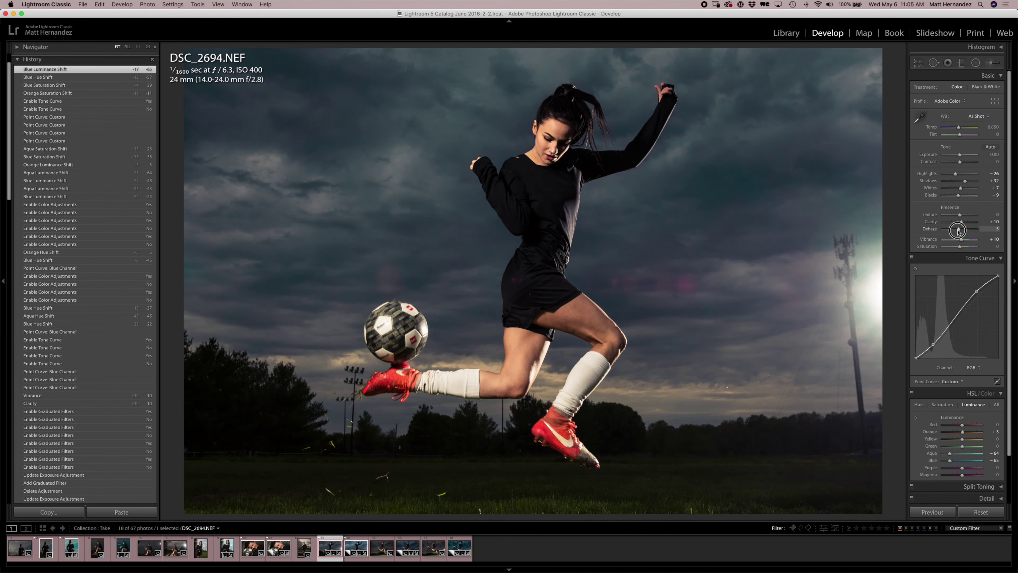
drag(958, 231, 957, 231)
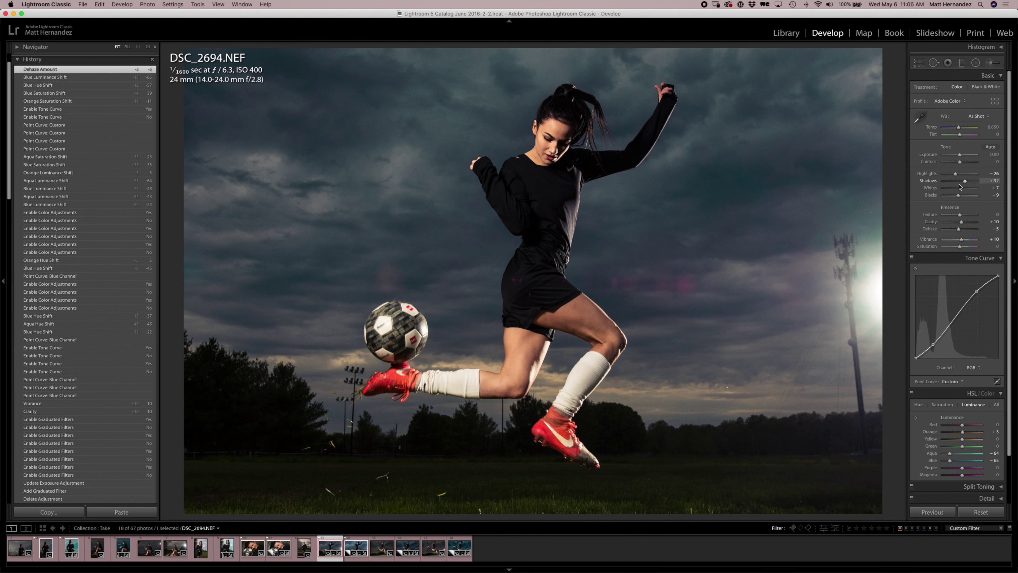
- Reset Whites to 0, lift Shadows to +34 and bring Highlights down to -35
drag(961, 188, 958, 188)
double_click(933, 187)
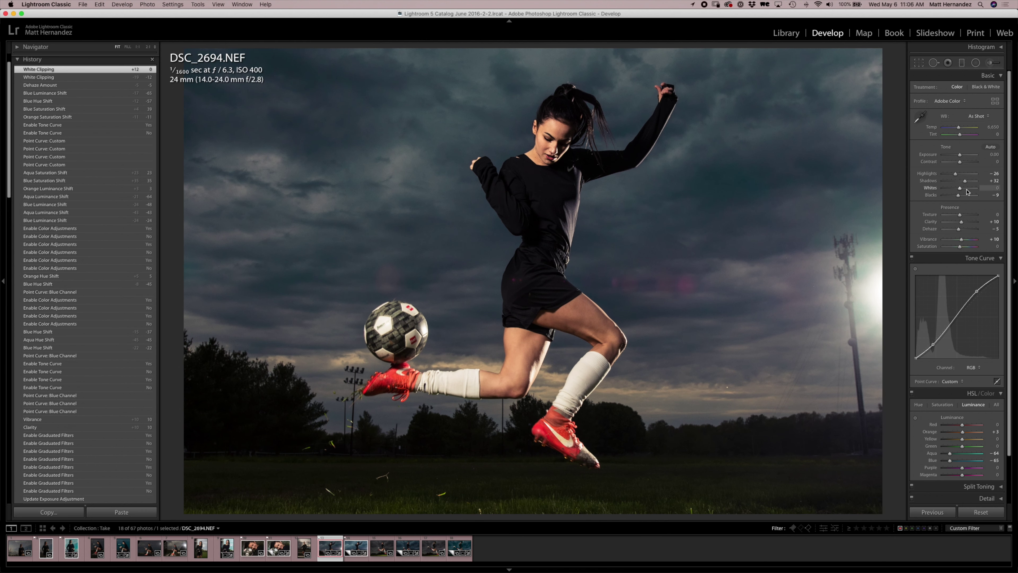
drag(966, 181, 955, 176)
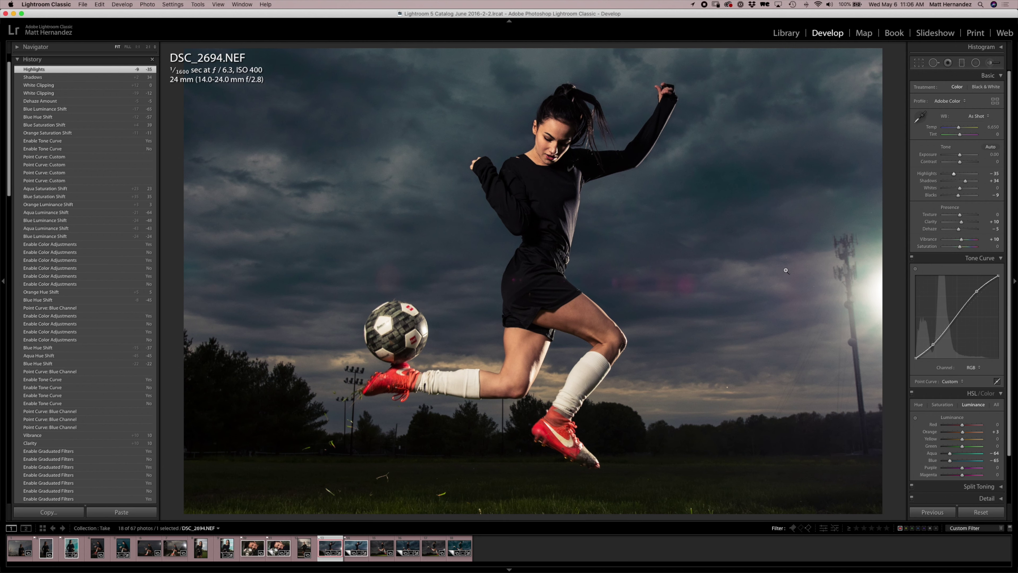
click(638, 229)
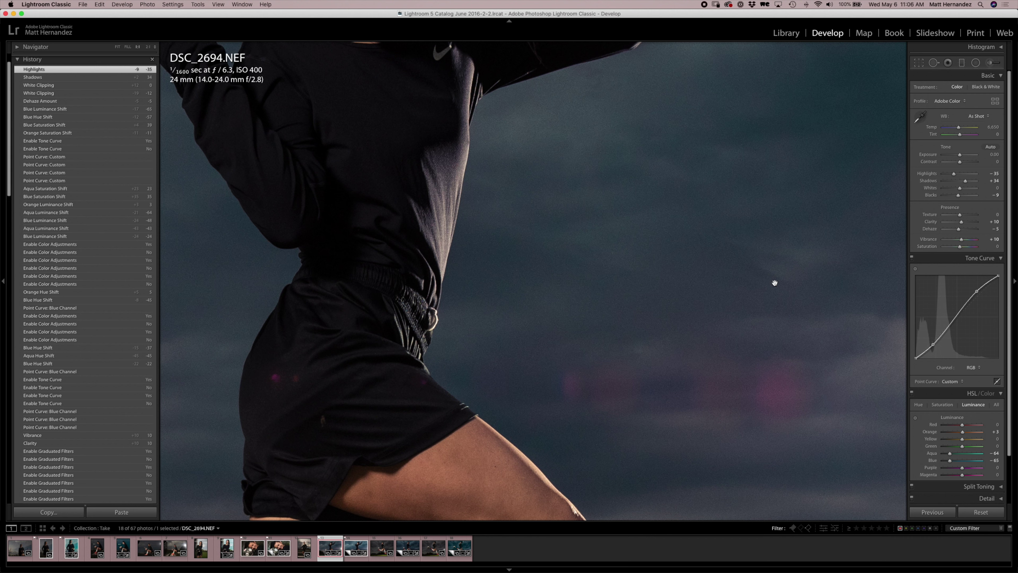
- In the Detail panel, drop the Sharpening Amount from 40 to 0
scroll(978, 441, down, 5)
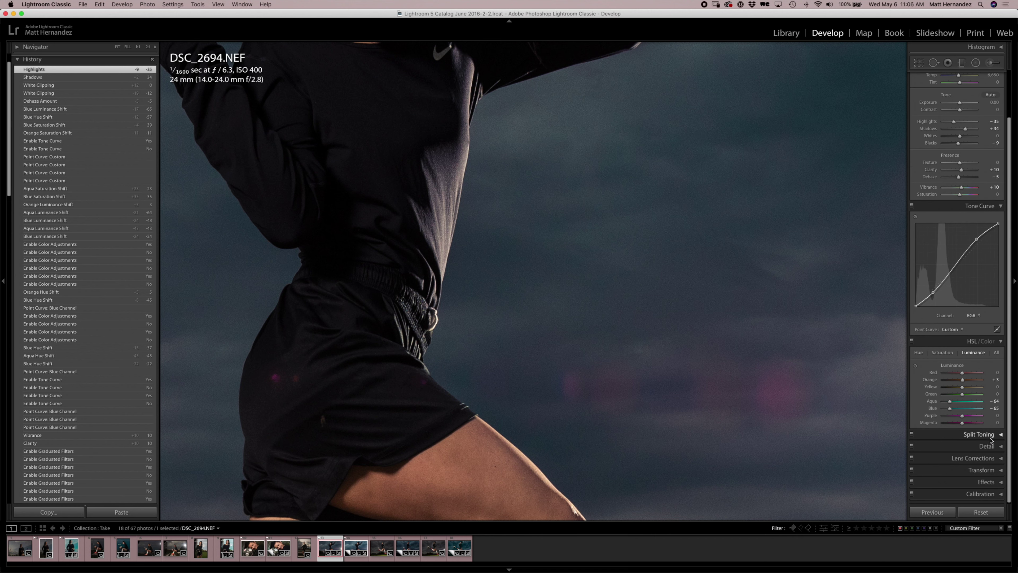
click(1002, 342)
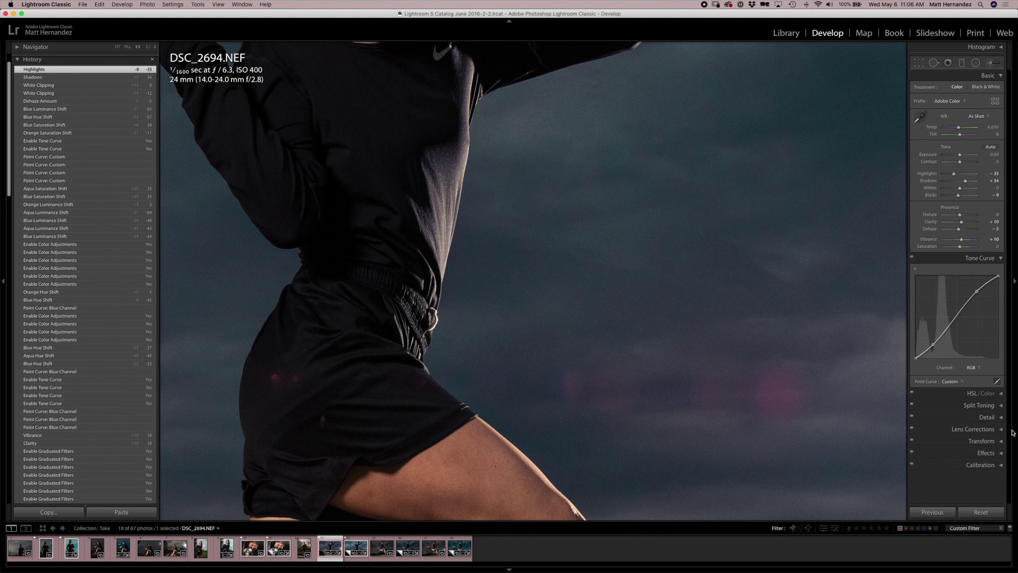
click(1002, 417)
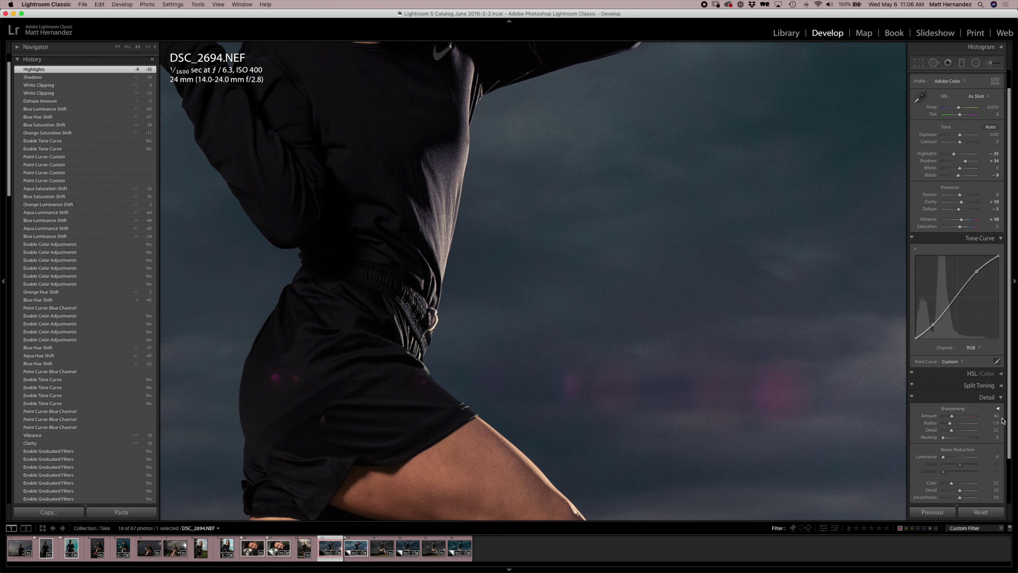
scroll(969, 421, down, 2)
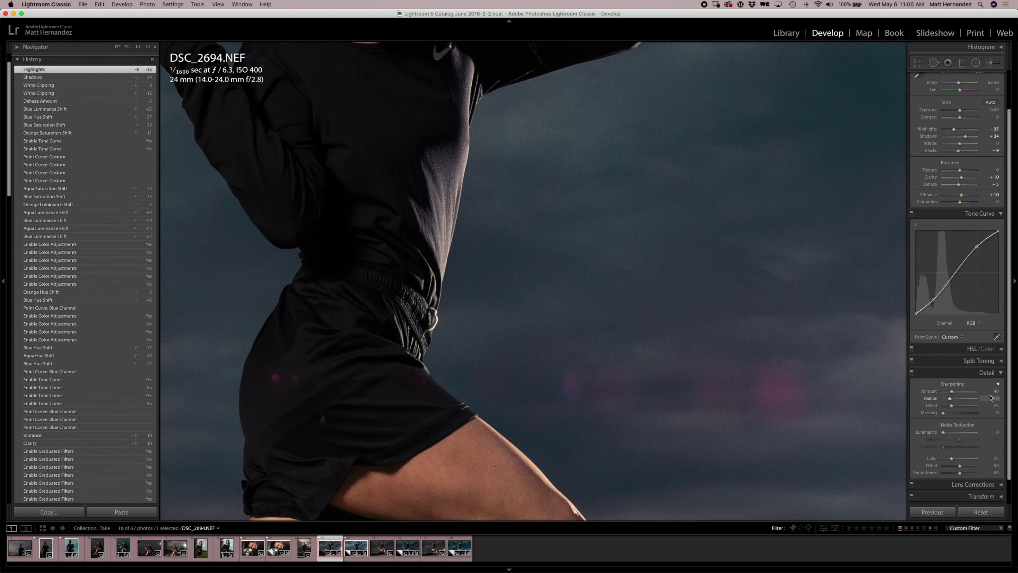
drag(953, 392, 894, 391)
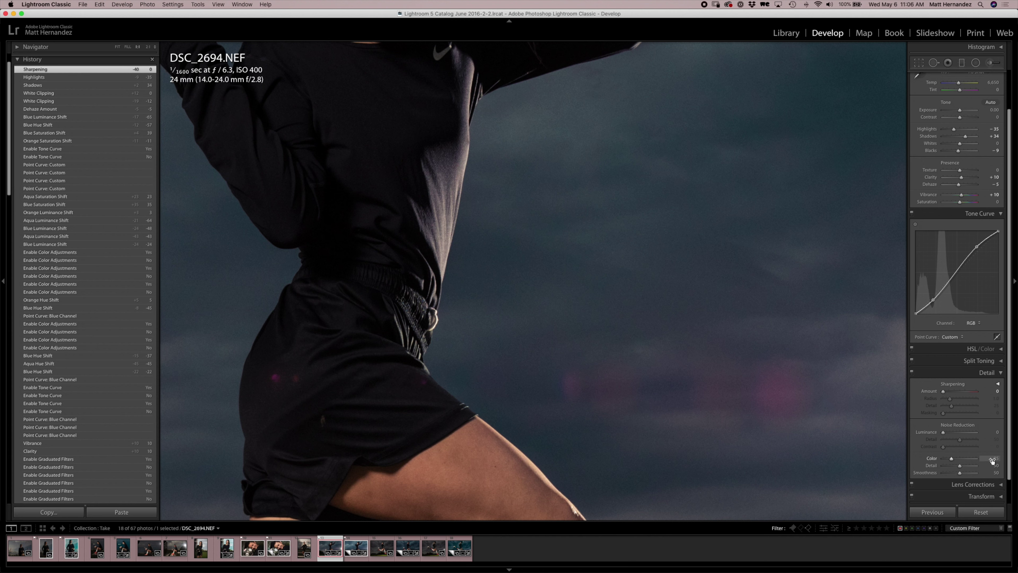
click(998, 375)
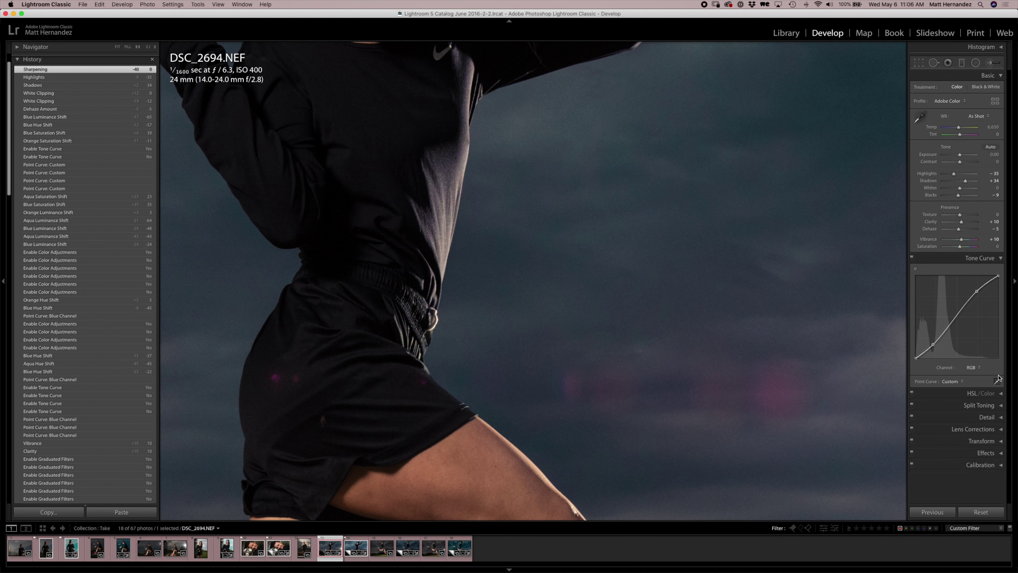
- Enable Remove Chromatic Aberration and Nikon lens profile corrections in Lens Corrections
click(1001, 429)
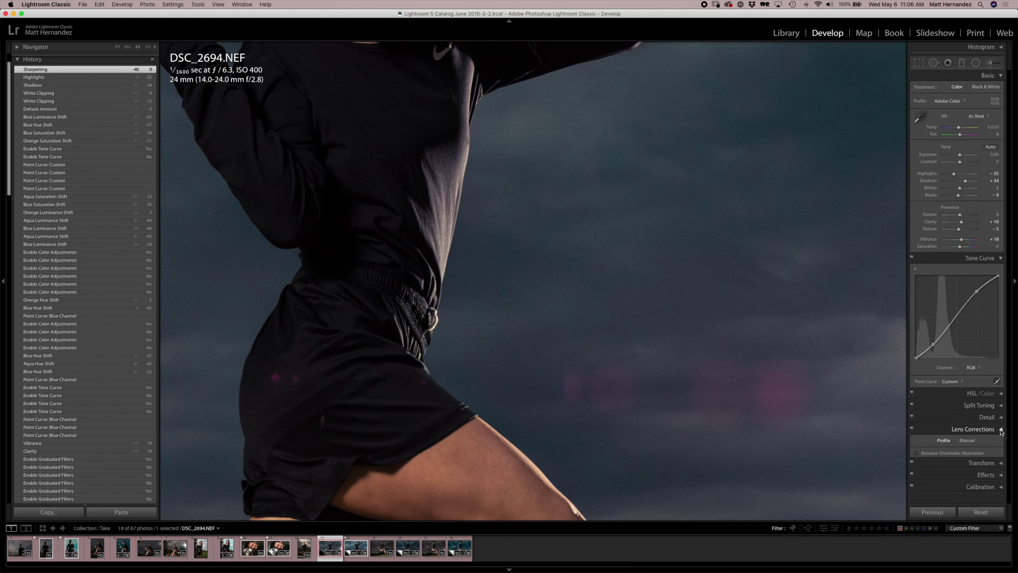
click(915, 397)
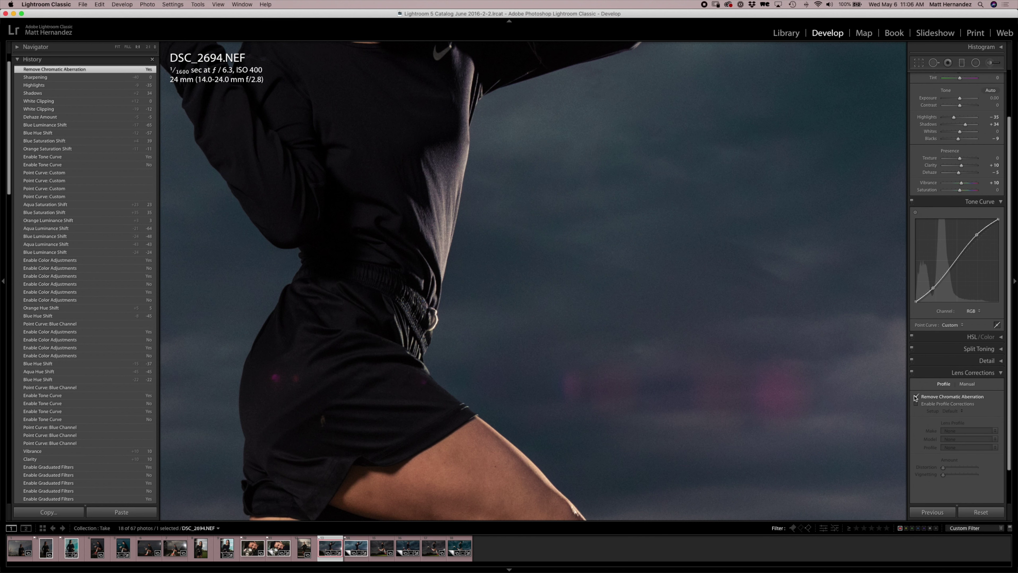
click(917, 404)
click(634, 256)
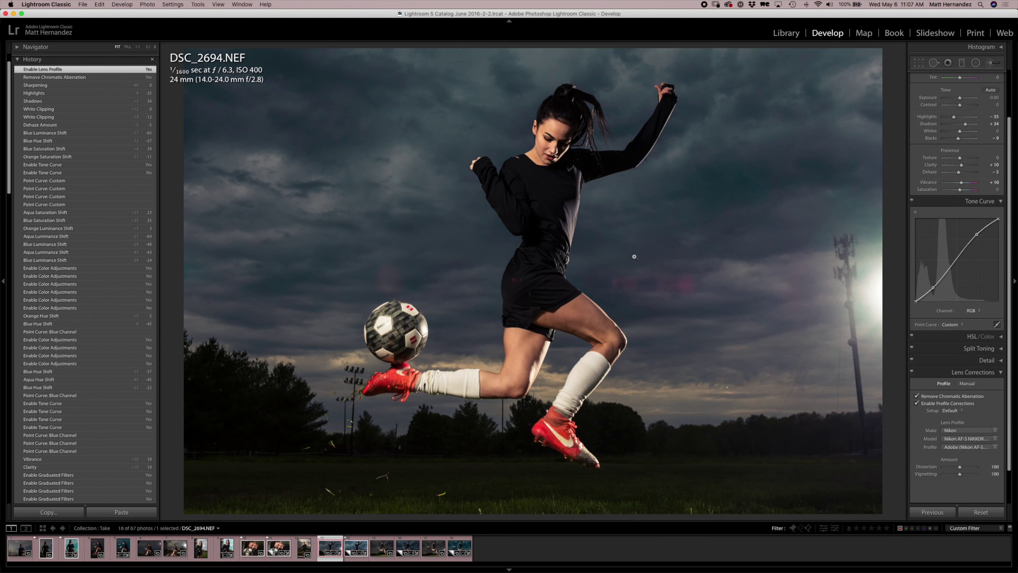
- Compare the photo before and after lens corrections using History, keeping the corrected version
click(43, 87)
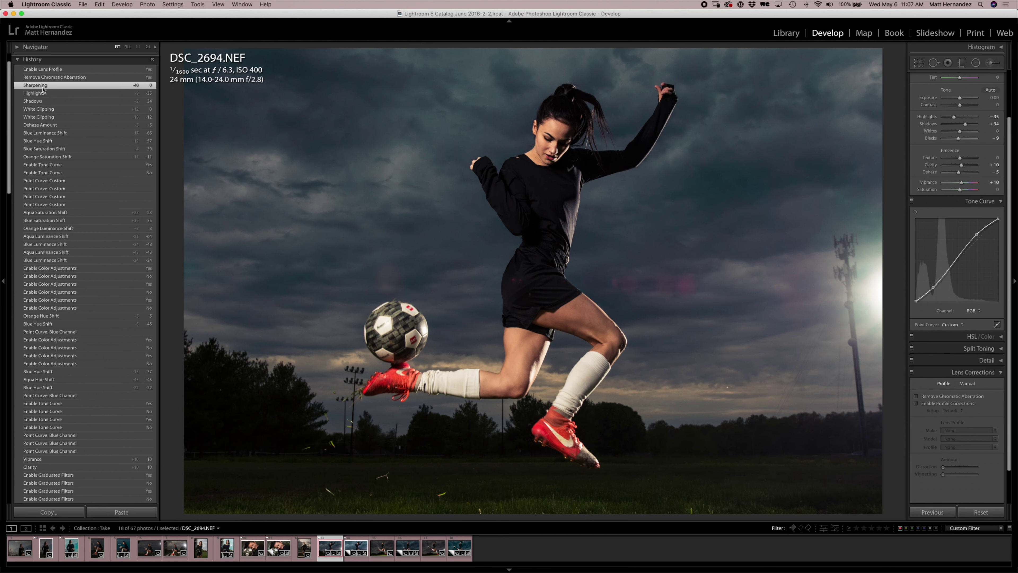
click(48, 70)
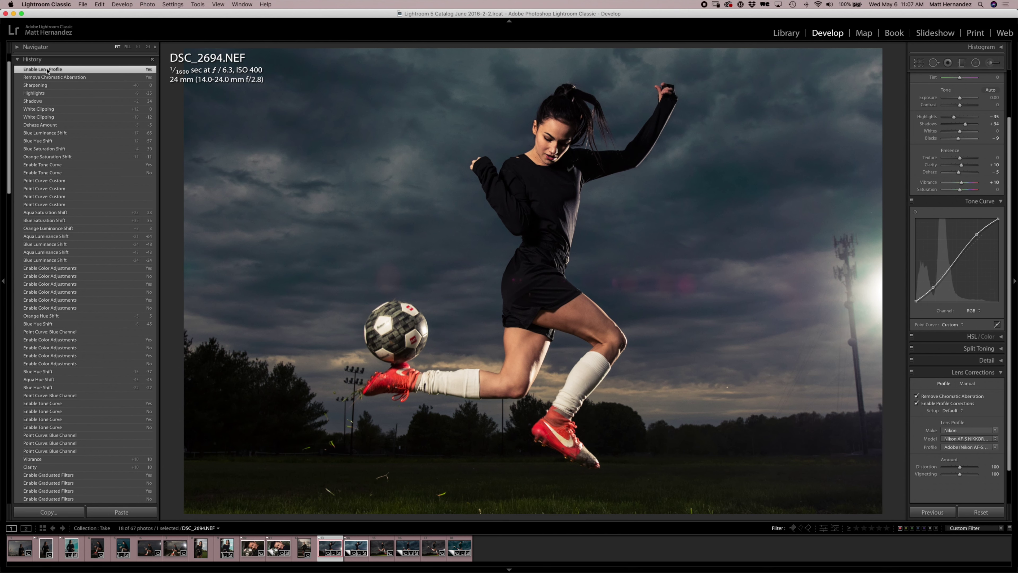
click(47, 87)
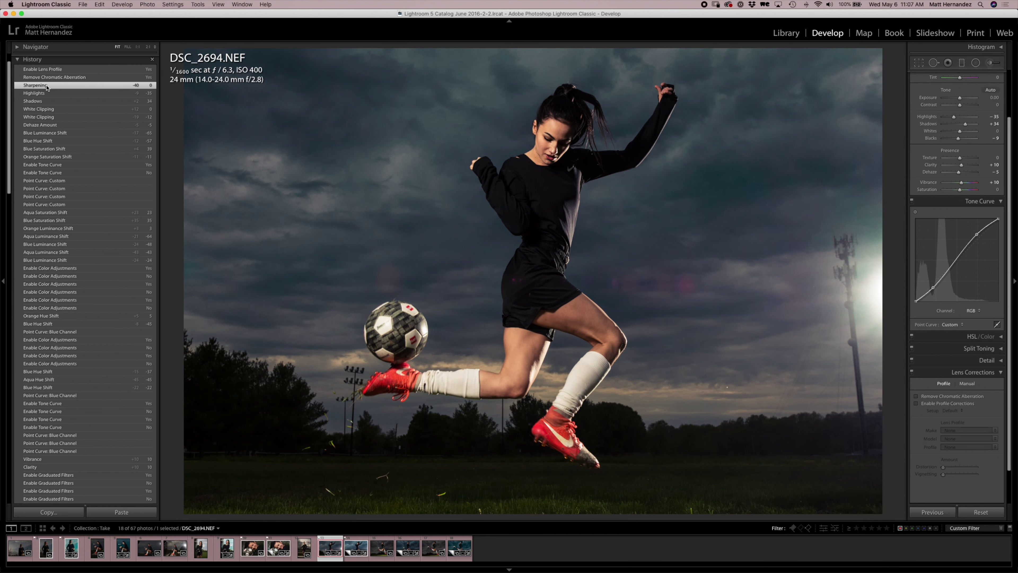
click(48, 71)
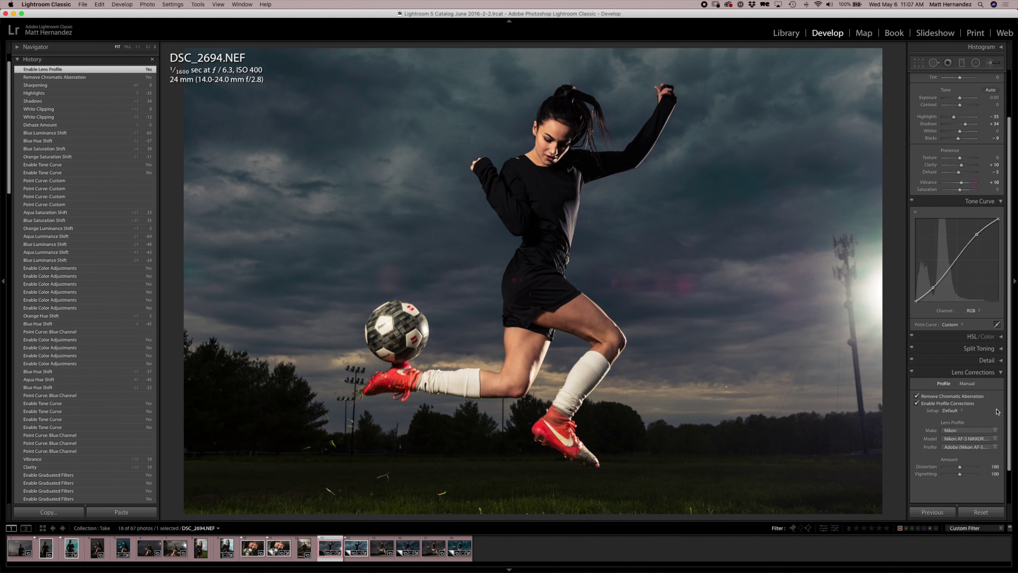
click(1001, 373)
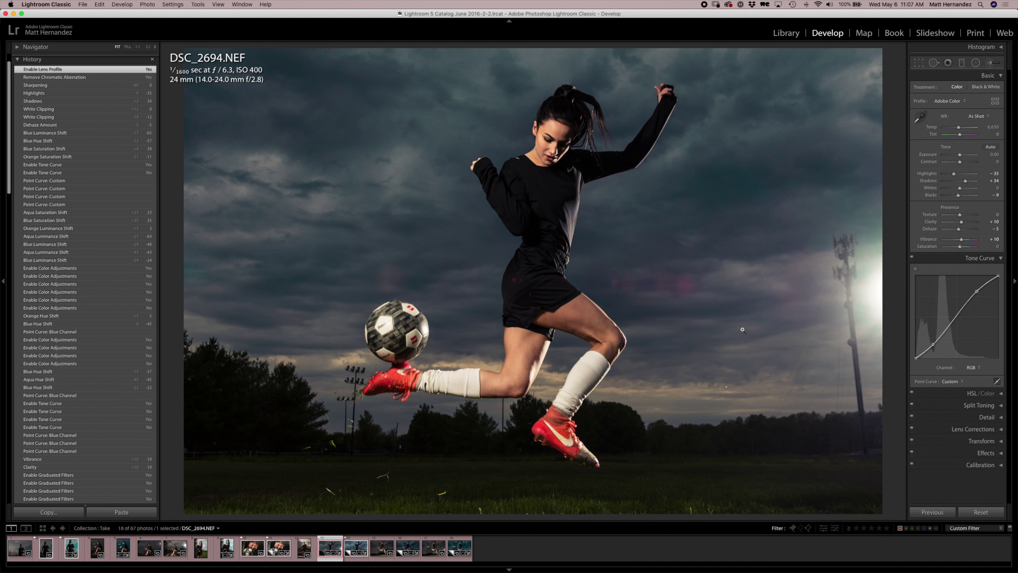
click(665, 295)
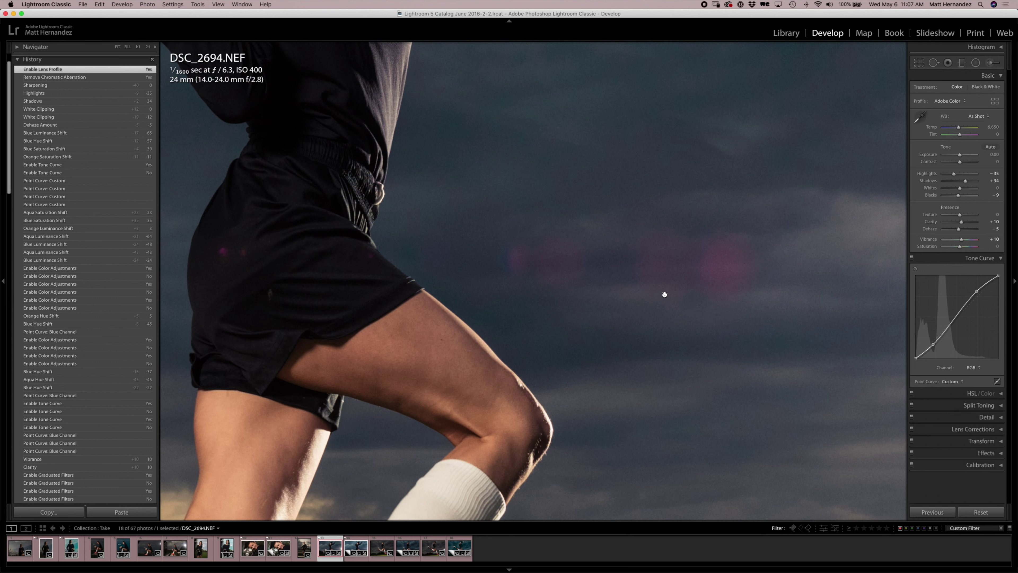
- Pan the 1:1 view to the sky and ready the Spot Removal heal brush at size 25
drag(723, 316, 656, 315)
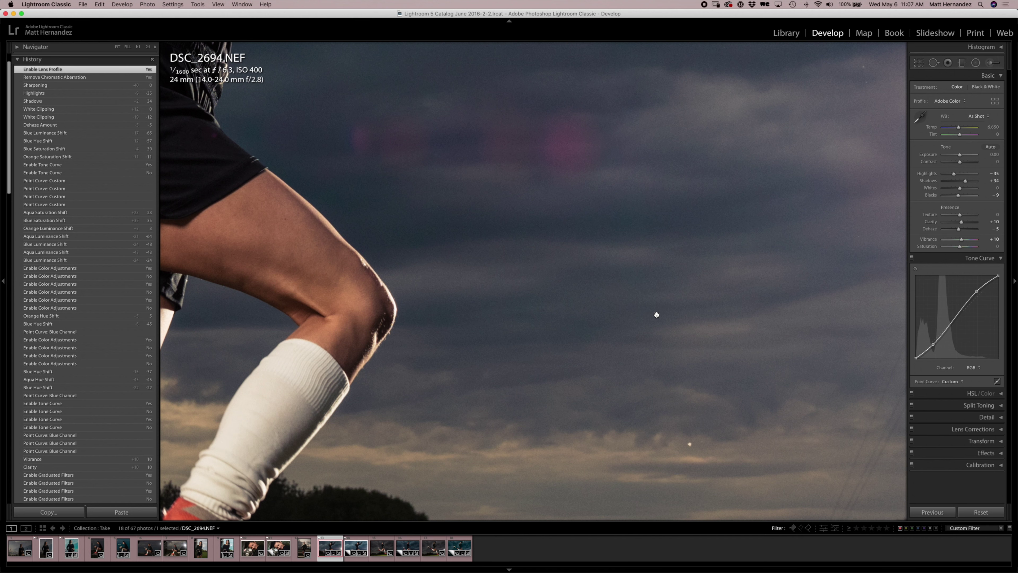
click(933, 63)
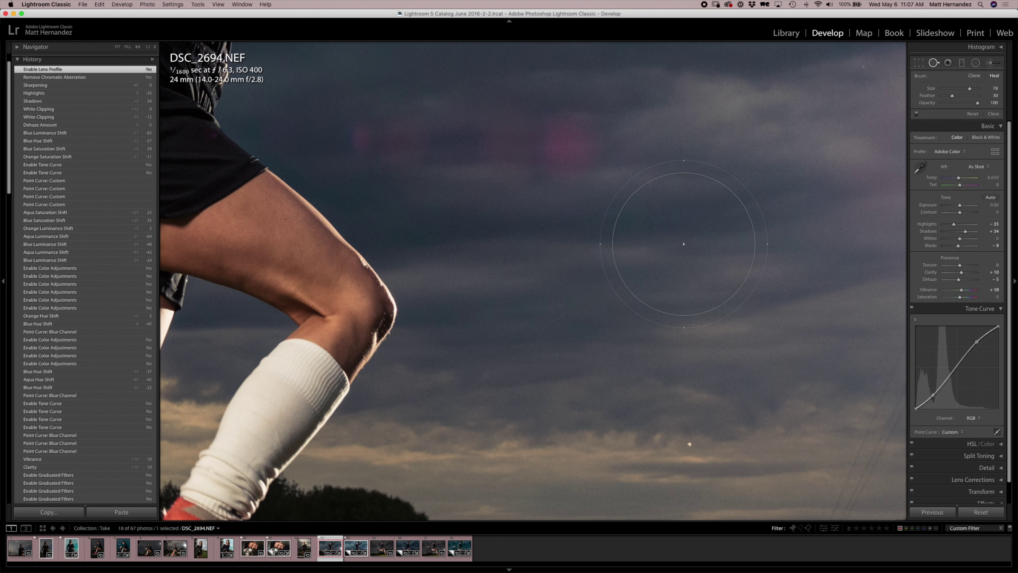
scroll(684, 244, down, 5)
scroll(684, 244, down, 1)
scroll(683, 244, down, 6)
scroll(684, 244, down, 10)
scroll(684, 244, up, 3)
scroll(684, 244, up, 2)
- Heal specks in the lower and top-right sky and soften the heal spot's feather
click(689, 444)
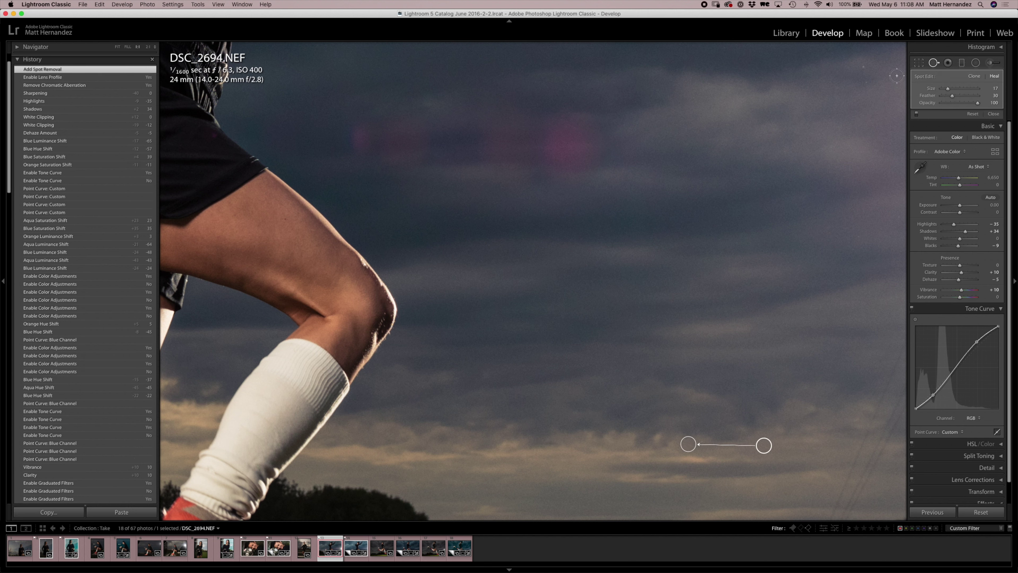
click(870, 83)
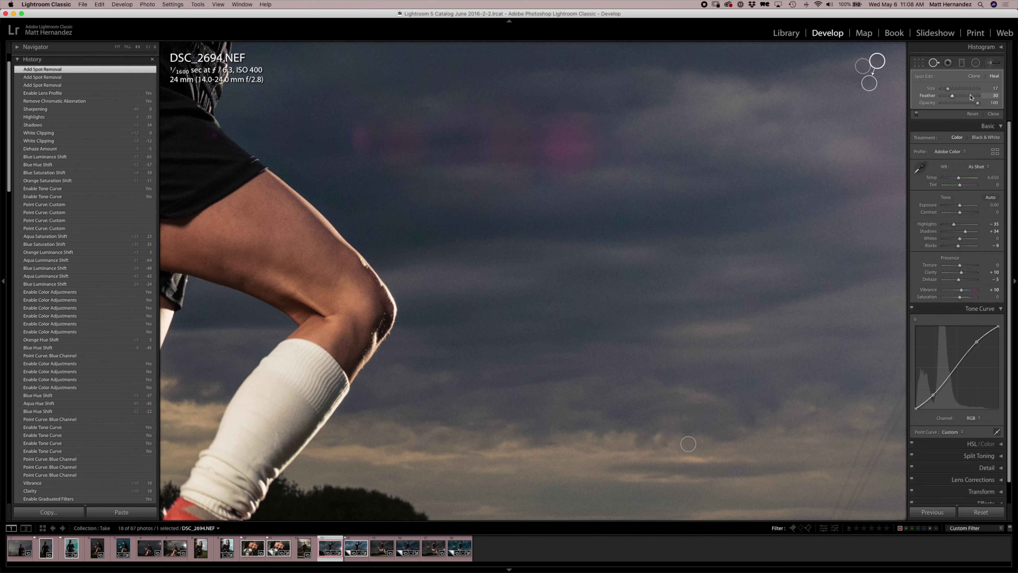
drag(952, 96, 958, 95)
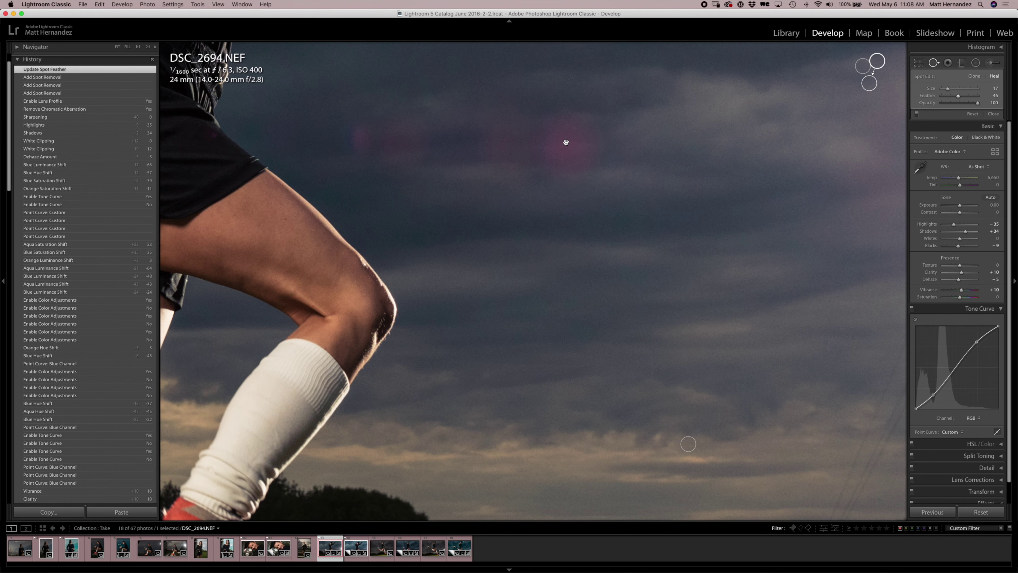
- Paint an elongated heal stroke over the pink lens flare streak in the sky
key(z)
mouse_move(648, 212)
mouse_down()
mouse_move(546, 242)
mouse_move(625, 260)
mouse_up()
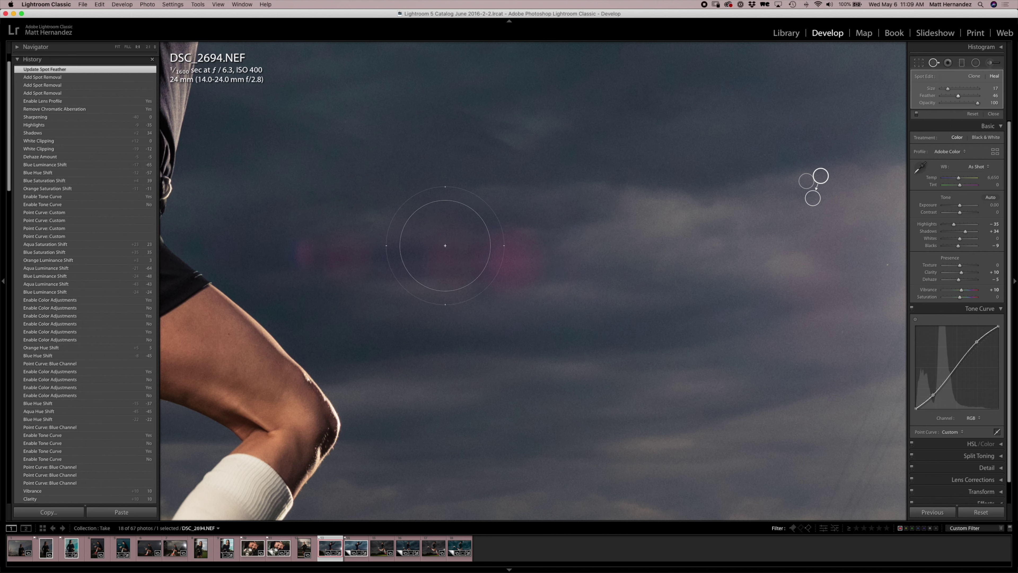
drag(524, 250, 332, 249)
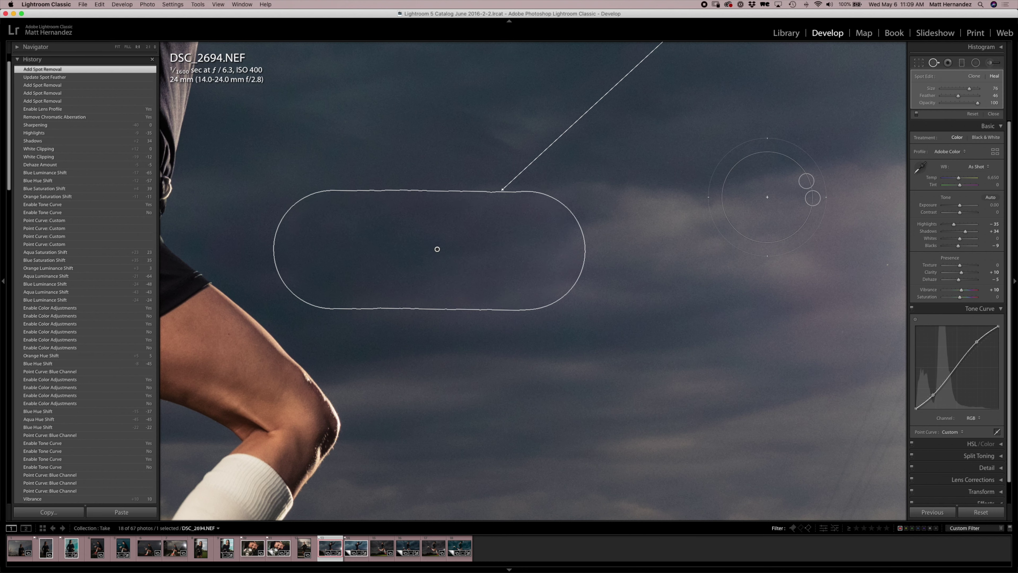
mouse_move(675, 175)
mouse_down()
mouse_move(735, 331)
mouse_move(663, 247)
mouse_up()
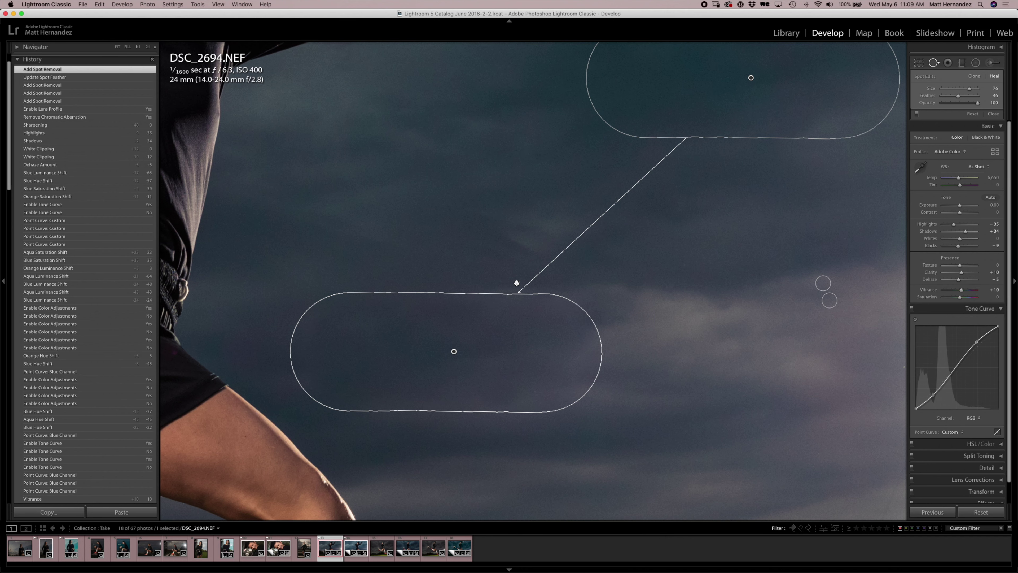
- Select the sky heal spot and move its source into the sky left of the ball
key(z)
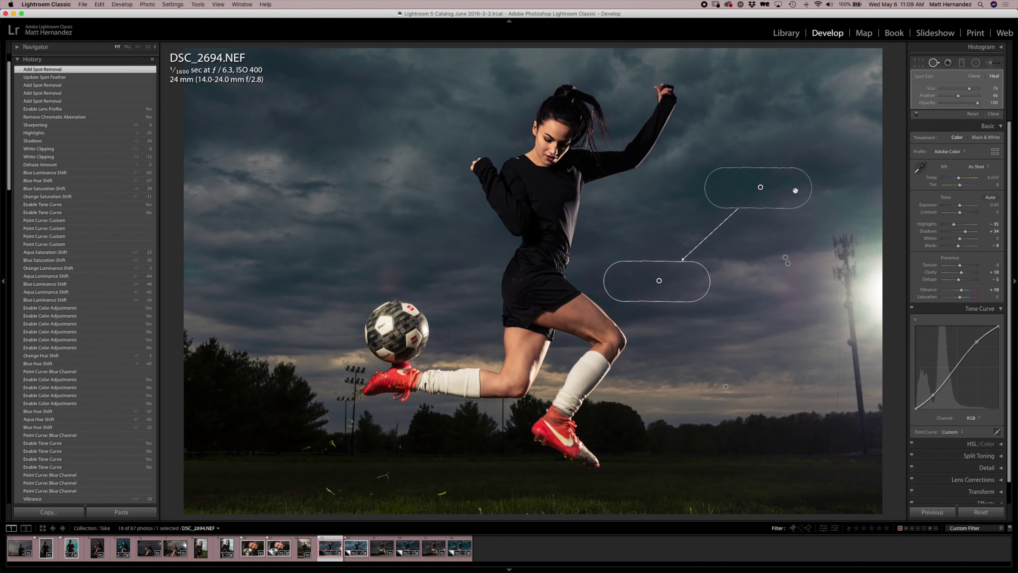
click(760, 187)
drag(761, 188, 265, 284)
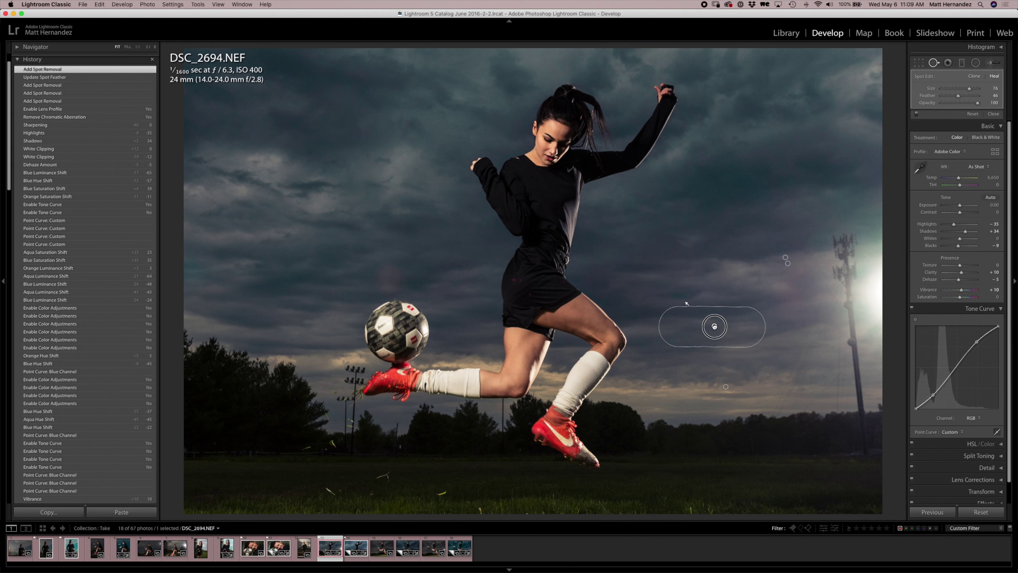
drag(714, 326, 732, 320)
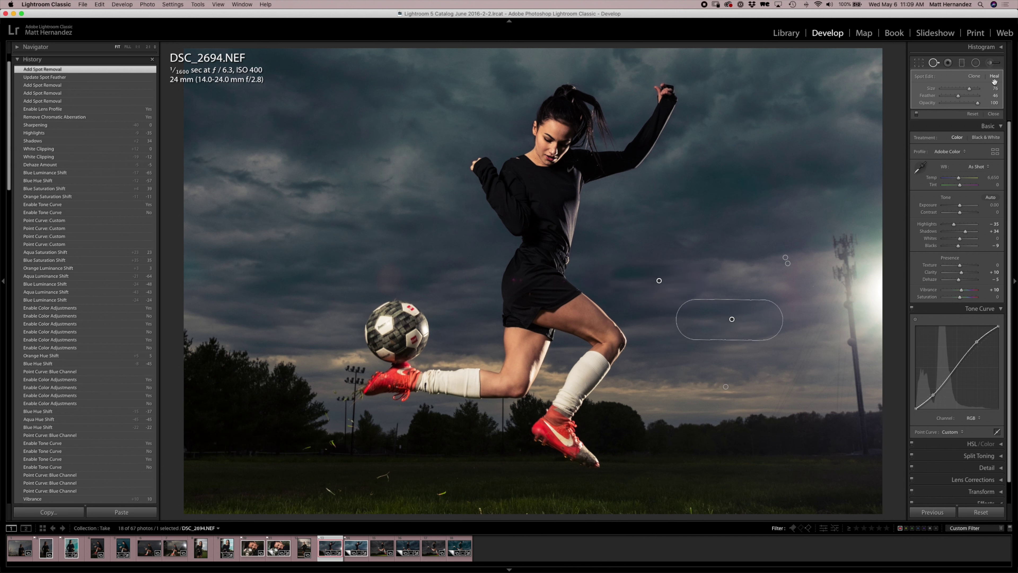
- Raise the spot Feather to 88, resample from left sky, and undo an accidental spot deletion
drag(966, 97, 971, 98)
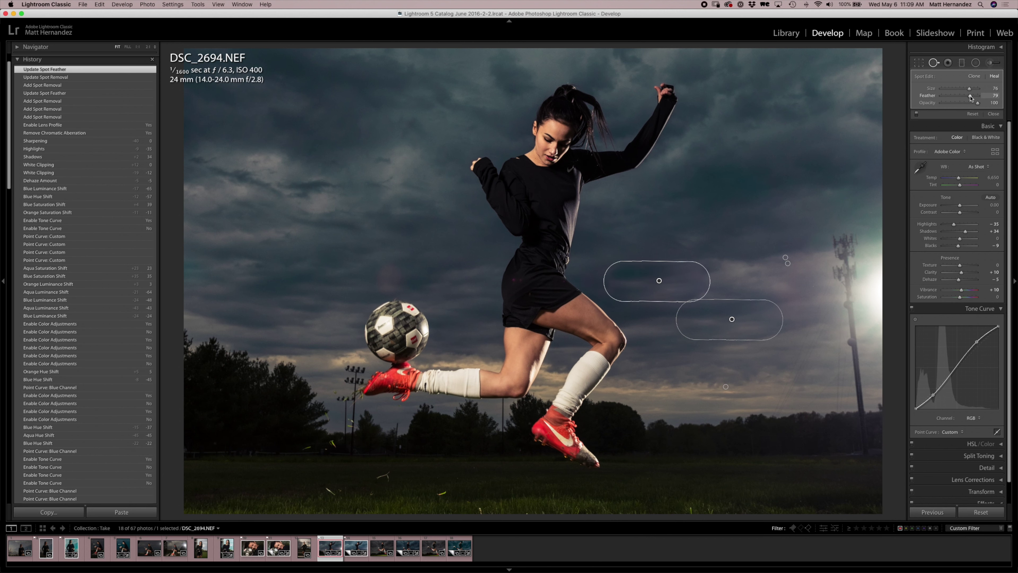
drag(971, 97, 973, 97)
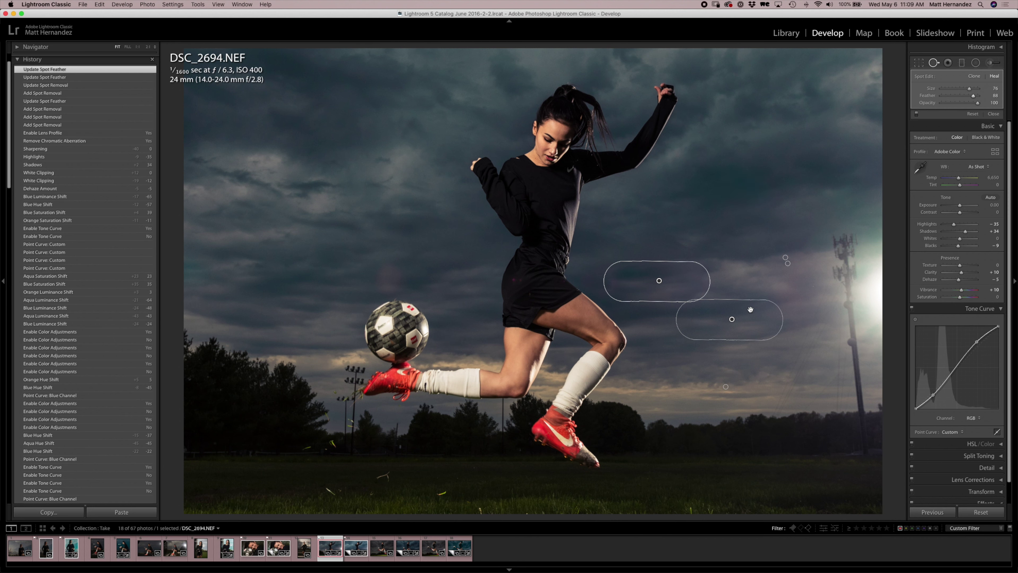
mouse_move(721, 322)
mouse_down()
mouse_move(307, 319)
mouse_move(306, 261)
mouse_up()
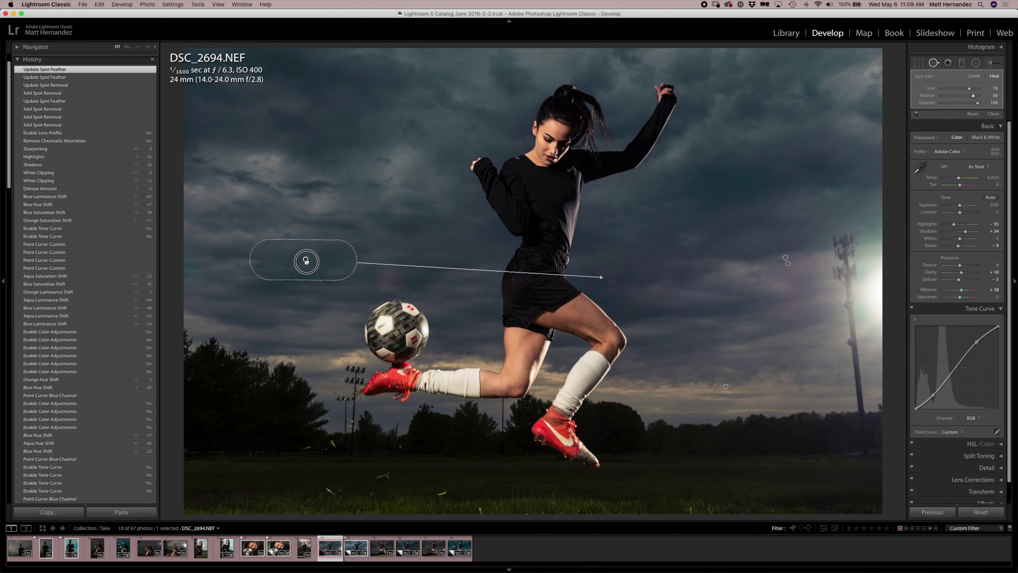
drag(306, 261, 306, 261)
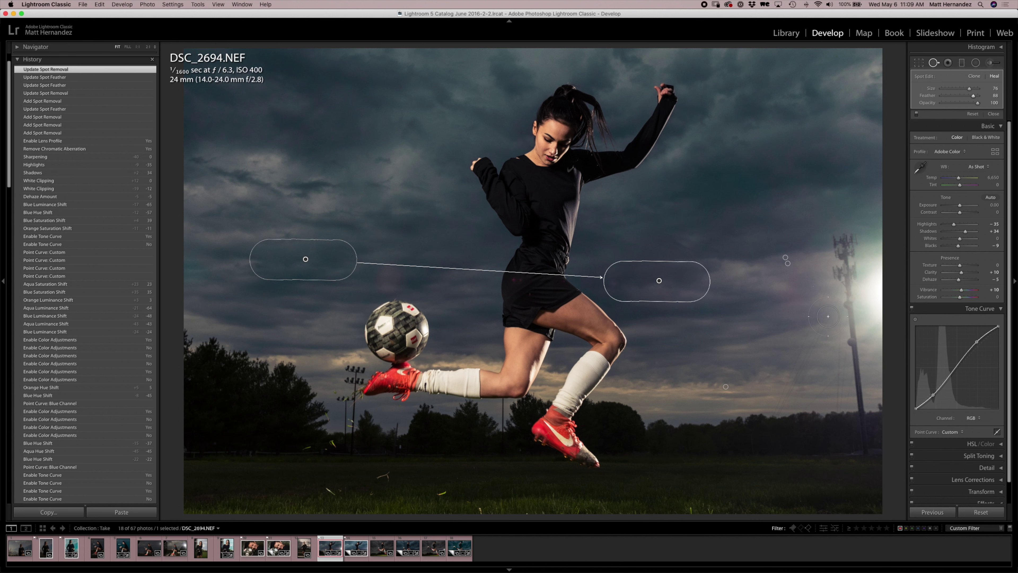
alt+click(686, 281)
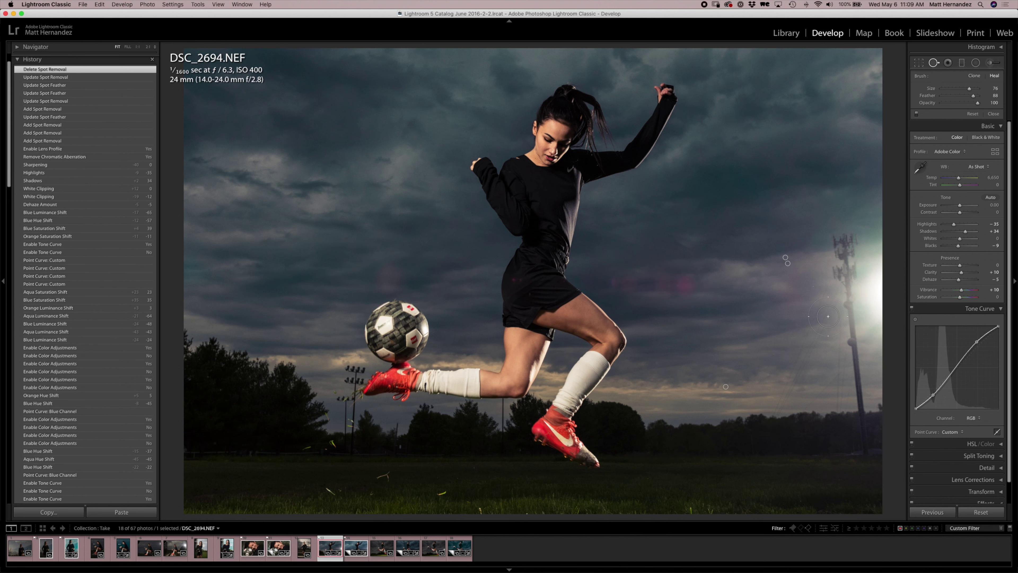
key(super+z)
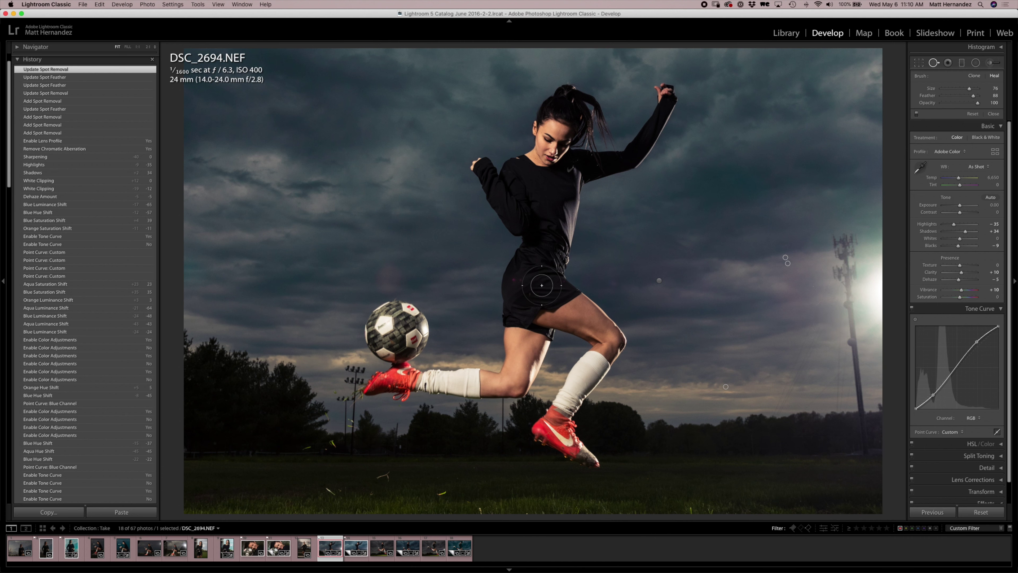
- Set Feather to 34 and heal a blemish above the ball, refining its sky source
drag(959, 97, 954, 98)
click(388, 279)
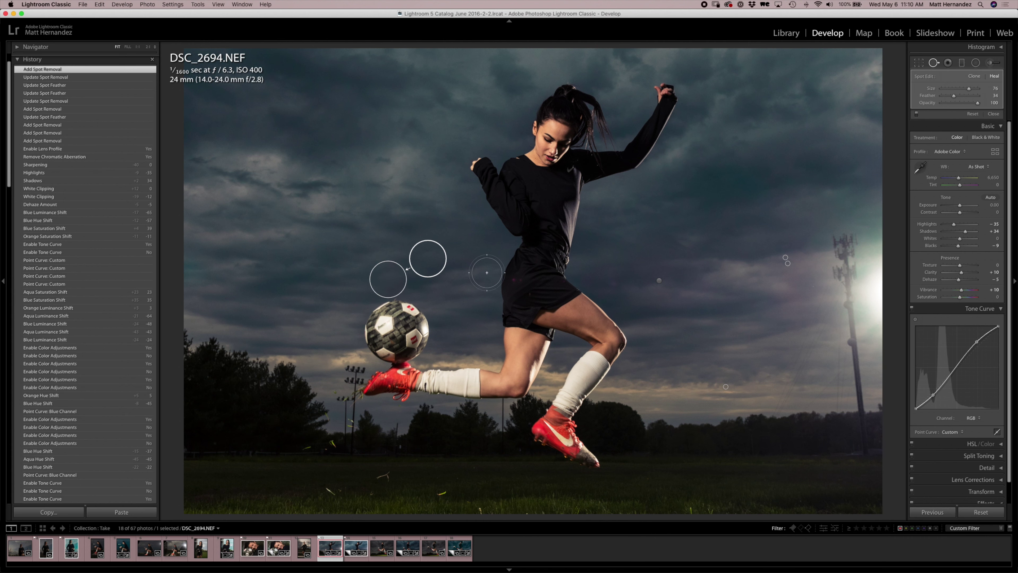
drag(441, 264, 300, 262)
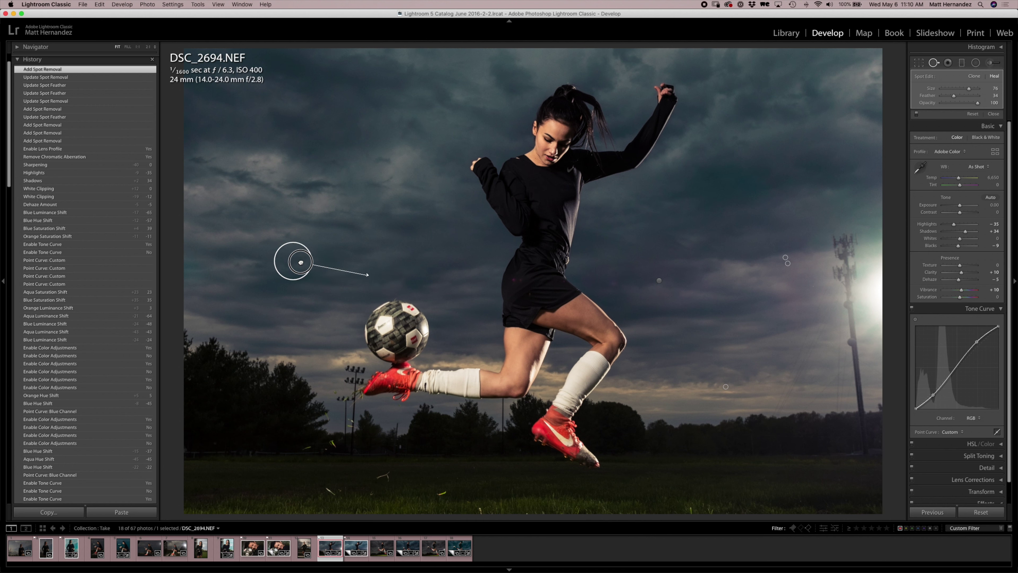
drag(301, 263, 301, 257)
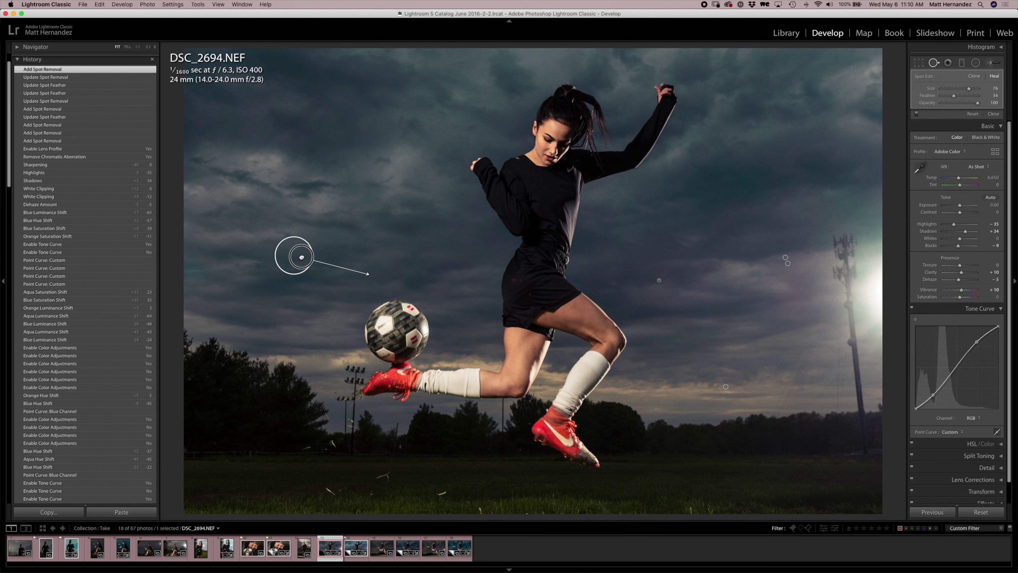
mouse_move(302, 257)
mouse_down()
mouse_move(253, 264)
mouse_move(294, 266)
mouse_up()
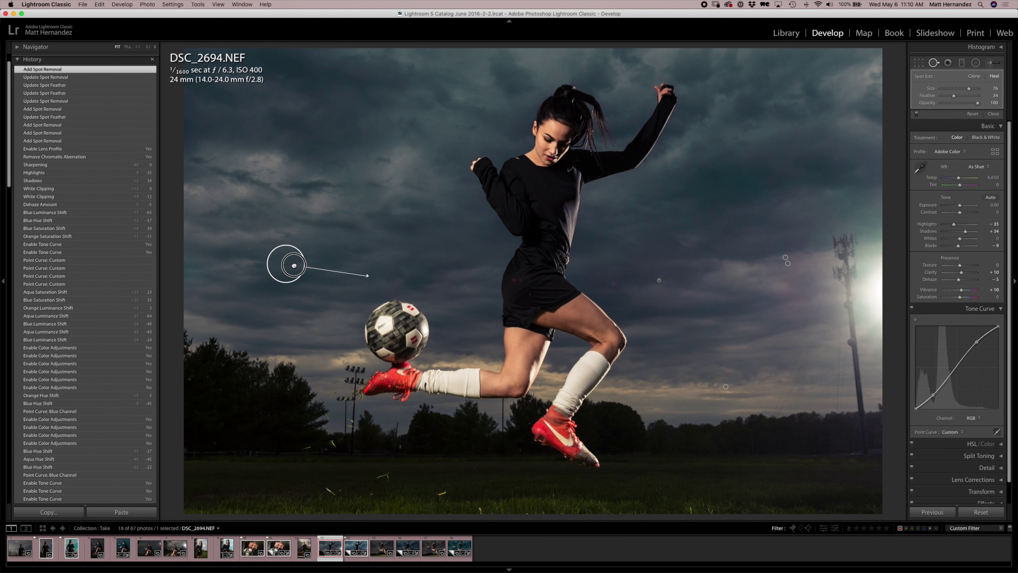
mouse_move(294, 265)
mouse_down()
mouse_move(519, 290)
mouse_move(471, 276)
mouse_move(478, 266)
mouse_up()
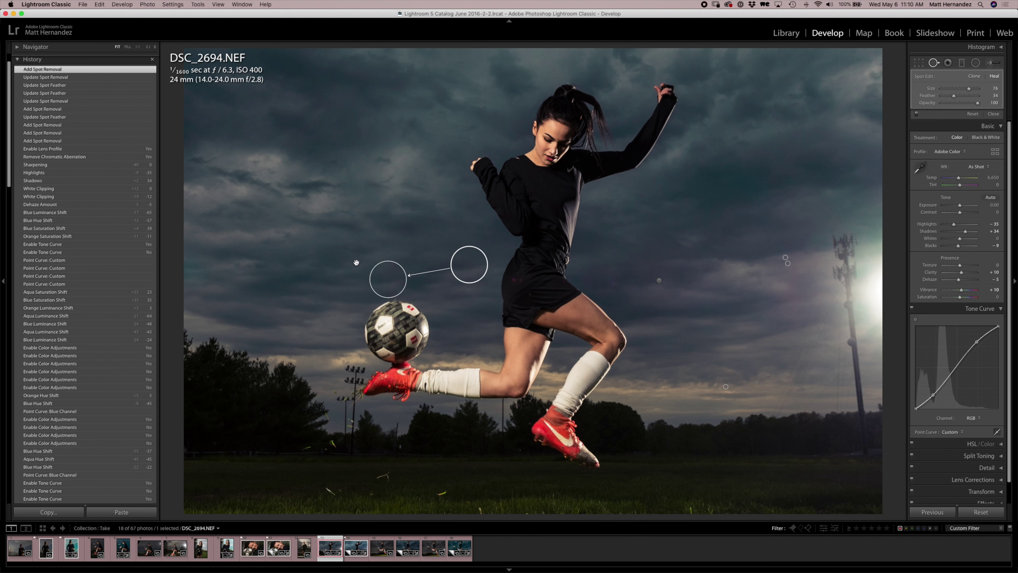
- Heal another blemish just left of it from sky further left, then finish spot removal
click(365, 271)
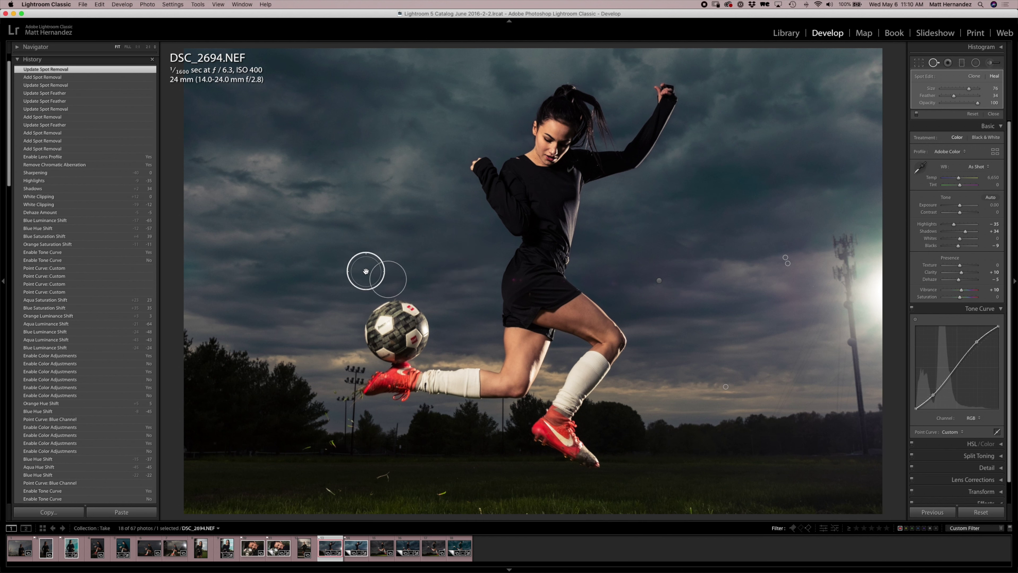
click(326, 270)
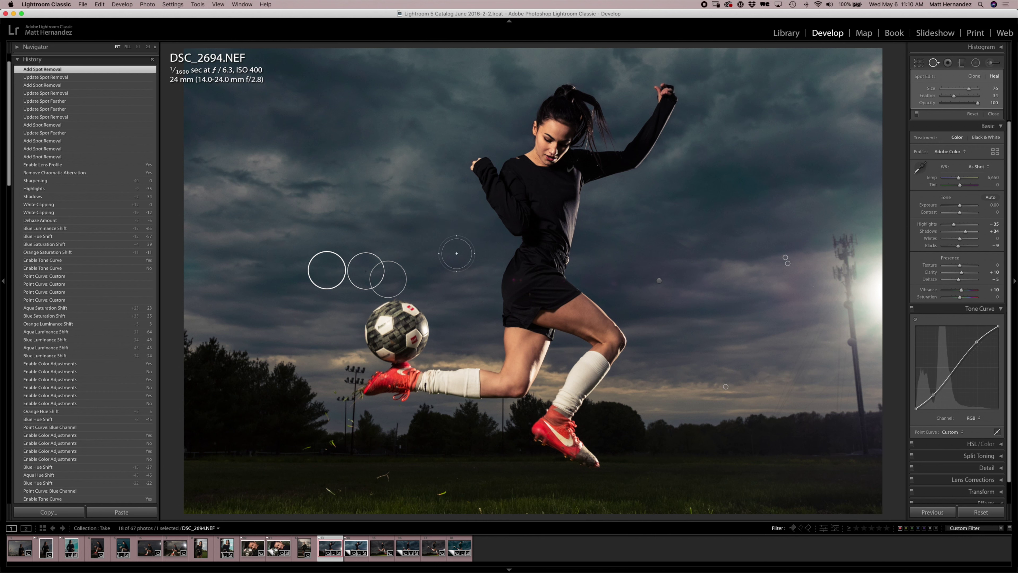
drag(329, 269, 288, 269)
key(q)
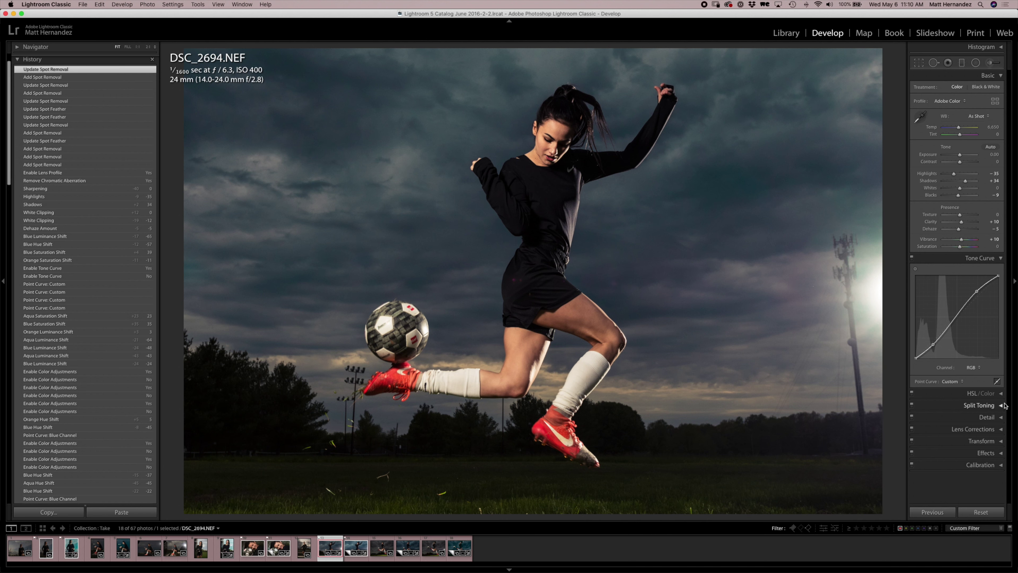
- Set Magenta saturation to -100 in HSL/Color, toggling it to compare
click(1001, 393)
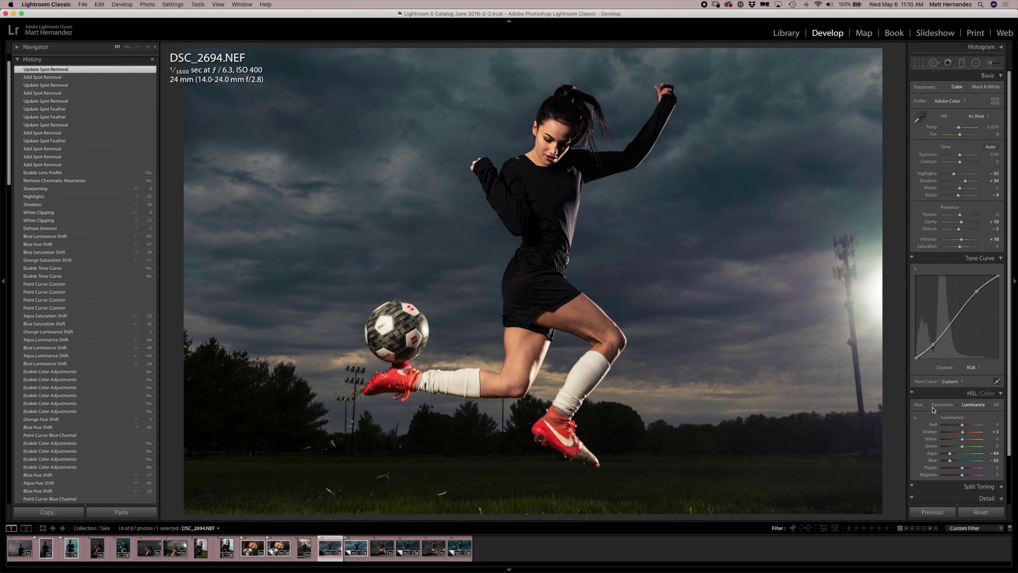
click(916, 418)
click(942, 405)
key(z)
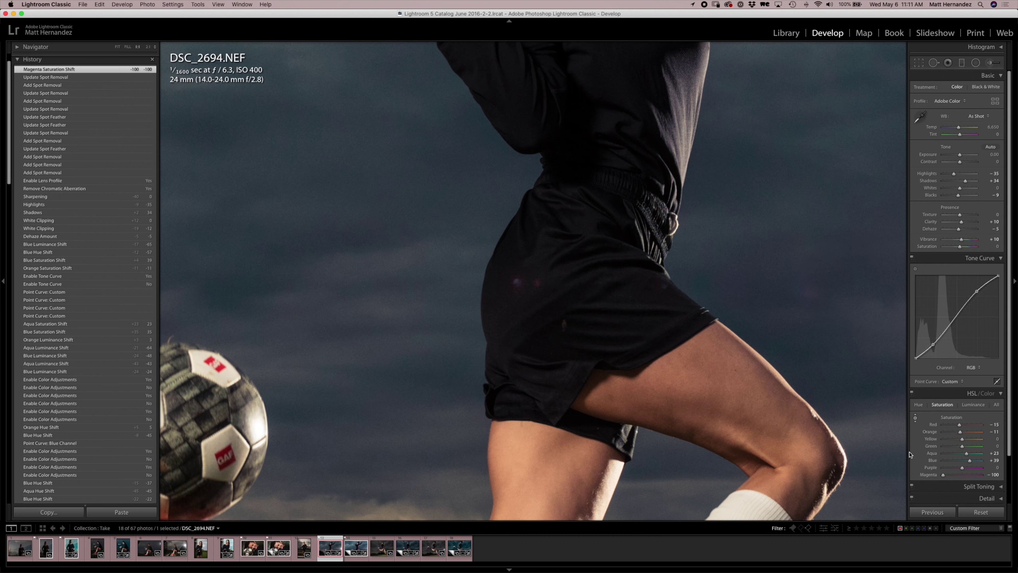
click(721, 263)
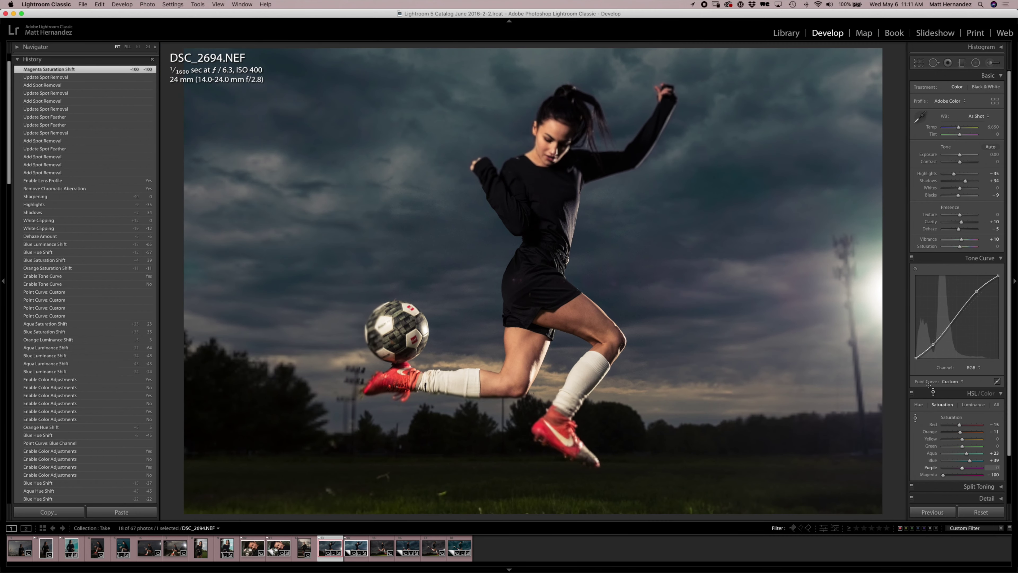
scroll(934, 465, down, 1)
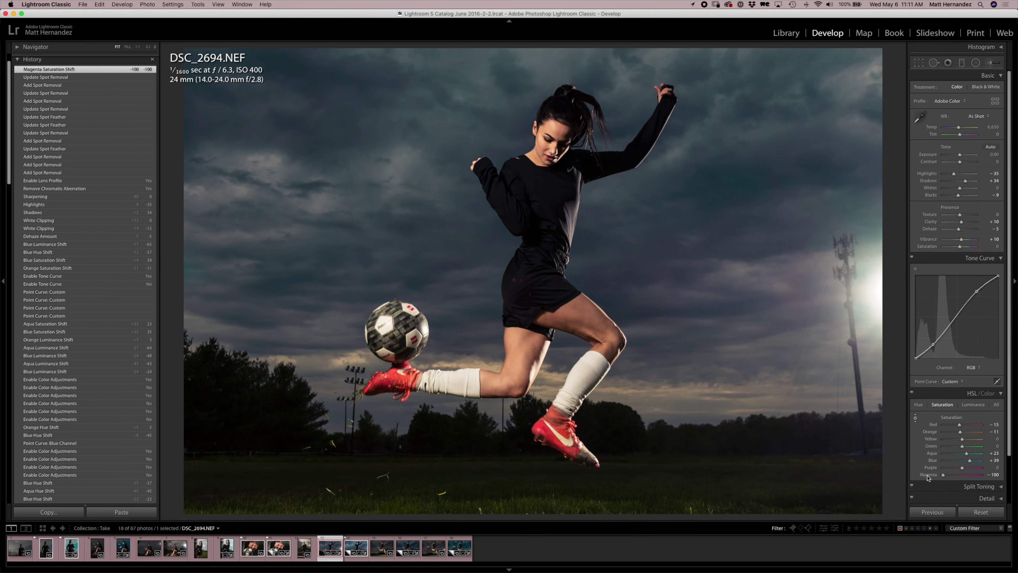
key(super+z)
key(super+shift+z)
- Lower Purple saturation, darken Purple and Magenta luminance, and shift Purple hue to -43
mouse_move(962, 467)
mouse_down()
mouse_move(945, 469)
mouse_move(952, 477)
mouse_up()
click(977, 405)
click(919, 404)
mouse_move(963, 469)
mouse_down()
mouse_move(954, 468)
mouse_move(969, 477)
mouse_move(949, 478)
mouse_move(982, 476)
mouse_move(934, 475)
mouse_move(978, 477)
mouse_move(953, 477)
mouse_up()
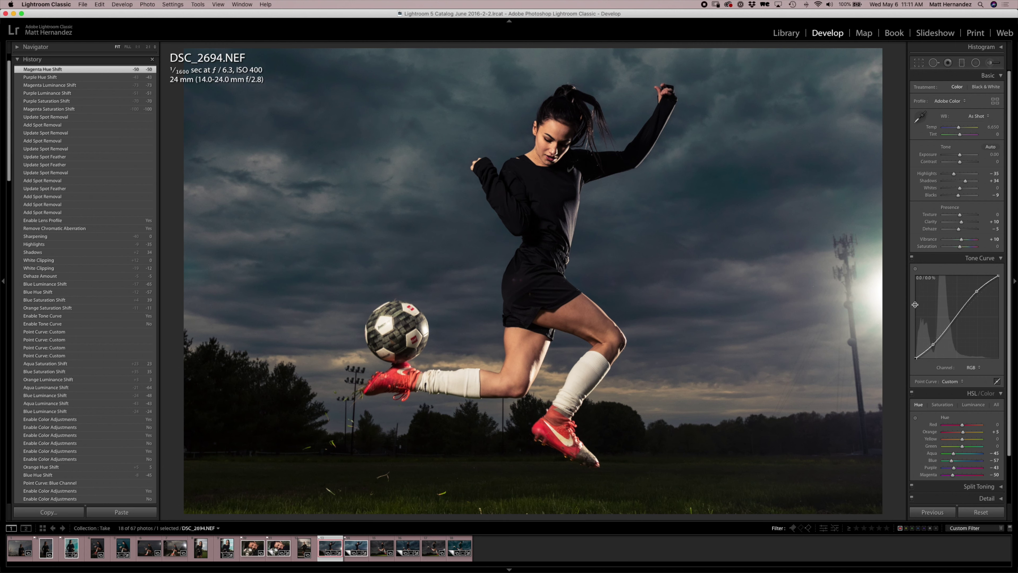
- Compare the colour edits against the original and zoom in on the shorts
key(backslash)
key(backslash)
key(backslash)
key(backslash)
click(531, 280)
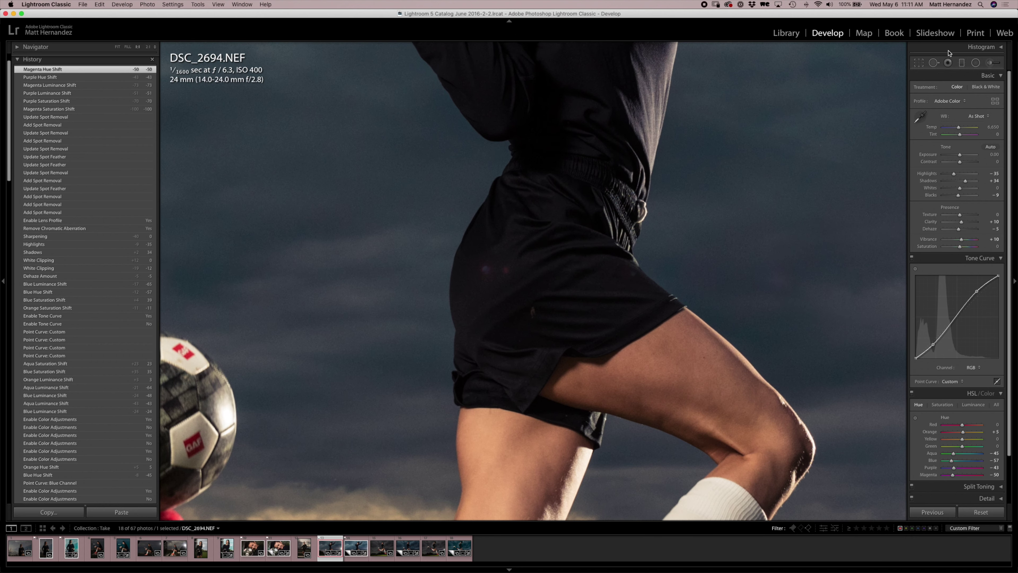
click(934, 62)
- Heal several small specks on the player's shorts, adjusting one heal's source
scroll(484, 262, down, 10)
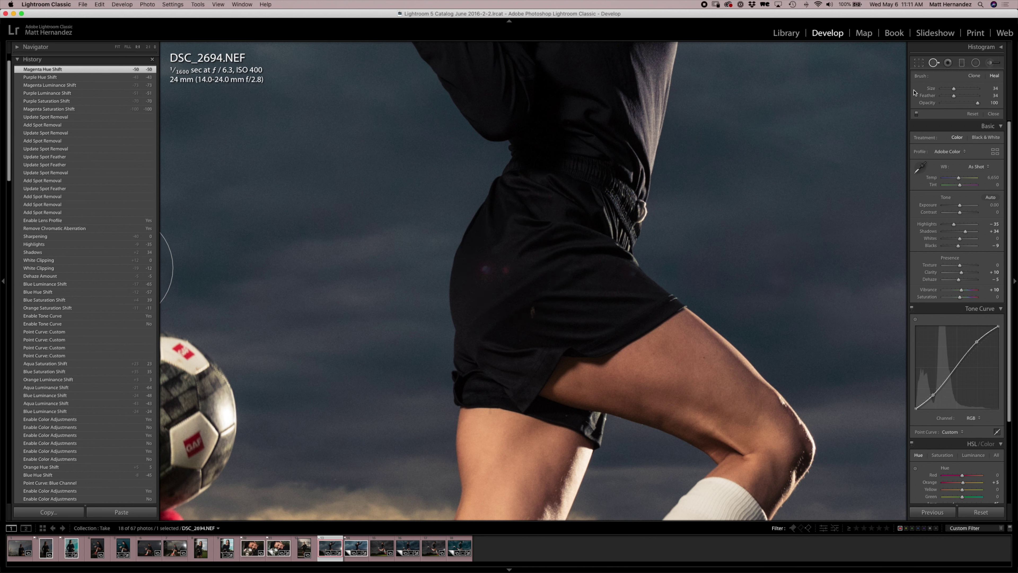
click(487, 267)
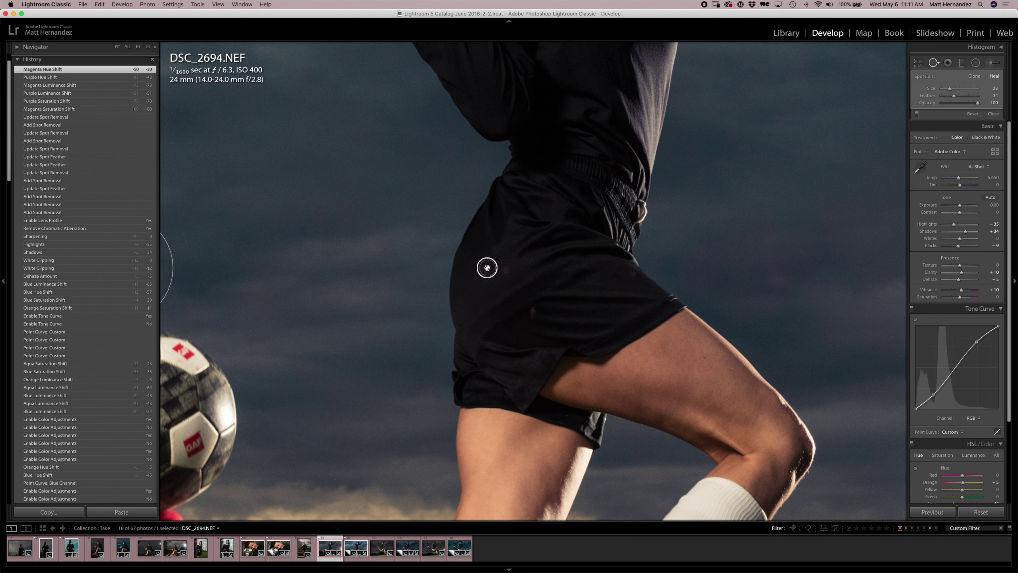
click(487, 267)
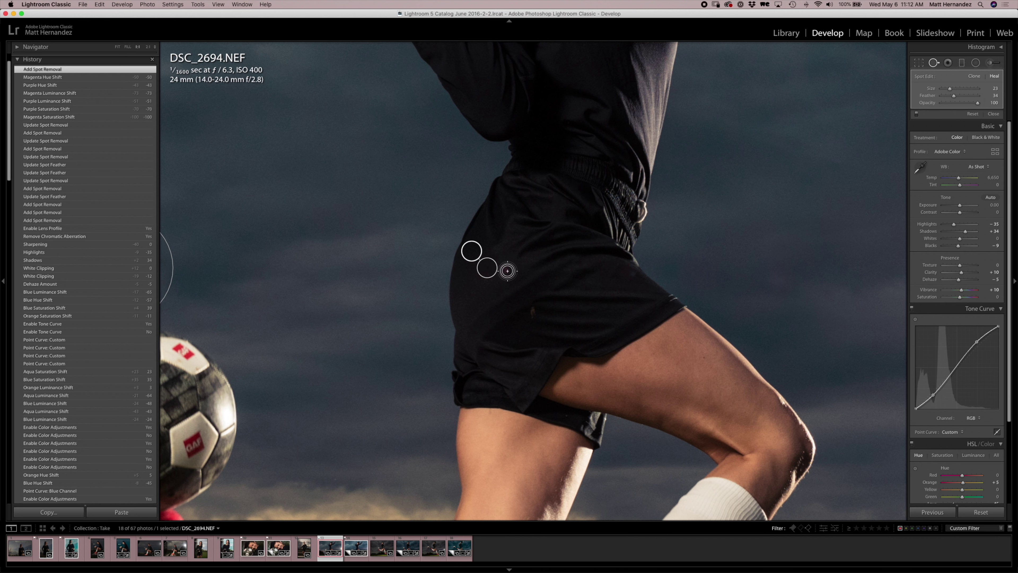
click(507, 271)
drag(498, 295, 494, 288)
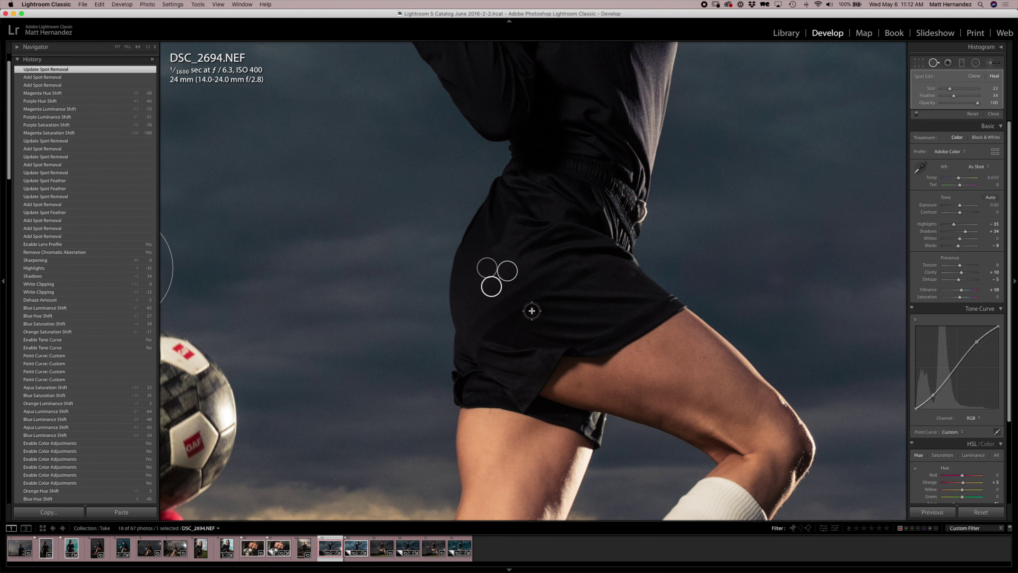
click(531, 311)
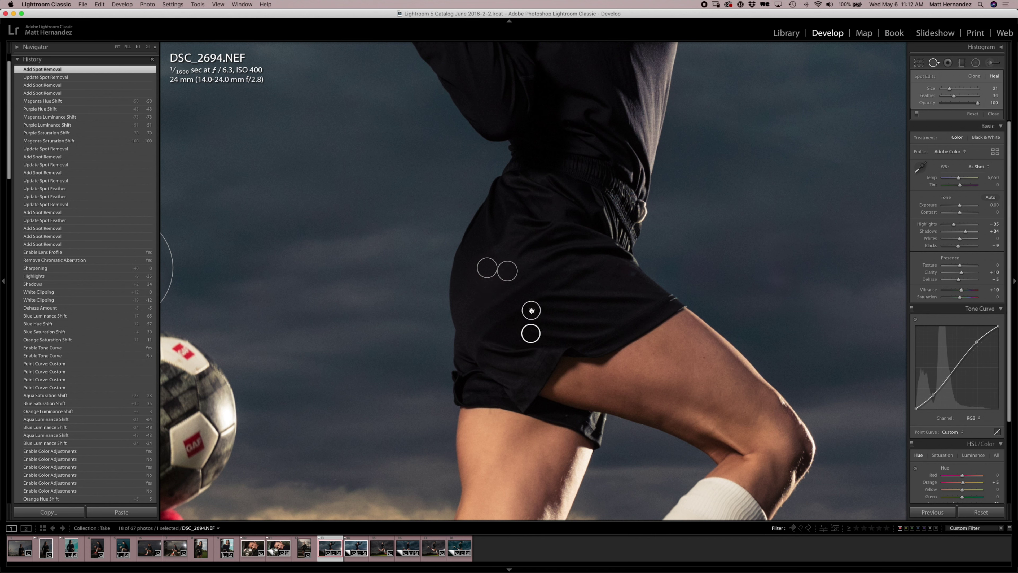
click(632, 275)
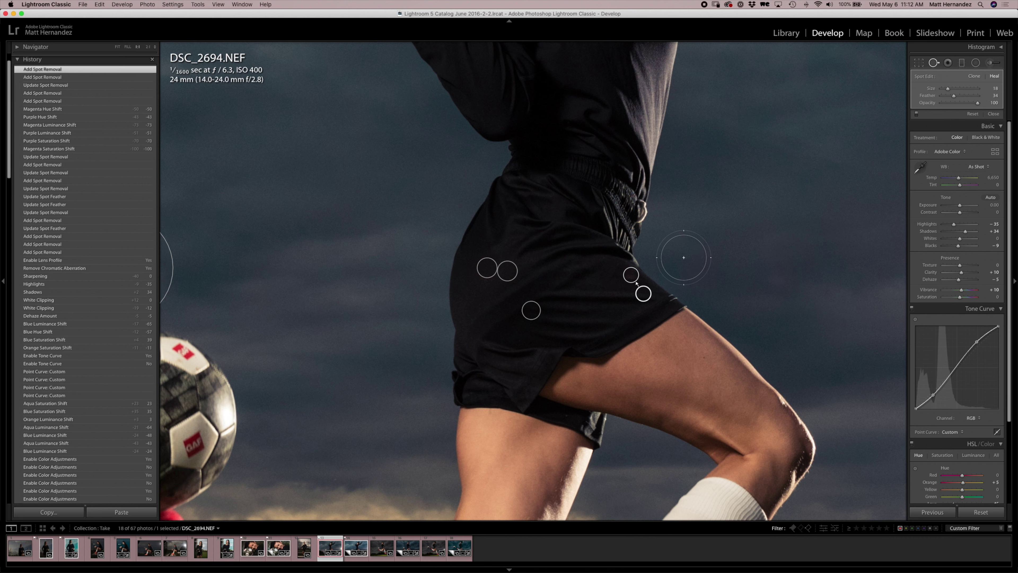
- Heal the dark sky blemish beside the shorts using nearby clean sky, then fit the view
scroll(686, 257, up, 5)
click(687, 256)
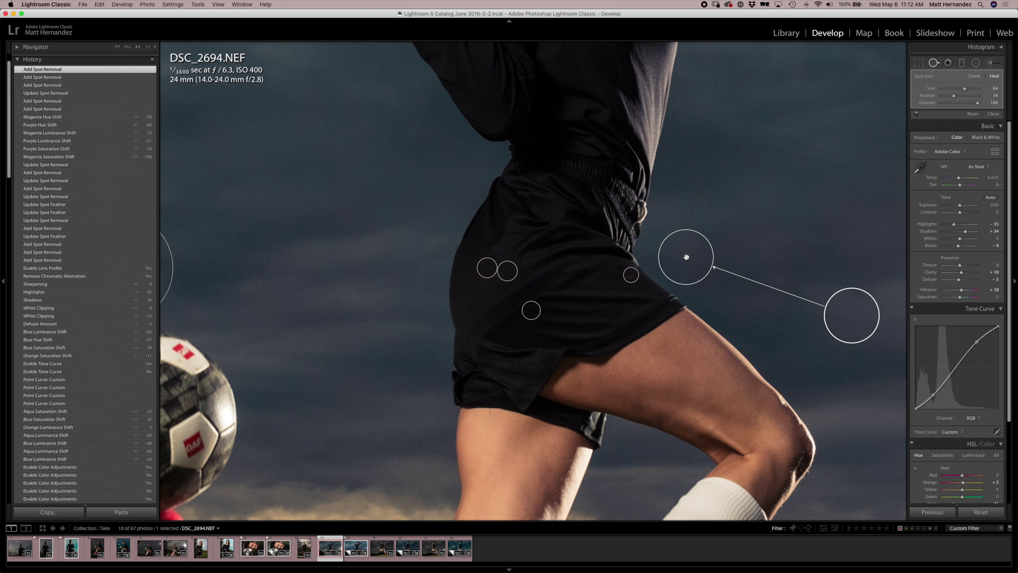
drag(848, 318, 752, 238)
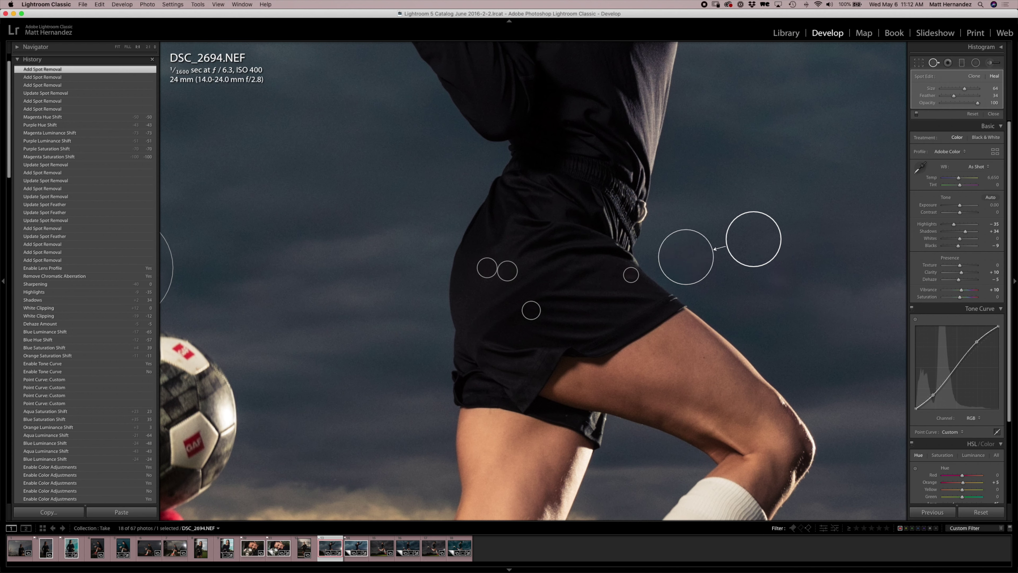
drag(452, 352, 447, 109)
scroll(448, 109, up, 10)
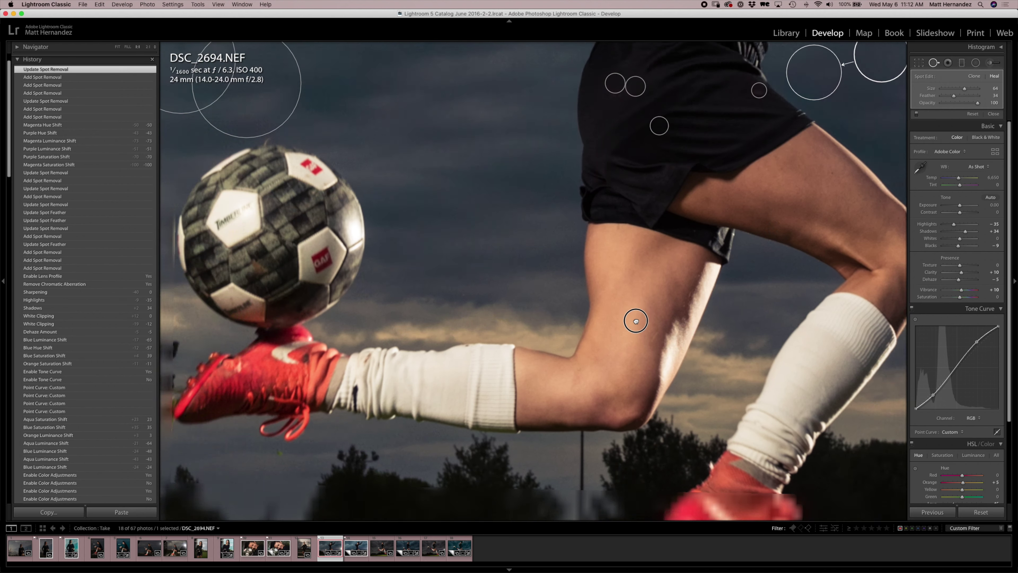
scroll(469, 373, right, 10)
scroll(470, 372, up, 3)
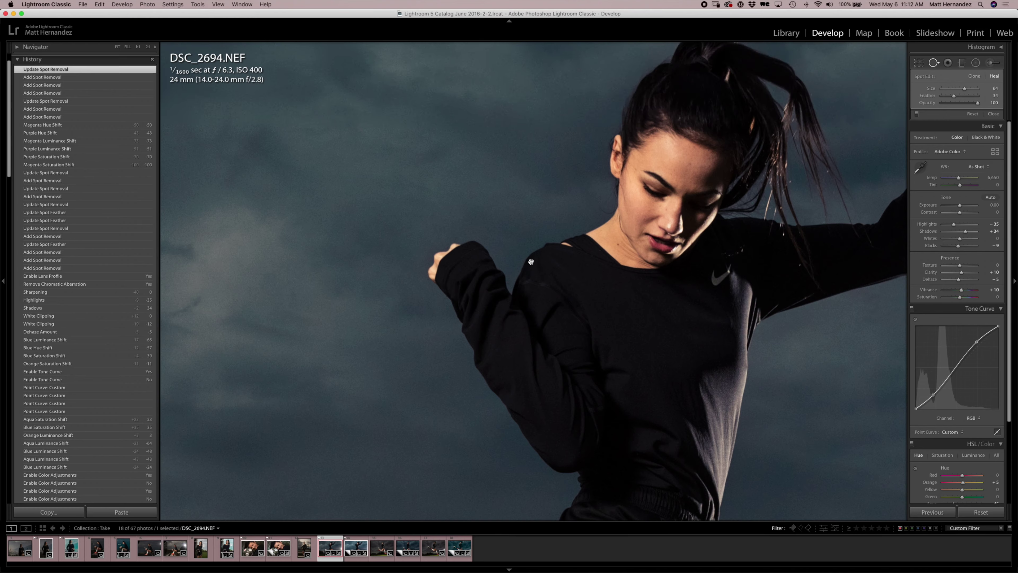
scroll(563, 330, right, 5)
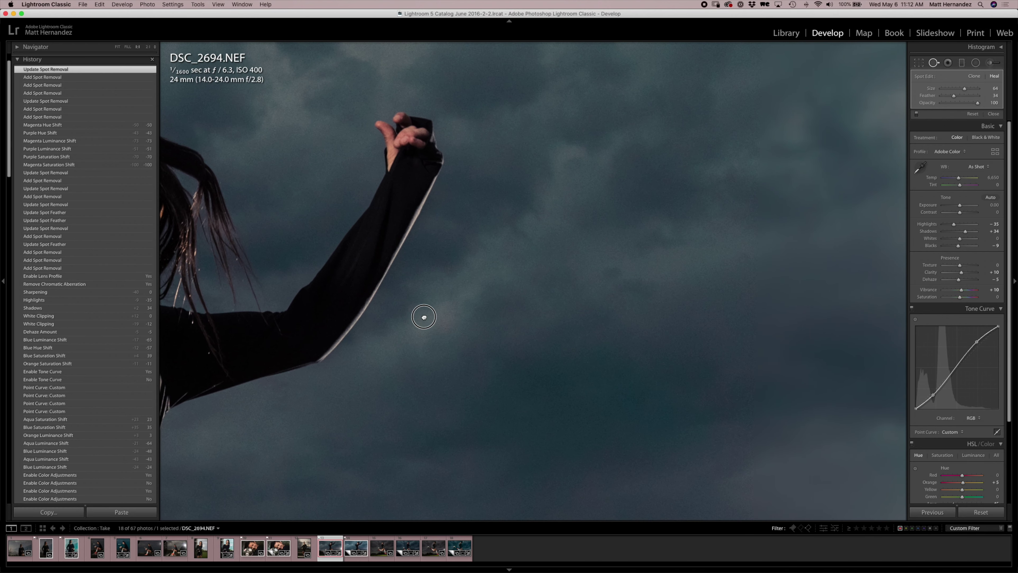
key(z)
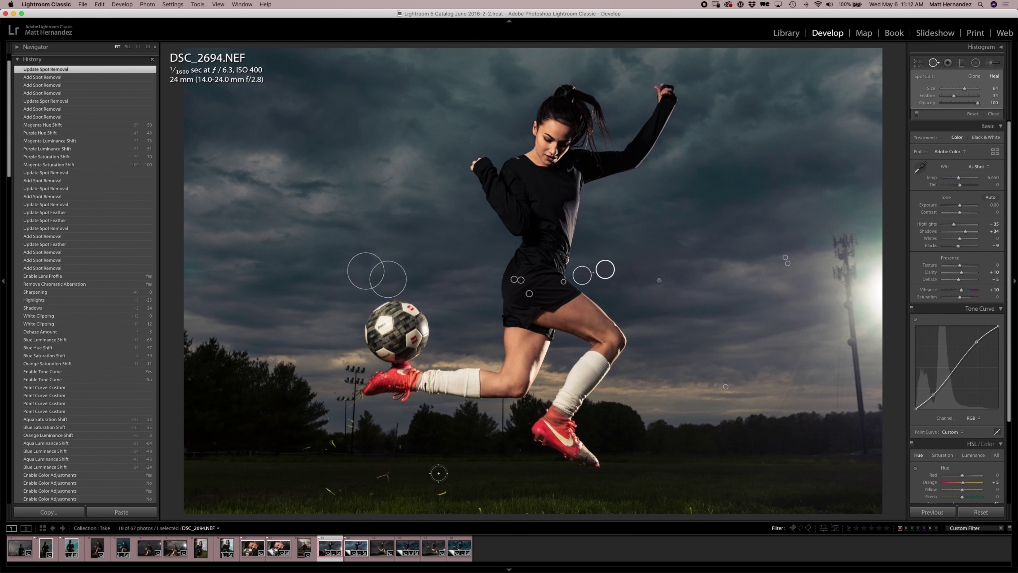
key(t)
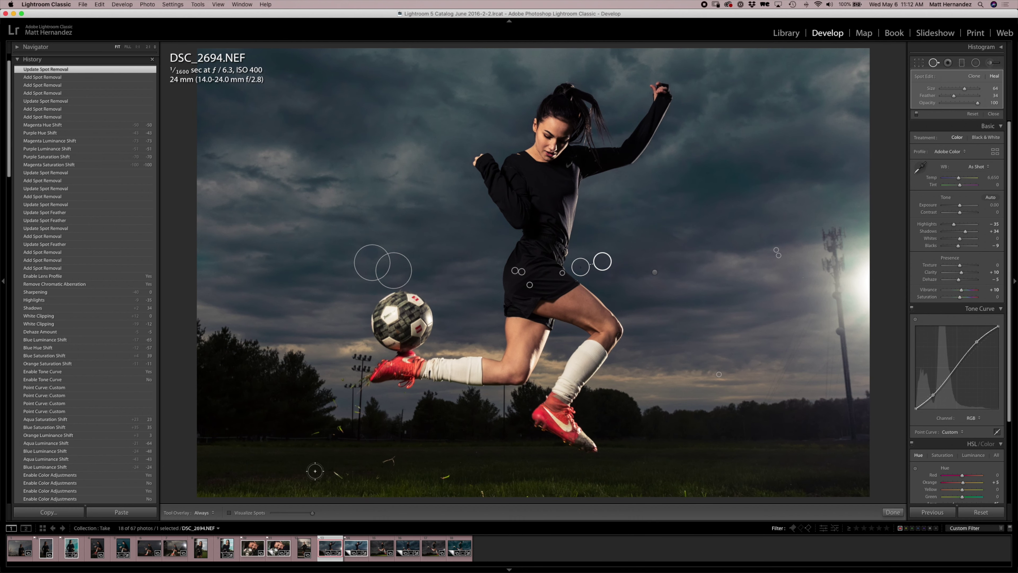
- Turn on Visualize Spots and tune its threshold to reveal dust in the zoomed sky
click(246, 514)
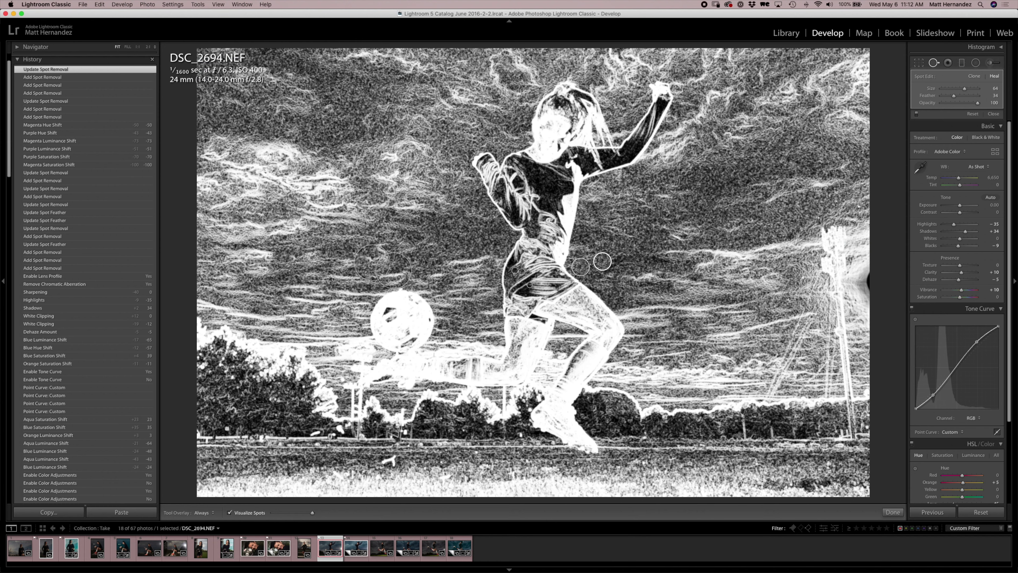
mouse_move(312, 516)
mouse_down()
mouse_move(264, 513)
mouse_move(329, 518)
mouse_up()
click(373, 92)
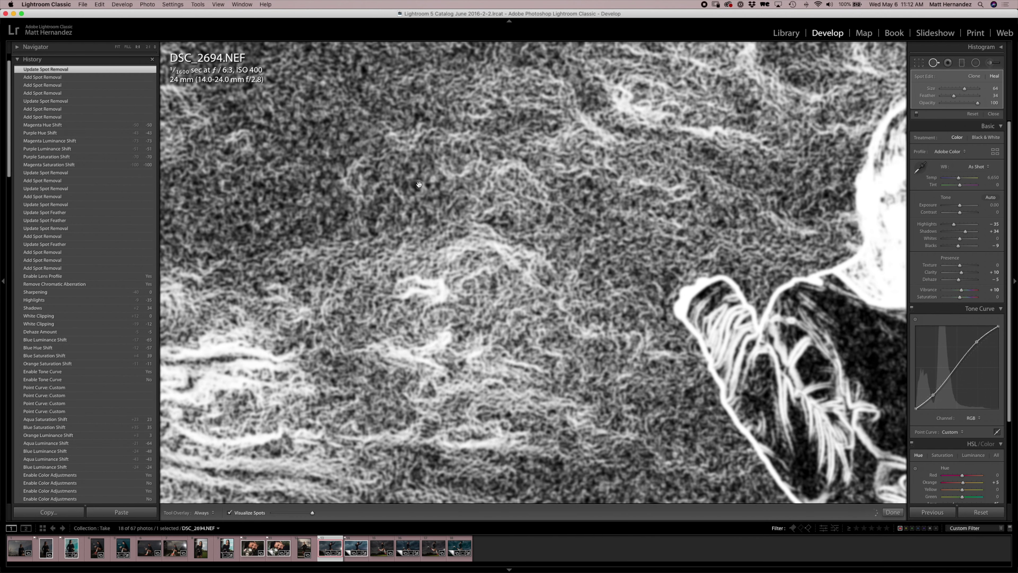
scroll(606, 342, up, 2)
scroll(606, 342, left, 5)
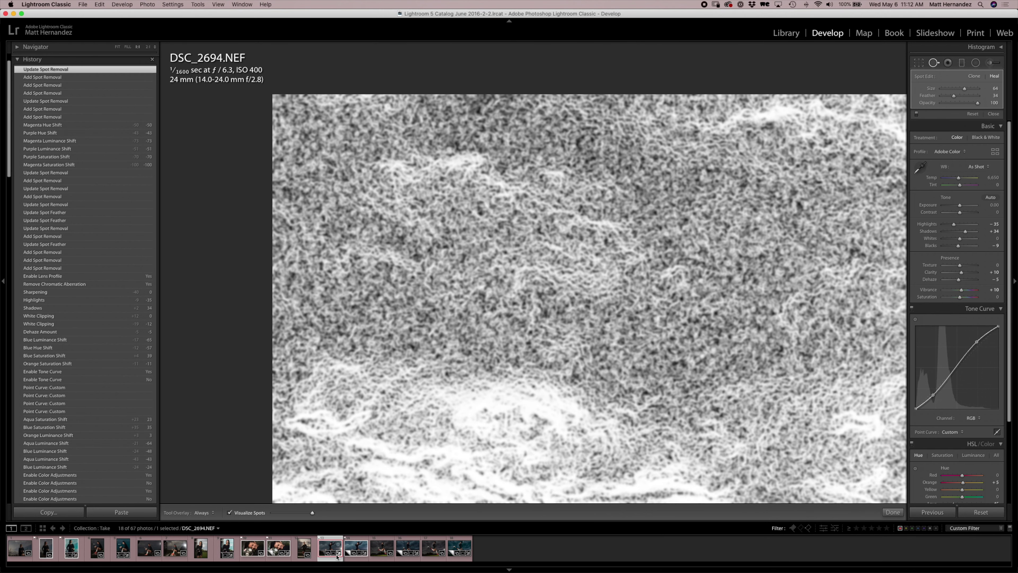
click(284, 513)
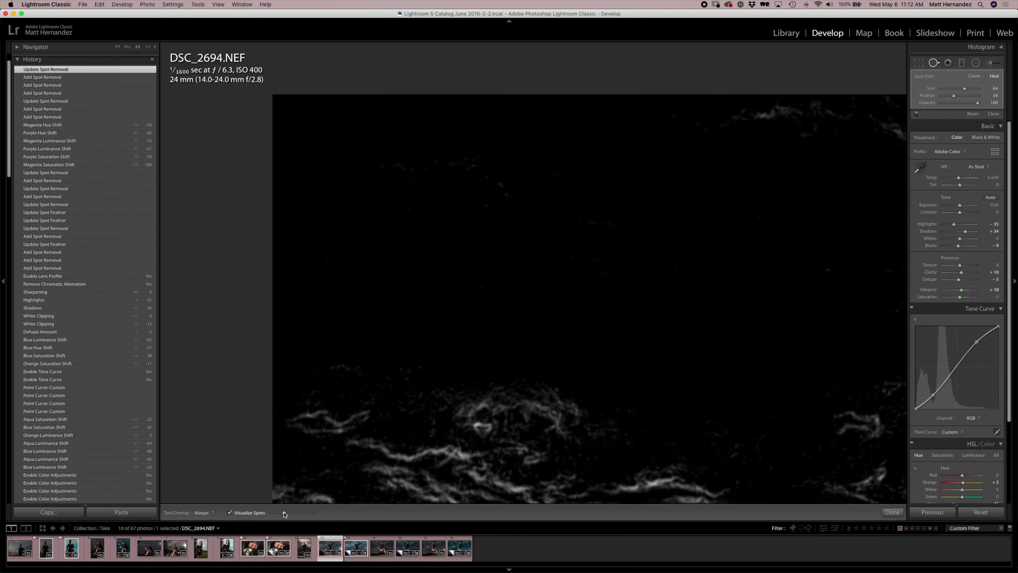
drag(289, 513, 295, 513)
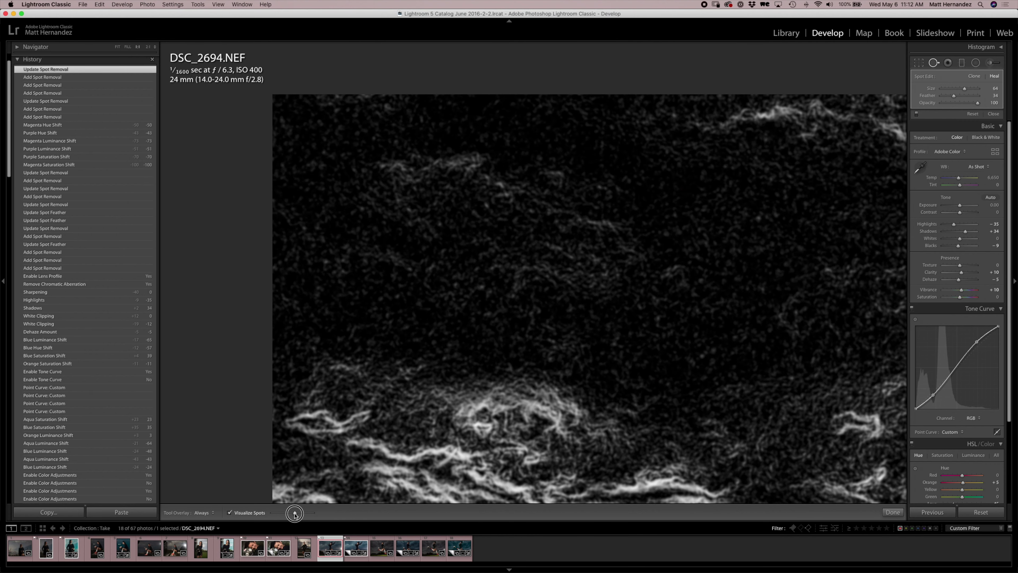
- Heal the two white dust specks in the sky
scroll(631, 331, right, 2)
scroll(636, 333, down, 8)
scroll(636, 333, right, 8)
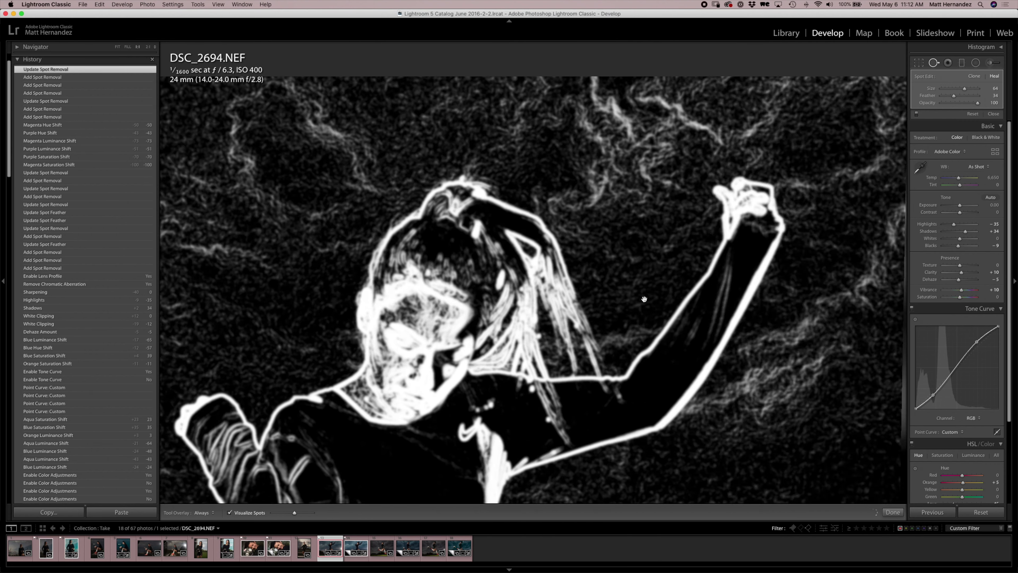
scroll(407, 364, right, 5)
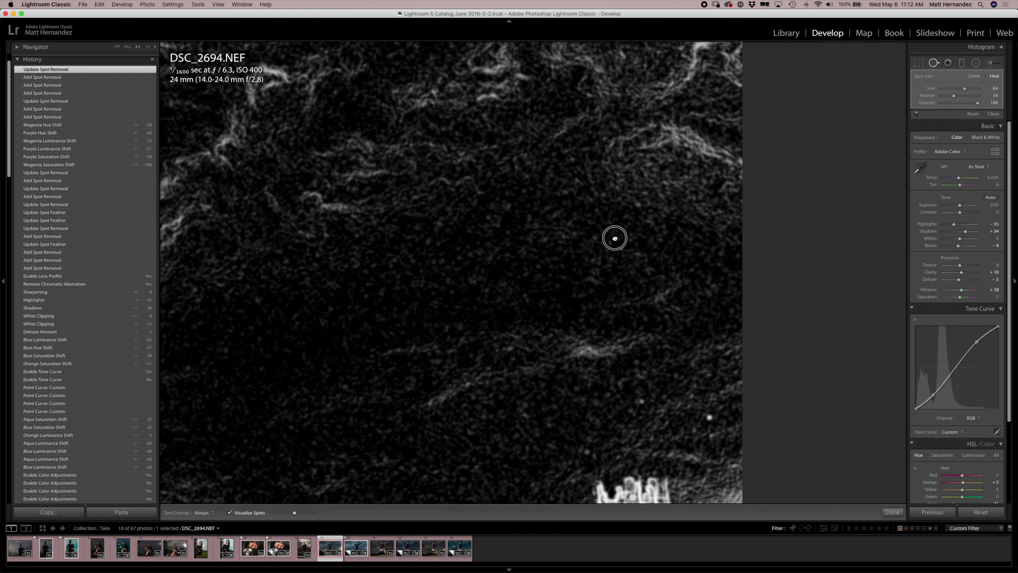
scroll(708, 412, down, 6)
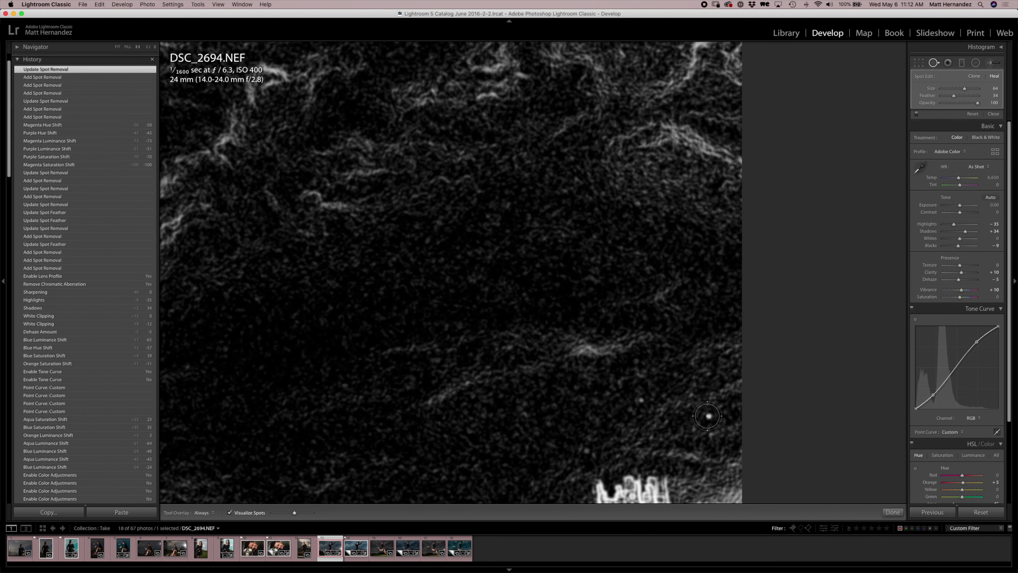
click(709, 417)
click(642, 402)
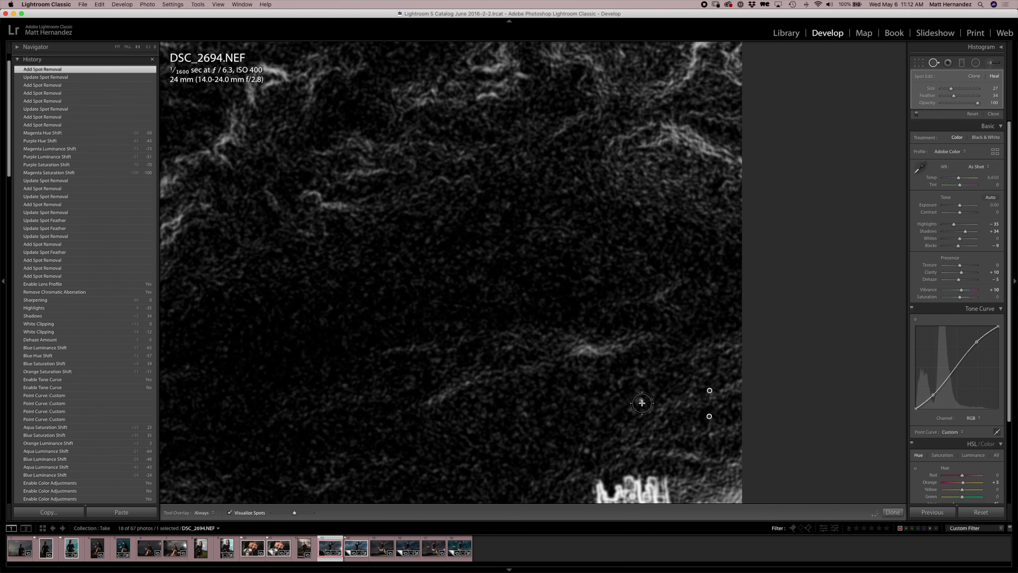
- Heal a speck near the light tower, check the upper sky, and turn off Visualize Spots
drag(283, 333, 460, 134)
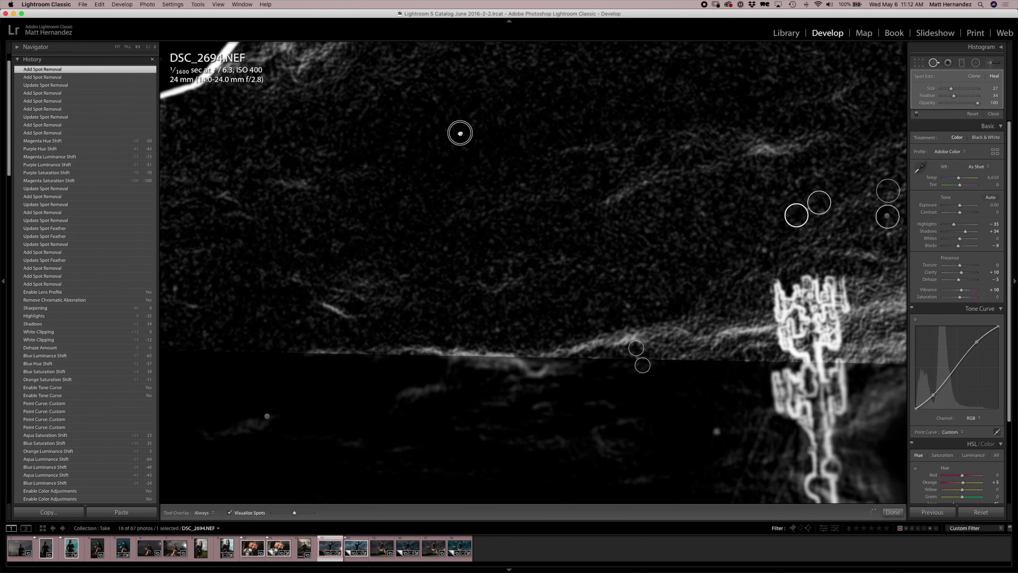
drag(418, 282, 584, 257)
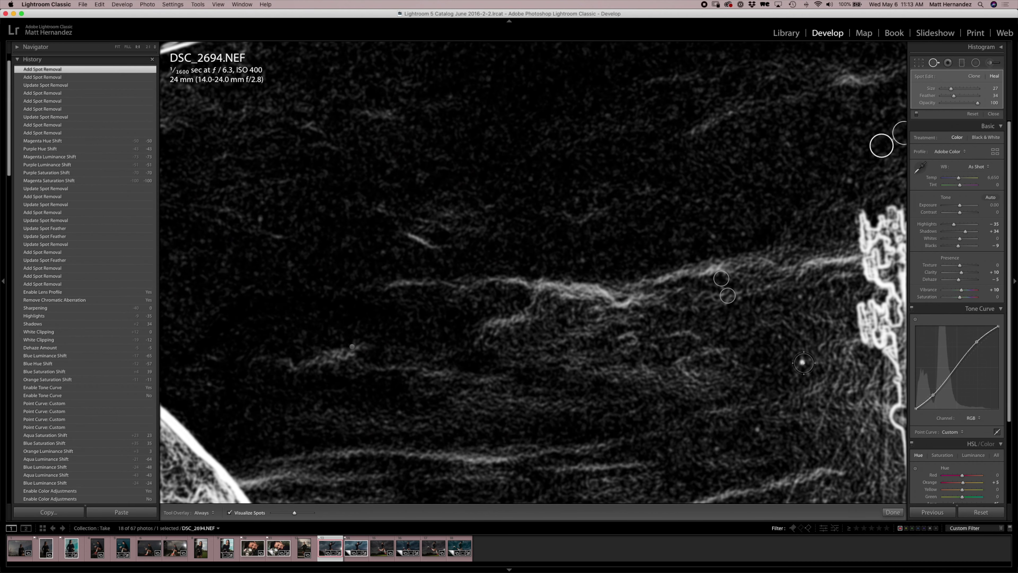
click(803, 361)
drag(547, 360, 597, 198)
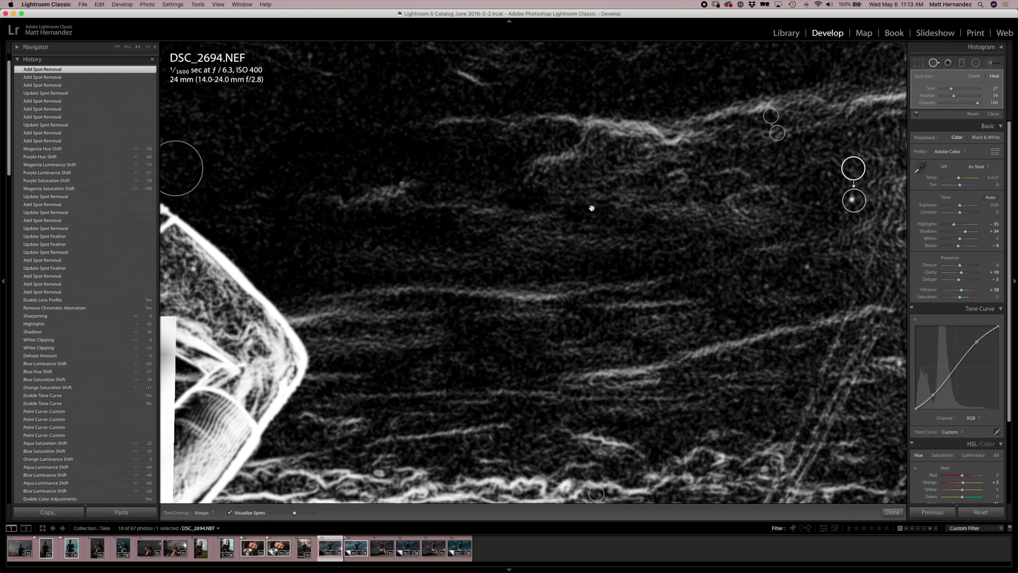
key(super+equal)
key(super+equal)
key(super+equal)
key(super+equal)
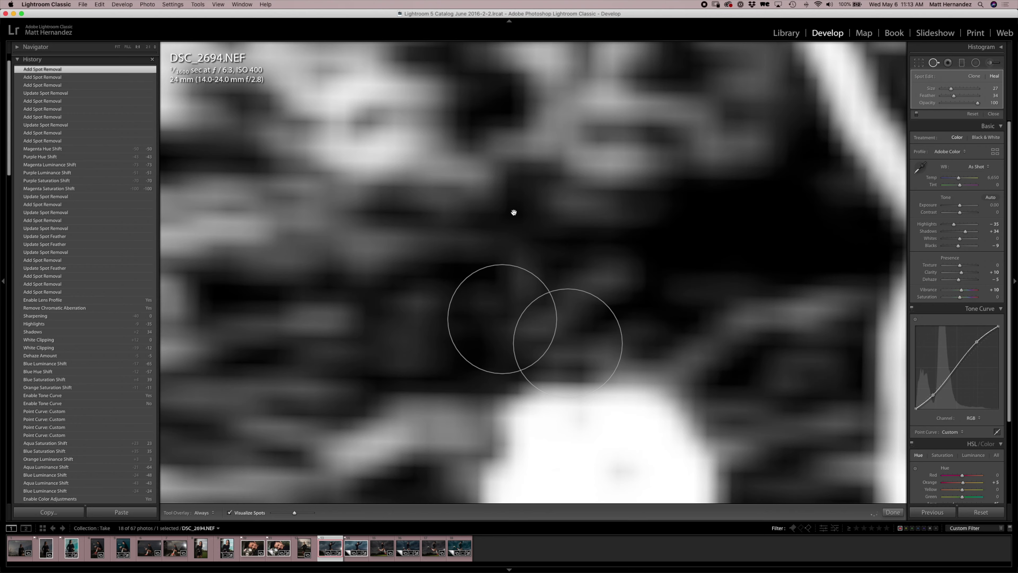
drag(514, 212, 580, 187)
drag(454, 284, 512, 204)
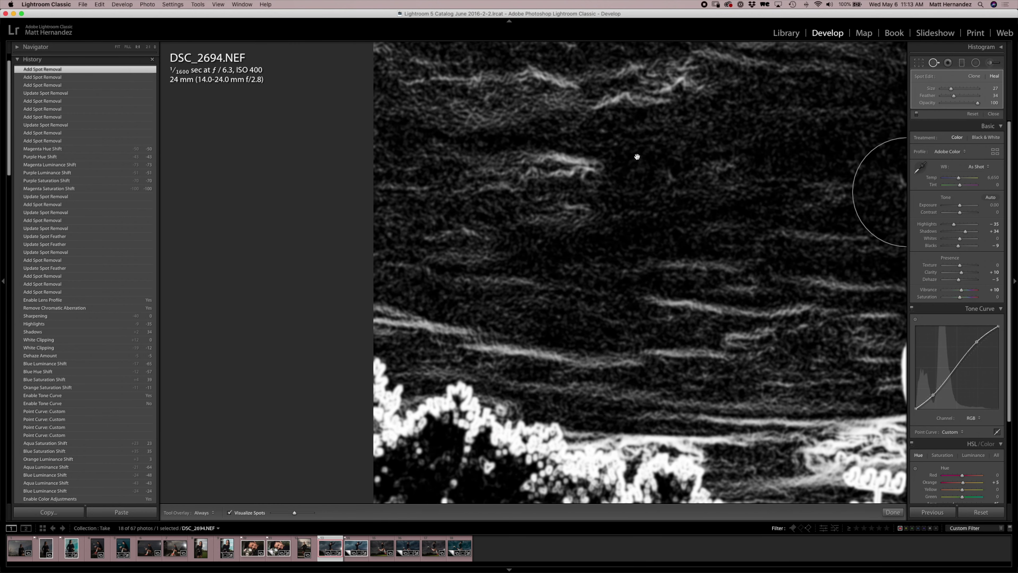
key(super+minus)
key(super+minus)
key(super+minus)
key(super+minus)
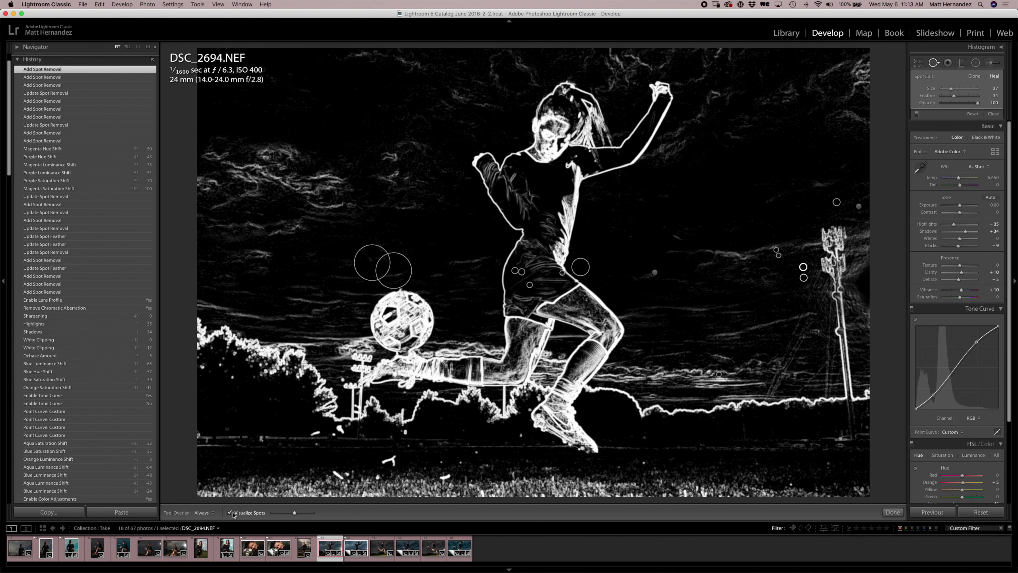
click(230, 513)
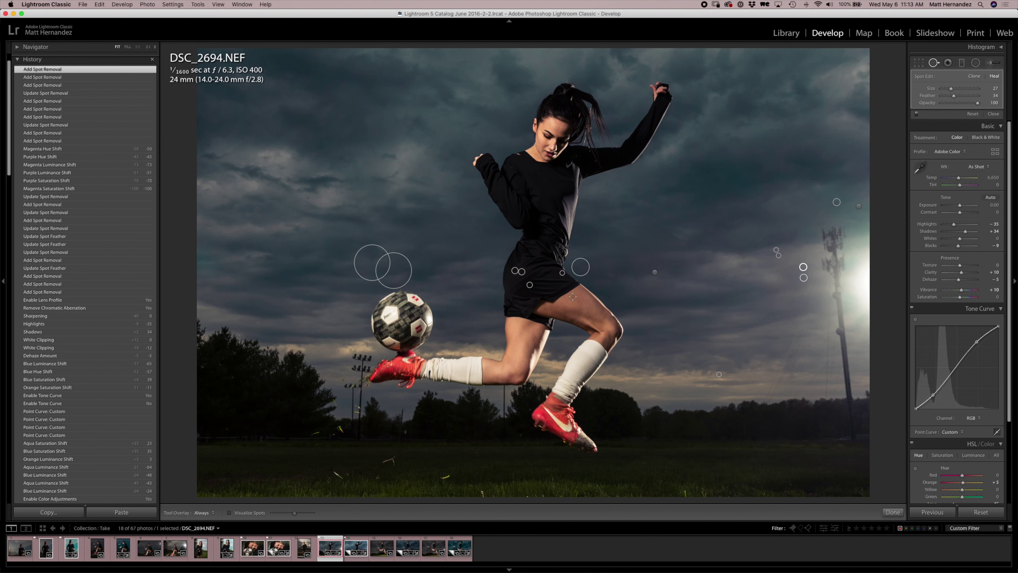
- Close Spot Removal and send the photo to Adobe Photoshop 2020 via Edit In
key(q)
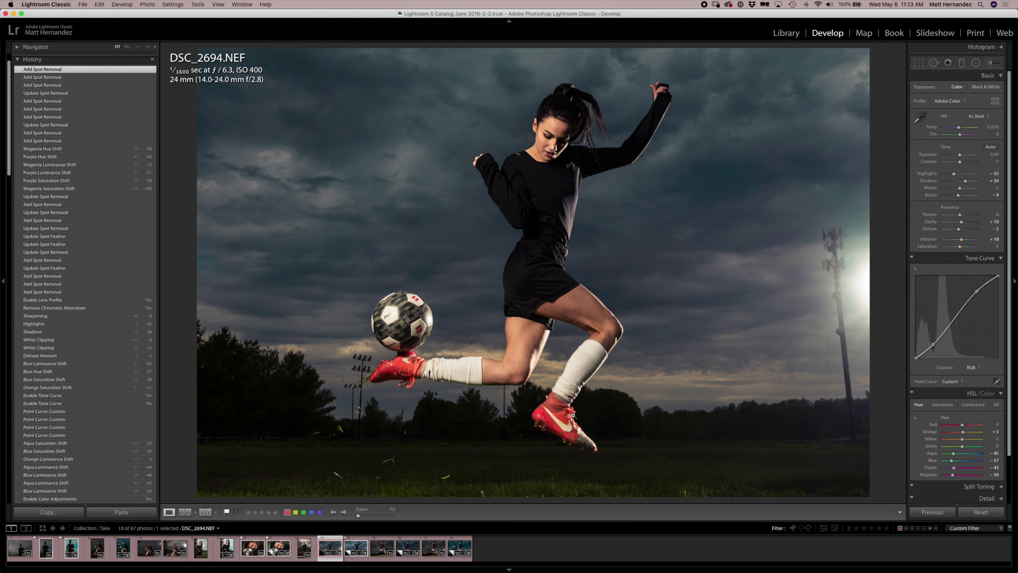
right_click(326, 547)
mouse_move(373, 389)
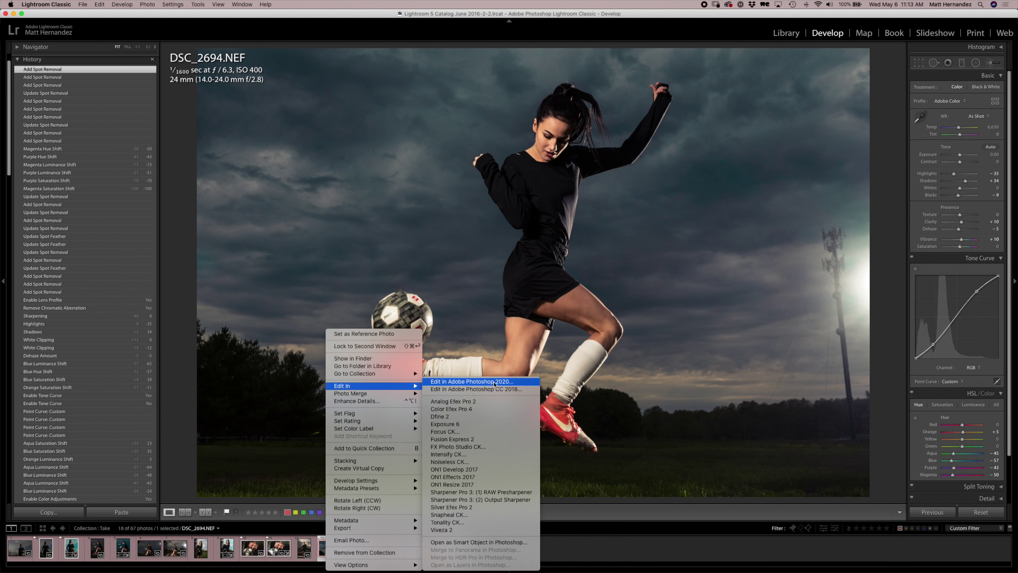
click(588, 521)
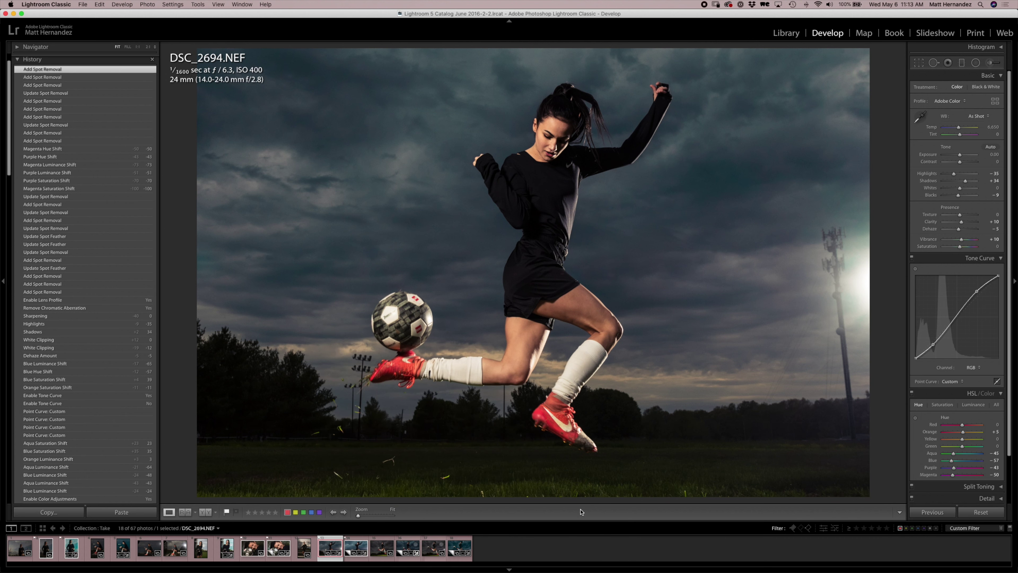
mouse_move(514, 564)
click(562, 564)
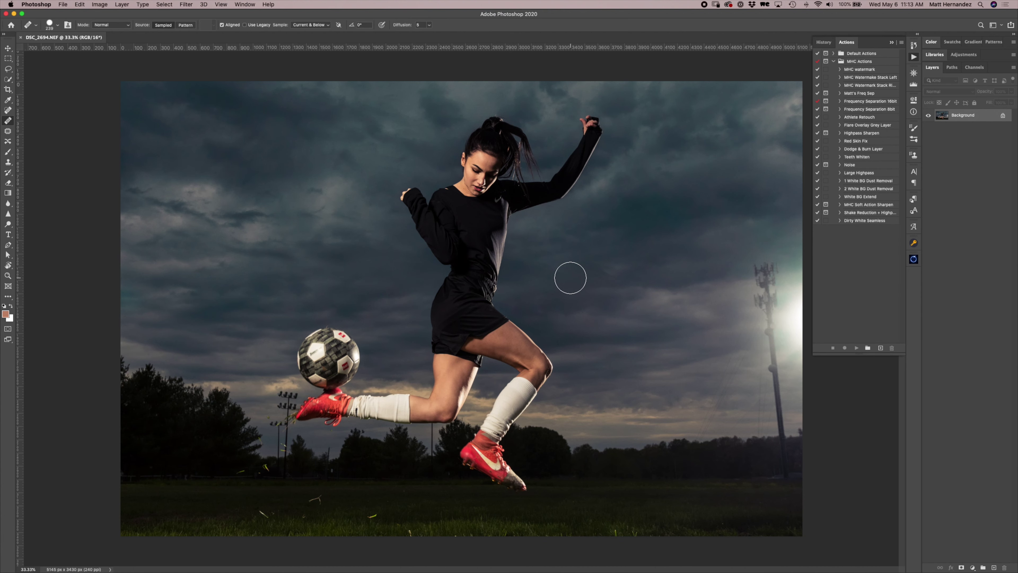
- Switch Photoshop to full-screen view and glance at the workspace panel list
key(f)
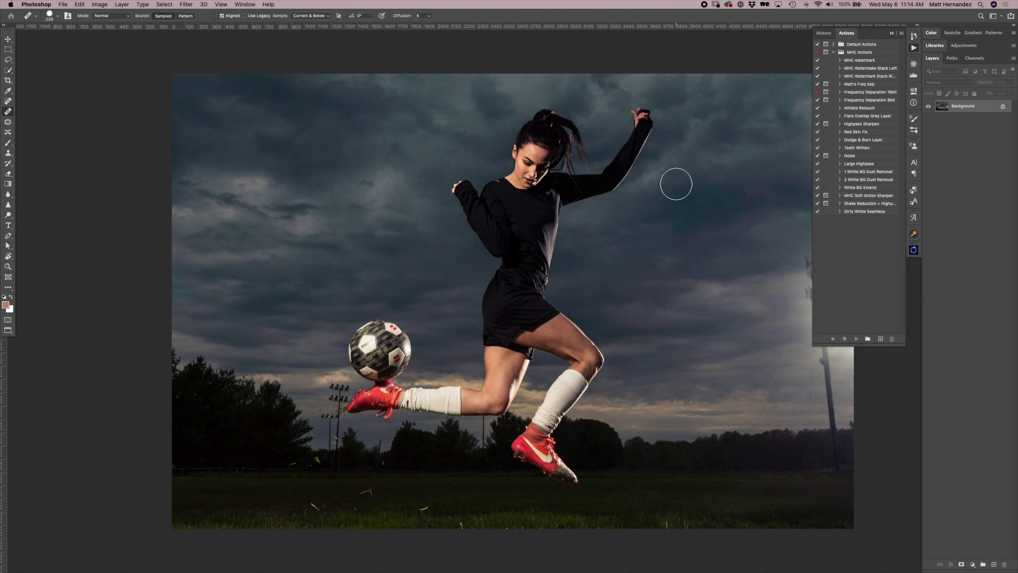
click(245, 4)
click(882, 36)
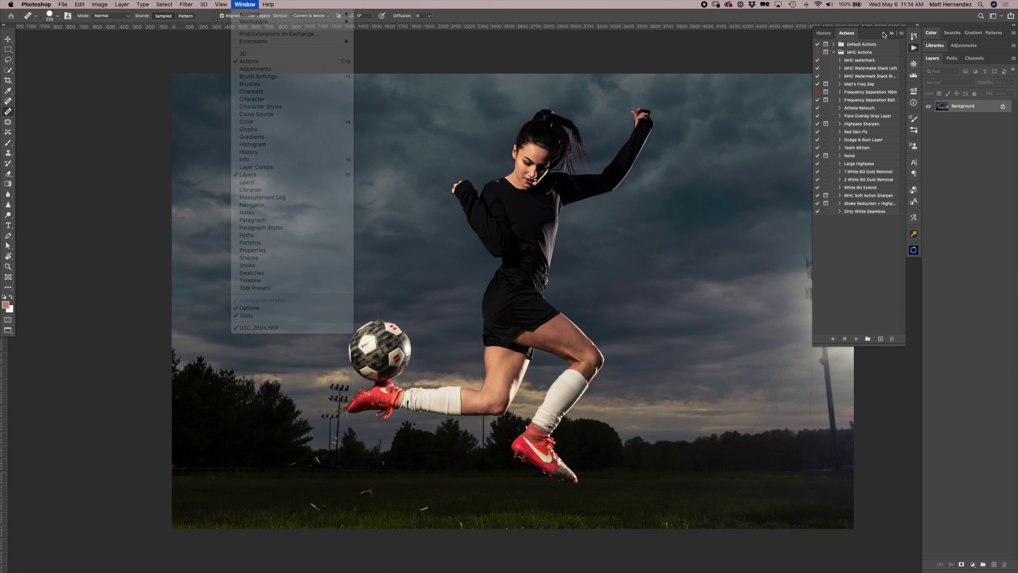
- Expand MHC Actions, select Frequency Separation 16bit, and bring up Safari's PHLEARN results
click(834, 53)
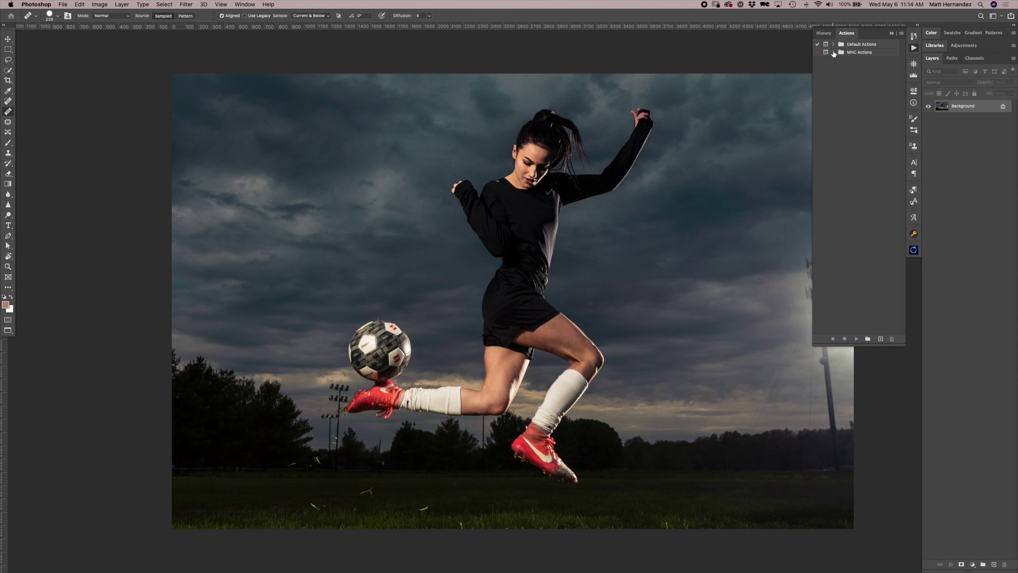
click(834, 53)
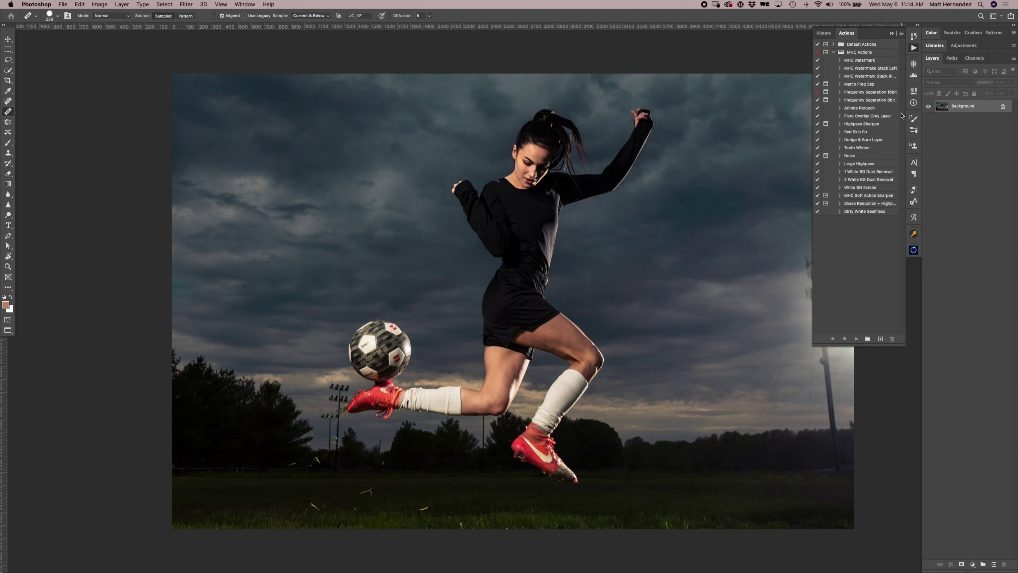
click(874, 94)
mouse_move(538, 559)
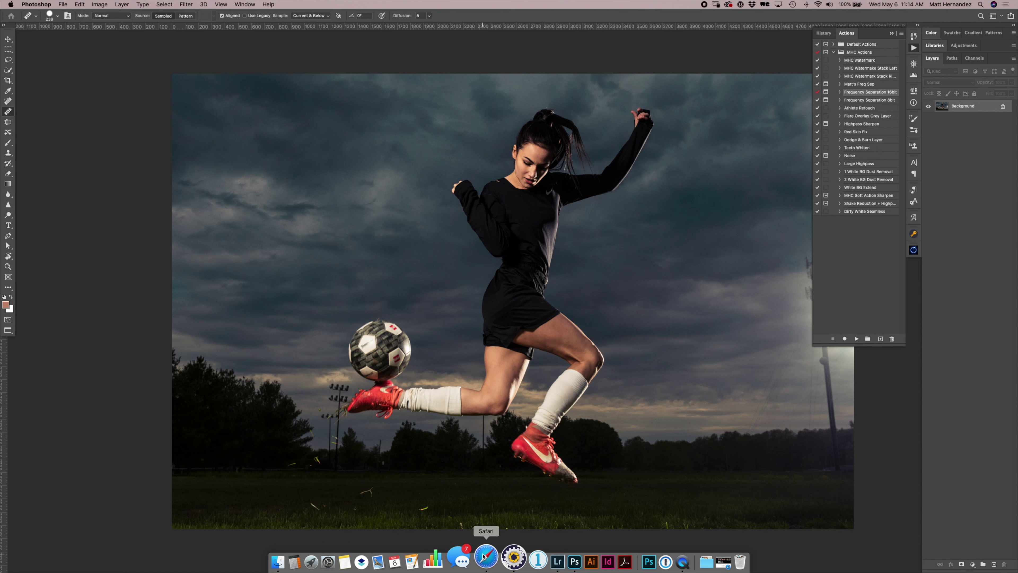
click(484, 556)
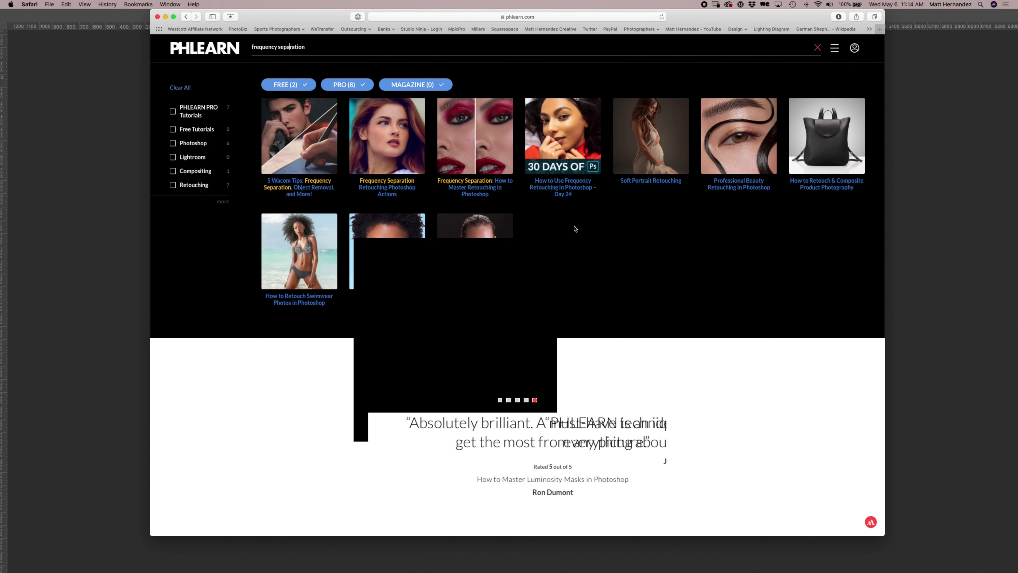
- Open the 5 Wacom Tips frequency separation tutorial, scroll to its download, and return to Photoshop
drag(332, 19, 335, 19)
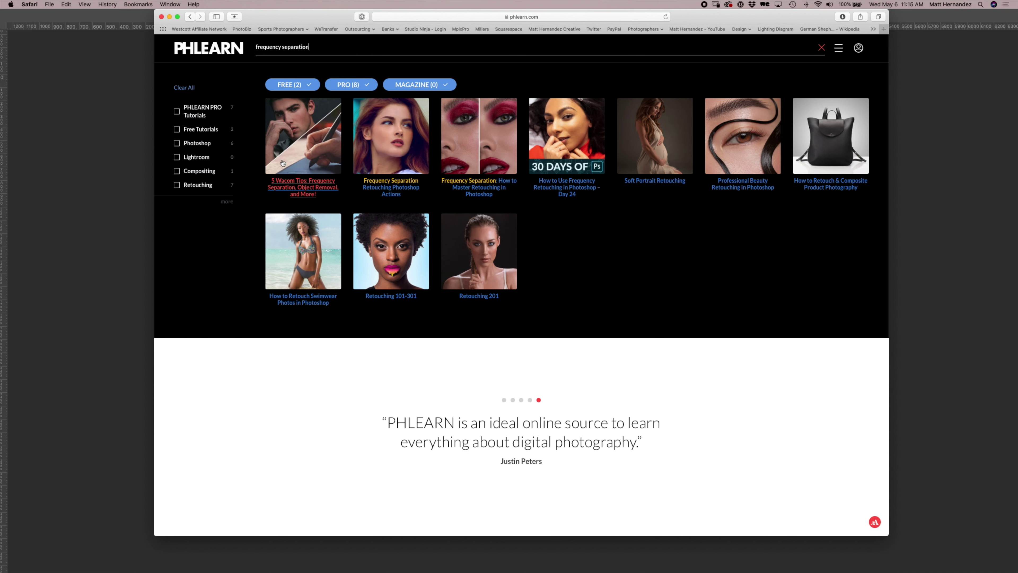
click(304, 191)
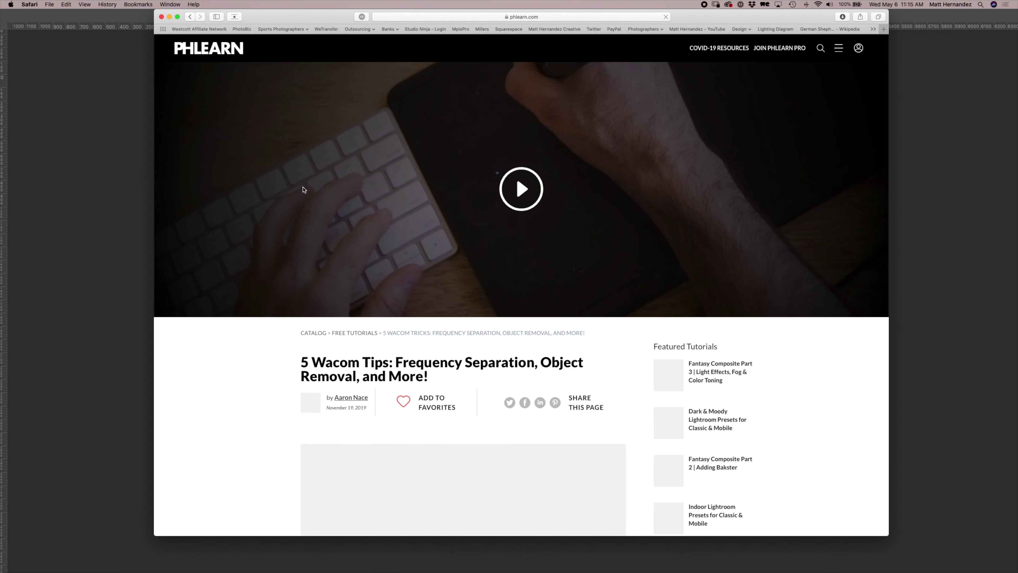
scroll(471, 381, down, 10)
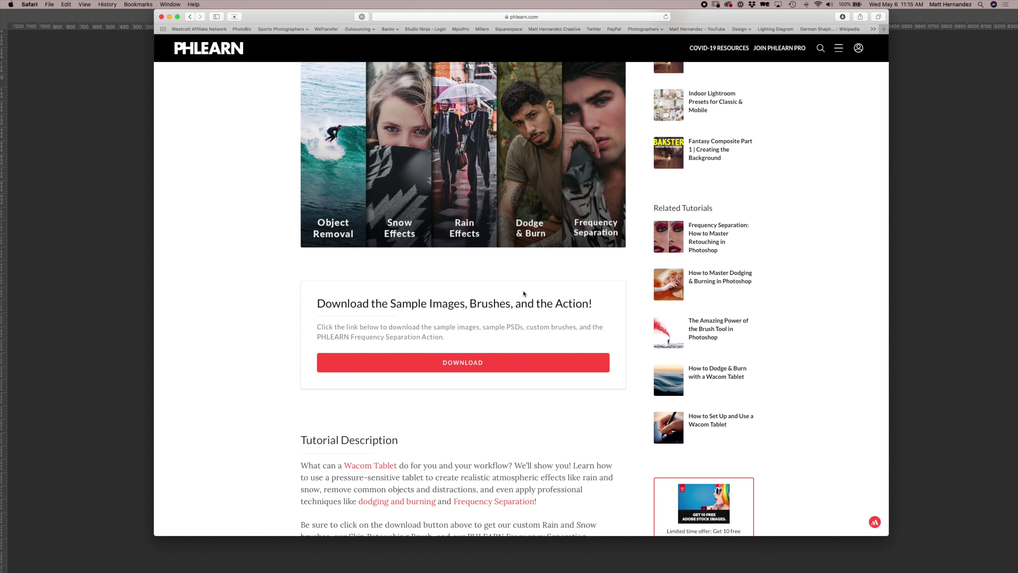
click(91, 224)
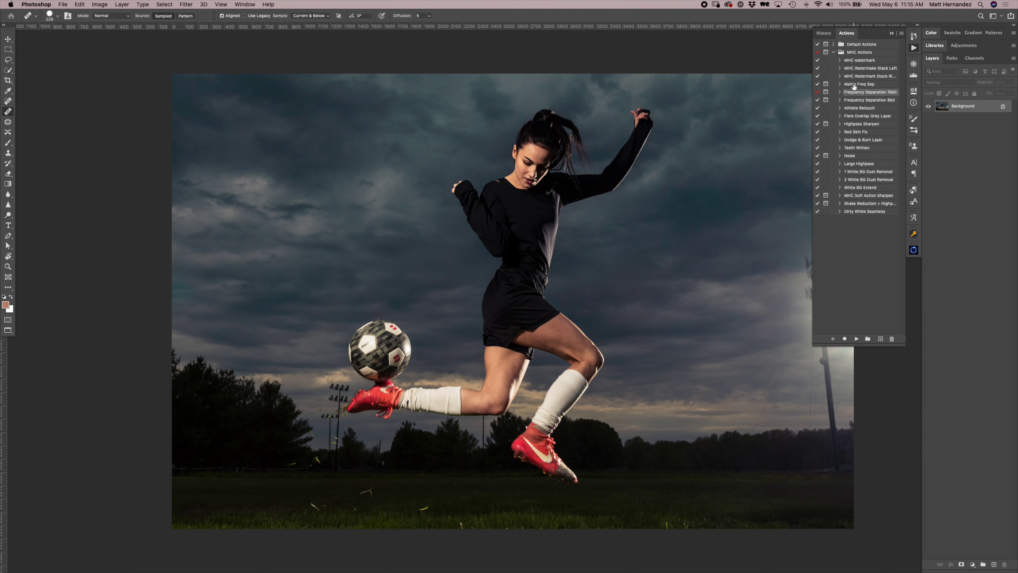
- Inspect the Frequency Separation 16bit action's steps, collapse it, pick the Move tool, and close the panel
click(840, 92)
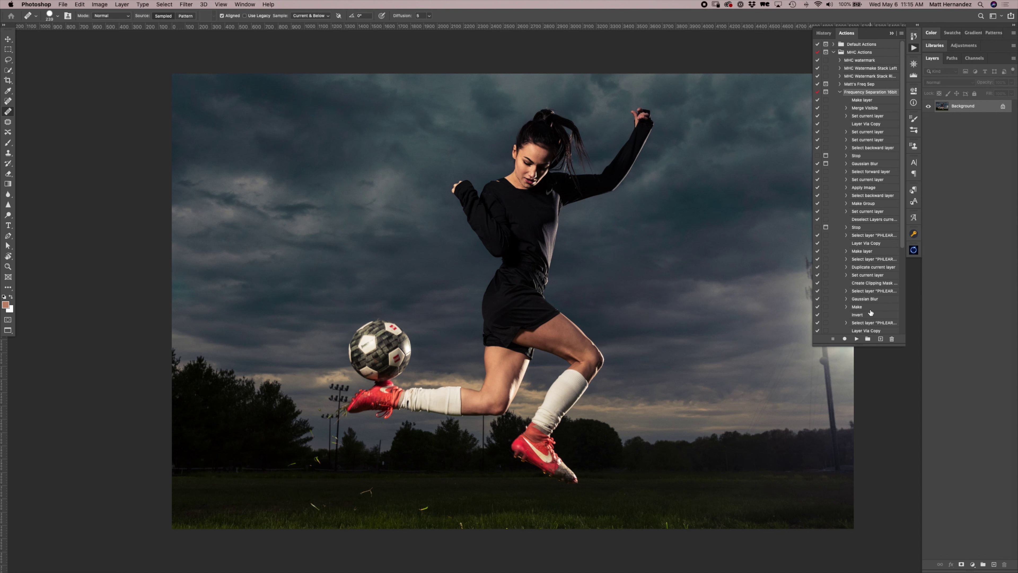
click(872, 292)
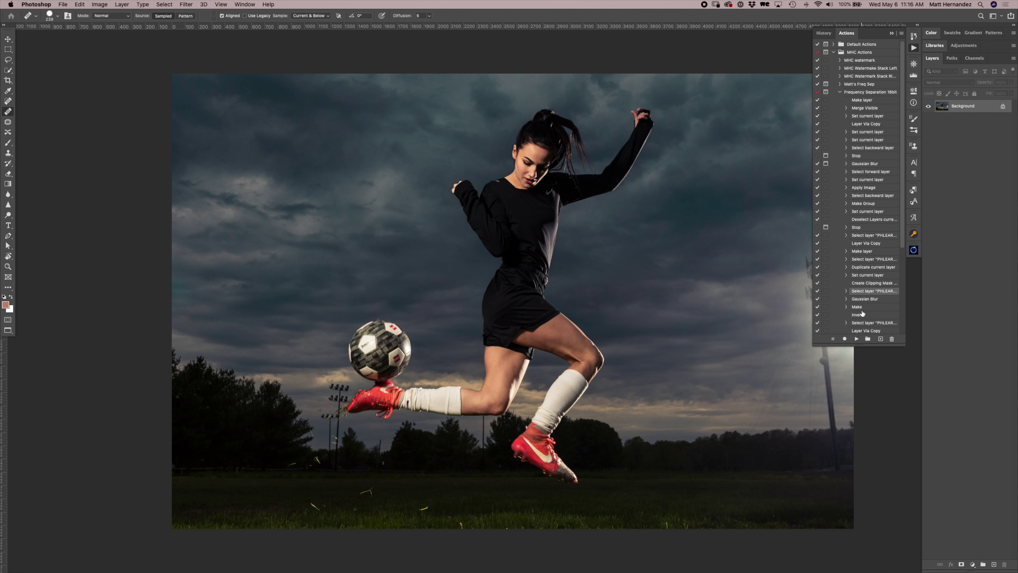
click(840, 92)
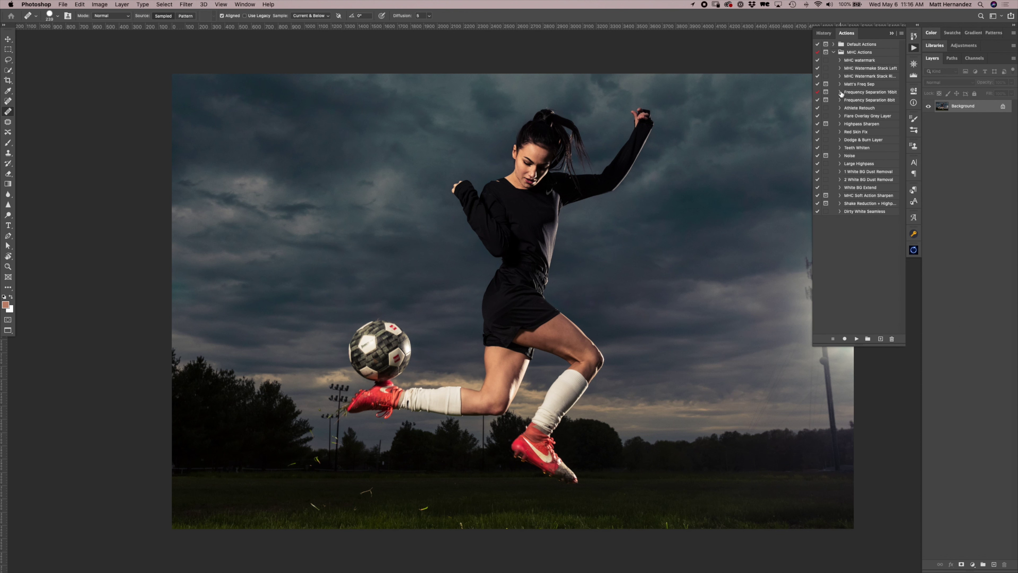
click(870, 93)
key(v)
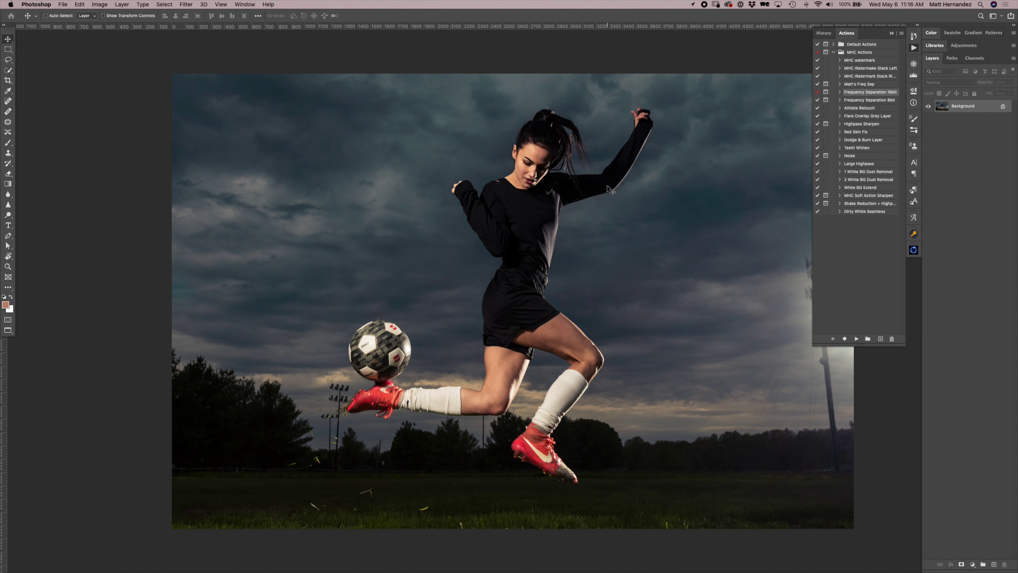
click(892, 34)
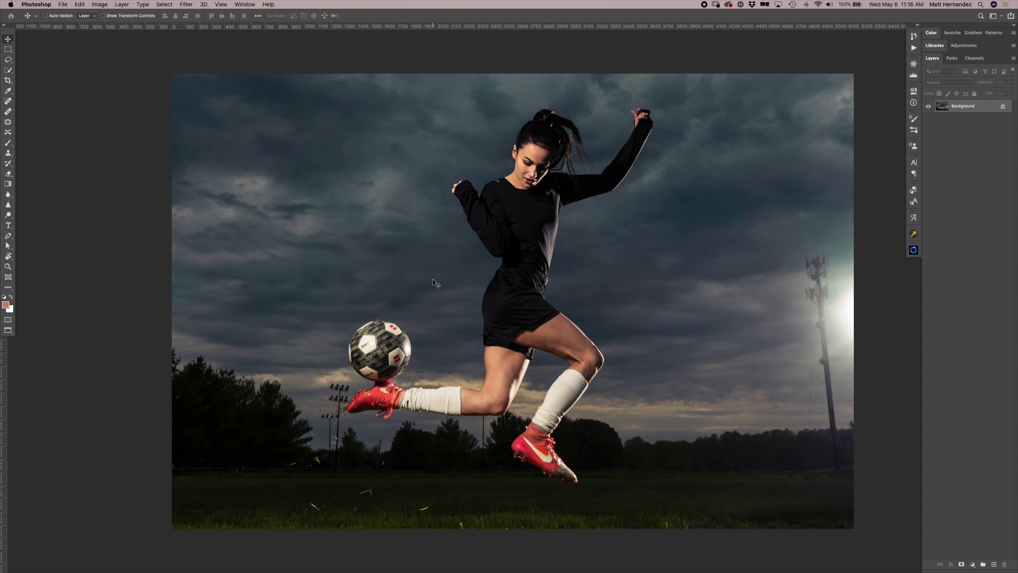
- Show the photo full screen with menu bar on Dark Gray, with rulers hidden
key(f)
key(f)
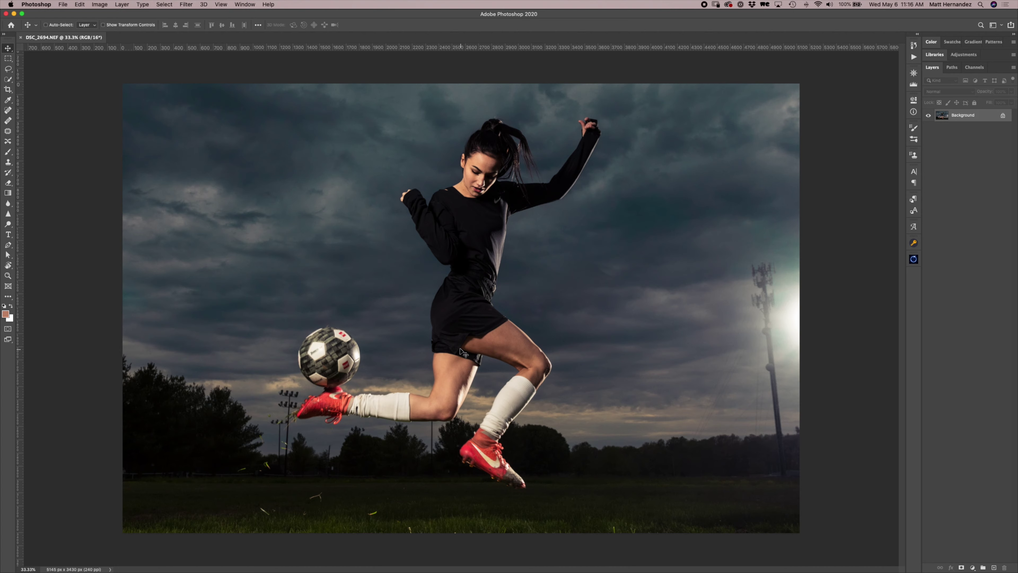
key(f)
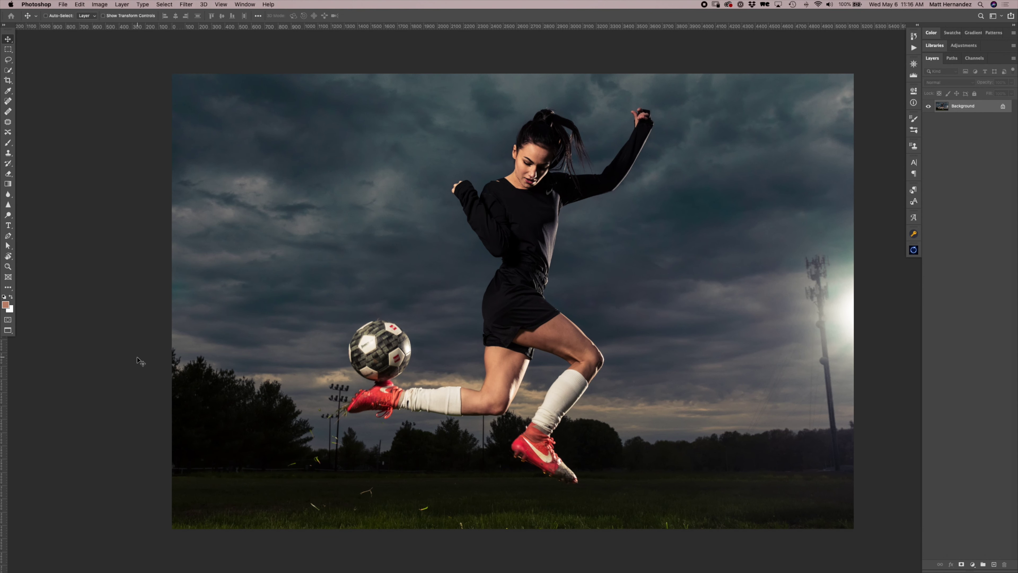
right_click(111, 328)
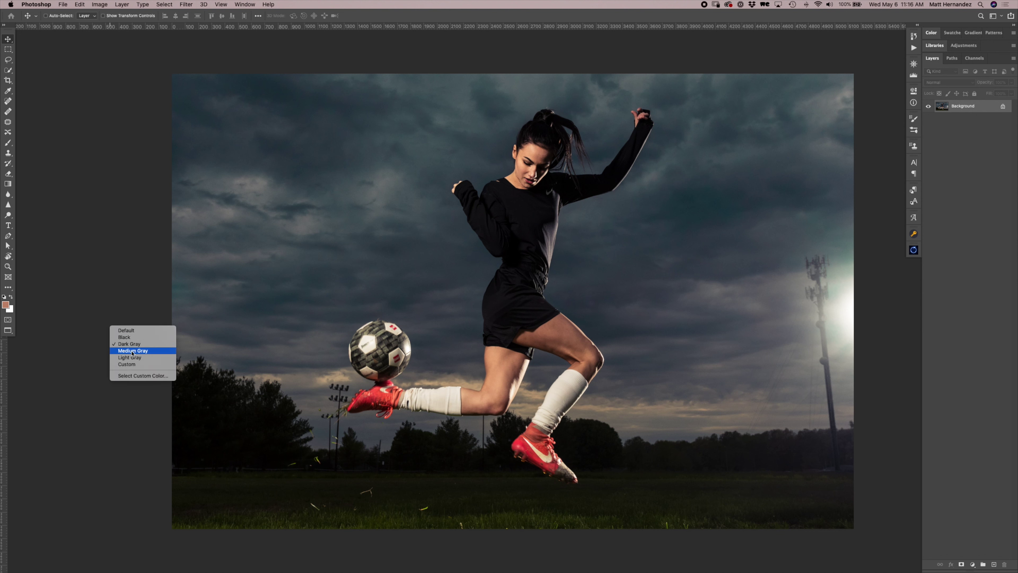
click(125, 344)
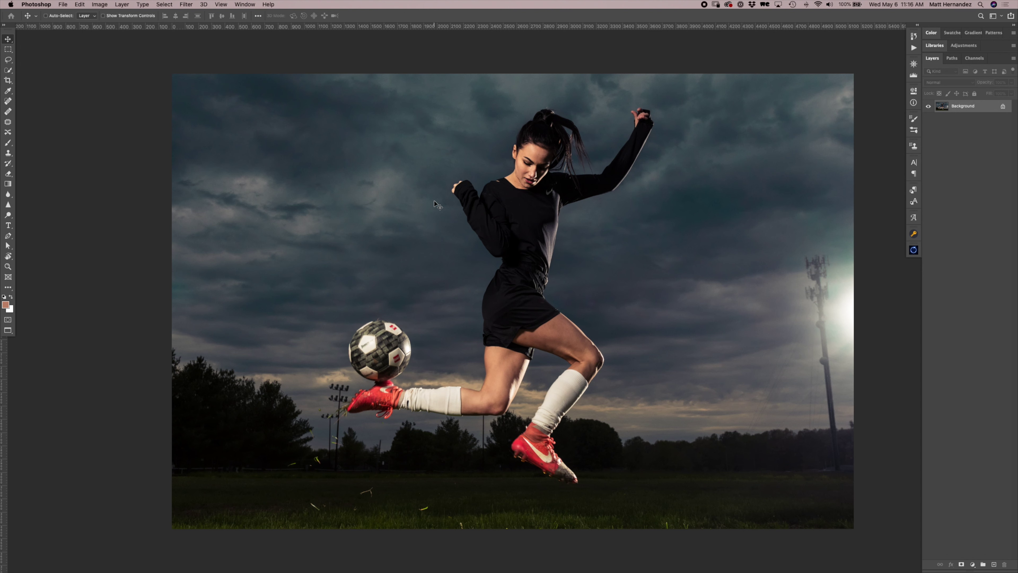
key(super+r)
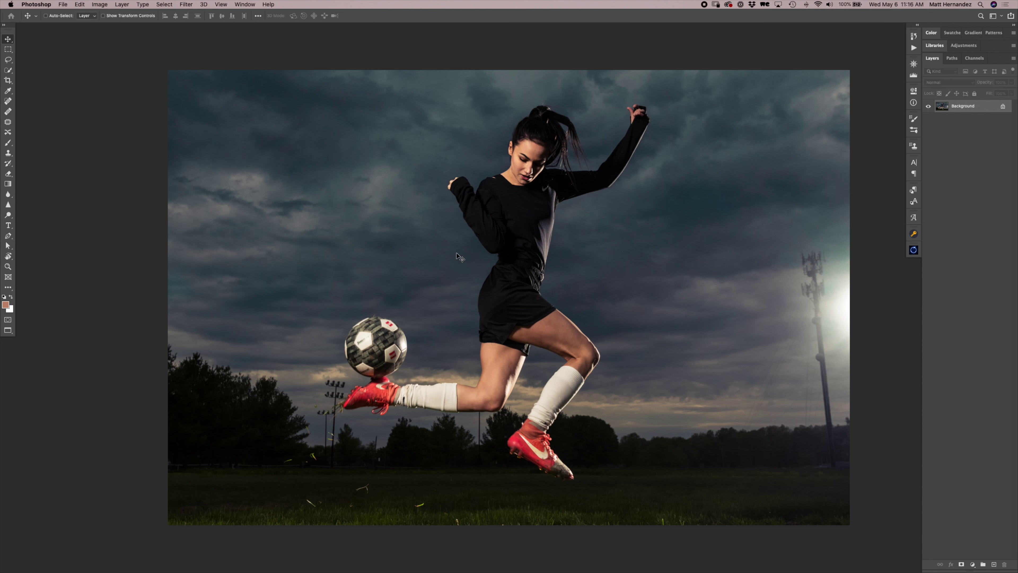
key(z)
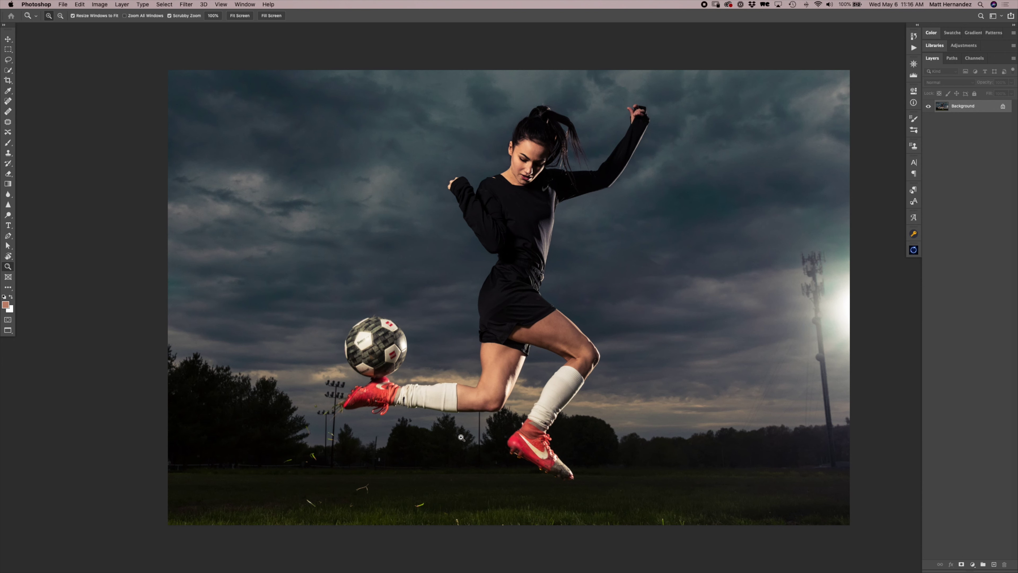
- Zoom in on the pole behind the knee and duplicate Background into Layer 1
click(472, 440)
drag(472, 440, 458, 434)
alt+click(458, 434)
click(485, 423)
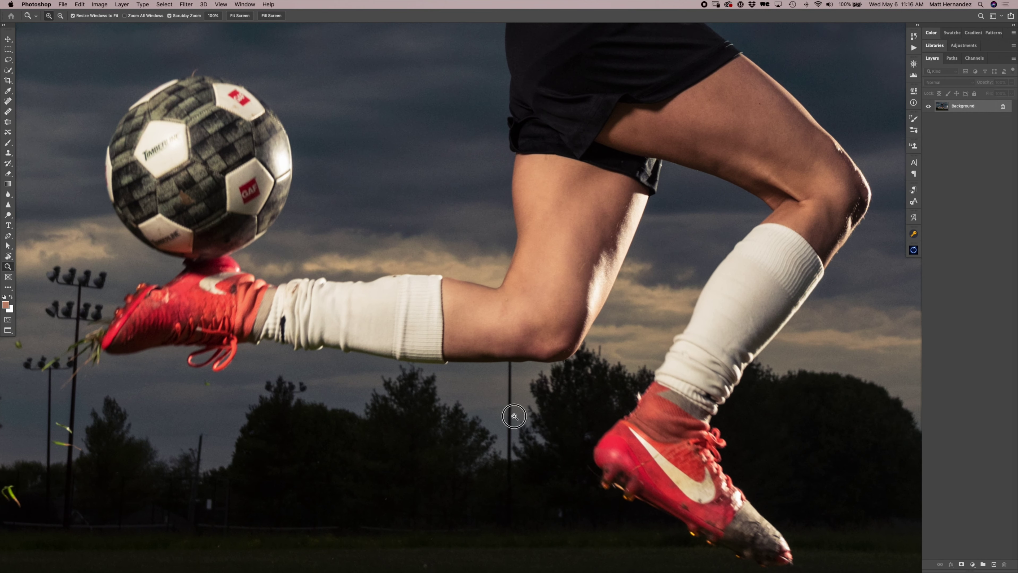
click(511, 416)
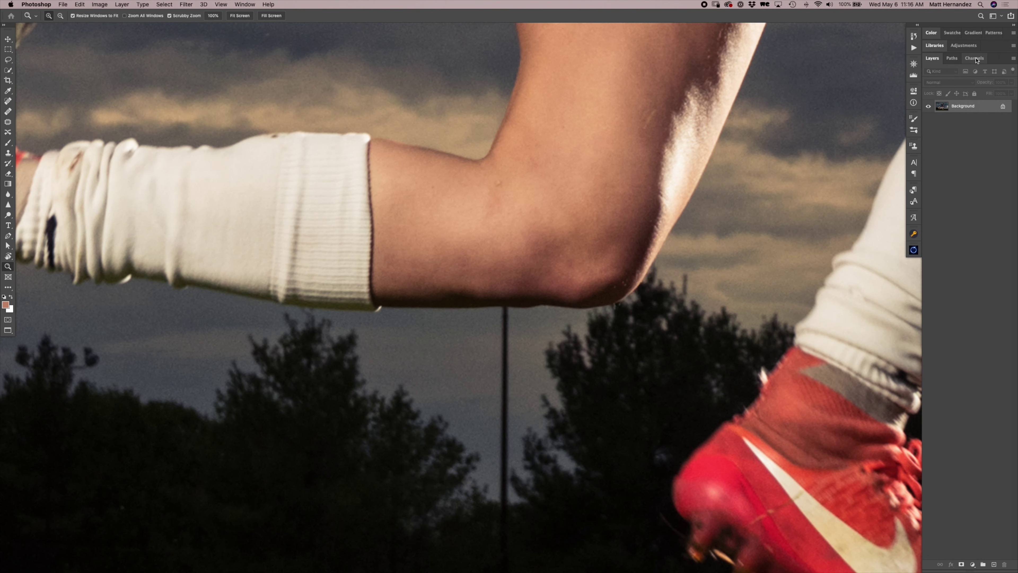
key(super+j)
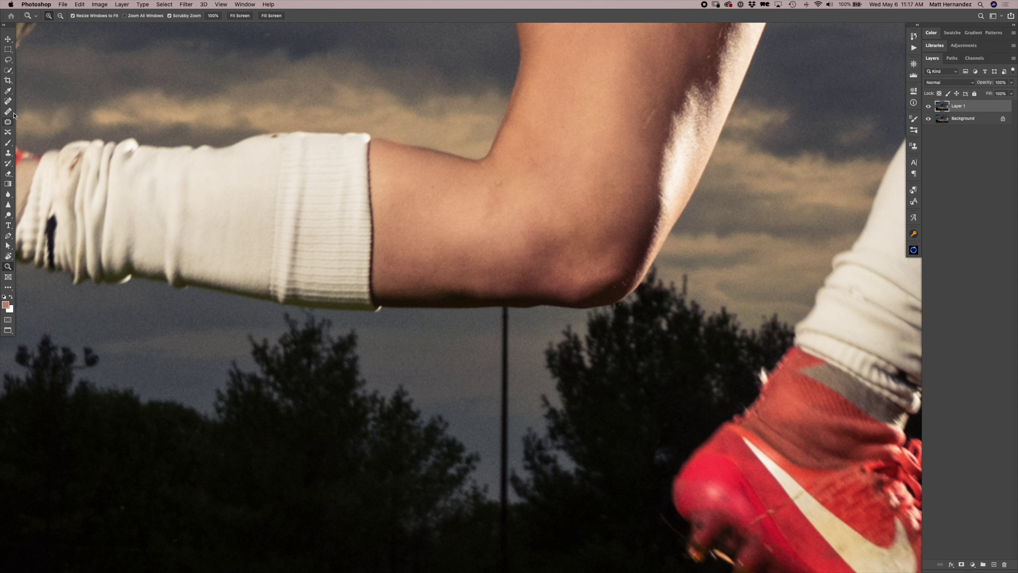
- Set the Spot Healing Brush to size 24 and zoom closer on the arm and pole
click(10, 101)
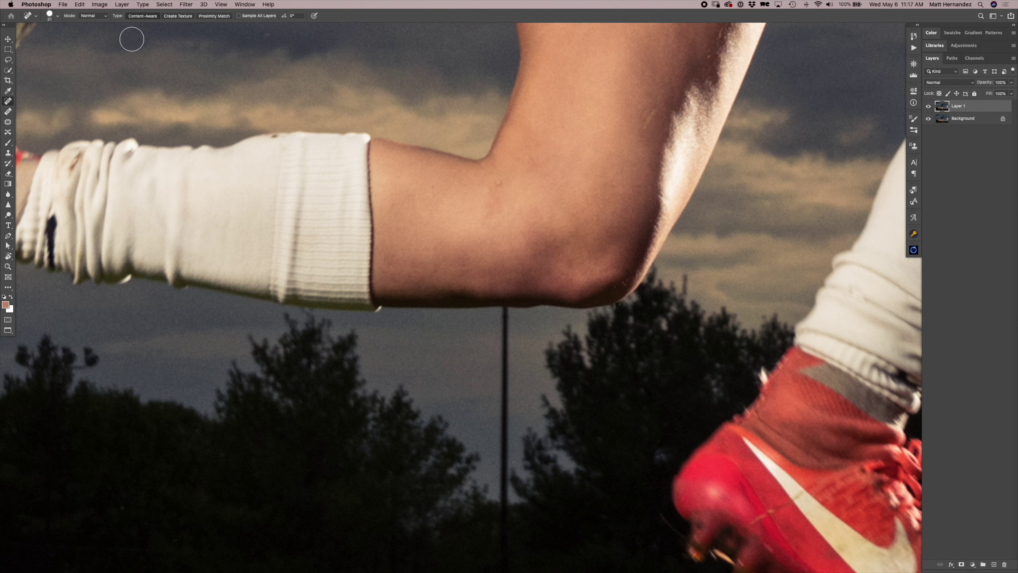
key(shift+j)
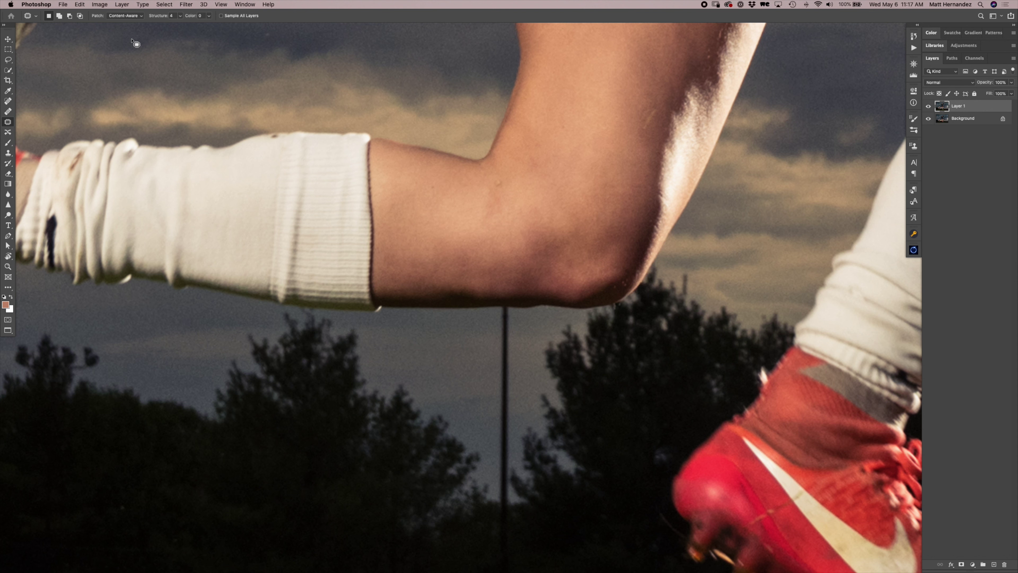
key(shift+j)
key(shift+j)
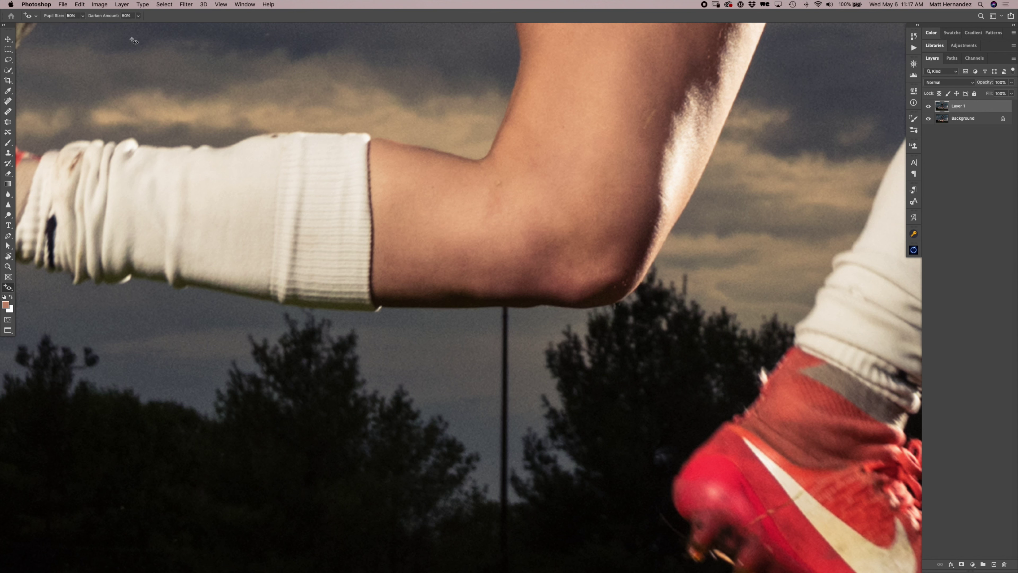
key(shift+j)
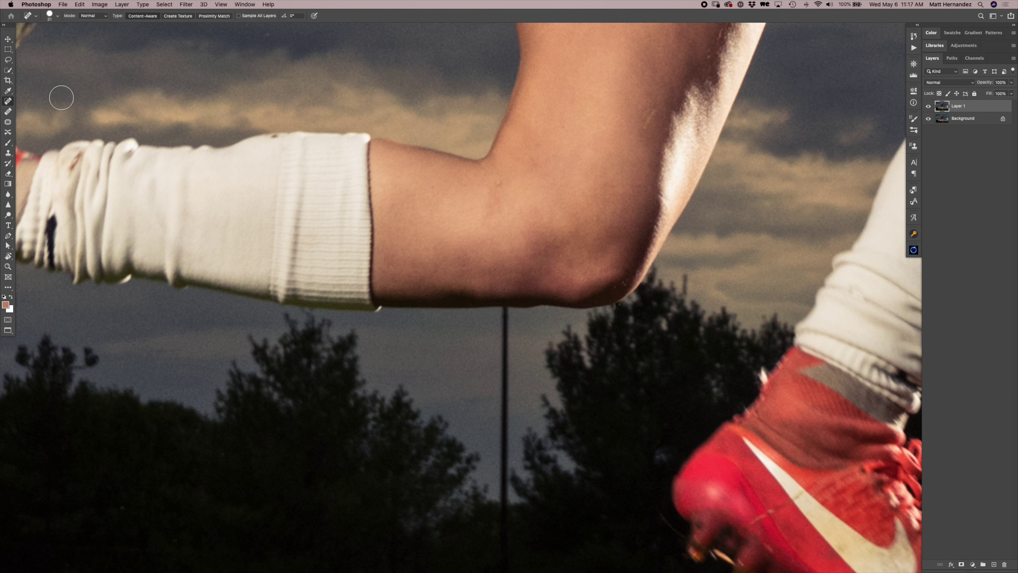
mouse_move(518, 331)
mouse_down()
mouse_move(501, 309)
mouse_move(505, 498)
mouse_move(510, 359)
mouse_move(506, 469)
mouse_up()
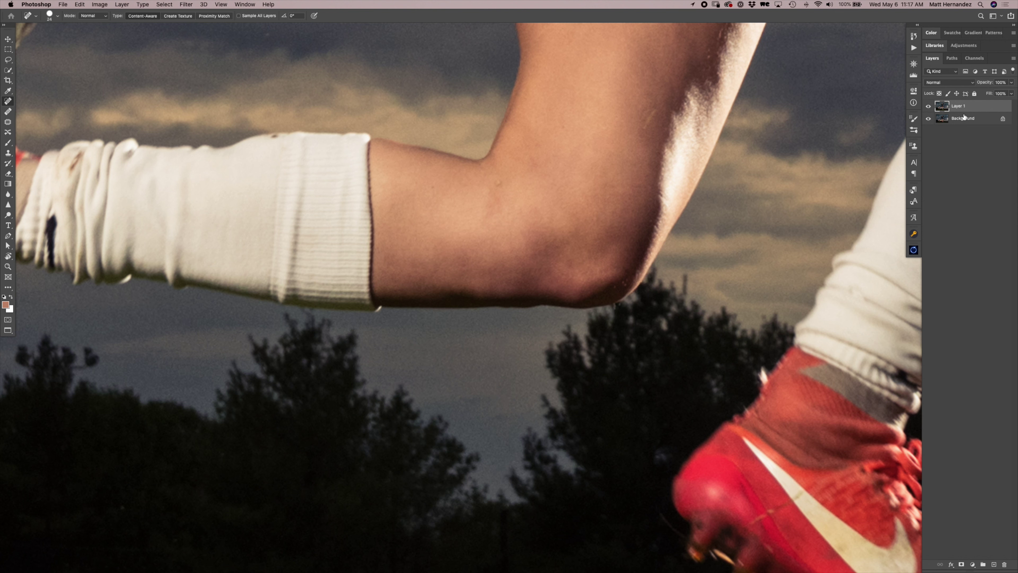
key(z)
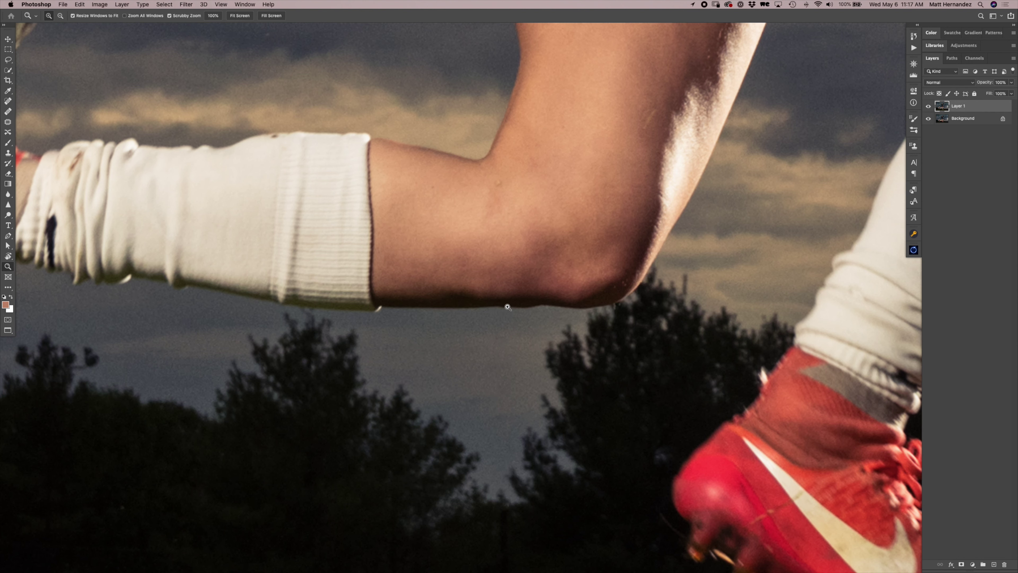
click(498, 307)
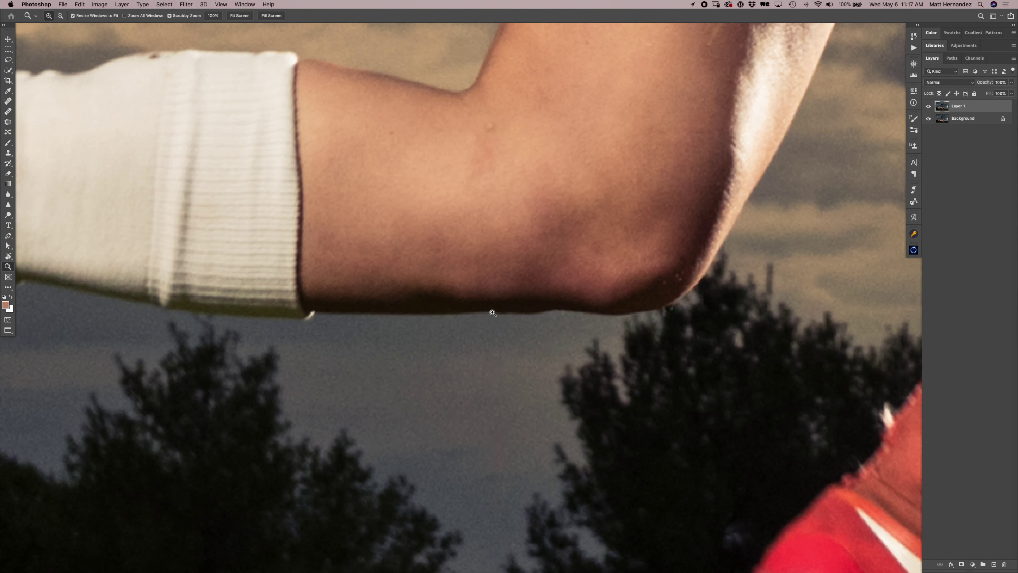
- Shrink the Clone Stamp brush to 1 px, enlarge it again, and zoom out to the ball and boots
key(s)
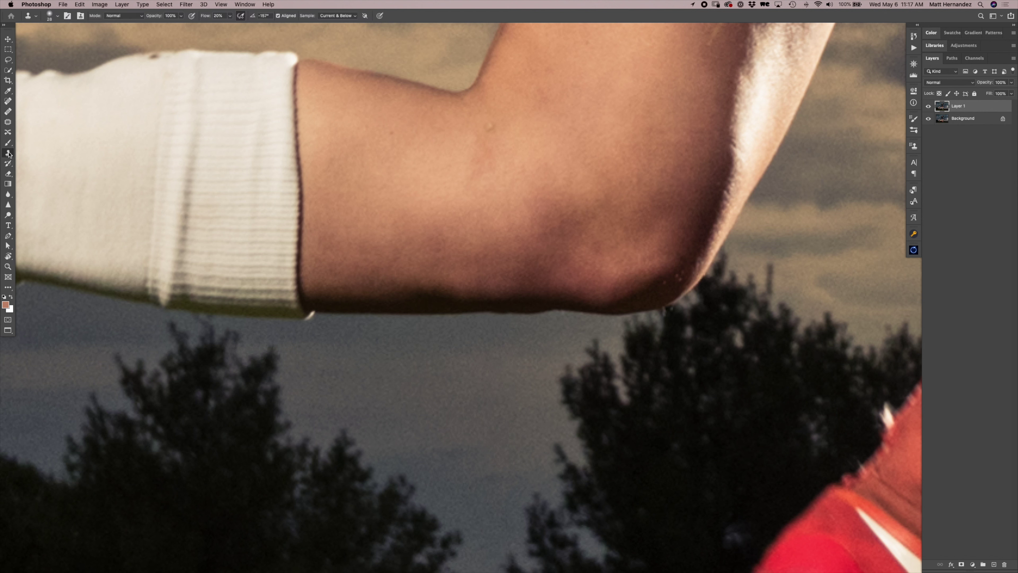
ctrl+alt+click(493, 326)
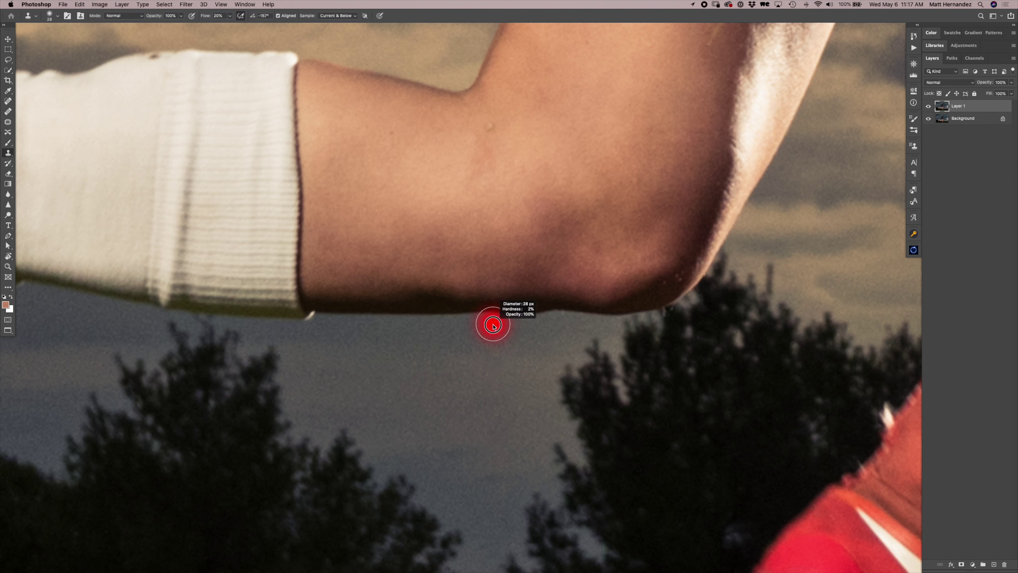
ctrl+alt+click(470, 335)
mouse_move(473, 336)
mouse_down()
mouse_move(345, 351)
mouse_move(453, 345)
mouse_move(484, 504)
mouse_move(454, 284)
mouse_move(466, 431)
mouse_move(520, 298)
mouse_move(438, 303)
mouse_move(472, 346)
mouse_move(505, 339)
mouse_move(496, 341)
mouse_up()
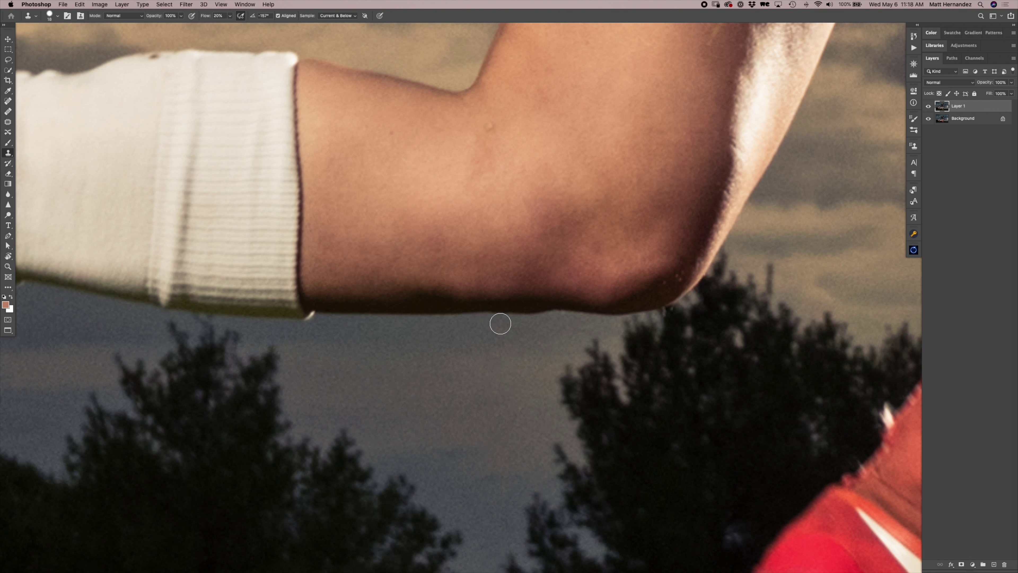
mouse_move(500, 323)
mouse_down()
mouse_move(499, 341)
mouse_move(505, 320)
mouse_move(547, 321)
mouse_up()
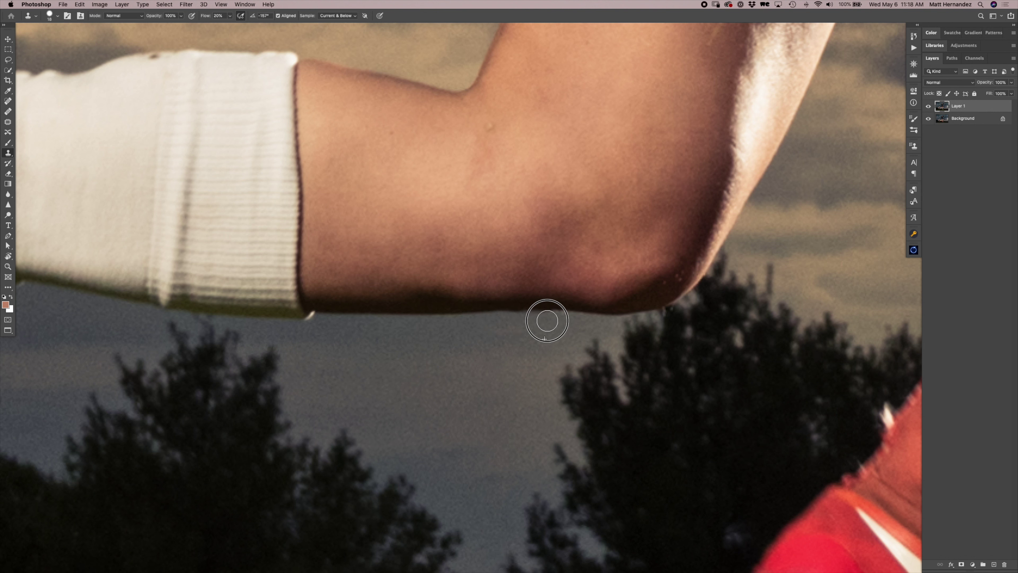
key(z)
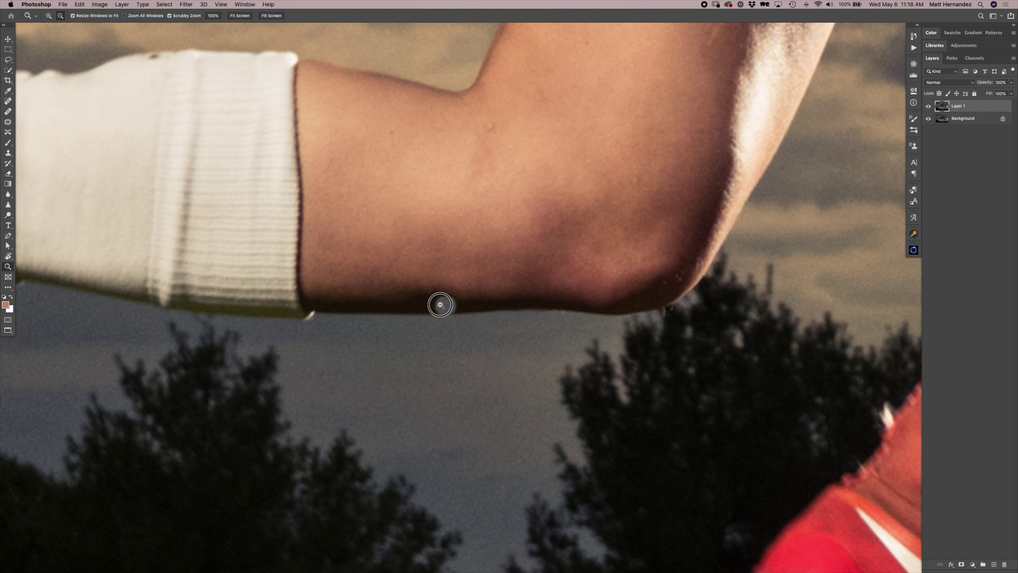
alt+click(440, 305)
scroll(388, 250, up, 3)
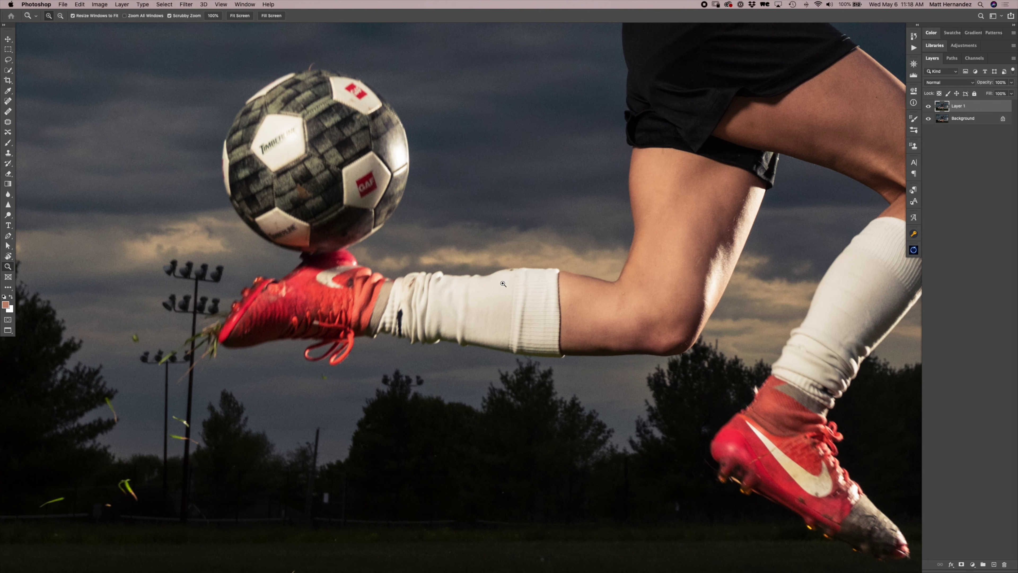
- Zoom in and spot-heal the mark on the white sock
click(437, 211)
scroll(411, 221, up, 3)
scroll(411, 221, left, 3)
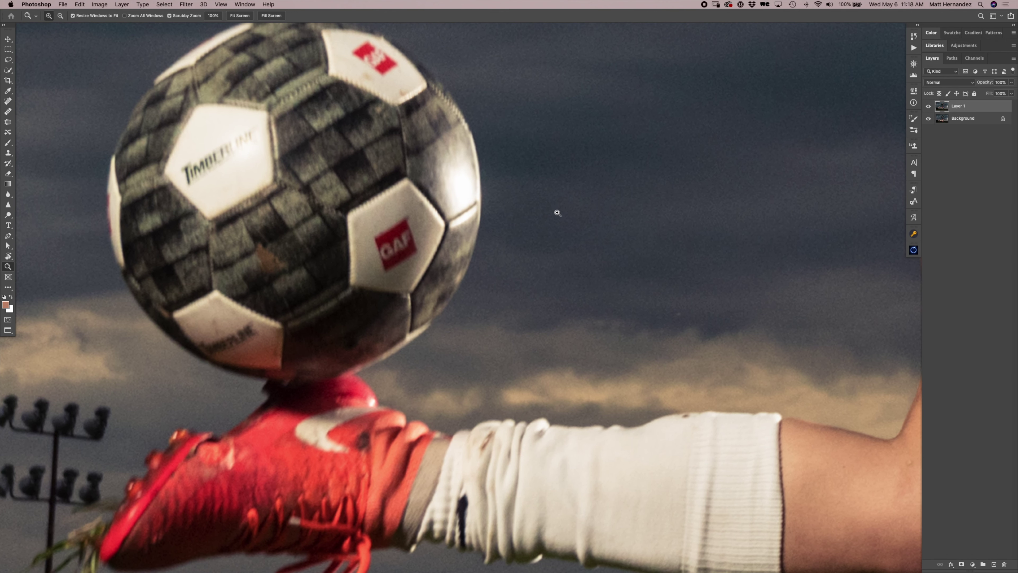
click(7, 103)
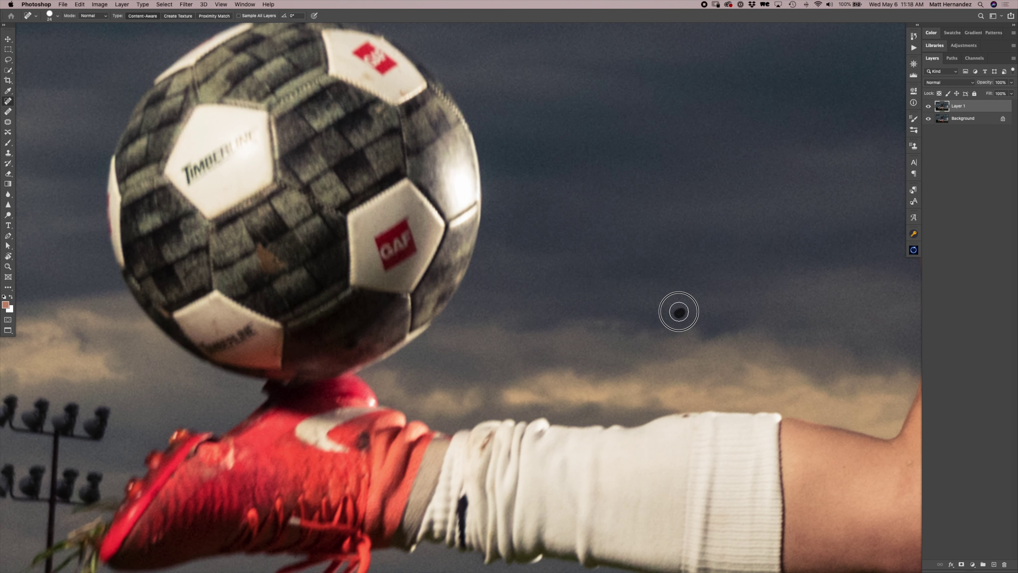
scroll(375, 245, left, 3)
click(764, 423)
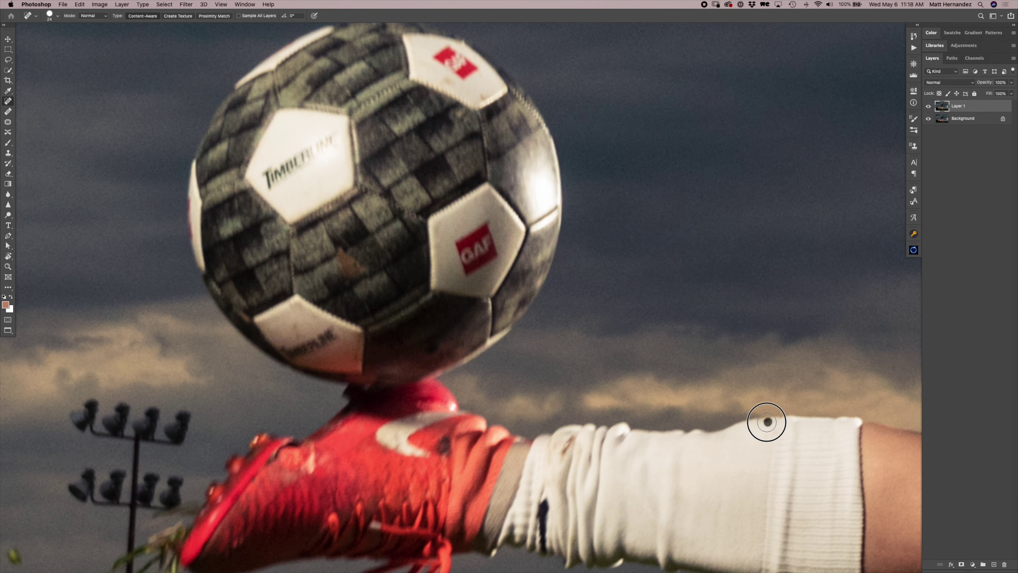
- Paint a spot-healing stroke over the left stadium light tower
scroll(597, 183, down, 5)
scroll(597, 183, left, 5)
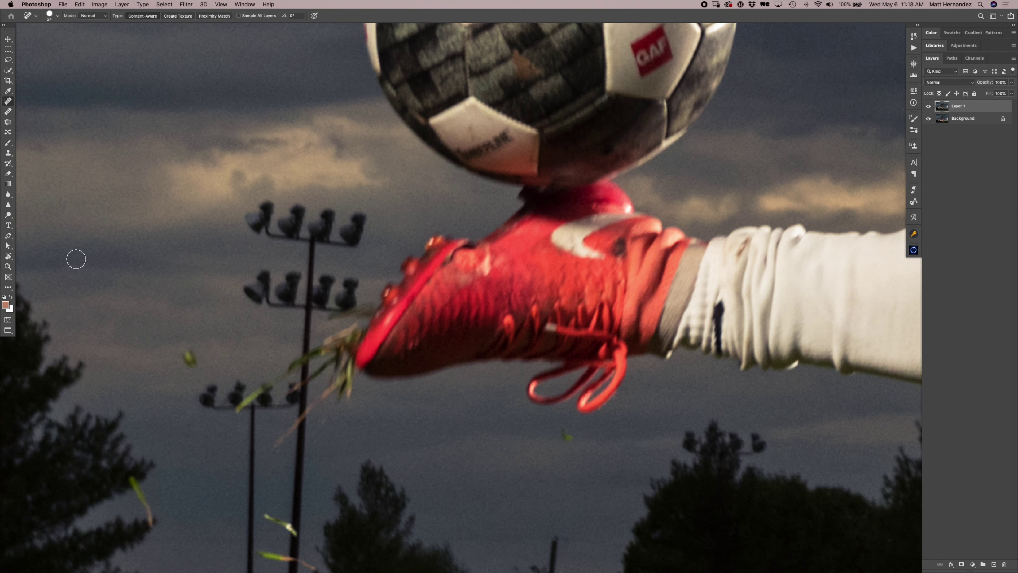
scroll(203, 222, left, 3)
scroll(203, 222, up, 1)
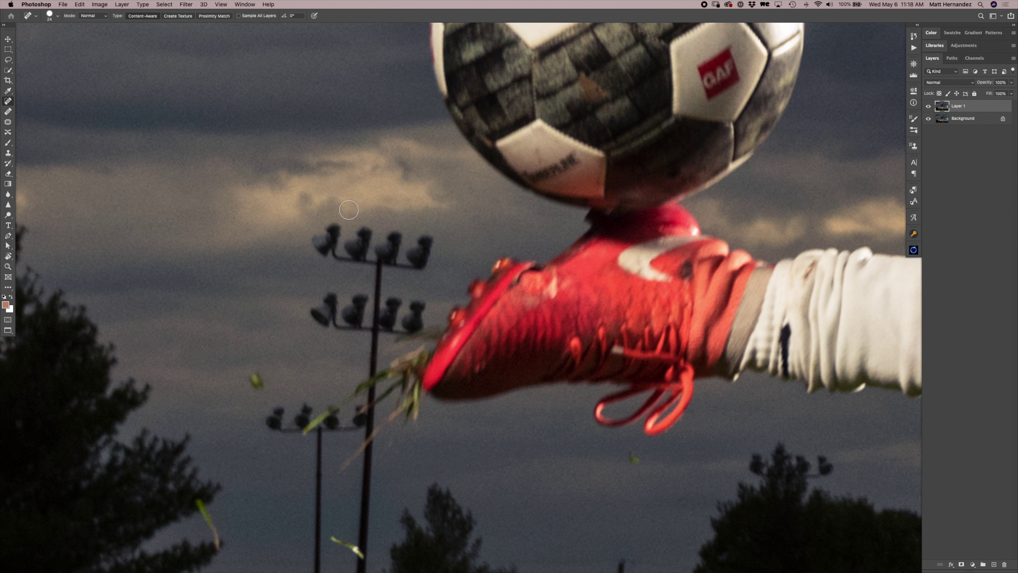
mouse_move(330, 249)
mouse_down()
mouse_move(320, 229)
mouse_move(340, 225)
mouse_move(362, 258)
mouse_move(357, 240)
mouse_move(375, 238)
mouse_move(383, 260)
mouse_move(382, 243)
mouse_move(396, 232)
mouse_move(417, 268)
mouse_move(426, 251)
mouse_move(392, 260)
mouse_move(381, 331)
mouse_move(422, 320)
mouse_move(389, 301)
mouse_move(385, 272)
mouse_move(369, 330)
mouse_move(346, 324)
mouse_move(358, 311)
mouse_move(360, 322)
mouse_move(337, 323)
mouse_move(361, 300)
mouse_move(340, 314)
mouse_move(330, 298)
mouse_move(324, 326)
mouse_move(369, 333)
mouse_move(371, 367)
mouse_up()
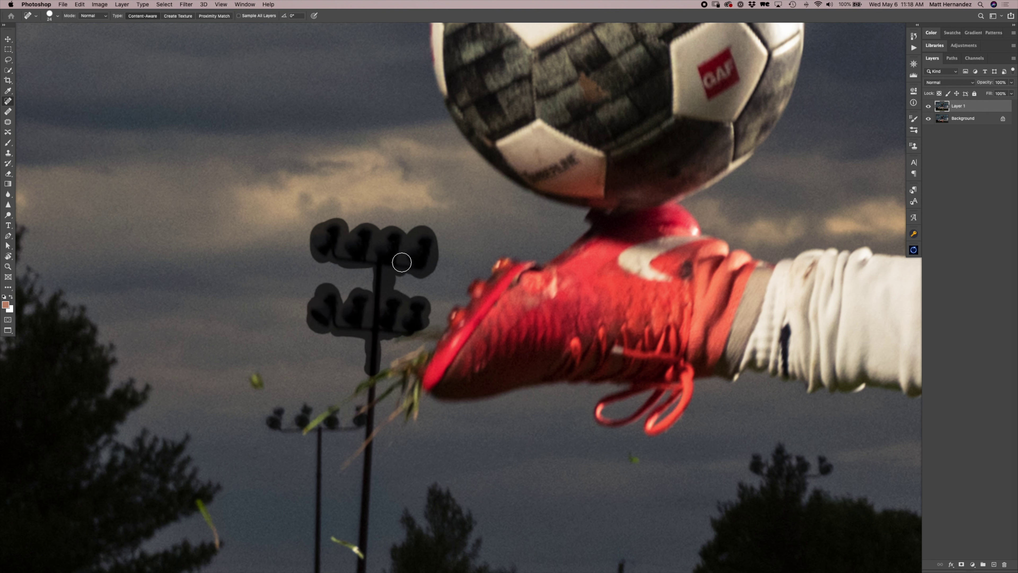
- Heal the dark specks, green leaf and stadium lights in the sky beside the red boot
click(416, 330)
click(371, 370)
click(389, 247)
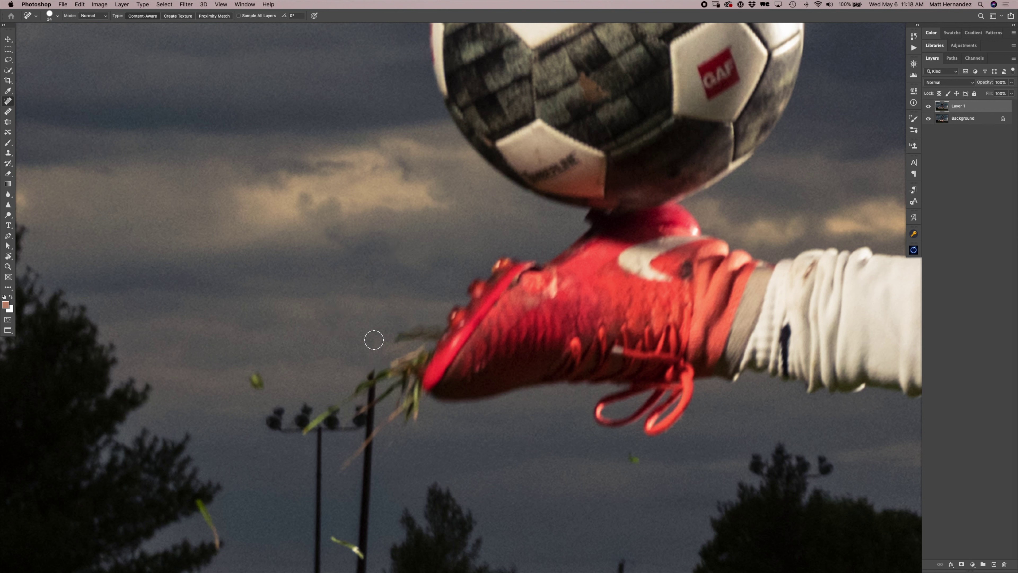
mouse_move(288, 405)
mouse_down()
mouse_move(272, 428)
mouse_move(309, 407)
mouse_move(289, 434)
mouse_move(335, 421)
mouse_move(316, 432)
mouse_move(356, 431)
mouse_move(358, 421)
mouse_move(347, 426)
mouse_move(357, 406)
mouse_move(322, 442)
mouse_move(318, 568)
mouse_move(319, 440)
mouse_up()
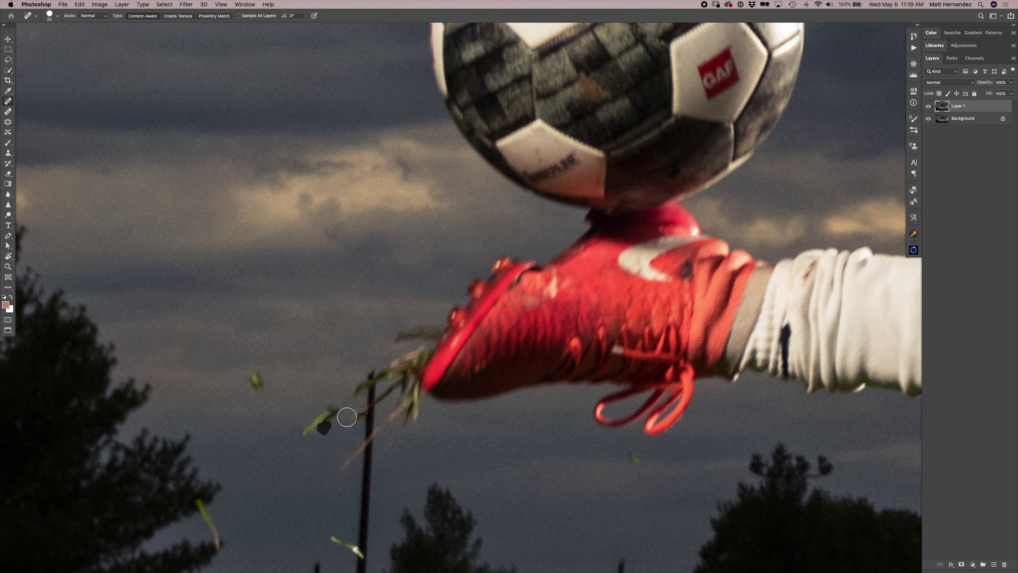
drag(338, 417, 333, 423)
- With a smaller brush, heal the dark pole down its length, then set a clone source
key(bracketleft)
key(bracketleft)
drag(373, 373, 379, 367)
mouse_move(373, 399)
mouse_down()
mouse_move(367, 385)
mouse_move(364, 409)
mouse_move(370, 386)
mouse_move(374, 406)
mouse_up()
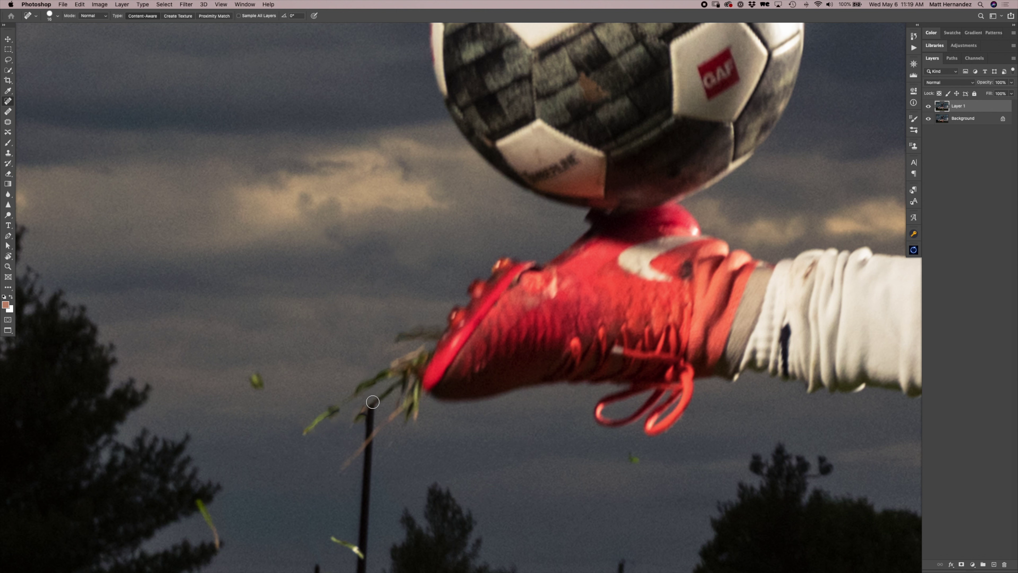
mouse_move(373, 413)
mouse_down()
mouse_move(366, 432)
mouse_move(383, 426)
mouse_up()
mouse_move(372, 451)
mouse_down()
mouse_move(365, 551)
mouse_move(373, 461)
mouse_up()
mouse_move(368, 530)
mouse_down()
mouse_move(368, 500)
mouse_move(358, 518)
mouse_move(365, 458)
mouse_move(361, 545)
mouse_up()
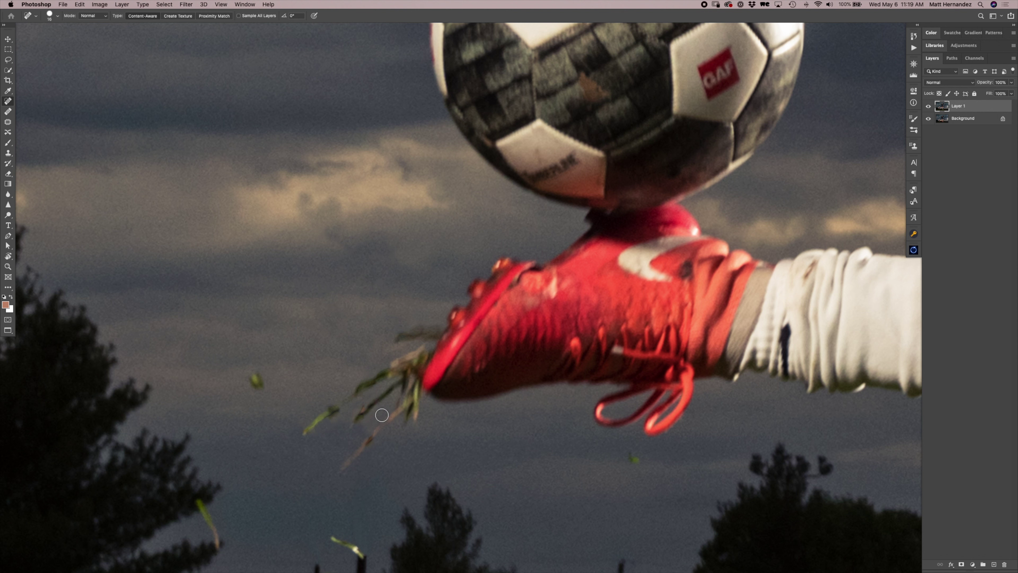
key(s)
alt+click(347, 443)
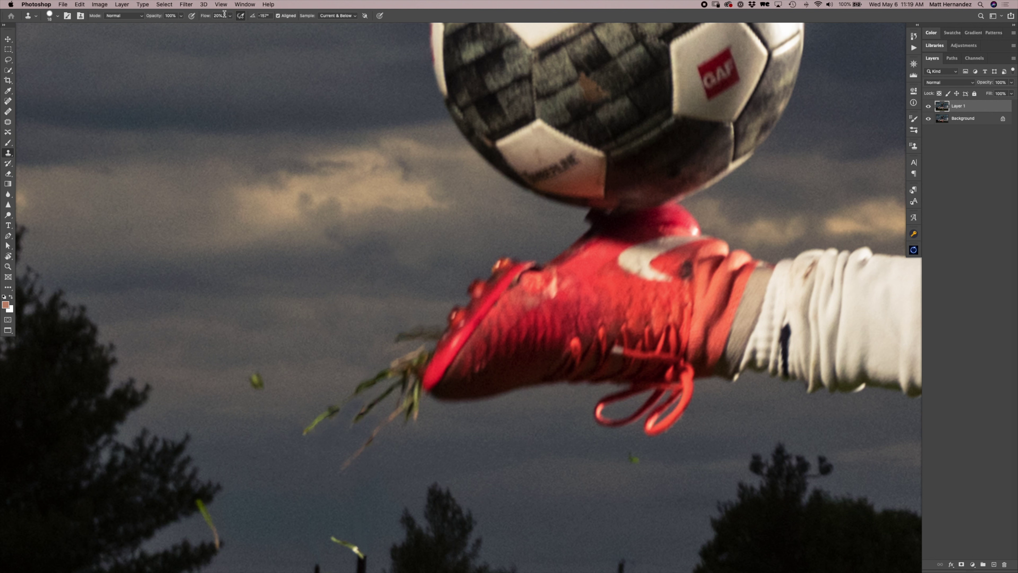
- Clone sky onto a spot, then spot-heal the left pole, dark blob and pole top
click(208, 72)
scroll(413, 325, down, 10)
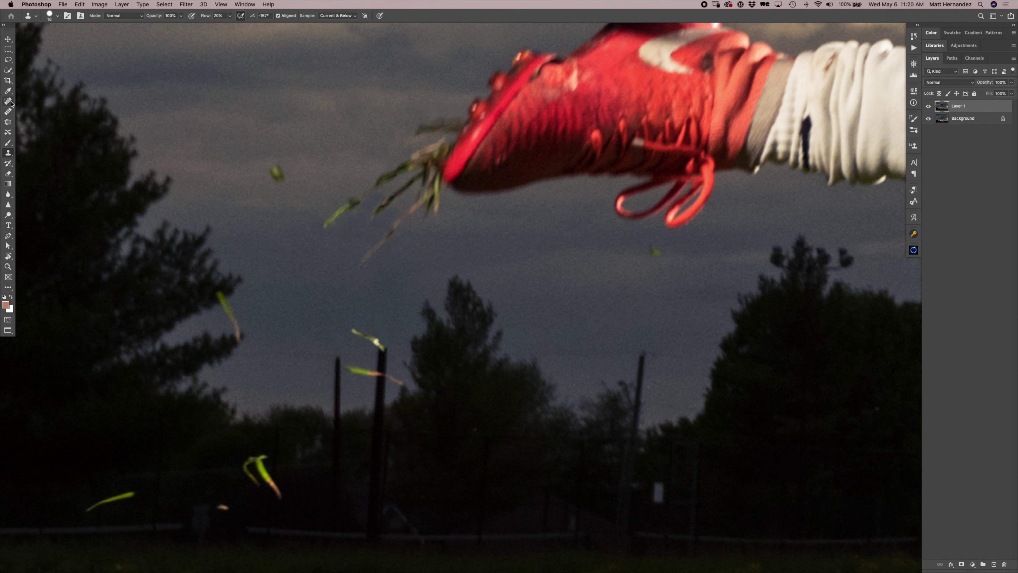
click(12, 103)
drag(339, 357, 343, 425)
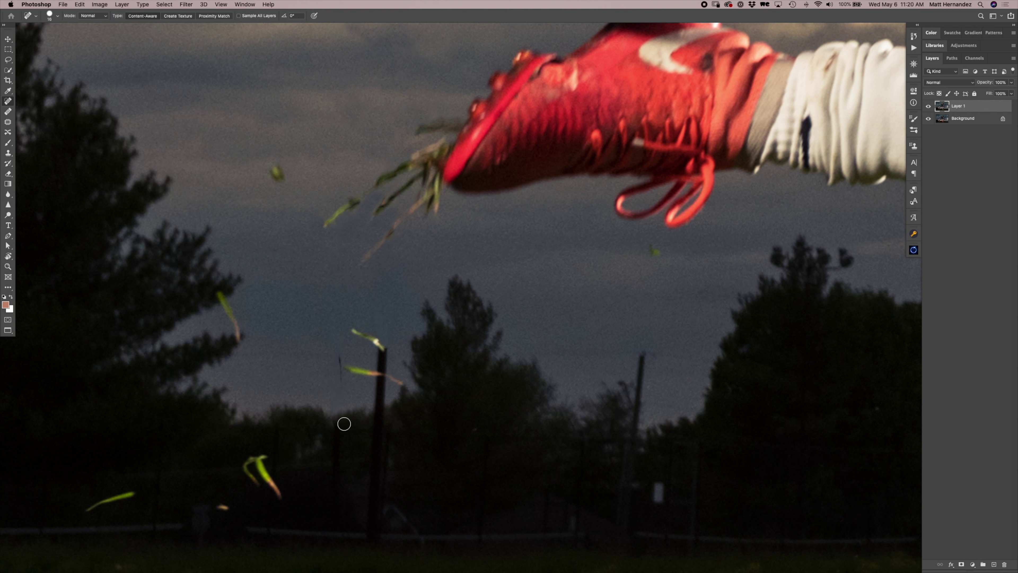
click(339, 353)
click(332, 418)
click(387, 349)
click(380, 363)
click(378, 381)
mouse_move(378, 381)
mouse_down()
mouse_move(376, 415)
mouse_move(379, 366)
mouse_up()
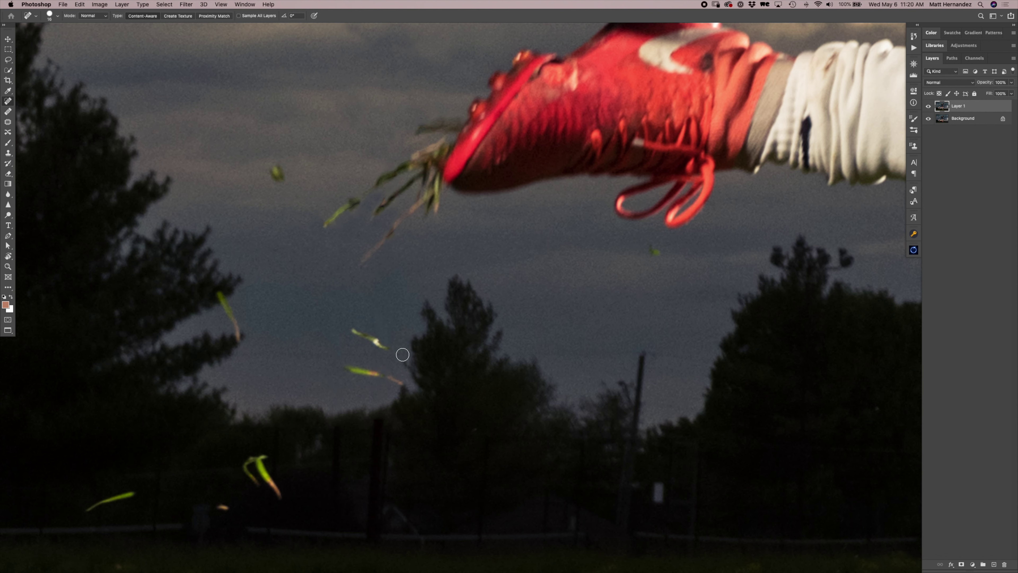
- Heal the pole down toward the trees and blend the pale post into them
scroll(562, 325, right, 4)
scroll(562, 325, down, 1)
mouse_move(570, 335)
mouse_down()
mouse_move(565, 427)
mouse_move(566, 370)
mouse_move(591, 336)
mouse_move(638, 337)
mouse_up()
click(587, 469)
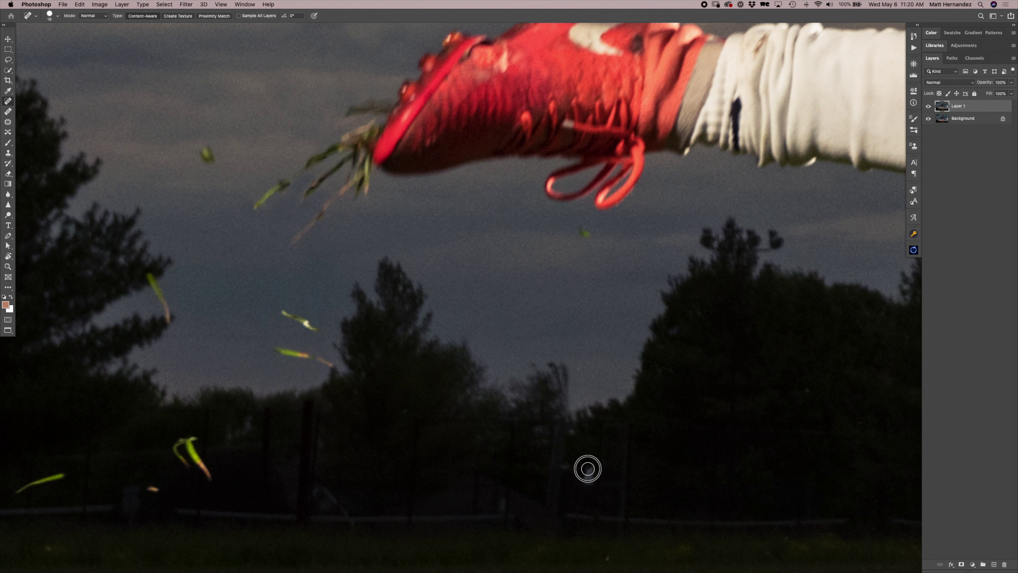
scroll(521, 381, down, 5)
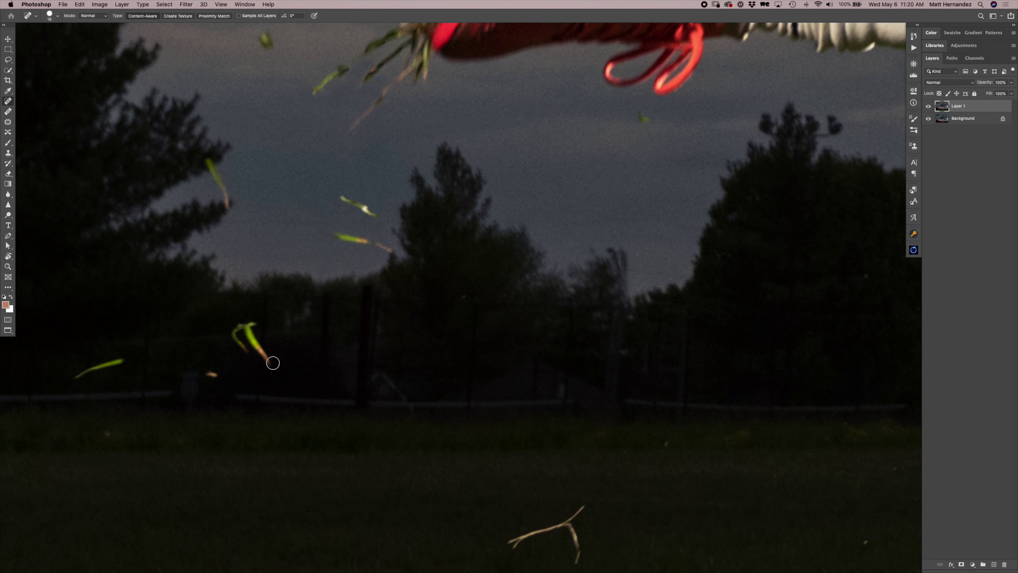
scroll(498, 357, right, 6)
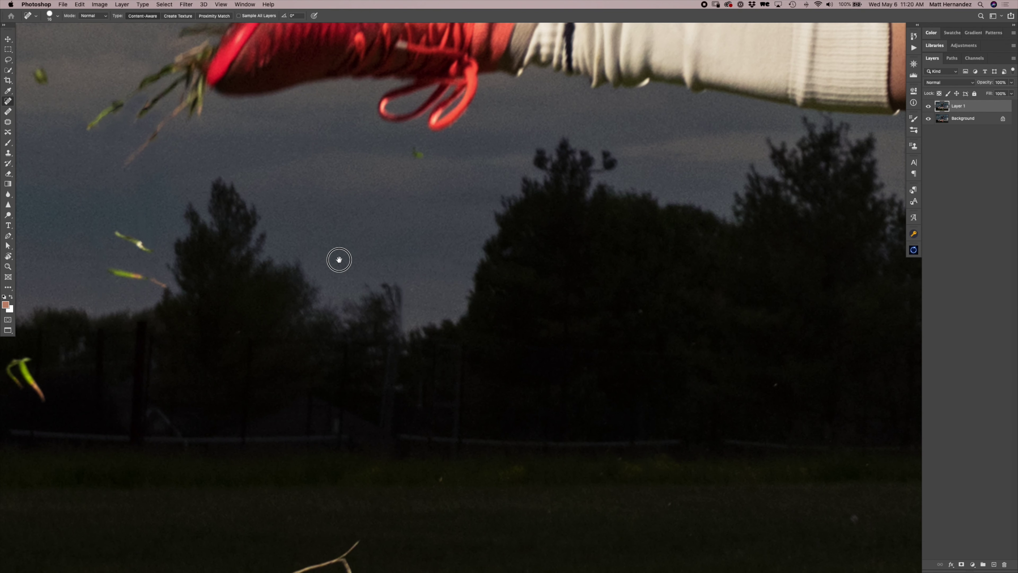
scroll(336, 256, up, 3)
scroll(336, 256, left, 4)
- Clone sky over the grass blade by the treeline, then pan to the red boot
key(s)
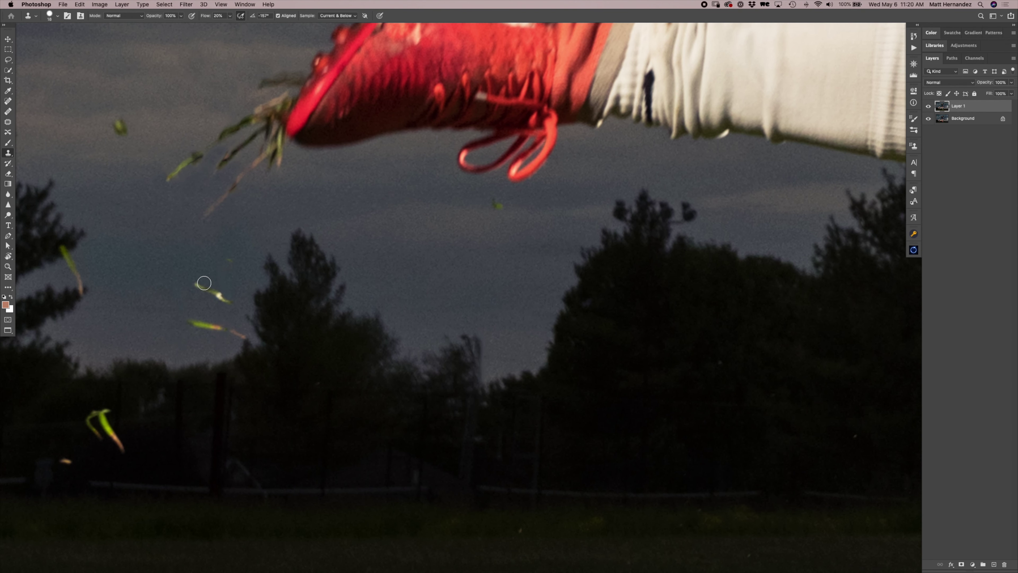
key(z)
click(218, 271)
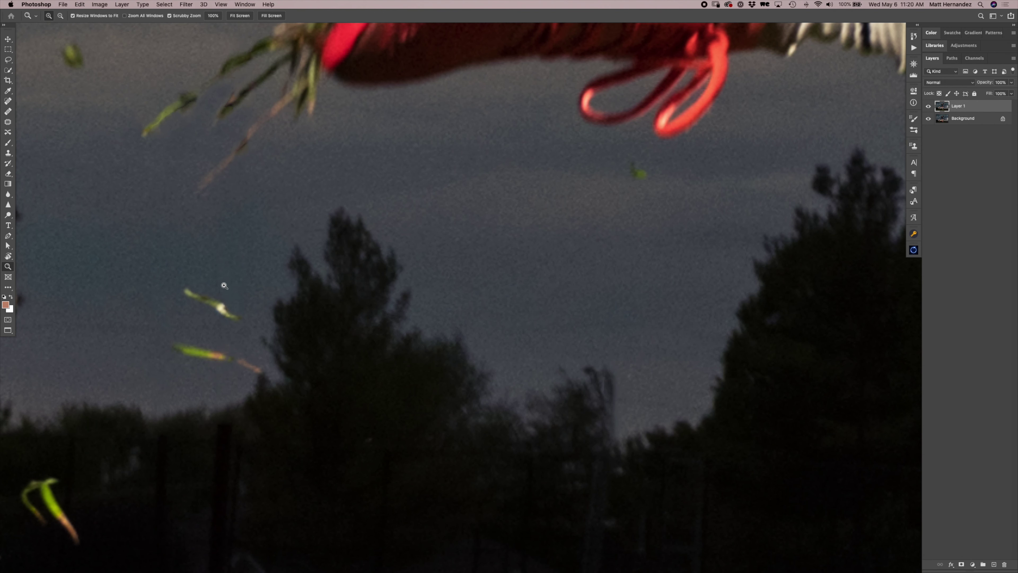
key(s)
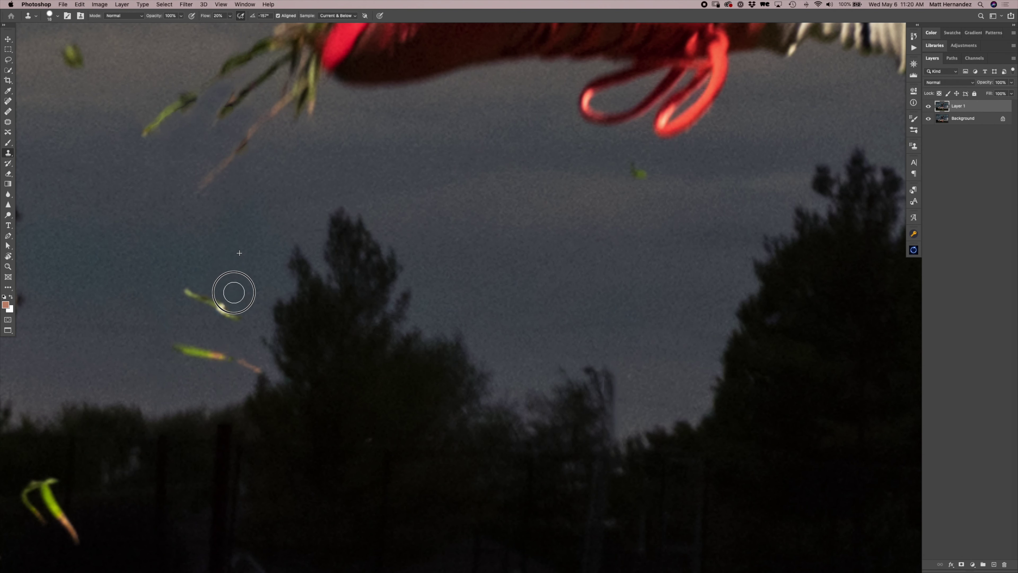
alt+click(172, 306)
click(208, 327)
scroll(307, 273, up, 5)
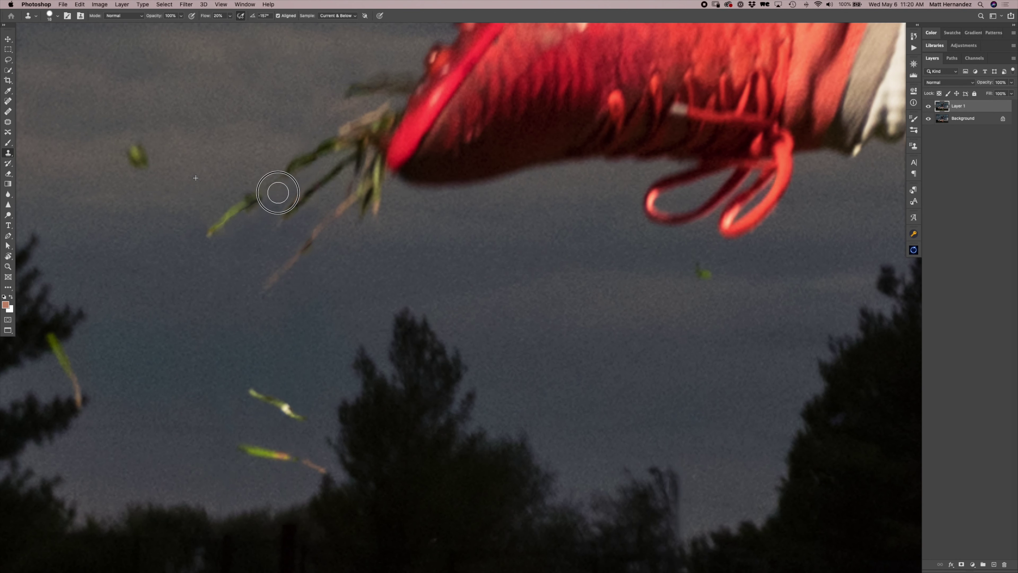
drag(327, 143, 345, 232)
scroll(371, 199, up, 5)
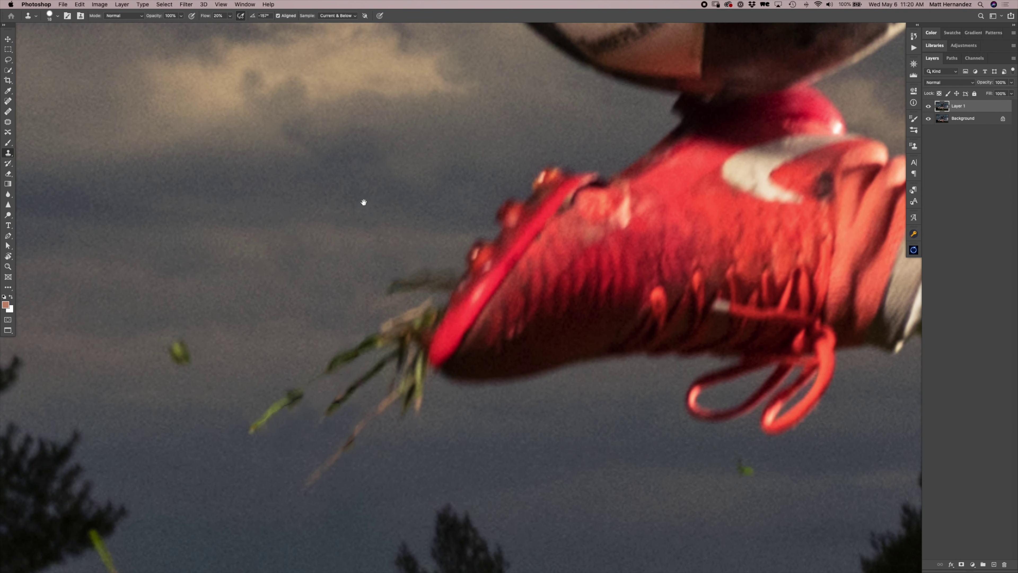
scroll(490, 238, down, 15)
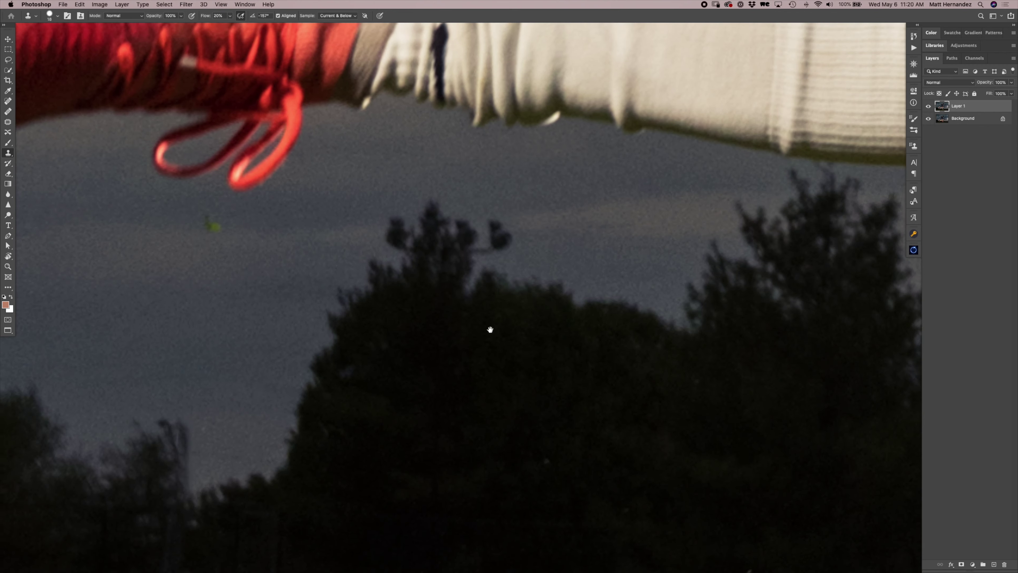
scroll(490, 238, up, 10)
scroll(313, 313, right, 10)
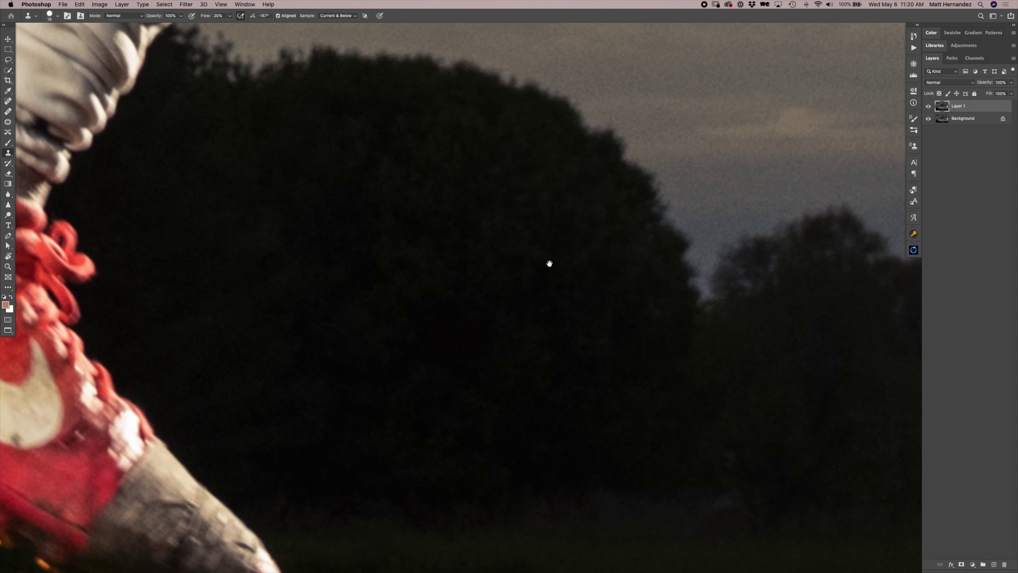
scroll(529, 231, down, 5)
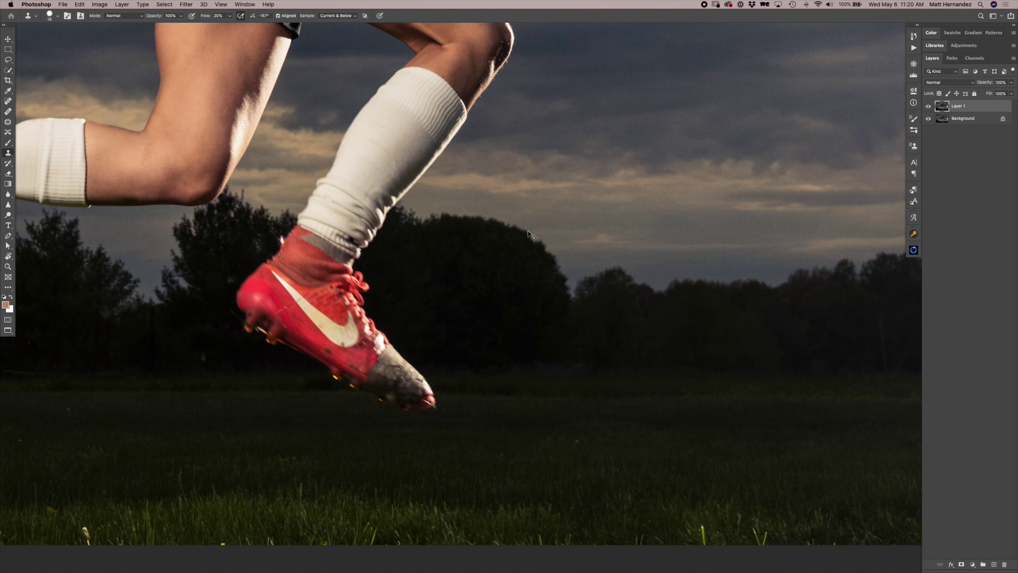
scroll(345, 294, down, 3)
scroll(591, 336, left, 8)
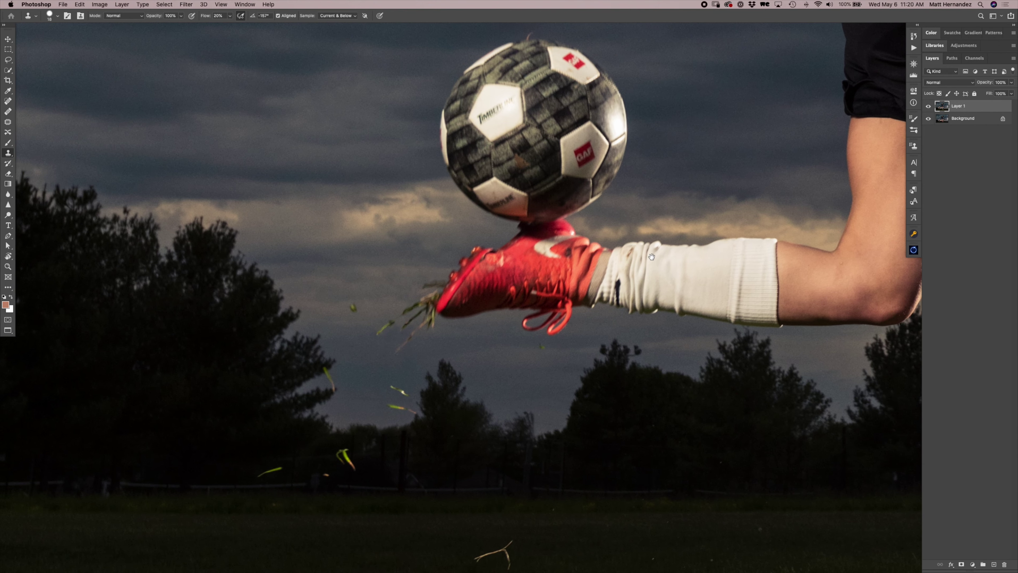
scroll(588, 375, up, 4)
scroll(588, 375, up, 5)
- Heal the first guy wire from the treeline to the tower with an enlarged Content-Aware brush
scroll(704, 293, right, 15)
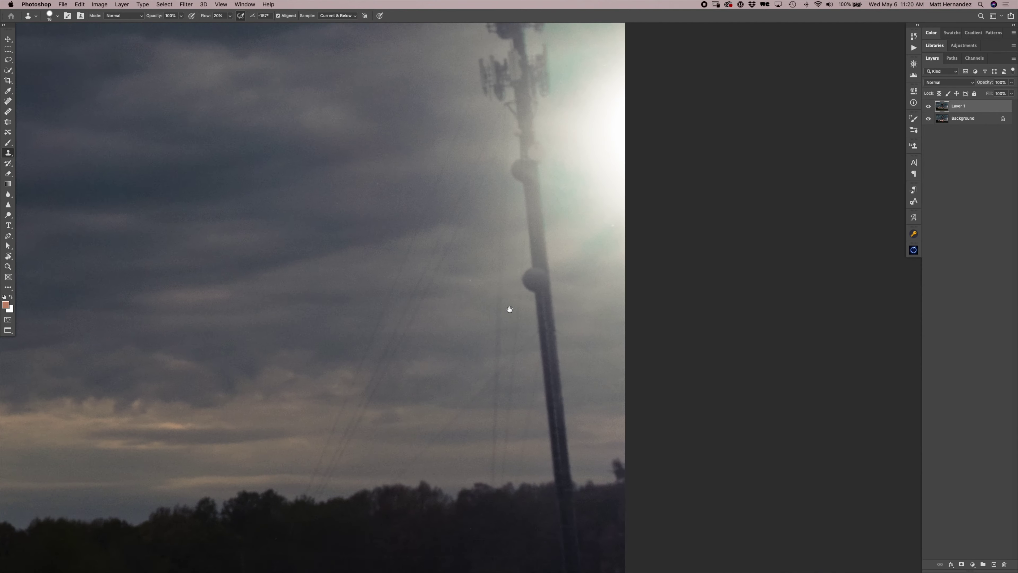
scroll(451, 333, down, 3)
scroll(452, 333, left, 10)
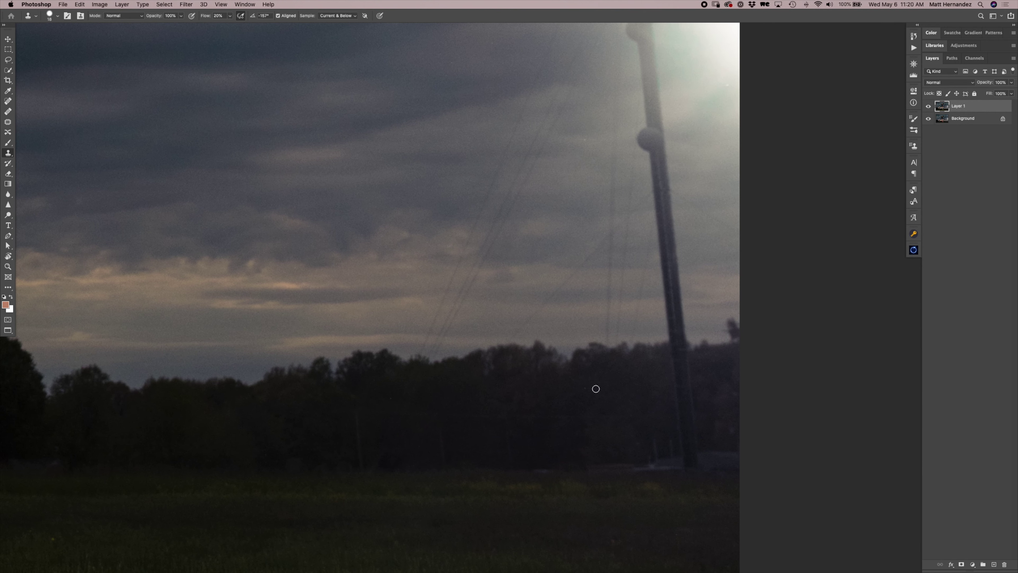
scroll(596, 368, up, 6)
scroll(595, 368, left, 1)
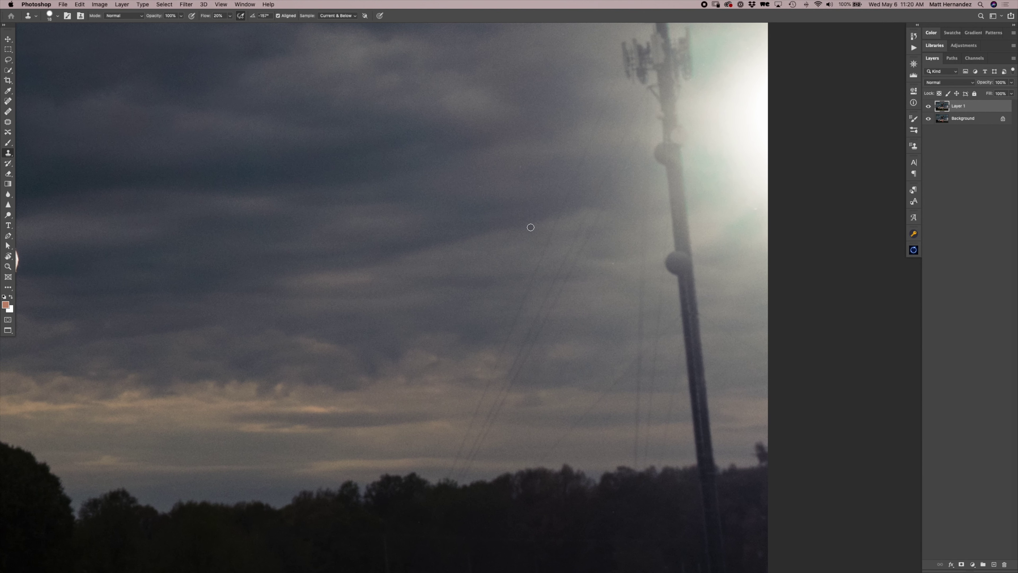
click(8, 101)
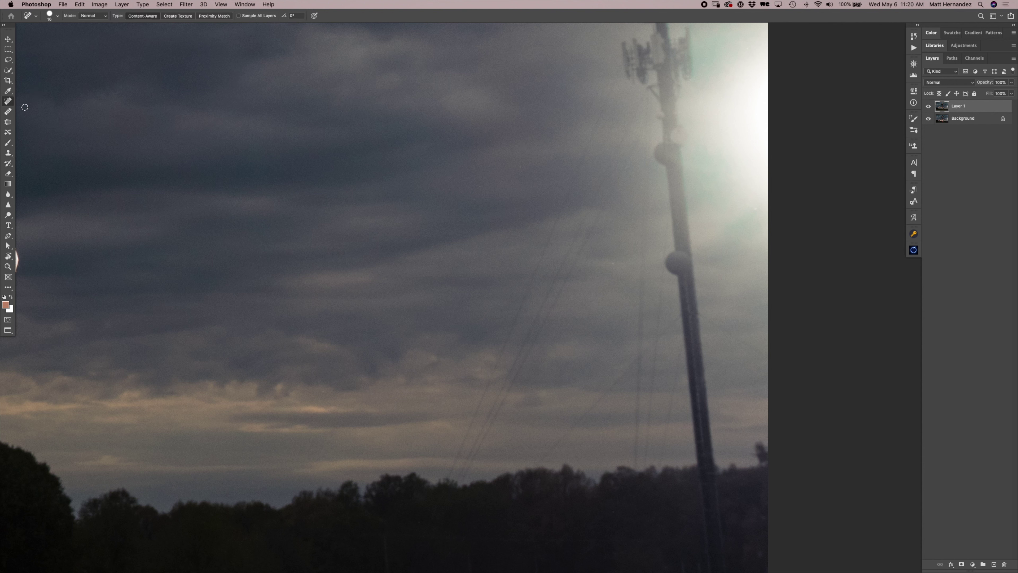
key(bracketright)
click(449, 478)
shift+click(618, 75)
drag(447, 475, 449, 479)
shift+click(619, 77)
- Heal the remaining diagonal guy wires, including the 45-degree one, down to the image edge
shift+click(644, 95)
shift+click(645, 115)
click(674, 318)
shift+click(538, 462)
shift+click(647, 105)
shift+click(646, 469)
shift+click(661, 462)
click(699, 314)
shift+click(770, 360)
scroll(522, 260, up, 5)
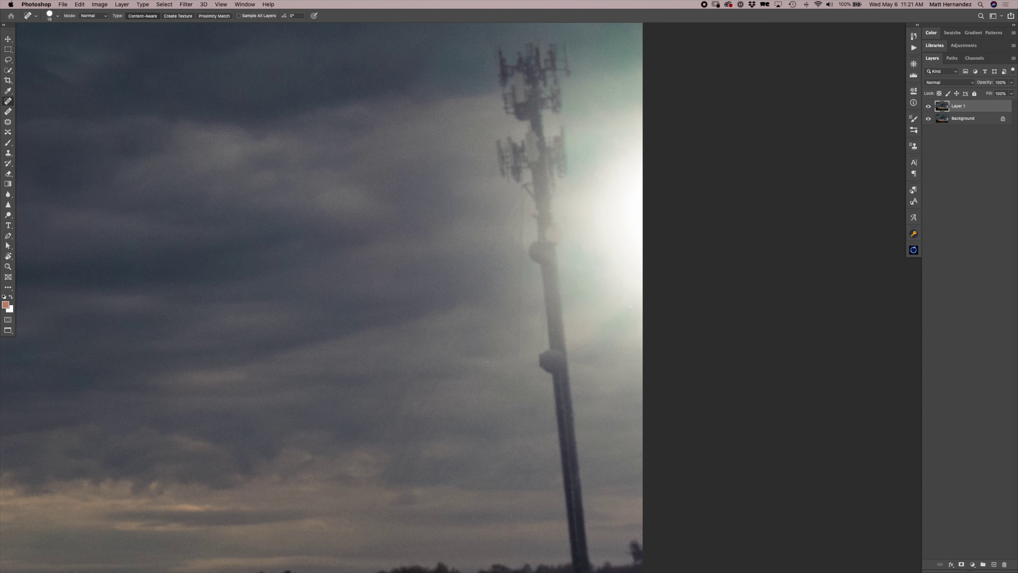
- Set the Healing Brush to 60 px and heal the haze beside the tower with sampled sky
key(shift+j)
mouse_move(529, 299)
mouse_down()
mouse_move(482, 296)
mouse_move(436, 334)
mouse_move(428, 373)
mouse_move(428, 320)
mouse_move(417, 316)
mouse_up()
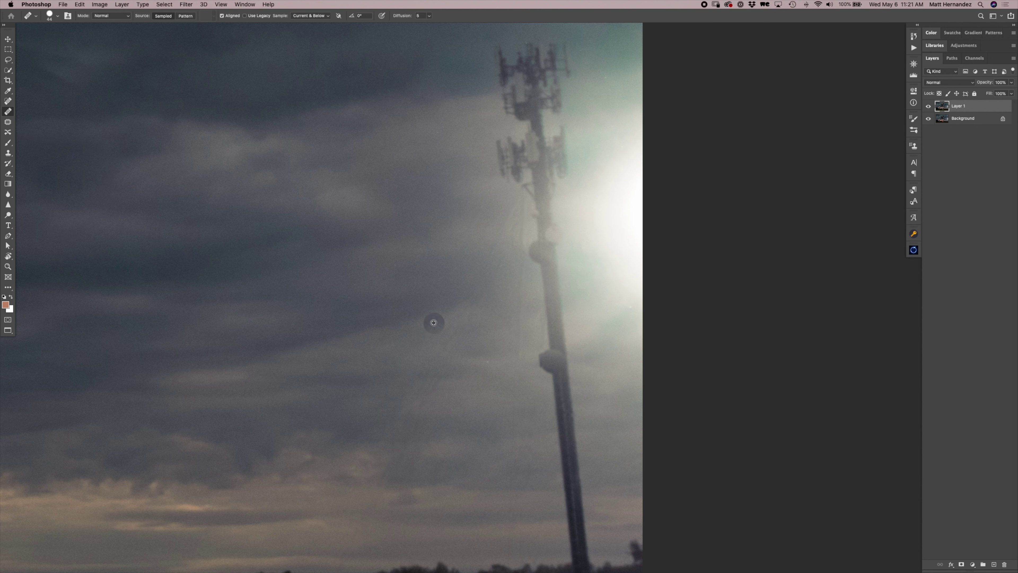
alt+click(421, 319)
mouse_move(462, 305)
mouse_down()
mouse_move(434, 348)
mouse_move(459, 317)
mouse_move(407, 341)
mouse_move(462, 332)
mouse_move(493, 243)
mouse_move(486, 223)
mouse_move(505, 210)
mouse_move(487, 239)
mouse_up()
mouse_move(397, 379)
mouse_down()
mouse_move(456, 382)
mouse_move(418, 386)
mouse_move(446, 409)
mouse_move(404, 432)
mouse_move(416, 444)
mouse_move(407, 457)
mouse_move(420, 442)
mouse_move(373, 480)
mouse_up()
alt+click(434, 423)
- Paint sampled sky over the tower's edge, side and base near the trees
alt+click(505, 295)
mouse_move(529, 296)
mouse_down()
mouse_move(525, 306)
mouse_move(506, 263)
mouse_move(513, 291)
mouse_move(523, 268)
mouse_up()
alt+click(505, 417)
mouse_move(514, 437)
mouse_down()
mouse_move(502, 437)
mouse_move(495, 388)
mouse_move(513, 385)
mouse_up()
alt+click(522, 424)
mouse_move(511, 495)
mouse_down()
mouse_move(527, 448)
mouse_move(500, 442)
mouse_up()
alt+click(533, 489)
mouse_move(519, 496)
mouse_down()
mouse_move(538, 480)
mouse_move(531, 513)
mouse_up()
scroll(531, 513, down, 3)
alt+click(472, 453)
mouse_move(496, 459)
mouse_down()
mouse_move(490, 444)
mouse_move(486, 480)
mouse_up()
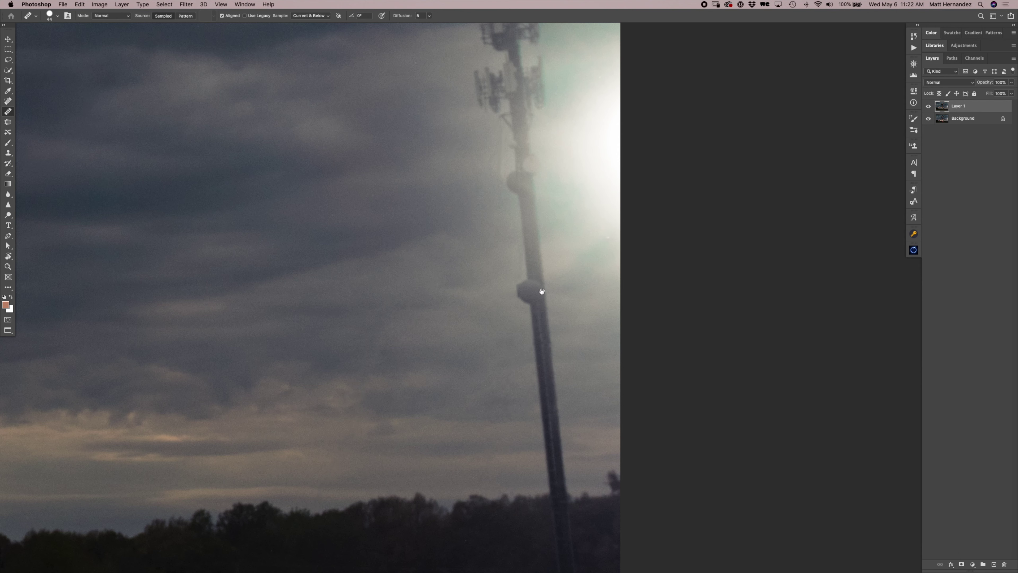
- Retouch the tower's middle and upper sections with sampled sky
scroll(539, 291, up, 2)
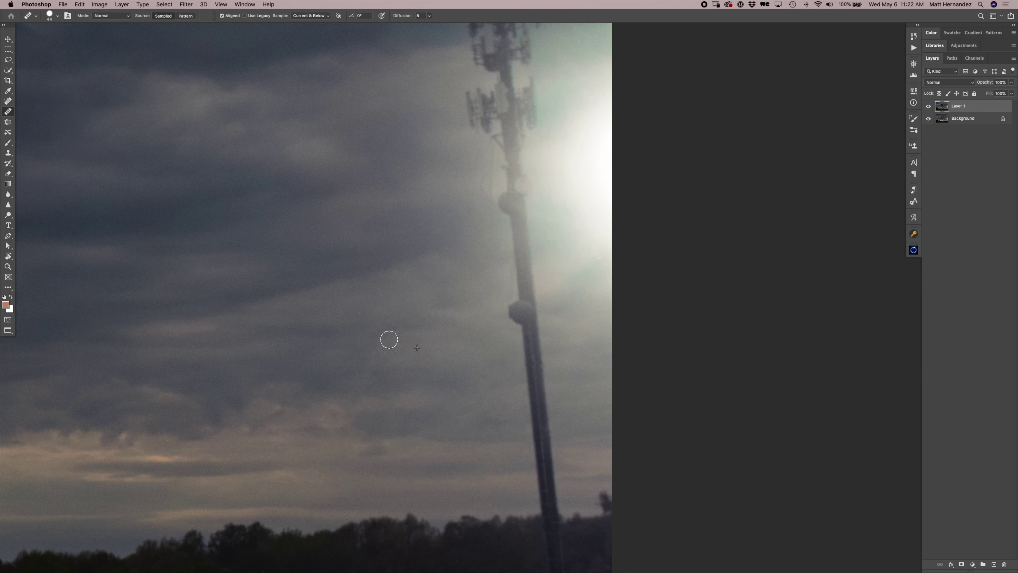
scroll(389, 339, up, 3)
drag(425, 275, 401, 318)
alt+click(401, 318)
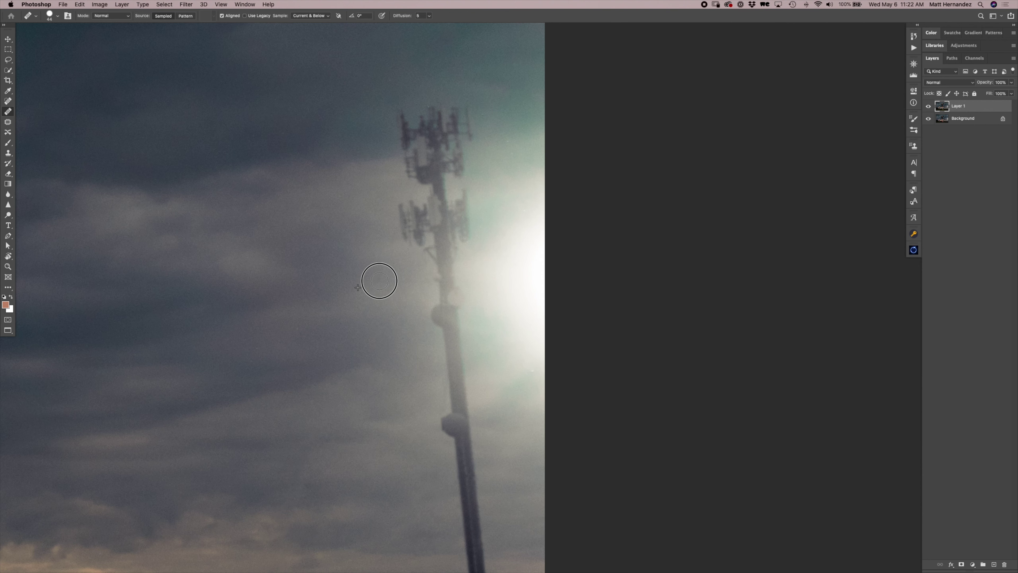
click(456, 180)
drag(441, 235, 427, 277)
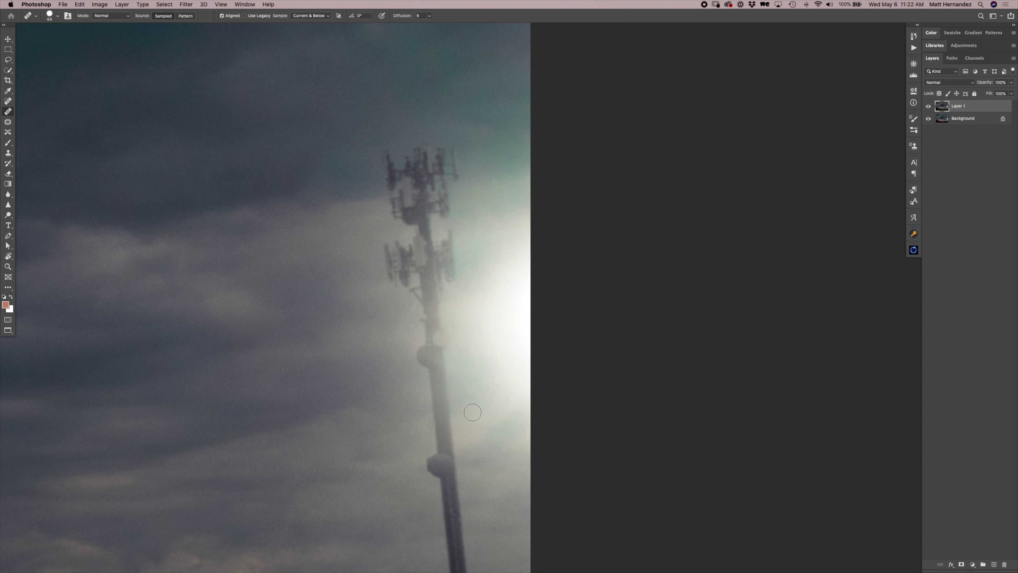
drag(492, 321, 572, 333)
mouse_move(443, 225)
mouse_down()
mouse_move(455, 238)
mouse_move(513, 243)
mouse_up()
scroll(486, 231, down, 4)
scroll(486, 232, right, 2)
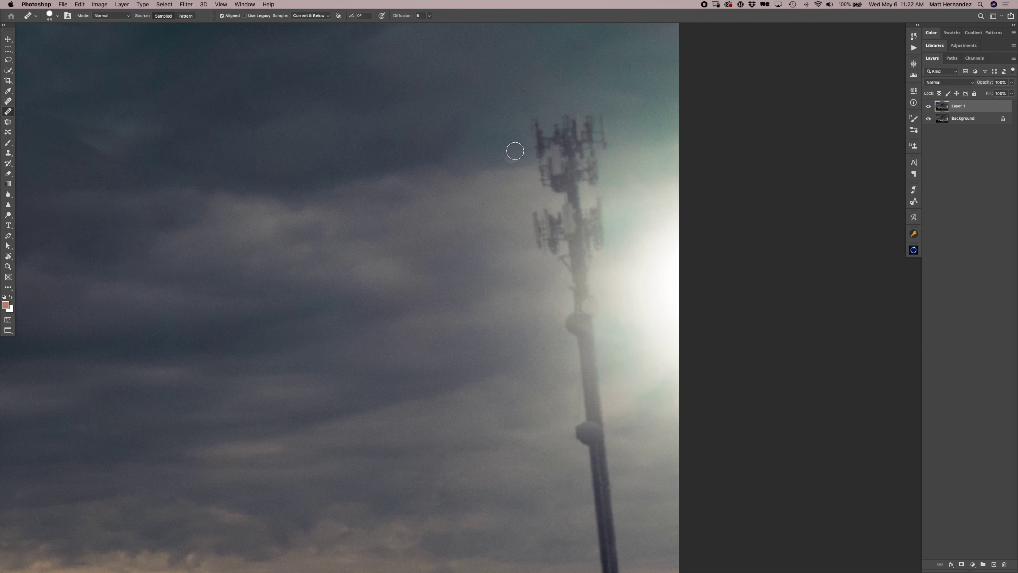
scroll(521, 282, down, 2)
scroll(515, 224, down, 3)
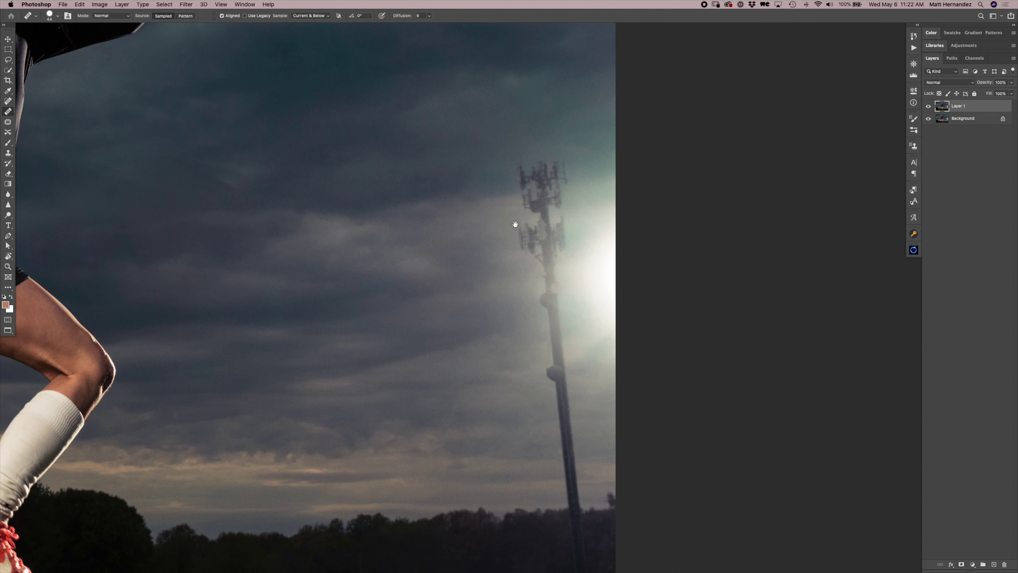
- Paint out the tower top and antennas with the Spot Healing Brush at size 99
click(8, 101)
drag(546, 199, 577, 199)
mouse_move(529, 172)
mouse_down()
mouse_move(566, 177)
mouse_move(544, 196)
mouse_move(530, 193)
mouse_move(539, 206)
mouse_move(540, 192)
mouse_move(556, 189)
mouse_move(542, 225)
mouse_move(525, 229)
mouse_move(544, 251)
mouse_move(563, 228)
mouse_move(553, 284)
mouse_move(541, 273)
mouse_move(585, 557)
mouse_move(553, 269)
mouse_up()
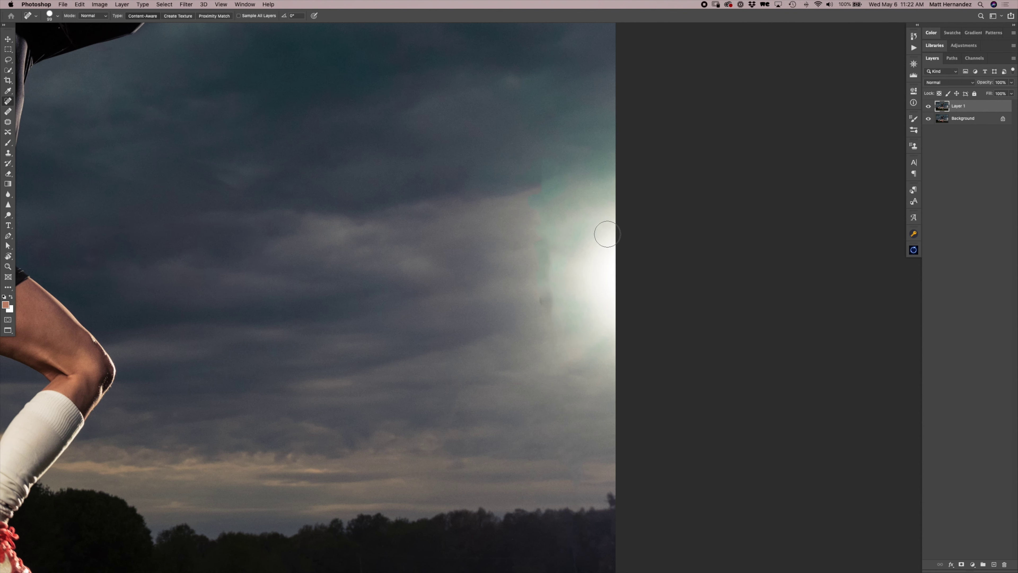
- Heal the last dark marks in the clouds, fit the photo, and duplicate Layer 1
click(543, 301)
scroll(553, 278, left, 5)
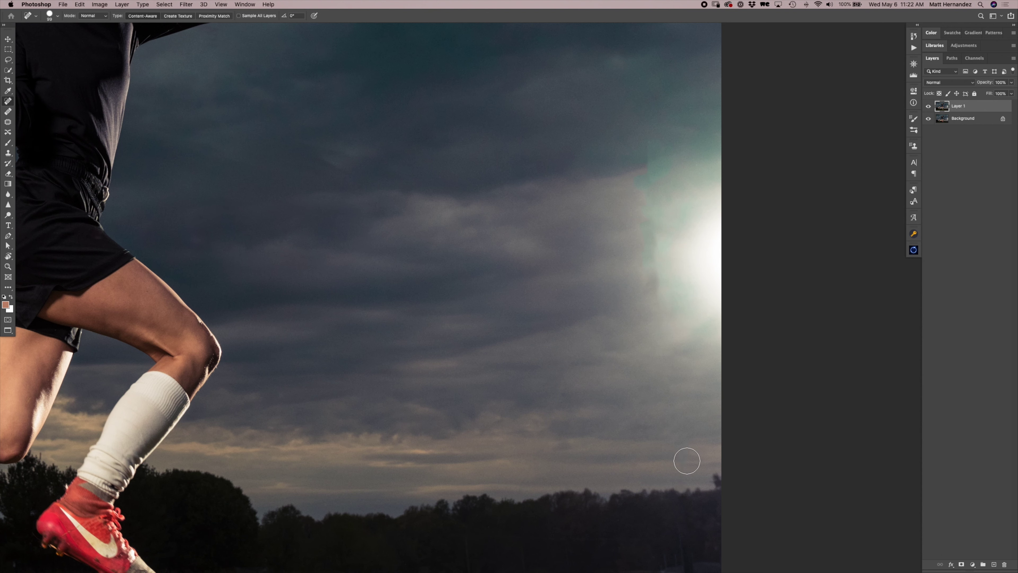
mouse_move(673, 387)
mouse_down()
mouse_move(648, 388)
mouse_move(624, 336)
mouse_up()
key(z)
drag(689, 350, 599, 338)
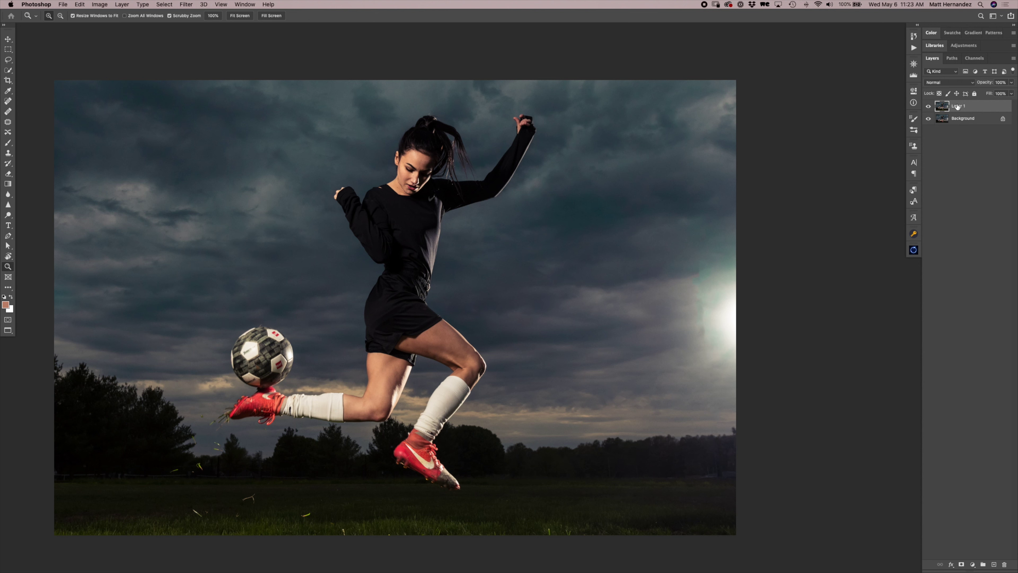
key(super+j)
- Flip the duplicated photo layer horizontally with Free Transform, keeping the centre reference point
key(super+t)
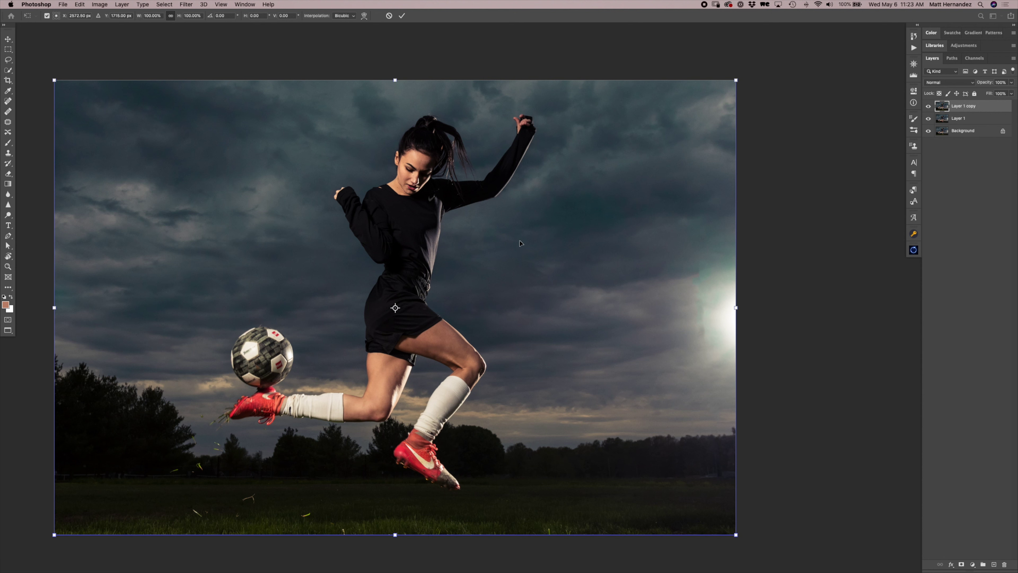
alt+click(505, 282)
key(super+z)
right_click(507, 277)
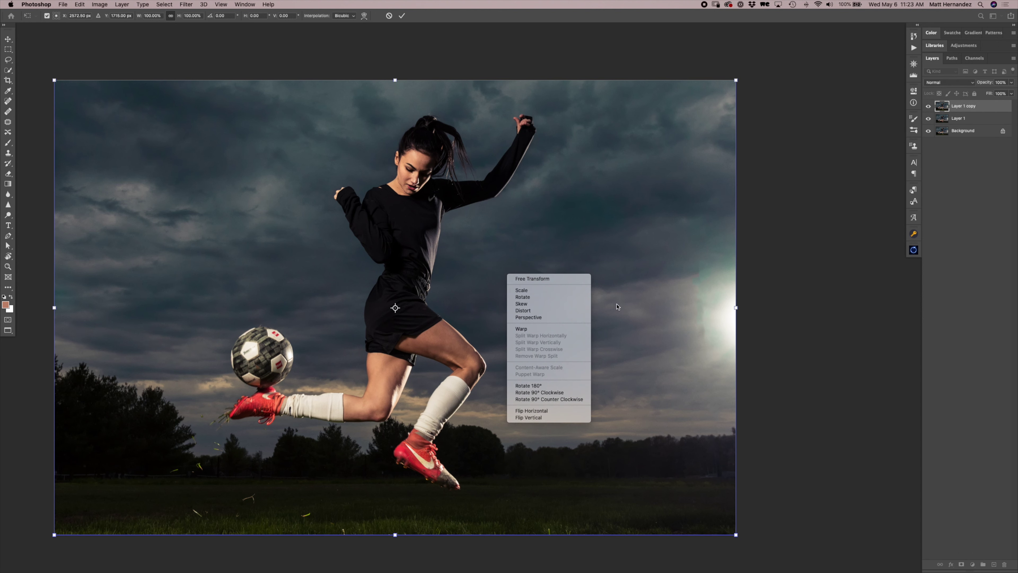
click(540, 410)
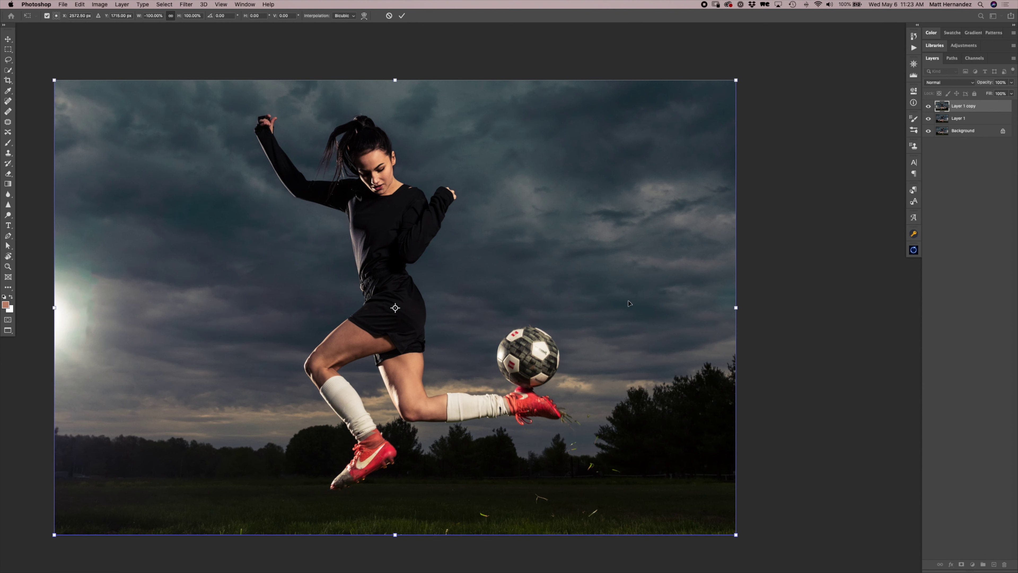
key(Return)
key(z)
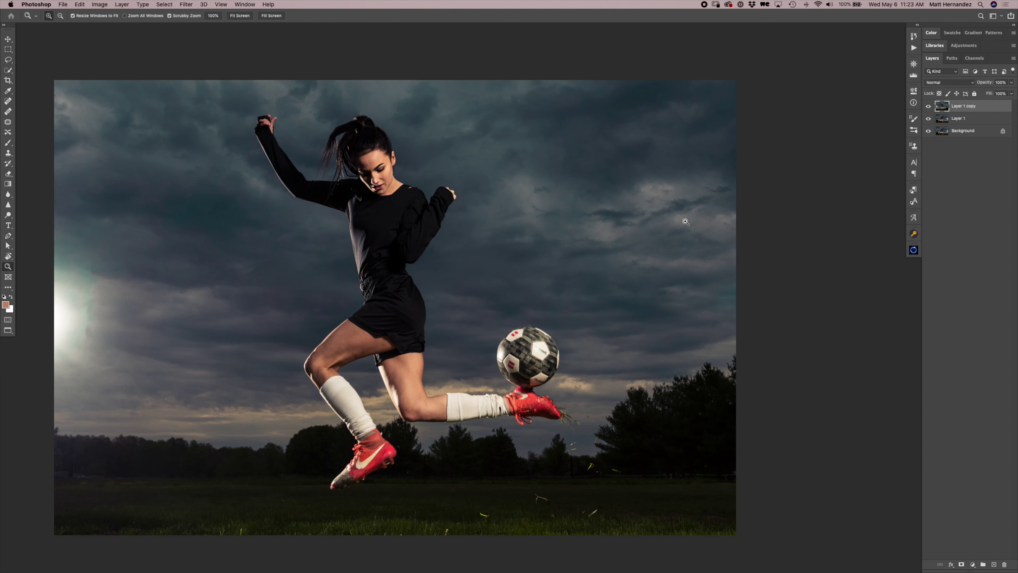
- Toggle the flipped copy's visibility to compare, then set its opacity to 50%
key(v)
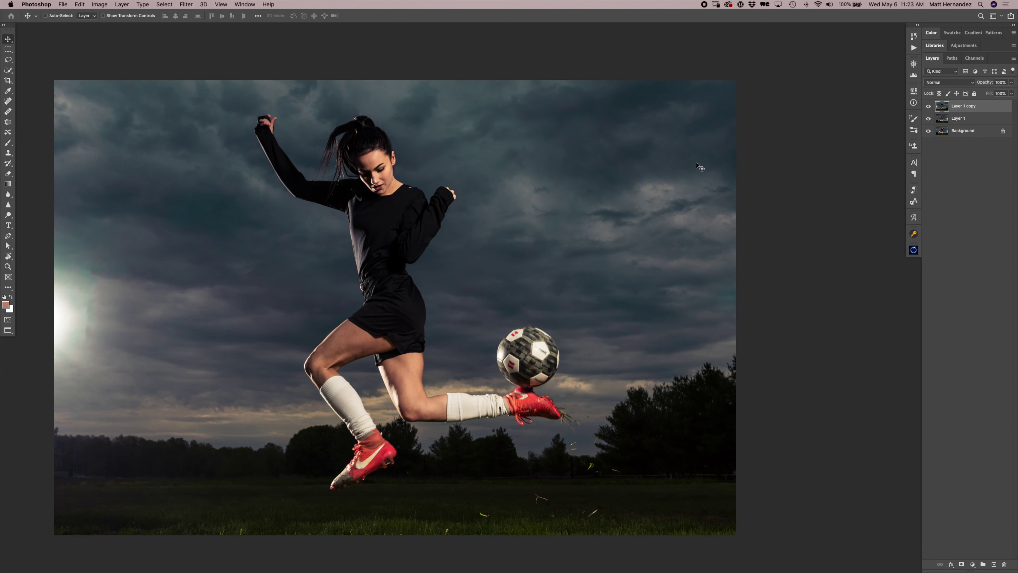
click(929, 107)
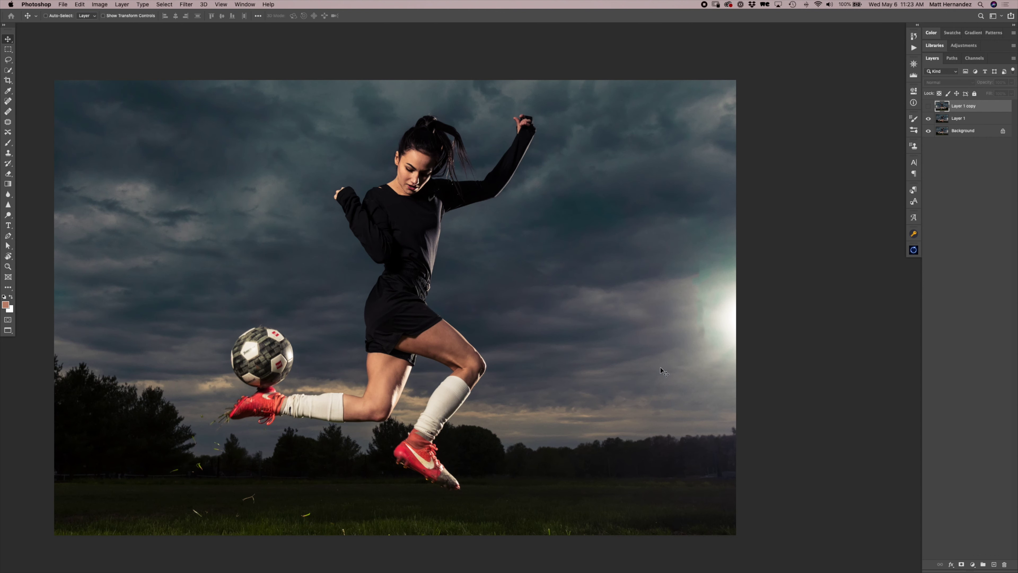
click(928, 106)
mouse_move(708, 277)
mouse_down()
mouse_move(714, 337)
mouse_move(719, 269)
mouse_up()
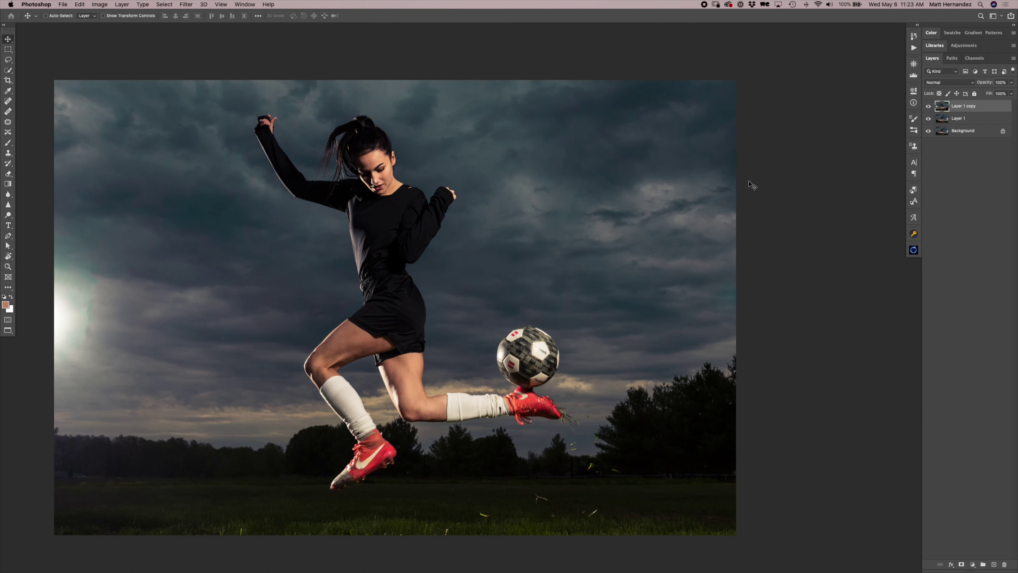
key(5)
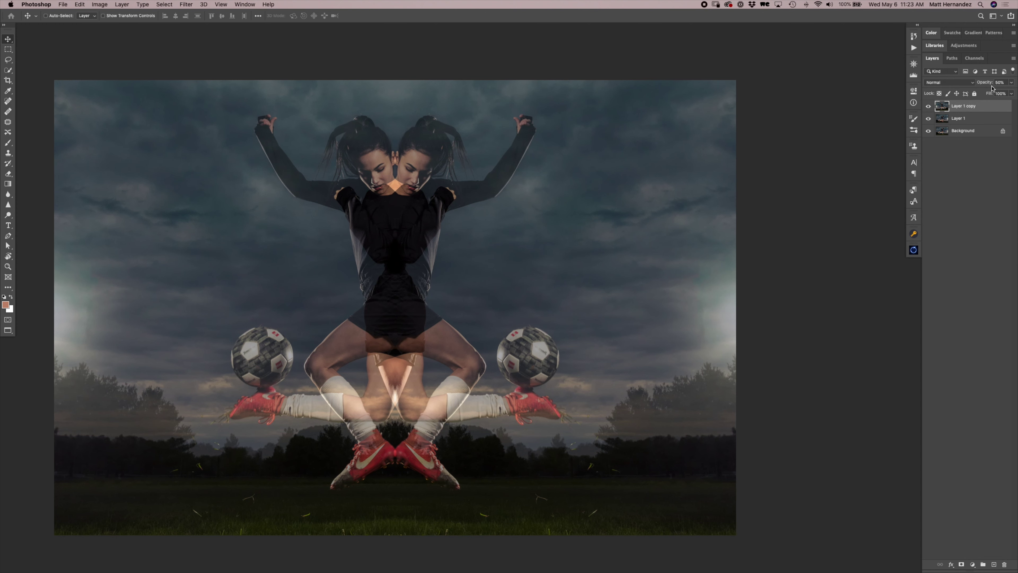
- Shift the mirrored Layer 1 copy about 80 px and return it to 100% opacity
drag(693, 374, 697, 439)
drag(703, 336, 723, 341)
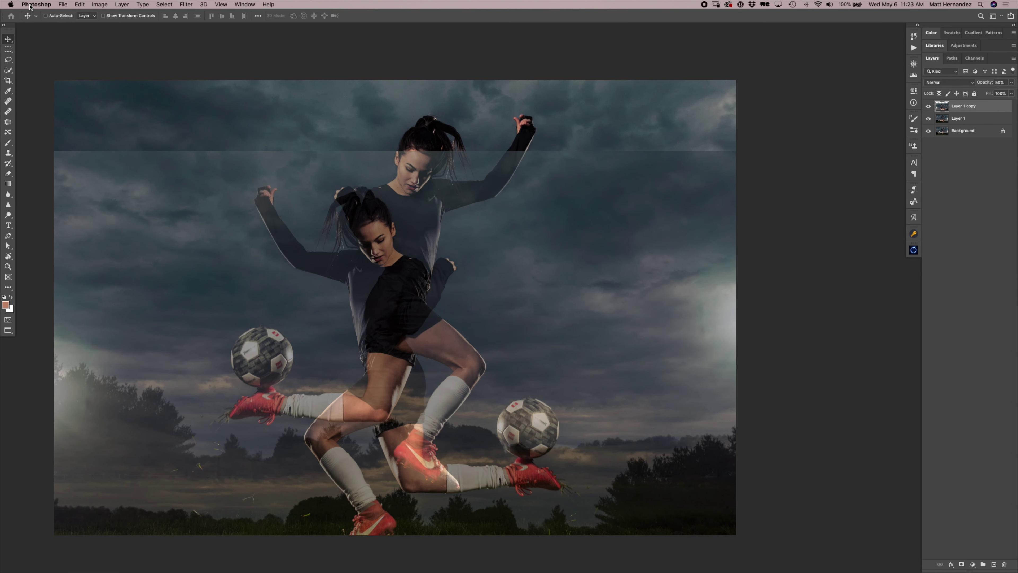
key(0)
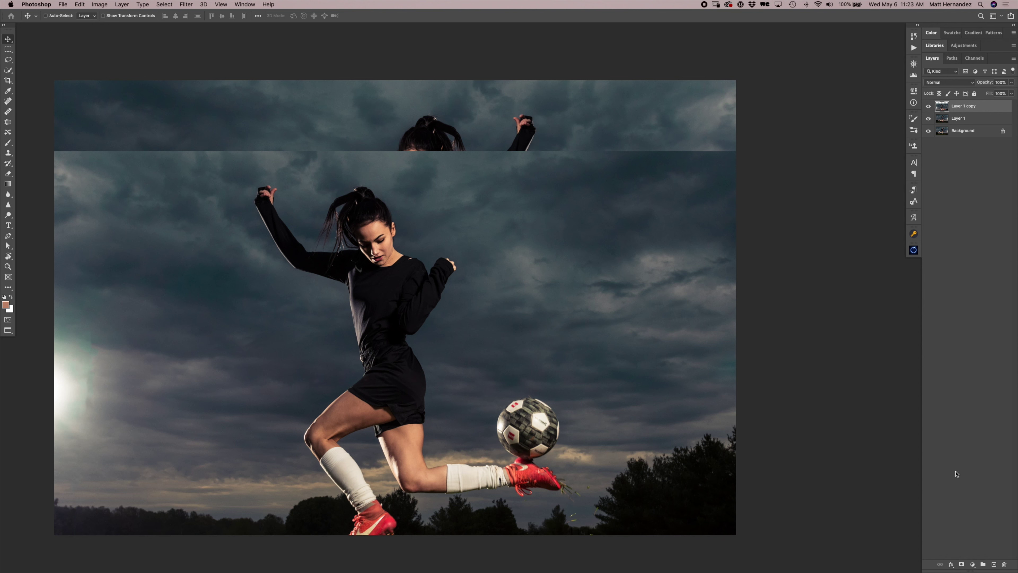
- Add a white layer mask to Layer 1 copy, with the Gradient tool and white foreground ready
click(961, 565)
key(d)
key(g)
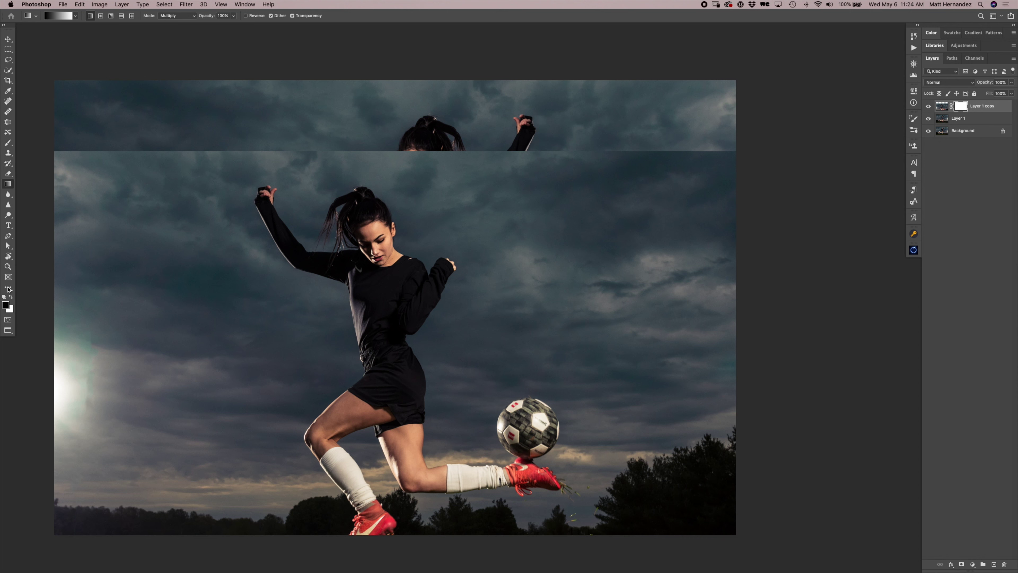
key(x)
key(x)
key(x)
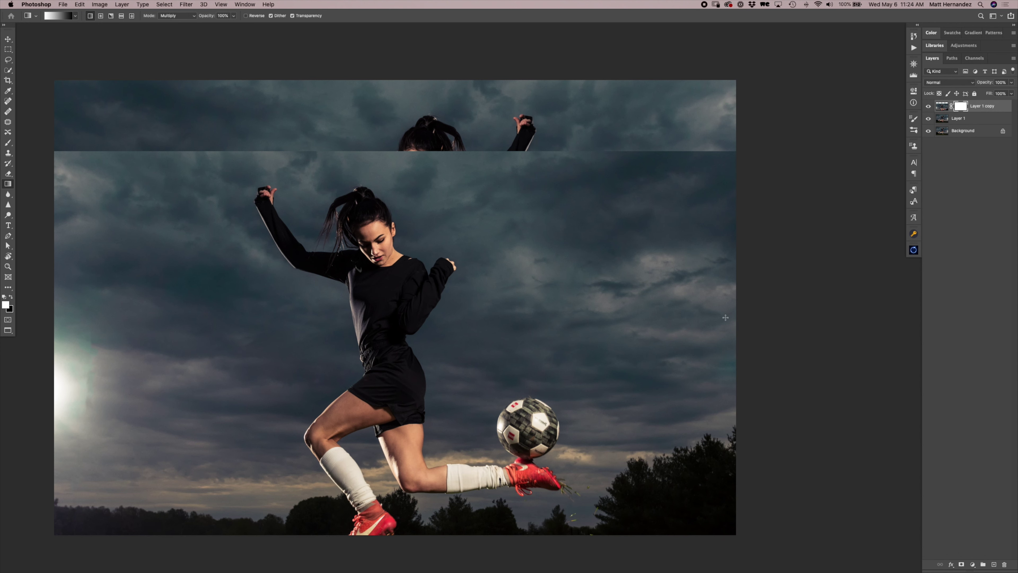
- Hide the mirrored sky copy, show the rulers, and drag out two horizontal guides
click(929, 106)
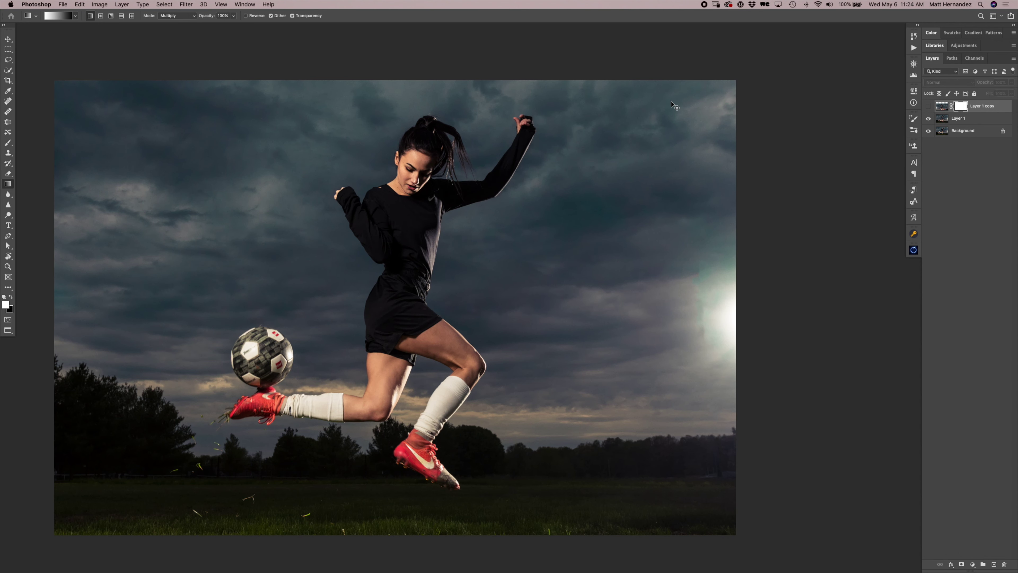
key(super+r)
scroll(705, 81, right, 5)
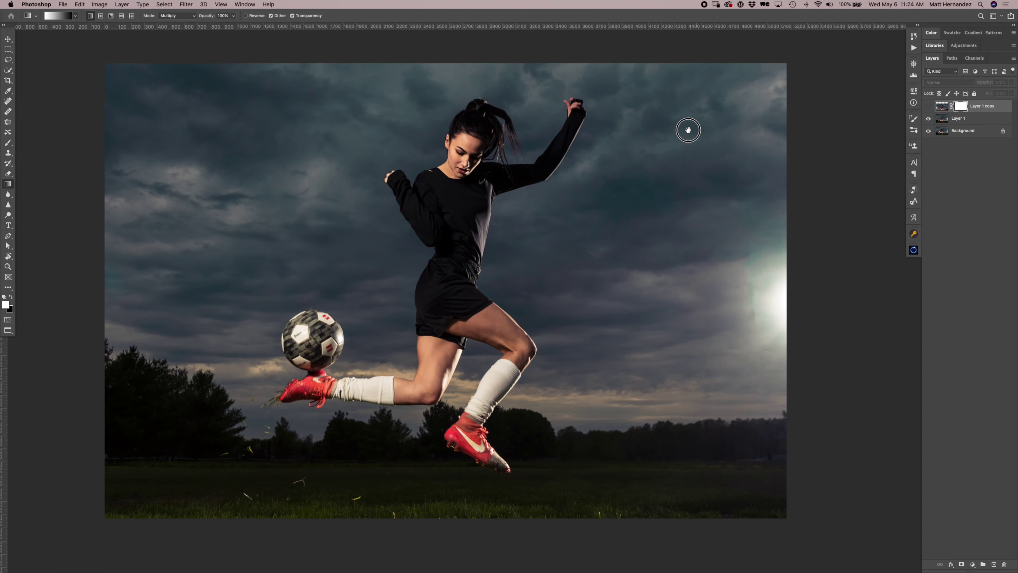
drag(724, 26, 802, 205)
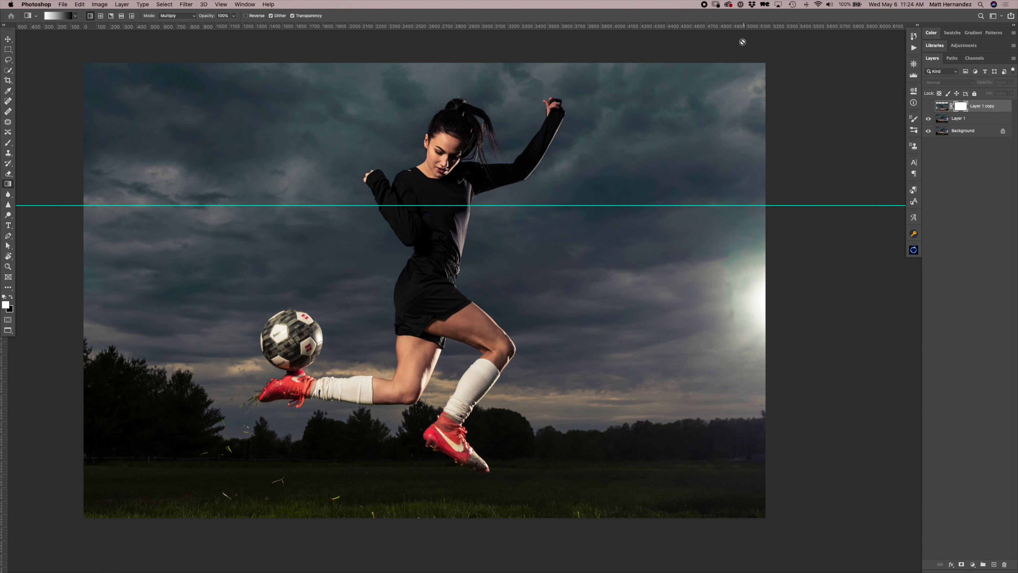
drag(747, 26, 811, 416)
- Drag gradients on Layer 1 copy's mask until only one leaping player remains
click(929, 106)
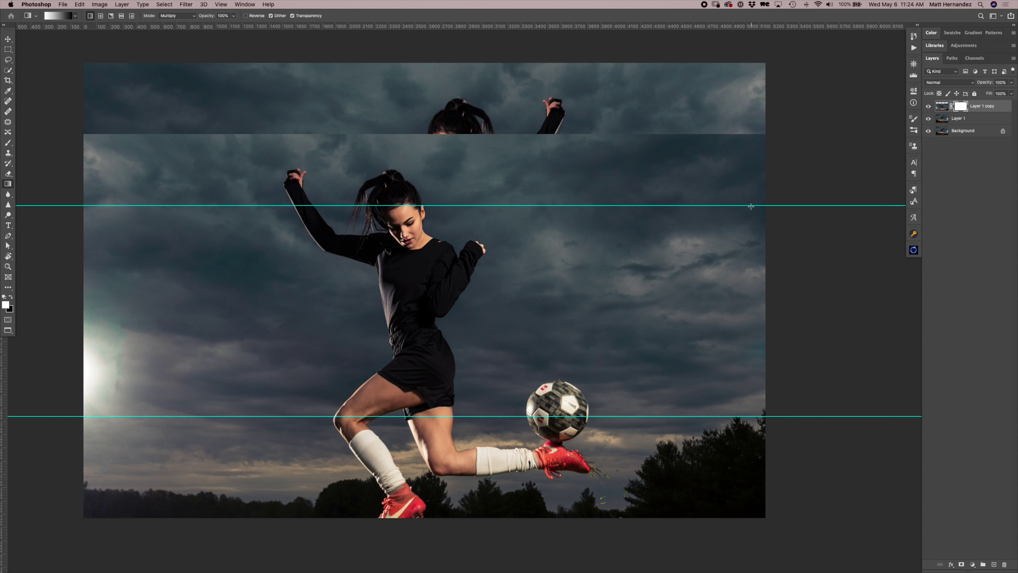
drag(751, 244, 760, 173)
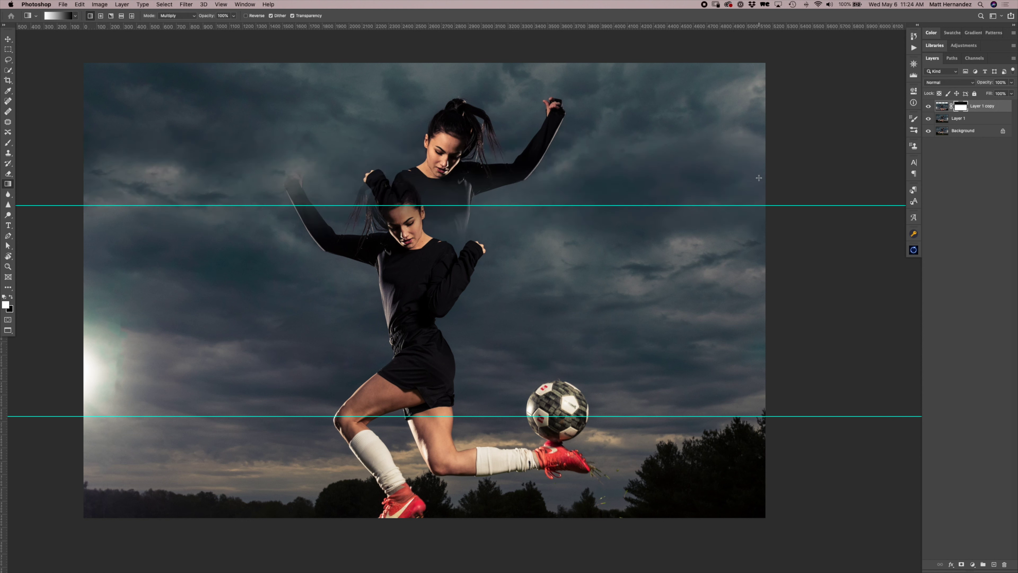
key(super+z)
key(super+z)
key(super+shift+z)
key(super+shift+z)
drag(750, 395, 757, 429)
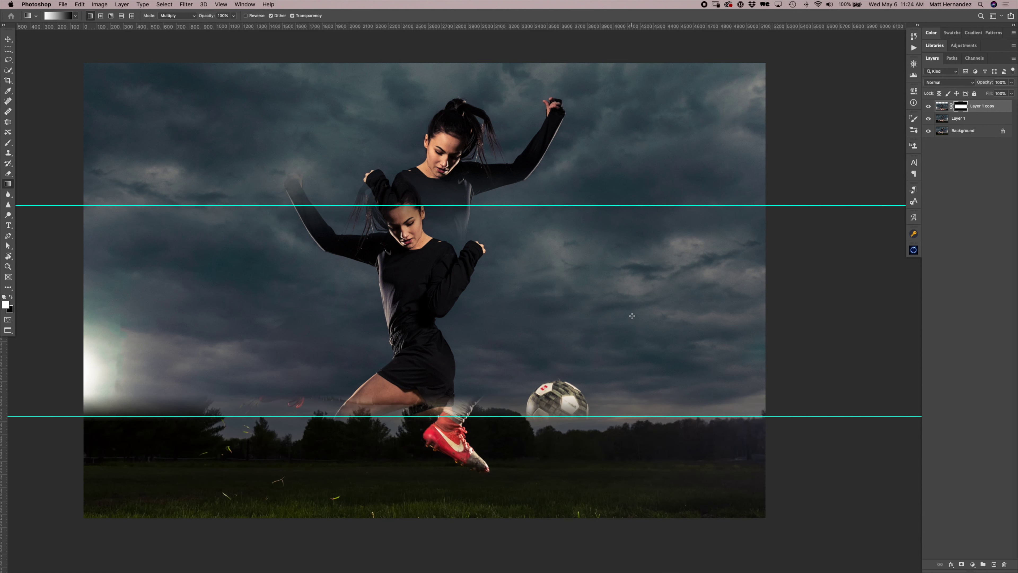
drag(675, 330, 558, 341)
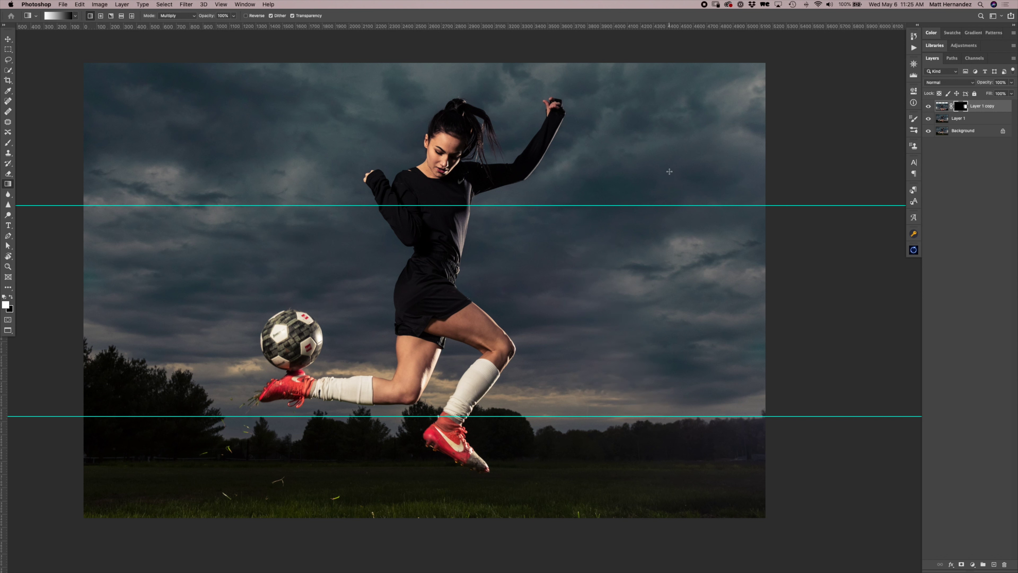
- Clear the guides, hide the rulers, and compare the sky with and without the copy
key(super+semicolon)
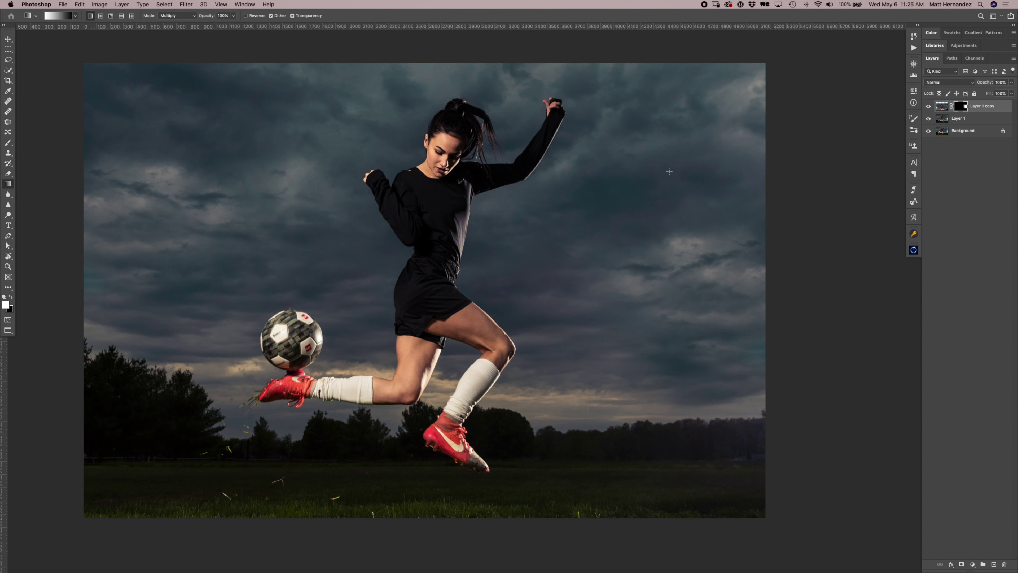
key(super+r)
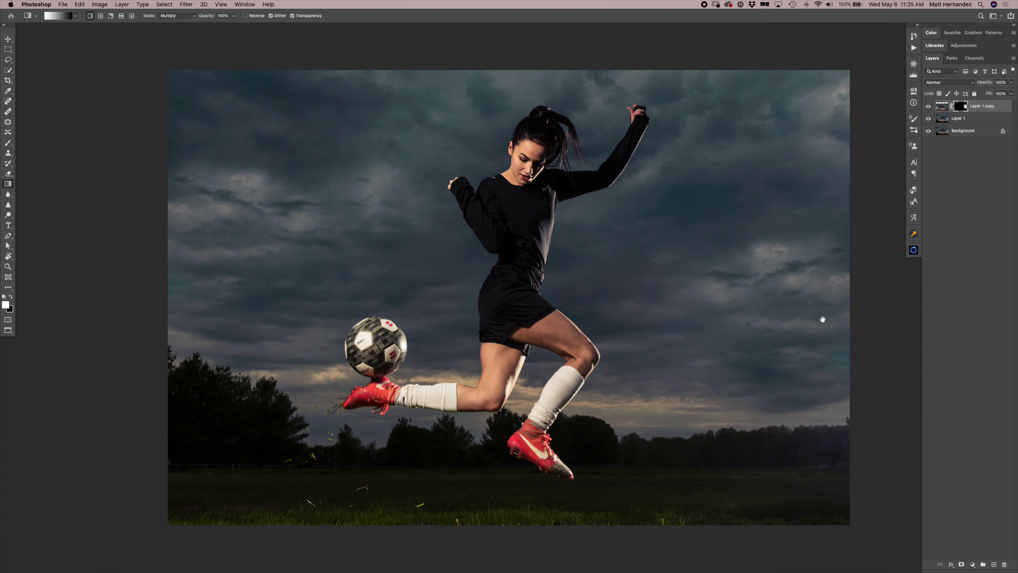
drag(823, 319, 701, 296)
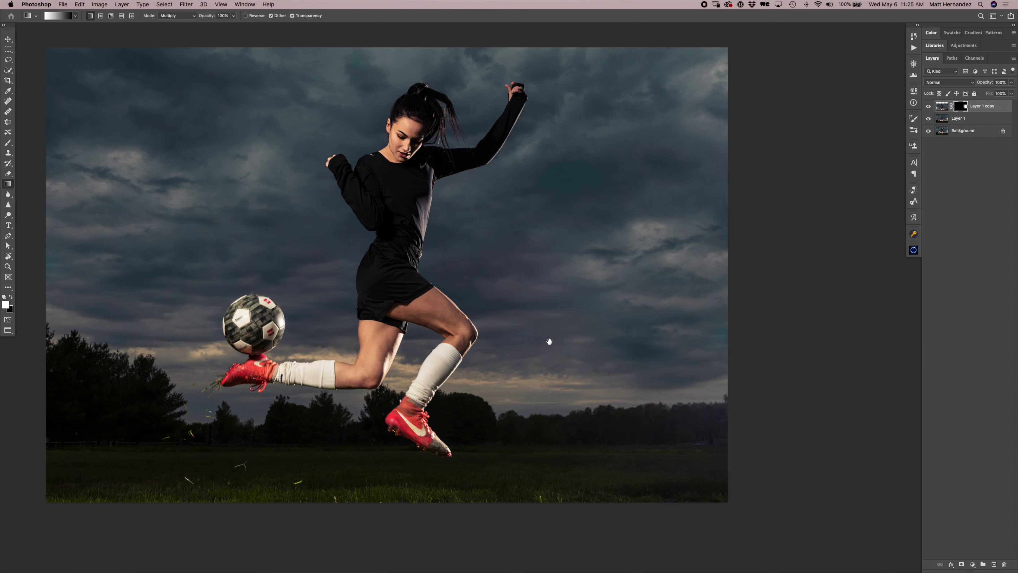
drag(549, 341, 561, 355)
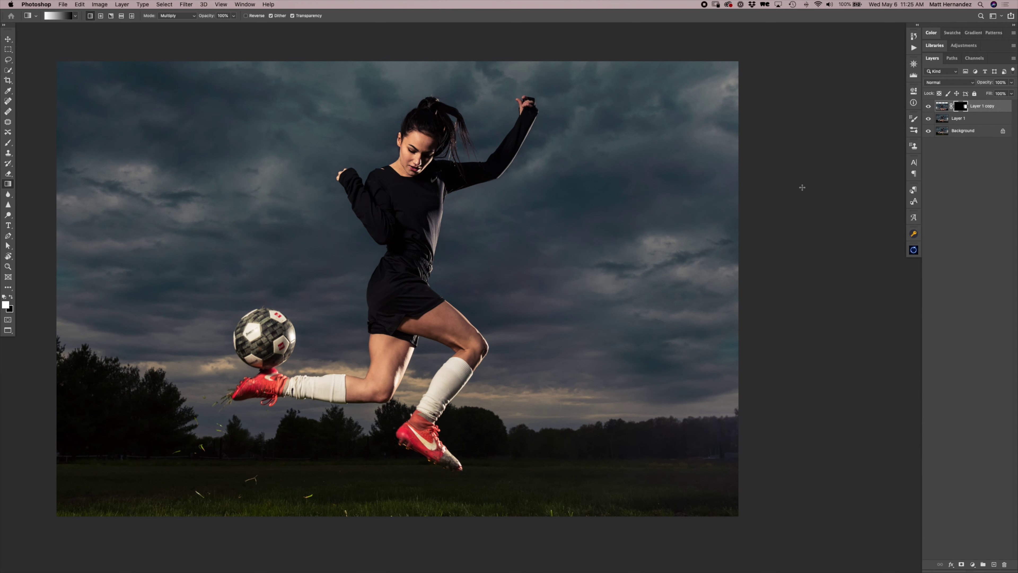
click(928, 106)
click(929, 106)
- Add a Curves adjustment layer clipped to Layer 1 copy
click(973, 564)
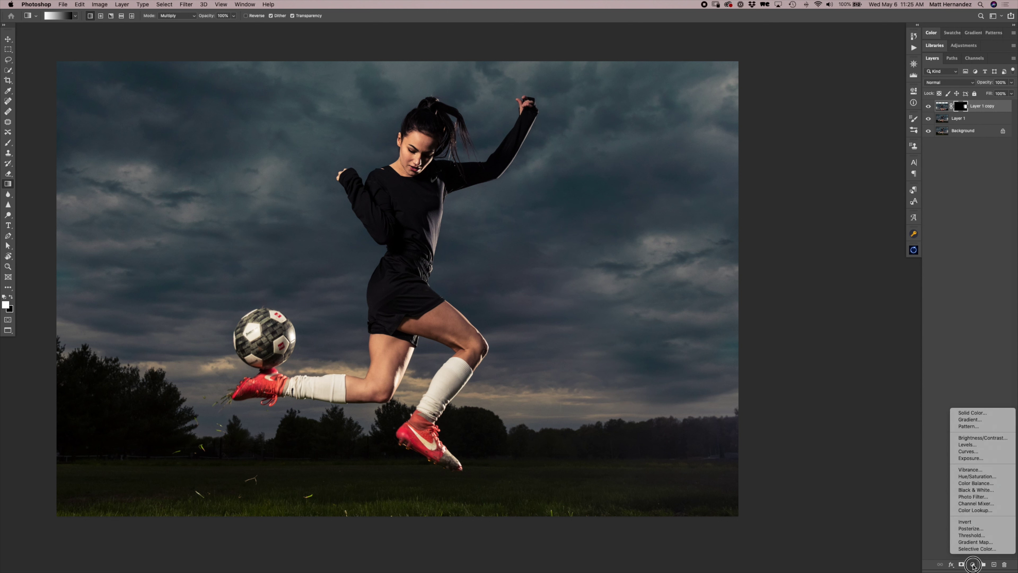
click(982, 452)
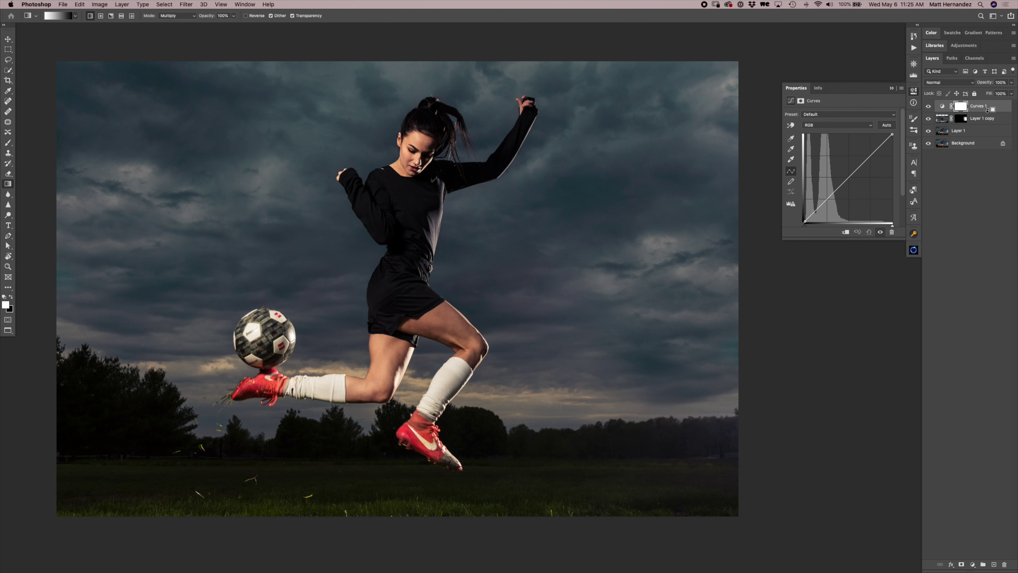
drag(986, 110, 974, 119)
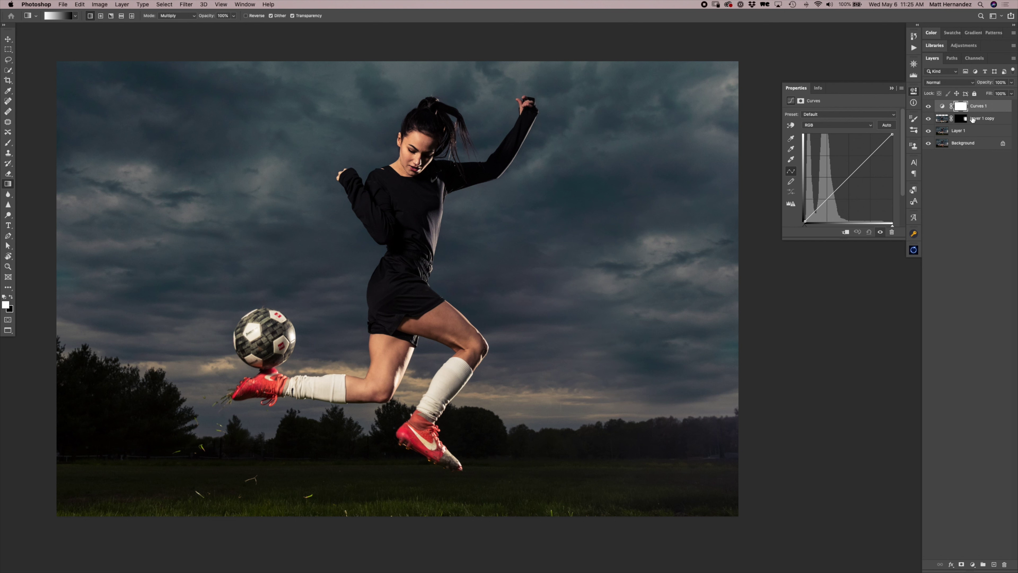
alt+click(989, 113)
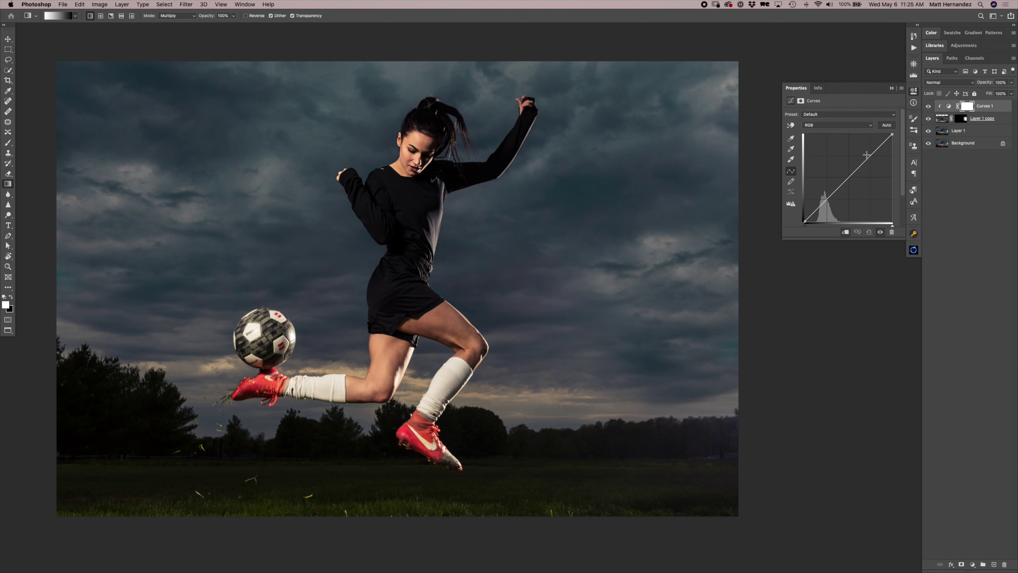
- Bend the RGB curve with a midtone point and a lifted shadow point
click(848, 177)
drag(848, 176, 848, 174)
drag(812, 212, 812, 210)
drag(849, 174, 849, 178)
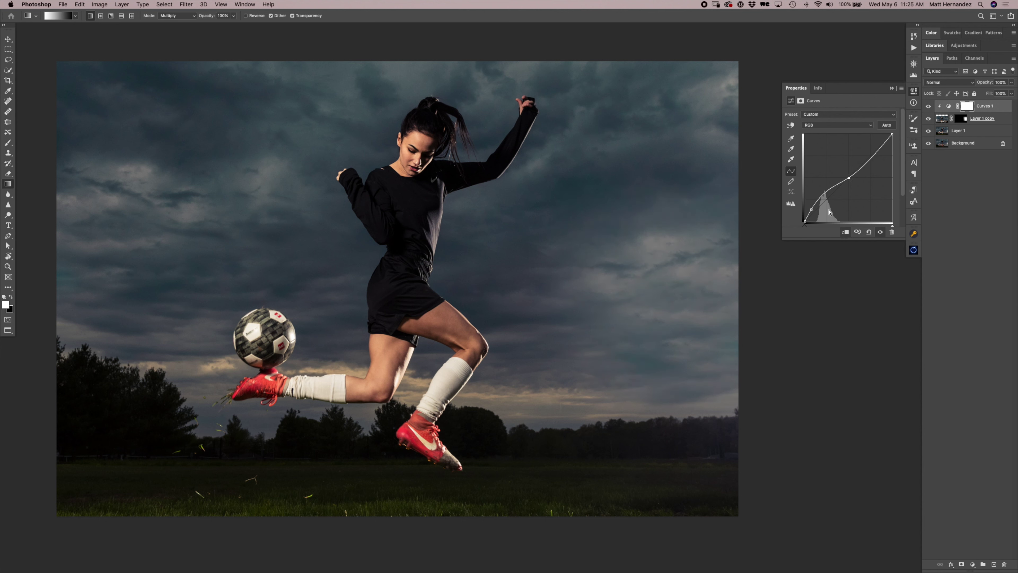
drag(812, 210, 811, 212)
- Compare with Curves hidden, fine-tune both curve points, and invert the Curves mask to black
click(928, 106)
click(929, 106)
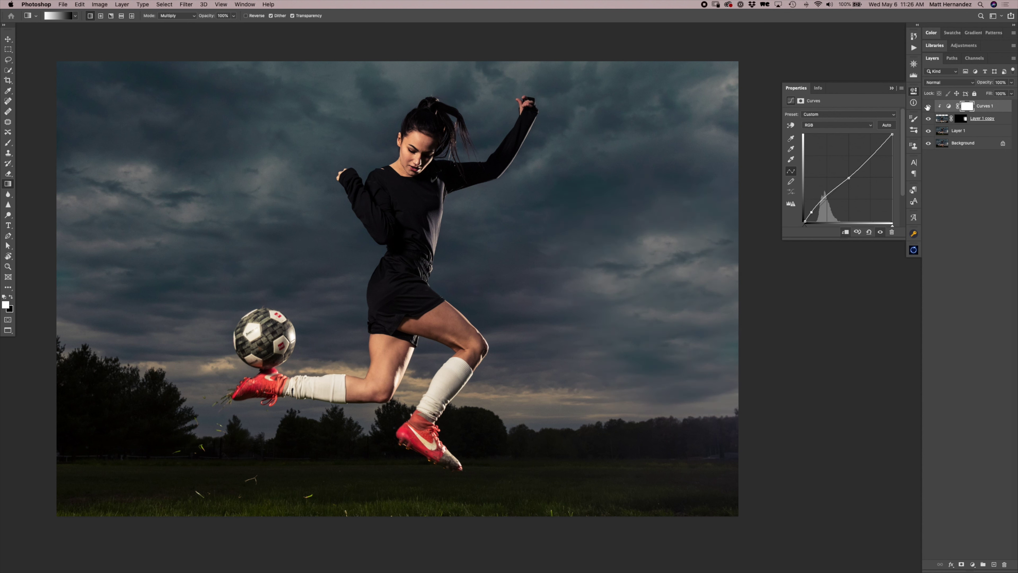
click(929, 119)
click(929, 119)
click(929, 106)
click(928, 107)
drag(848, 178, 849, 176)
drag(812, 212, 812, 212)
key(super+i)
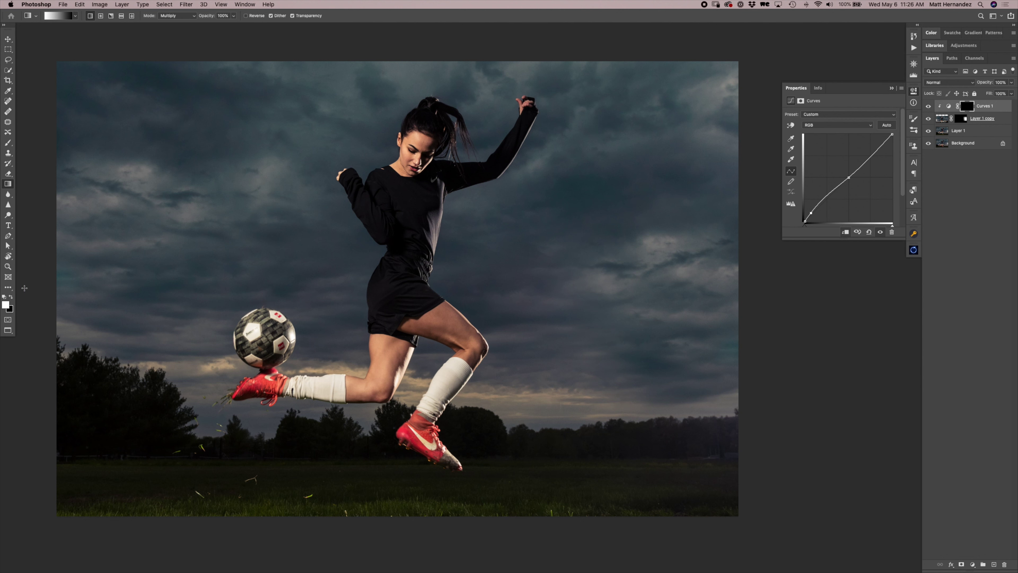
key(b)
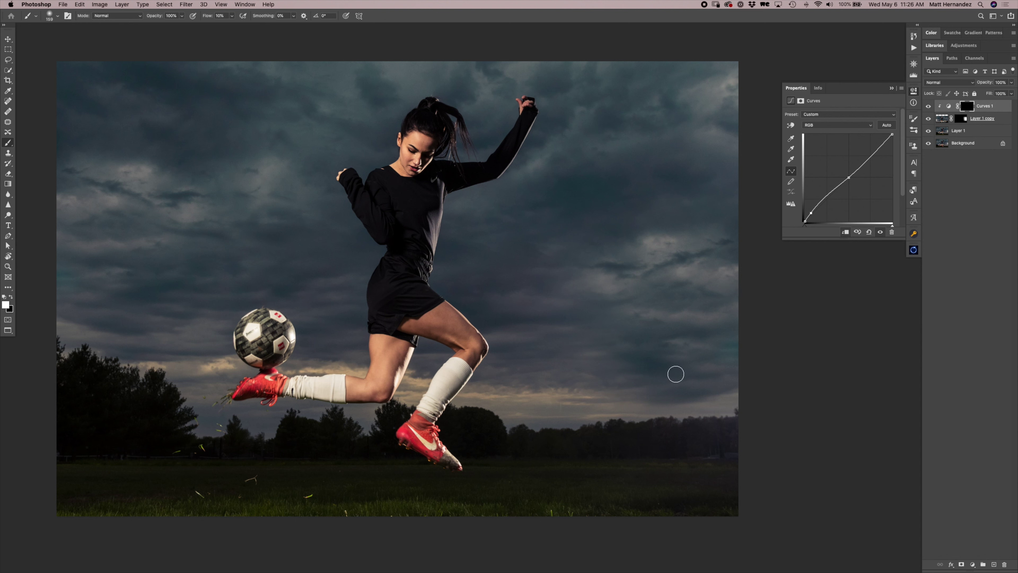
- Set the brush to 220 and paint white across the lower-right sky on the Curves 1 mask
mouse_move(675, 371)
mouse_down()
mouse_move(670, 301)
mouse_move(667, 357)
mouse_move(625, 357)
mouse_move(683, 364)
mouse_move(646, 368)
mouse_move(649, 339)
mouse_move(709, 330)
mouse_up()
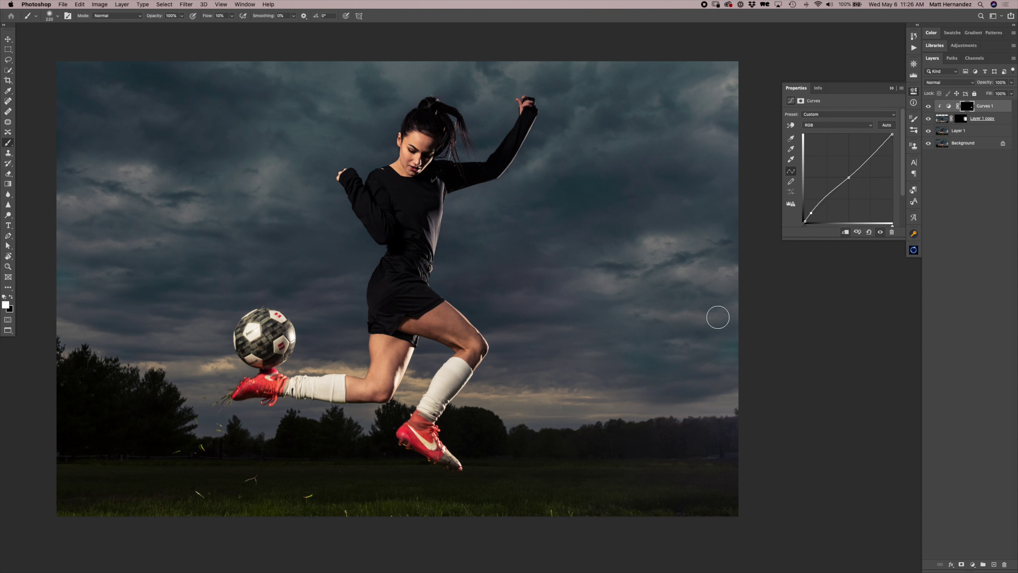
mouse_move(633, 292)
mouse_down()
mouse_move(630, 337)
mouse_move(725, 333)
mouse_move(699, 332)
mouse_move(663, 266)
mouse_move(737, 248)
mouse_up()
mouse_move(698, 381)
mouse_down()
mouse_move(699, 394)
mouse_move(682, 366)
mouse_move(625, 357)
mouse_up()
- Add a Hue/Saturation adjustment and target the Blues by sampling the sky
click(973, 564)
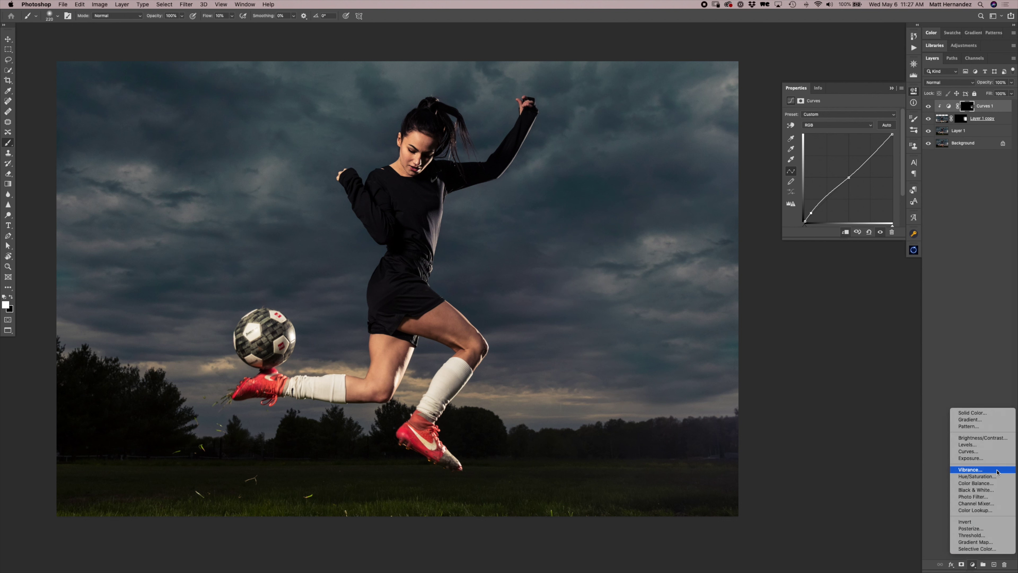
click(977, 476)
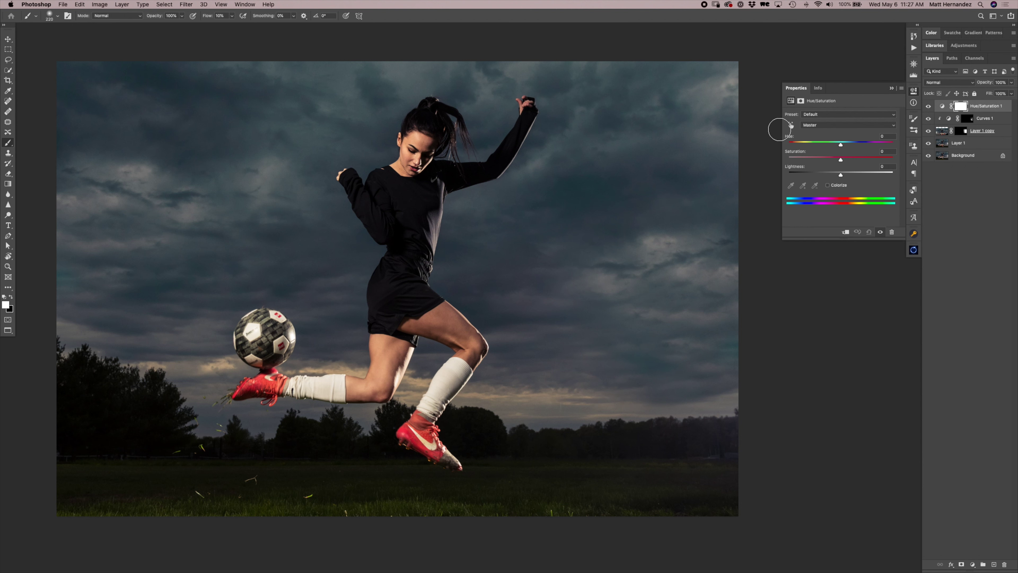
click(791, 125)
click(653, 361)
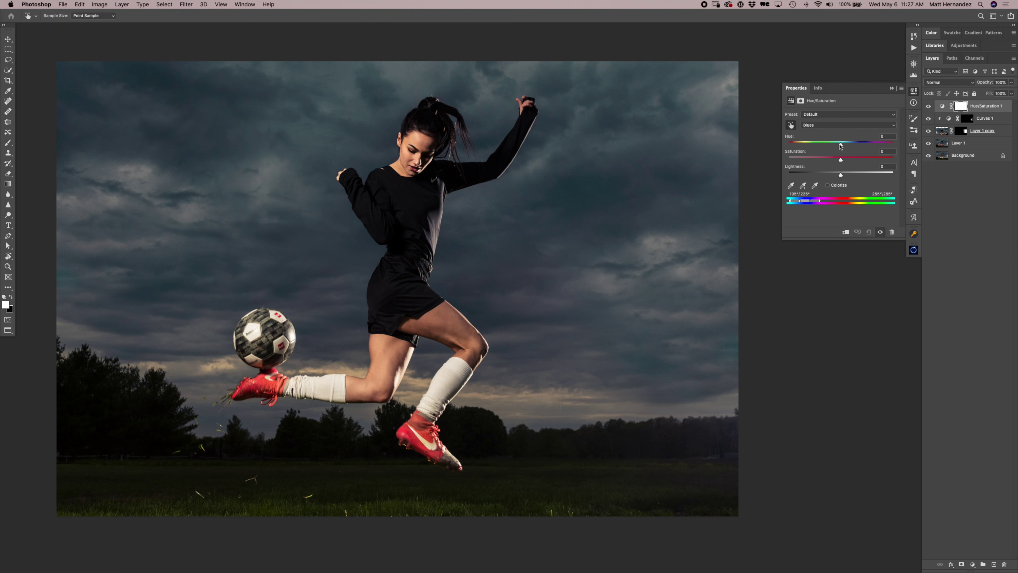
- Inspect the Curves mask alone and compare the image with the sky copy hidden
alt+click(939, 124)
alt+click(967, 119)
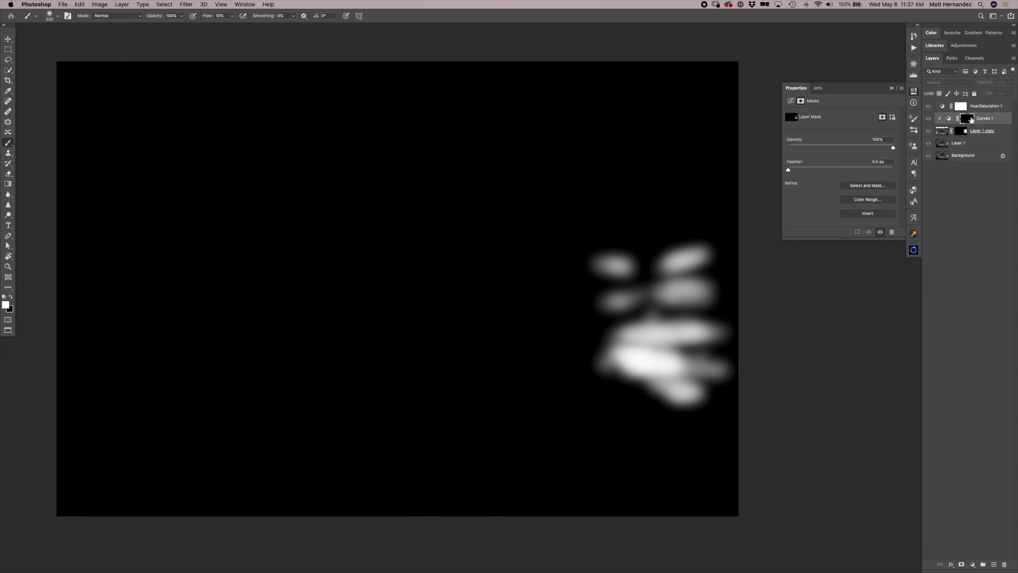
alt+click(971, 119)
click(928, 131)
click(928, 131)
alt+click(967, 119)
alt+click(967, 119)
alt+click(967, 119)
alt+click(966, 119)
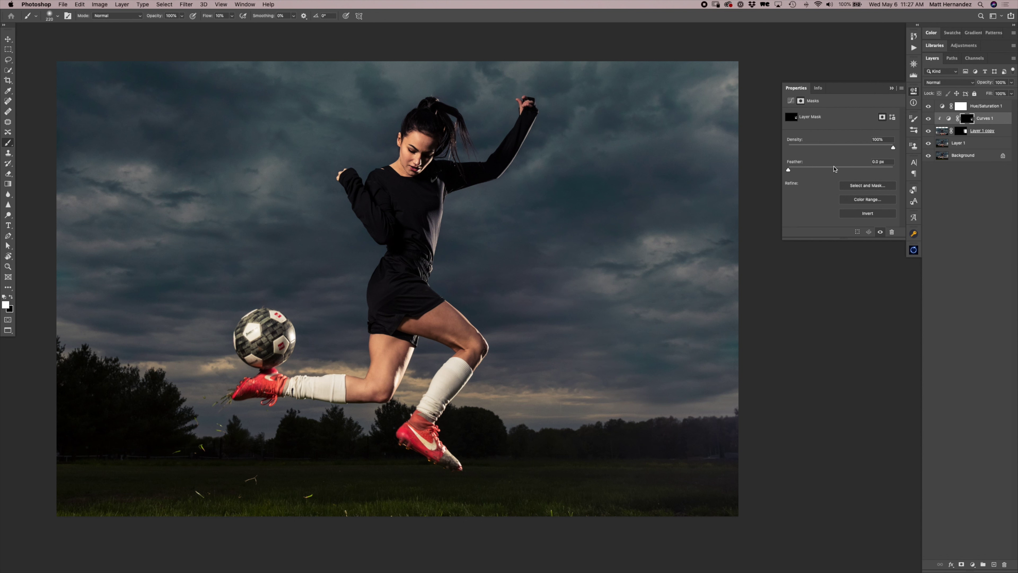
- Shift the Hue/Saturation hue to +8
click(963, 106)
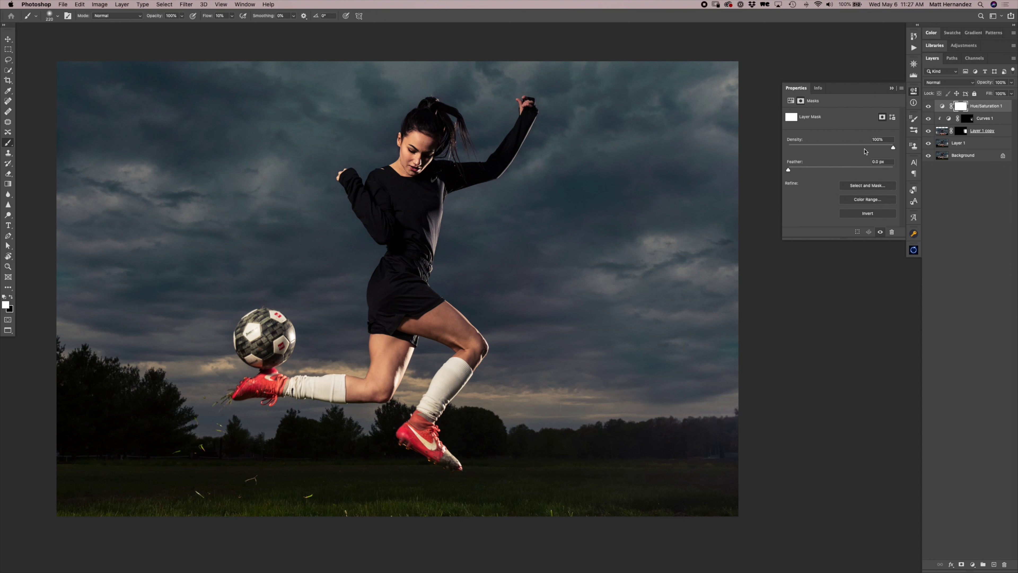
click(942, 107)
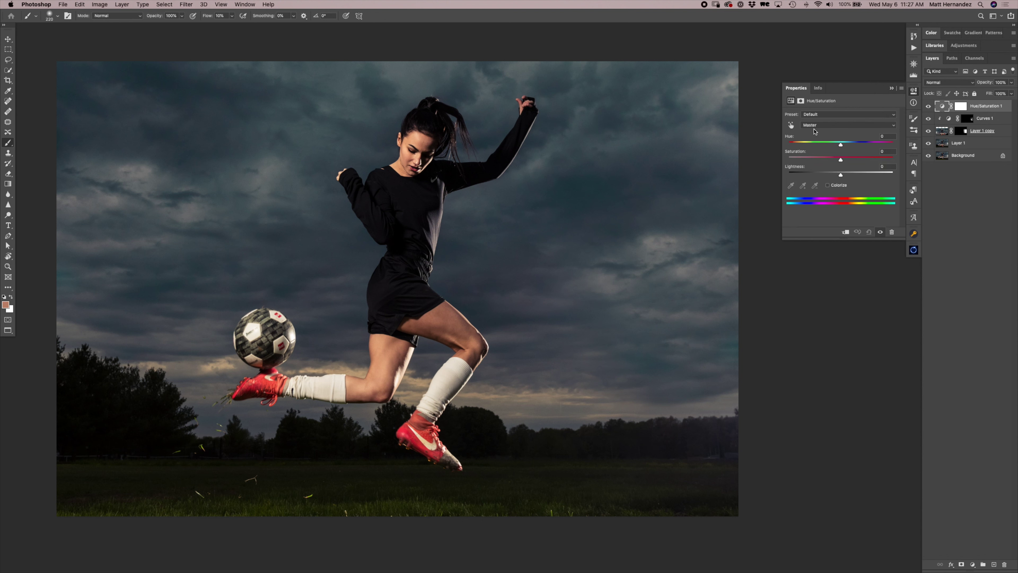
mouse_move(840, 145)
mouse_down()
mouse_move(836, 160)
mouse_move(845, 145)
mouse_up()
- Invert the Hue/Saturation mask and paint the shift into the sky and left edge
click(963, 108)
key(super+i)
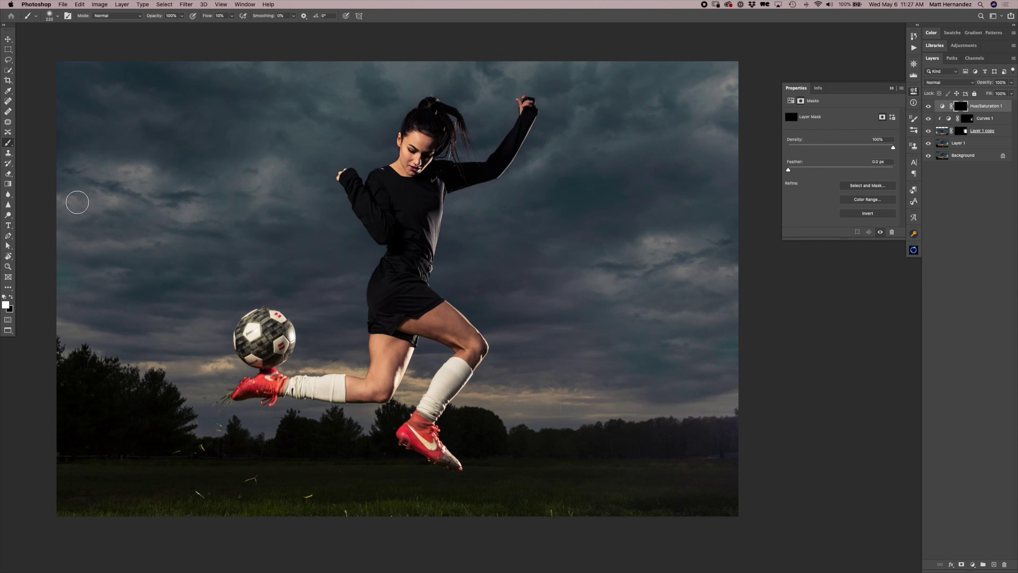
mouse_move(661, 363)
mouse_down()
mouse_move(629, 355)
mouse_move(654, 365)
mouse_up()
drag(720, 348, 741, 341)
mouse_move(80, 271)
mouse_down()
mouse_move(66, 286)
mouse_move(52, 278)
mouse_move(76, 284)
mouse_move(33, 276)
mouse_move(43, 255)
mouse_up()
click(944, 107)
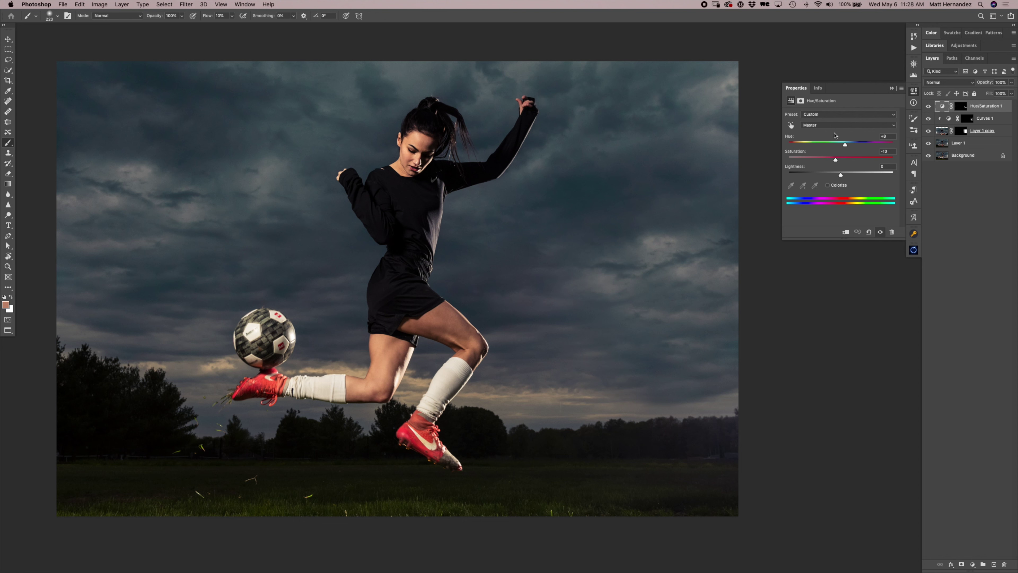
click(791, 124)
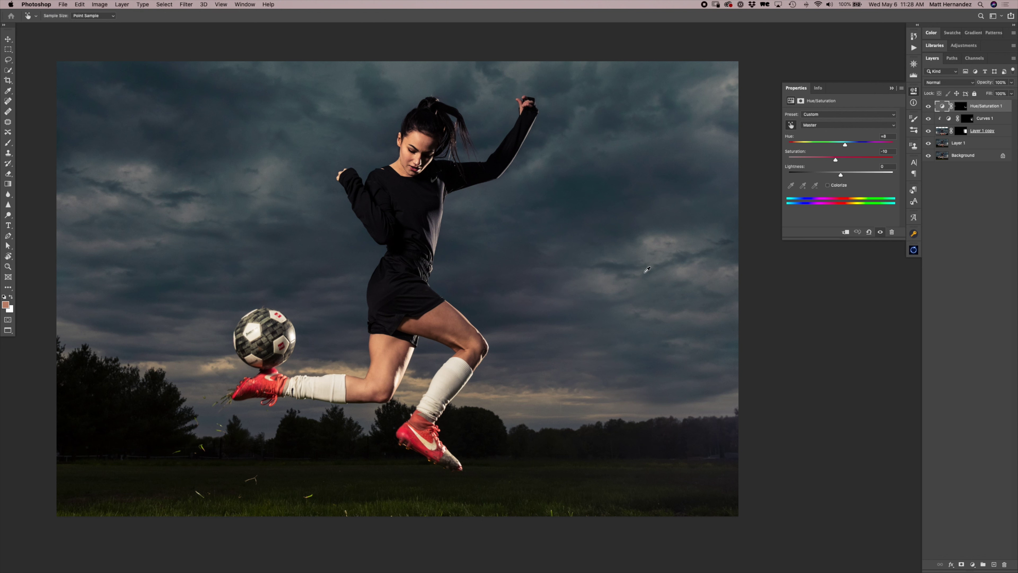
- Sample the sky's Blues, widen the range toward cyan, and set blues saturation to -18
click(649, 356)
drag(800, 204, 792, 203)
key(z)
drag(678, 340, 595, 359)
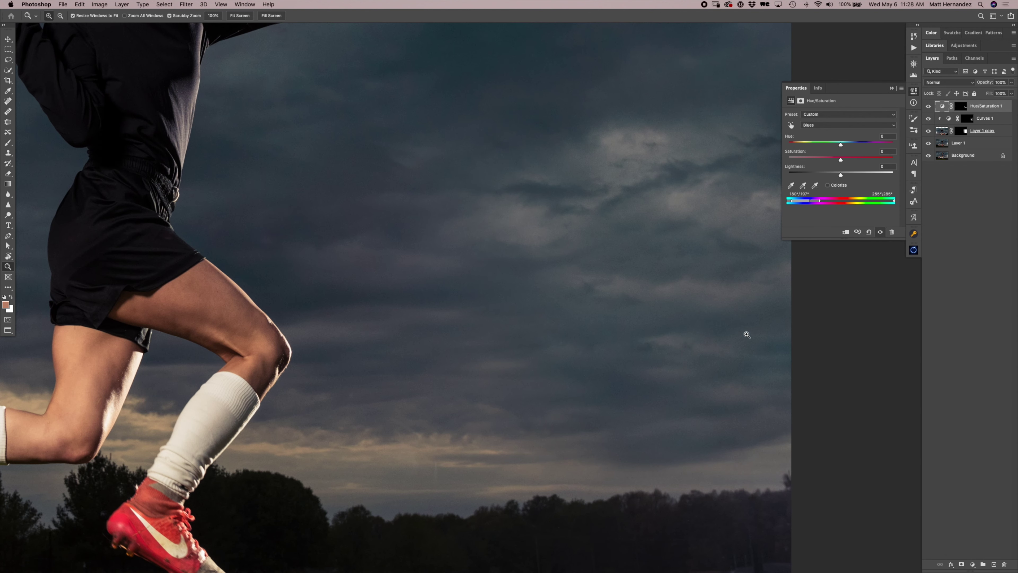
click(929, 106)
click(929, 106)
drag(894, 204, 889, 202)
drag(842, 167, 839, 147)
alt+click(732, 204)
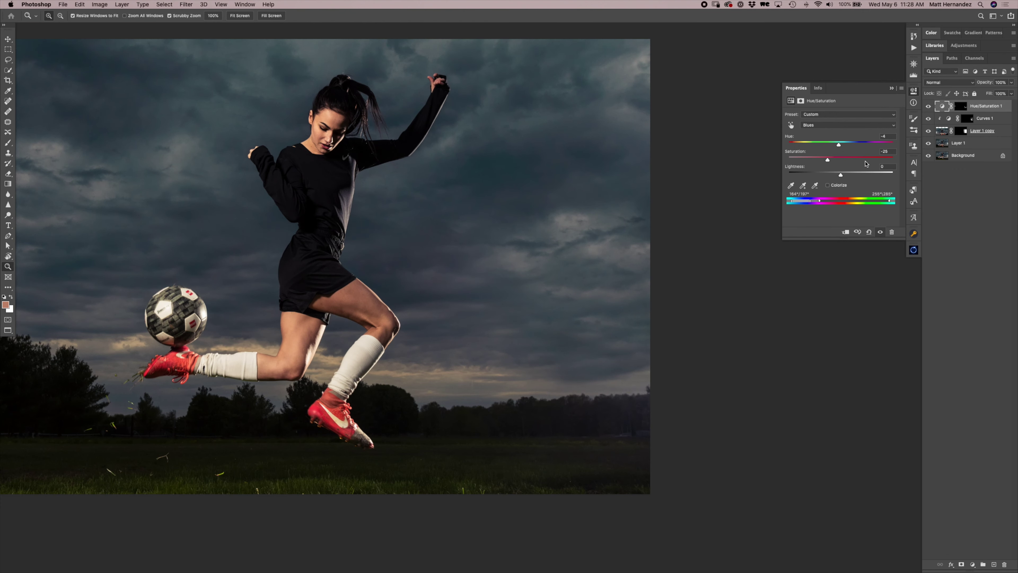
drag(827, 163, 831, 160)
- Compare the sky with and without Hue/Saturation 1 at several zooms, then close its properties
key(space)
drag(465, 289, 643, 333)
click(929, 106)
drag(175, 285, 380, 185)
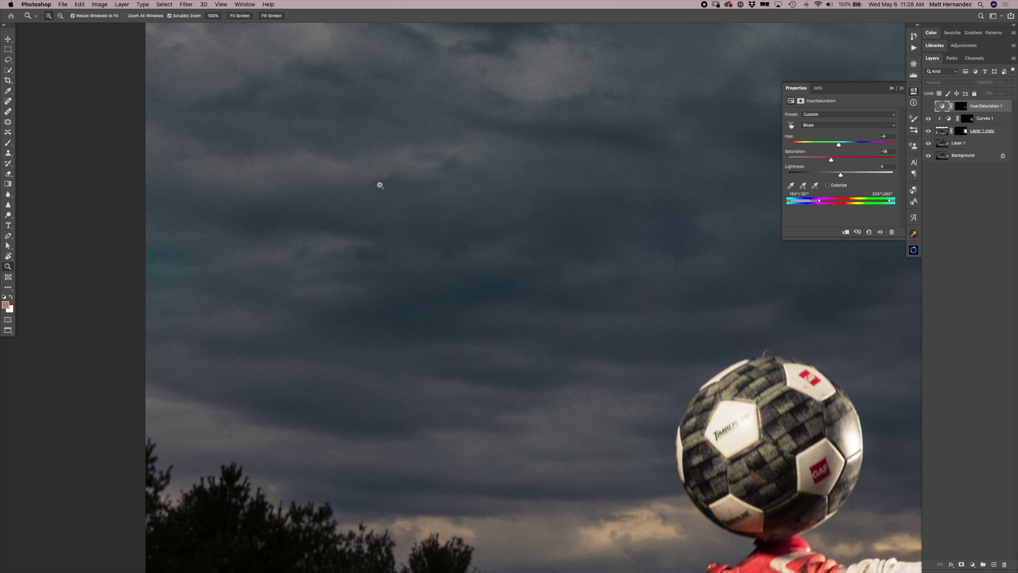
click(928, 105)
click(929, 106)
click(929, 106)
alt+click(560, 236)
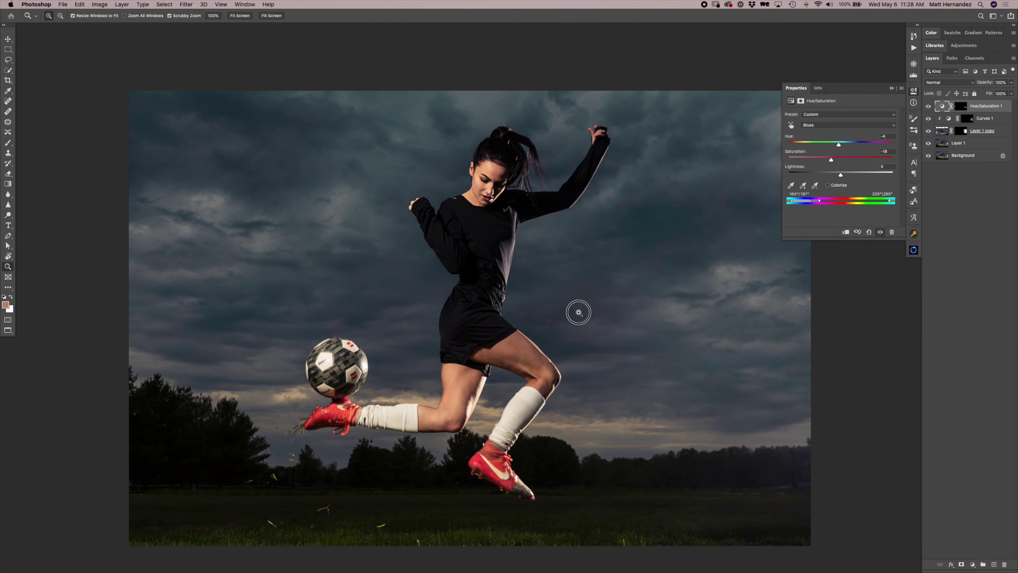
click(580, 312)
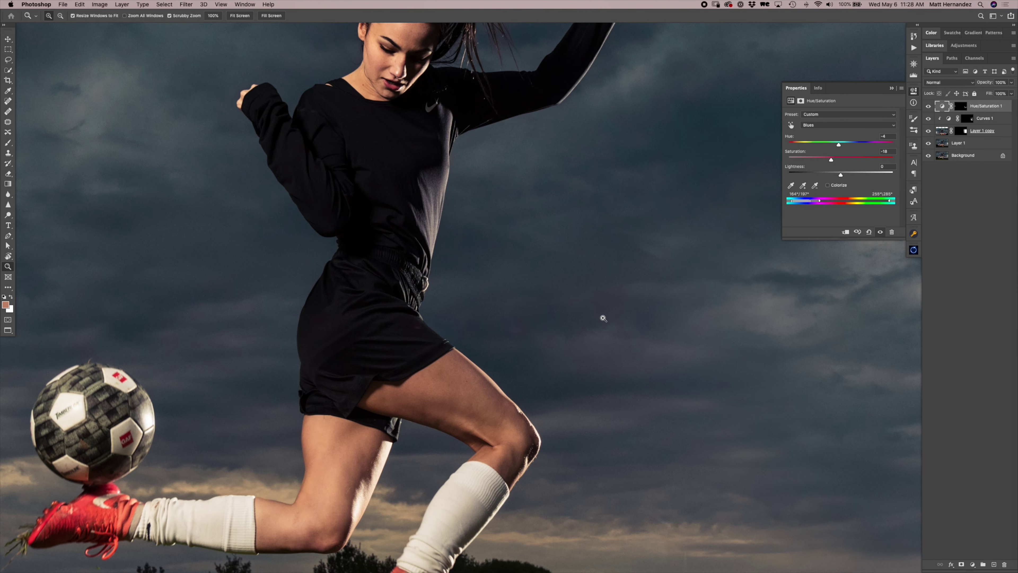
alt+click(560, 313)
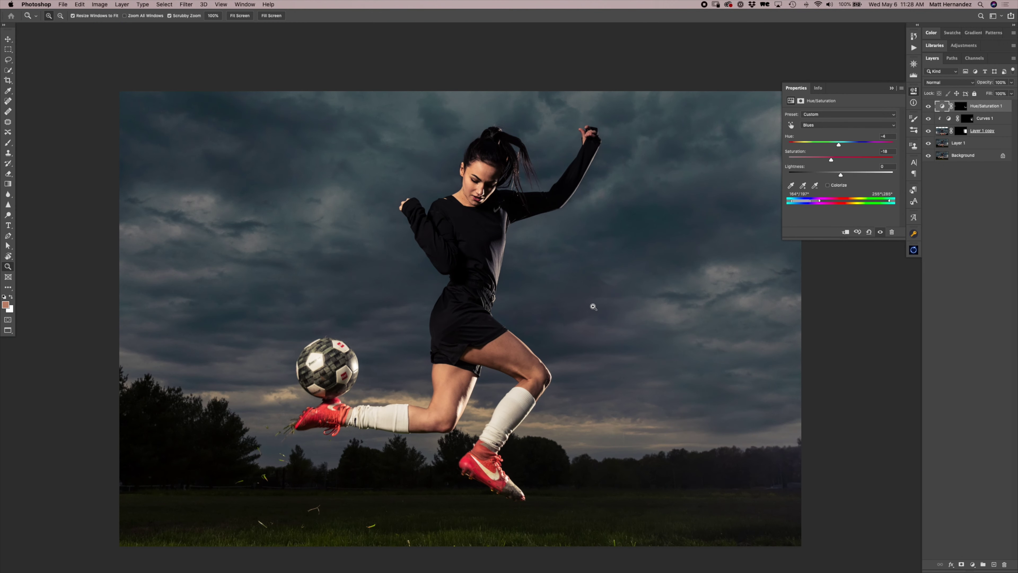
click(893, 88)
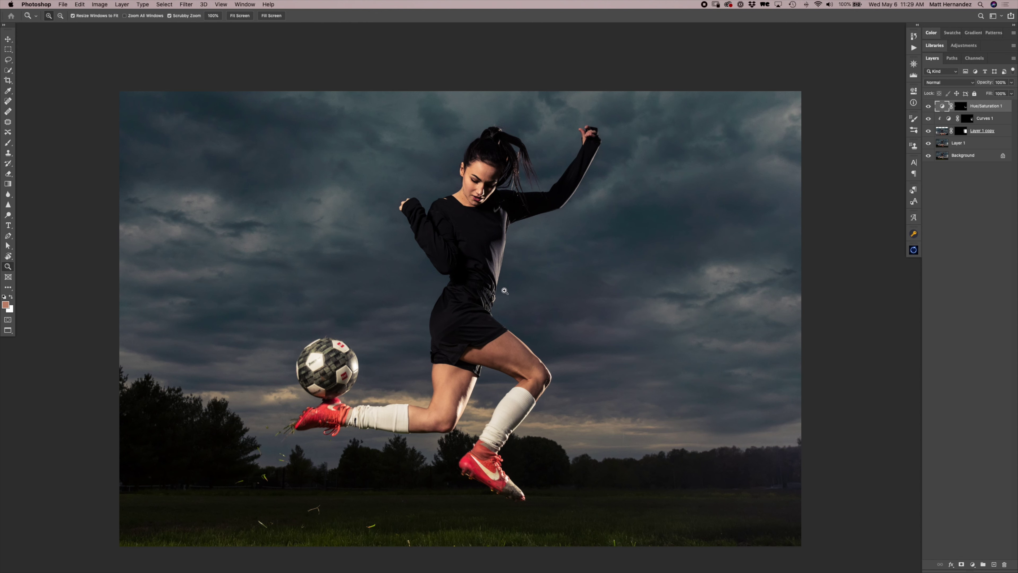
drag(782, 508, 766, 393)
- Quick-select the tree line and field on Layer 1, then invert the selection
alt+click(751, 353)
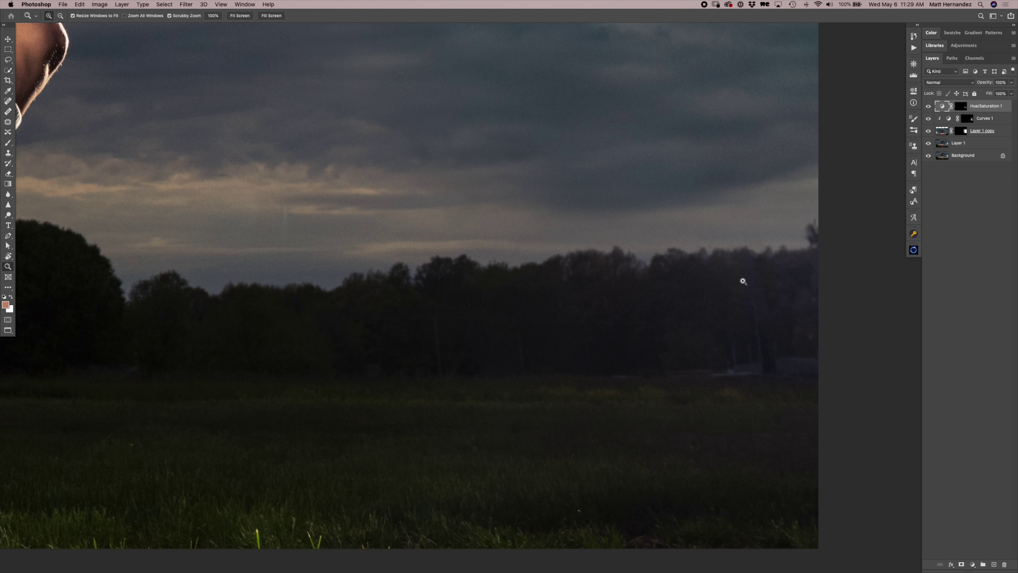
key(w)
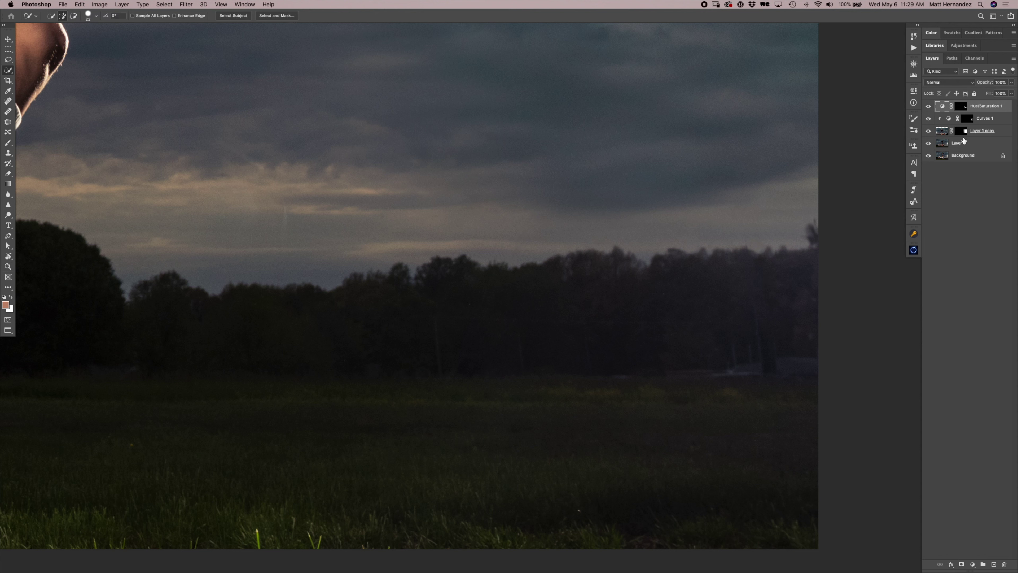
click(976, 147)
click(929, 145)
click(929, 144)
drag(429, 340, 735, 297)
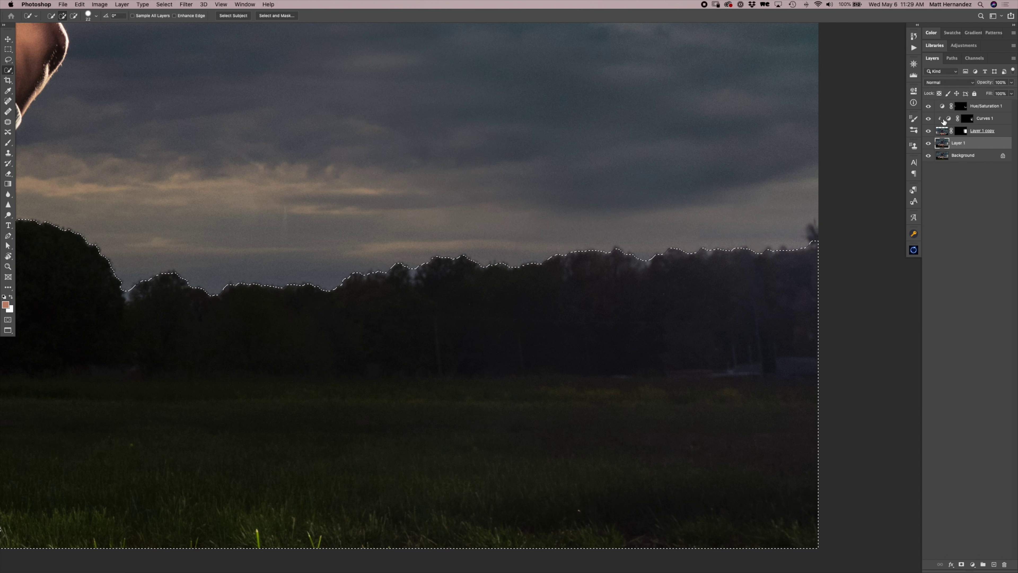
key(super+shift+i)
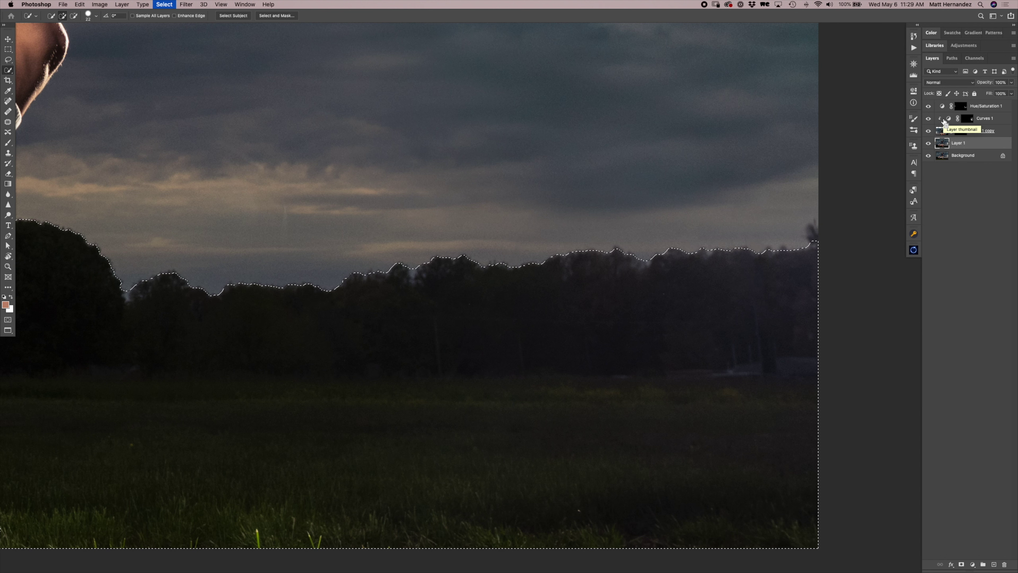
- Refine the treetop edge in Select and Mask (Smooth 2, Feather 0.2 px, Shift Edge -14%), output as selection
key(super+alt+r)
drag(632, 253, 619, 265)
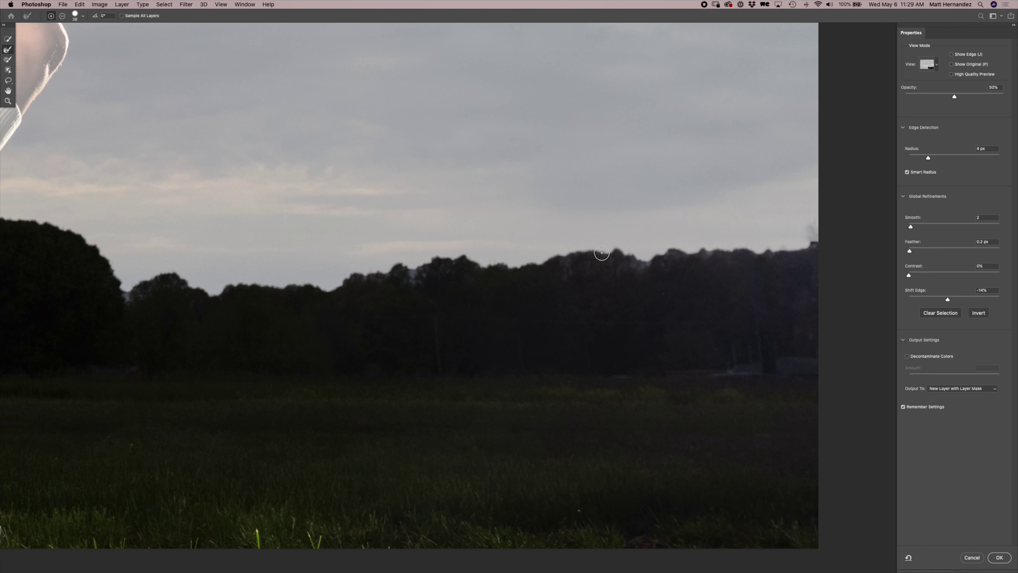
mouse_move(494, 269)
mouse_down()
mouse_move(446, 264)
mouse_move(411, 282)
mouse_move(461, 255)
mouse_move(510, 265)
mouse_move(604, 245)
mouse_move(639, 259)
mouse_move(813, 241)
mouse_move(827, 203)
mouse_up()
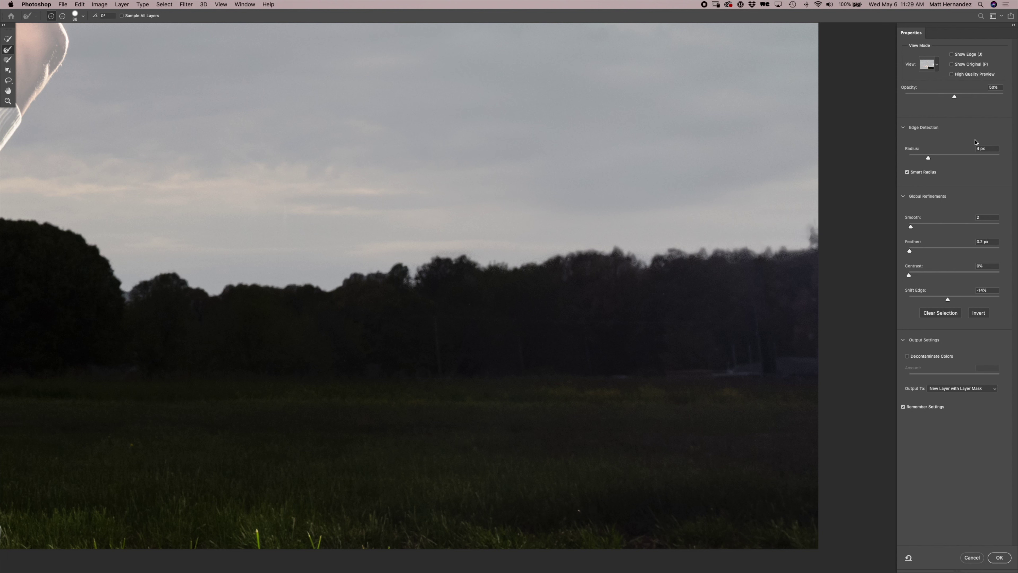
click(940, 392)
click(934, 366)
click(998, 561)
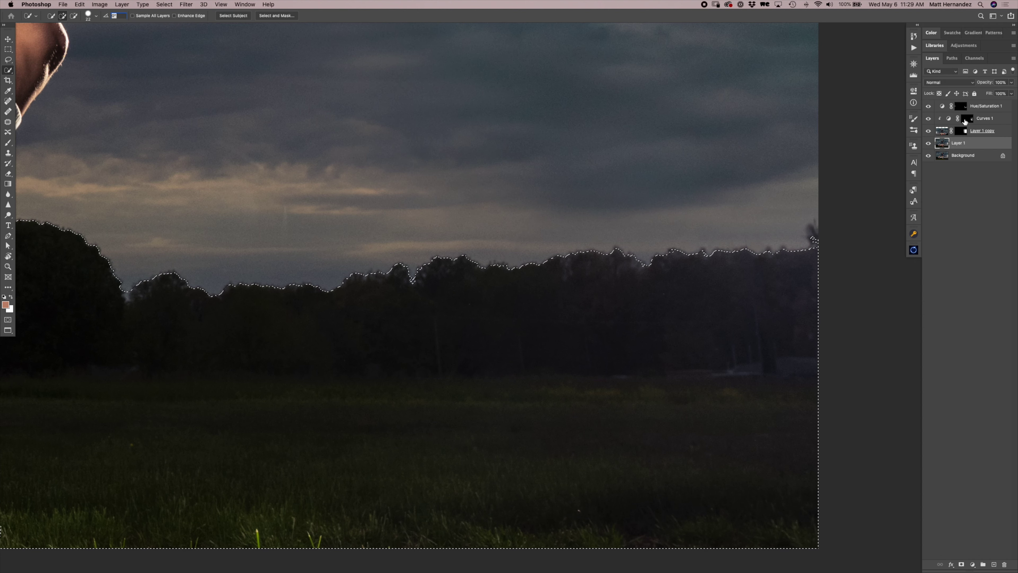
- Add a Curves 2 adjustment layer masked by the tree-line selection
click(961, 105)
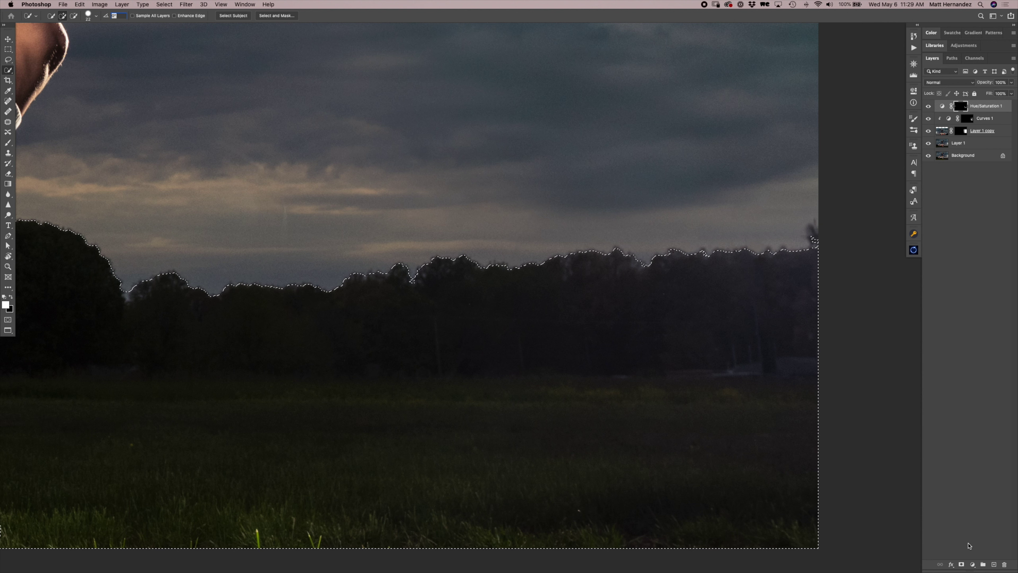
click(972, 564)
click(986, 452)
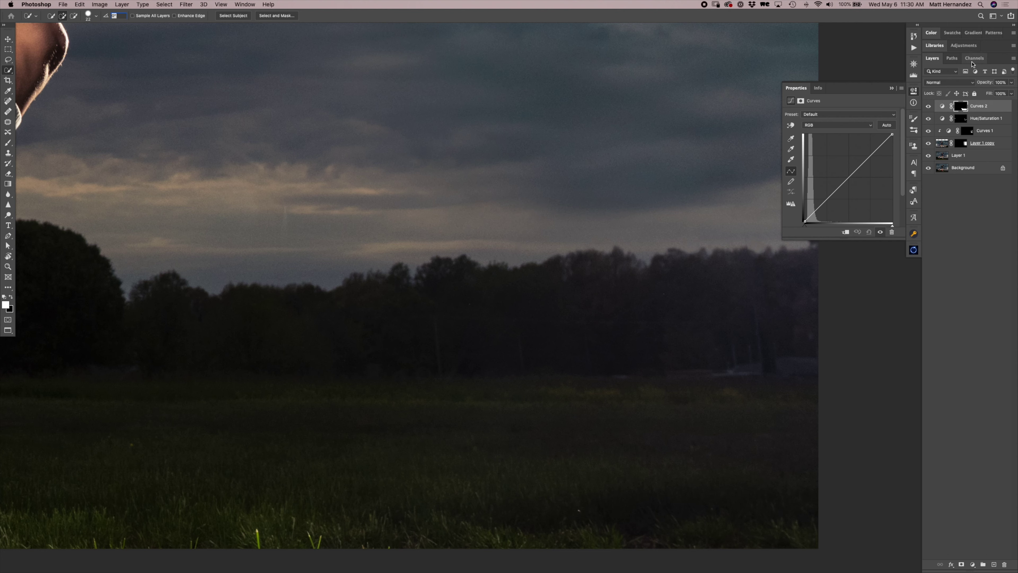
alt+click(960, 107)
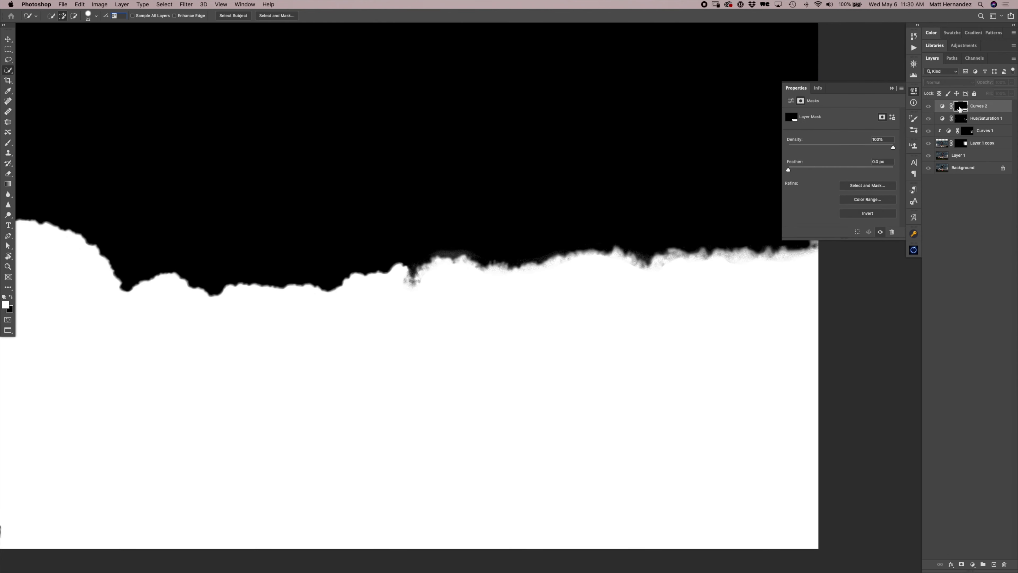
alt+click(960, 107)
key(z)
alt+click(675, 264)
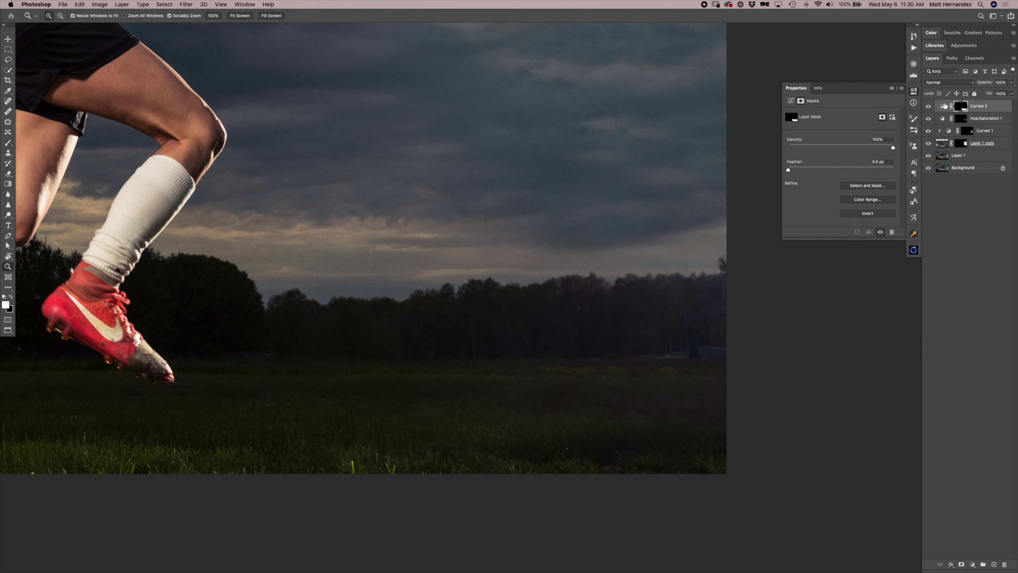
- Pull the Curves 2 shadow point down to darken the trees and field
click(942, 106)
click(791, 125)
click(690, 289)
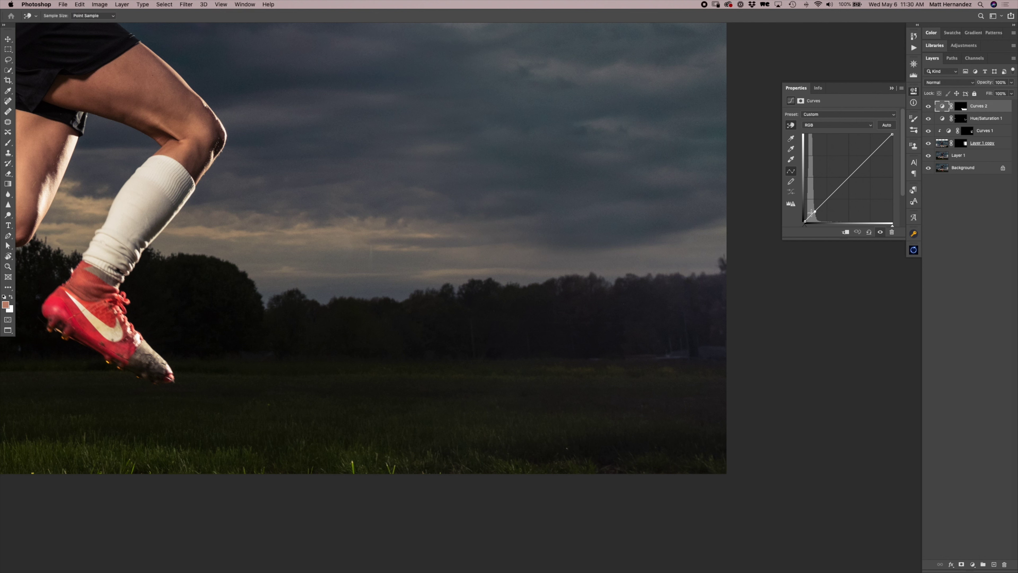
drag(815, 212, 816, 213)
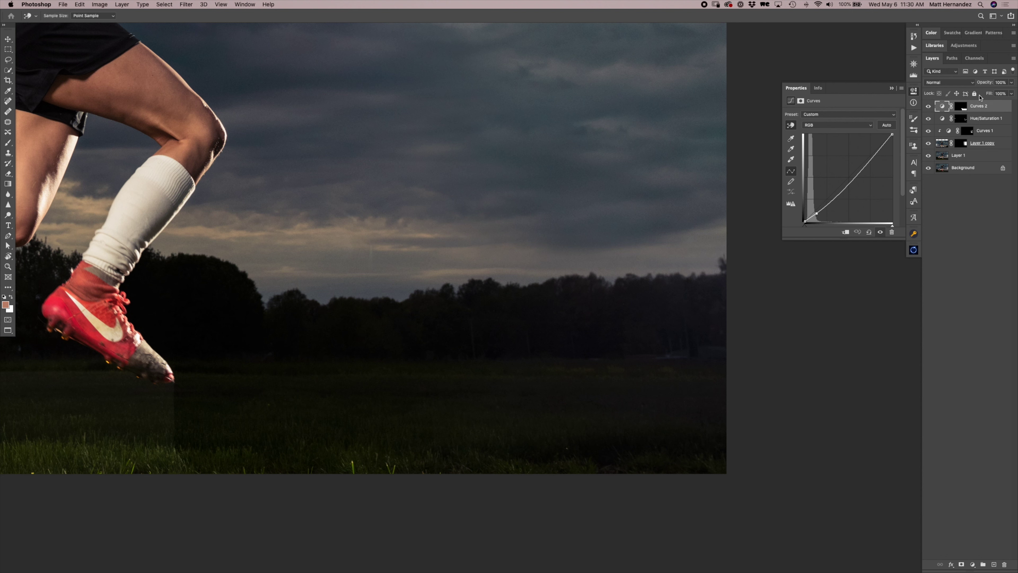
- Blend the Curves 2 mask into the grass with black-to-white gradients
click(961, 106)
key(d)
key(g)
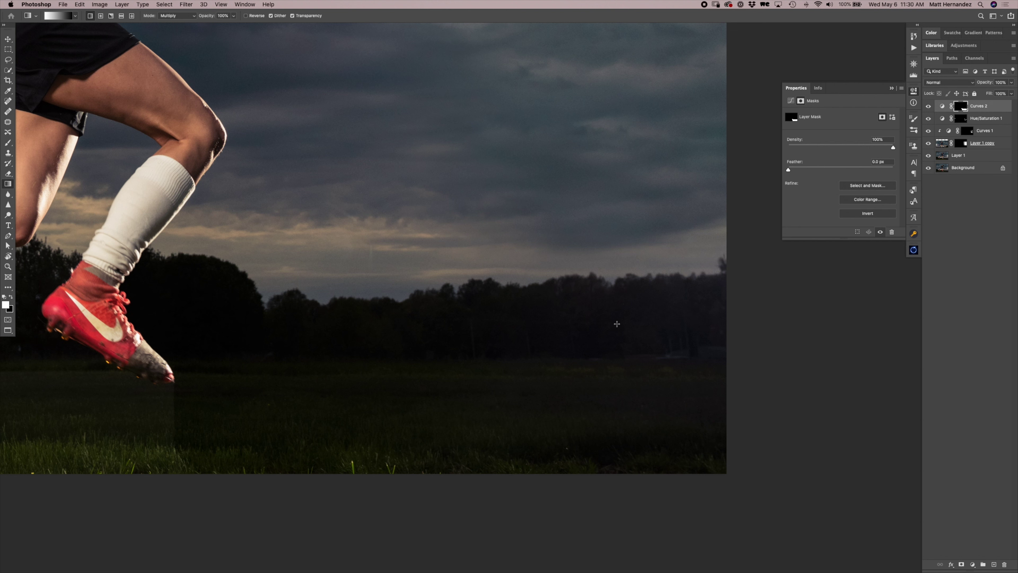
drag(687, 332, 473, 337)
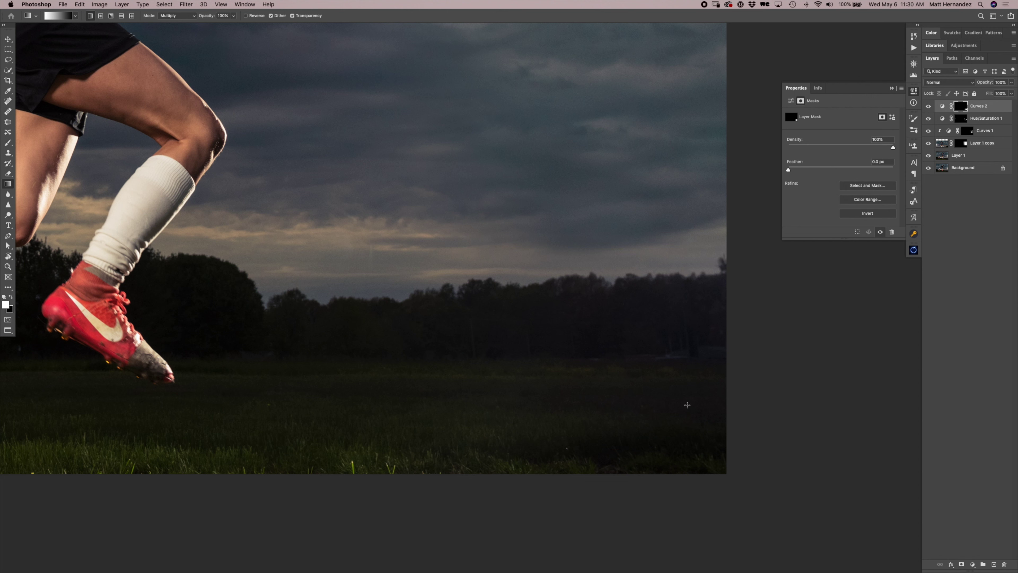
drag(686, 362, 683, 496)
click(667, 420)
key(z)
alt+click(648, 379)
click(928, 106)
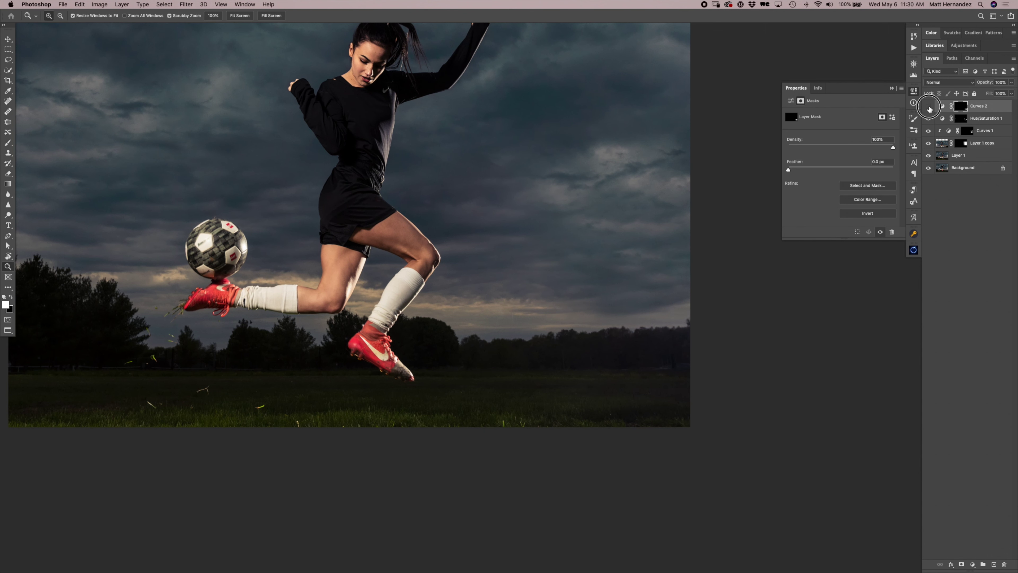
click(928, 106)
drag(517, 261, 586, 341)
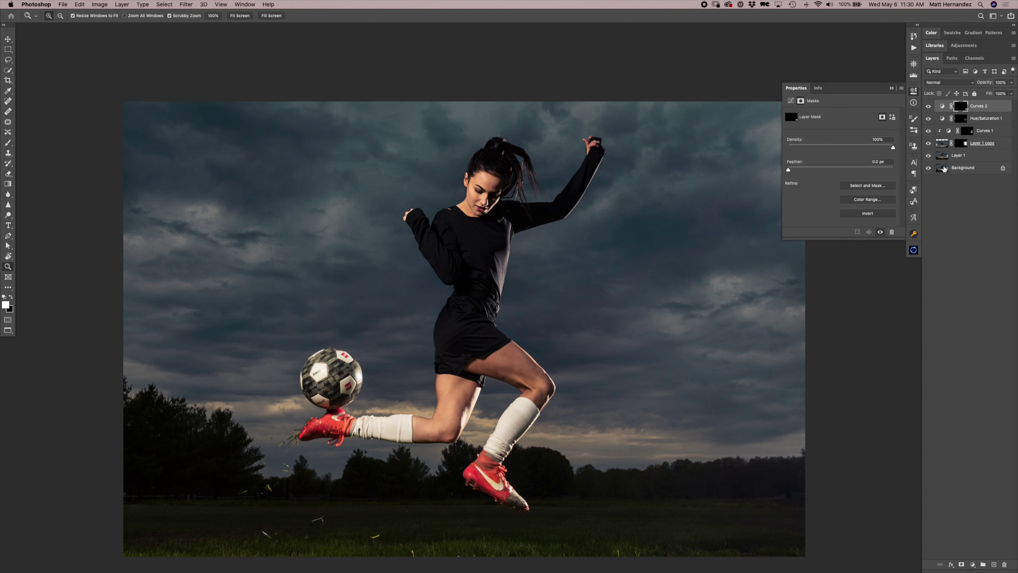
alt+click(930, 169)
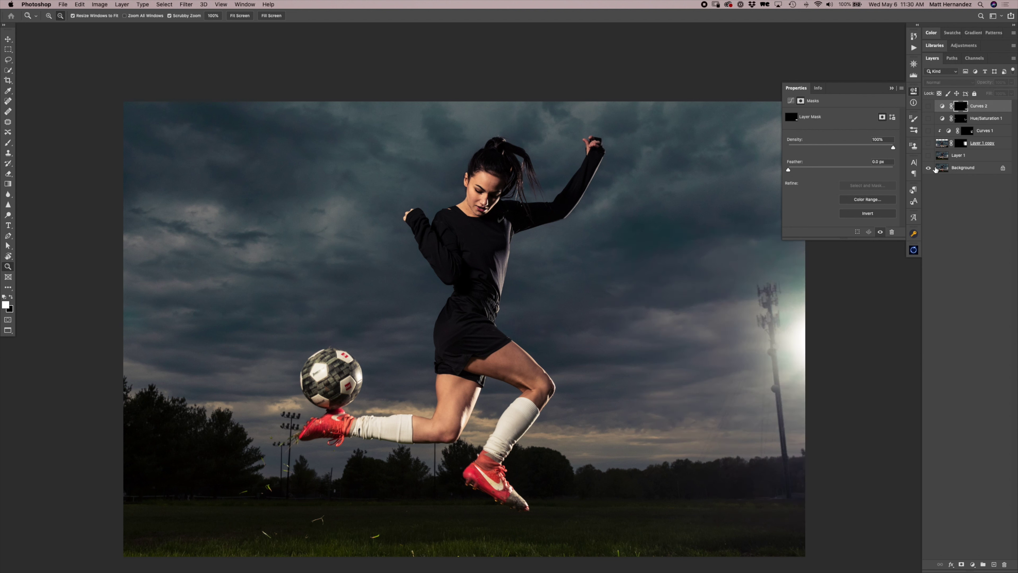
key(alt)
alt+click(928, 170)
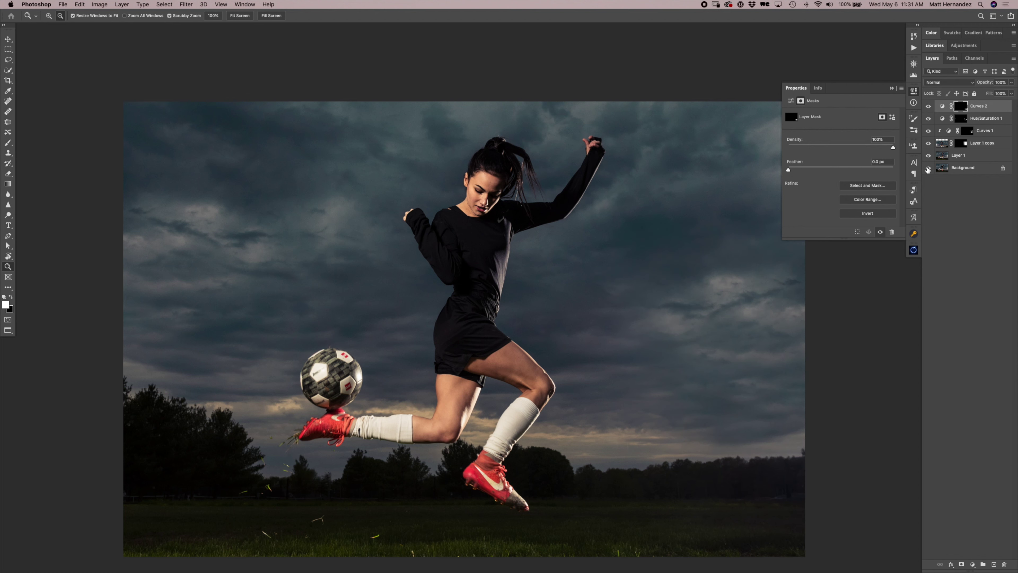
alt+click(929, 169)
alt+click(929, 169)
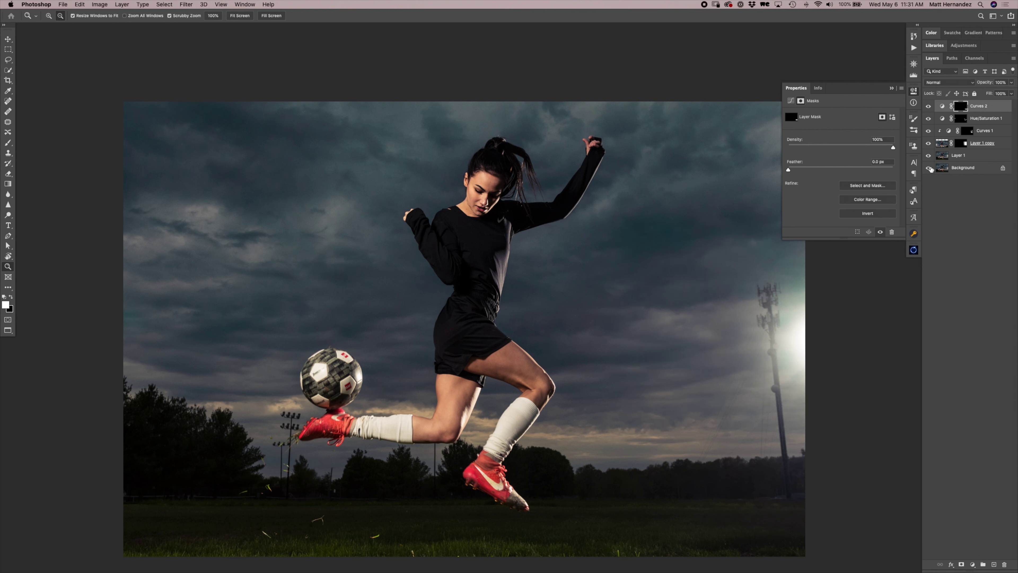
click(929, 144)
click(930, 144)
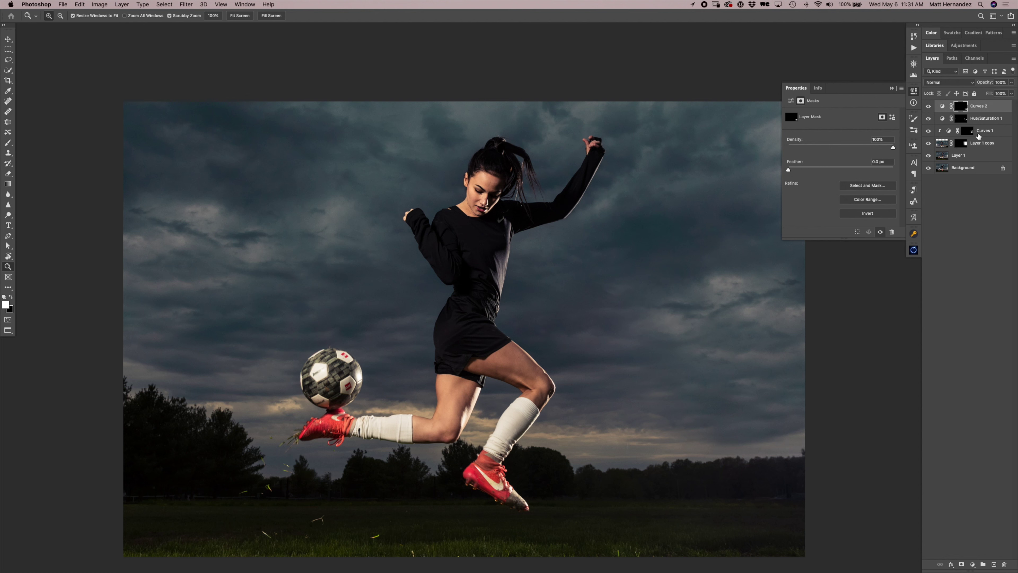
click(986, 121)
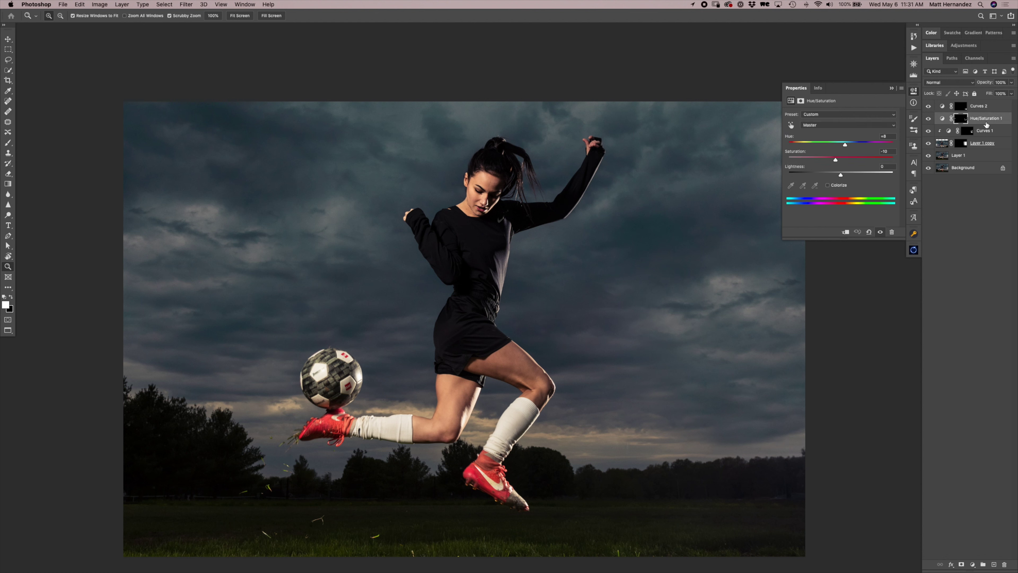
- Group Curves 1 and Layer 1 copy into Group 1
click(997, 133)
shift+click(989, 147)
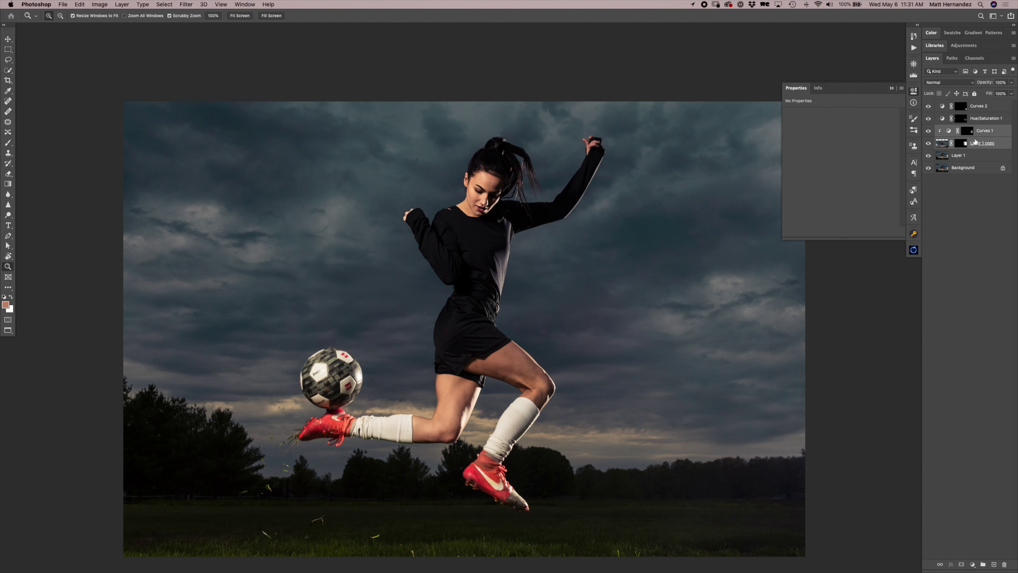
click(928, 143)
click(929, 144)
click(929, 143)
click(929, 143)
click(983, 564)
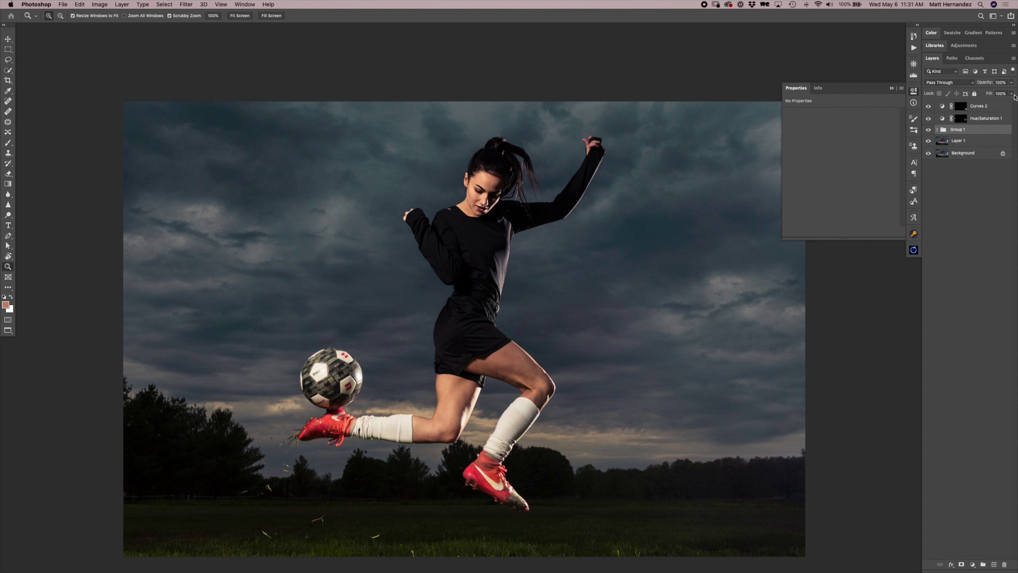
- Lower Group 1's opacity to 76%
click(1011, 83)
drag(1011, 91, 1001, 94)
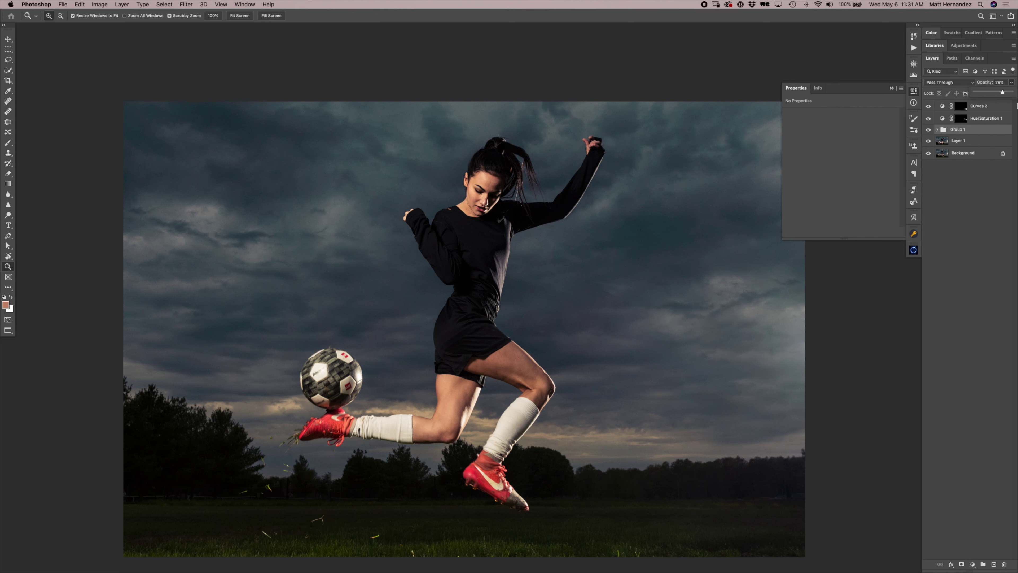
click(983, 198)
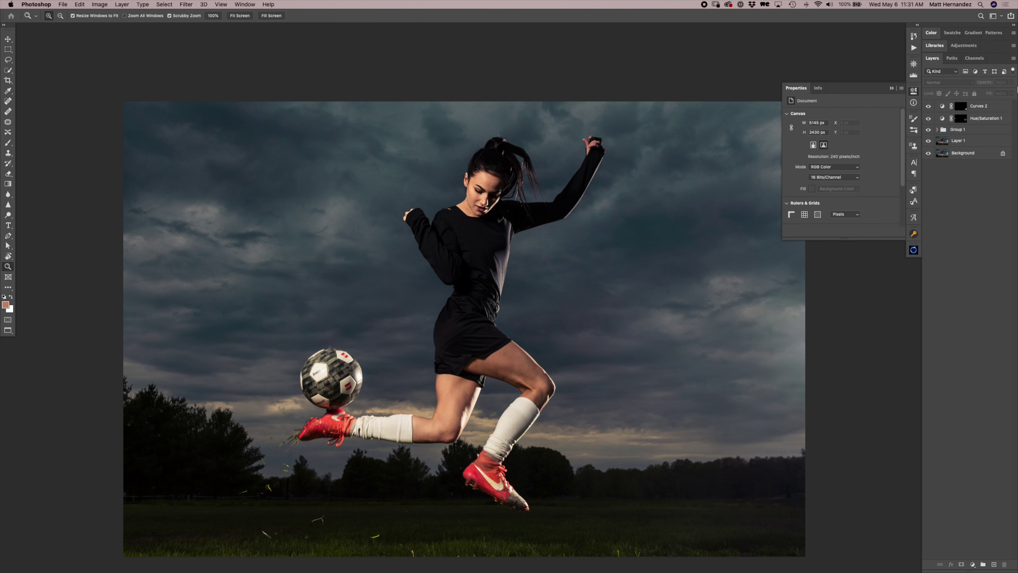
click(979, 130)
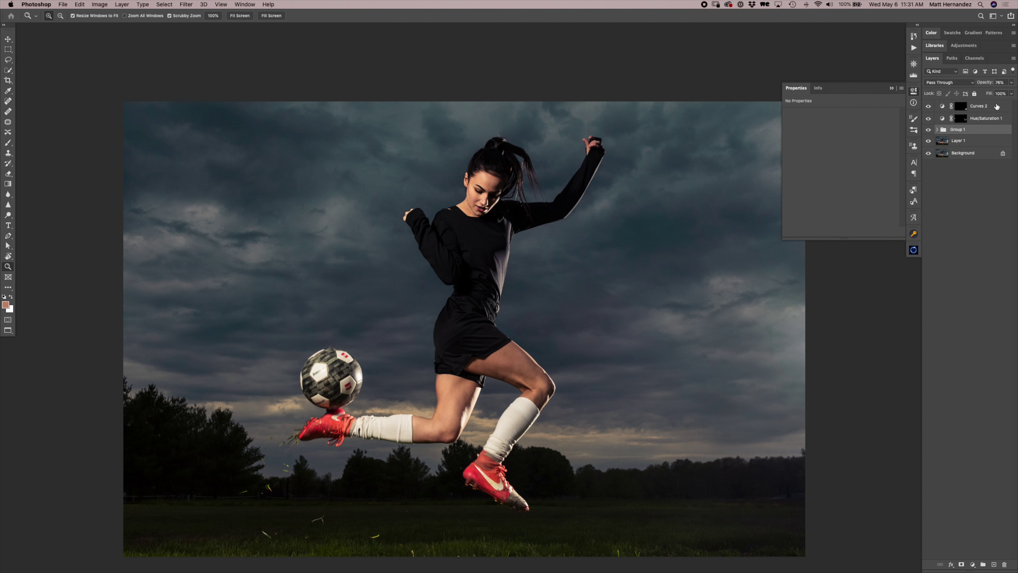
key(super+shift+n)
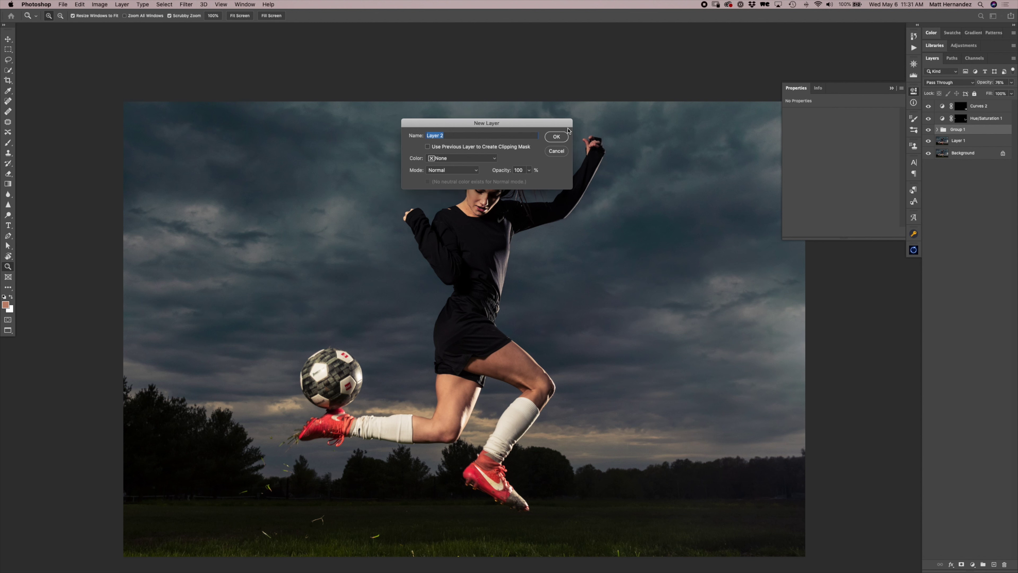
- Confirm the new Layer 2 and heal dark spots in the sky with a 210-size Healing Brush
click(556, 138)
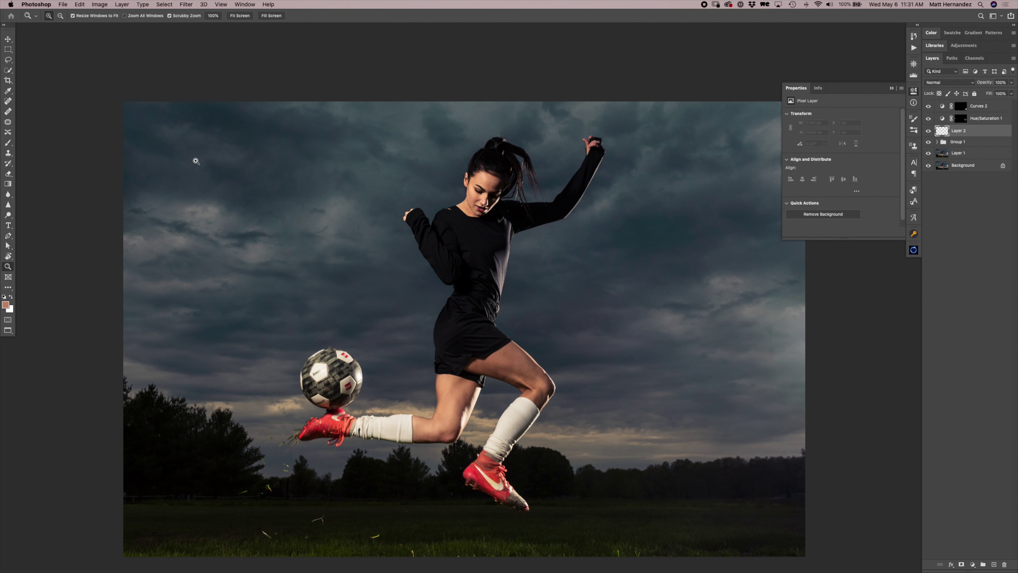
click(8, 111)
drag(770, 305, 798, 298)
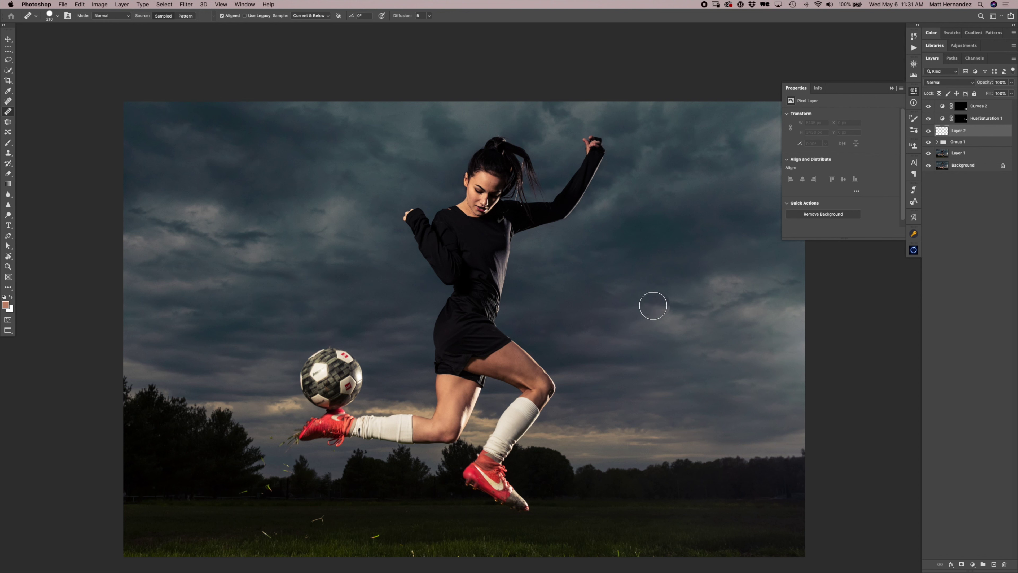
click(726, 238)
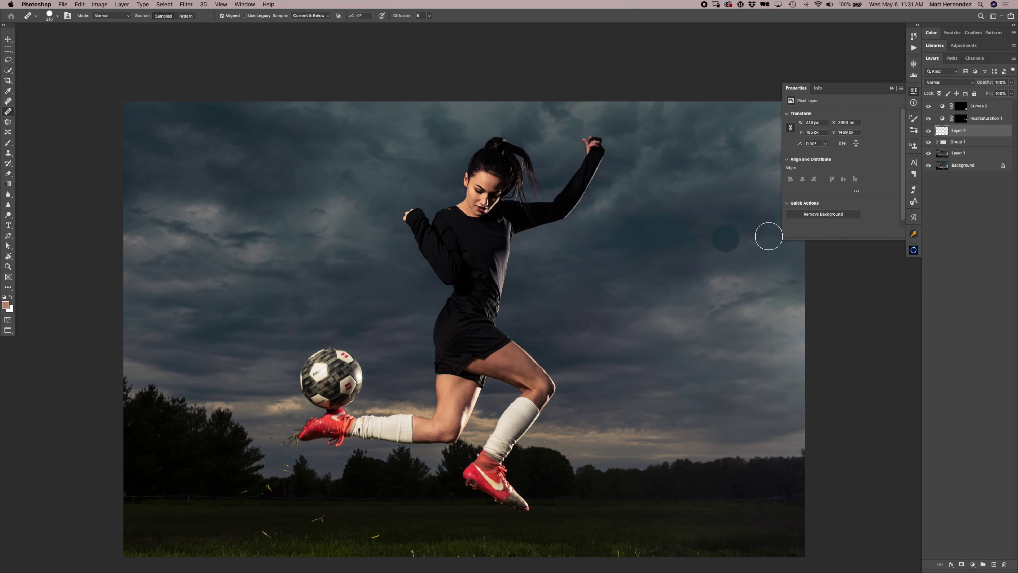
click(666, 312)
click(190, 216)
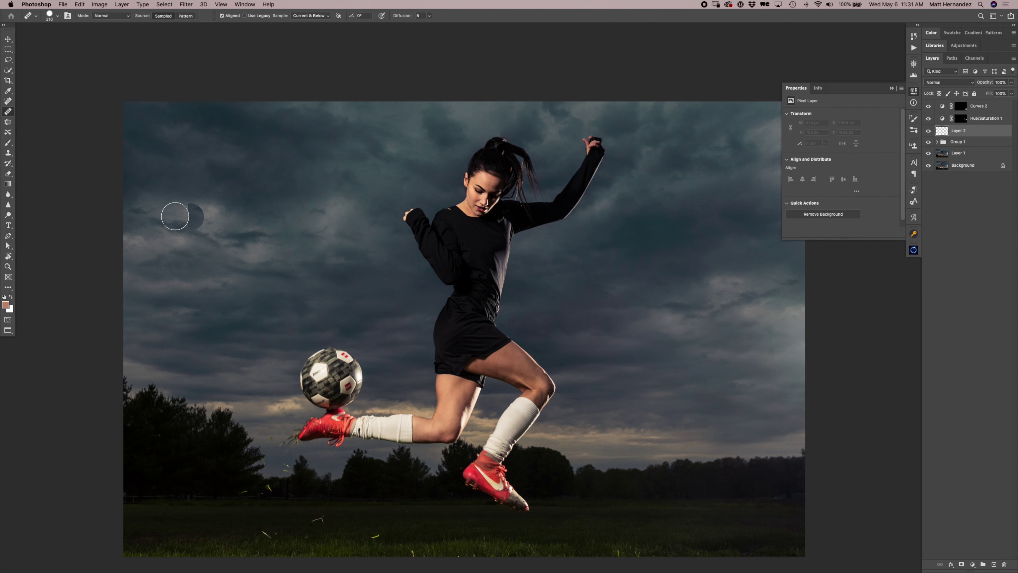
- With a smaller brush, sample clean sky and heal the streaks across the right and lower-right sky
drag(665, 316, 610, 302)
alt+click(610, 314)
click(704, 308)
mouse_move(704, 307)
mouse_down()
mouse_move(686, 297)
mouse_move(721, 298)
mouse_move(723, 309)
mouse_move(728, 278)
mouse_up()
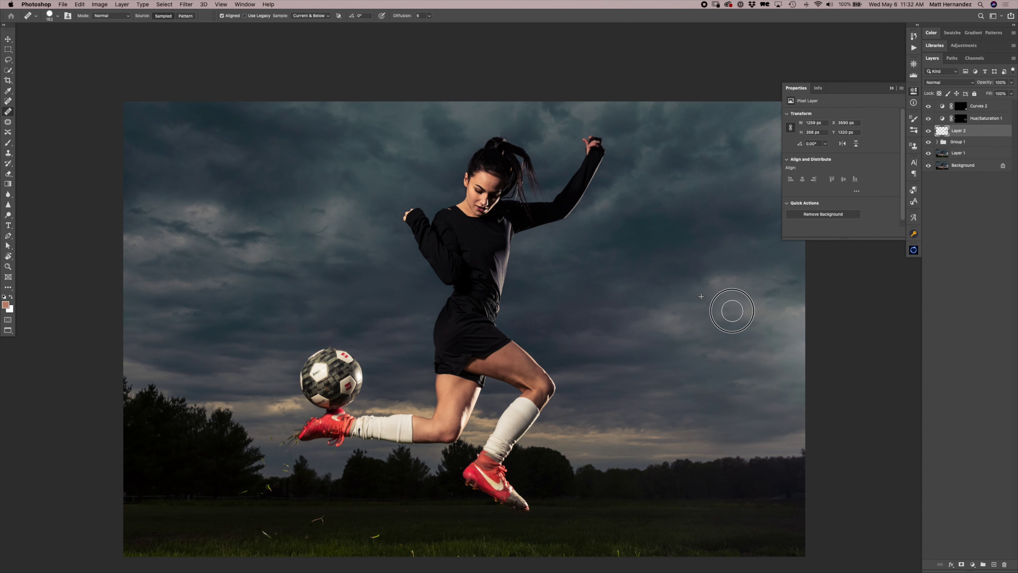
drag(796, 280, 775, 238)
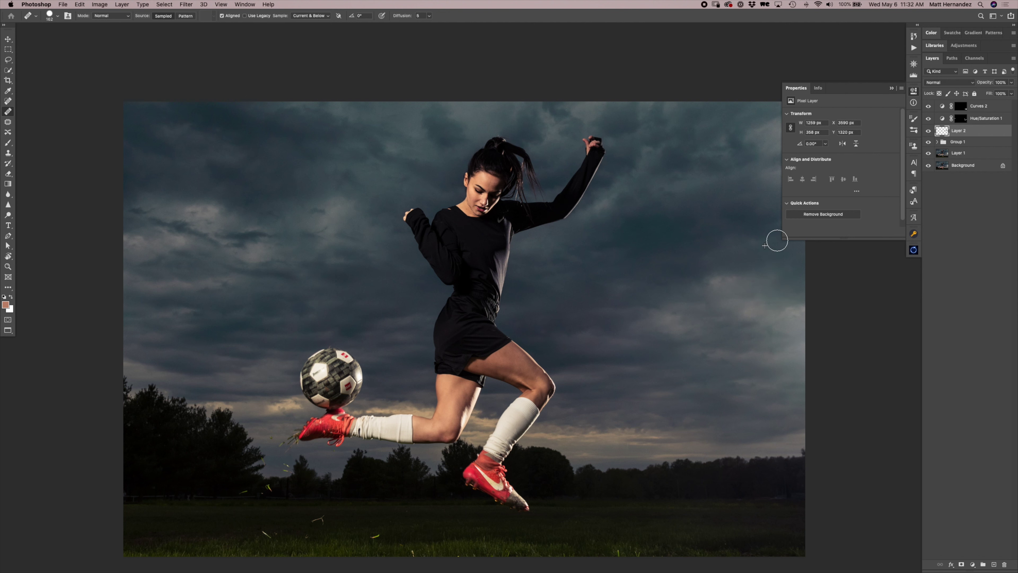
drag(711, 352, 787, 380)
click(972, 565)
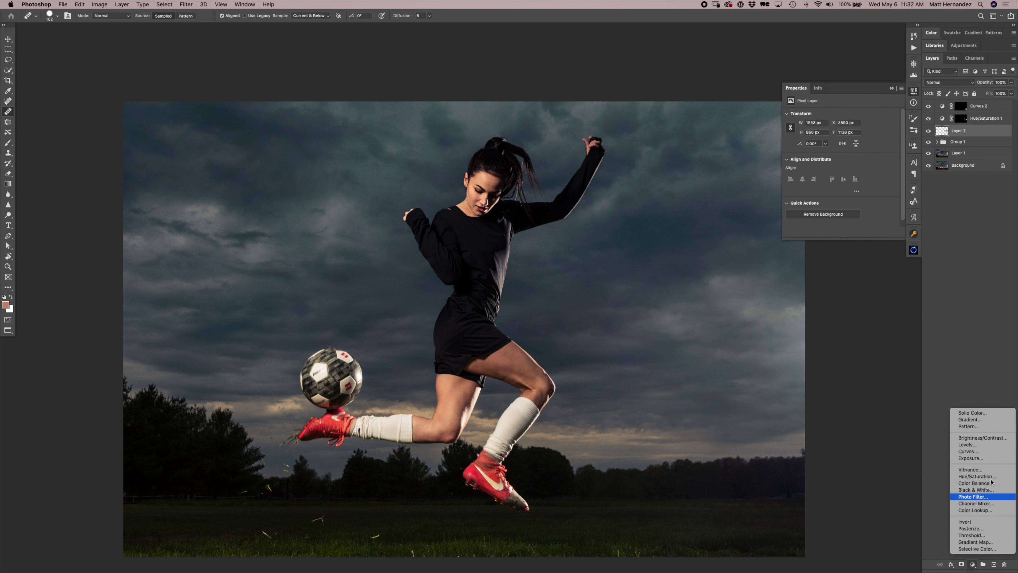
- Add a Curves adjustment layer and place a midtone control point on its curve
click(992, 454)
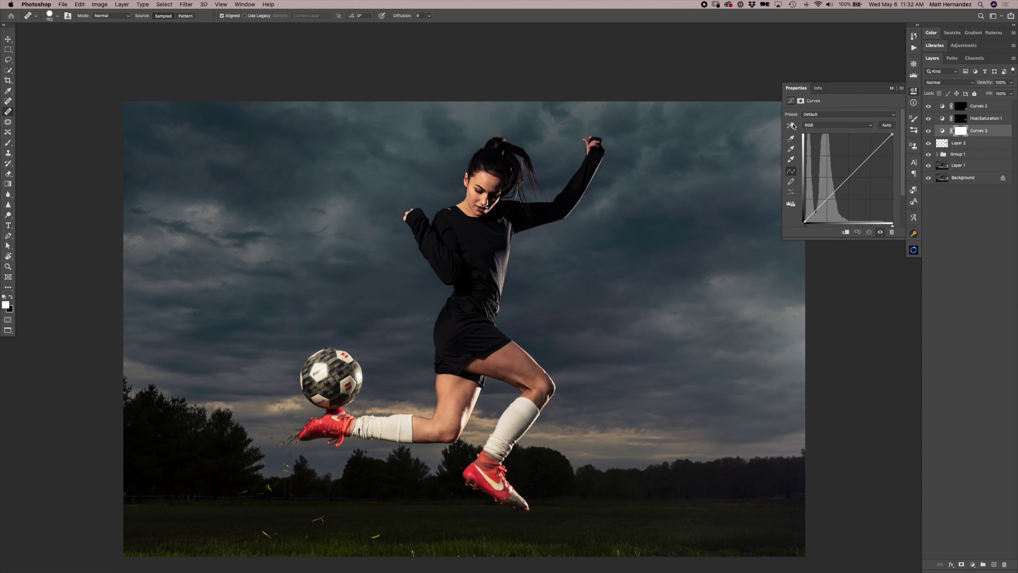
click(796, 309)
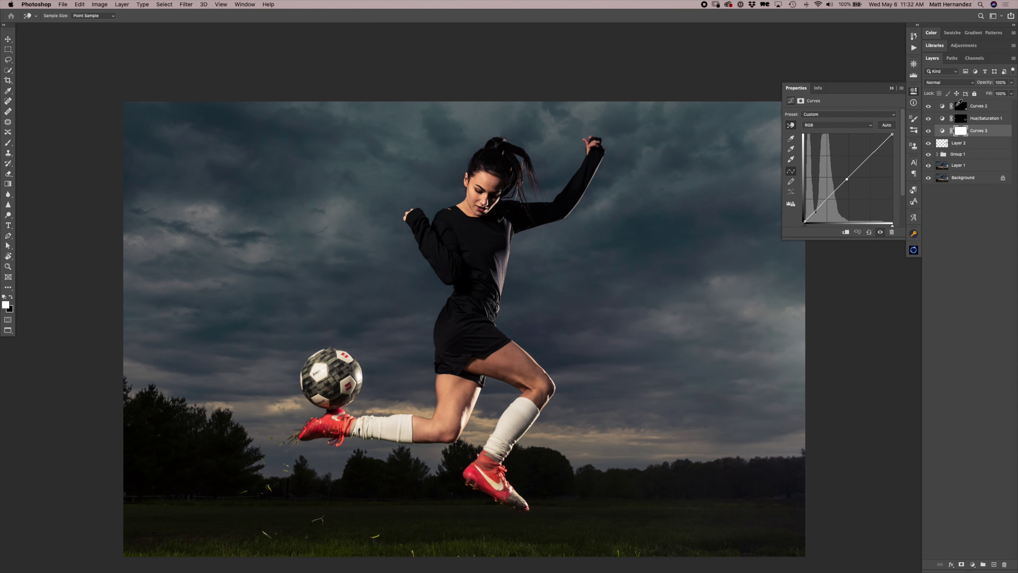
mouse_move(850, 180)
mouse_down()
mouse_move(852, 160)
mouse_move(849, 183)
mouse_up()
key(super+z)
click(847, 182)
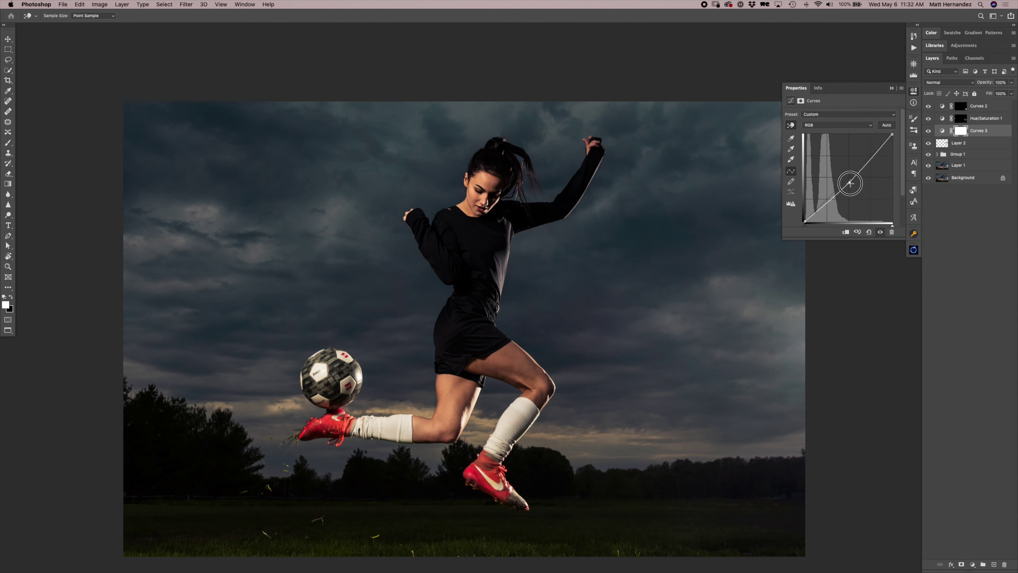
- Fade the Curves 3 mask in from the right edge with a gradient and compare the effect
key(g)
drag(804, 333, 648, 350)
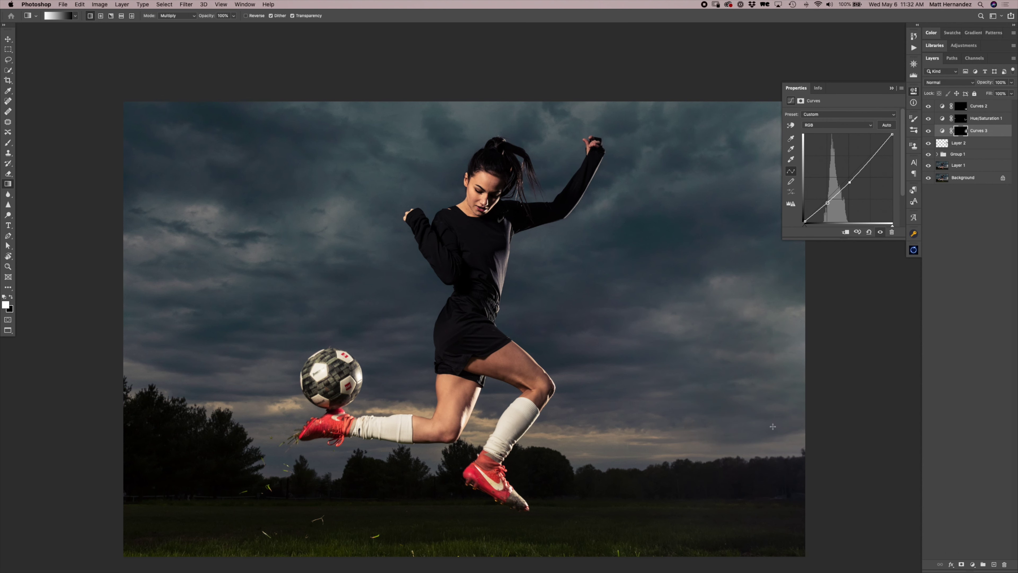
click(928, 131)
click(929, 130)
key(z)
alt+click(581, 293)
- Pull the Curves 3 curve down slightly to darken the sky further
drag(850, 184, 853, 185)
key(g)
click(754, 224)
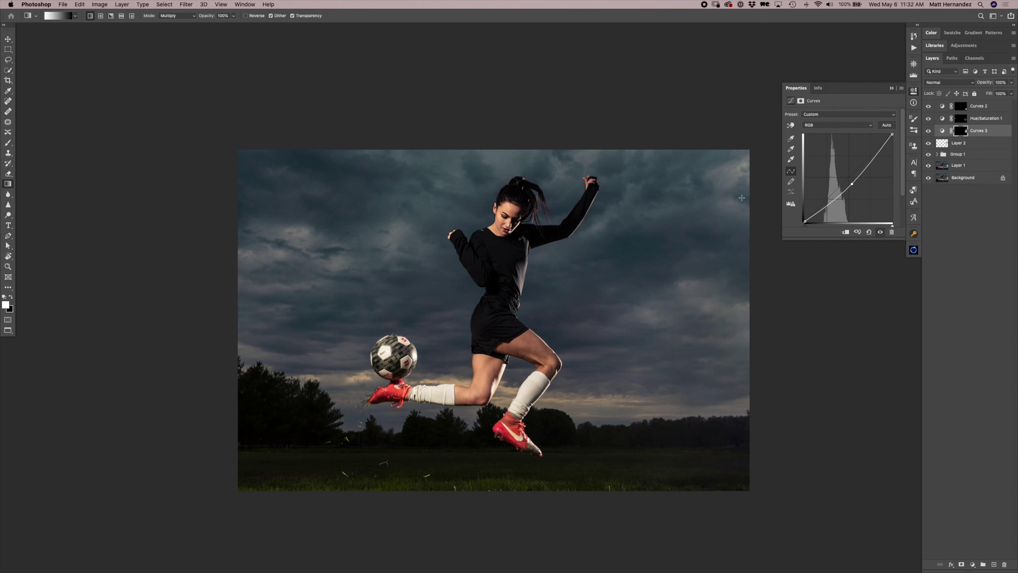
key(super+z)
click(972, 564)
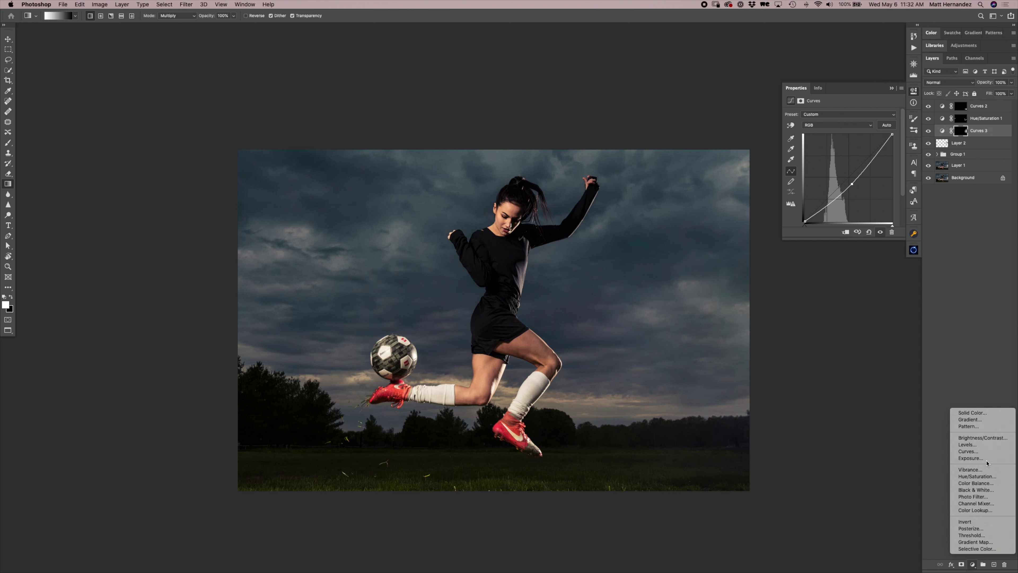
- Add a Curves 4 layer clipped to Curves 3 using the Medium Contrast (RGB) preset
click(966, 452)
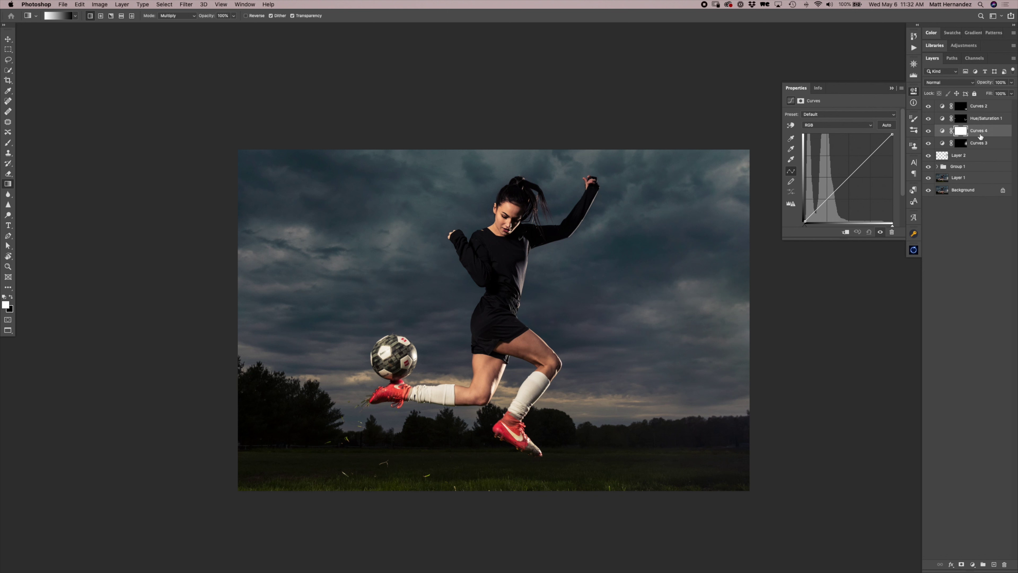
alt+click(980, 133)
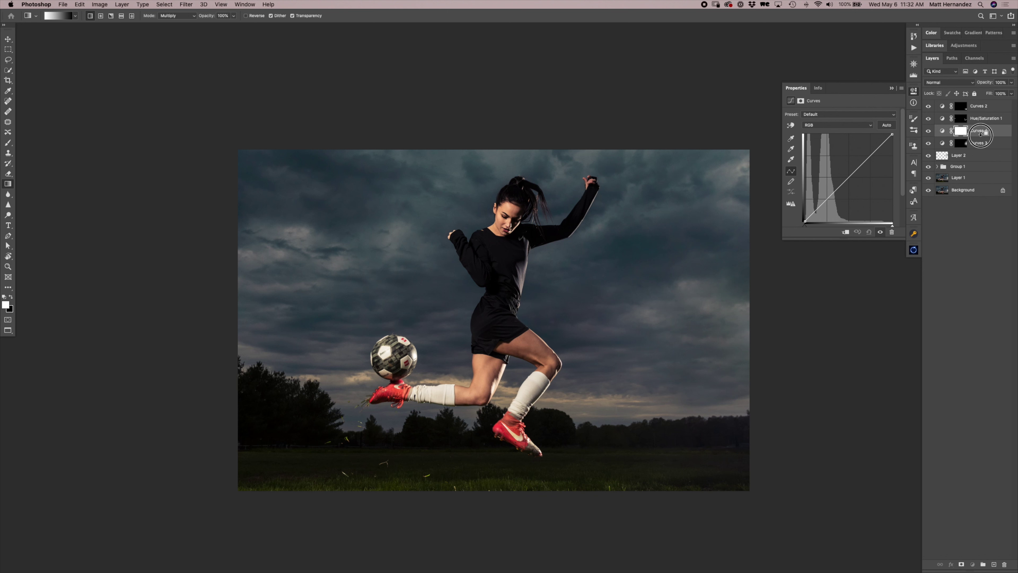
click(828, 116)
click(826, 116)
click(826, 115)
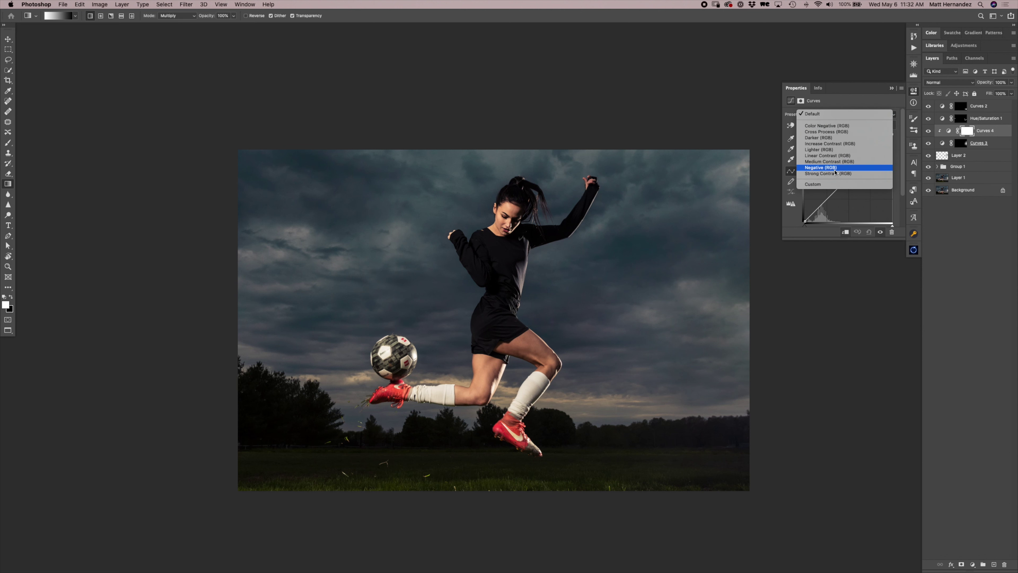
click(834, 161)
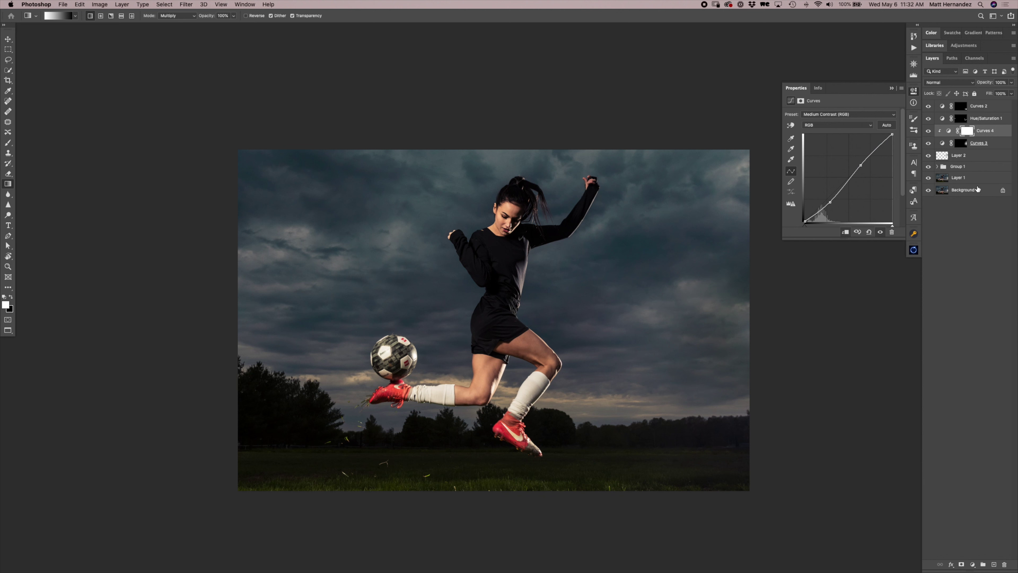
- Lower Curves 4 opacity to 59%, hide it, and compare Curves 3 on and off
click(1013, 83)
drag(1012, 93, 992, 94)
click(927, 132)
click(929, 131)
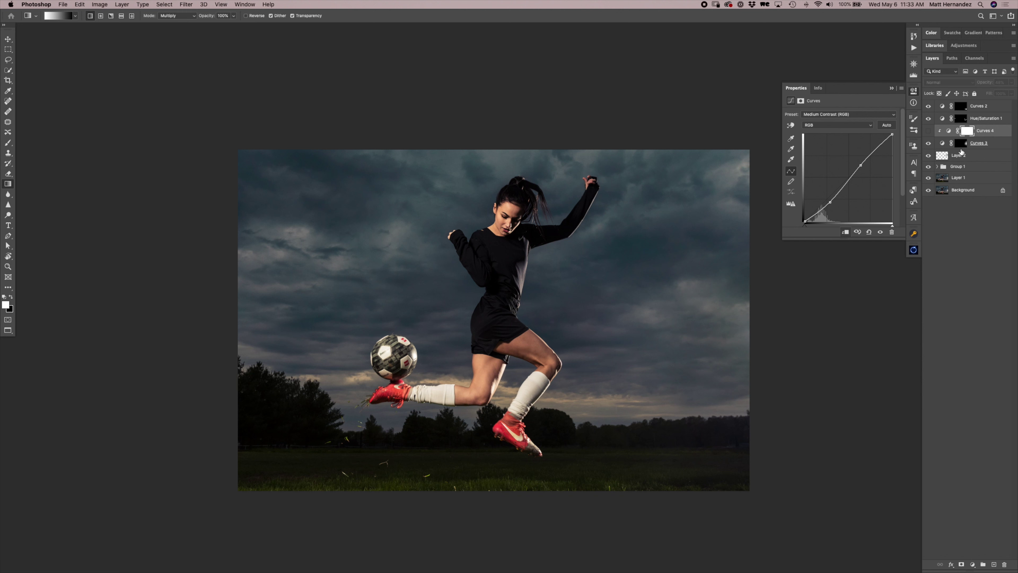
click(927, 143)
click(929, 144)
- Add and adjust a lower control point on the Curves 3 darkening curve
click(942, 144)
drag(849, 183, 850, 183)
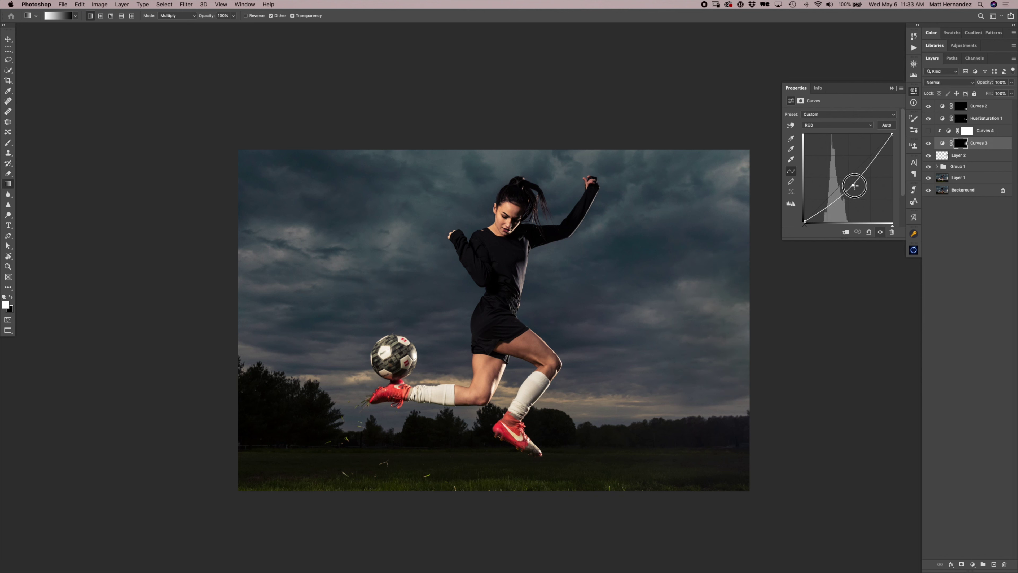
click(872, 157)
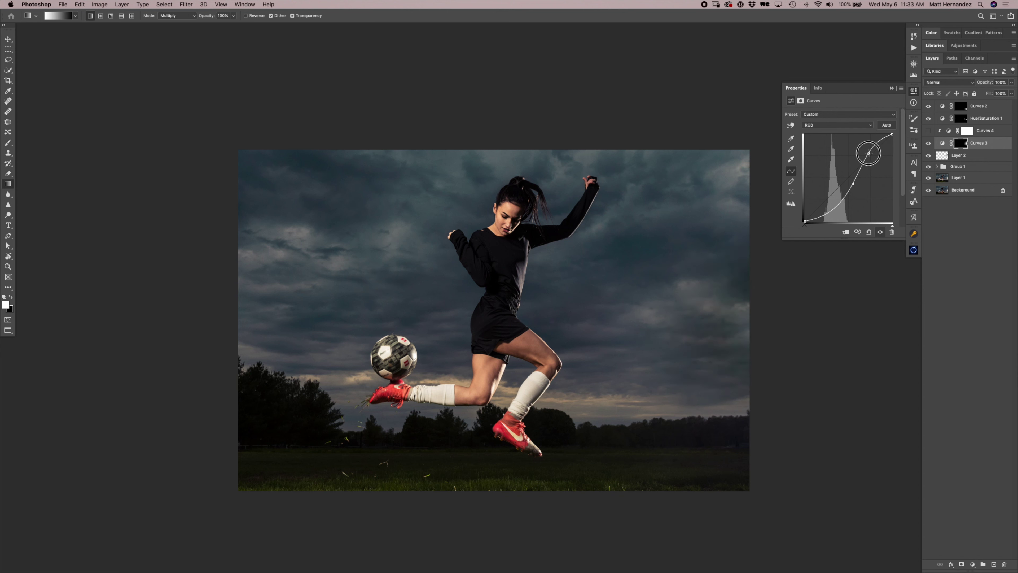
click(852, 184)
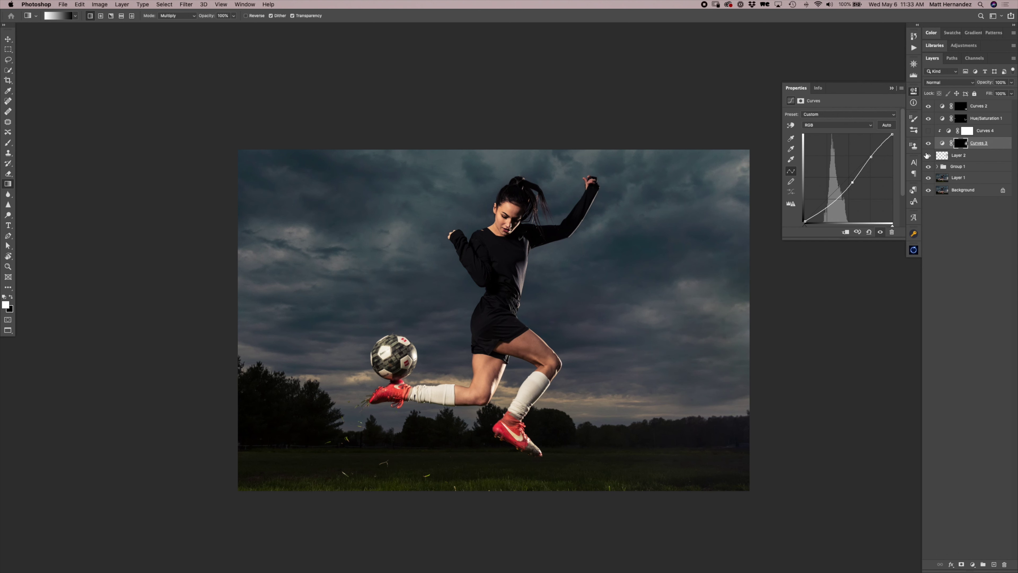
click(928, 130)
click(928, 131)
- Review the edit history and lower Curves 3's fill to 87%
click(913, 36)
click(865, 256)
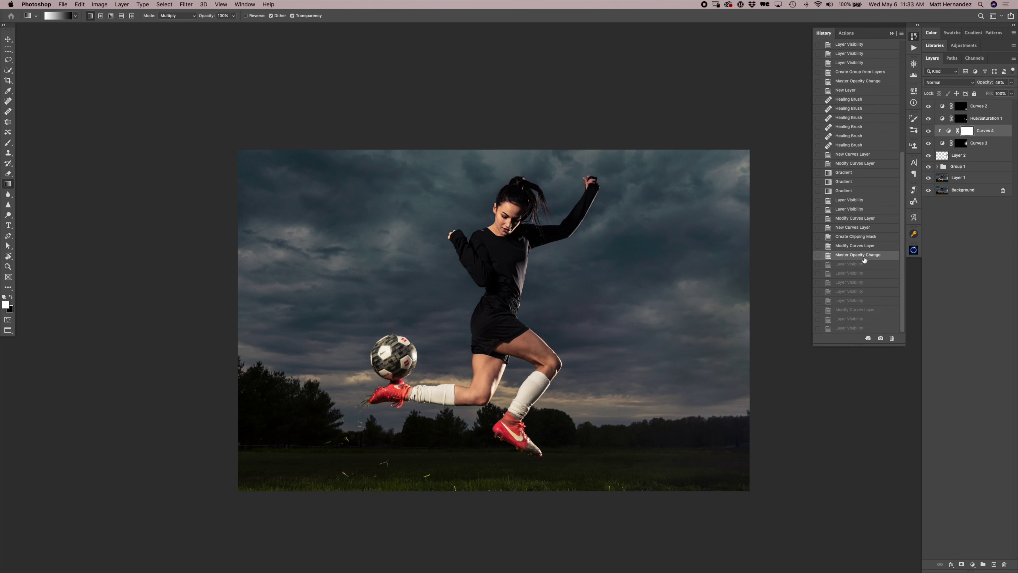
click(859, 328)
click(929, 131)
click(928, 131)
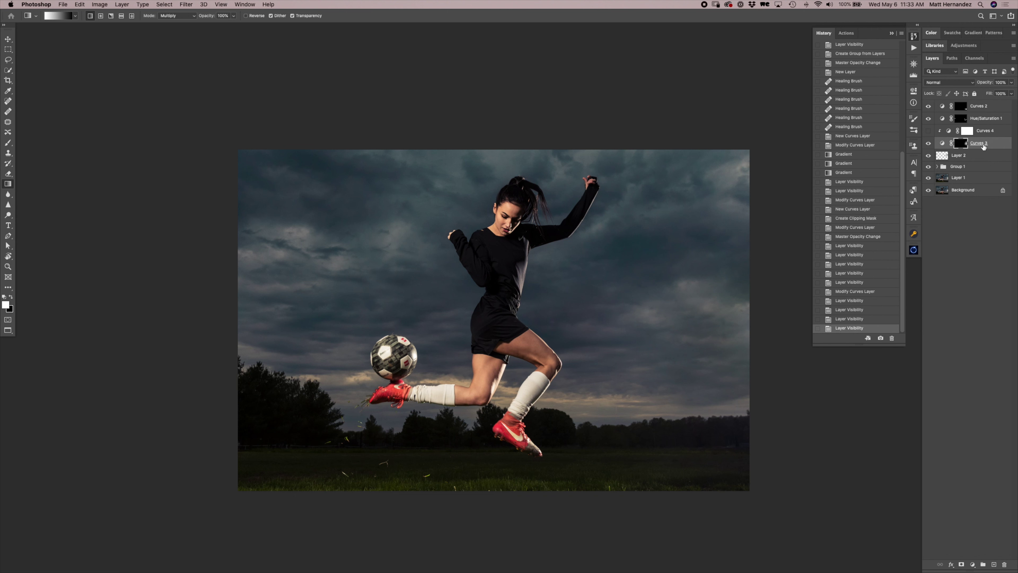
click(1011, 93)
drag(1011, 103, 1009, 104)
- Zoom in on the player's thigh, delete the hidden Curves 4 layer, and add a new layer above Curves 2
key(z)
alt+click(616, 323)
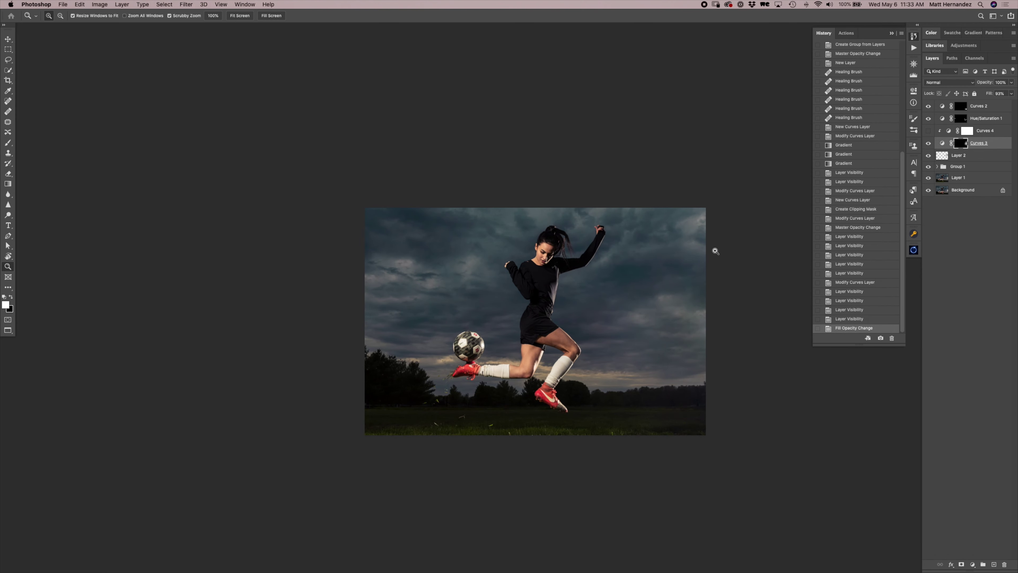
click(568, 340)
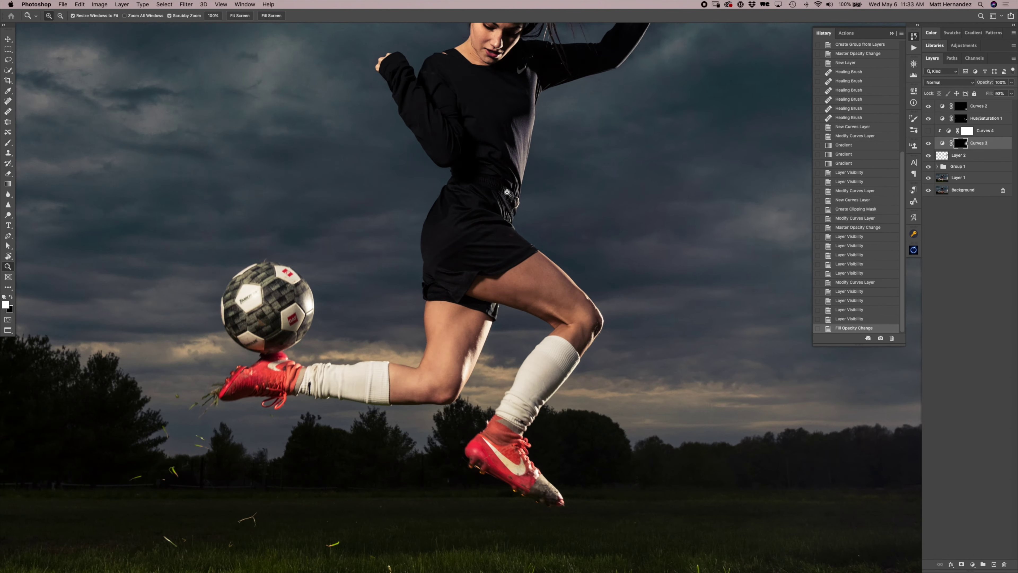
click(521, 293)
click(536, 277)
scroll(530, 348, left, 3)
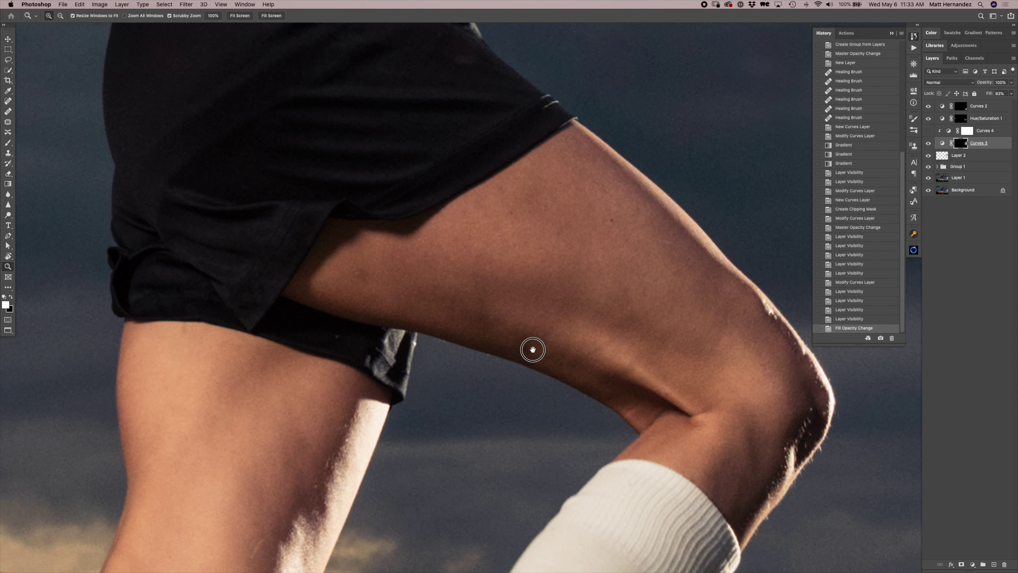
click(984, 132)
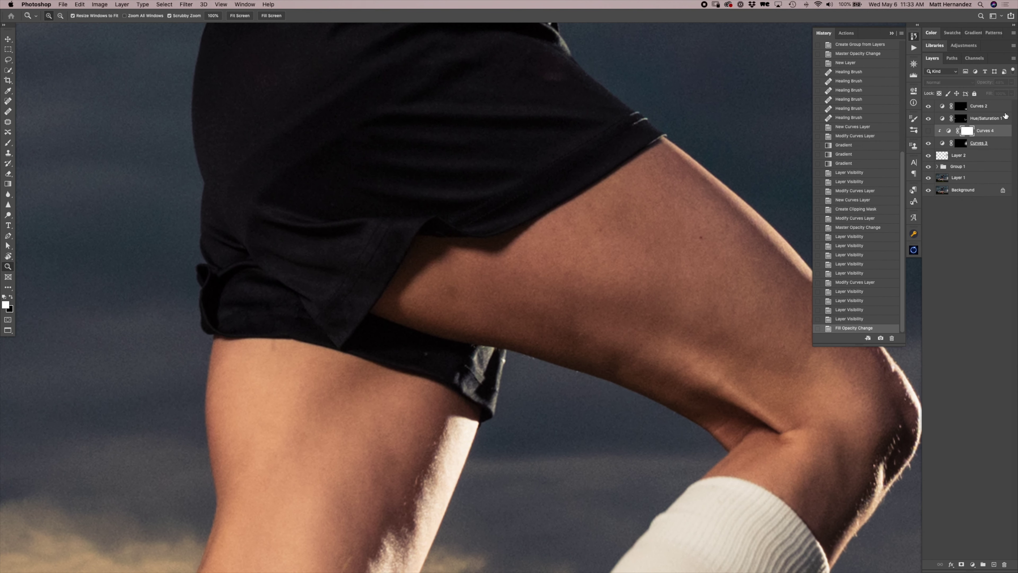
key(Delete)
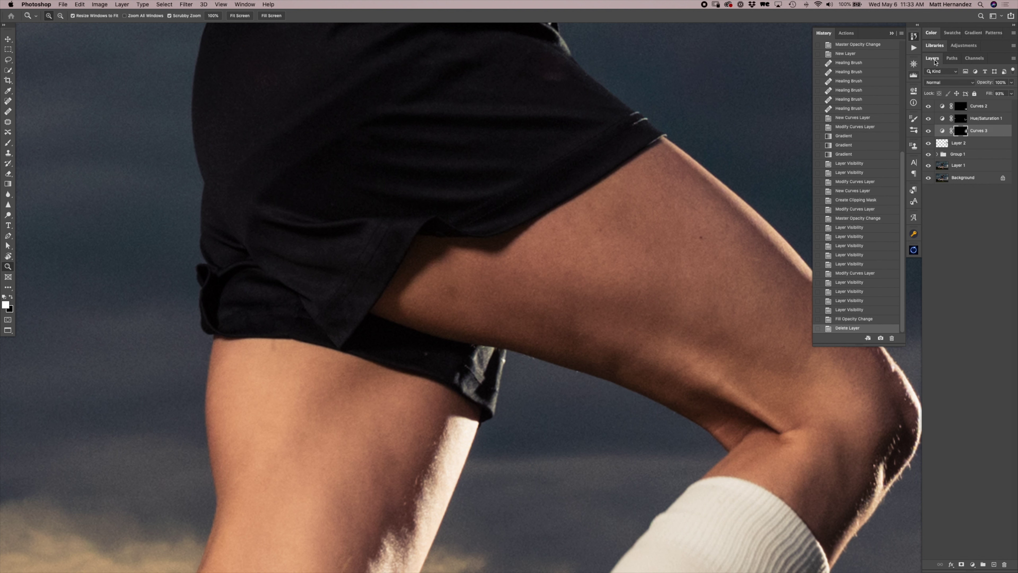
click(989, 107)
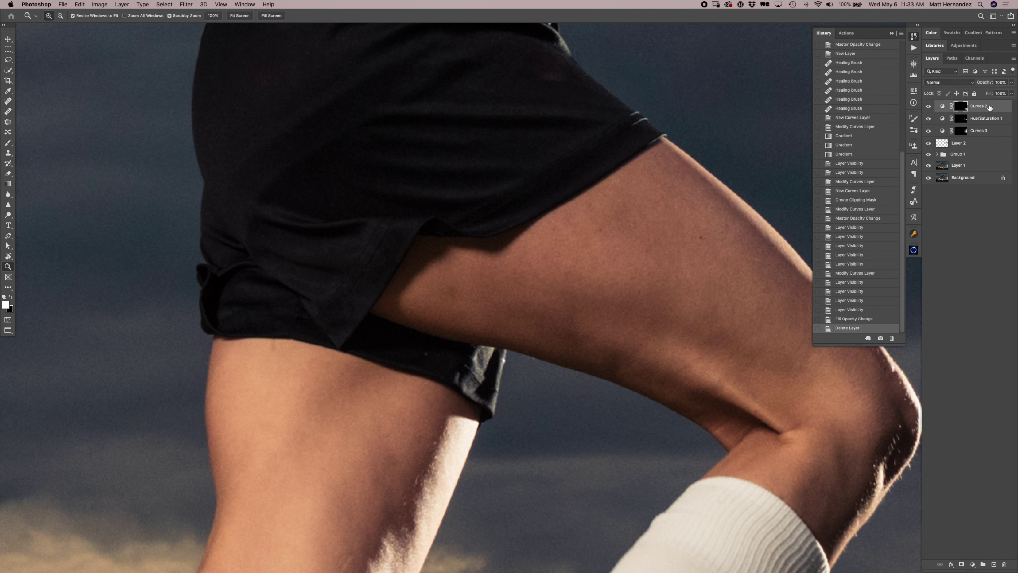
key(super+shift+n)
- Confirm the new Layer 3 and heal blemishes on the thigh with a resized Healing Brush
key(Return)
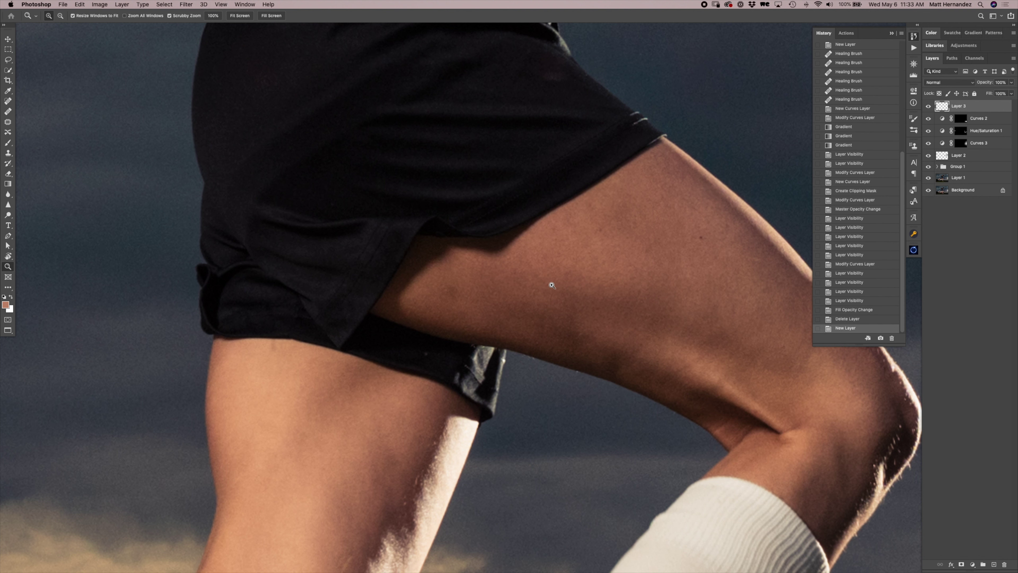
click(7, 112)
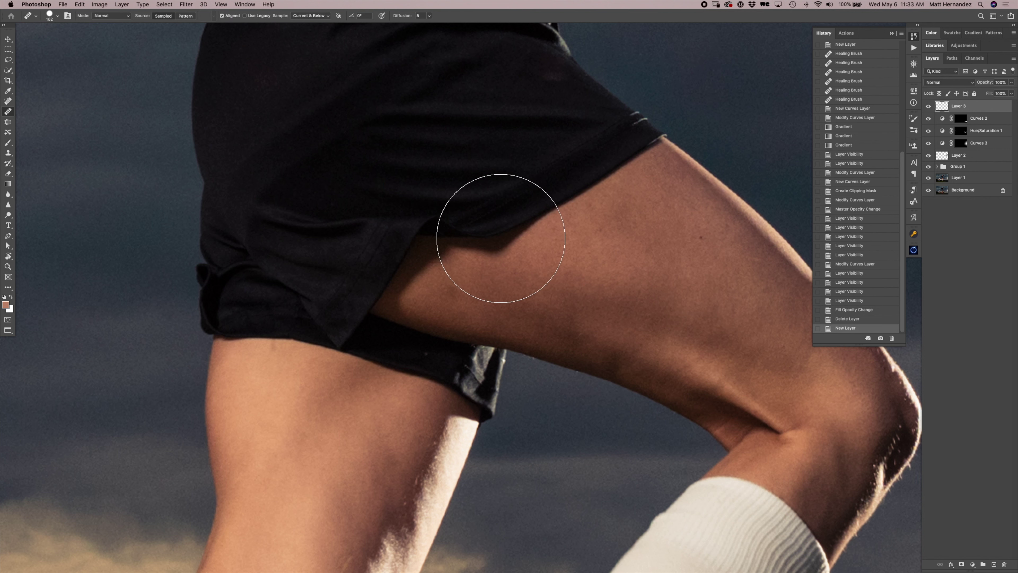
mouse_move(553, 333)
mouse_down()
mouse_move(507, 324)
mouse_move(502, 299)
mouse_move(485, 292)
mouse_up()
mouse_move(575, 332)
mouse_down()
mouse_move(563, 330)
mouse_move(592, 345)
mouse_move(586, 337)
mouse_up()
alt+click(578, 337)
mouse_move(440, 398)
mouse_down()
mouse_move(476, 297)
mouse_move(468, 298)
mouse_up()
drag(422, 337, 405, 381)
mouse_move(434, 346)
mouse_down()
mouse_move(444, 386)
mouse_move(462, 359)
mouse_move(442, 375)
mouse_up()
key(bracketleft)
key(ctrl+z)
key(bracketright)
- Heal spots behind the knee and on the thigh skin with a smaller brush
mouse_move(382, 452)
mouse_down()
mouse_move(368, 484)
mouse_move(370, 457)
mouse_up()
scroll(370, 457, down, 5)
scroll(370, 457, left, 2)
key(bracketleft)
key(bracketleft)
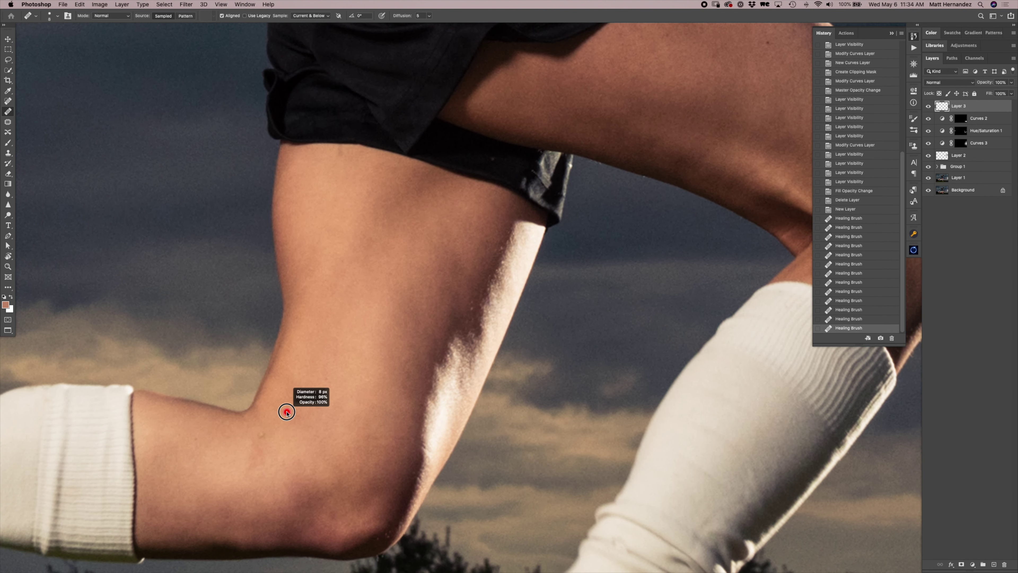
mouse_move(261, 433)
mouse_down()
mouse_move(286, 425)
mouse_move(255, 457)
mouse_up()
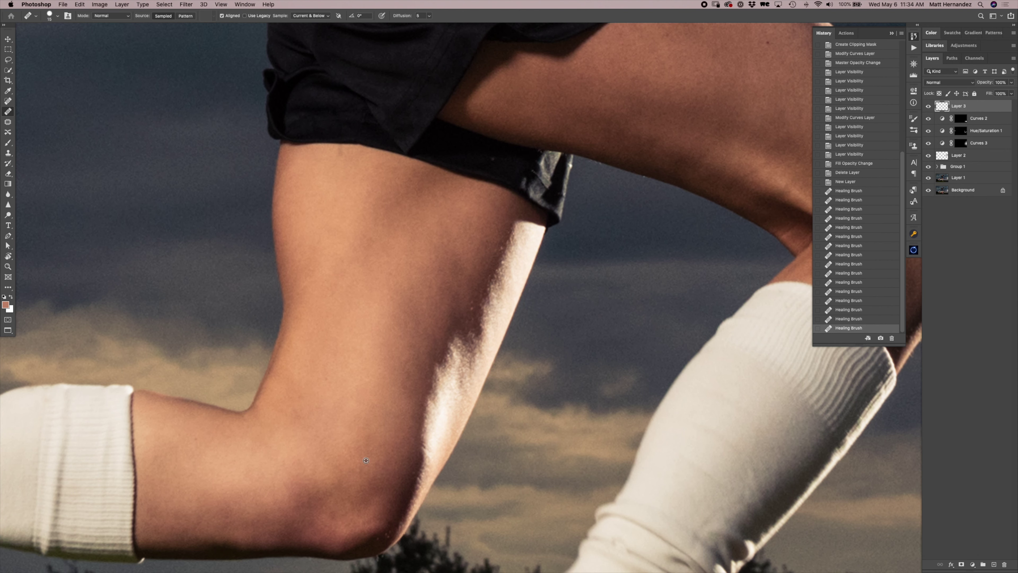
scroll(682, 251, up, 10)
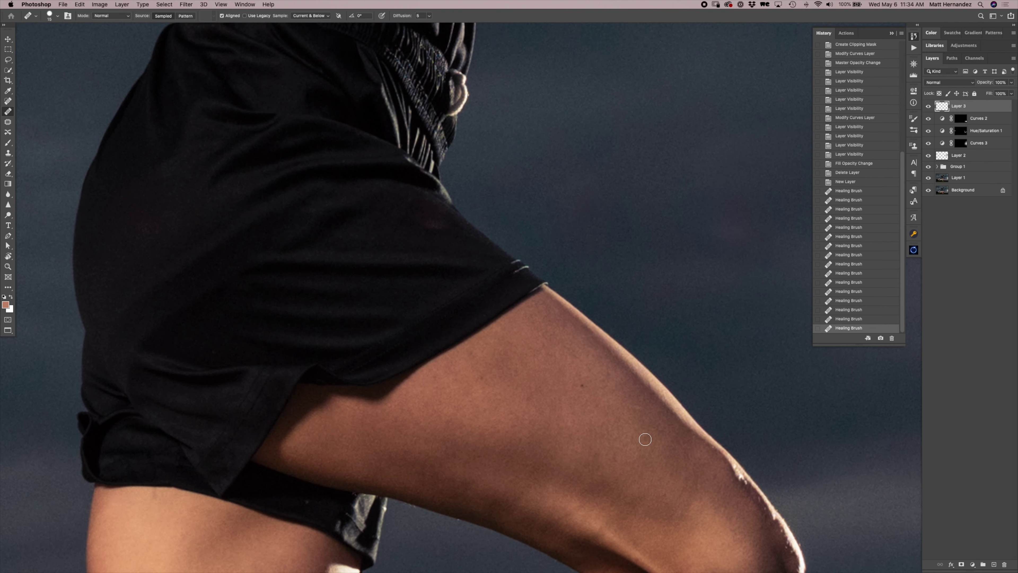
click(646, 439)
scroll(554, 268, up, 12)
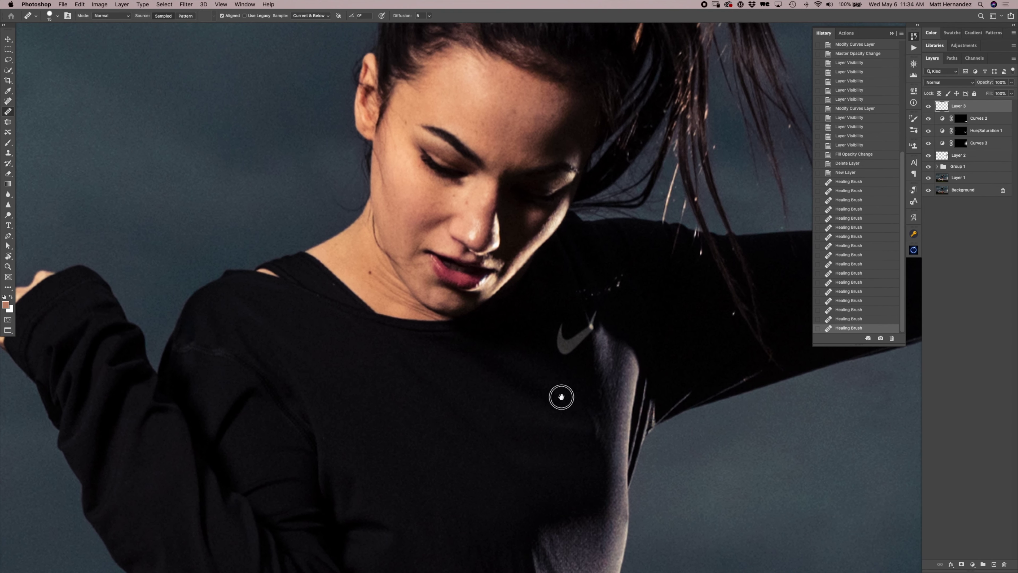
- Heal the small spots across the player's shoulder skin
click(619, 284)
drag(628, 291, 613, 287)
click(596, 285)
click(699, 254)
click(725, 307)
click(648, 292)
- Heal the scattered spots on the player's forehead
scroll(473, 278, left, 10)
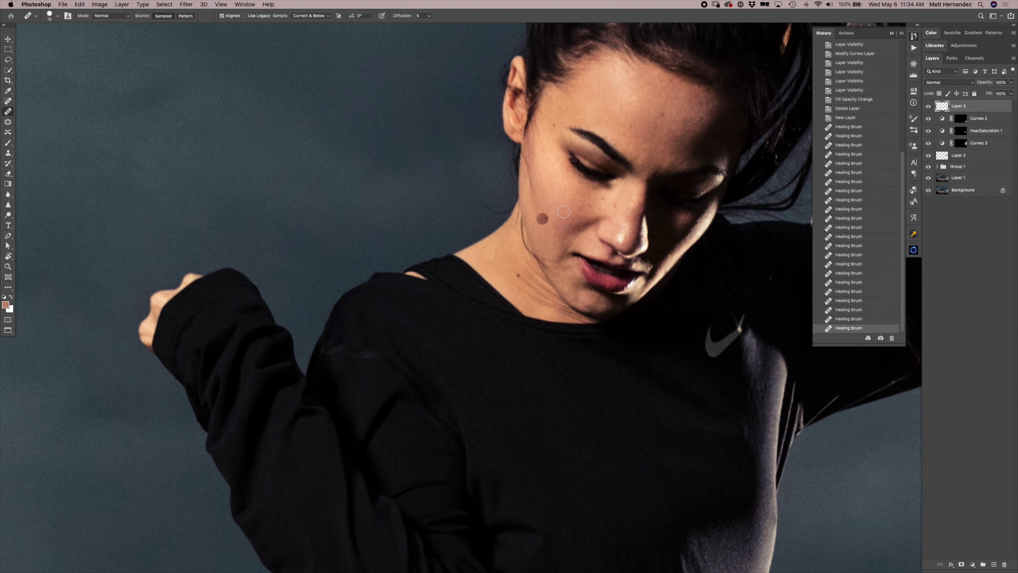
scroll(563, 211, up, 10)
scroll(564, 211, right, 6)
click(536, 304)
click(547, 342)
click(559, 350)
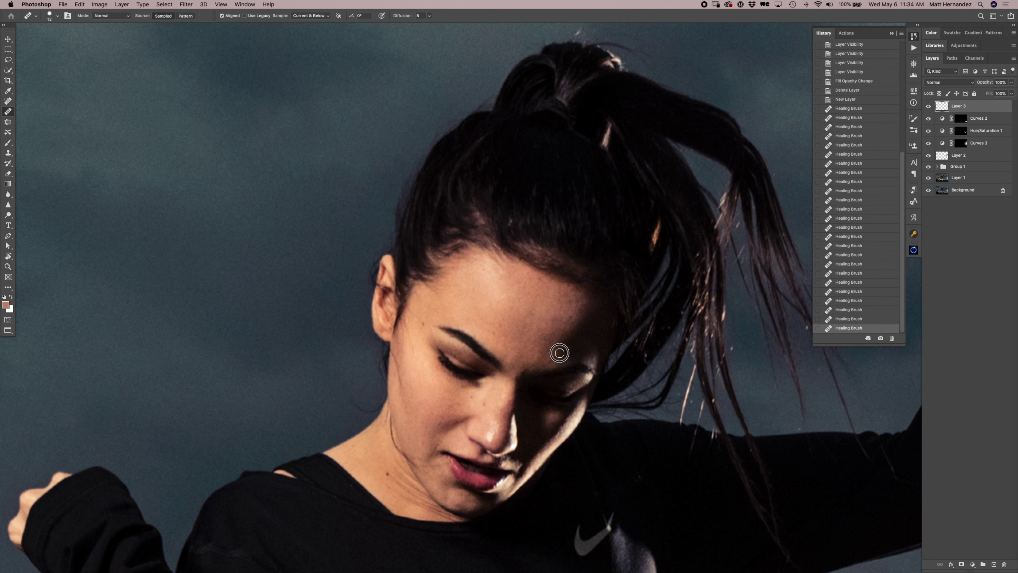
click(533, 350)
click(560, 359)
click(528, 314)
click(502, 313)
click(514, 361)
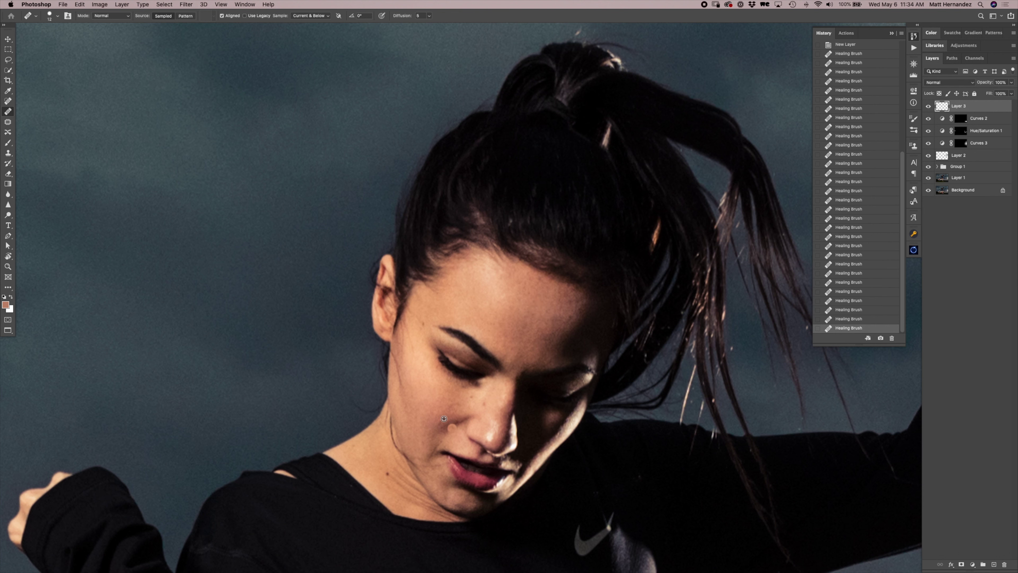
- Heal the dark spots on the cheek, then zoom back to the shorts and legs
click(450, 427)
click(449, 395)
key(z)
mouse_move(523, 353)
mouse_down()
mouse_move(643, 120)
mouse_move(549, 242)
mouse_move(543, 225)
mouse_up()
click(530, 323)
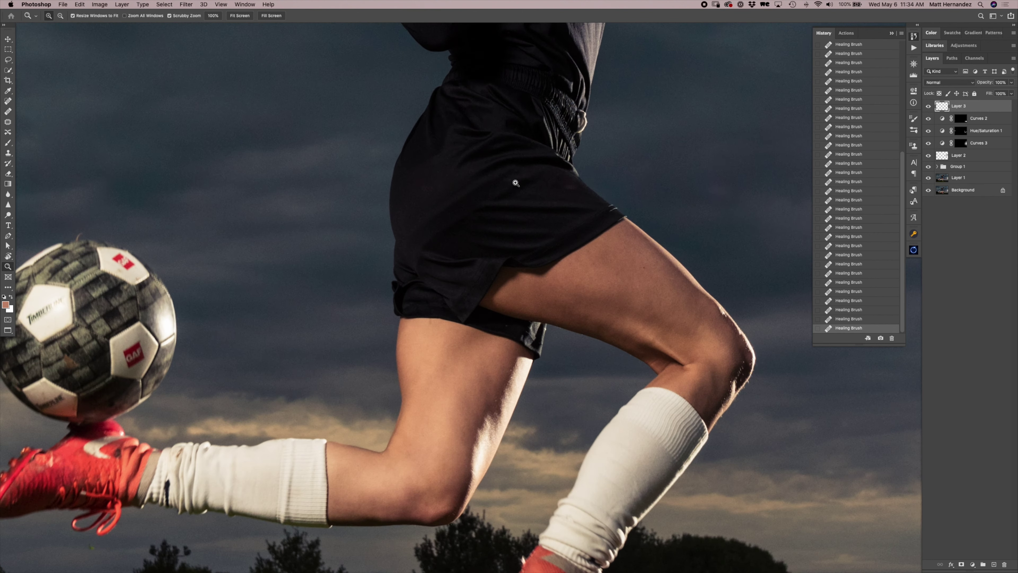
- Smooth the calf and thigh skin with a 38-size Healing Brush sampled from clean skin
key(j)
mouse_move(495, 363)
mouse_down()
mouse_move(484, 365)
mouse_move(485, 388)
mouse_move(459, 395)
mouse_up()
alt+click(490, 362)
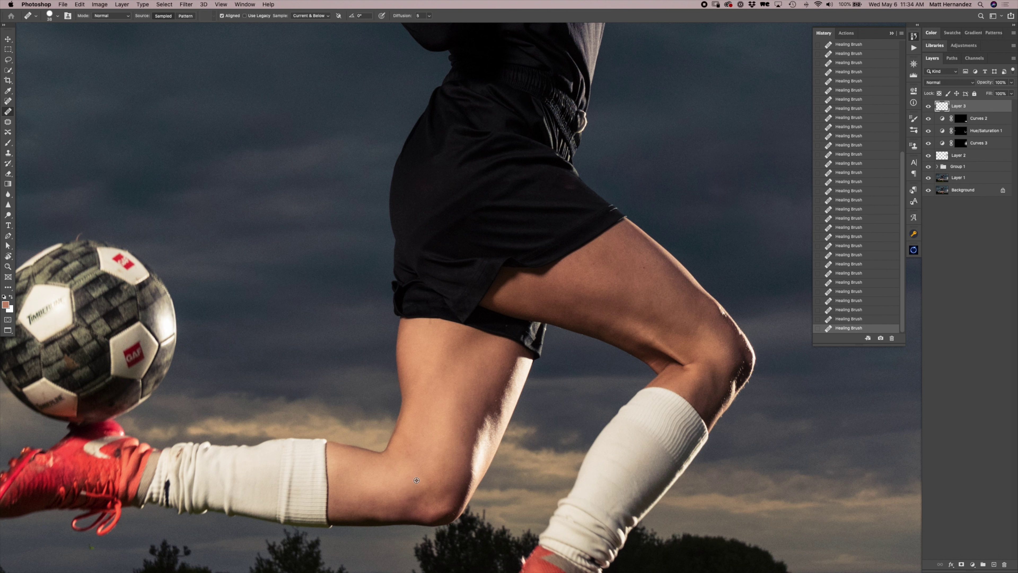
mouse_move(391, 477)
mouse_down()
mouse_move(370, 498)
mouse_move(334, 496)
mouse_move(375, 478)
mouse_up()
click(685, 285)
key(ctrl+z)
click(595, 324)
alt+click(632, 323)
- Zoom onto the thigh and knee and toggle Layer 3 to compare before and after
key(z)
alt+click(643, 266)
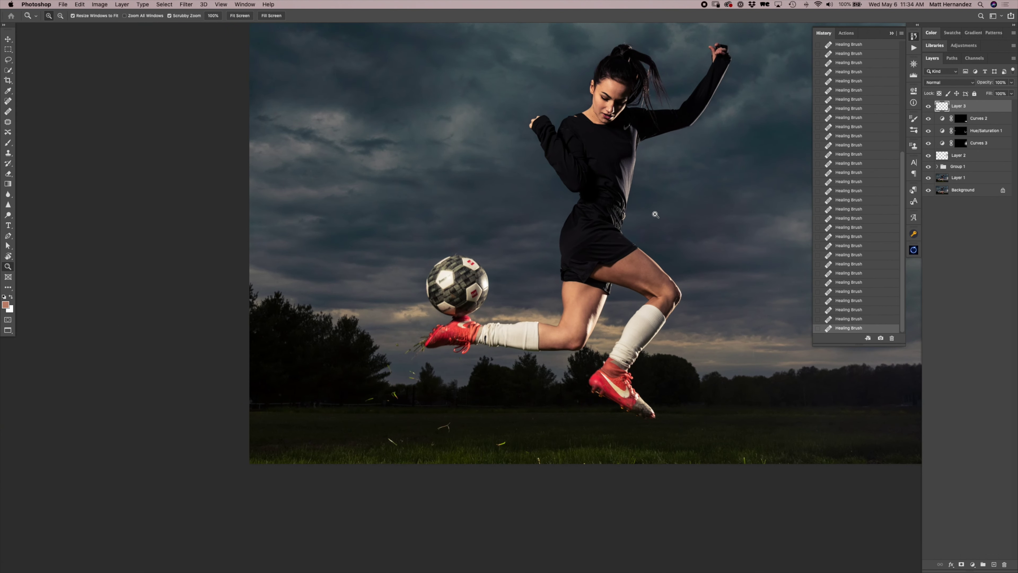
scroll(655, 215, up, 5)
scroll(655, 215, right, 5)
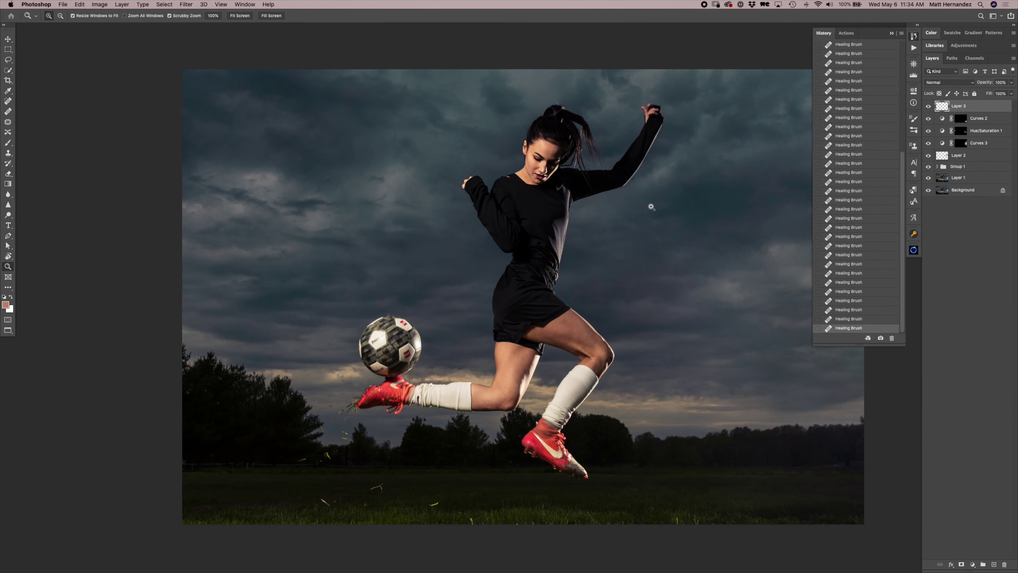
click(607, 325)
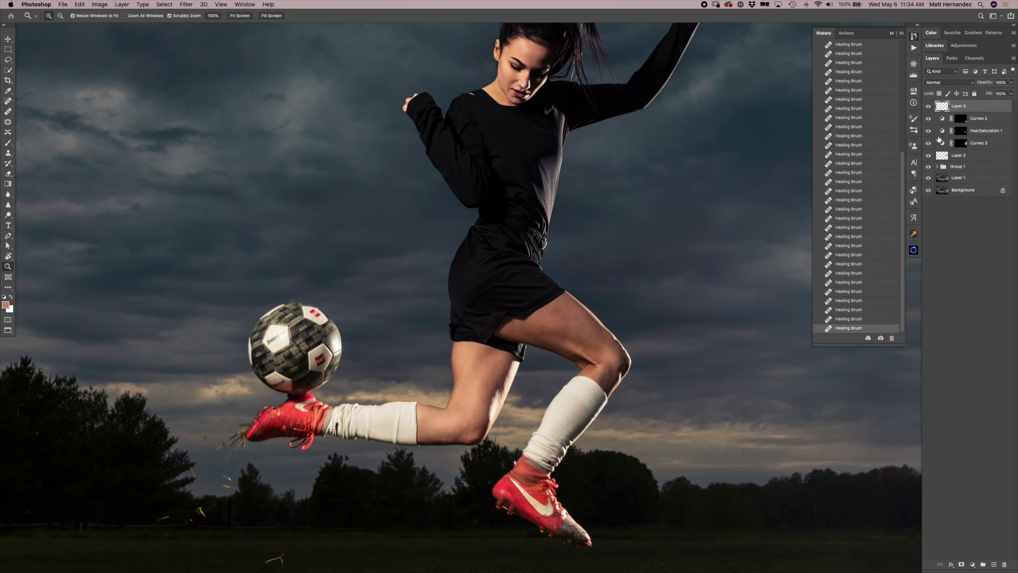
click(929, 106)
click(928, 106)
- Pan across the legs, ball and upper body to review the retouch
drag(583, 215, 584, 151)
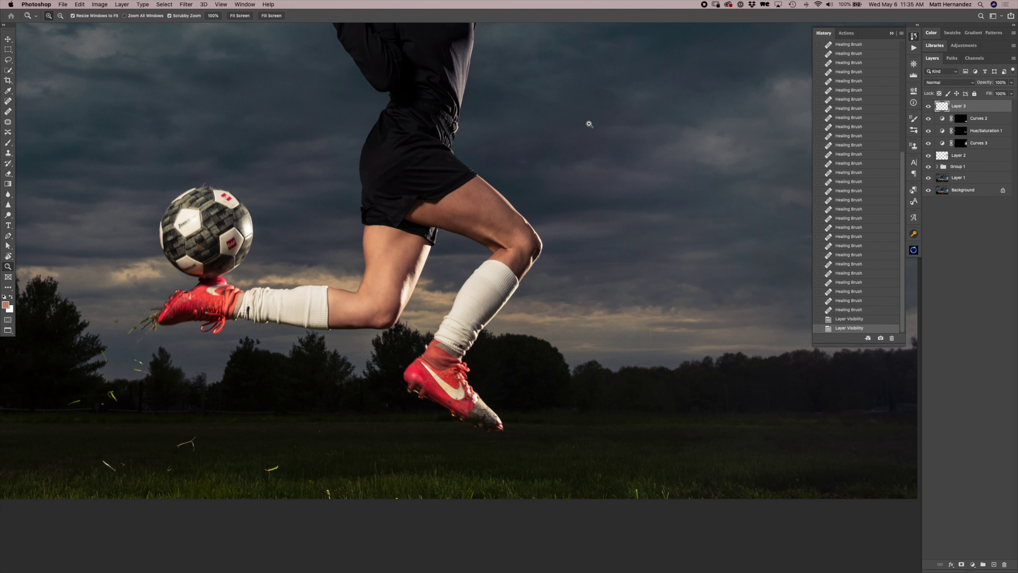
drag(546, 346, 587, 351)
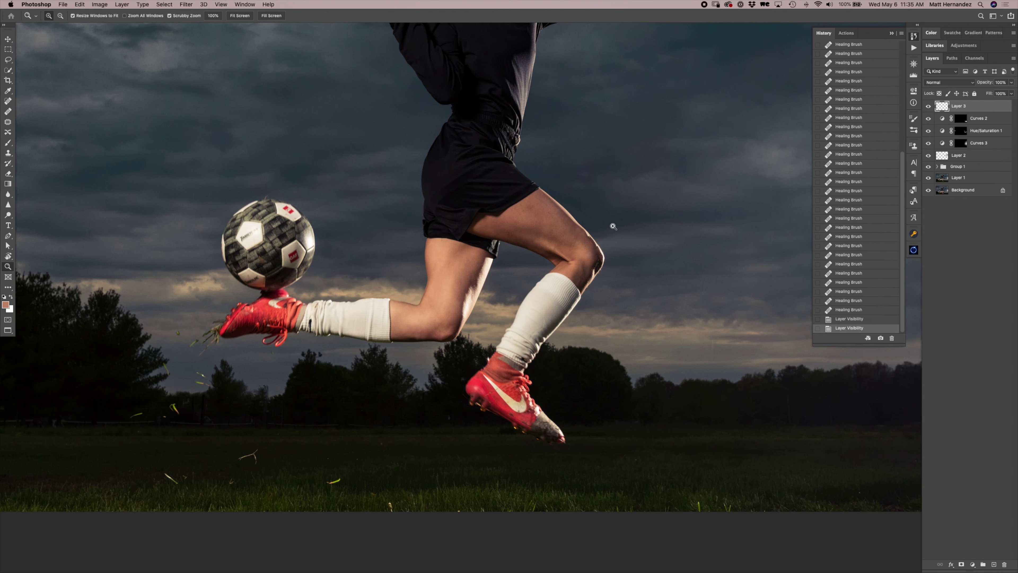
drag(574, 186, 626, 342)
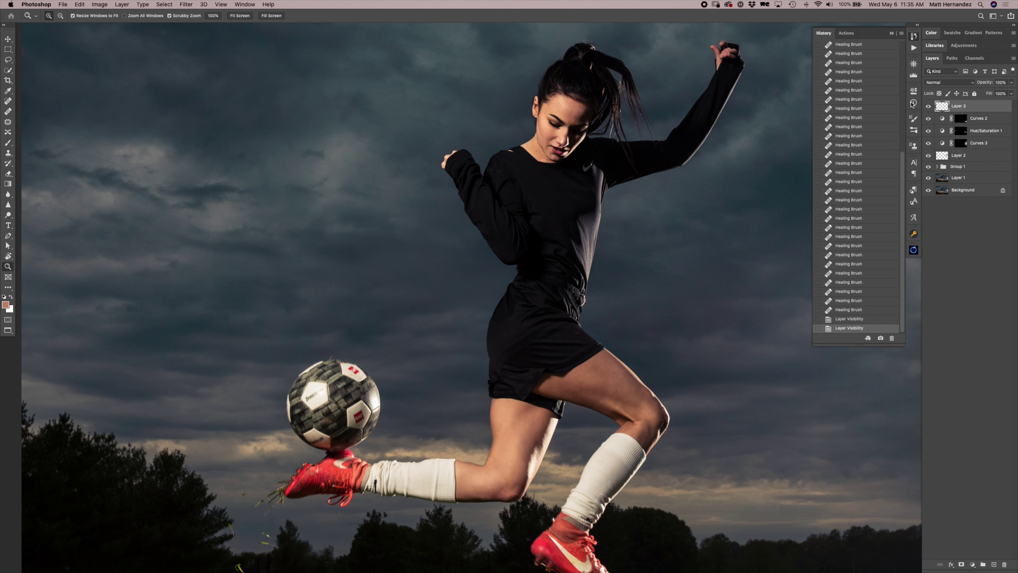
- Flatten the image to a single Background layer and duplicate it to a new layer
click(1016, 61)
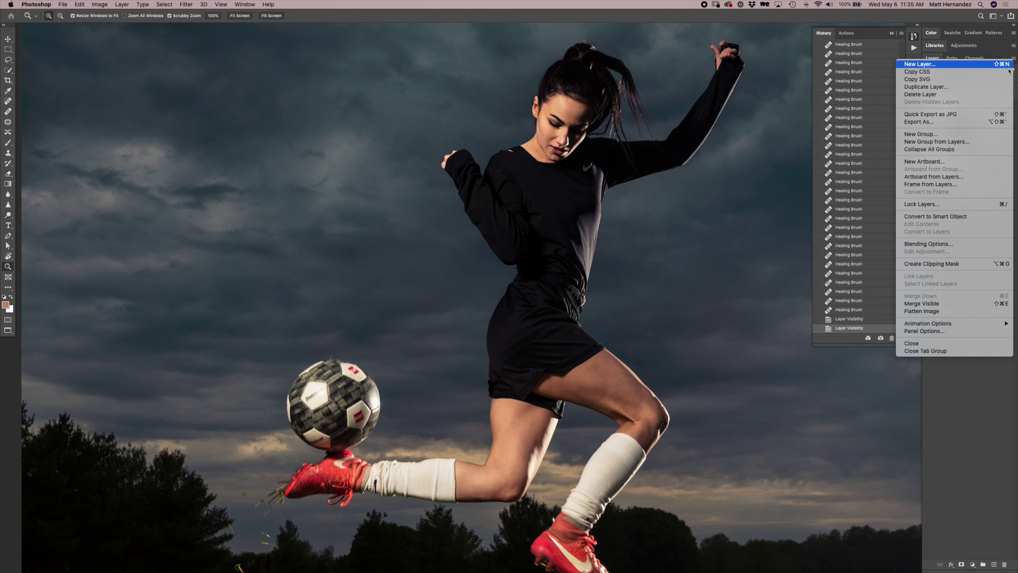
click(924, 312)
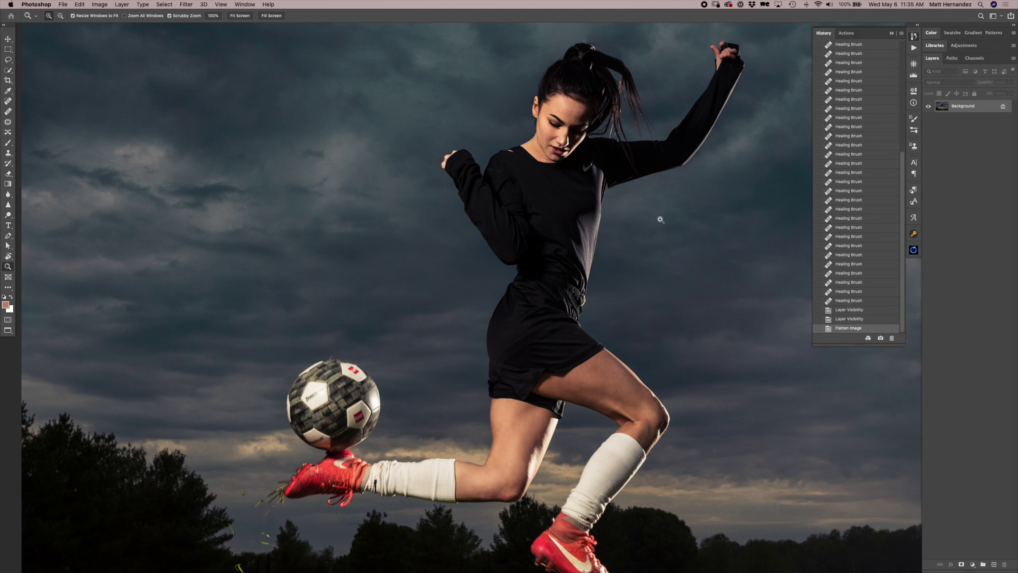
alt+click(535, 277)
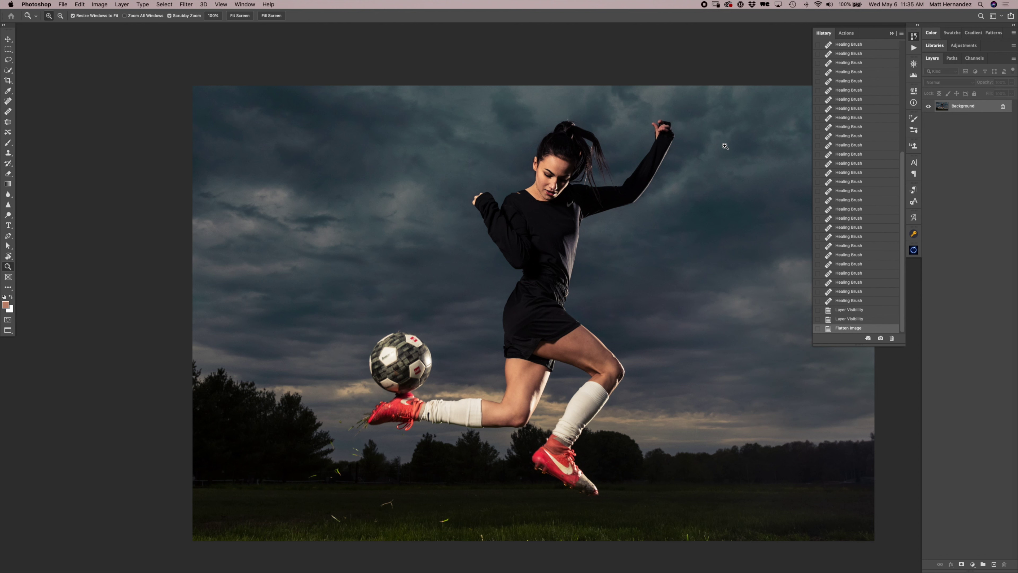
key(ctrl+j)
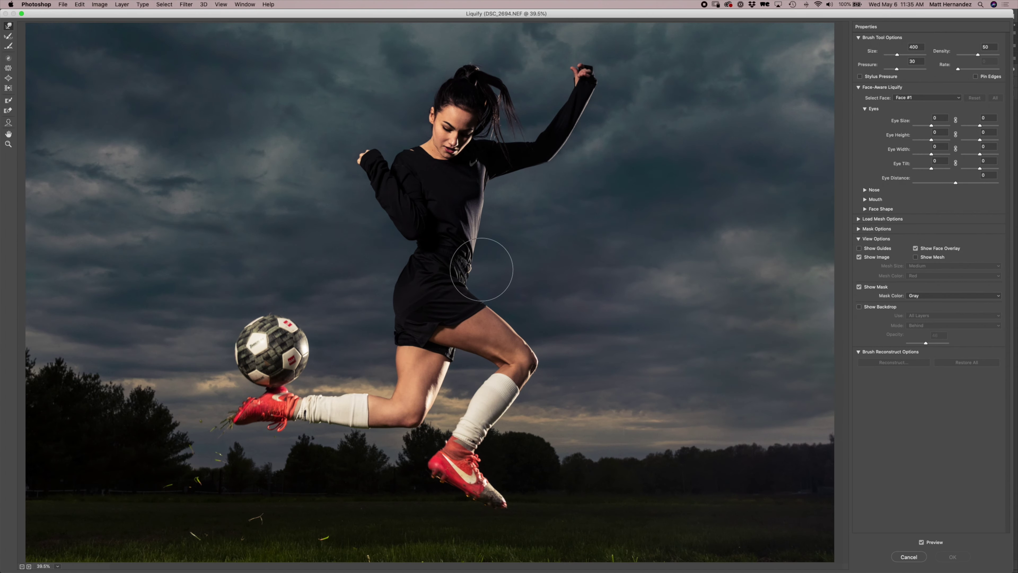
- With Forward Warp, push in the shorts' left edge and lift the thigh edge near the hem
key(bracketright)
key(bracketright)
key(bracketright)
key(bracketright)
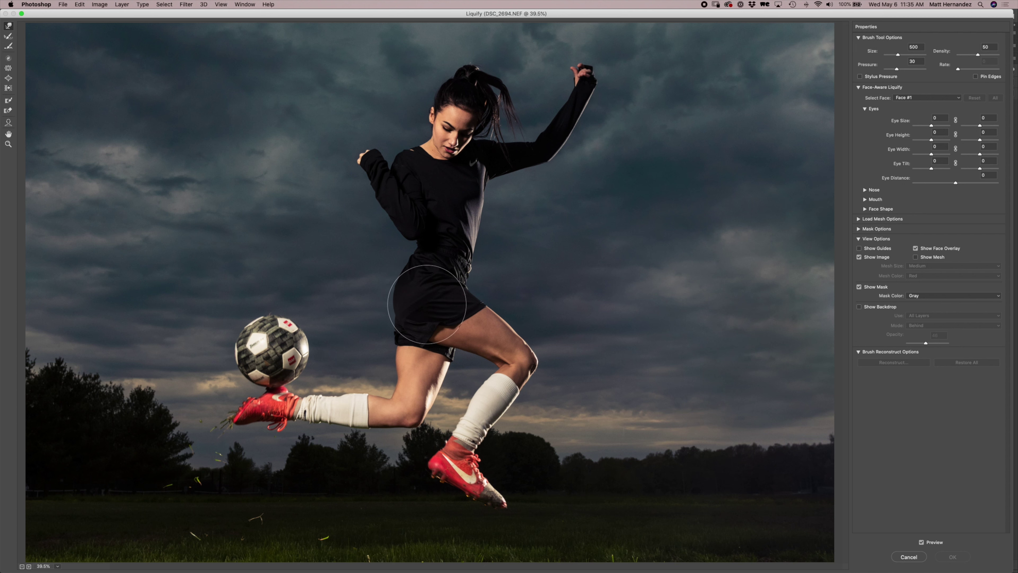
key(bracketright)
key(bracketright)
mouse_move(431, 299)
mouse_down()
mouse_move(377, 309)
mouse_move(484, 296)
mouse_move(401, 300)
mouse_move(403, 134)
mouse_move(432, 408)
mouse_move(411, 279)
mouse_move(405, 366)
mouse_up()
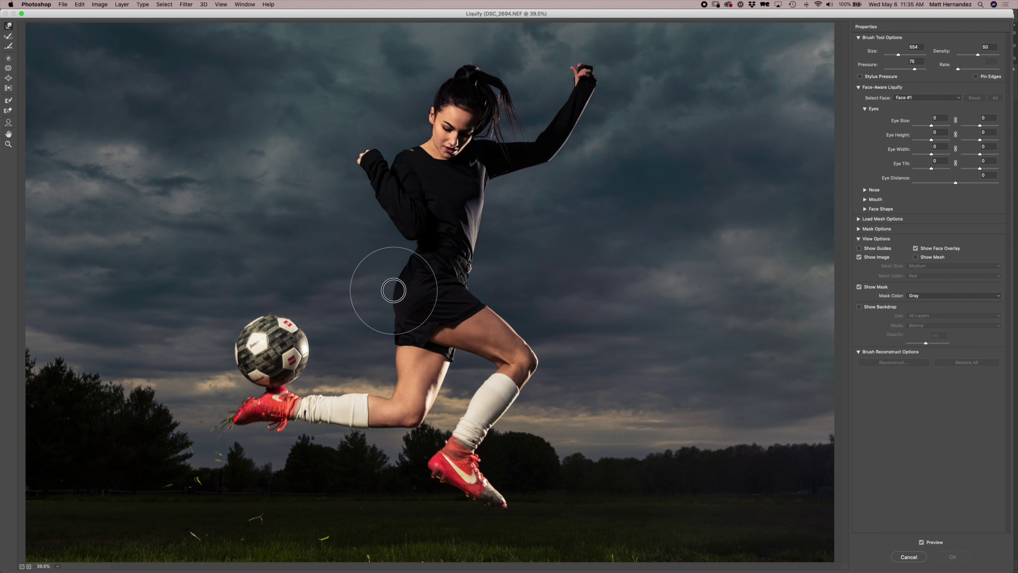
mouse_move(388, 289)
mouse_down()
mouse_move(408, 266)
mouse_move(408, 294)
mouse_move(398, 296)
mouse_move(411, 322)
mouse_move(409, 366)
mouse_up()
key(bracketright)
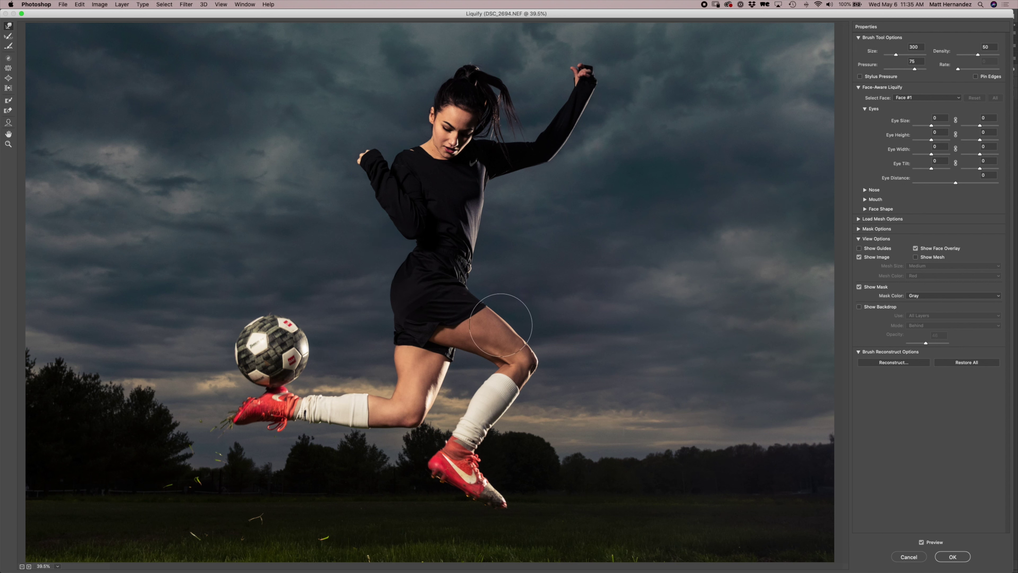
drag(485, 313, 496, 296)
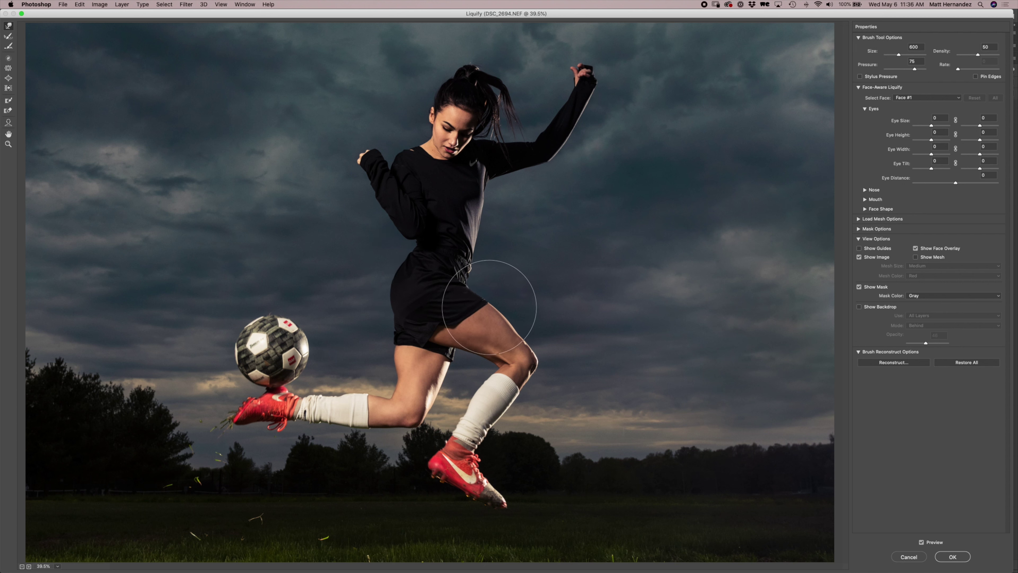
- Slim the back of the thigh, the waist's left contour and the torso's right edge
key(bracketleft)
key(bracketleft)
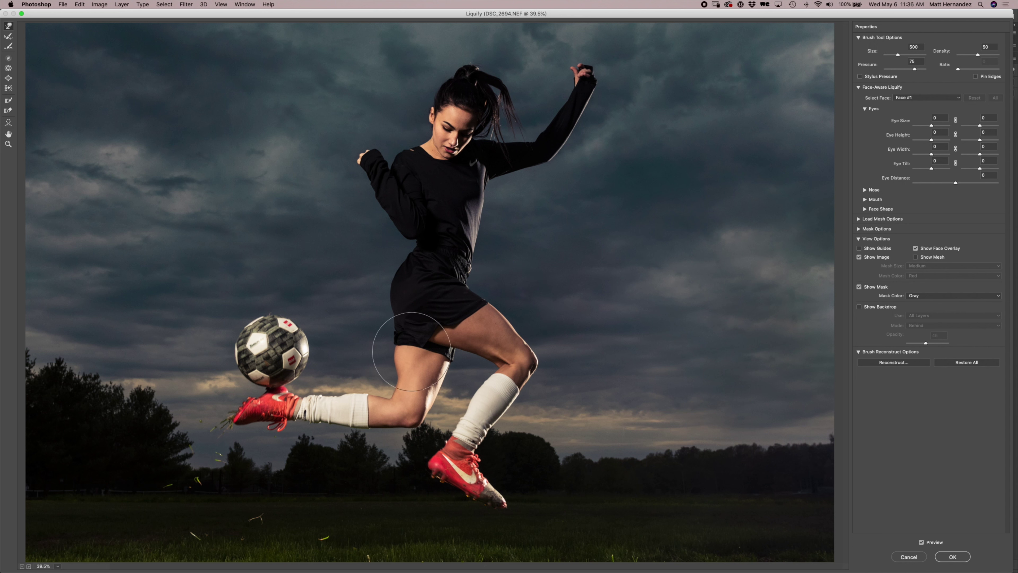
drag(383, 365, 386, 346)
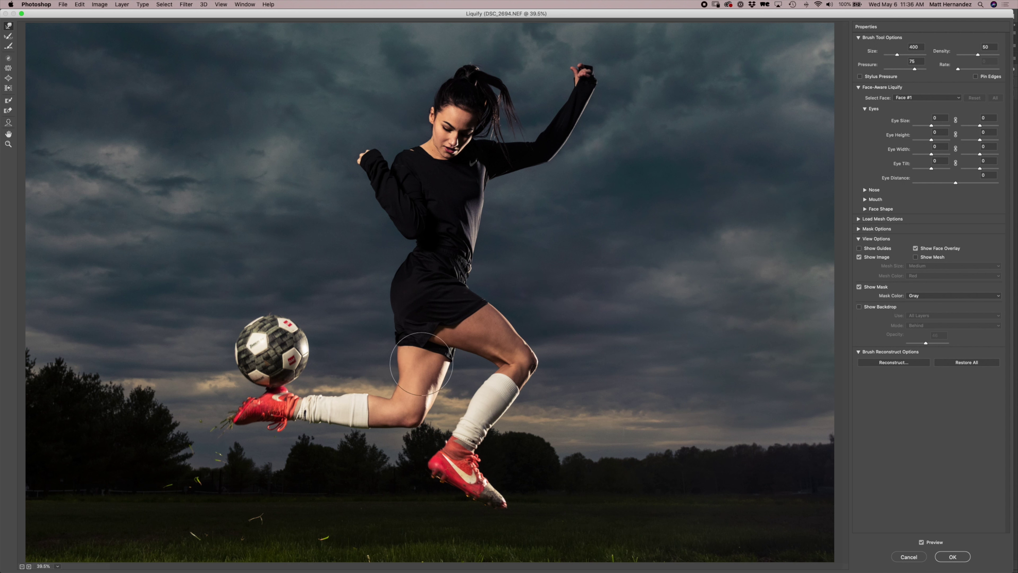
drag(371, 284, 405, 252)
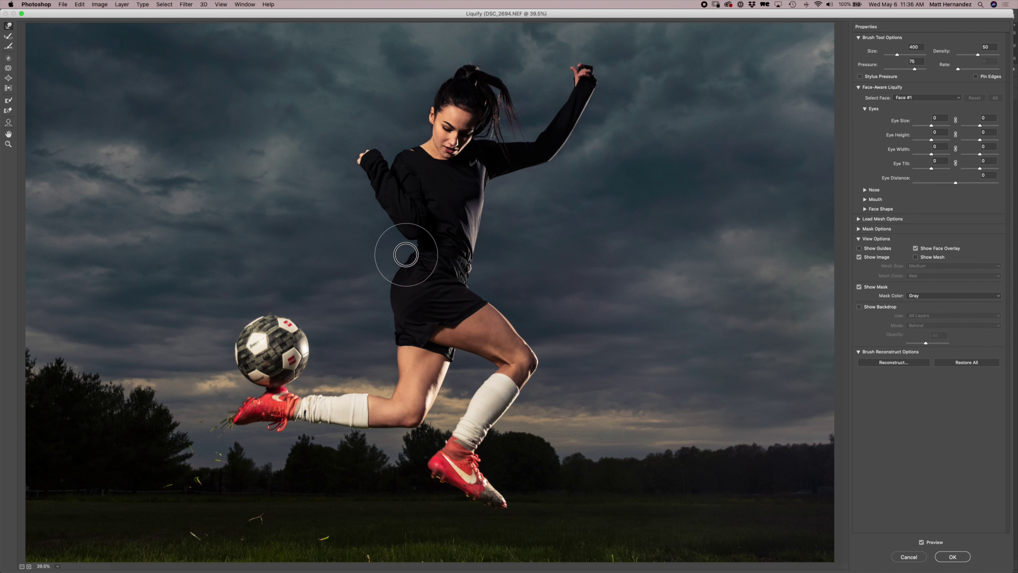
key(bracketleft)
key(bracketleft)
key(bracketleft)
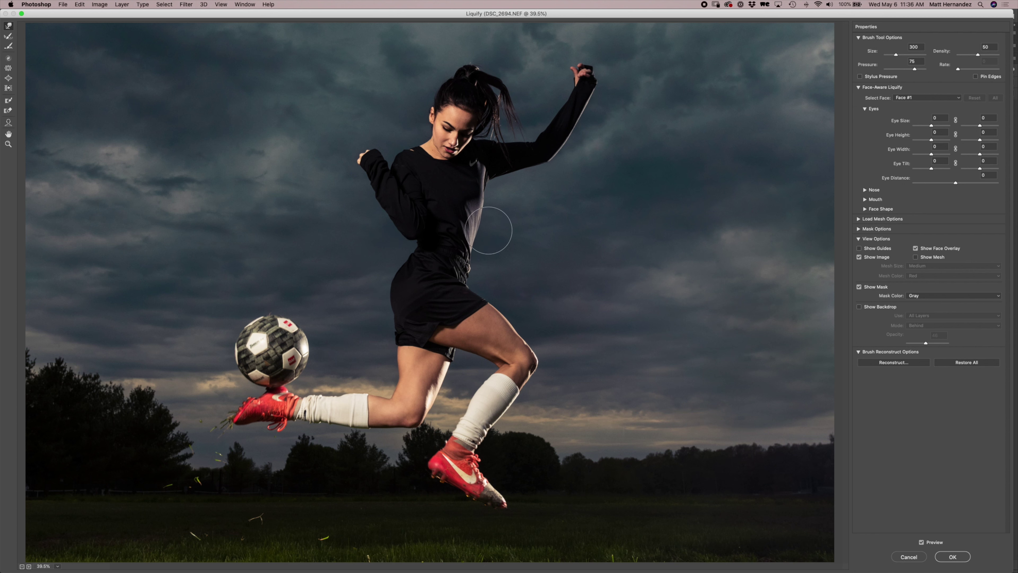
drag(485, 226, 480, 183)
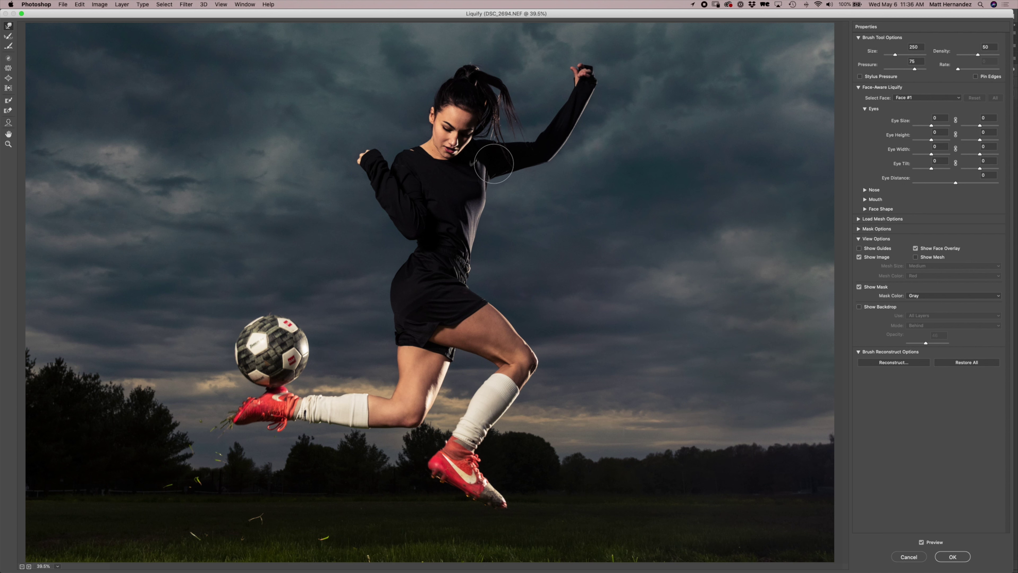
key(bracketleft)
super+click(444, 121)
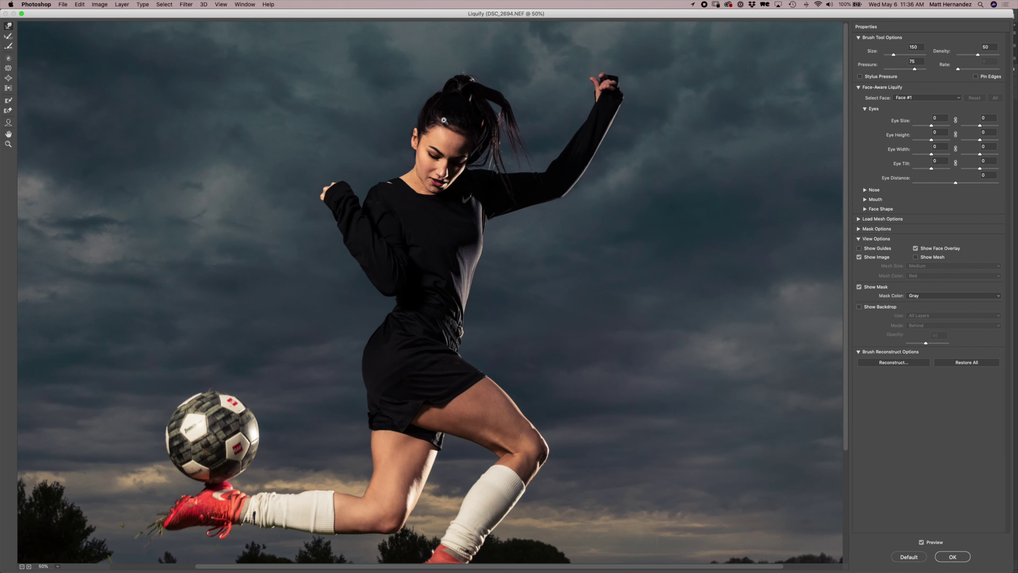
- Zoom the Liquify preview to 66.7%, set the warp brush to 175, and push the ponytail right and down
super+click(419, 166)
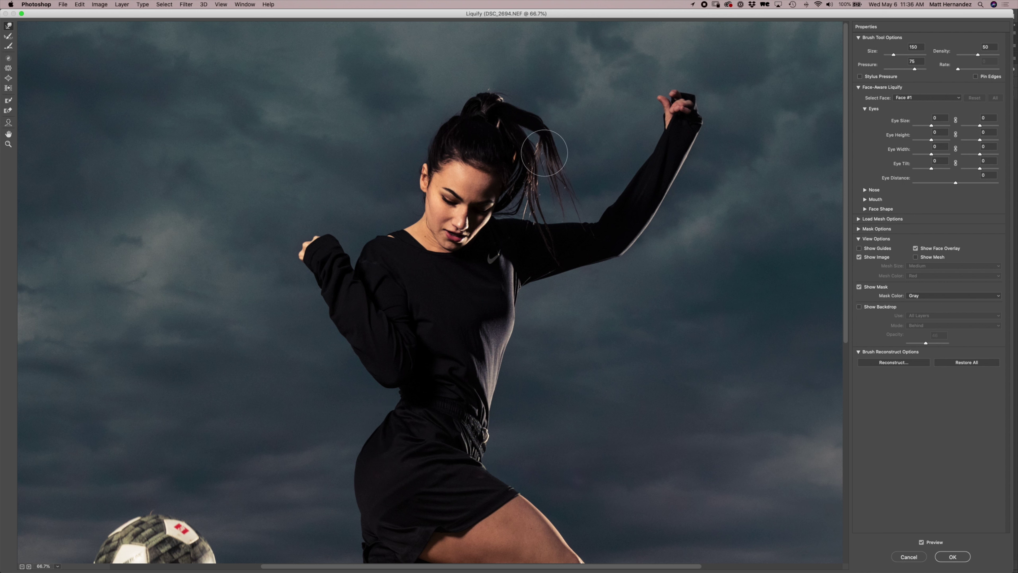
key(bracketright)
key(bracketright)
key(bracketright)
key(bracketright)
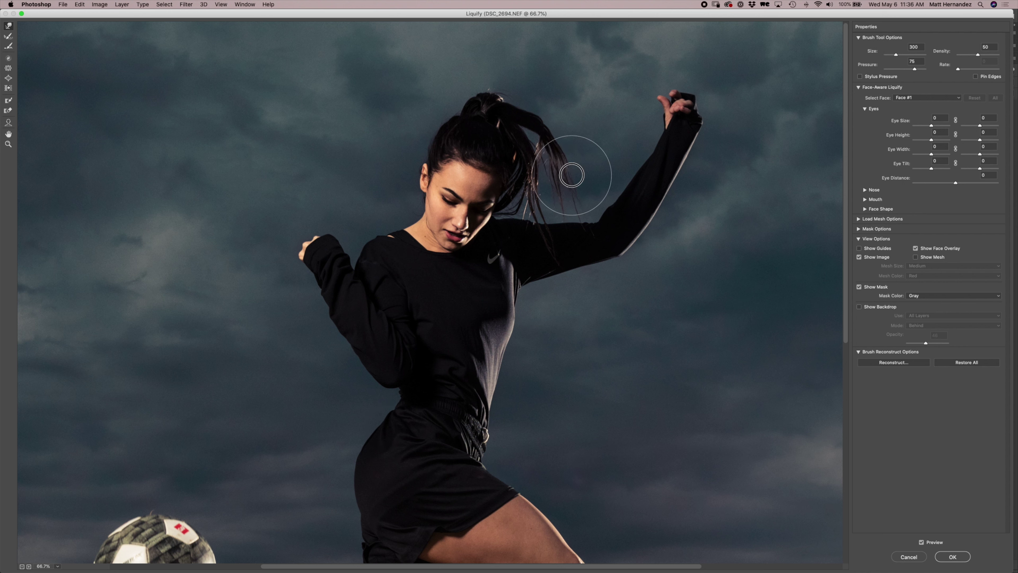
key(bracketright)
key(bracketright)
key(bracketright)
key(bracketright)
key(bracketleft)
key(bracketleft)
key(bracketleft)
key(bracketleft)
key(bracketleft)
key(bracketleft)
mouse_move(525, 106)
mouse_down()
mouse_move(549, 110)
mouse_move(564, 143)
mouse_up()
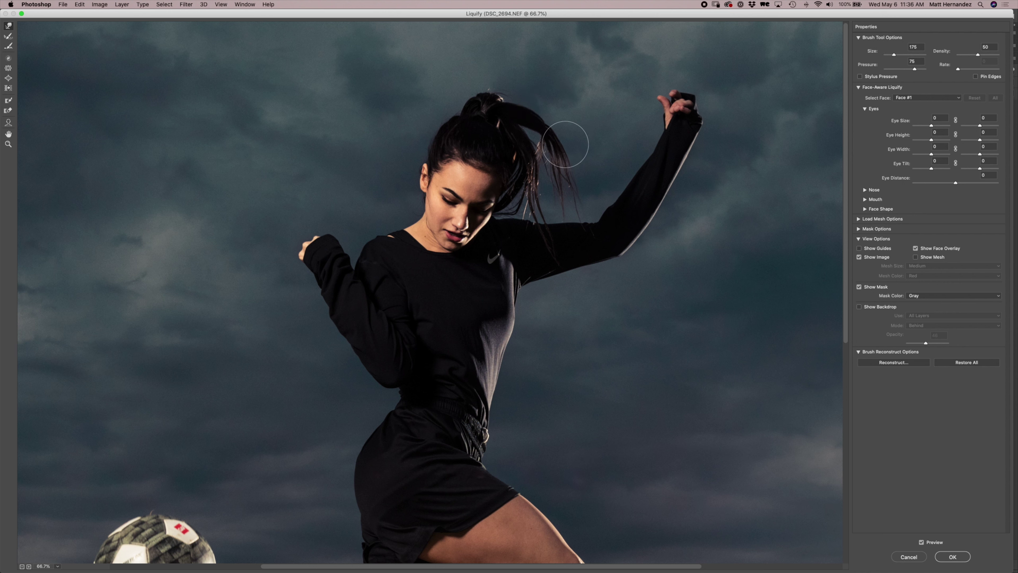
- At 200% zoom, try pushing the ponytail bend, undo it, then zoom back out to the full image
key(super+plus)
key(super+plus)
key(space)
drag(739, 284, 575, 459)
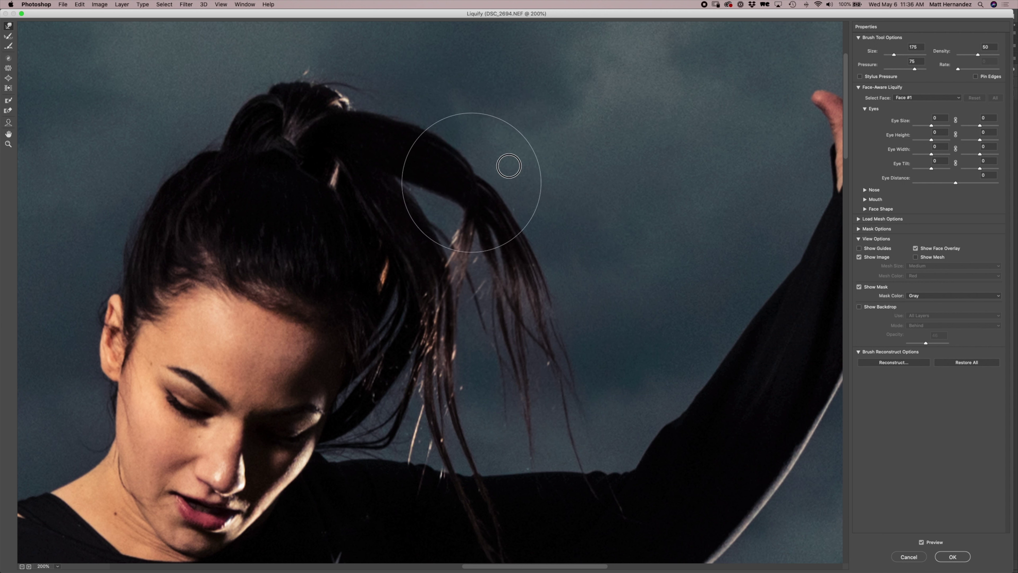
drag(479, 178, 533, 161)
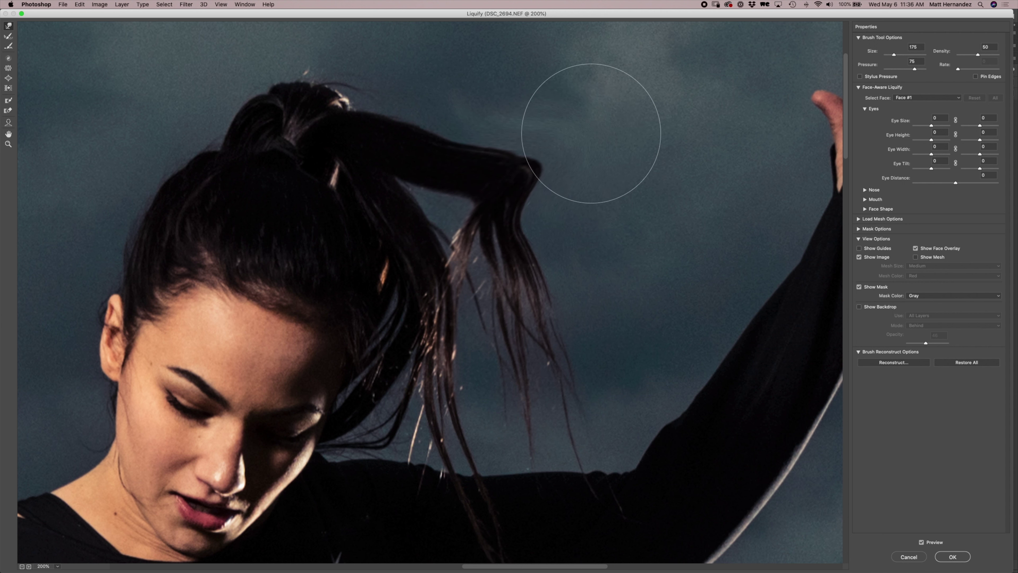
key(super+z)
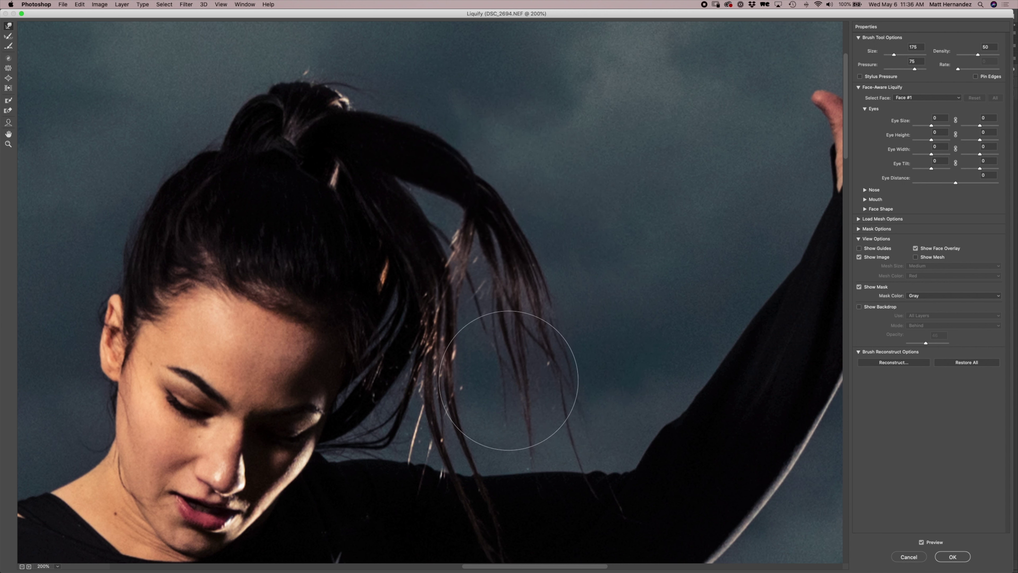
scroll(493, 323, down, 3)
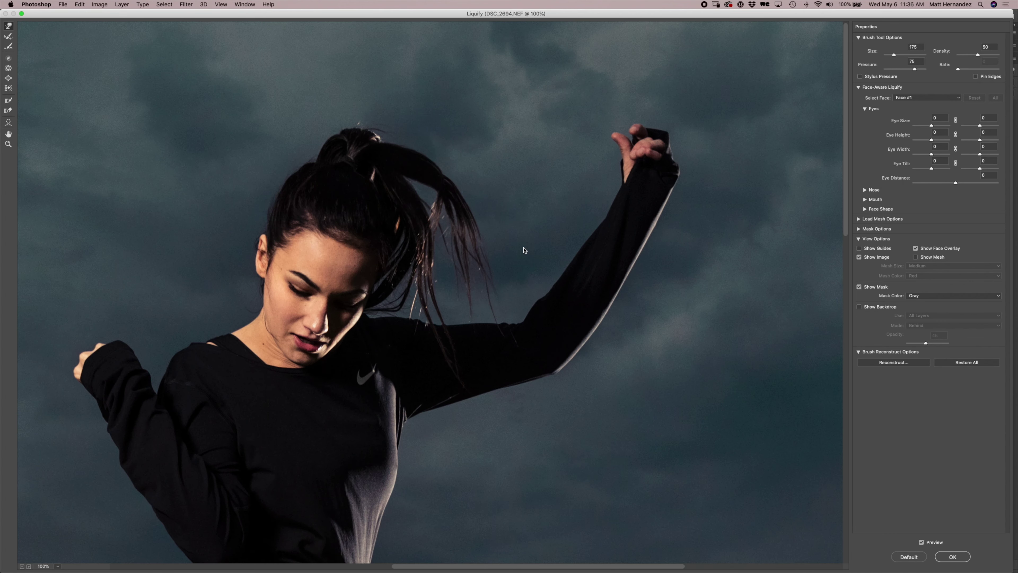
scroll(525, 251, down, 3)
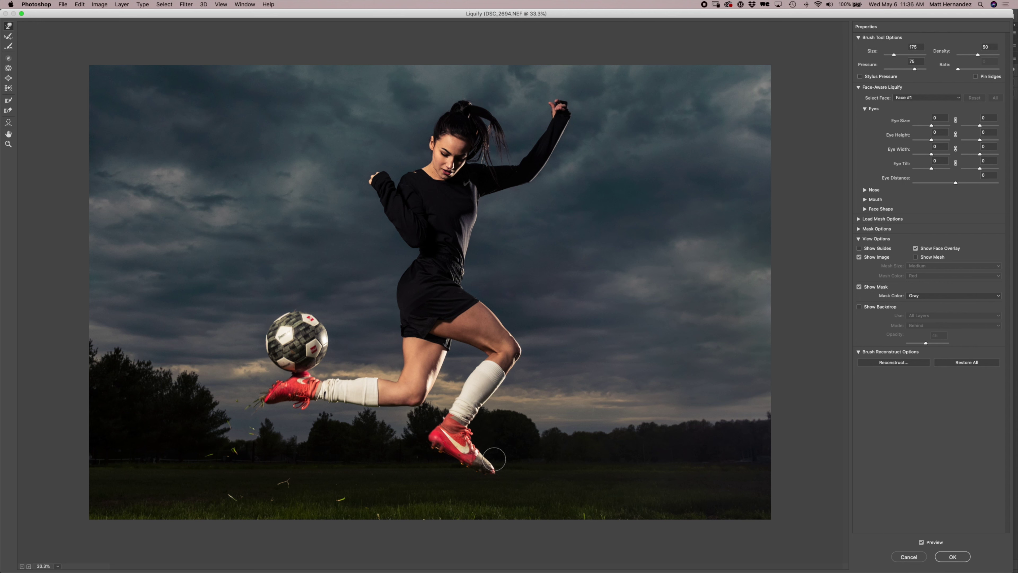
- Reshape the boot toe tip with a 200 brush and slim the sock's upper edge at 300
key(bracketright)
key(bracketright)
key(bracketright)
key(bracketright)
key(bracketright)
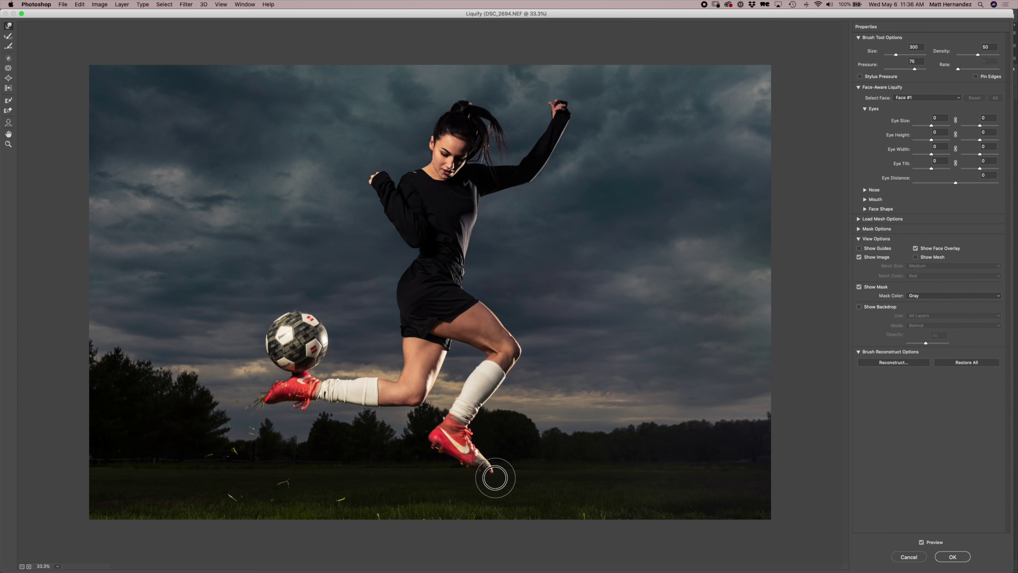
key(bracketleft)
key(bracketleft)
key(bracketleft)
key(bracketleft)
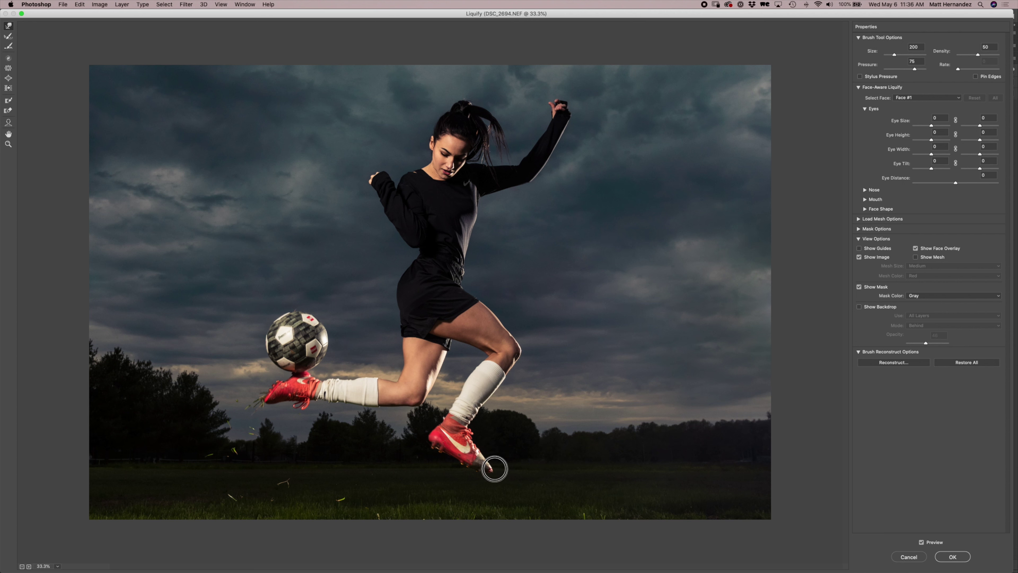
drag(494, 469, 491, 465)
key(bracketright)
key(bracketright)
mouse_move(473, 374)
mouse_down()
mouse_move(466, 382)
mouse_move(467, 370)
mouse_up()
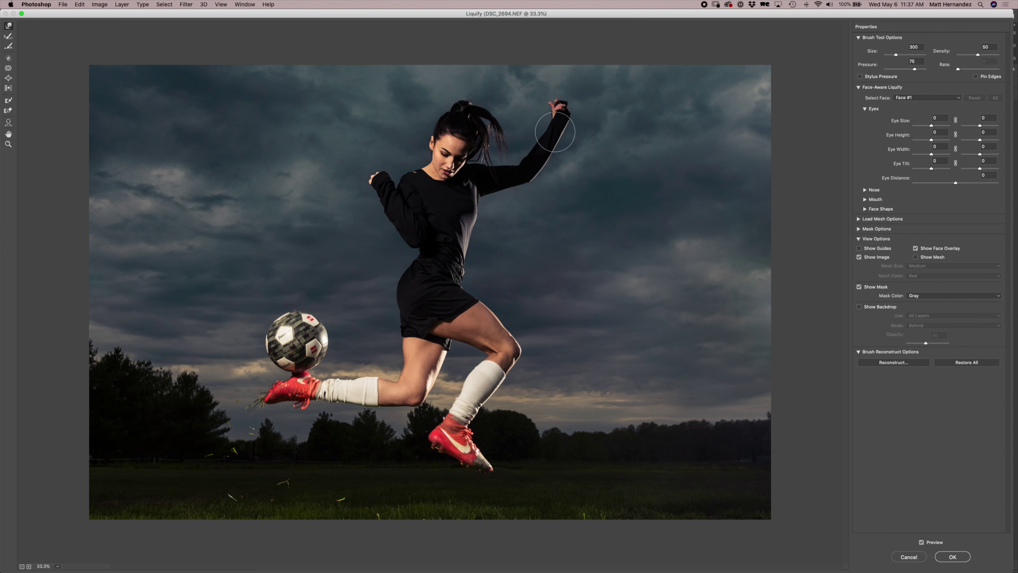
- Compare the warp against the original with Preview, then apply the Liquify
key(p)
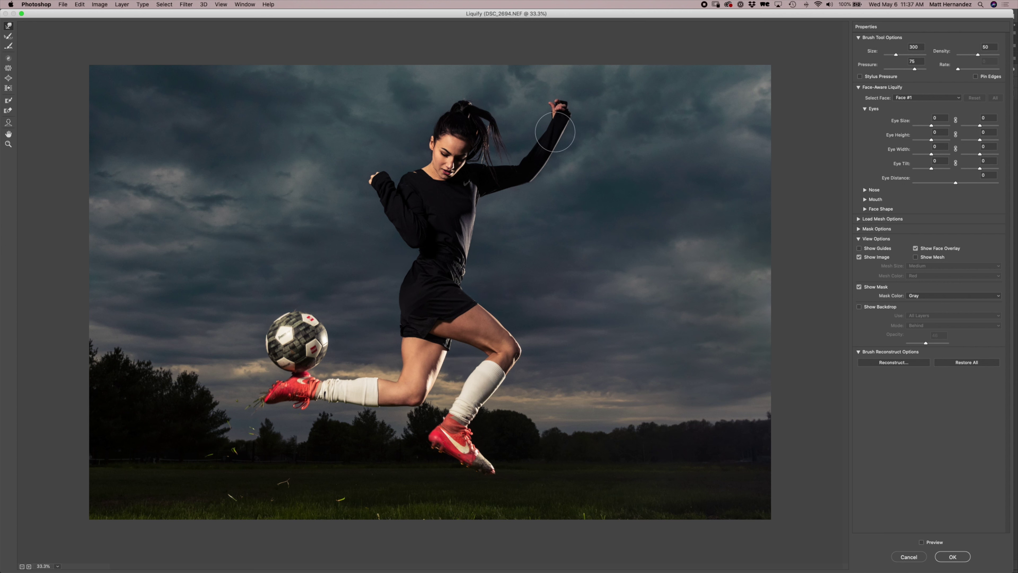
key(p)
key(p)
key(p)
key(p)
key(p)
key(p)
key(p)
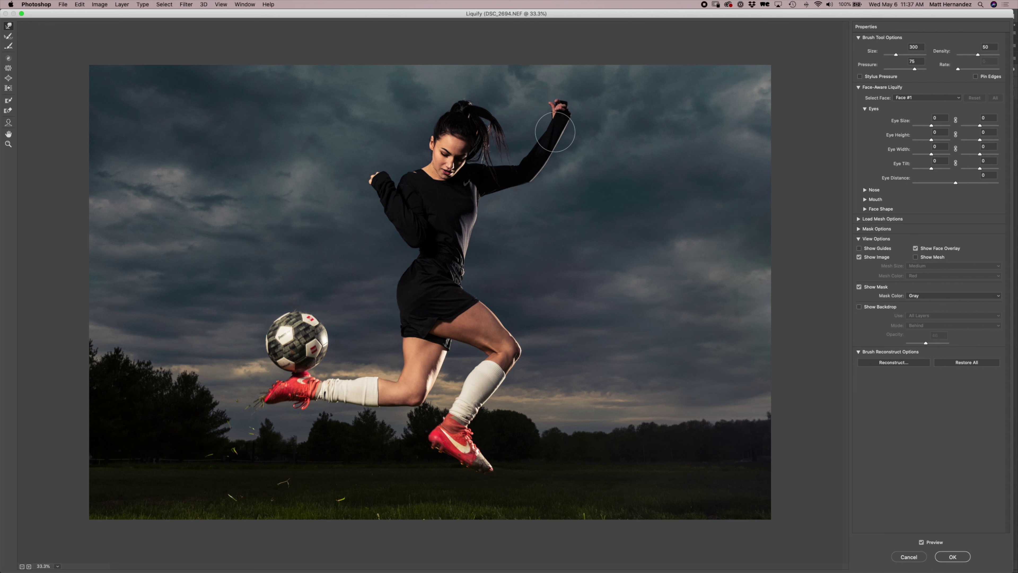
key(Return)
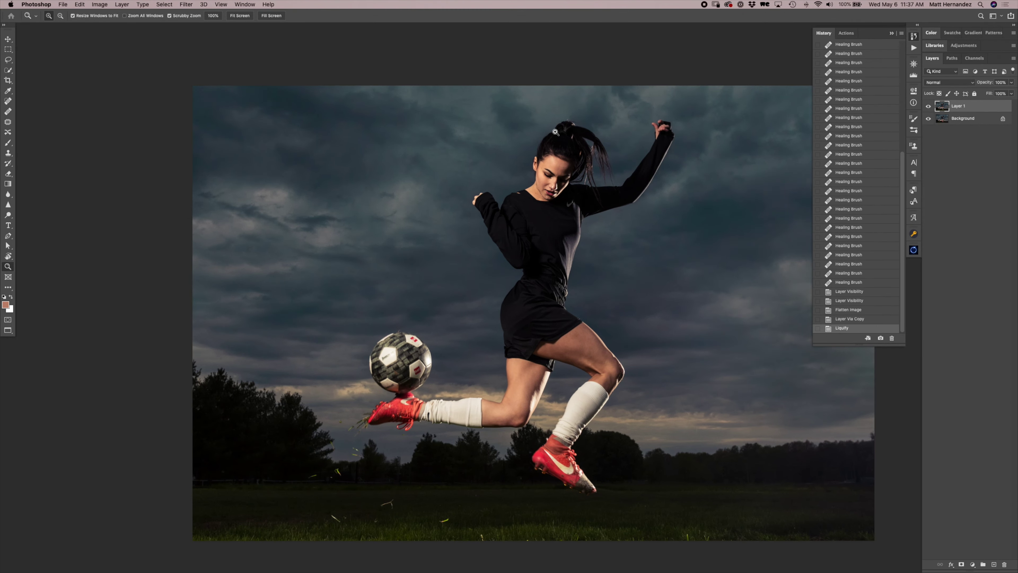
- Merge the liquified Layer 1 down onto the Background with Cmd+E and reframe the photo
click(589, 356)
alt+click(644, 326)
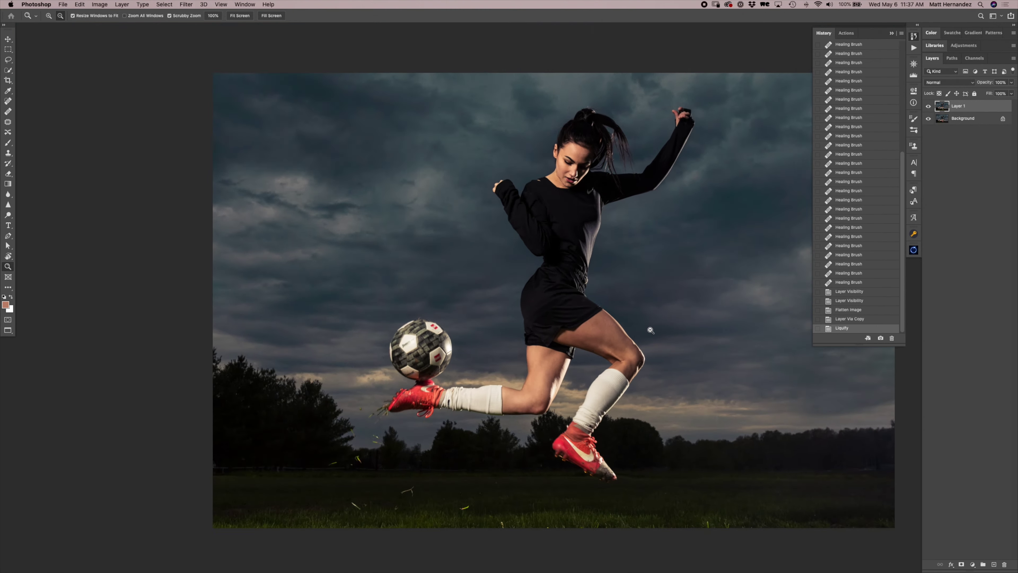
alt+click(705, 334)
click(652, 253)
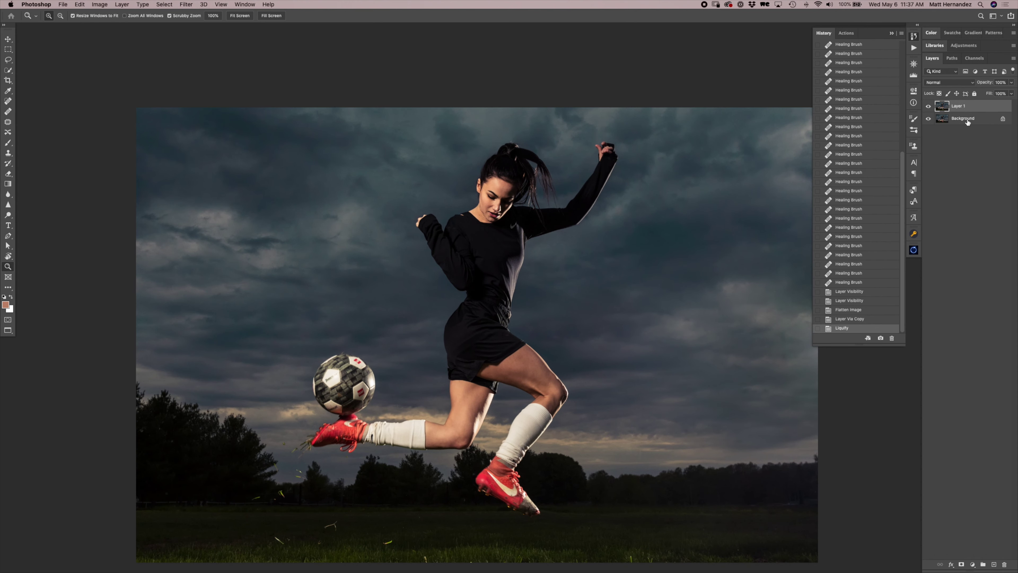
key(super+e)
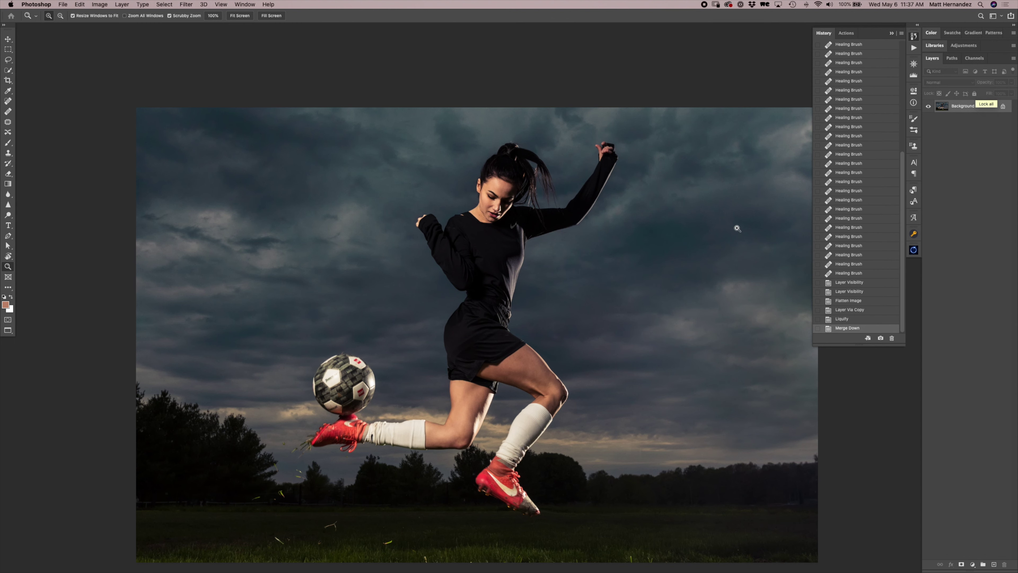
alt+click(643, 364)
click(750, 466)
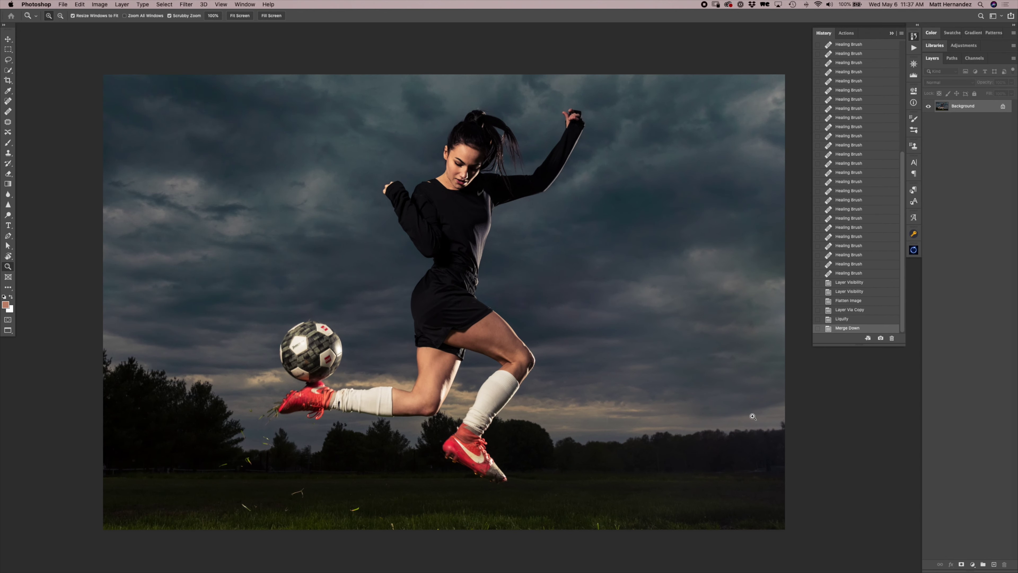
click(972, 564)
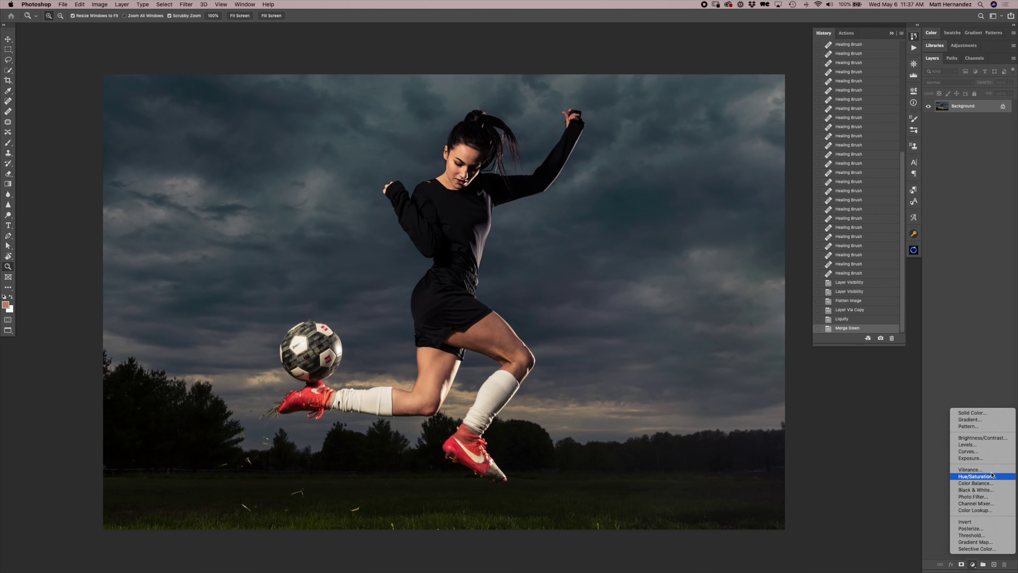
- Add a Curves 1 adjustment with a pulled midtone point, gradient-masked to the bottom-right grass
click(888, 187)
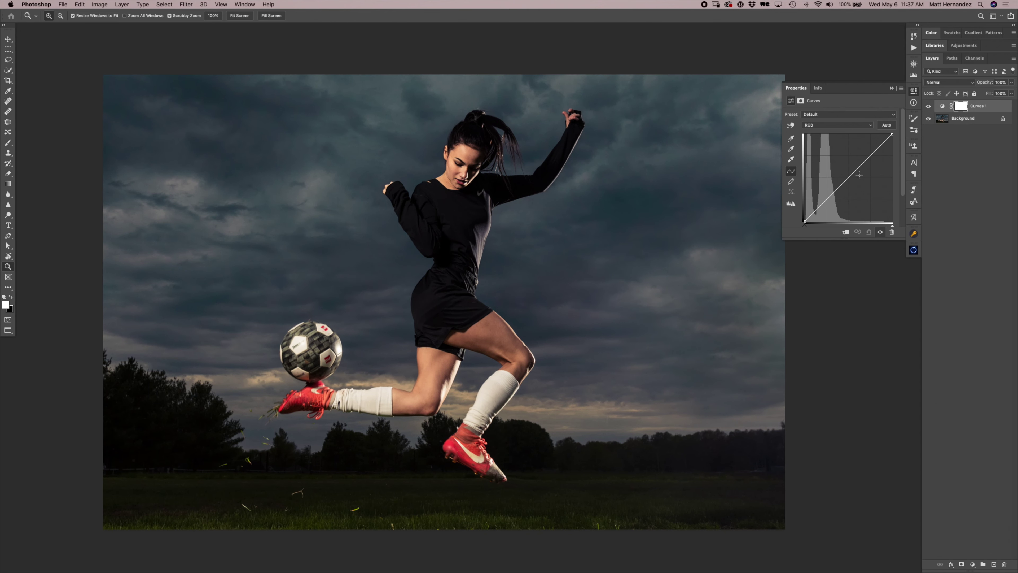
drag(855, 175, 852, 182)
key(g)
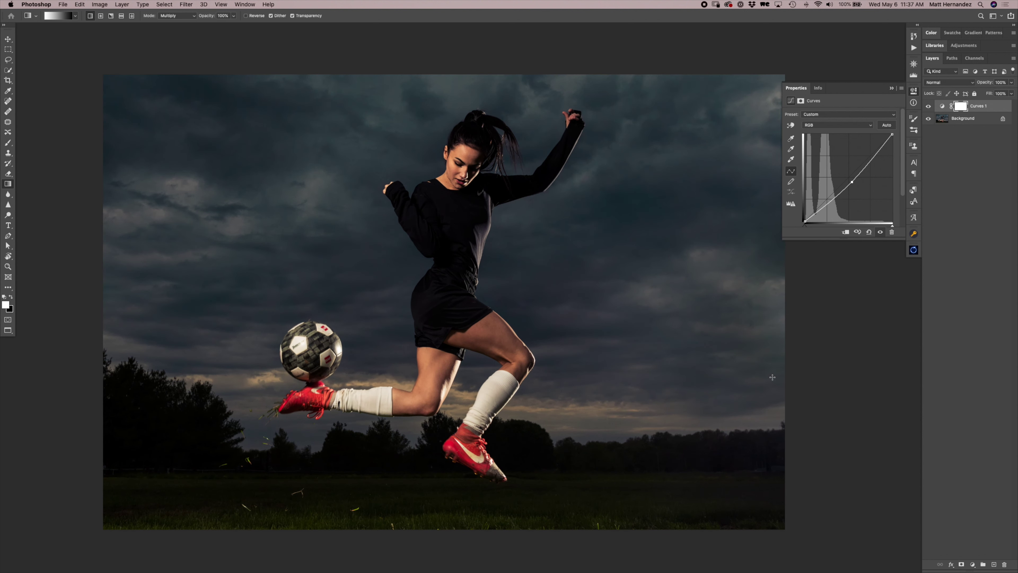
drag(757, 463, 757, 407)
drag(753, 480, 538, 478)
drag(752, 496, 553, 458)
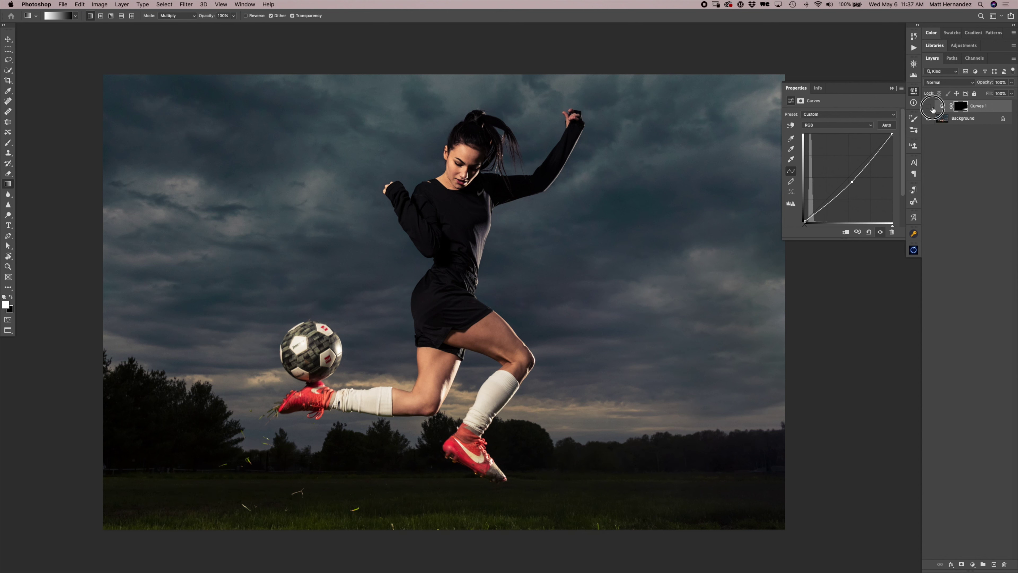
drag(726, 511, 725, 540)
key(z)
alt+click(642, 392)
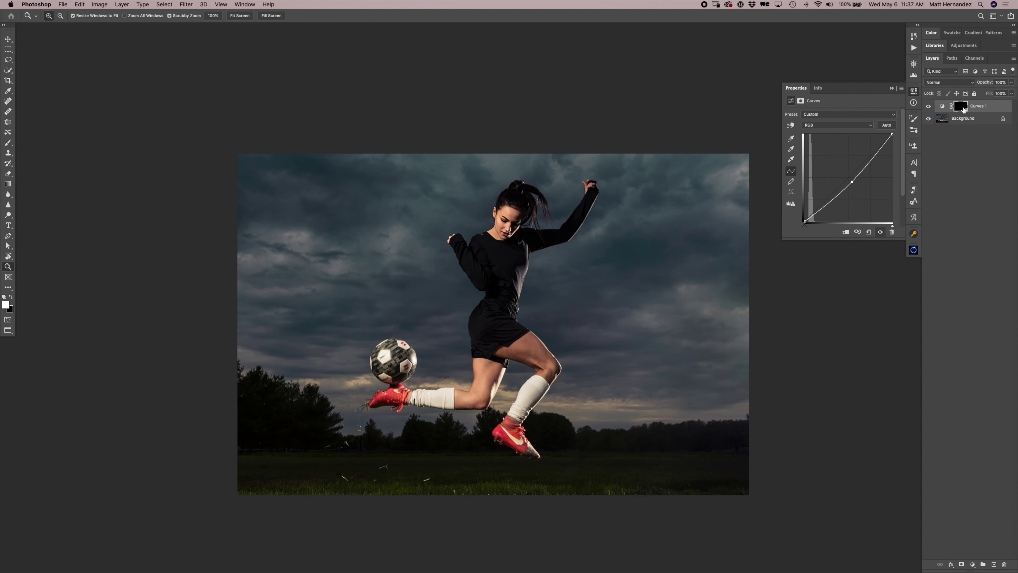
click(964, 108)
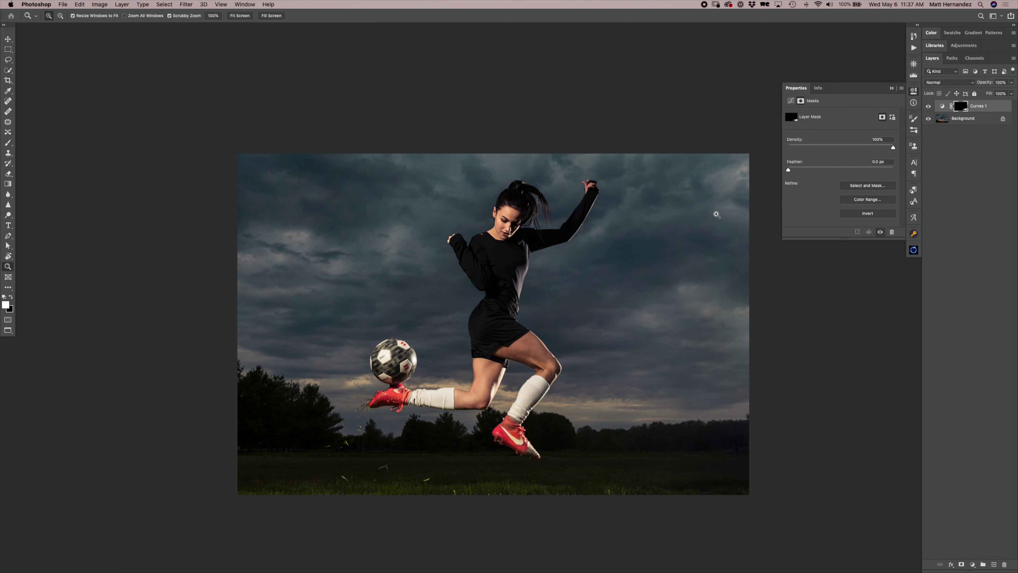
- Paint the Curves 1 mask with a ~225 px brush over the sky right of the player
key(b)
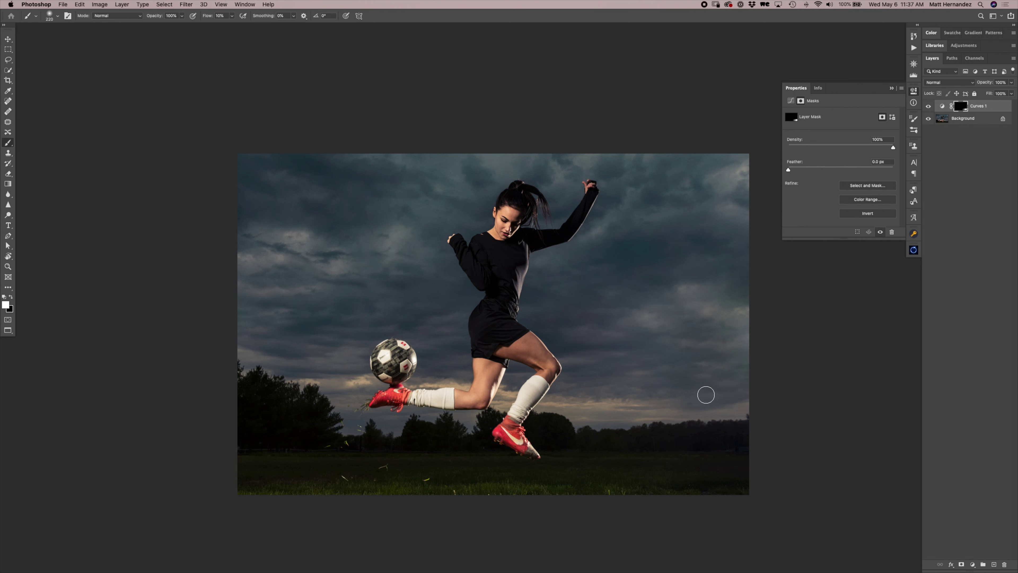
drag(687, 360, 736, 360)
right_click(757, 350)
key(Escape)
key(bracketleft)
key(bracketleft)
key(bracketleft)
key(bracketleft)
key(bracketleft)
key(bracketleft)
key(bracketleft)
key(bracketleft)
key(bracketleft)
key(bracketleft)
key(bracketleft)
click(637, 382)
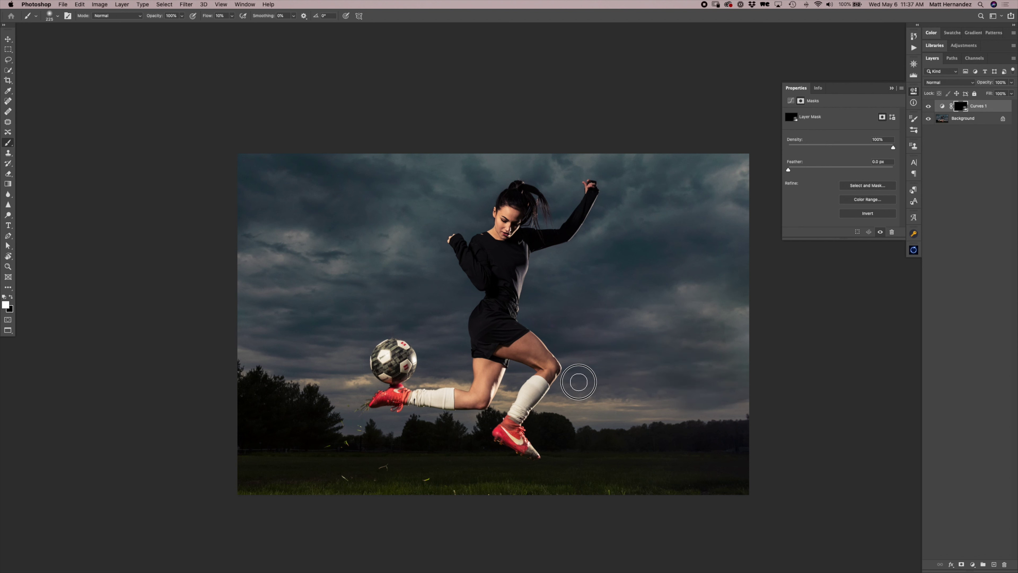
click(738, 314)
- Toggle Curves 1 off and on to compare before and after
click(928, 108)
click(929, 107)
click(929, 107)
click(929, 107)
- Sample a dark blue-grey from the sky as the foreground colour, then reselect Curves 1
key(i)
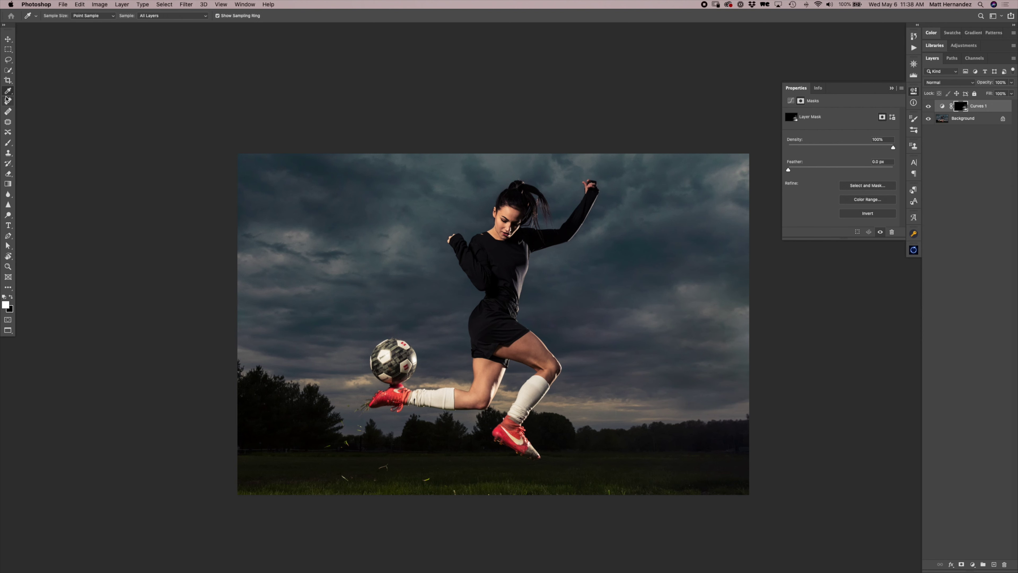
click(680, 233)
click(980, 117)
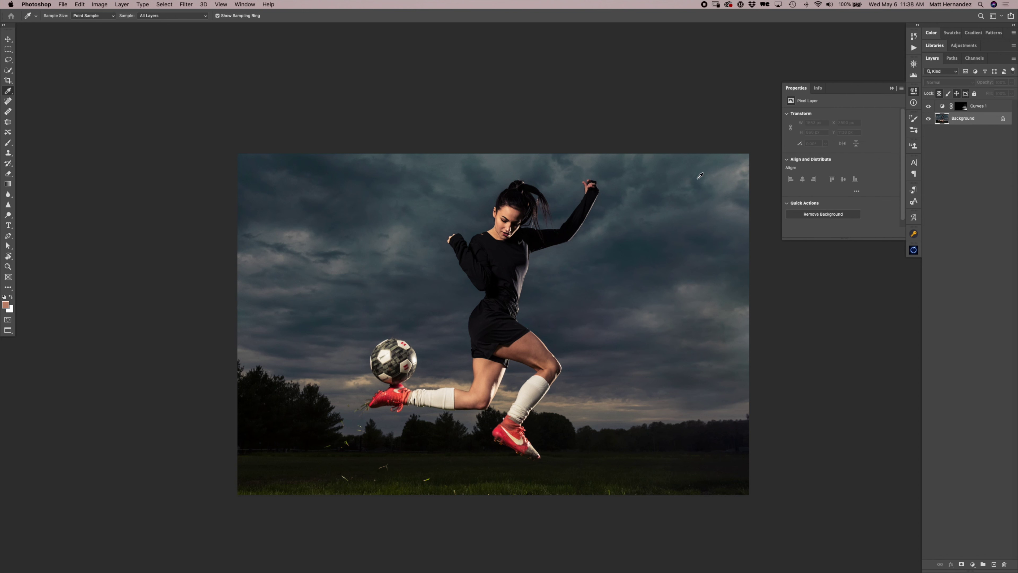
click(673, 224)
click(988, 107)
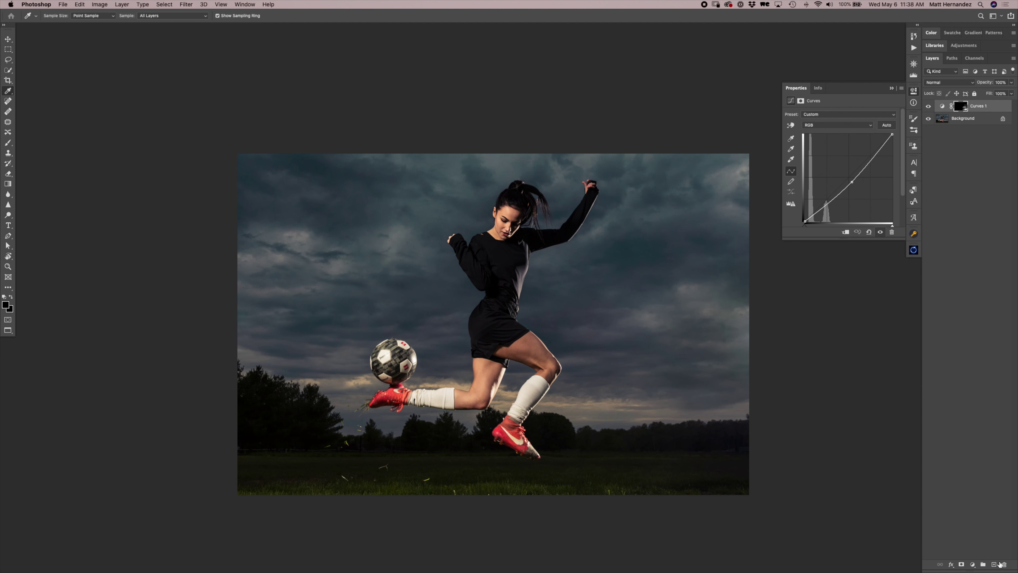
- Add a Solid Color fill in the sampled blue-grey, clipped to Curves 1
click(973, 564)
click(983, 414)
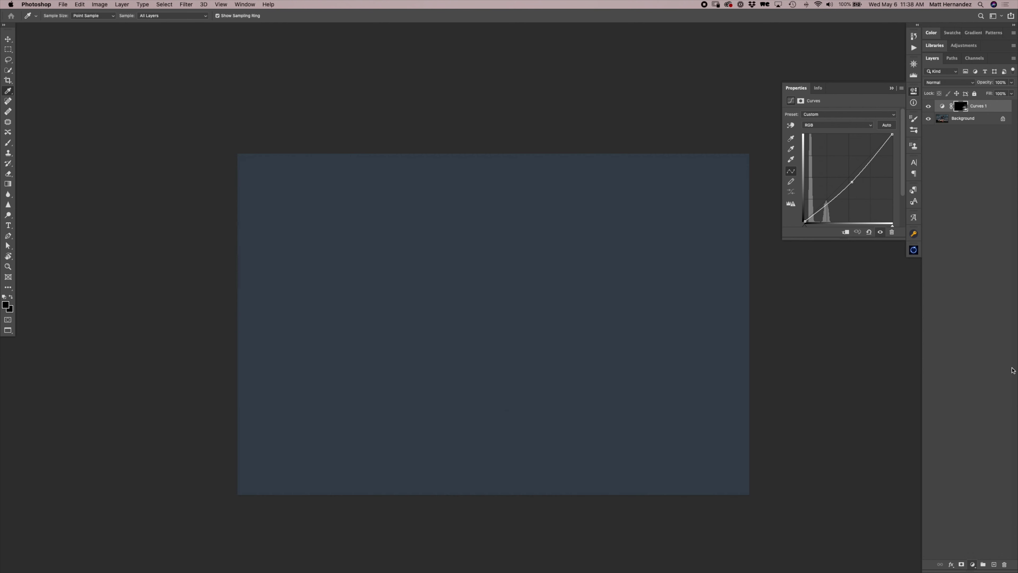
click(233, 229)
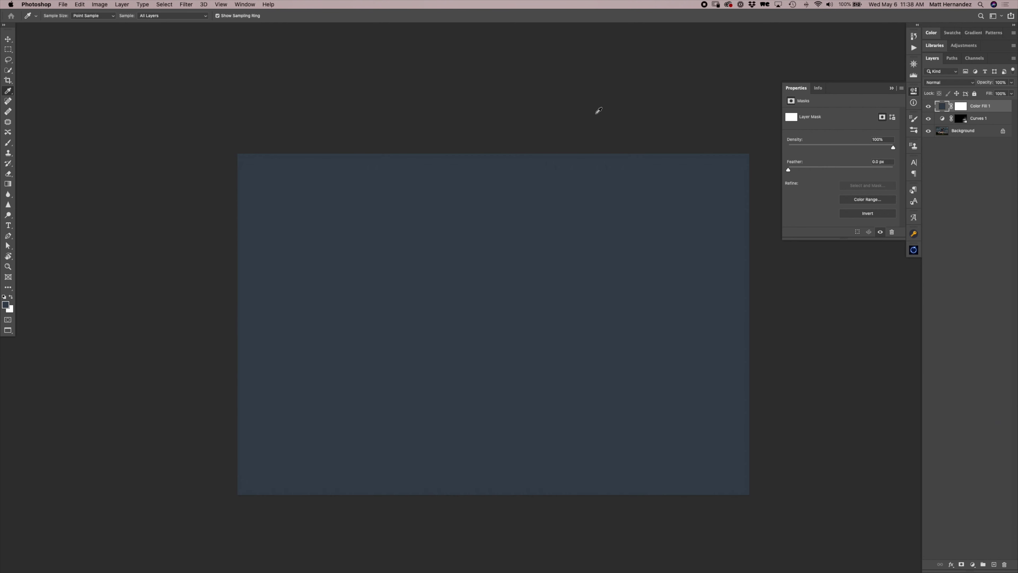
alt+click(984, 112)
alt+click(962, 119)
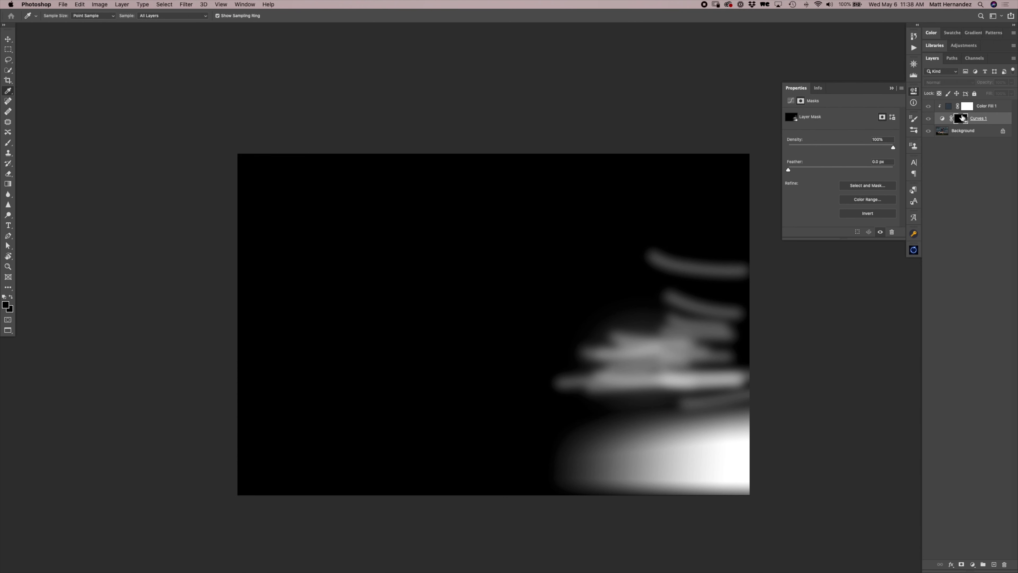
alt+click(962, 118)
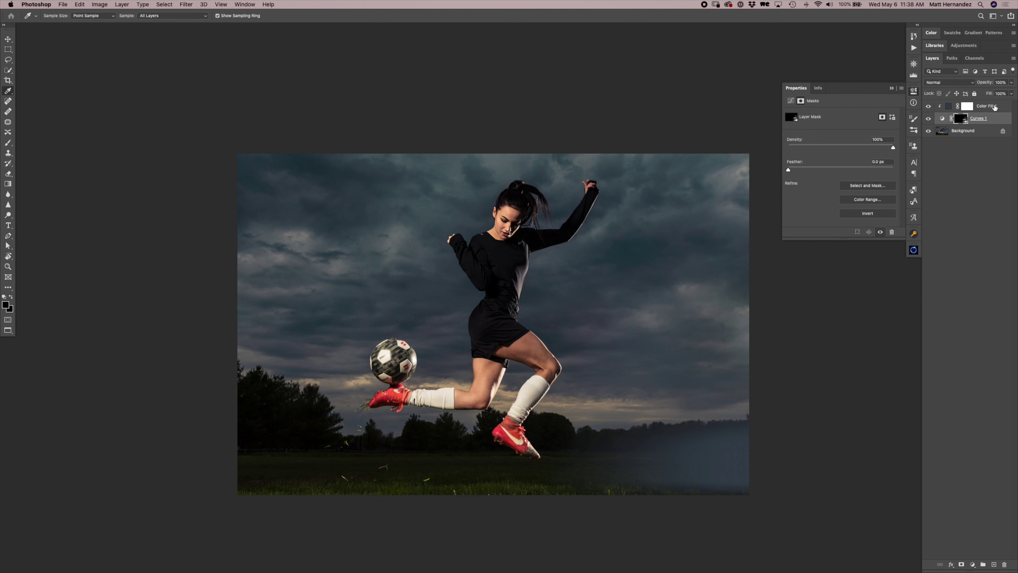
- Set Color Fill 1 to the Color blend mode and toggle it to compare
click(994, 106)
click(942, 83)
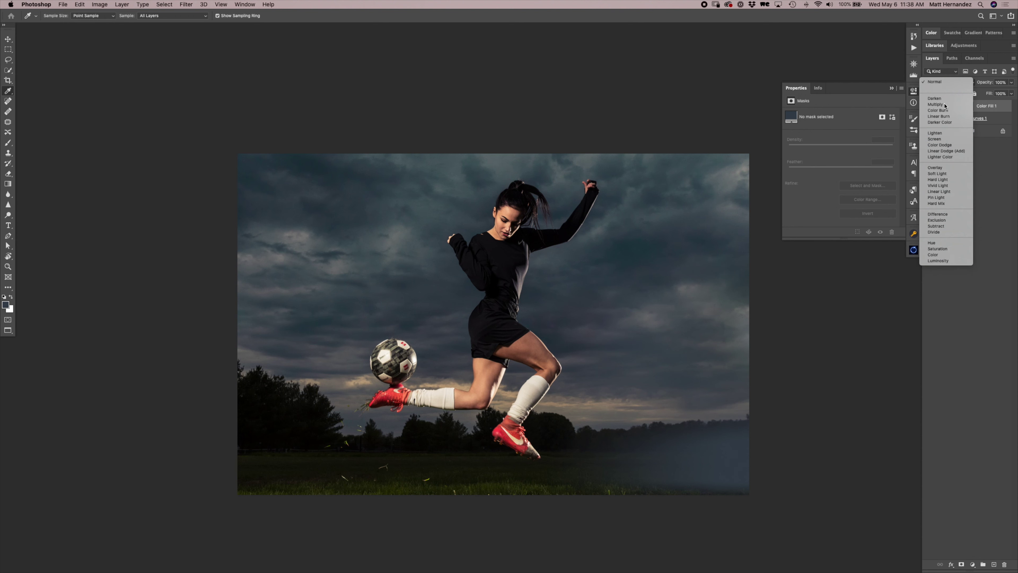
click(942, 257)
click(930, 107)
click(929, 106)
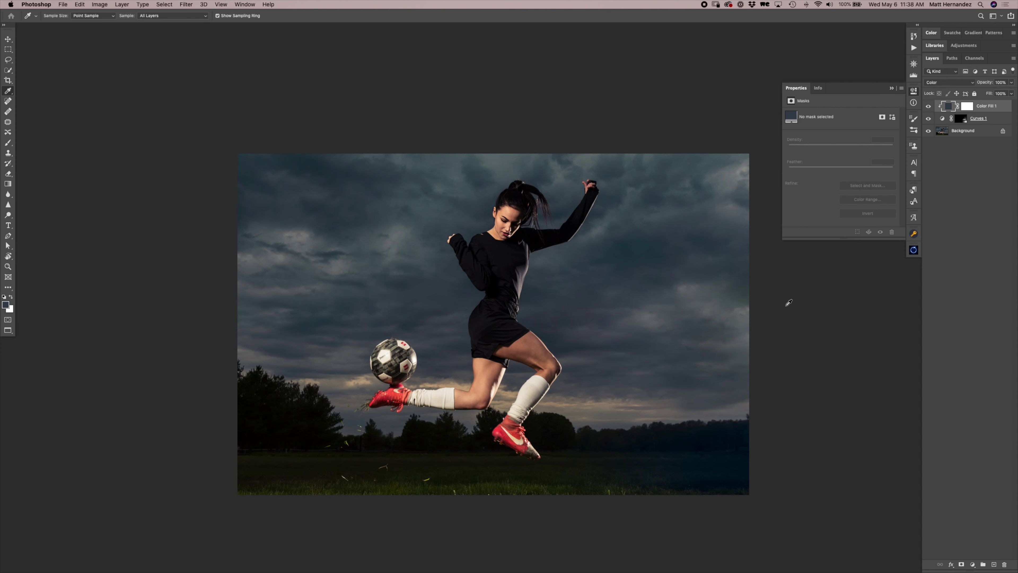
- Draw a white gradient on Color Fill 1's mask to fade it over the treeline
key(x)
key(z)
click(726, 353)
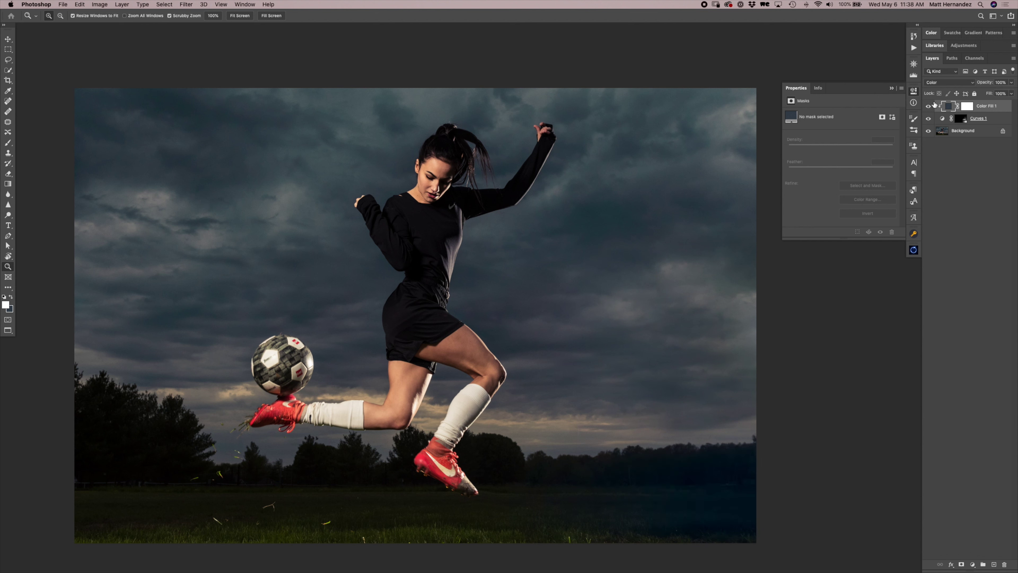
click(968, 106)
key(x)
key(g)
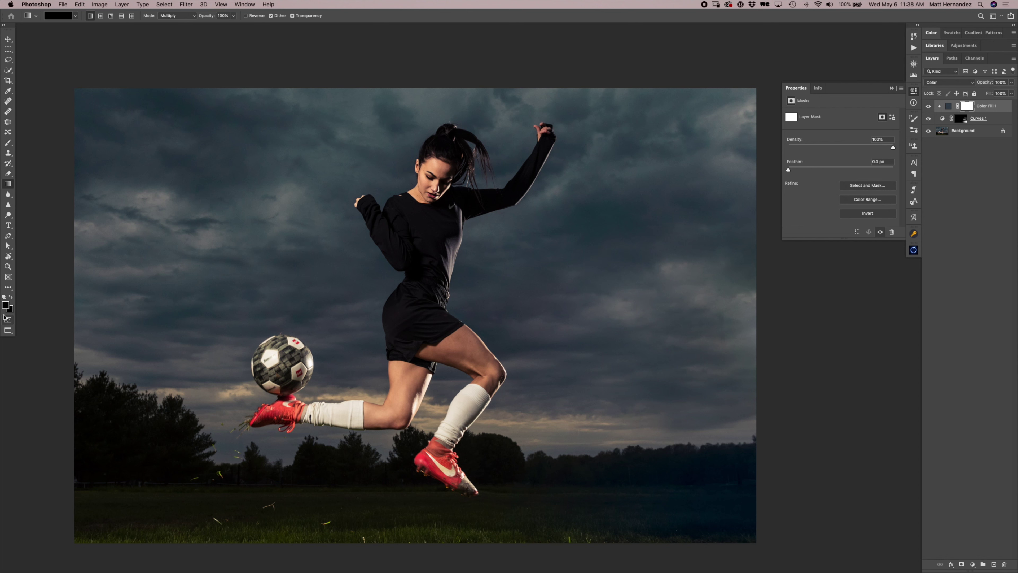
key(x)
drag(724, 438, 728, 467)
key(z)
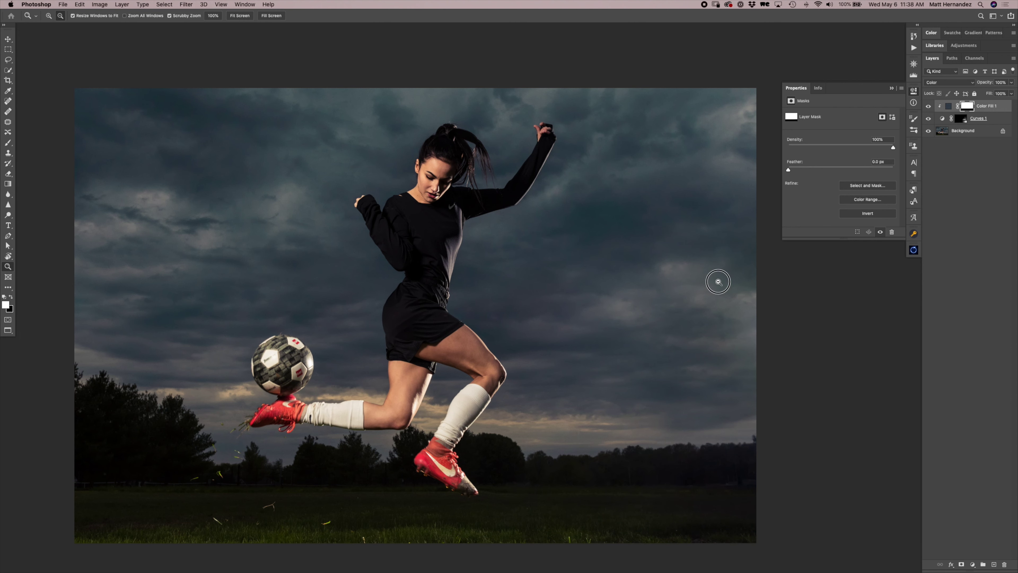
alt+click(718, 281)
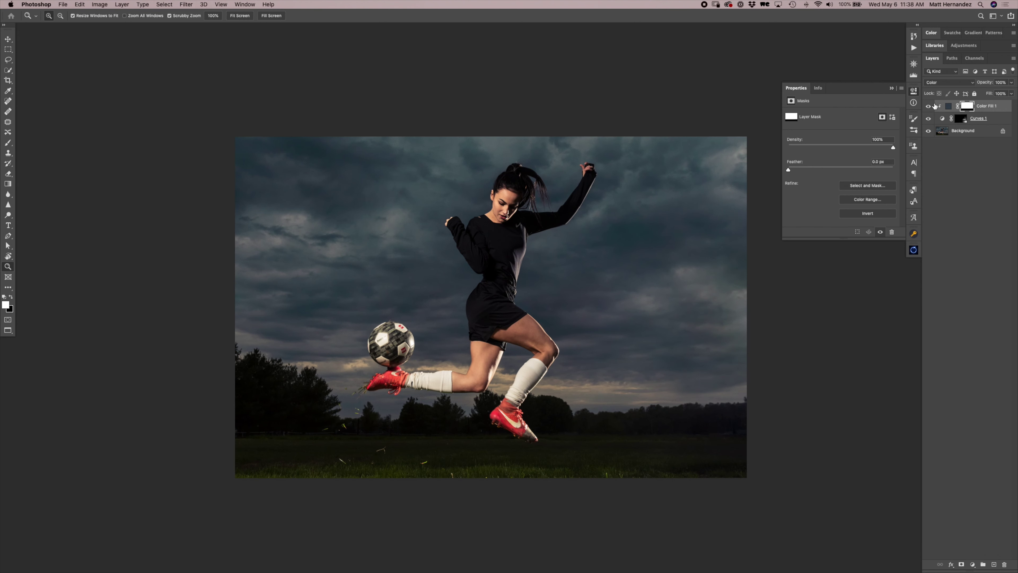
- Change Color Fill 1's colour to a muted neutral grey-blue
double_click(950, 106)
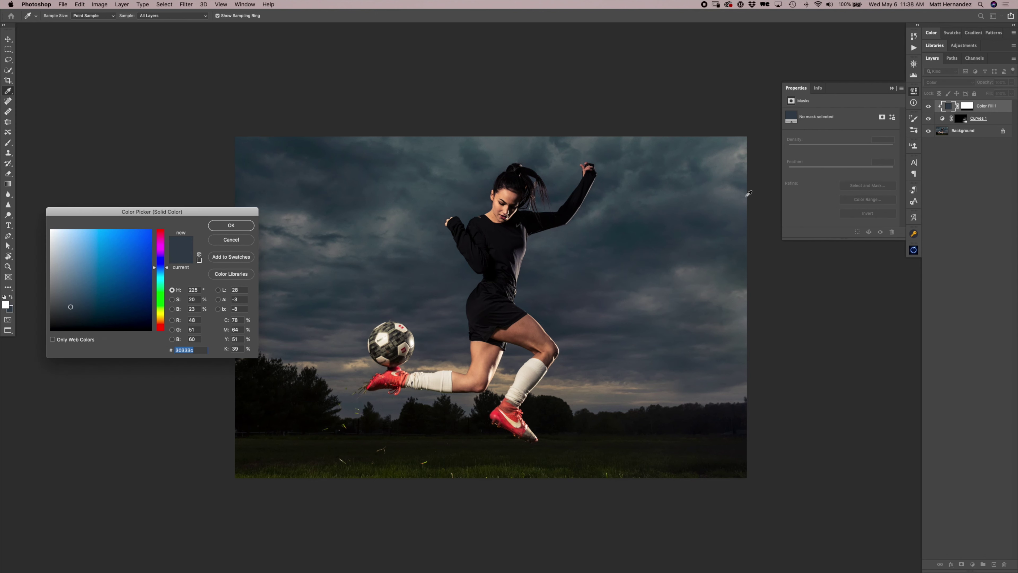
click(100, 309)
click(89, 302)
click(66, 299)
click(67, 300)
click(231, 225)
- Duplicate Color Fill 1 and replace the copy's mask with an inverted, all-black one
key(z)
key(super+j)
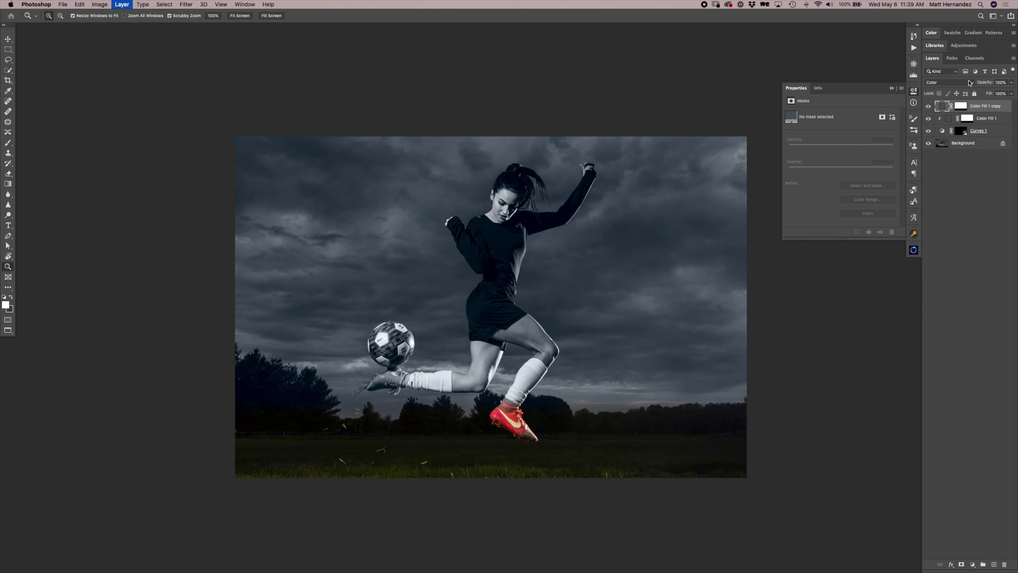
right_click(960, 106)
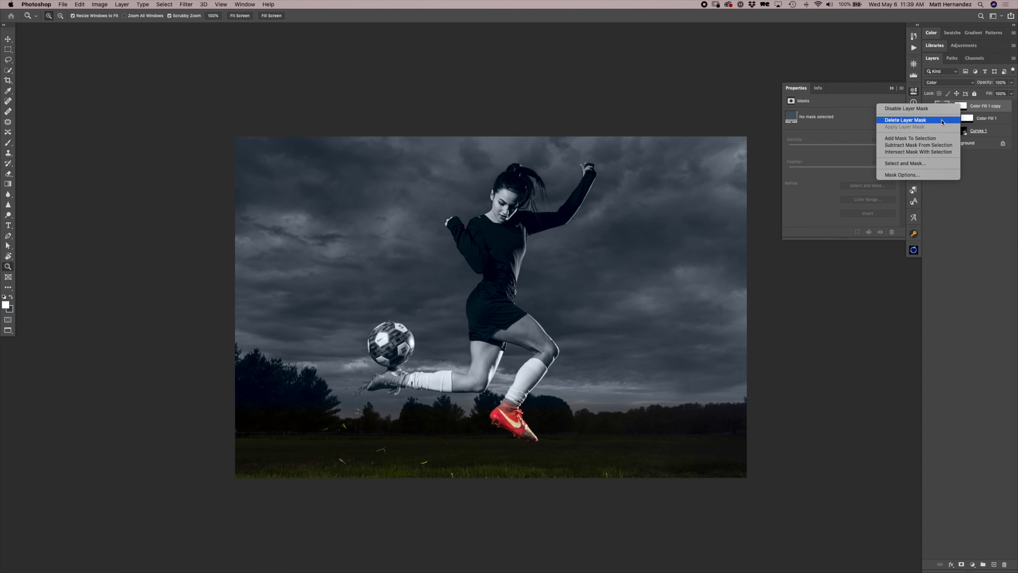
click(918, 119)
click(961, 565)
key(super+i)
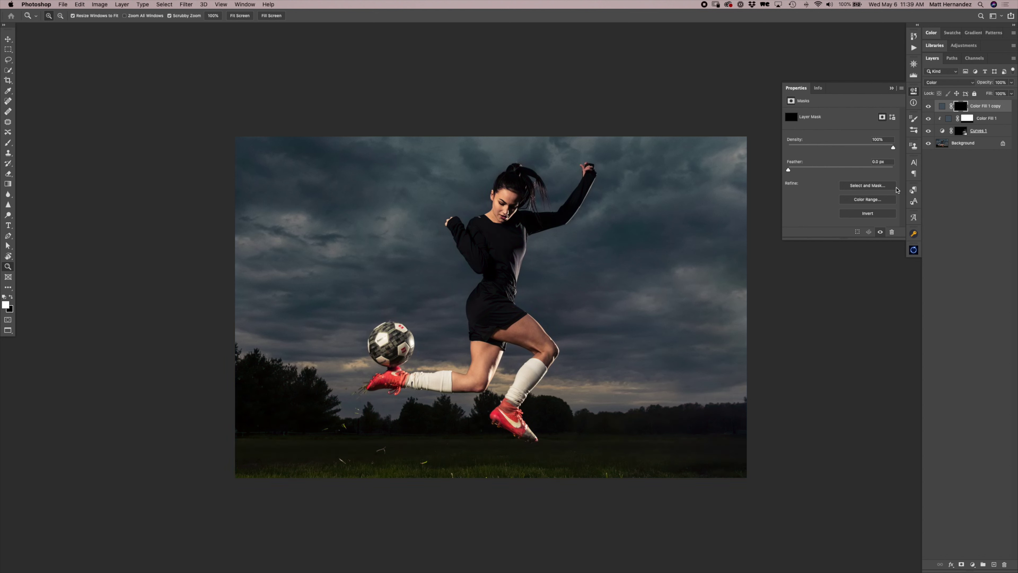
- Size the brush to about 191 px for the copy's mask and toggle the copy to compare
key(b)
drag(700, 246, 704, 227)
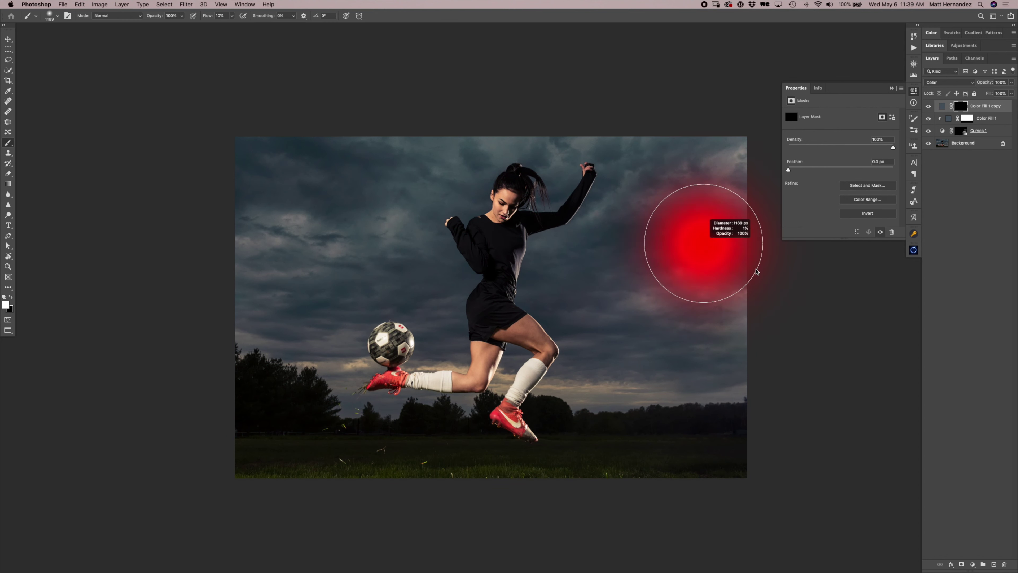
mouse_move(743, 314)
mouse_down()
mouse_move(748, 354)
mouse_move(723, 307)
mouse_move(751, 248)
mouse_up()
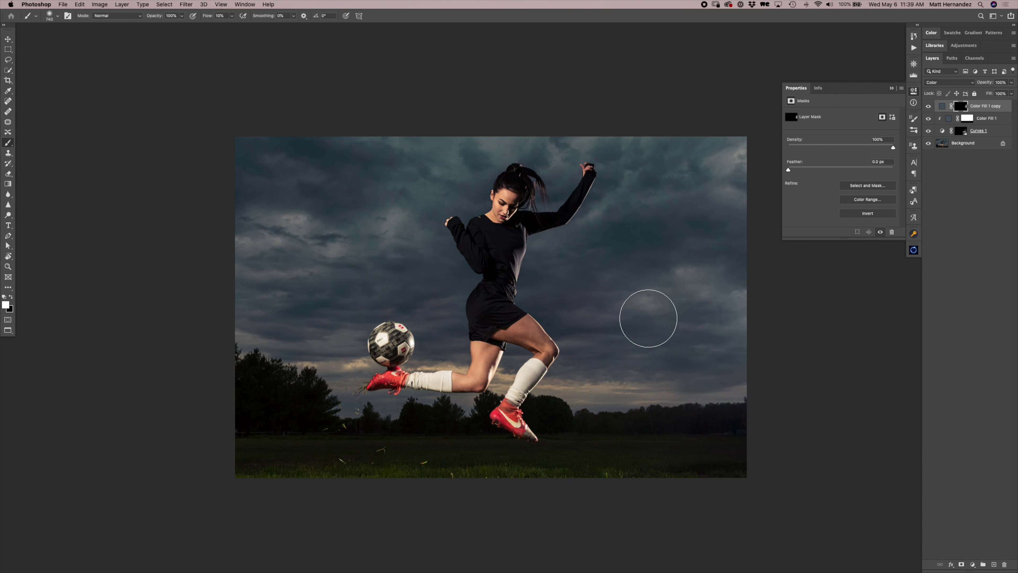
mouse_move(671, 314)
mouse_down()
mouse_move(626, 303)
mouse_move(620, 321)
mouse_move(596, 305)
mouse_move(386, 341)
mouse_move(310, 329)
mouse_move(343, 255)
mouse_move(245, 271)
mouse_move(340, 359)
mouse_move(434, 311)
mouse_move(614, 289)
mouse_move(572, 296)
mouse_move(706, 257)
mouse_move(525, 287)
mouse_move(600, 241)
mouse_move(647, 263)
mouse_move(732, 332)
mouse_move(630, 348)
mouse_move(718, 228)
mouse_up()
click(929, 107)
click(929, 107)
click(929, 107)
click(929, 107)
key(z)
alt+click(663, 192)
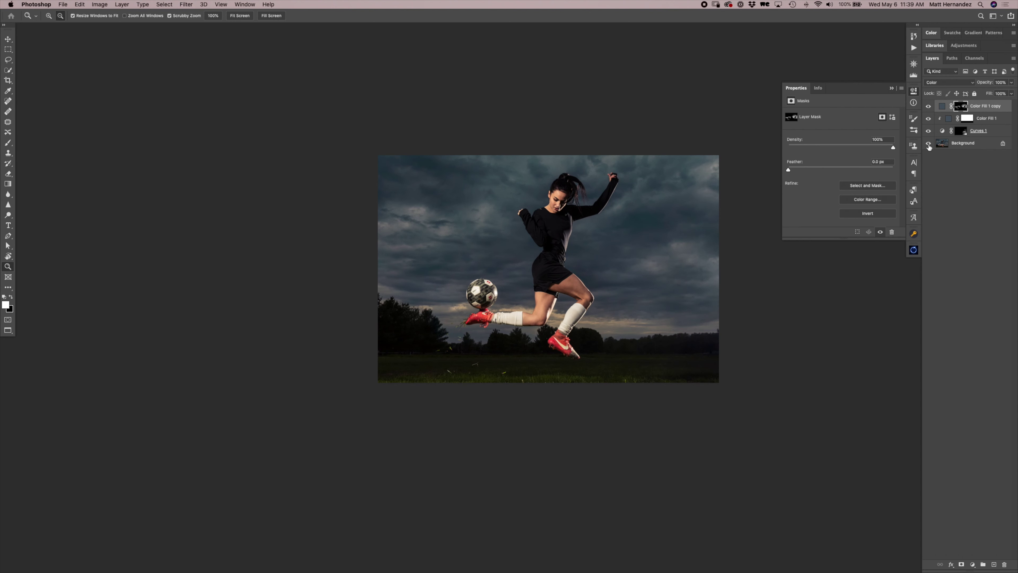
click(631, 215)
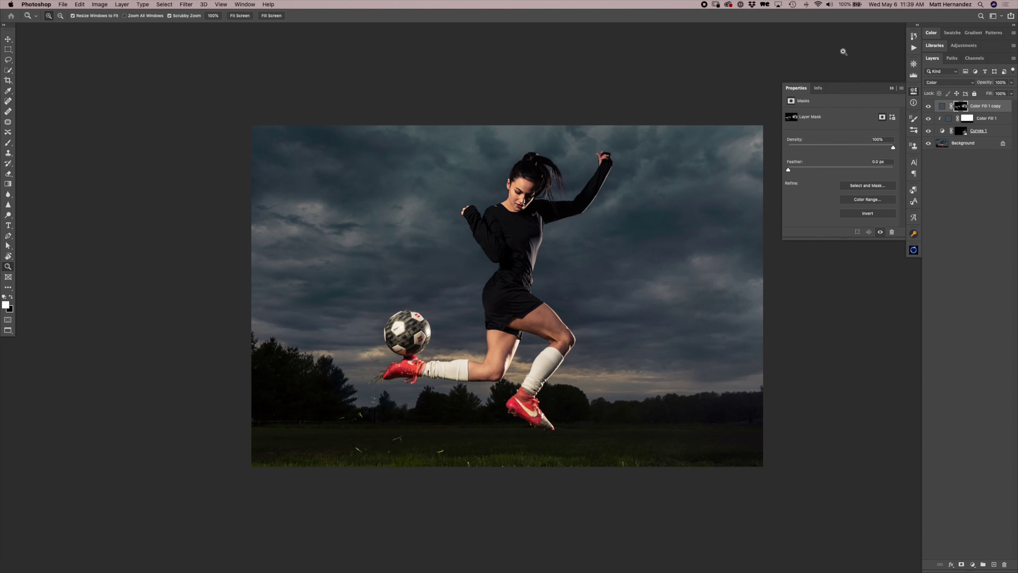
- Flatten the image to a single Background and zoom in on the player's torso
key(F12)
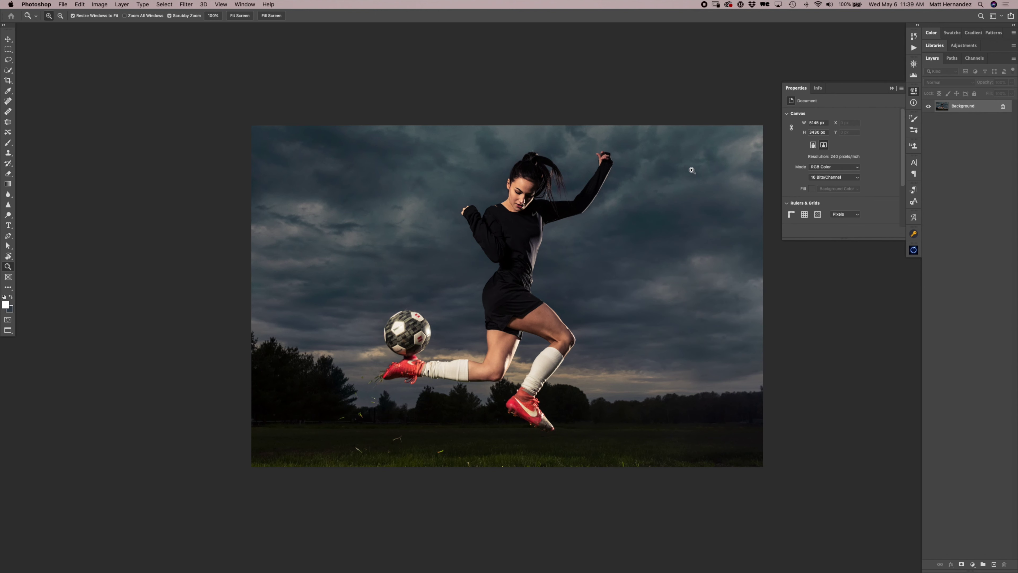
alt+click(699, 225)
click(599, 231)
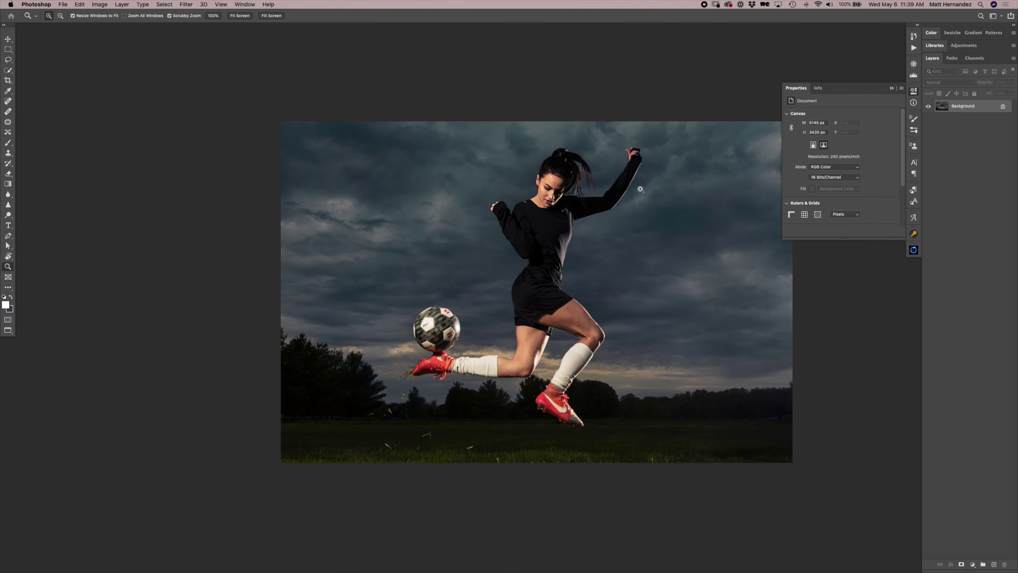
click(551, 214)
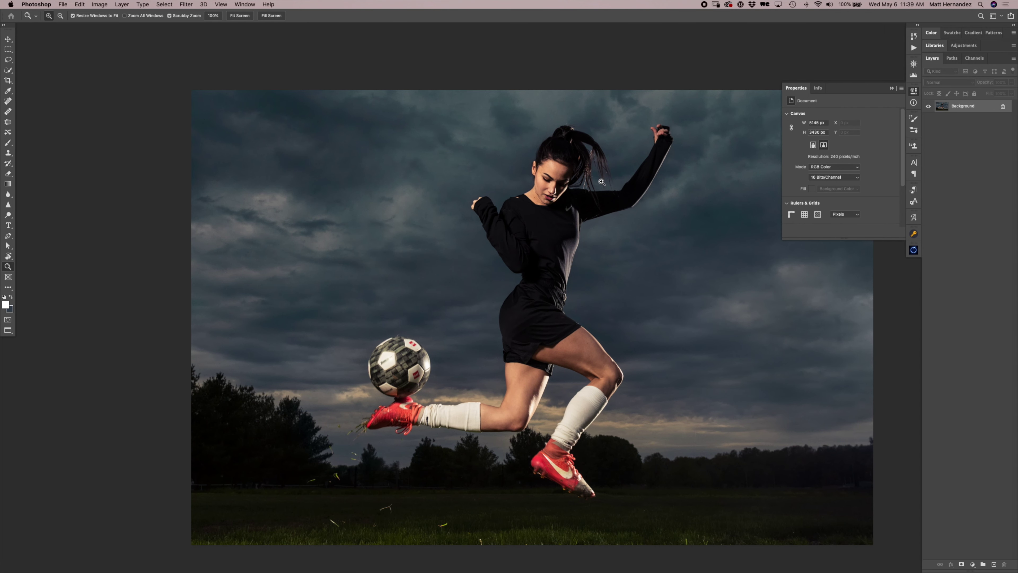
click(554, 292)
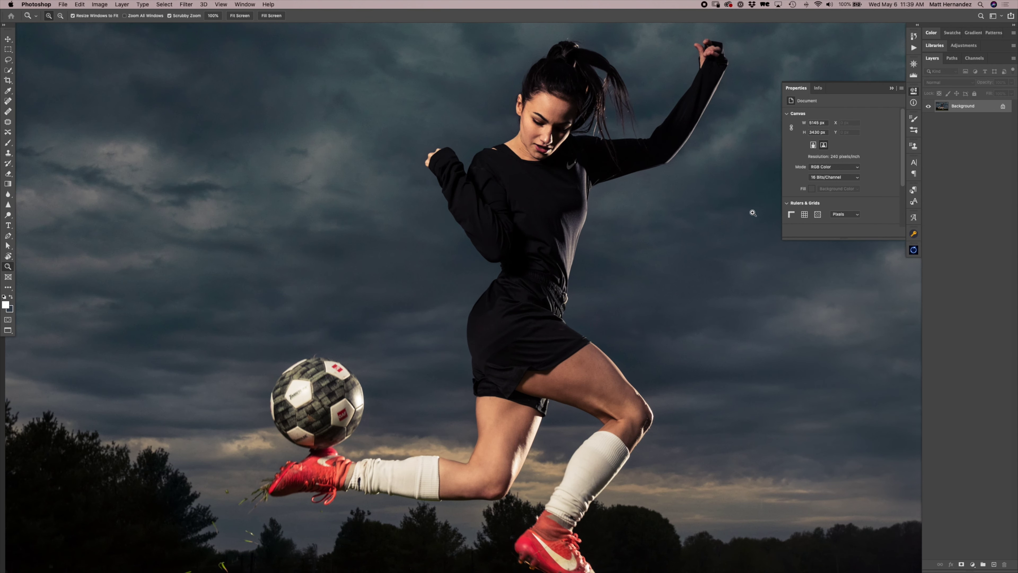
- Run the Frequency Separation 16bit action, previewing and applying its 4.6 px blur on the face
click(914, 48)
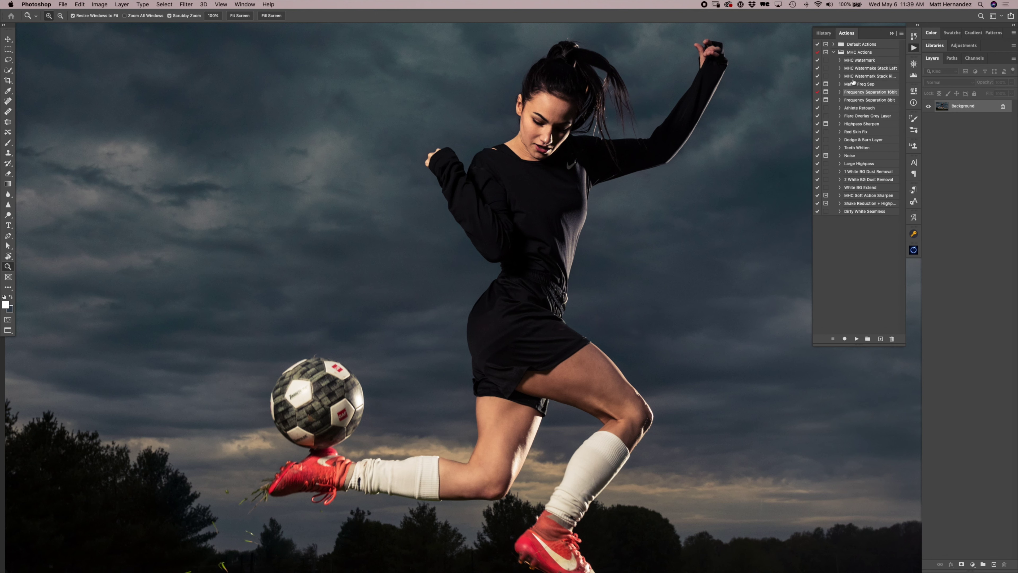
click(858, 338)
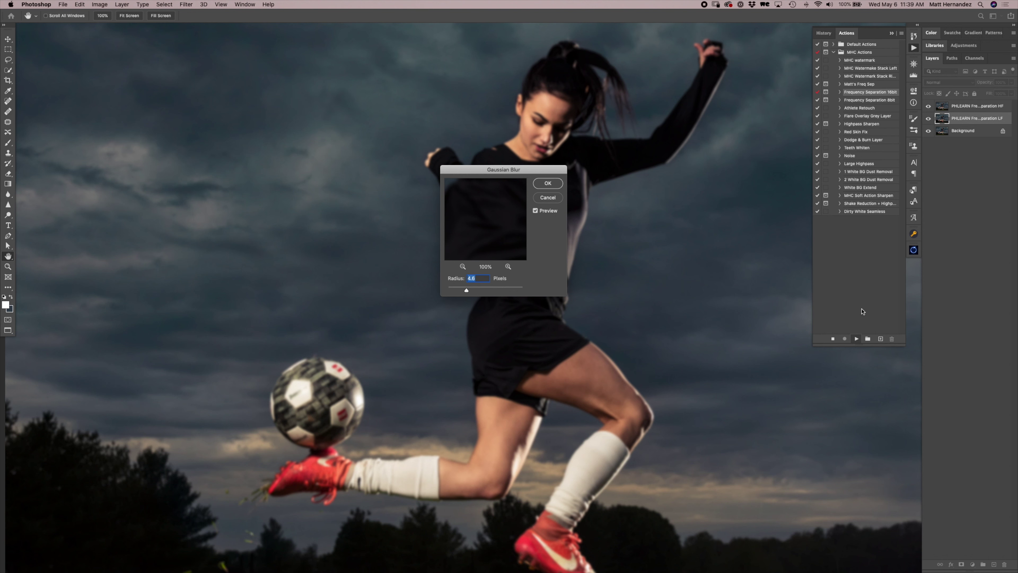
click(554, 117)
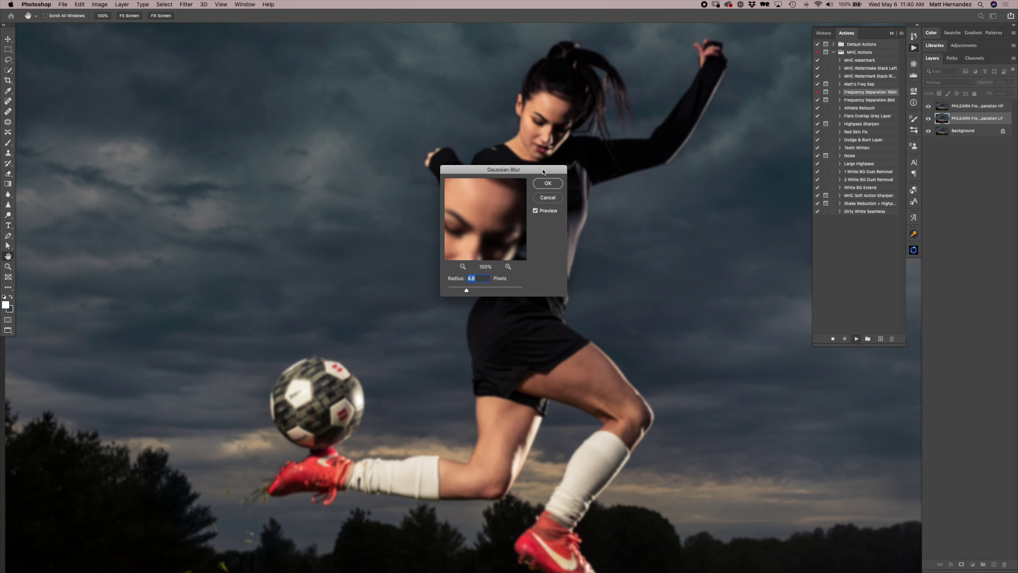
mouse_move(483, 216)
mouse_down()
mouse_move(502, 216)
mouse_move(485, 182)
mouse_move(517, 216)
mouse_move(495, 223)
mouse_up()
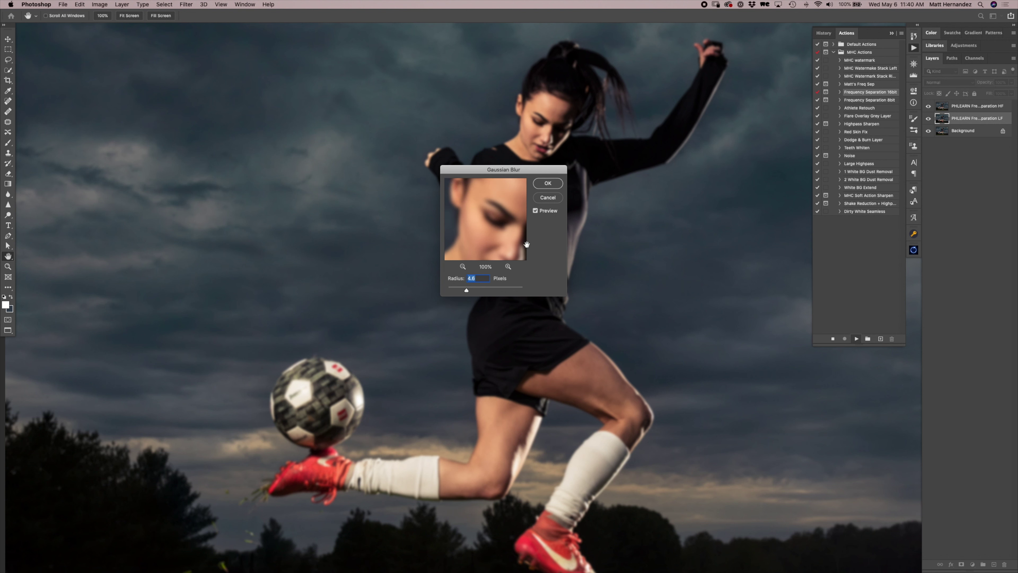
key(Return)
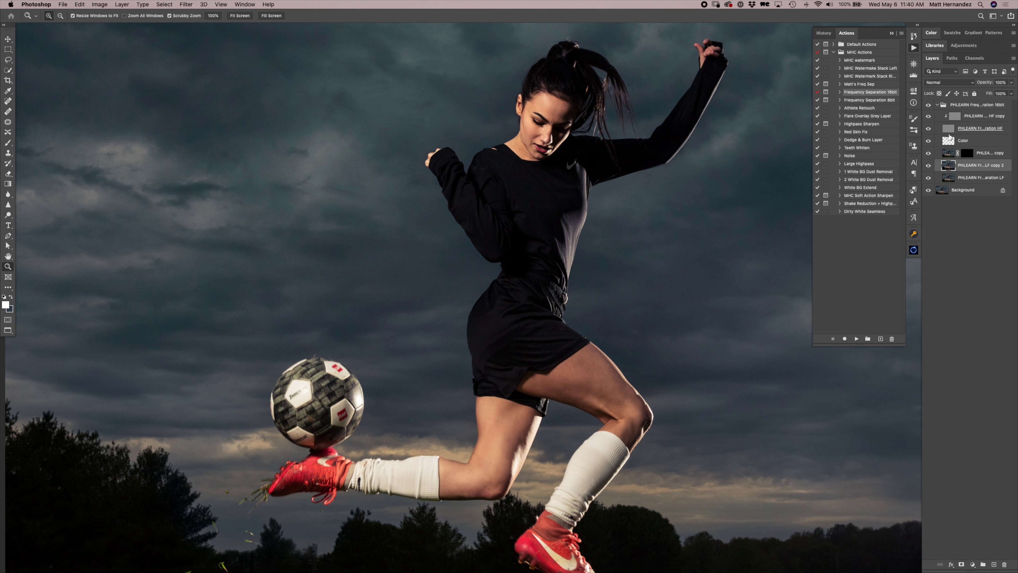
- Delete the extra masked copy layer from the group and make every layer visible again
click(978, 141)
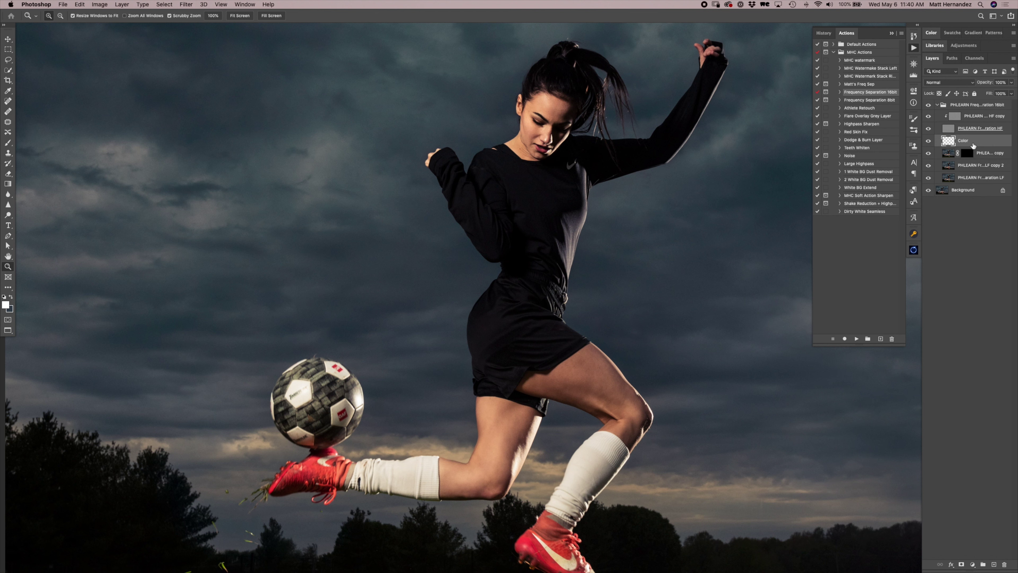
click(969, 154)
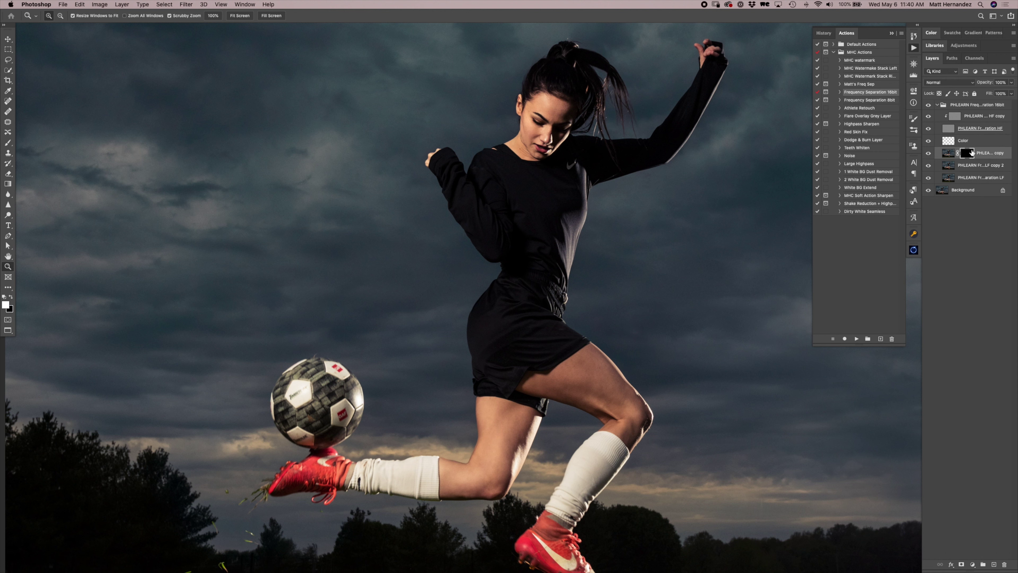
key(Delete)
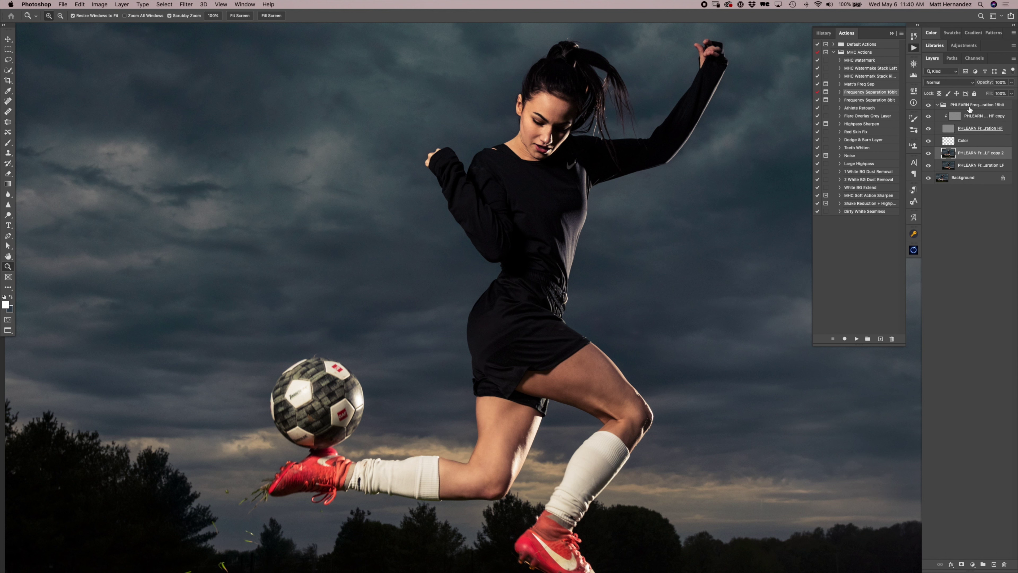
click(998, 164)
key(alt)
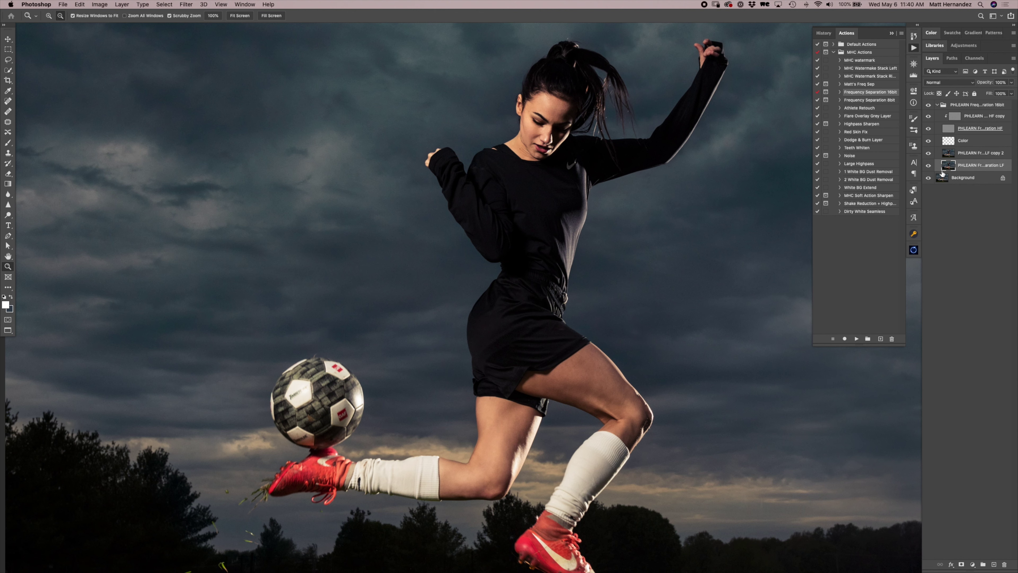
alt+click(928, 165)
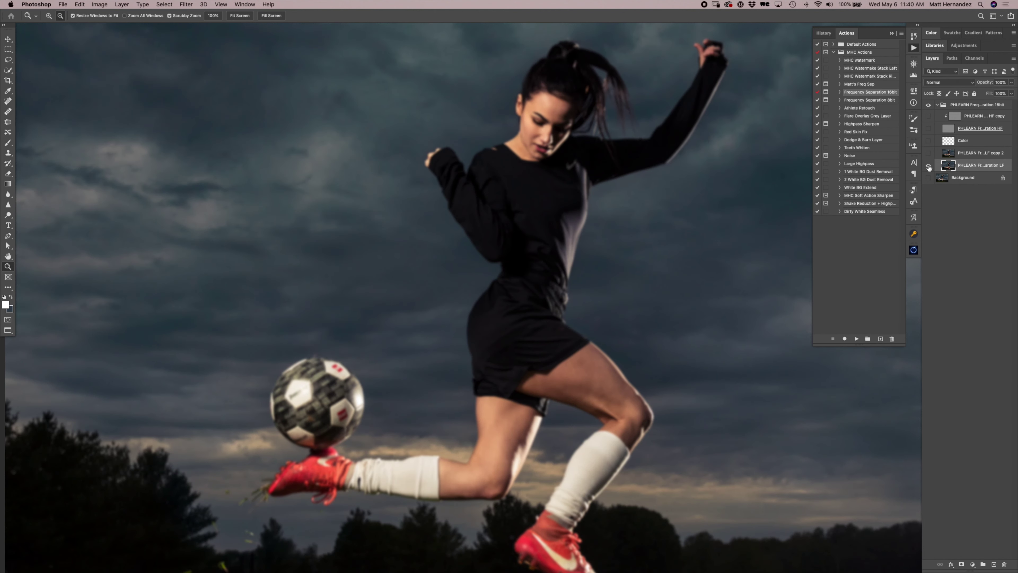
click(990, 157)
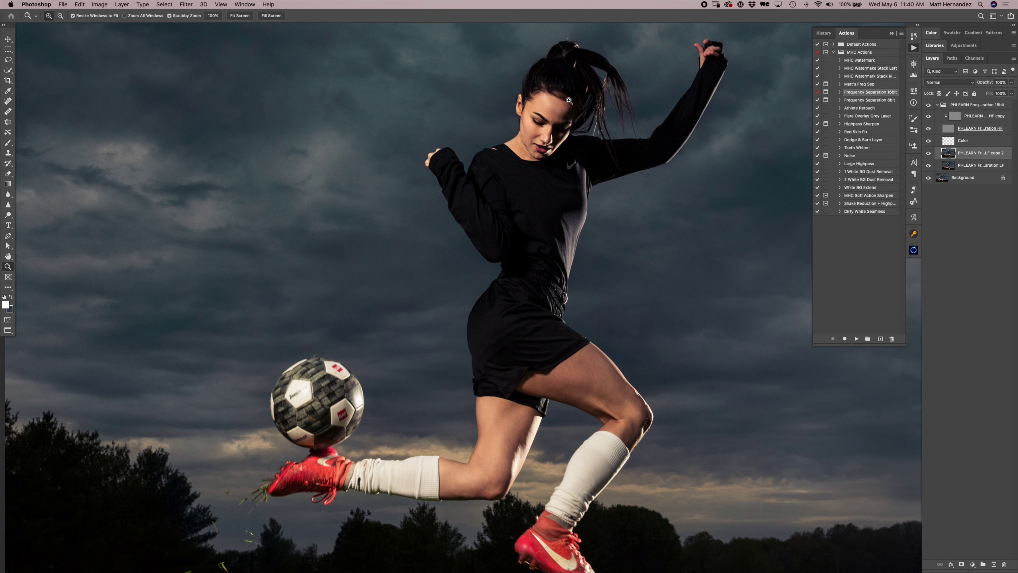
- View the HF texture layer on its own, restore all layers, and select HF copy
key(super+plus)
click(947, 128)
click(1004, 110)
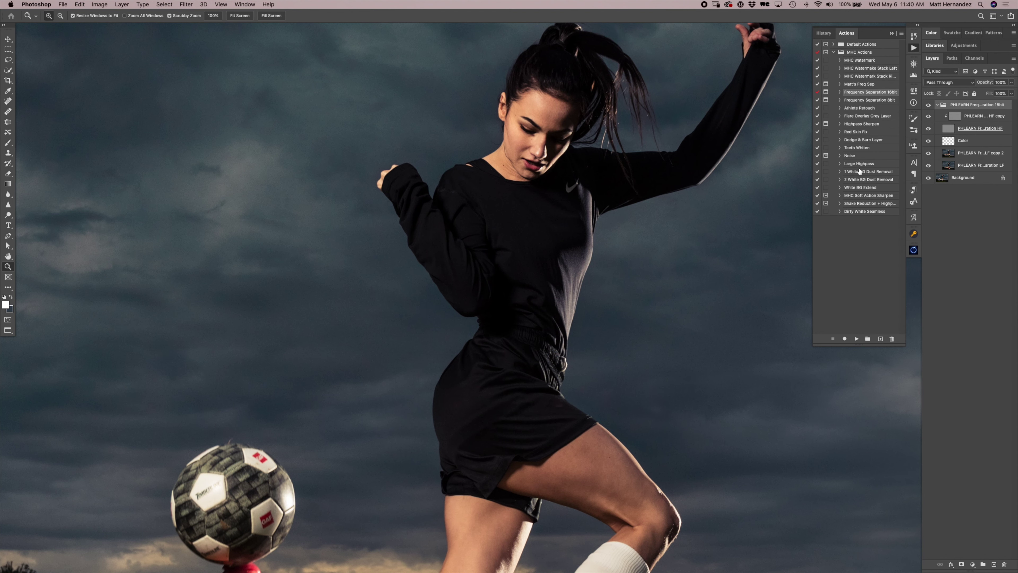
alt+click(929, 128)
alt+click(934, 128)
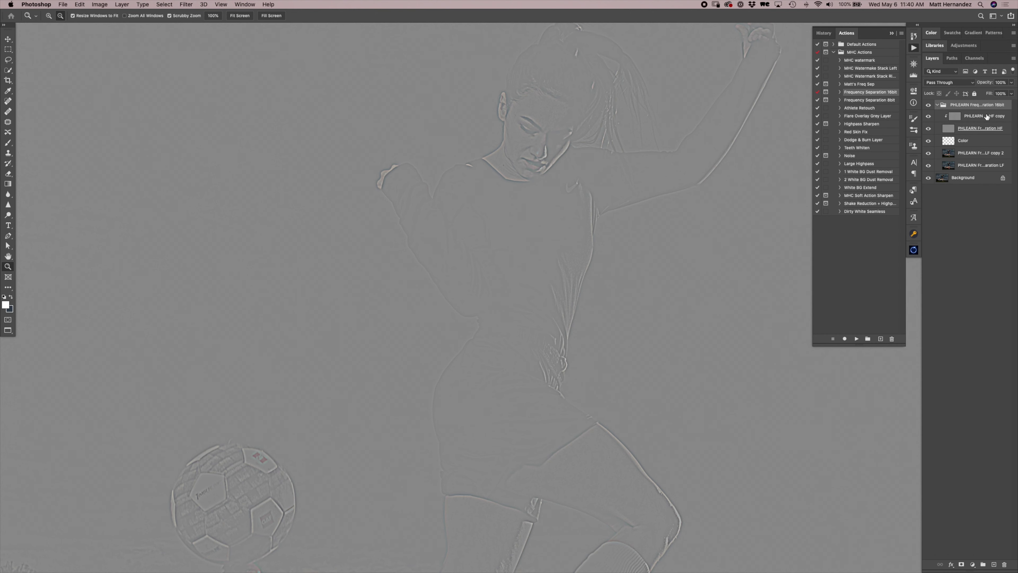
click(972, 117)
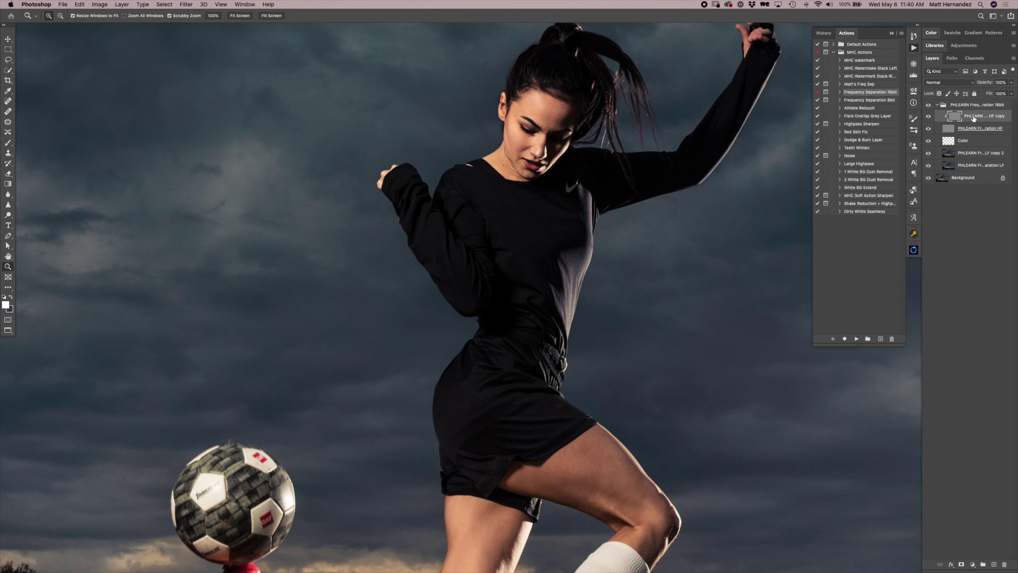
click(964, 128)
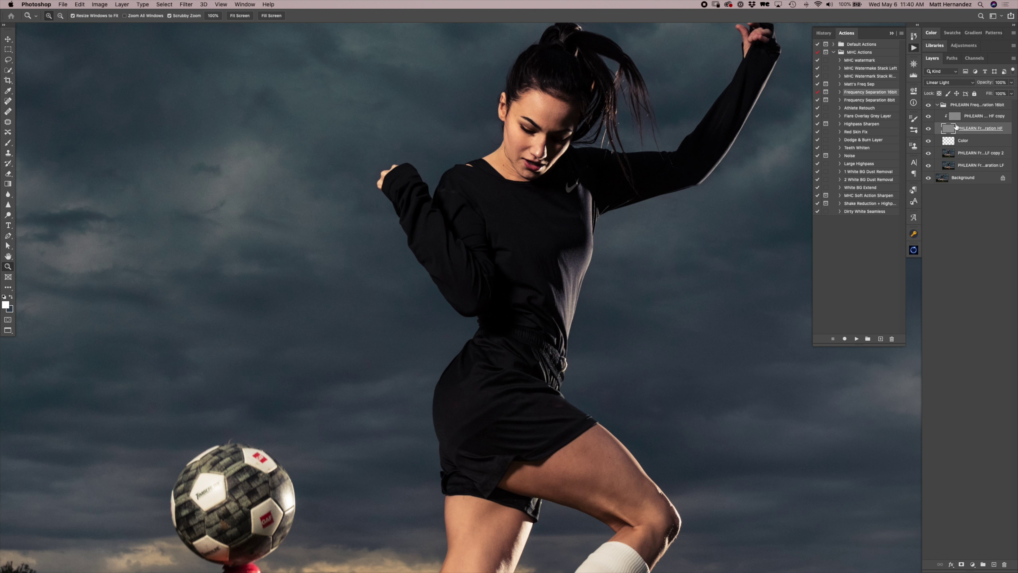
click(969, 112)
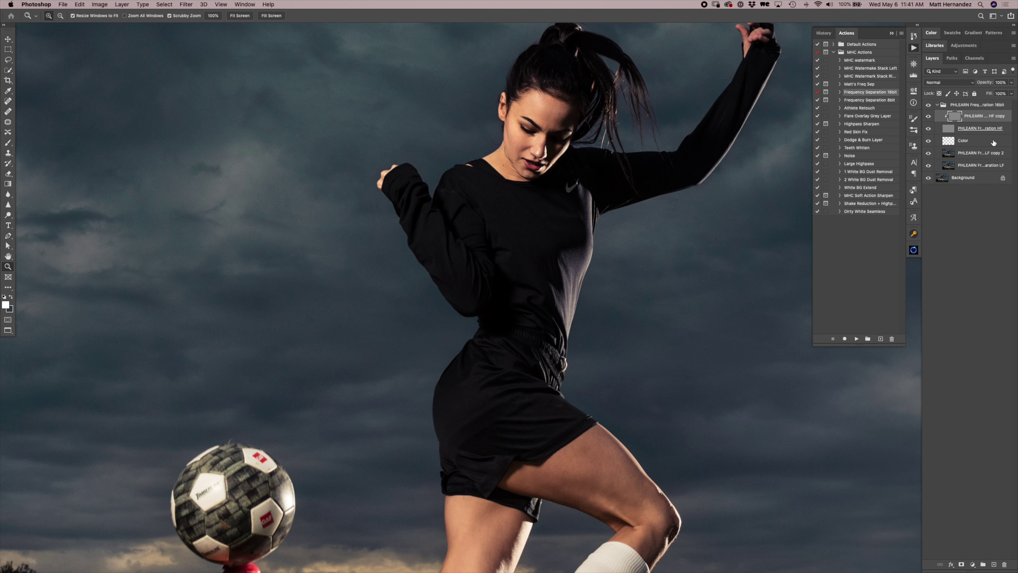
- Expand the Frequency Separation 16bit action, zoom into the face and hide the HF layer
scroll(675, 218, right, 5)
scroll(675, 218, up, 3)
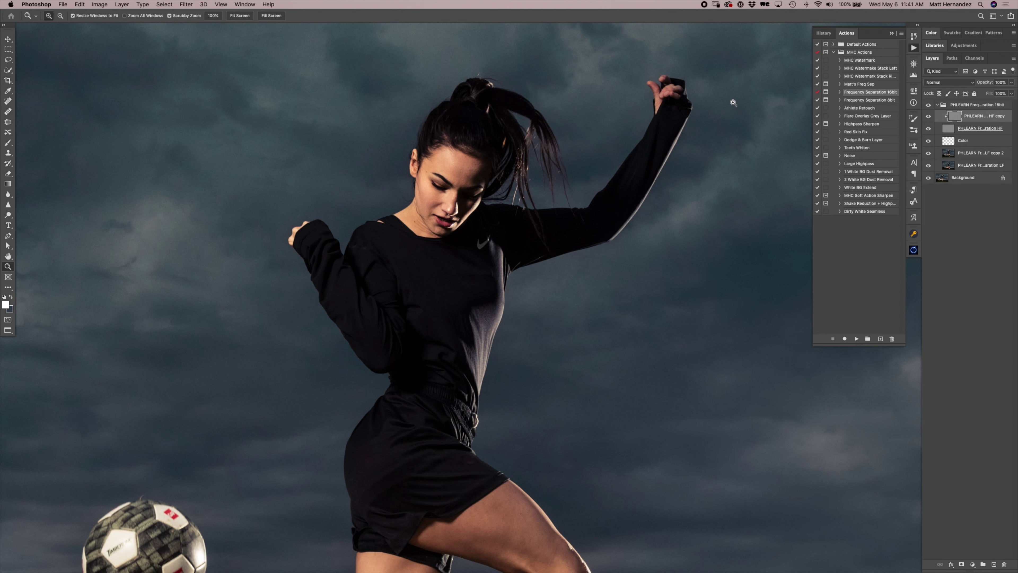
click(840, 92)
click(869, 156)
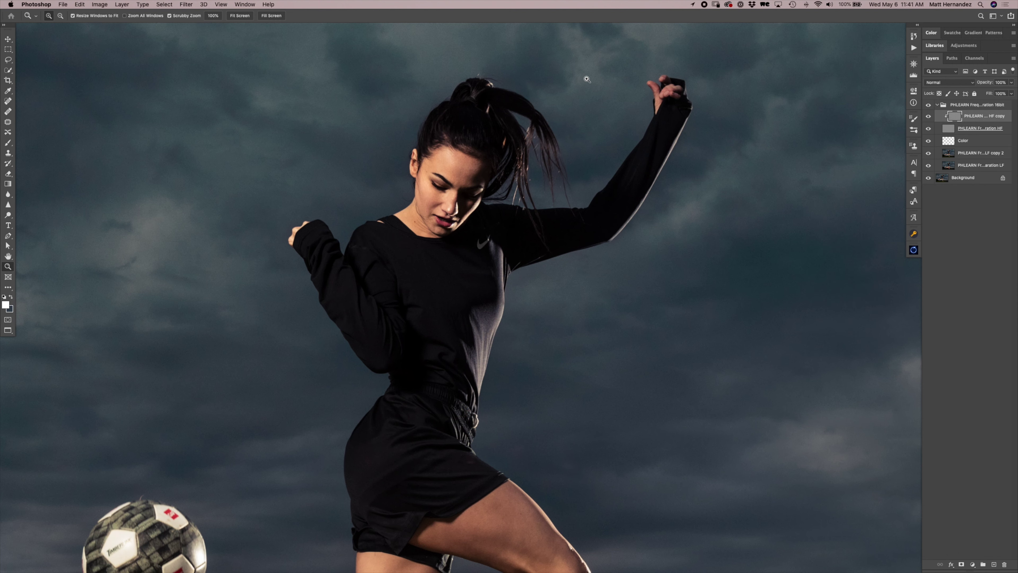
drag(437, 175, 535, 144)
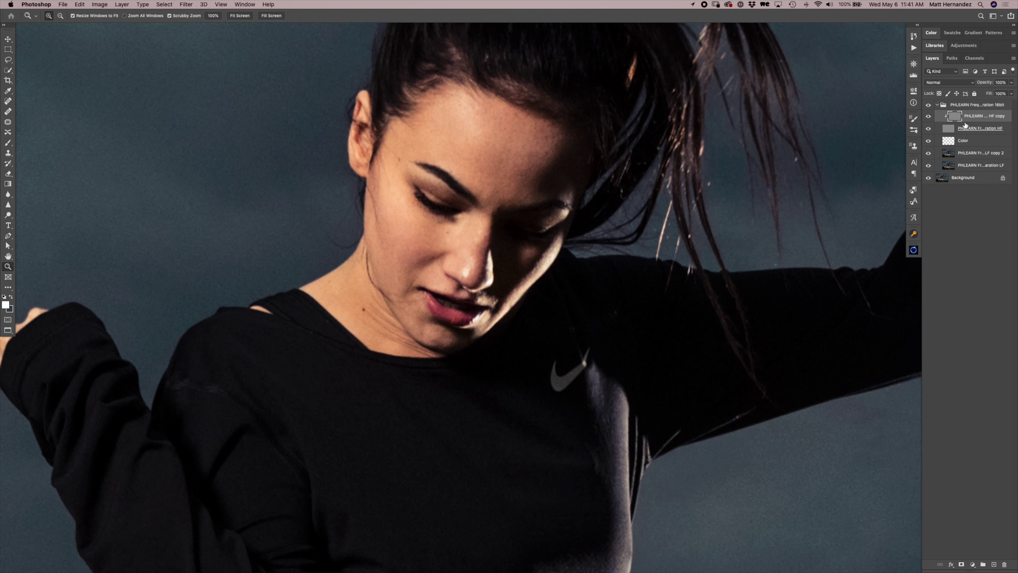
click(928, 129)
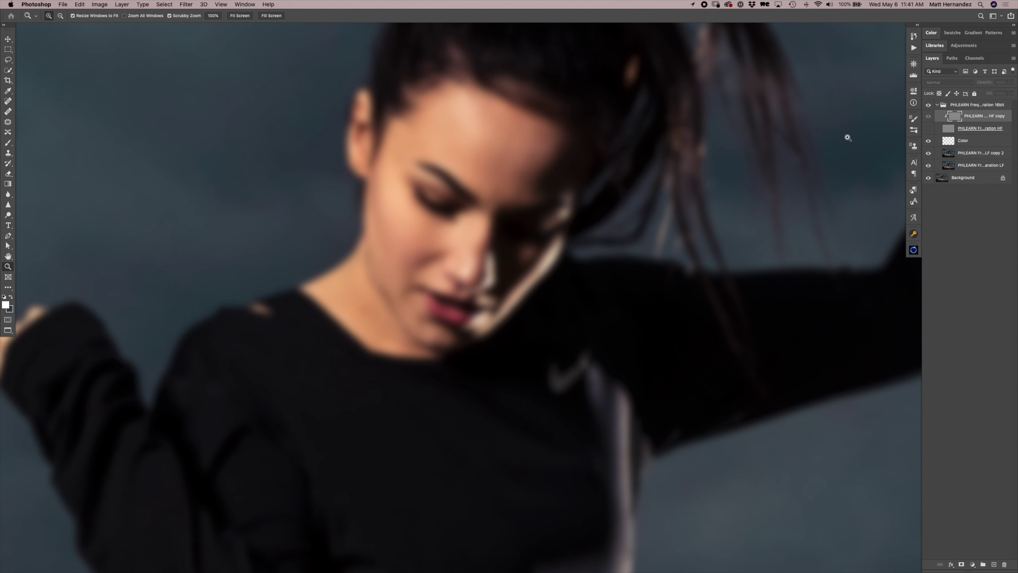
- On the Color layer, sample and brush sampled skin tones across the forehead
click(969, 141)
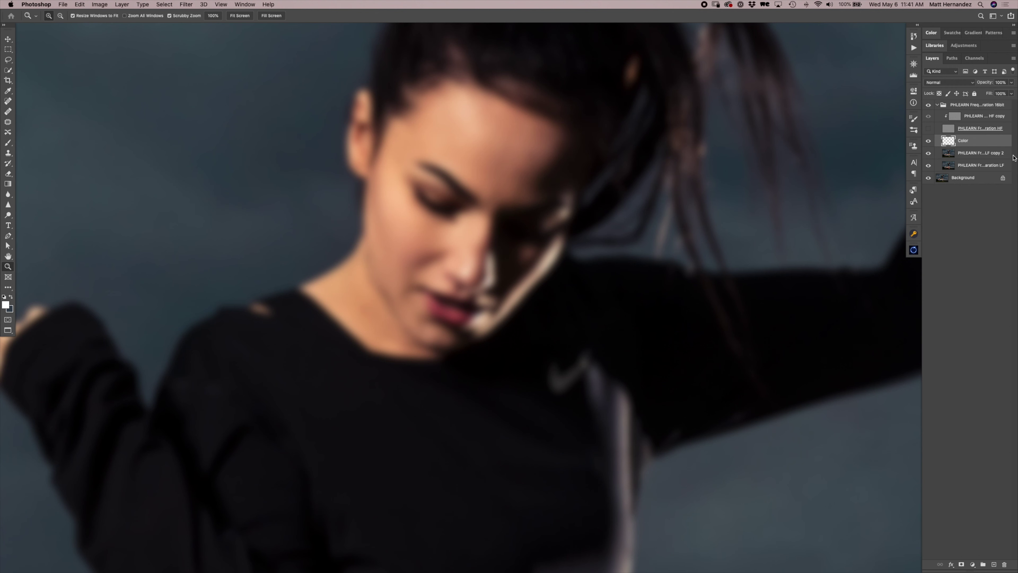
key(b)
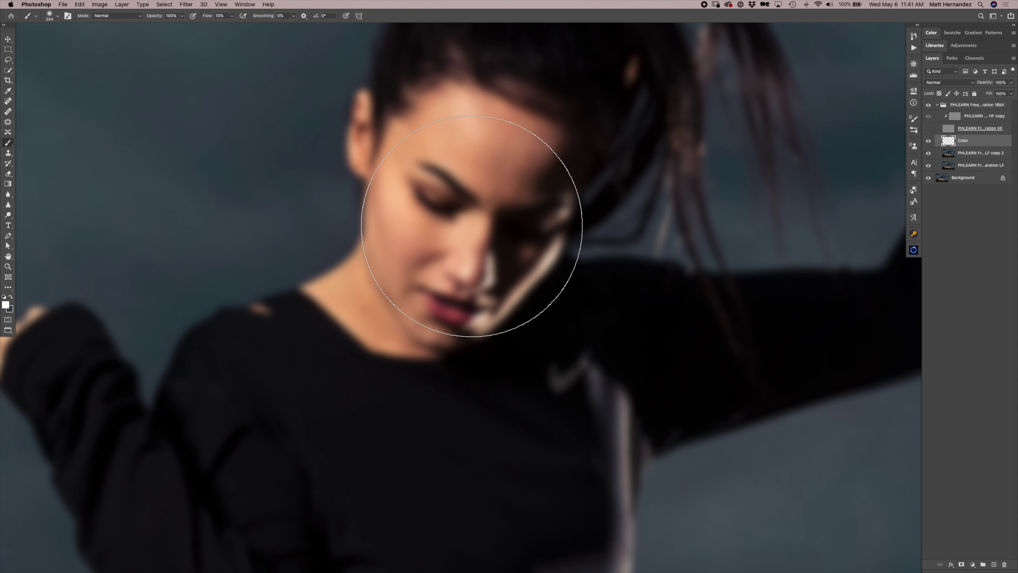
drag(489, 273, 477, 269)
drag(523, 160, 497, 160)
drag(477, 105, 484, 104)
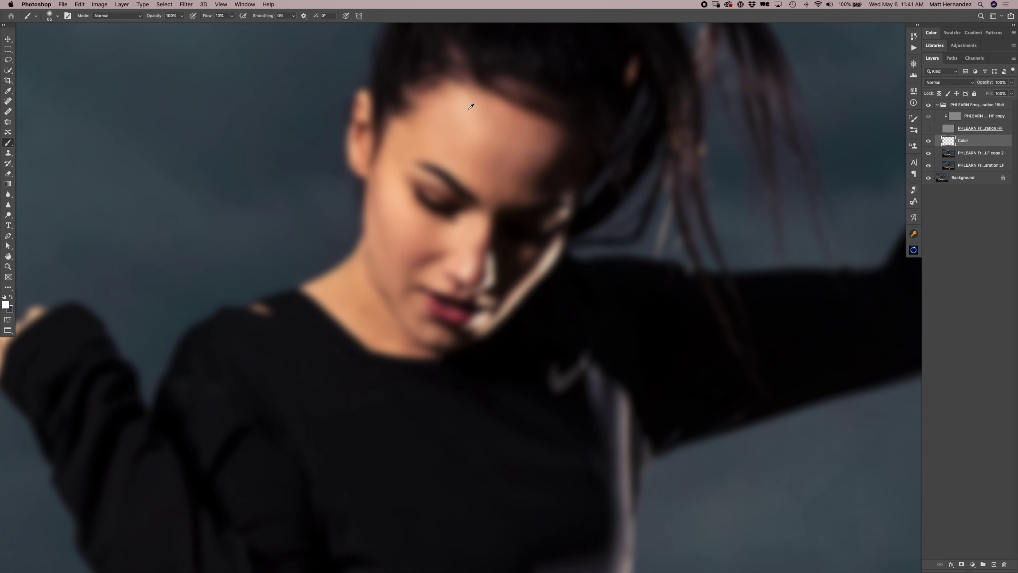
alt+click(471, 109)
alt+click(501, 129)
alt+click(466, 109)
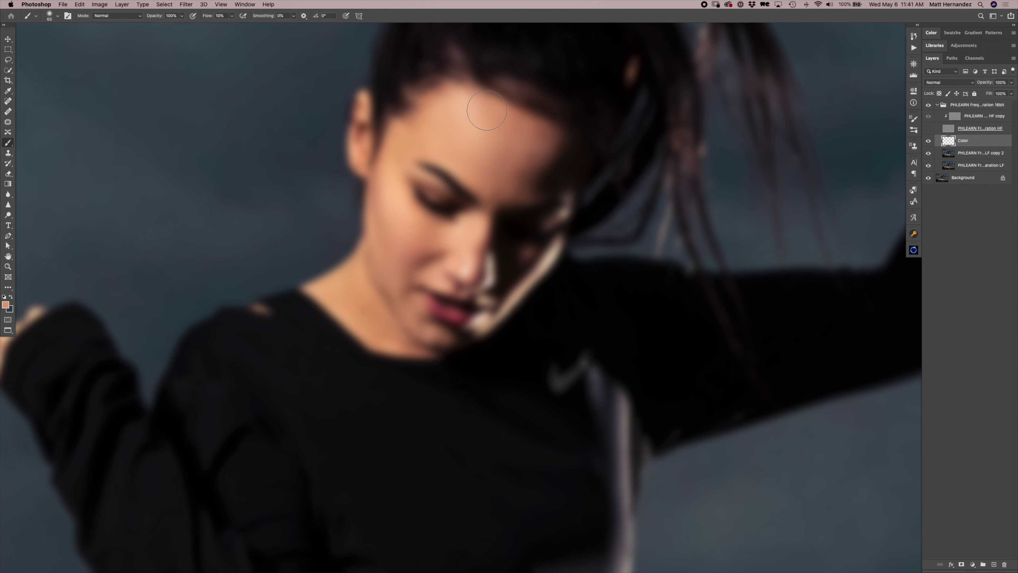
drag(489, 151, 497, 151)
alt+click(465, 109)
drag(470, 109, 472, 109)
- Sample and paint even skin tones over the cheek and around the nose with a smaller brush
drag(398, 194, 375, 194)
alt+click(391, 200)
alt+click(404, 202)
ctrl+alt+drag(466, 271, 467, 270)
alt+click(467, 271)
alt+click(485, 248)
alt+click(474, 240)
alt+click(496, 242)
ctrl+alt+drag(431, 227, 443, 227)
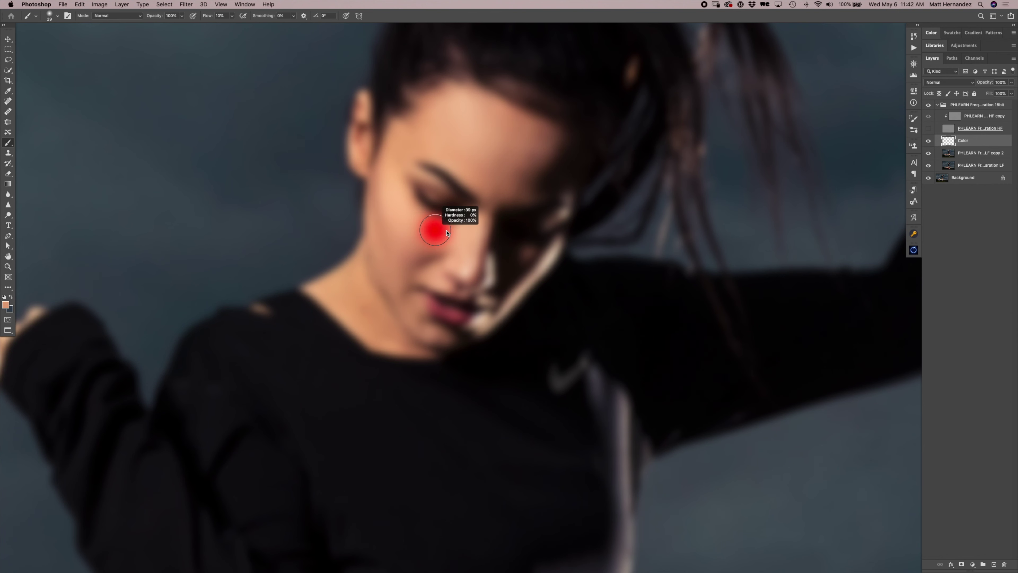
ctrl+alt+drag(462, 296, 454, 296)
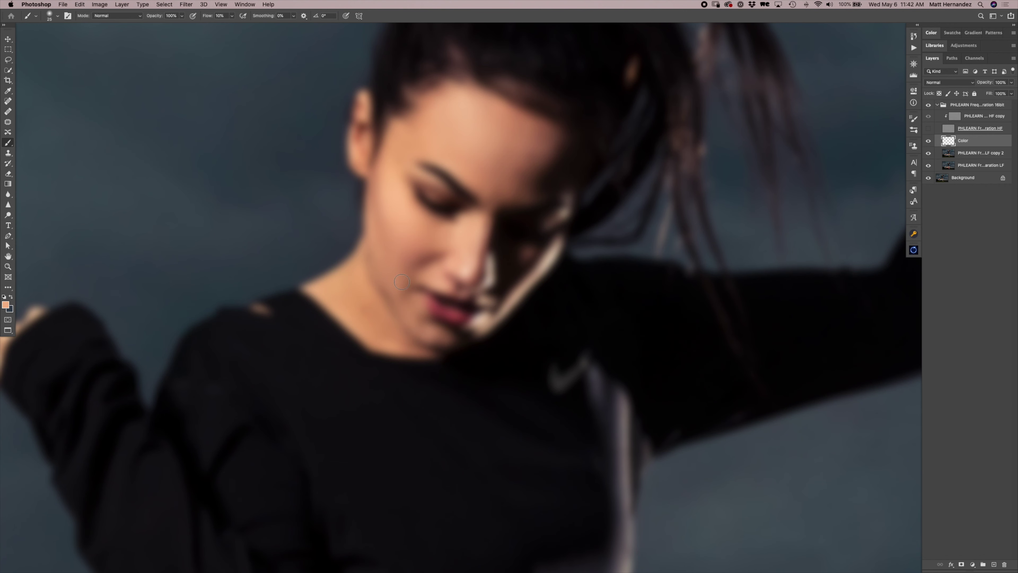
- Bring the shorts and thigh into view and select the LF copy 2 layer
scroll(454, 230, down, 10)
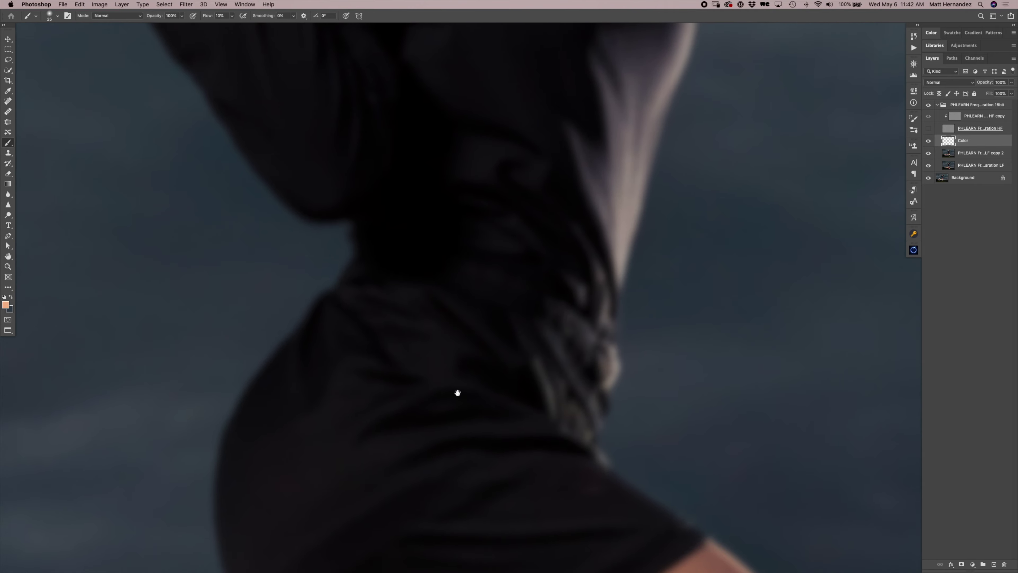
drag(458, 392, 477, 132)
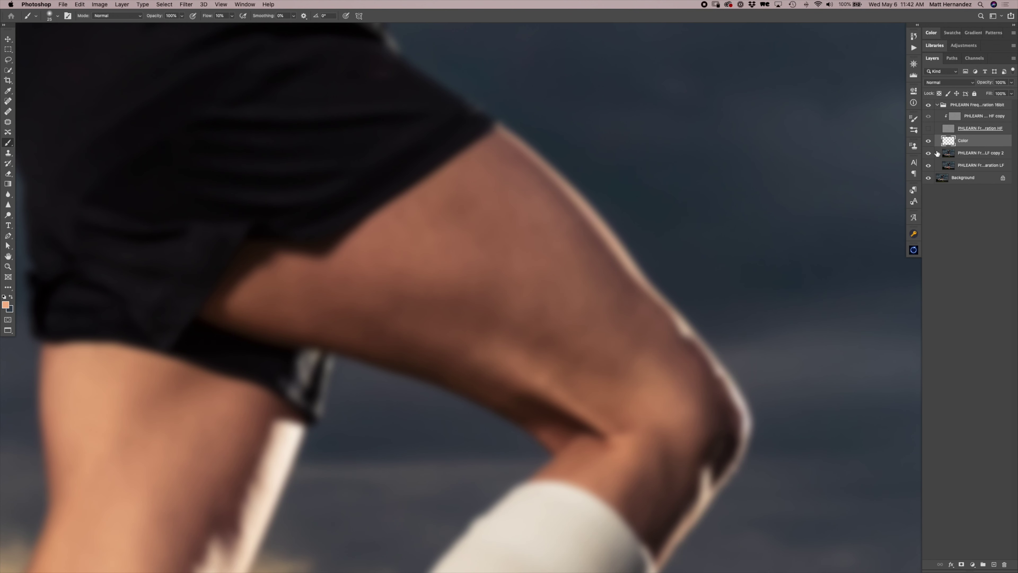
click(974, 155)
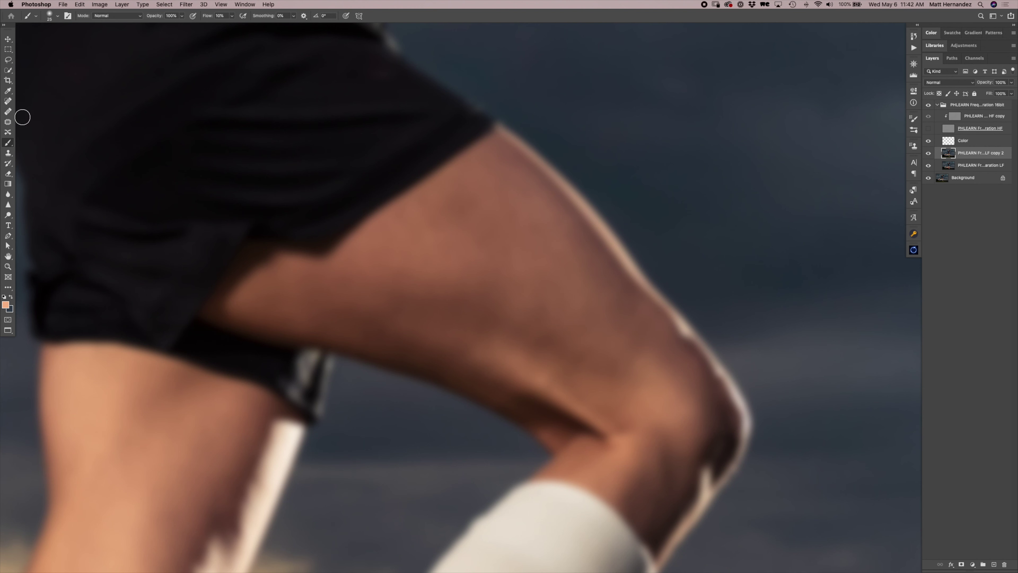
key(l)
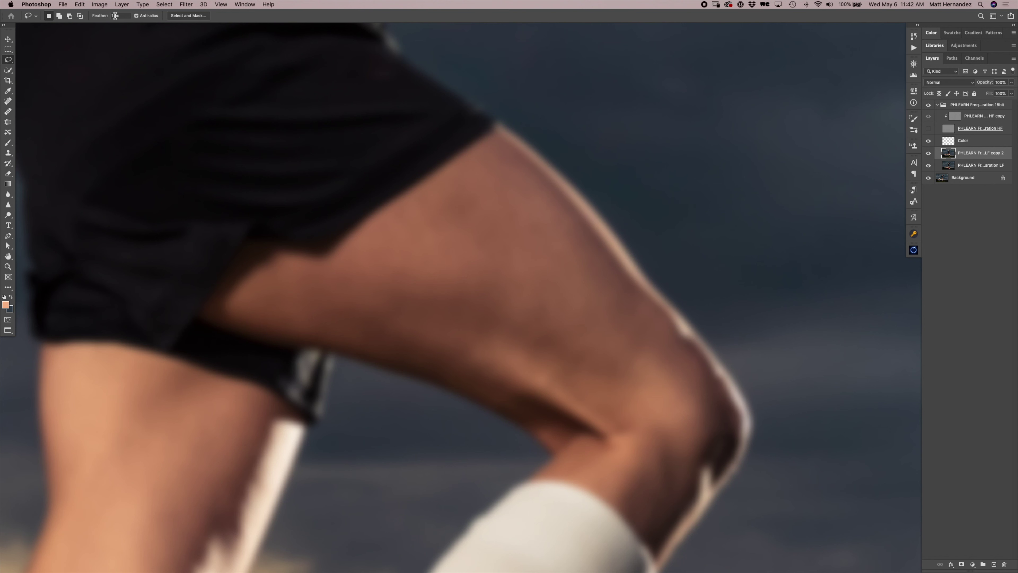
- Lasso an oval patch on the thigh and apply Gaussian Blur to it
mouse_move(552, 292)
mouse_down()
mouse_move(513, 287)
mouse_move(497, 337)
mouse_move(555, 384)
mouse_move(552, 287)
mouse_up()
click(186, 4)
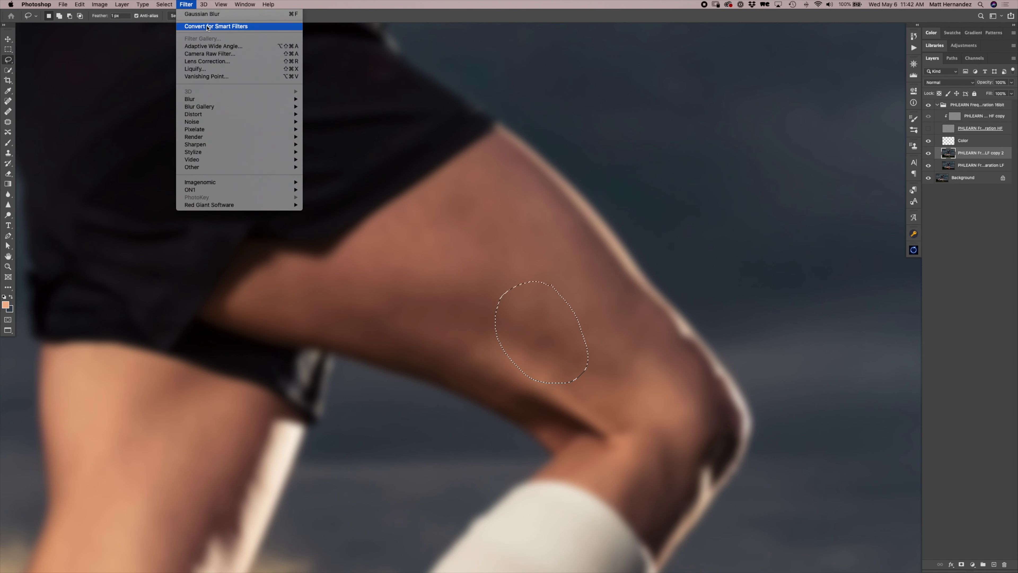
click(193, 14)
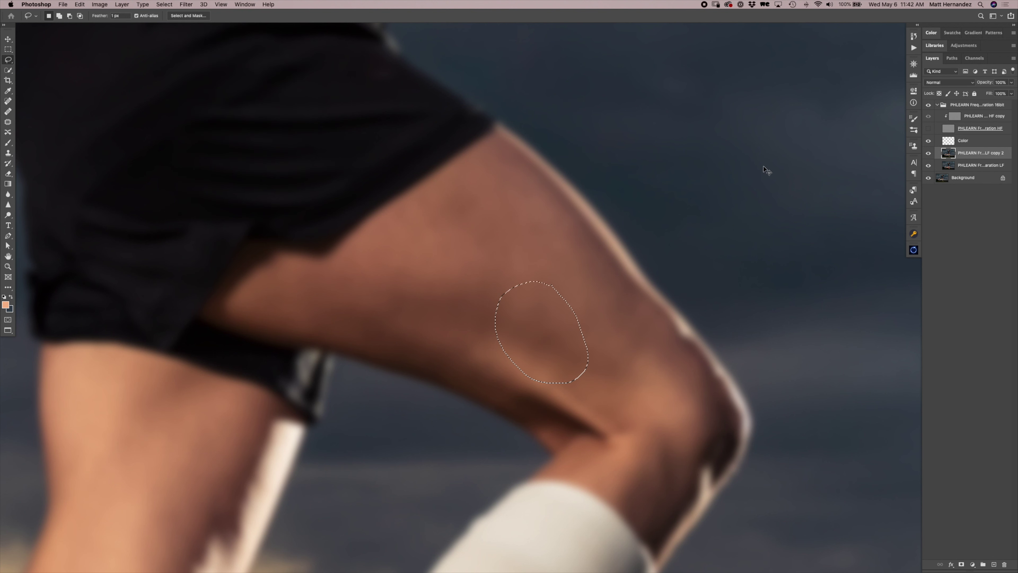
drag(533, 317, 466, 293)
click(496, 357)
- Adjust the lasso feather and blur further patches on the thigh
drag(553, 353, 552, 352)
click(116, 15)
drag(427, 275, 428, 281)
mouse_move(480, 257)
mouse_down()
mouse_move(470, 279)
mouse_move(553, 216)
mouse_move(562, 225)
mouse_up()
click(541, 213)
- Lasso and blur more uneven patches across the thigh and near the knee
drag(631, 292, 624, 292)
mouse_move(584, 246)
mouse_down()
mouse_move(591, 250)
mouse_move(582, 246)
mouse_up()
mouse_move(579, 299)
mouse_down()
mouse_move(575, 325)
mouse_move(502, 279)
mouse_move(532, 254)
mouse_move(519, 253)
mouse_up()
drag(570, 321, 602, 329)
mouse_move(537, 297)
mouse_down()
mouse_move(580, 387)
mouse_move(539, 298)
mouse_up()
drag(402, 244, 401, 250)
mouse_move(392, 297)
mouse_down()
mouse_move(386, 284)
mouse_move(392, 296)
mouse_up()
drag(413, 209, 403, 200)
mouse_move(525, 172)
mouse_down()
mouse_move(545, 223)
mouse_move(523, 173)
mouse_move(501, 159)
mouse_up()
mouse_move(437, 265)
mouse_down()
mouse_move(436, 278)
mouse_move(434, 265)
mouse_up()
drag(291, 282, 288, 282)
- Scroll down and blur several patches lower on the leg
scroll(397, 267, down, 5)
scroll(397, 267, left, 6)
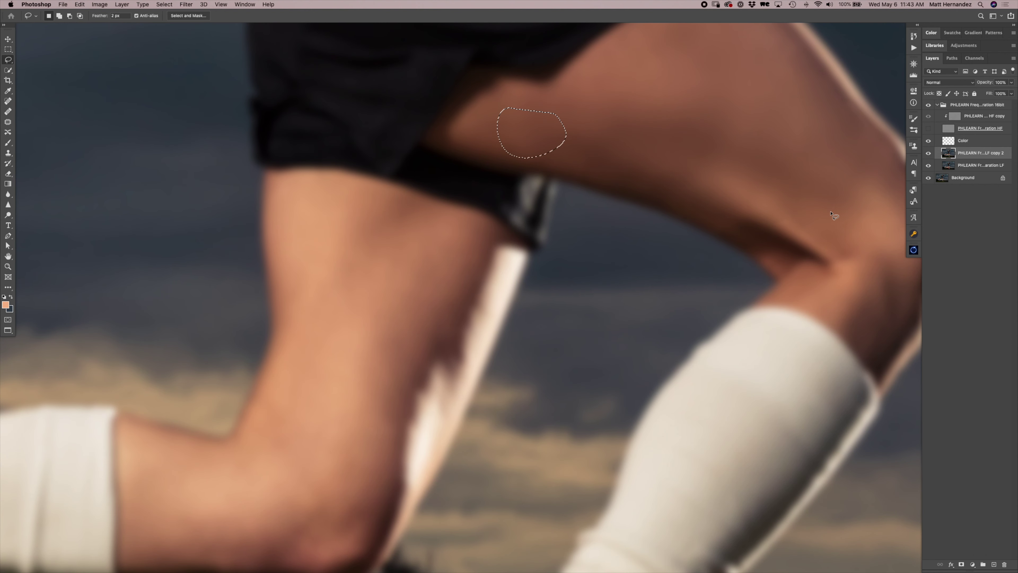
drag(320, 259, 332, 281)
mouse_move(447, 272)
mouse_down()
mouse_move(453, 337)
mouse_move(425, 261)
mouse_up()
drag(434, 304, 432, 421)
key(super+d)
- Blur small patches on the knees and back leg, reapplying the last blur with Ctrl+F
mouse_move(375, 329)
mouse_down()
mouse_move(375, 273)
mouse_move(363, 339)
mouse_up()
click(331, 396)
drag(276, 456, 357, 321)
mouse_move(348, 363)
mouse_down()
mouse_move(318, 420)
mouse_move(339, 371)
mouse_up()
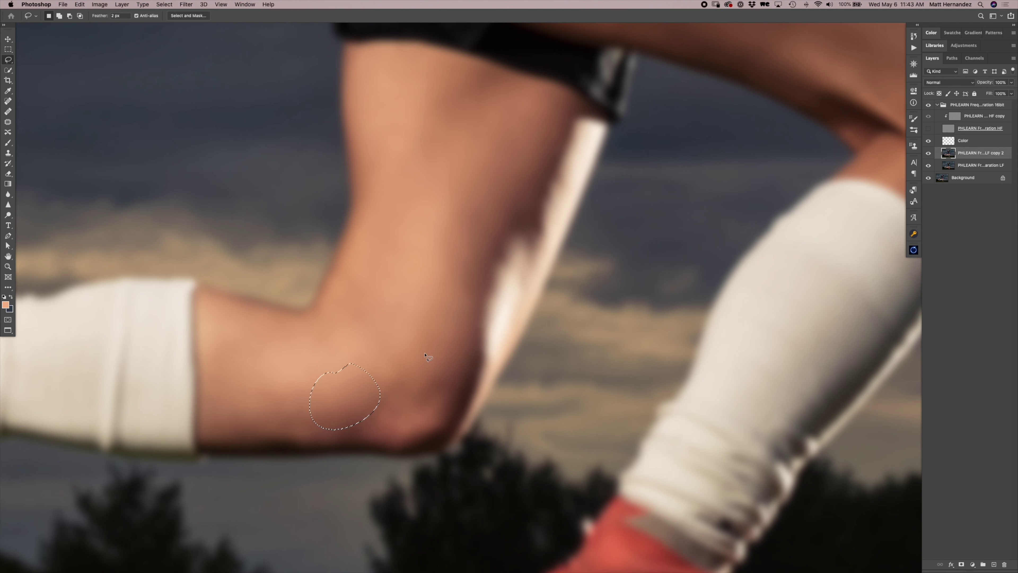
mouse_move(262, 362)
mouse_down()
mouse_move(244, 423)
mouse_move(263, 363)
mouse_up()
mouse_move(378, 365)
mouse_down()
mouse_move(417, 337)
mouse_move(357, 418)
mouse_move(377, 365)
mouse_up()
drag(302, 398, 299, 395)
drag(487, 80, 485, 81)
key(ctrl+super+f)
- Blur remaining patches on the upper thigh, deselect and zoom out to the legs and ball
key(super+0)
scroll(734, 184, up, 5)
mouse_move(453, 203)
mouse_down()
mouse_move(415, 218)
mouse_move(445, 204)
mouse_up()
mouse_move(328, 216)
mouse_down()
mouse_move(353, 188)
mouse_move(466, 125)
mouse_move(523, 112)
mouse_up()
key(super+d)
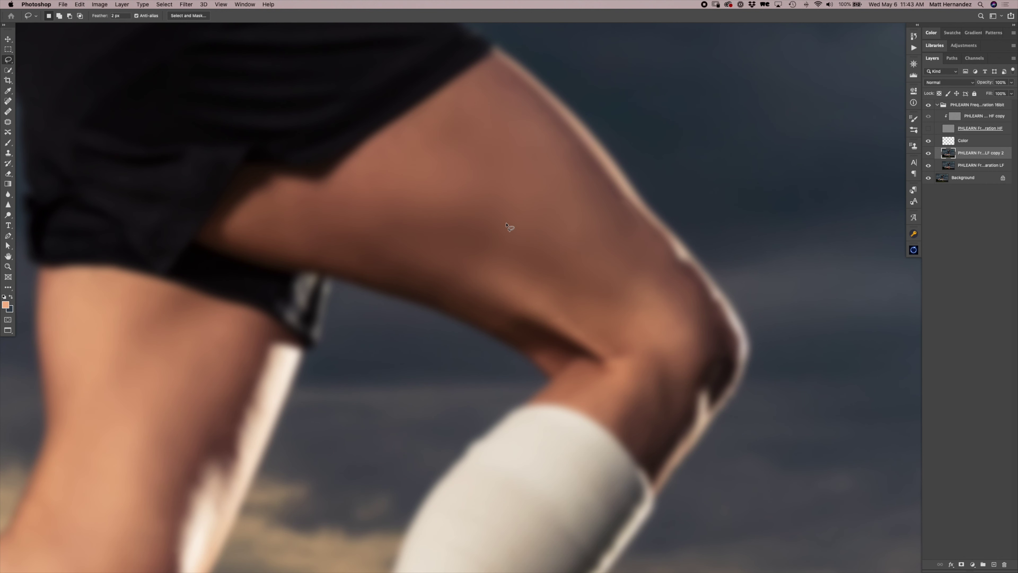
key(z)
alt+click(678, 163)
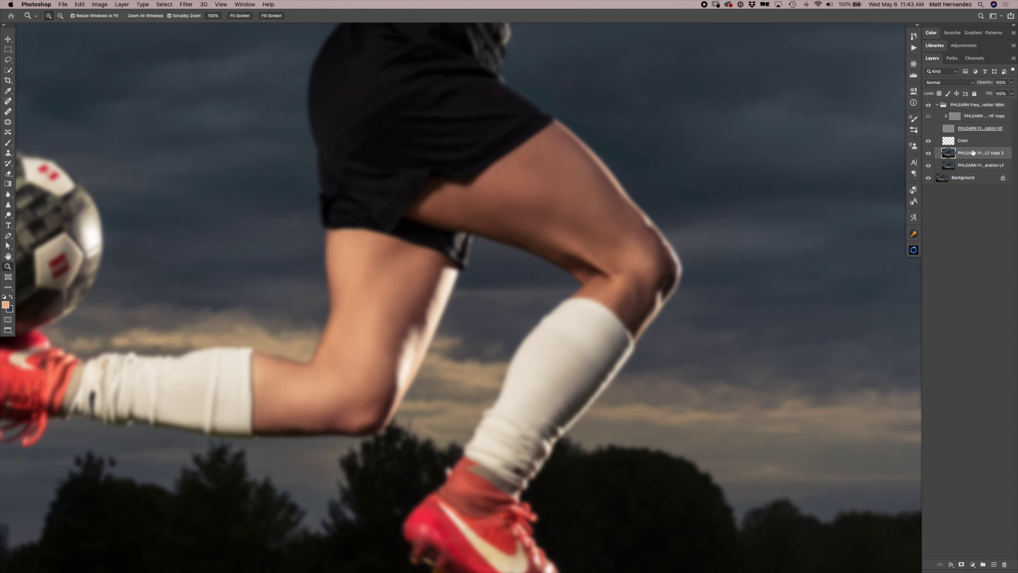
- Turn the HF layer back on and toggle LF copy 2 to compare the smoothed legs
click(929, 155)
click(929, 154)
click(929, 129)
click(929, 154)
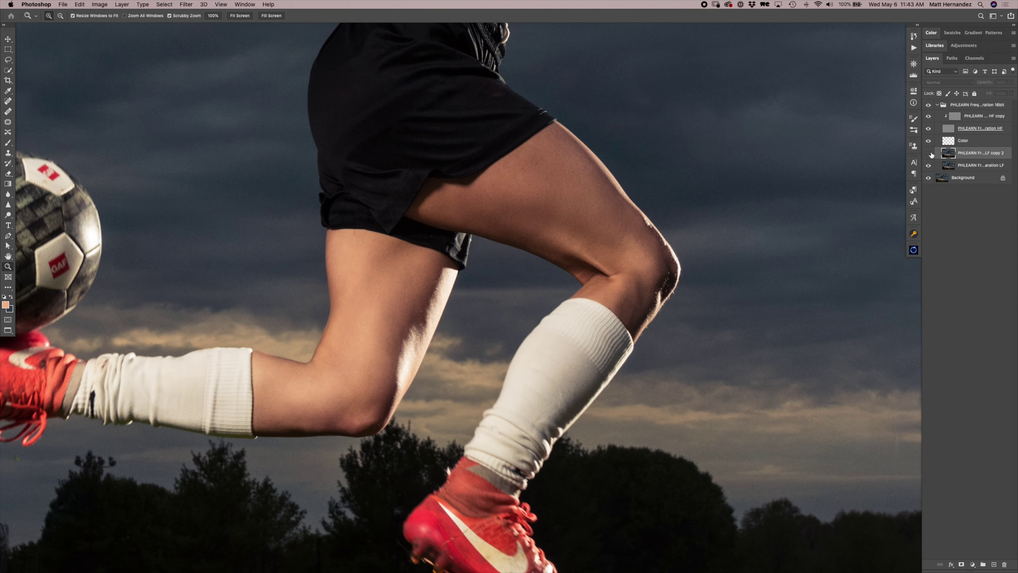
click(929, 154)
- Zoom into the face and forehead and select the HF copy layer
drag(728, 206, 560, 230)
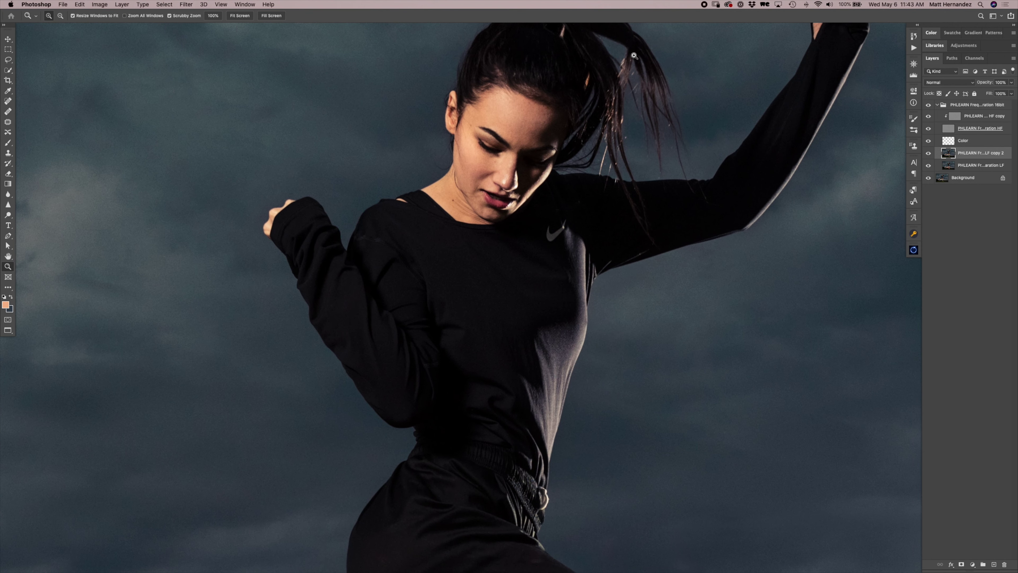
drag(474, 134, 490, 132)
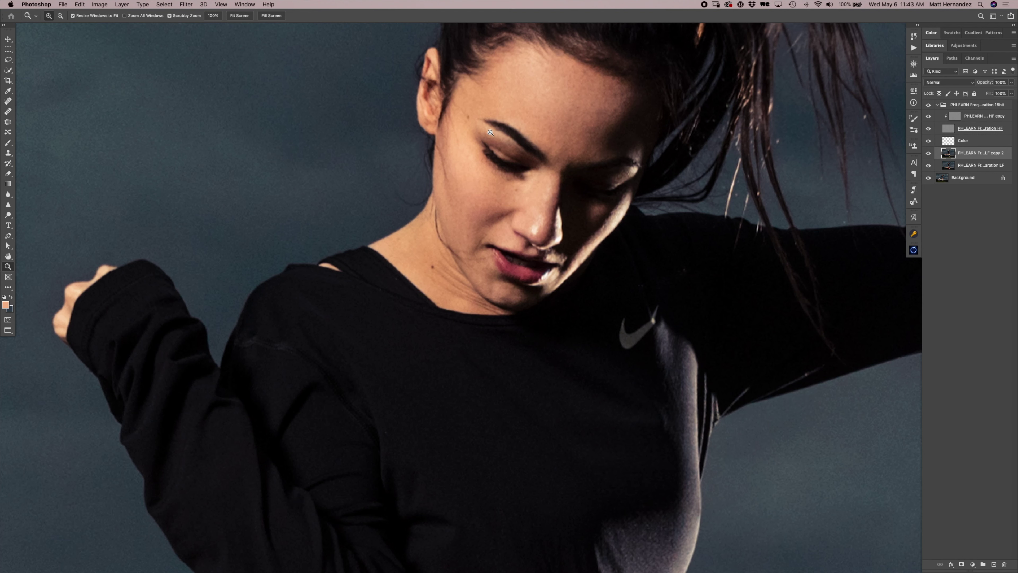
click(967, 117)
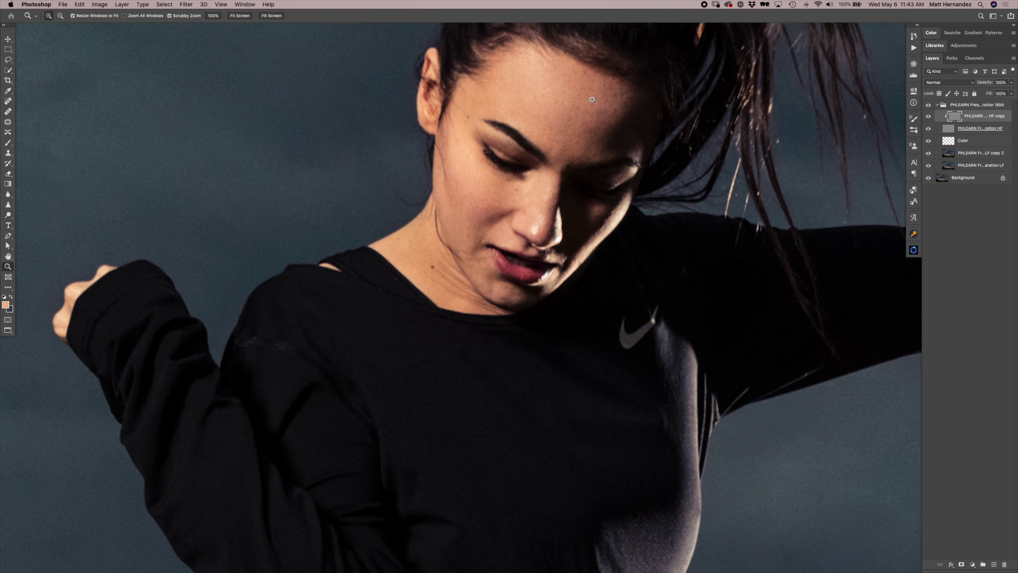
drag(566, 99, 648, 111)
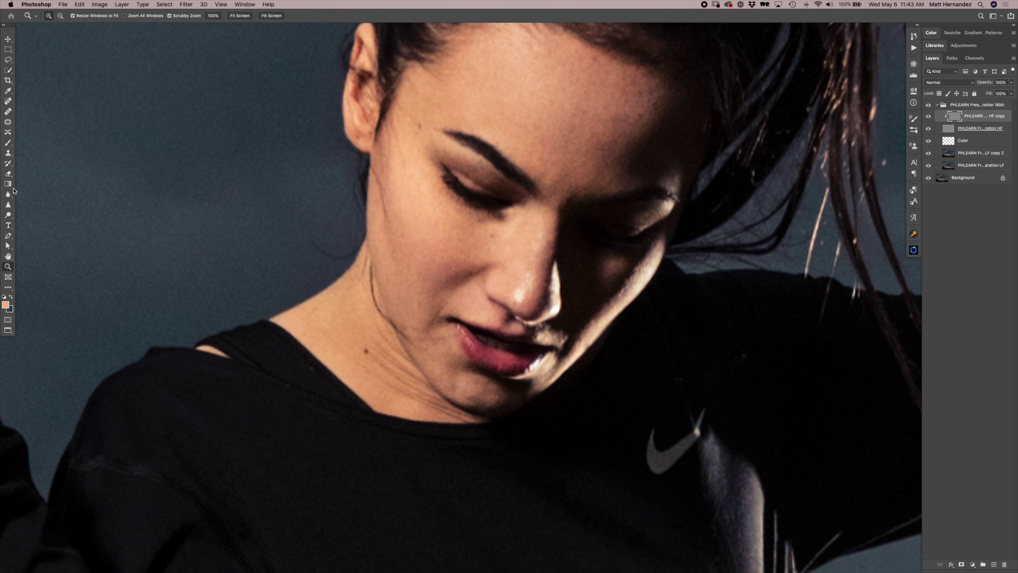
click(9, 154)
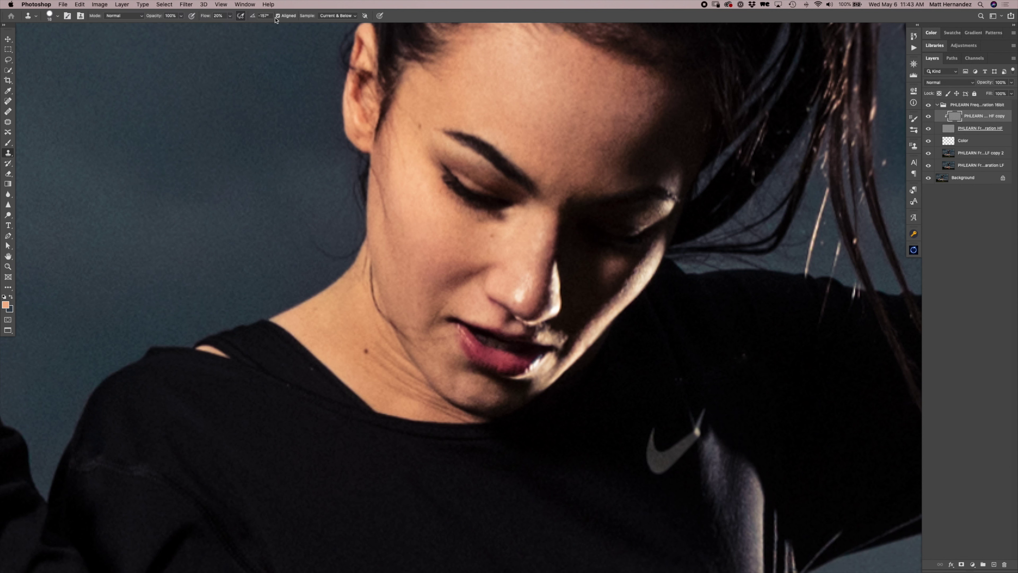
- Set Clone Stamp to sample Current Layer at brush size 10 and pick forehead sources
click(318, 16)
click(336, 10)
drag(638, 141, 641, 121)
alt+click(633, 106)
click(629, 112)
key(super+z)
alt+click(595, 107)
click(568, 129)
alt+click(546, 107)
- Clone over skin texture down the cheek, around the lip corner and on the chin
alt+click(421, 288)
drag(403, 147, 404, 175)
mouse_move(419, 317)
mouse_down()
mouse_move(409, 330)
mouse_move(418, 341)
mouse_move(453, 337)
mouse_move(435, 344)
mouse_up()
alt+click(427, 245)
drag(420, 327, 433, 305)
drag(459, 381, 452, 391)
click(504, 246)
key(e)
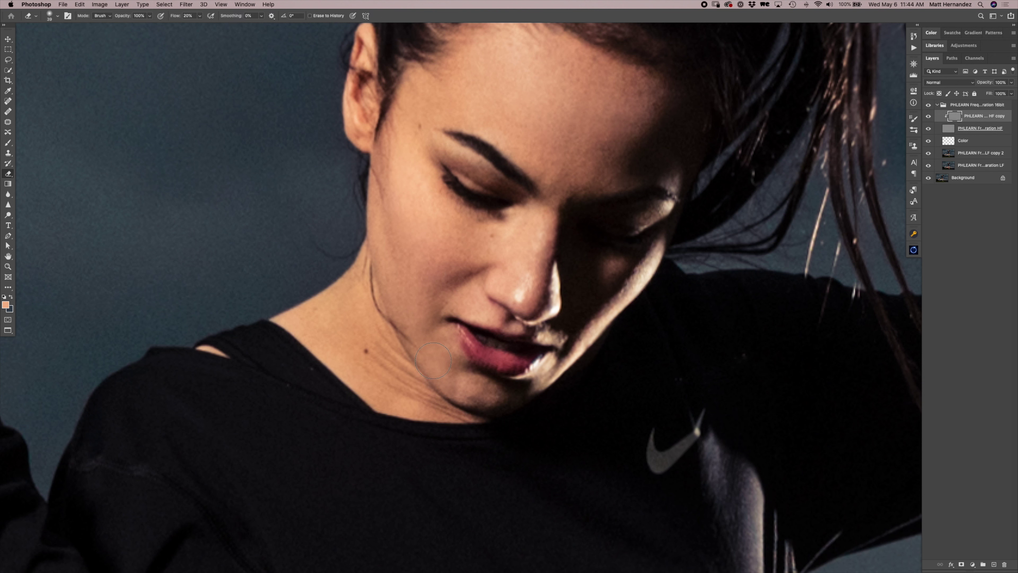
key(z)
alt+click(514, 213)
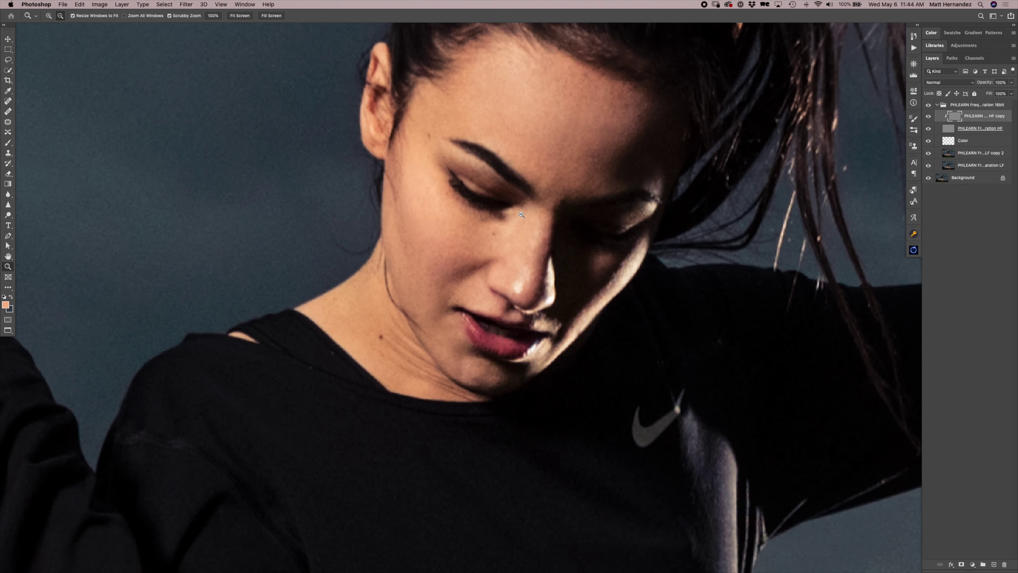
- Hide the HF copy layer and clone out creases on the shirt near the shoulder
click(929, 116)
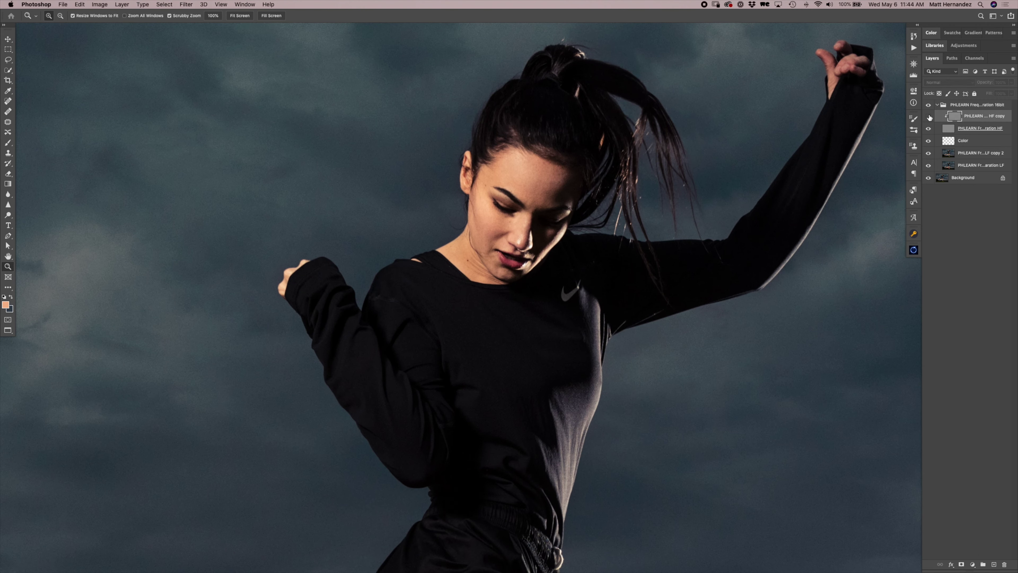
drag(595, 360, 611, 354)
key(s)
alt+click(573, 349)
drag(572, 287, 577, 317)
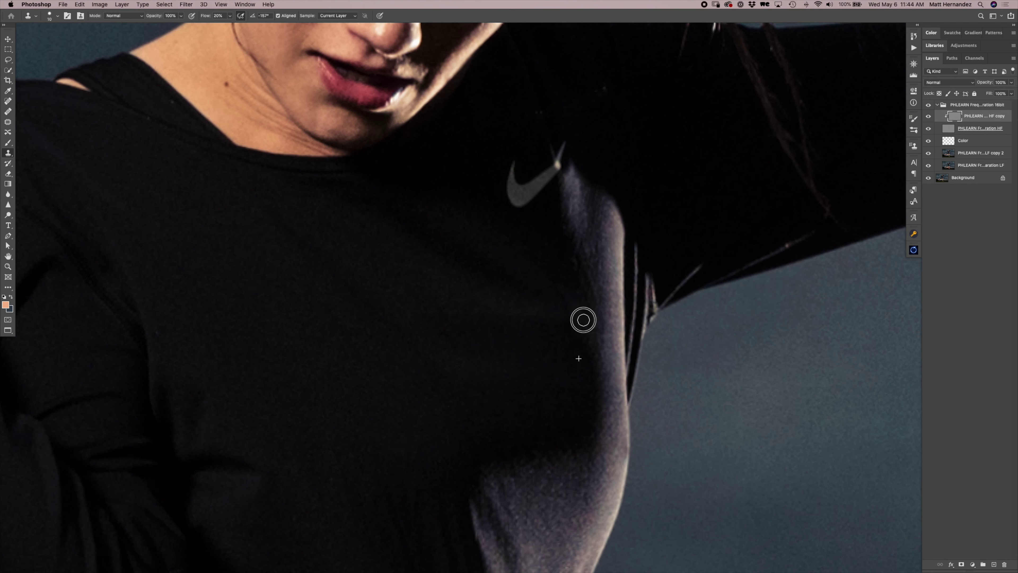
alt+click(586, 75)
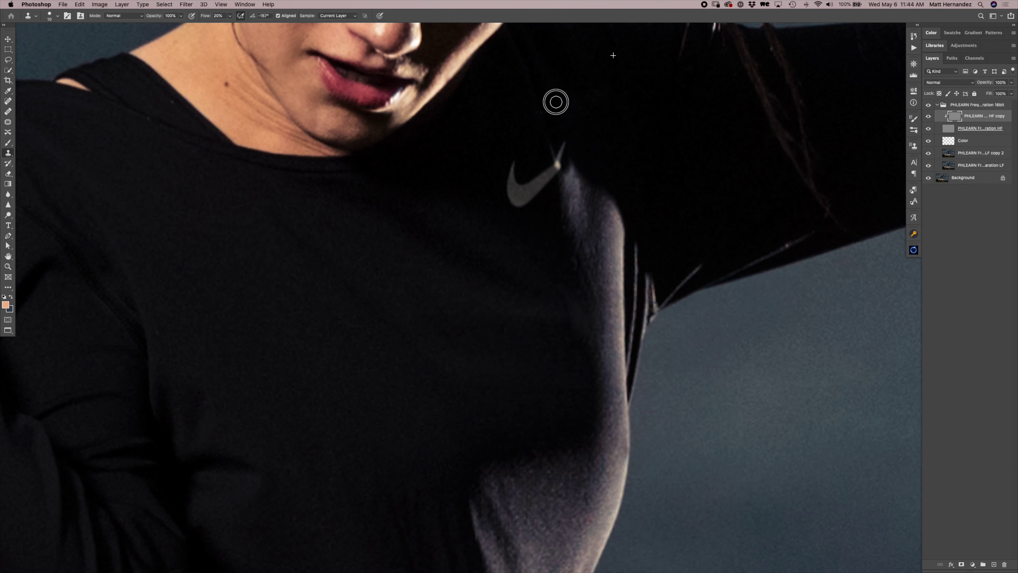
- Zoom out to the whole photo, toggle the frequency separation group, and show the saved actions
key(z)
mouse_move(517, 231)
mouse_down()
mouse_move(505, 231)
mouse_move(508, 421)
mouse_up()
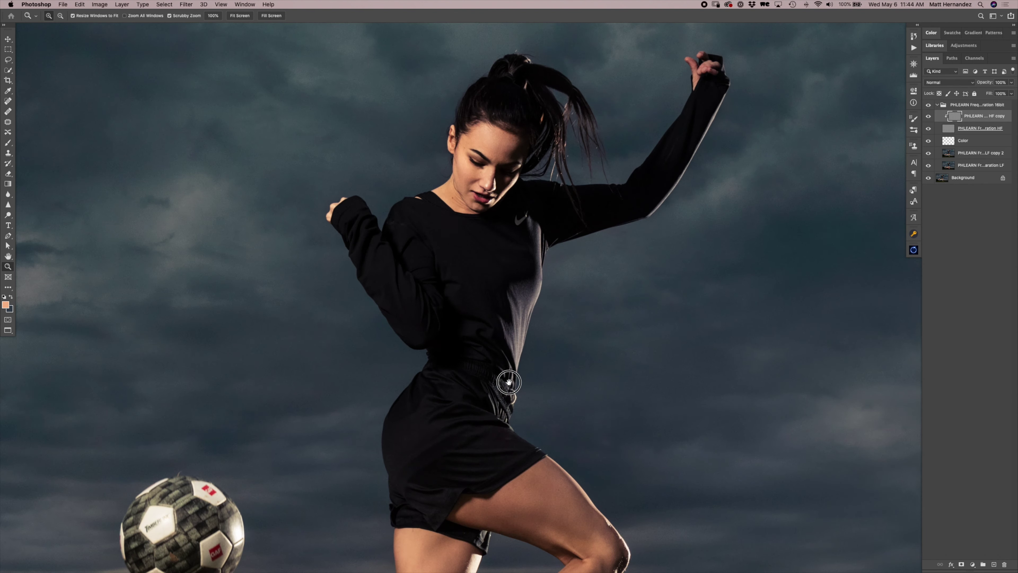
scroll(507, 421, down, 5)
alt+click(466, 358)
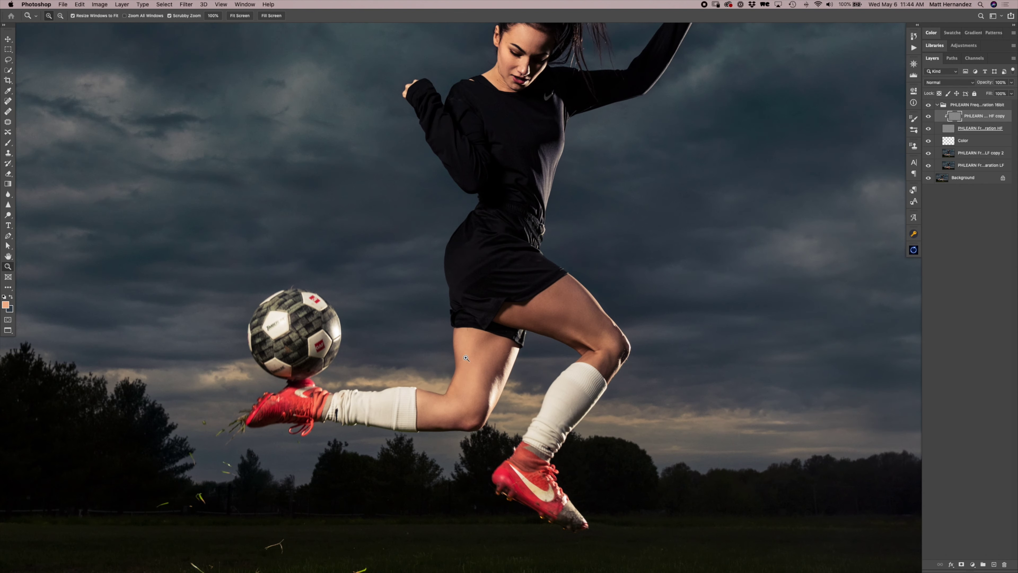
alt+click(461, 387)
click(929, 105)
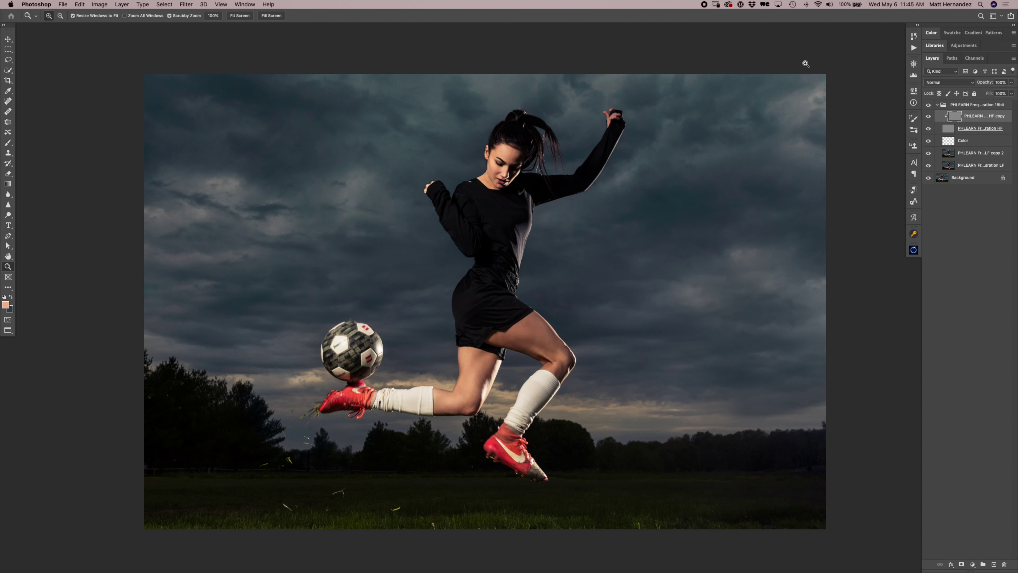
click(914, 47)
- Collapse the Frequency Separation 16bit steps and run the Dodge & Burn Layer action
click(839, 91)
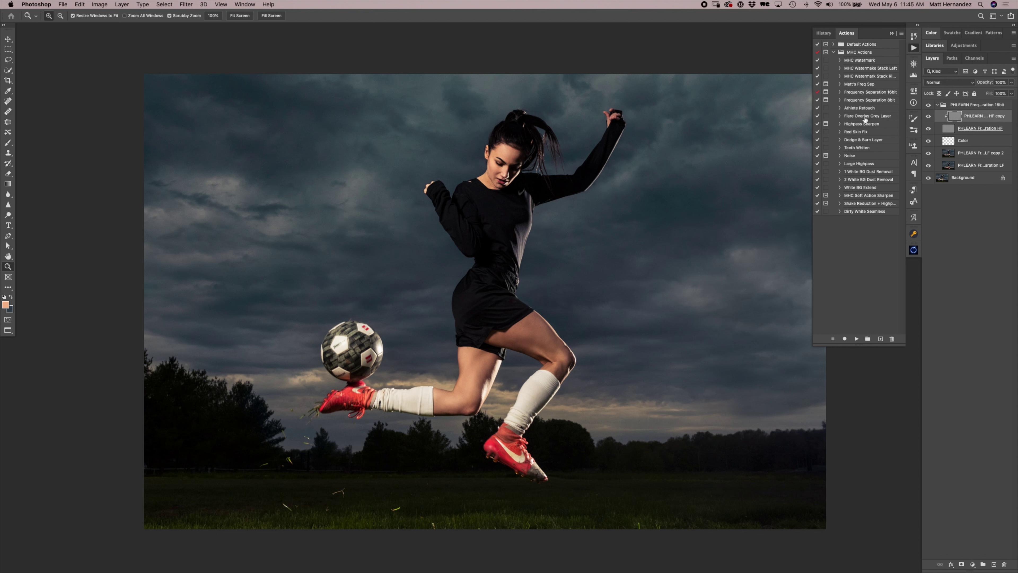
click(863, 139)
click(856, 339)
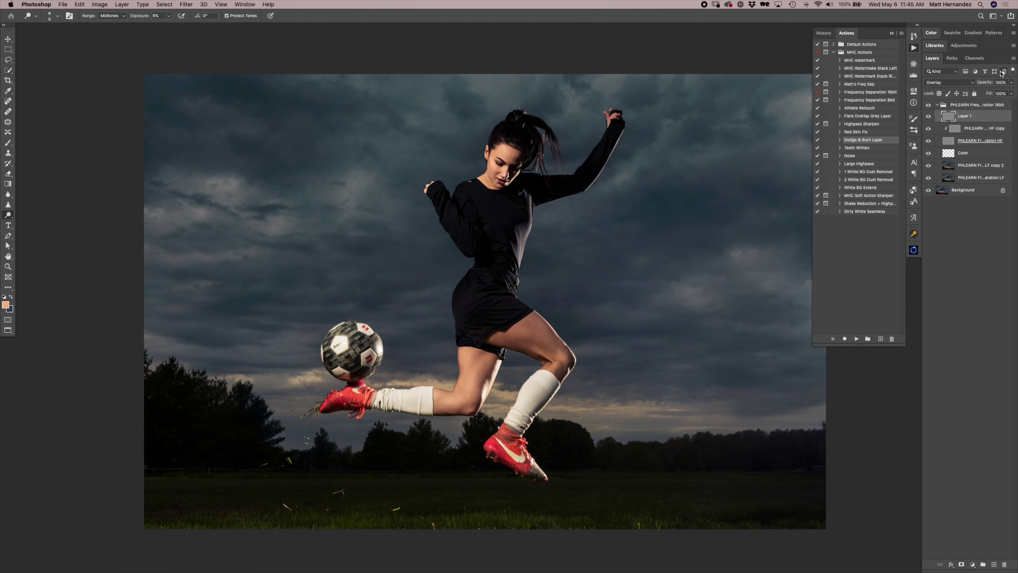
- Create Layer 2 in Overlay mode filled with neutral 50% gray, then view it alone
key(super+shift+n)
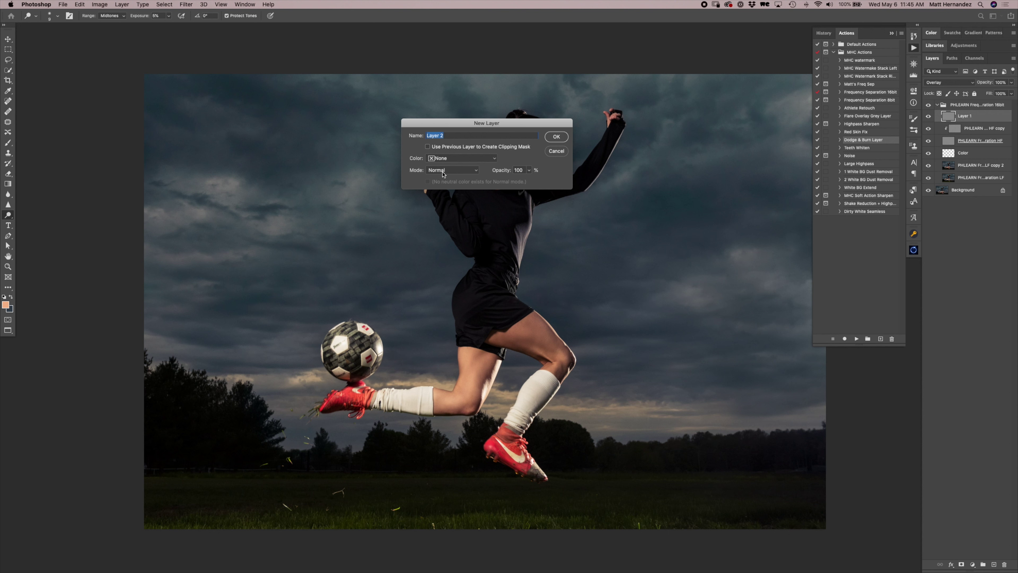
click(447, 159)
click(450, 157)
click(453, 170)
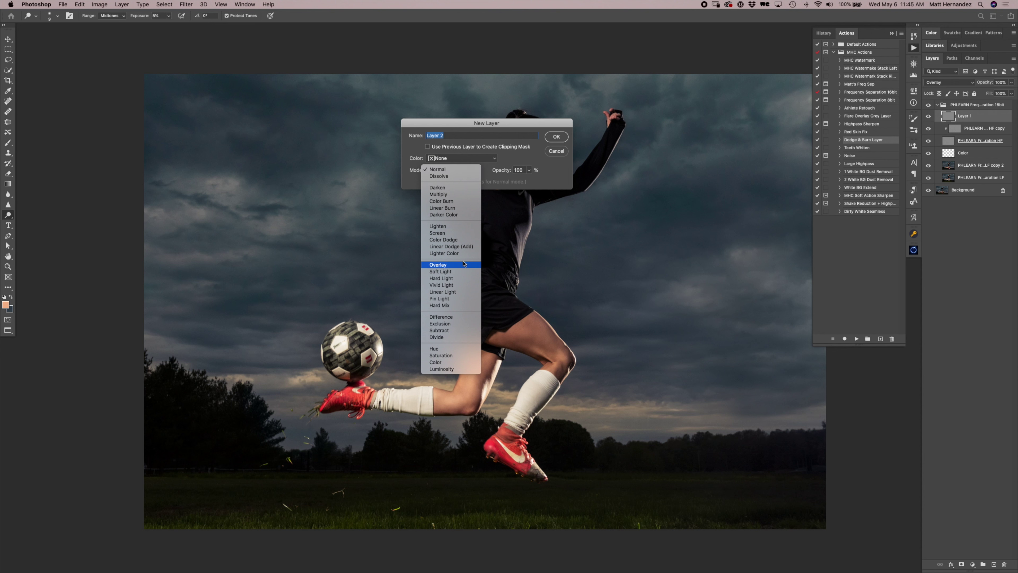
click(521, 174)
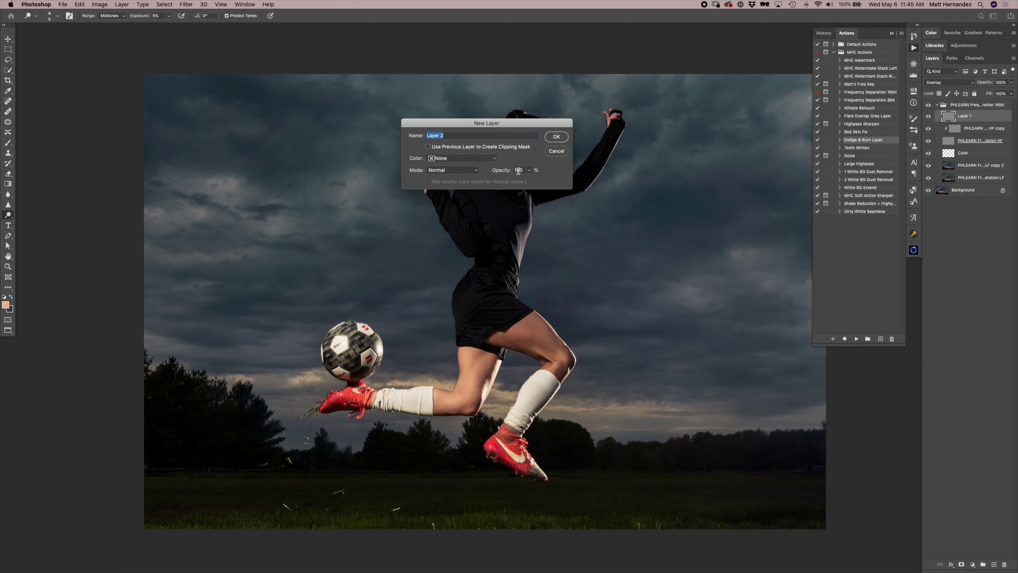
click(473, 158)
click(455, 159)
click(473, 171)
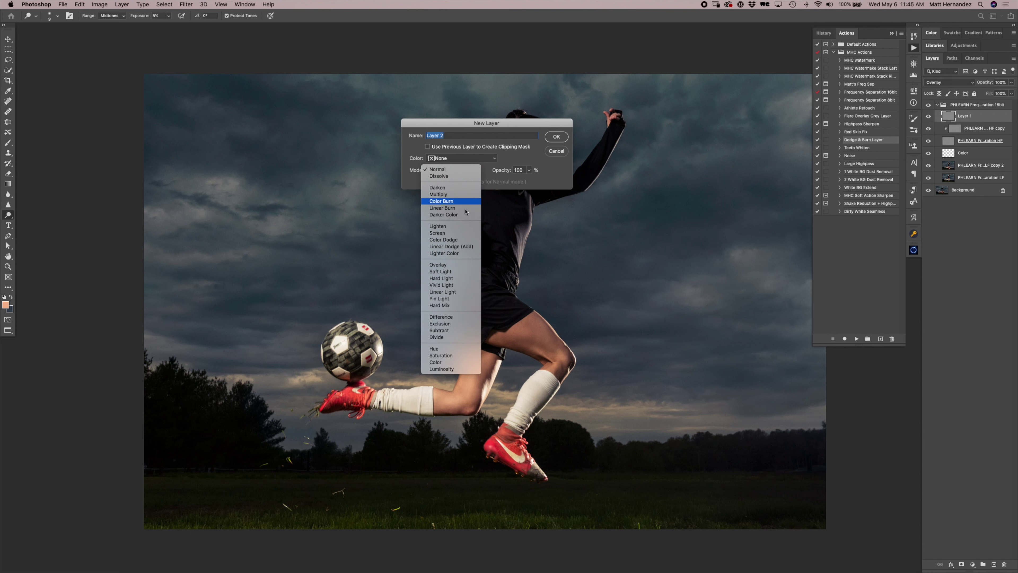
click(447, 265)
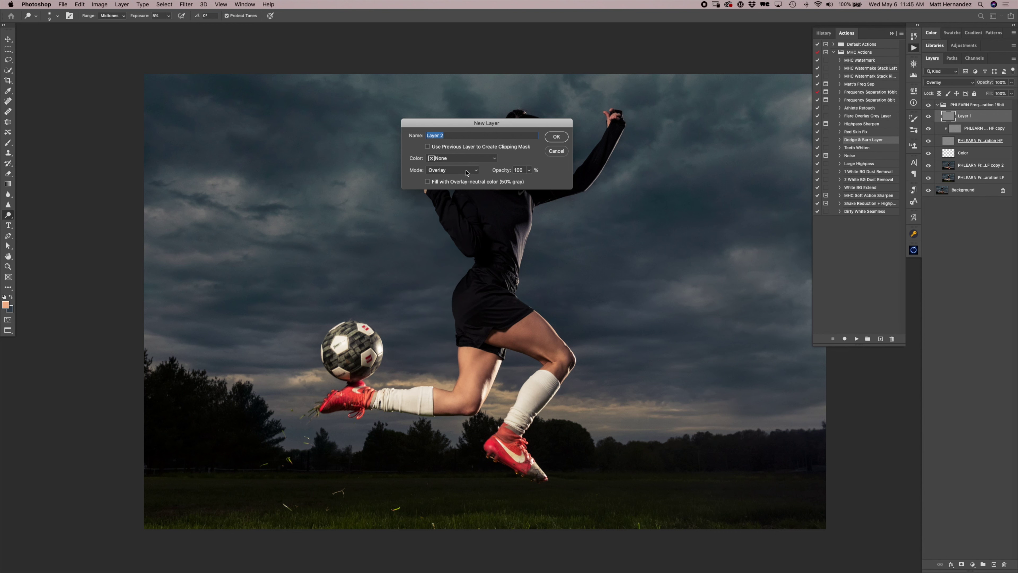
click(429, 182)
click(556, 138)
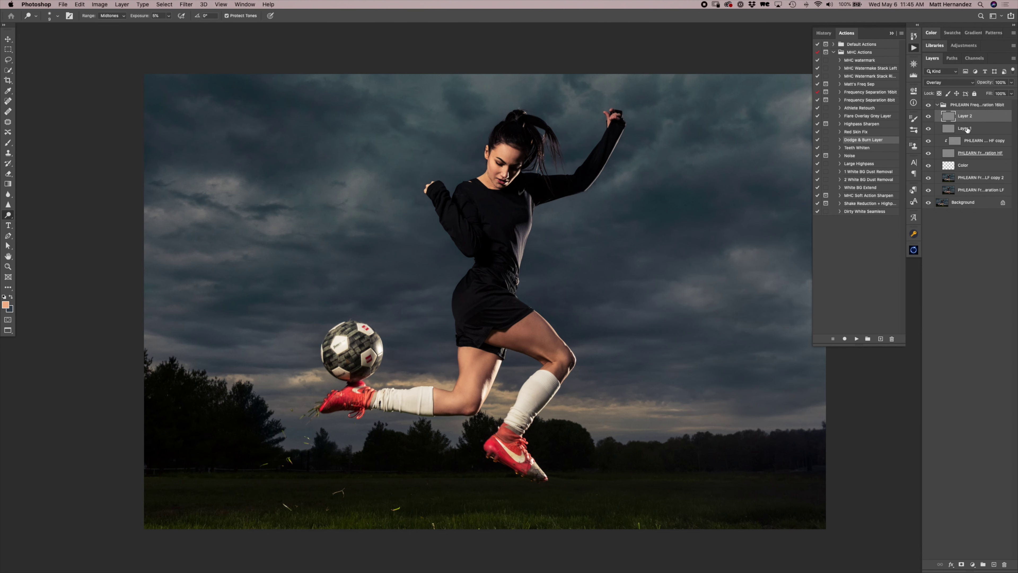
alt+click(928, 117)
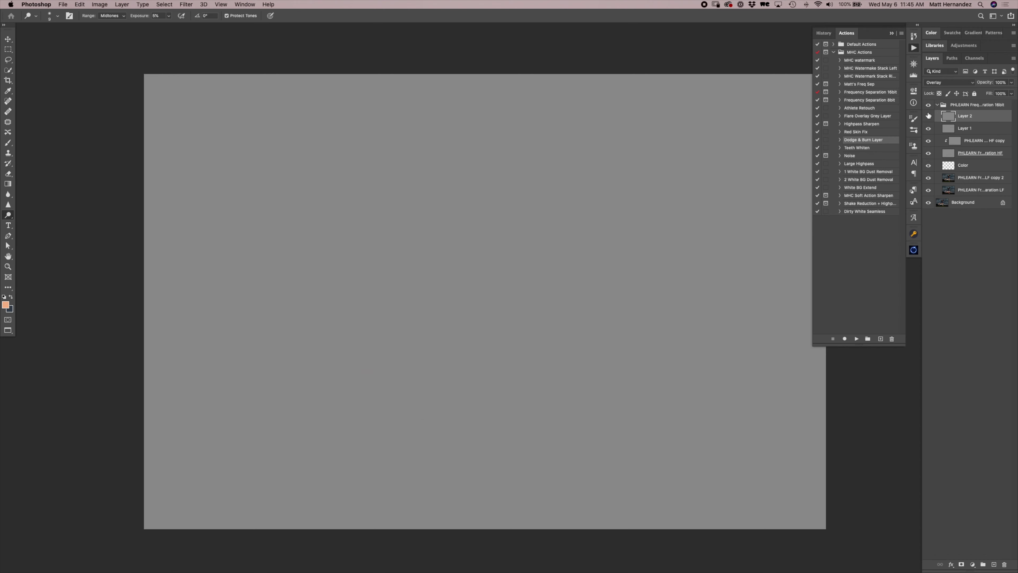
- Delete the extra Layer 1 and make Layer 2 the active layer
alt+click(928, 117)
click(970, 129)
key(Delete)
click(988, 116)
- Dodge the highlights along the player's thigh on Layer 2 with a large brush
key(z)
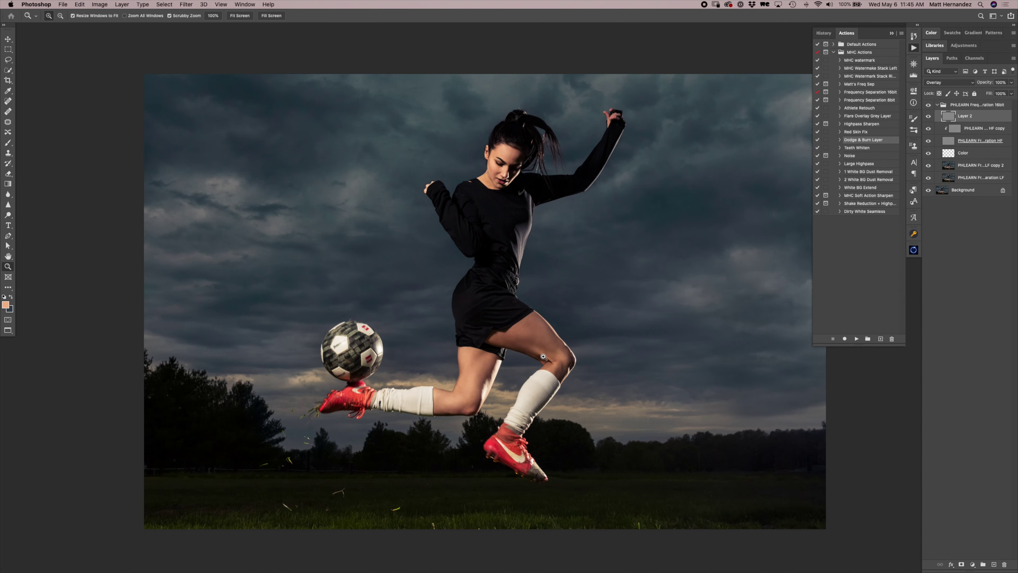
click(517, 341)
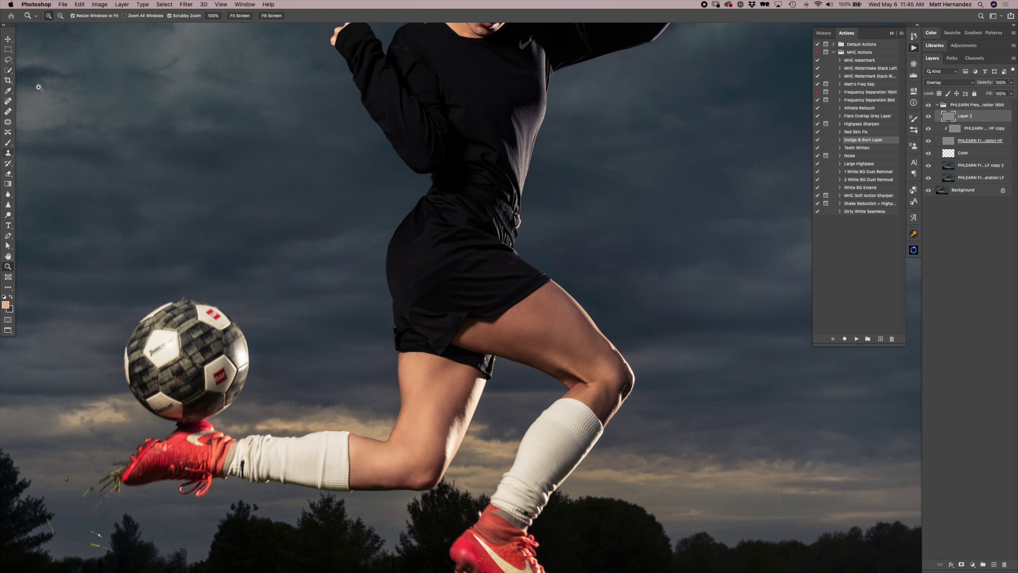
key(o)
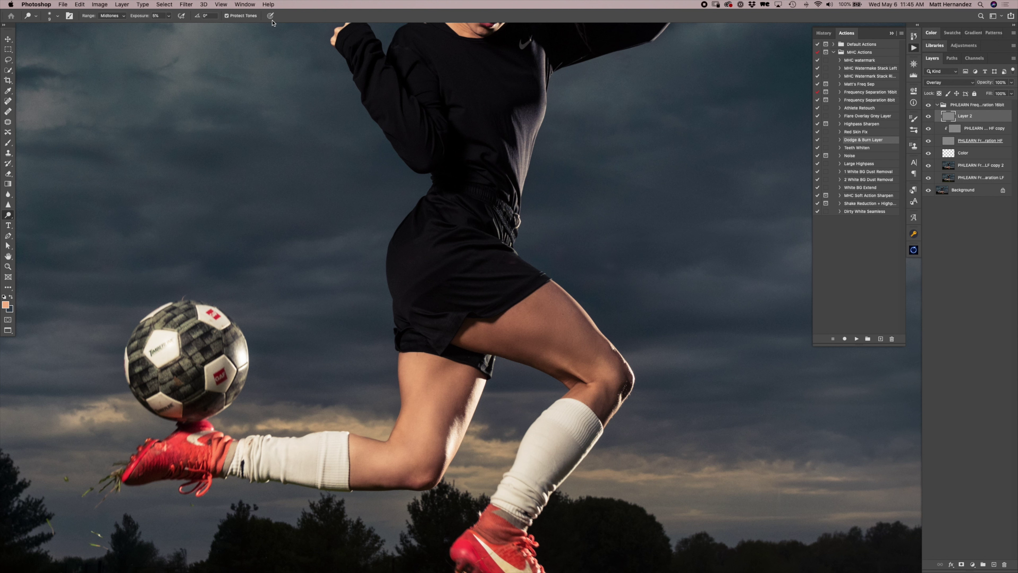
key(bracketright)
key(bracketright)
key(bracketright)
key(bracketright)
key(bracketright)
key(bracketright)
drag(565, 320, 577, 320)
mouse_move(565, 316)
mouse_down()
mouse_move(602, 341)
mouse_move(594, 331)
mouse_up()
drag(420, 420, 444, 385)
key(super+z)
key(super+z)
key(super+z)
drag(463, 376, 467, 373)
drag(408, 429, 407, 437)
drag(349, 459, 344, 483)
mouse_move(434, 382)
mouse_down()
mouse_move(433, 360)
mouse_move(408, 356)
mouse_up()
mouse_move(536, 279)
mouse_down()
mouse_move(557, 317)
mouse_move(518, 310)
mouse_move(563, 317)
mouse_move(545, 292)
mouse_move(573, 309)
mouse_up()
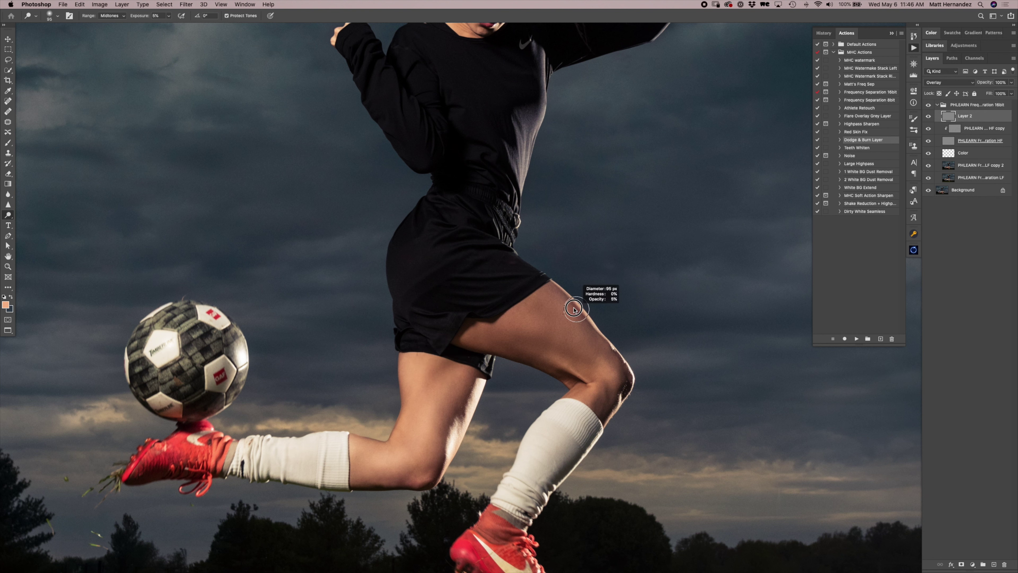
- Dodge highlights on the player's face, cheek and nose with a small brush
scroll(575, 266, up, 10)
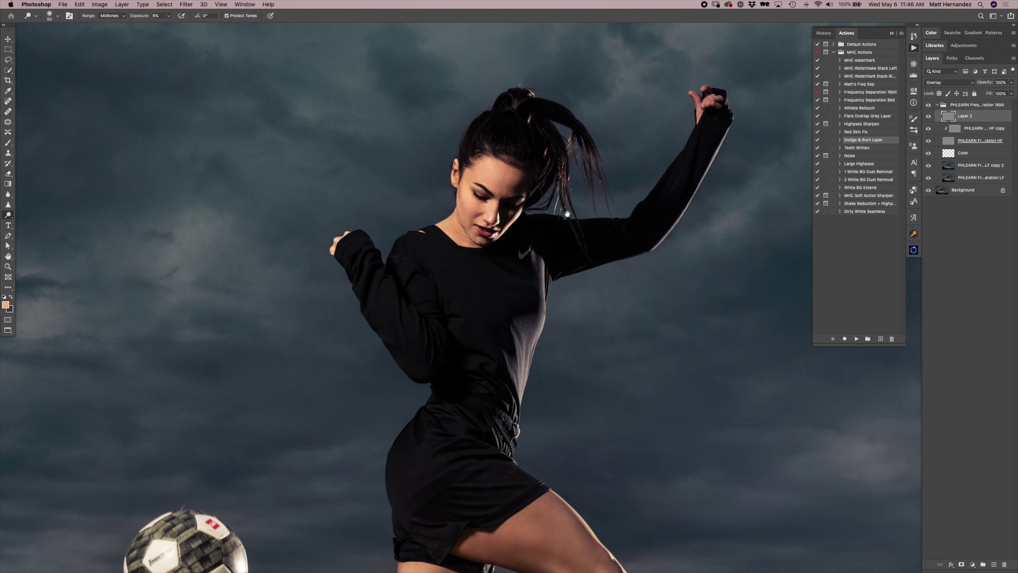
mouse_move(489, 177)
mouse_down()
mouse_move(501, 176)
mouse_move(469, 177)
mouse_up()
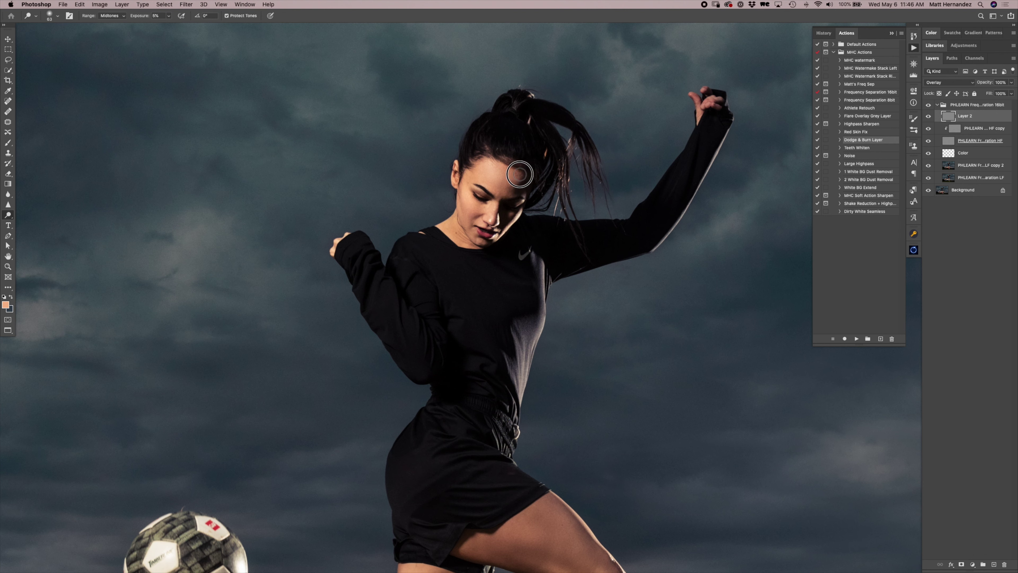
drag(469, 200, 456, 200)
scroll(496, 208, up, 5)
drag(481, 248, 506, 240)
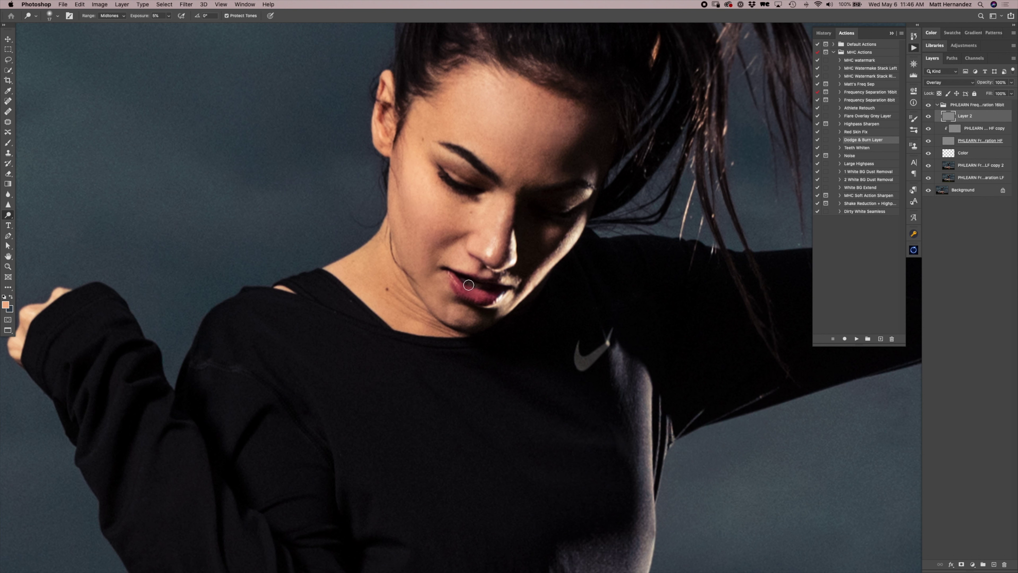
drag(461, 288, 448, 281)
drag(417, 217, 427, 217)
- Clone clean skin texture over the shine on the nose tip on the HF copy layer
alt+click(929, 140)
alt+click(928, 141)
click(959, 127)
key(z)
click(489, 181)
key(s)
key(bracketleft)
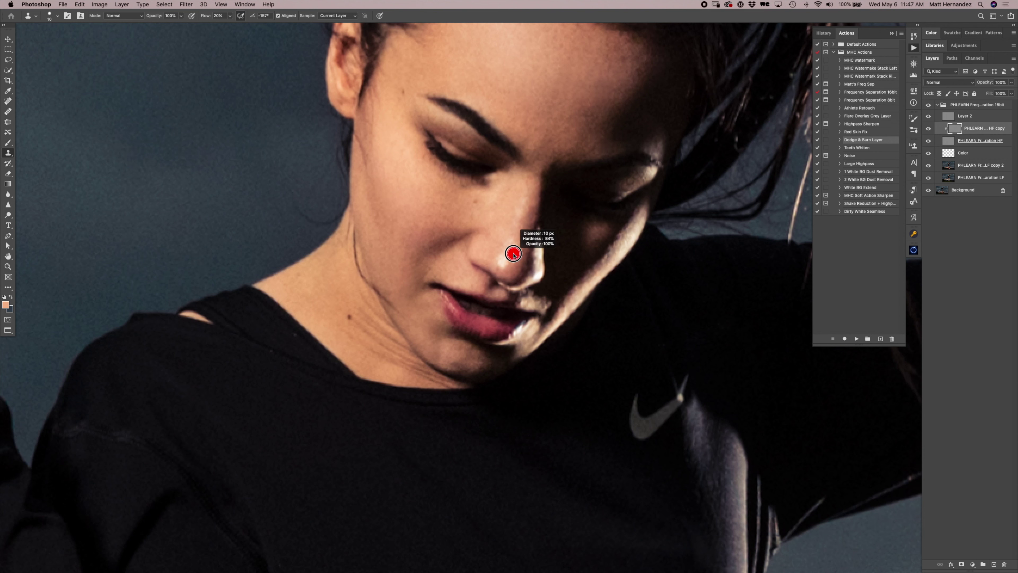
alt+click(496, 254)
mouse_move(496, 259)
mouse_down()
mouse_move(516, 268)
mouse_move(494, 248)
mouse_move(512, 255)
mouse_up()
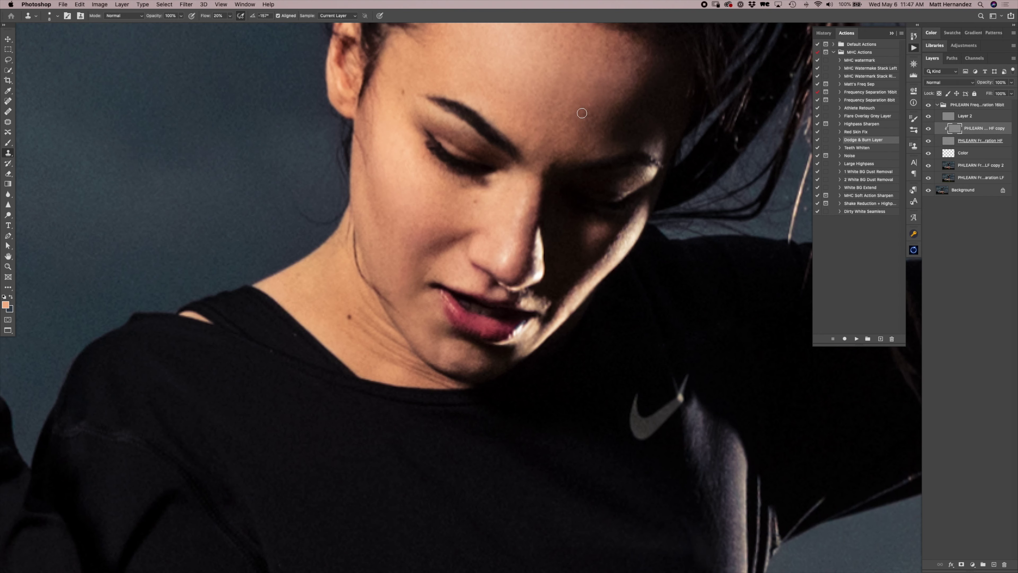
key(z)
alt+click(588, 136)
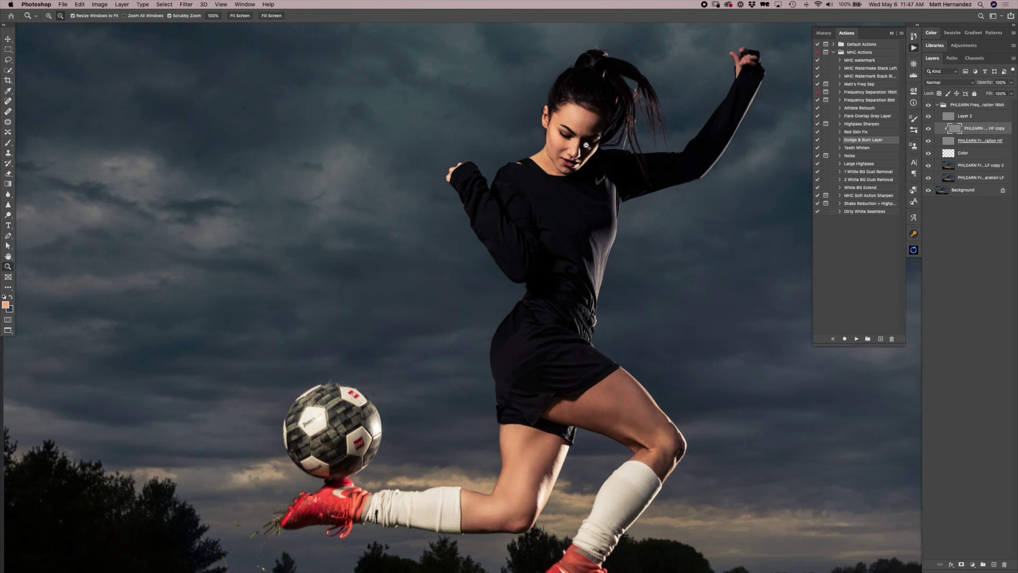
- Burn on Layer 2 to darken the red boot and the ball
alt+click(587, 145)
alt+click(499, 244)
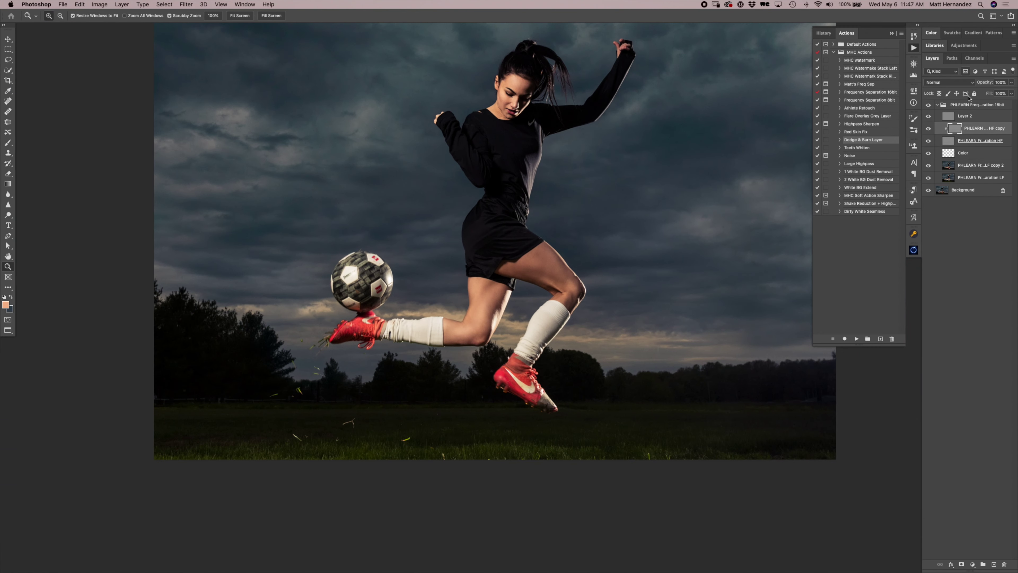
click(970, 116)
click(498, 360)
key(o)
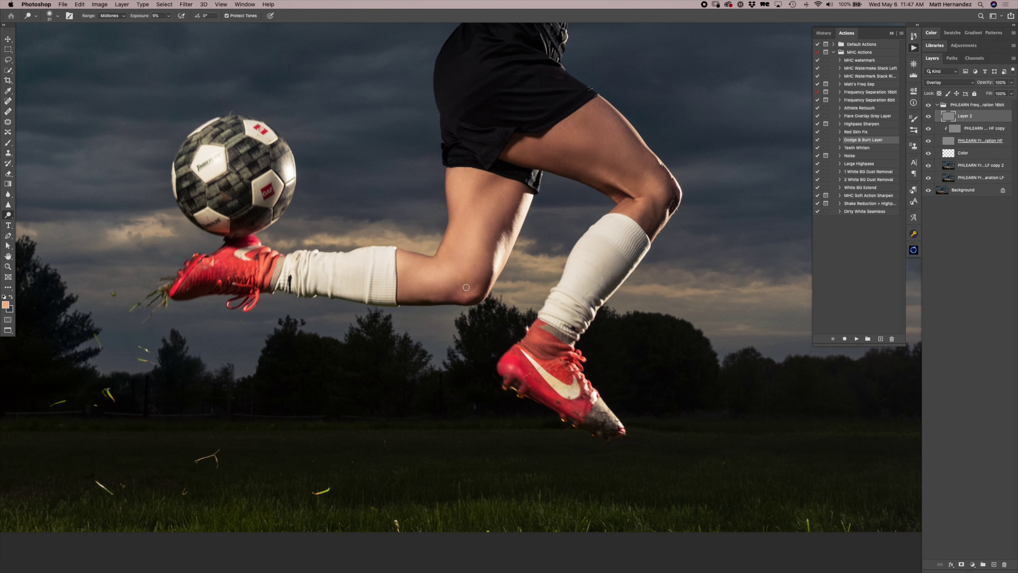
mouse_move(505, 369)
mouse_down()
mouse_move(564, 406)
mouse_move(602, 400)
mouse_up()
drag(612, 267, 641, 266)
drag(346, 290, 332, 291)
drag(403, 266, 368, 282)
drag(224, 241, 226, 241)
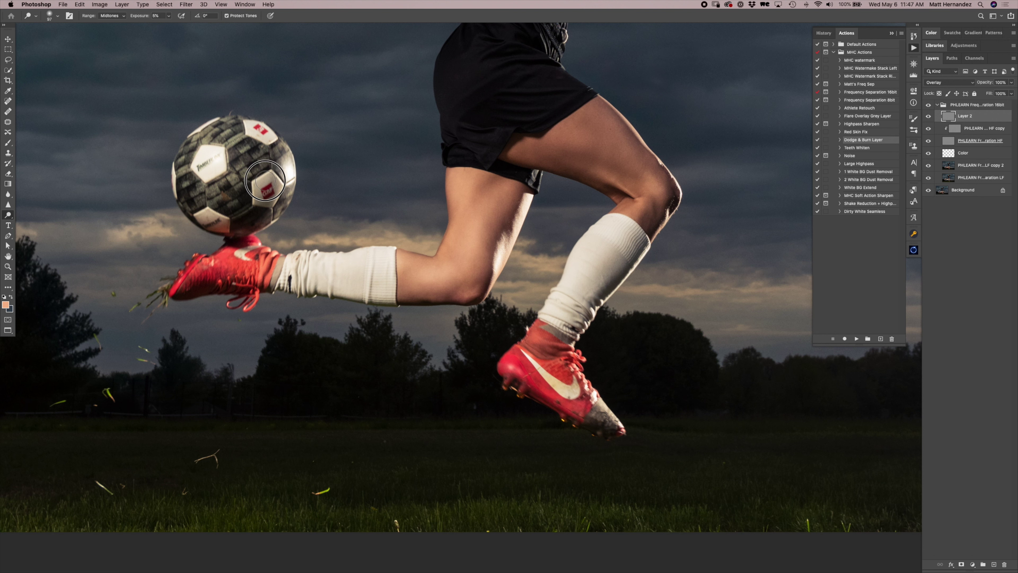
drag(273, 186, 297, 187)
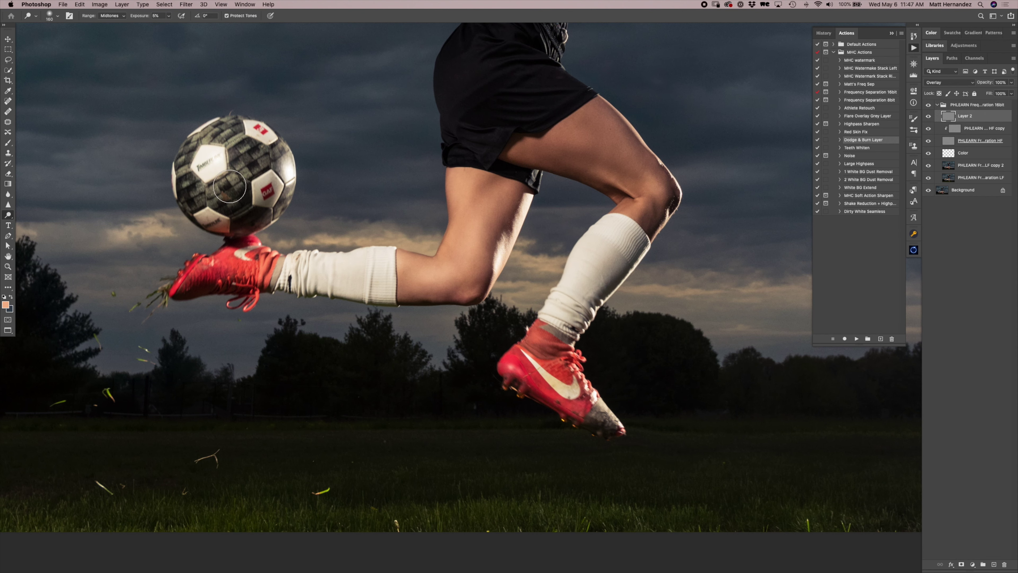
- Dodge the sleeve folds and the shirt down to the waist with a 24 px brush
key(z)
scroll(557, 188, up, 5)
alt+click(519, 194)
click(506, 242)
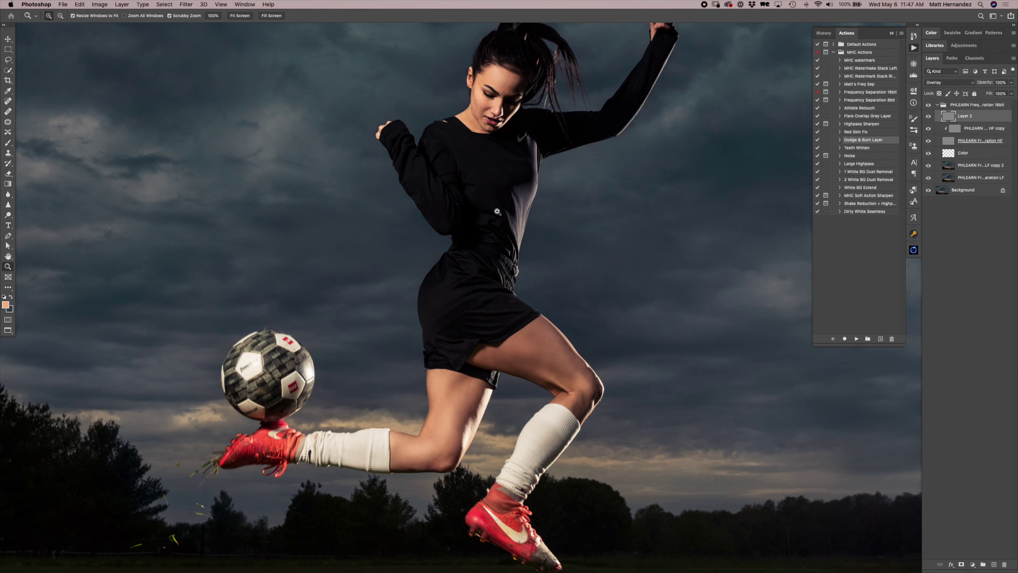
click(434, 173)
click(456, 126)
key(o)
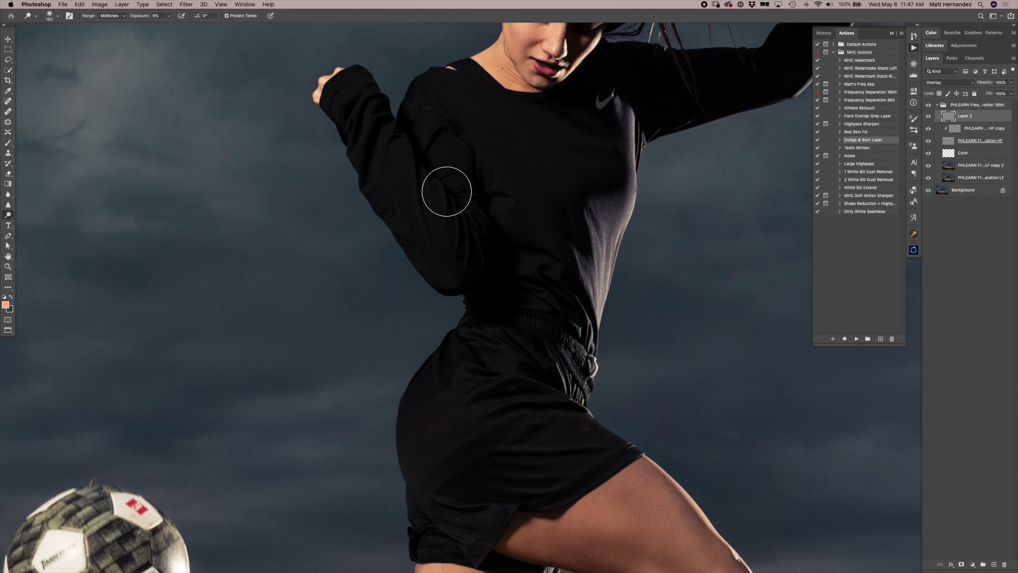
drag(420, 204, 421, 200)
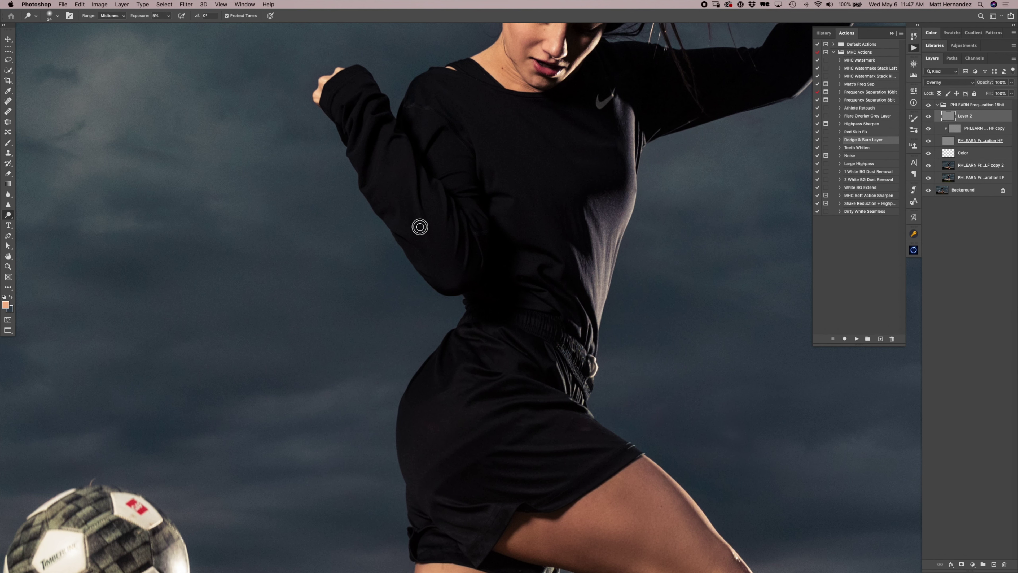
mouse_move(442, 227)
mouse_down()
mouse_move(457, 256)
mouse_move(457, 212)
mouse_move(472, 248)
mouse_up()
mouse_move(478, 145)
mouse_down()
mouse_move(484, 198)
mouse_move(560, 244)
mouse_move(528, 261)
mouse_move(563, 284)
mouse_move(452, 391)
mouse_move(467, 401)
mouse_move(513, 379)
mouse_move(567, 391)
mouse_move(491, 409)
mouse_move(500, 426)
mouse_move(491, 505)
mouse_move(487, 519)
mouse_move(463, 514)
mouse_move(551, 494)
mouse_up()
- Lighten the shorts and the sleeve fabric with further dodge strokes
click(585, 448)
mouse_move(585, 448)
mouse_down()
mouse_move(508, 444)
mouse_move(516, 374)
mouse_move(559, 391)
mouse_up()
mouse_move(376, 109)
mouse_down()
mouse_move(359, 118)
mouse_move(416, 205)
mouse_move(445, 193)
mouse_up()
key(bracketright)
key(bracketright)
key(bracketright)
key(bracketright)
key(bracketright)
key(bracketright)
key(bracketright)
key(bracketright)
key(space)
key(super+minus)
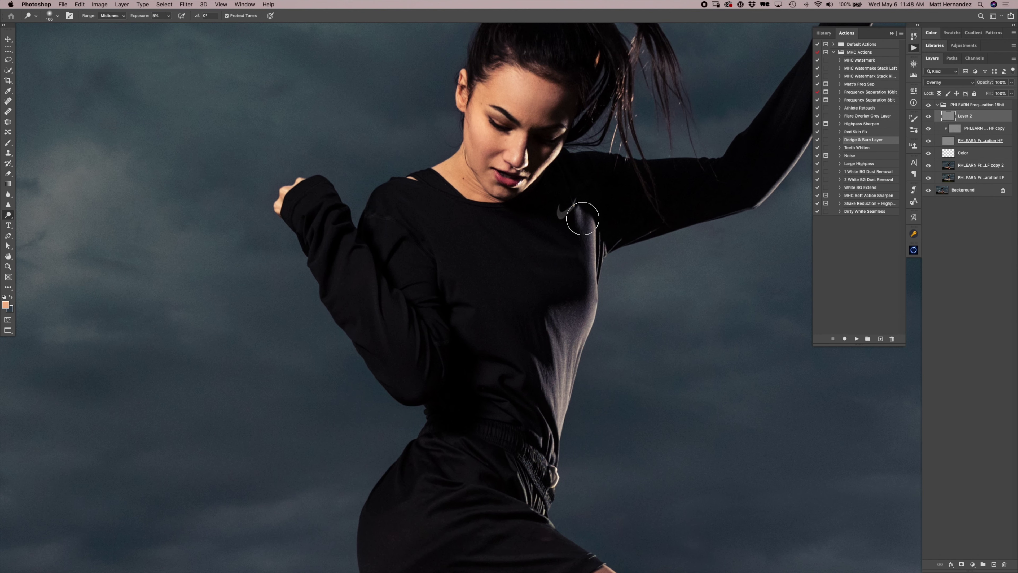
key(super+minus)
key(super+minus)
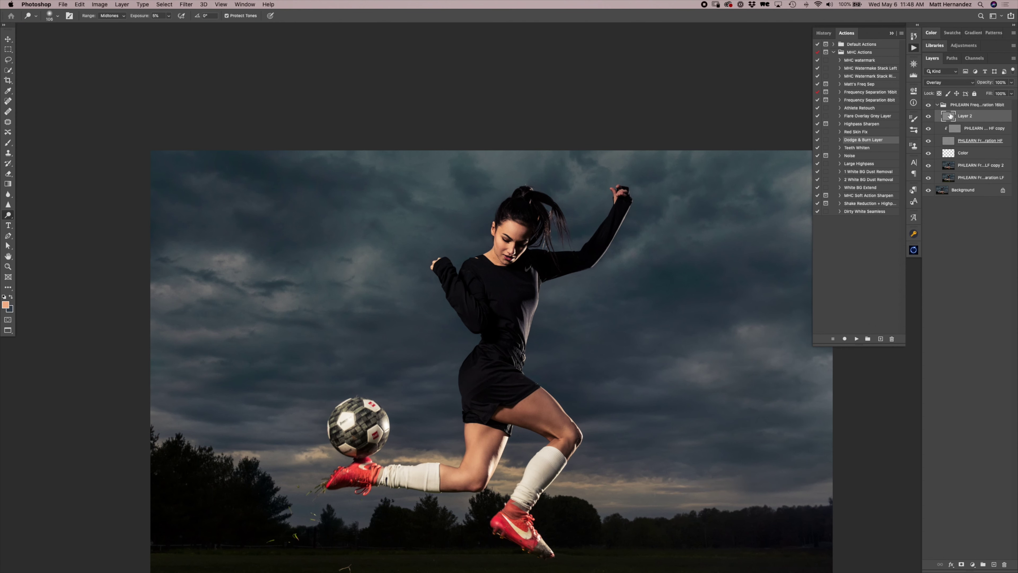
alt+click(929, 118)
key(z)
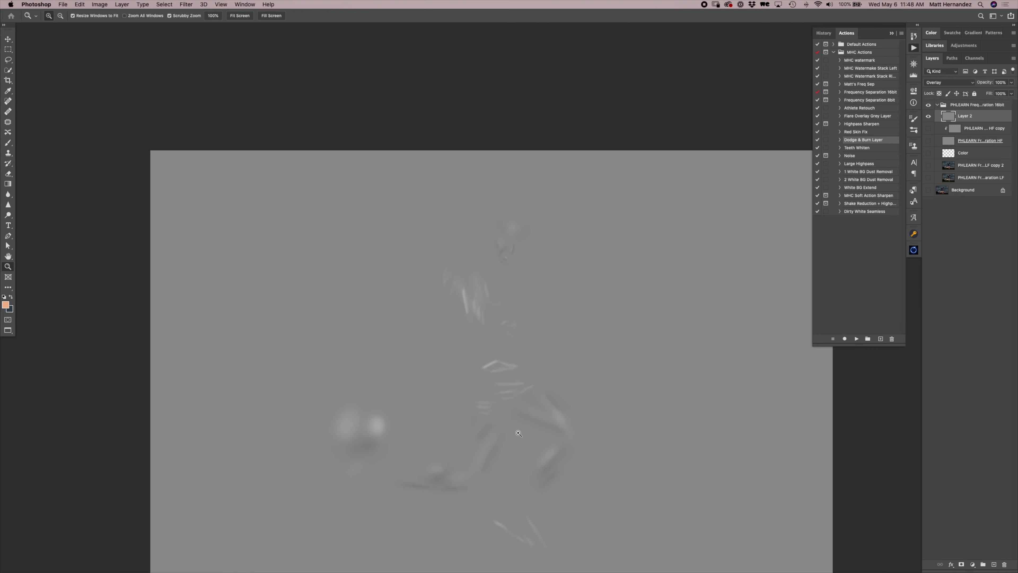
key(super+plus)
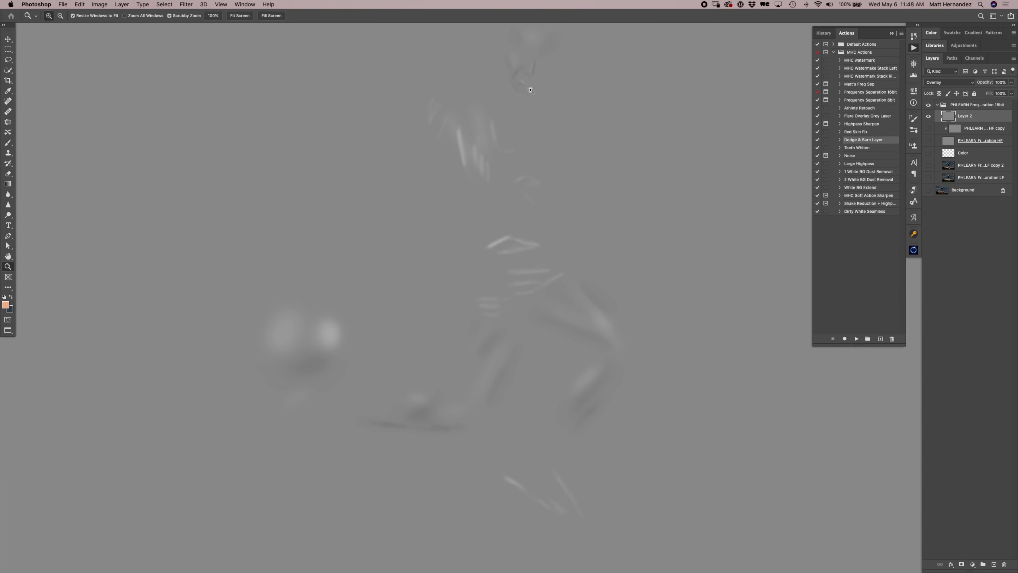
click(570, 168)
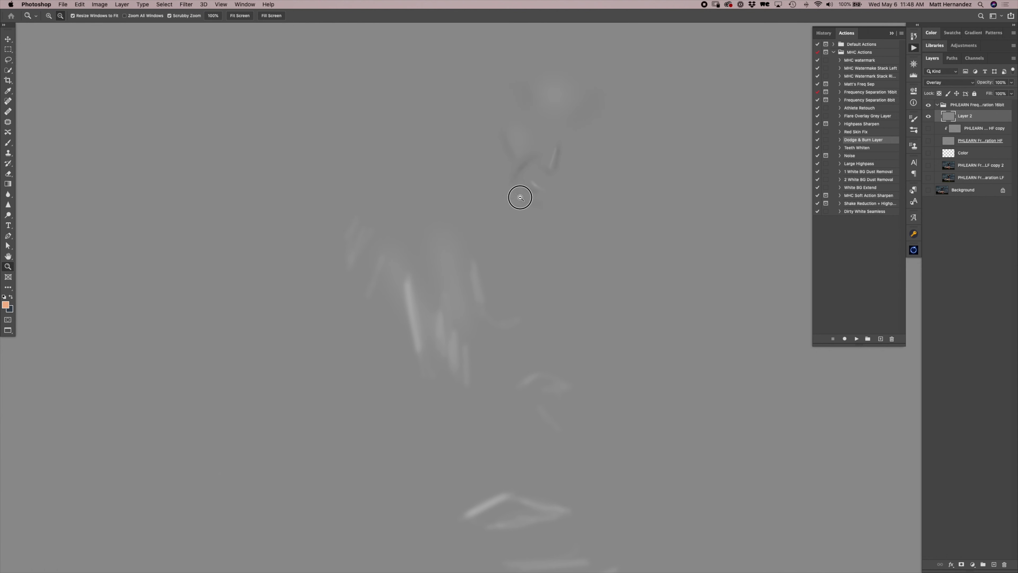
alt+click(520, 197)
alt+click(924, 117)
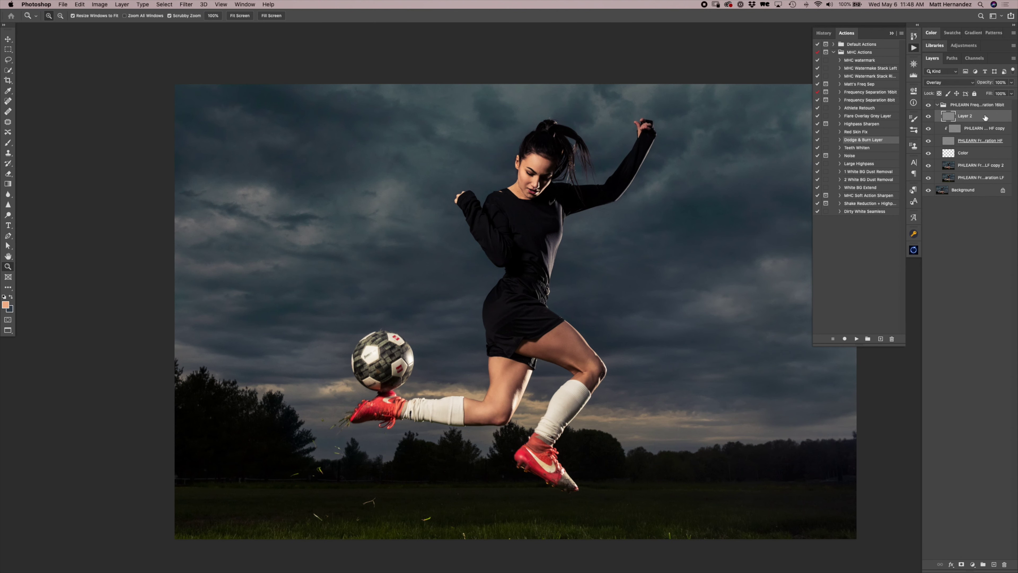
click(929, 119)
click(929, 120)
click(929, 121)
click(928, 120)
drag(525, 158, 527, 158)
key(o)
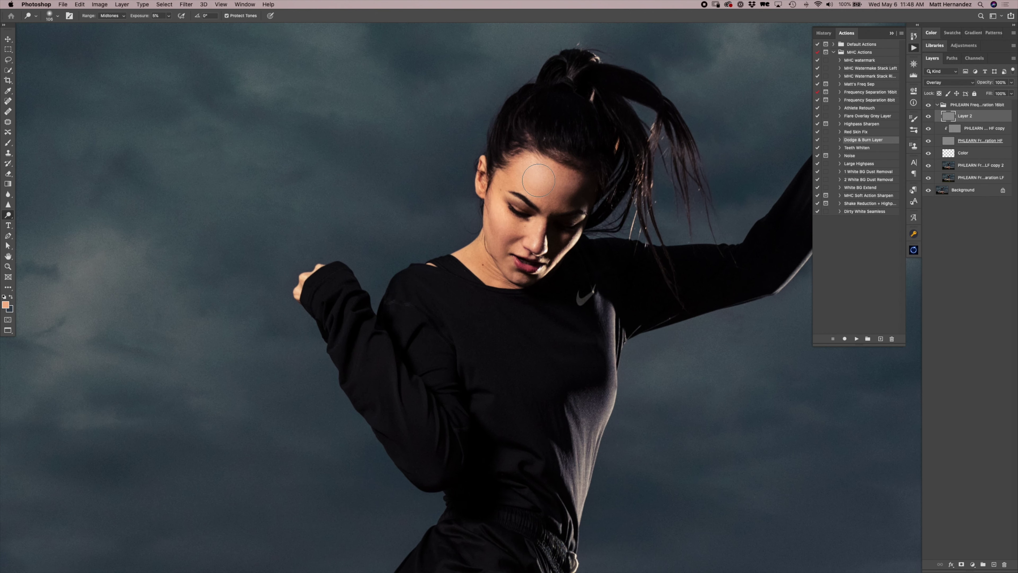
drag(543, 200, 496, 227)
mouse_move(501, 213)
mouse_down()
mouse_move(562, 204)
mouse_move(549, 218)
mouse_move(557, 196)
mouse_move(518, 204)
mouse_up()
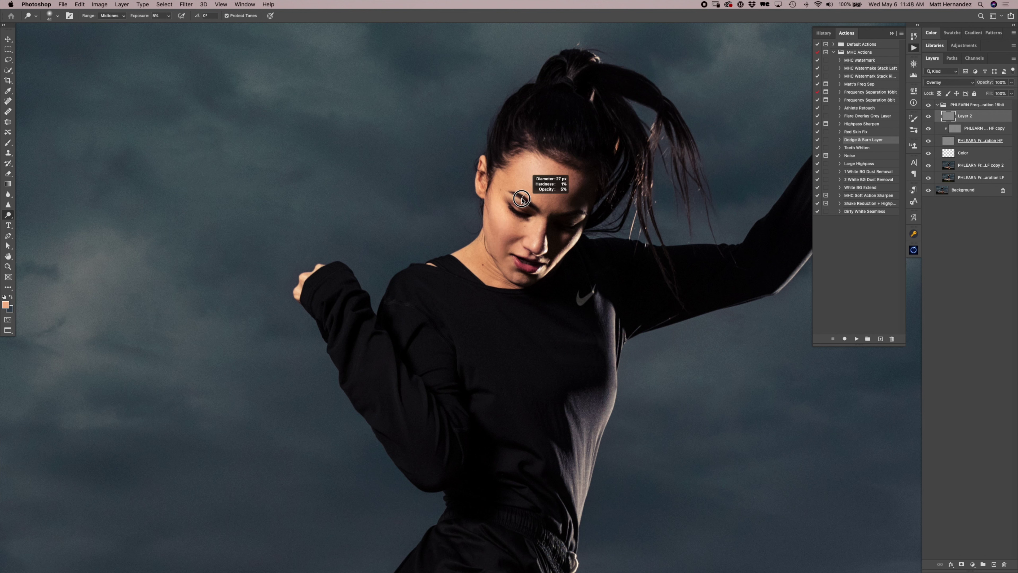
key(z)
alt+click(579, 136)
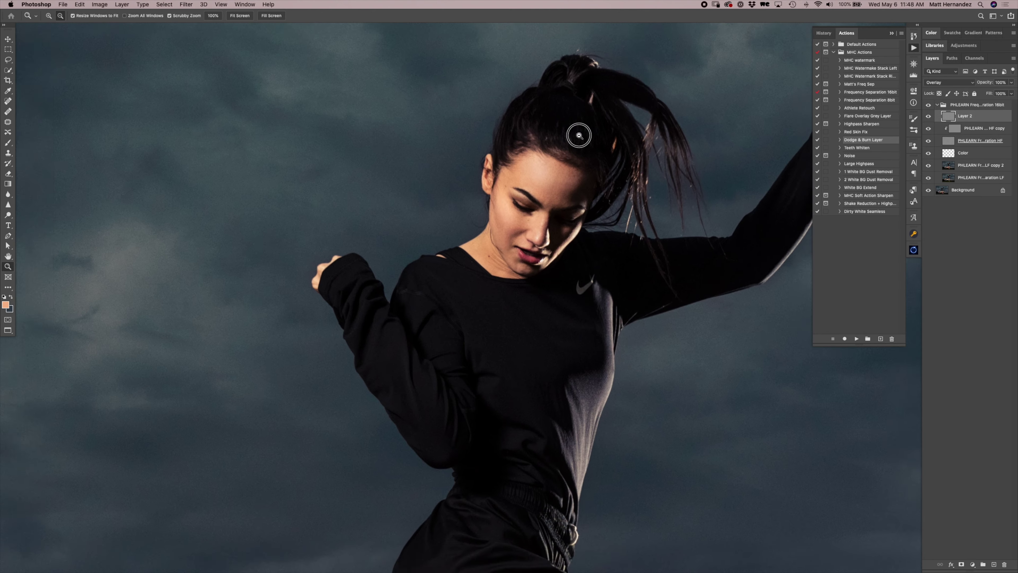
click(576, 133)
key(o)
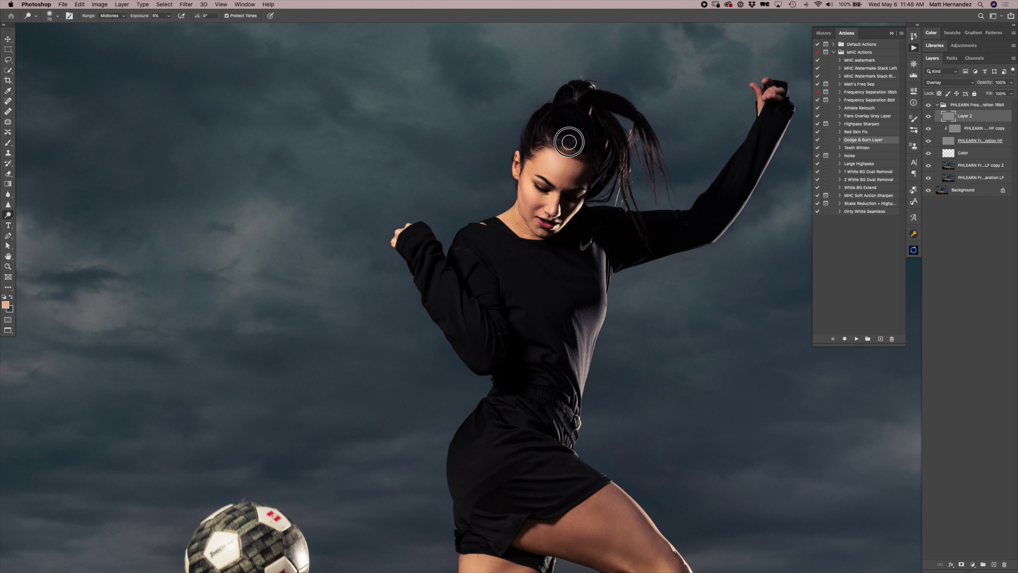
key(z)
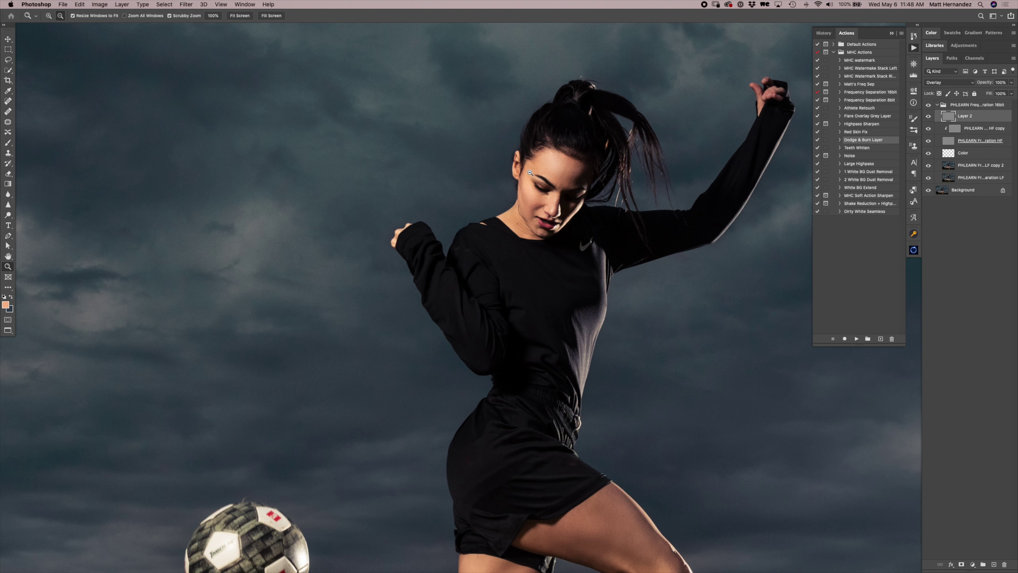
key(super+0)
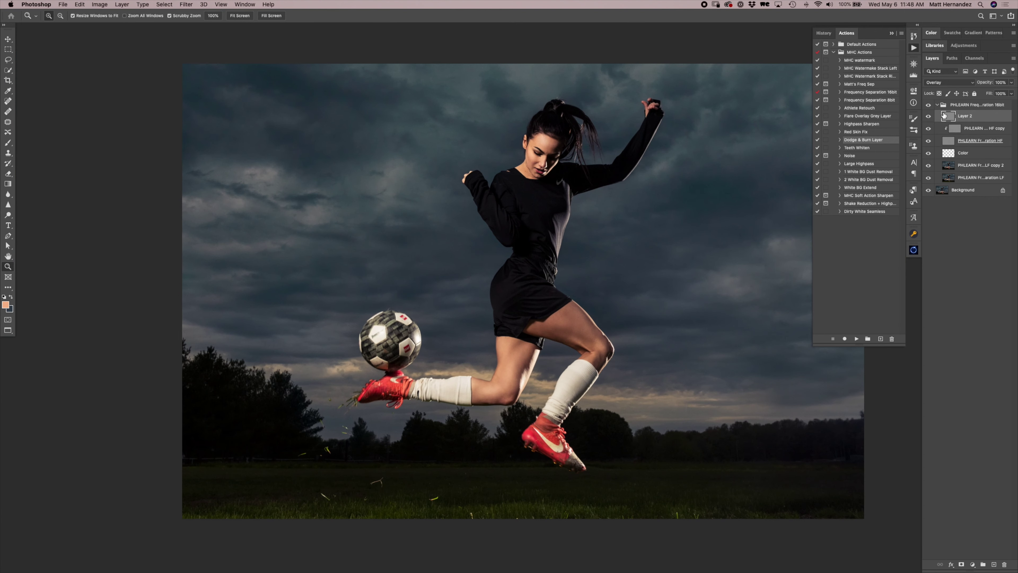
- Compare the retouch group on and off, then flatten into a single Background layer
alt+click(928, 116)
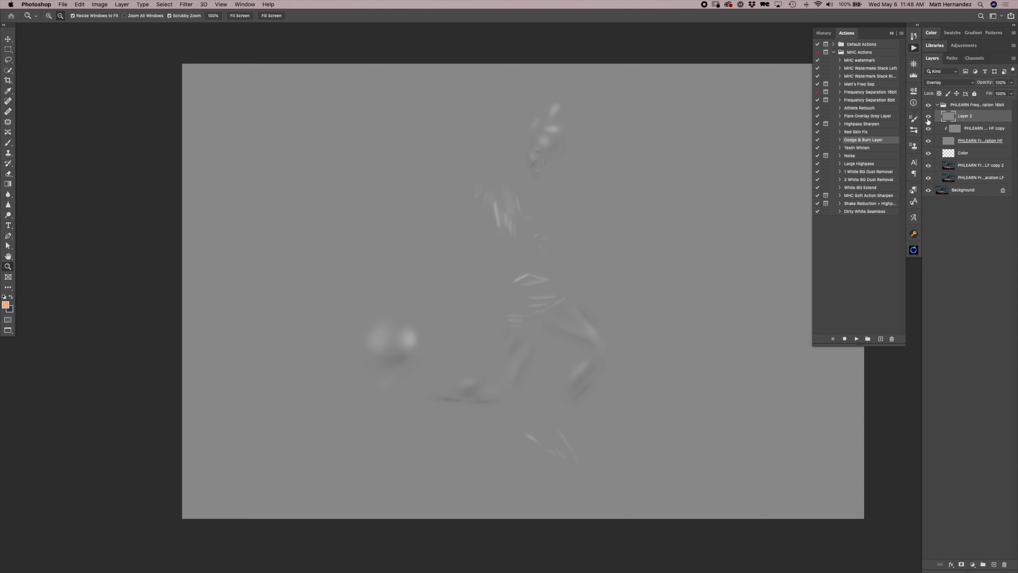
alt+click(929, 116)
click(929, 105)
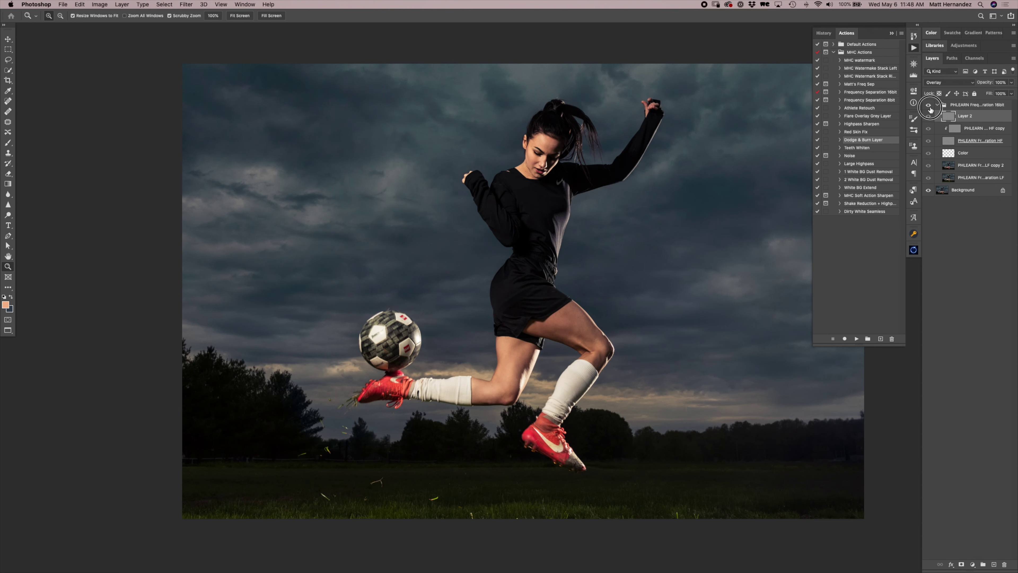
click(929, 105)
click(929, 105)
click(930, 105)
click(929, 105)
click(929, 105)
key(super+shift+e)
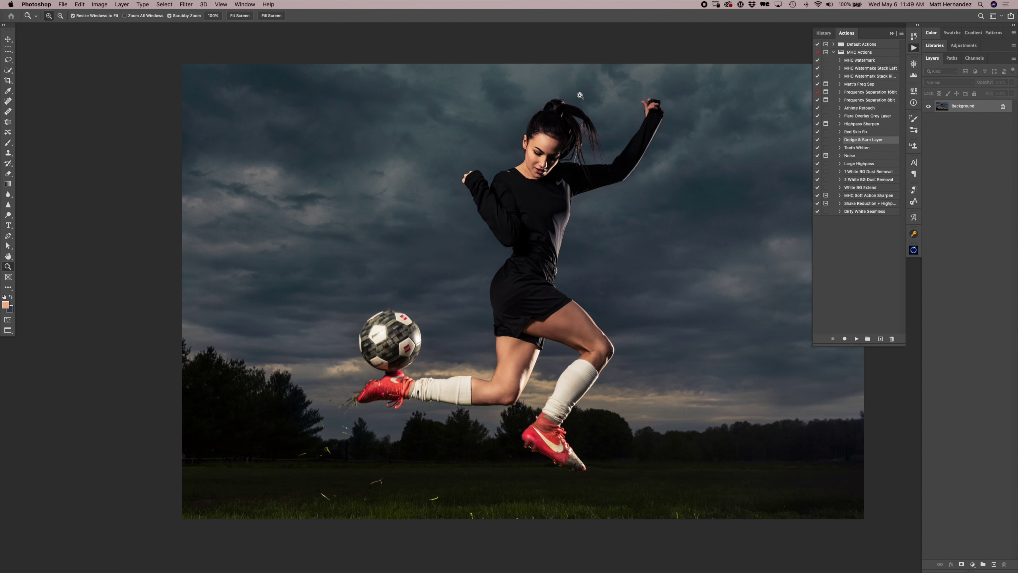
- Create a merged Layer 1, set it to Overlay blending and duplicate it
key(super+j)
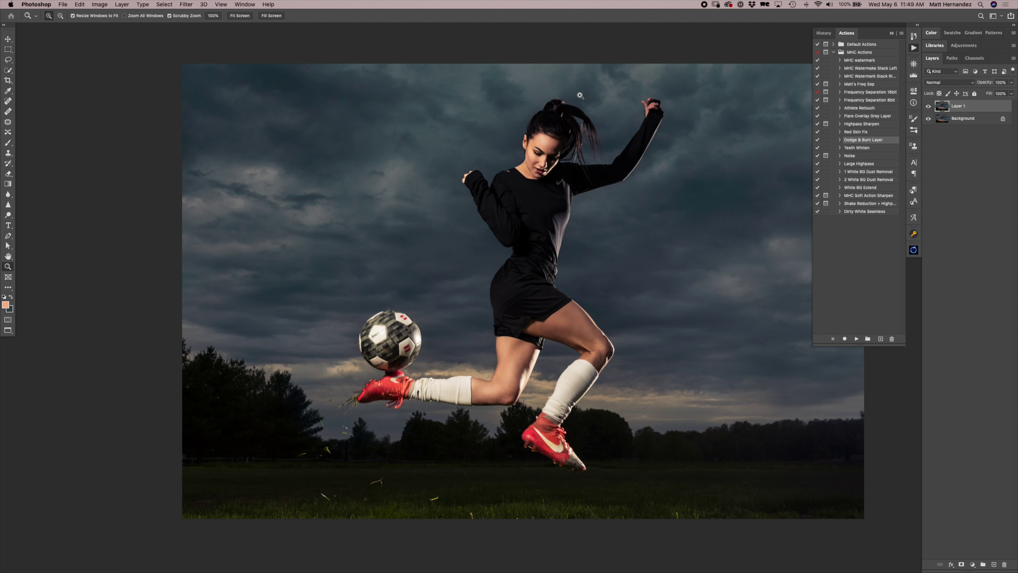
click(186, 4)
mouse_move(192, 167)
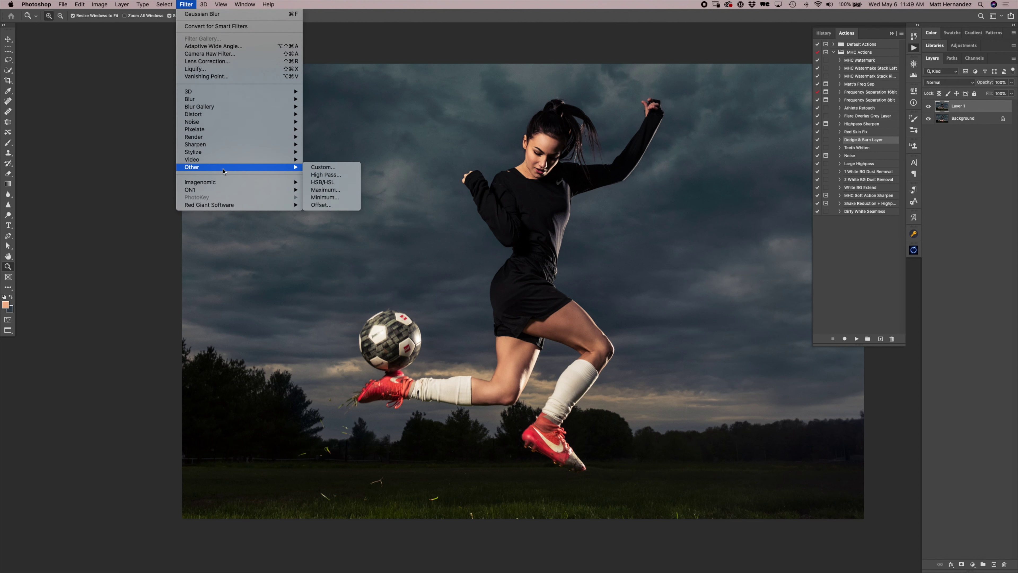
click(415, 130)
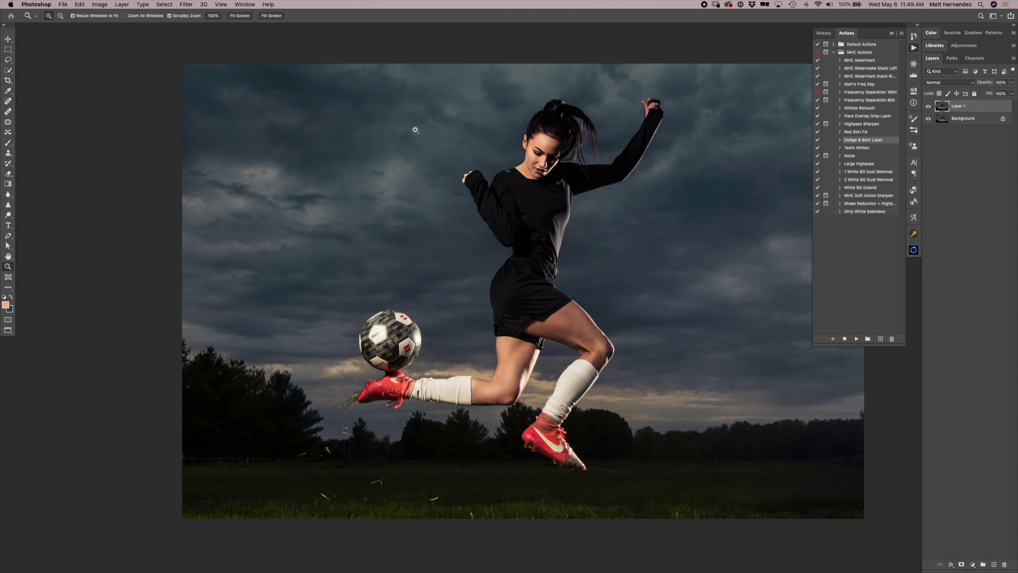
click(957, 82)
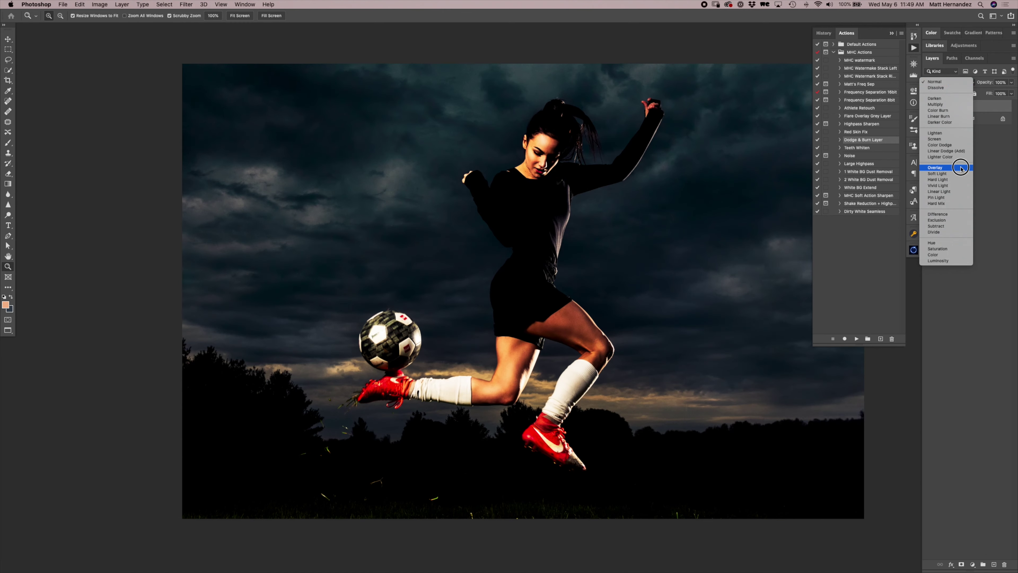
click(960, 167)
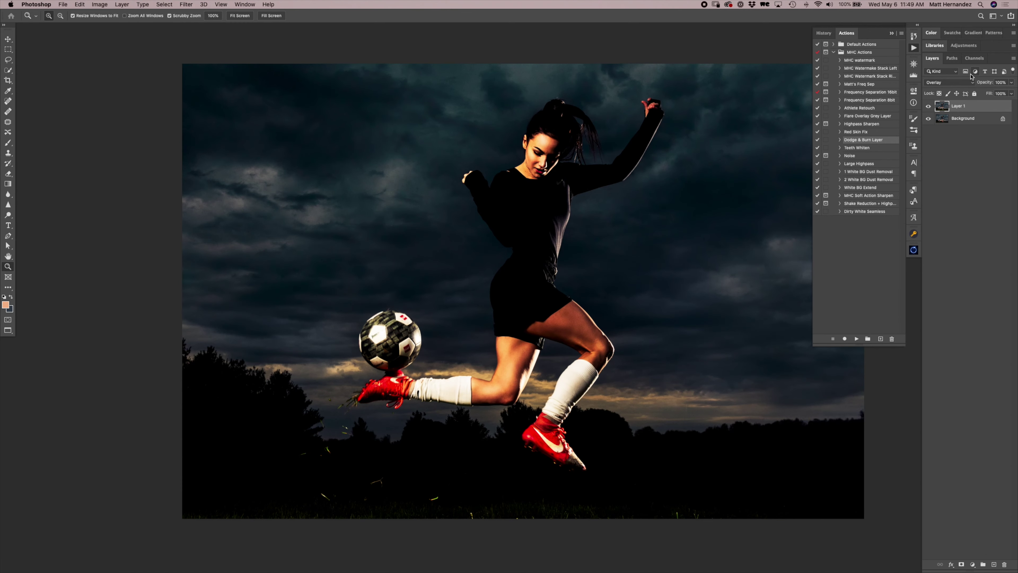
key(super+j)
- Apply High Pass at 2 px radius to Layer 1
click(996, 120)
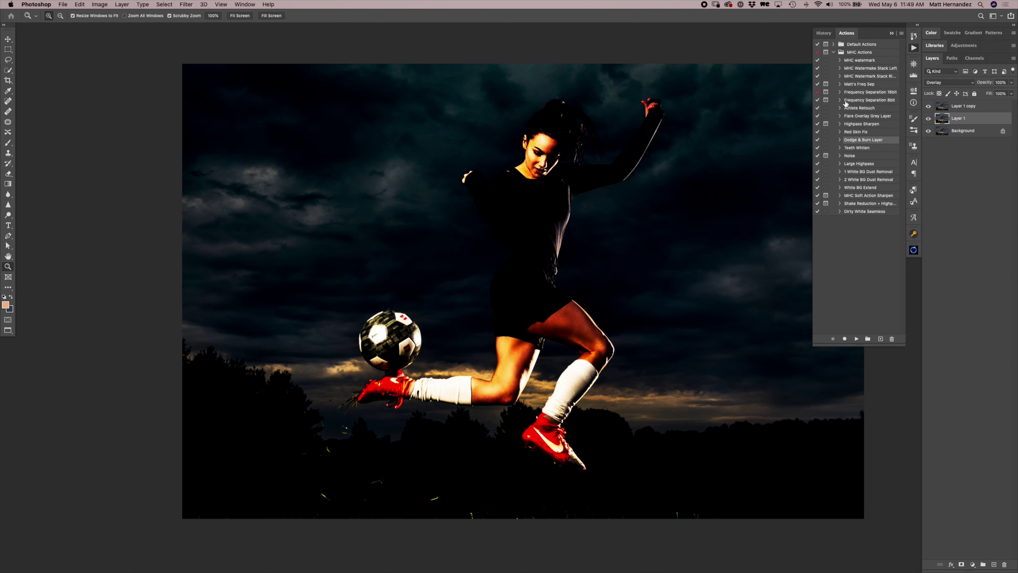
click(186, 4)
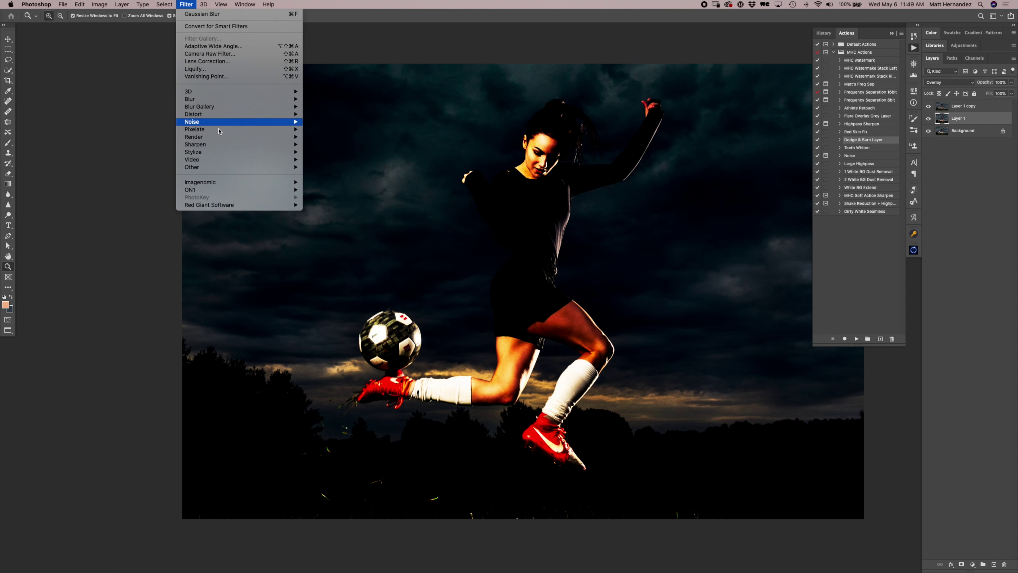
mouse_move(259, 169)
click(325, 175)
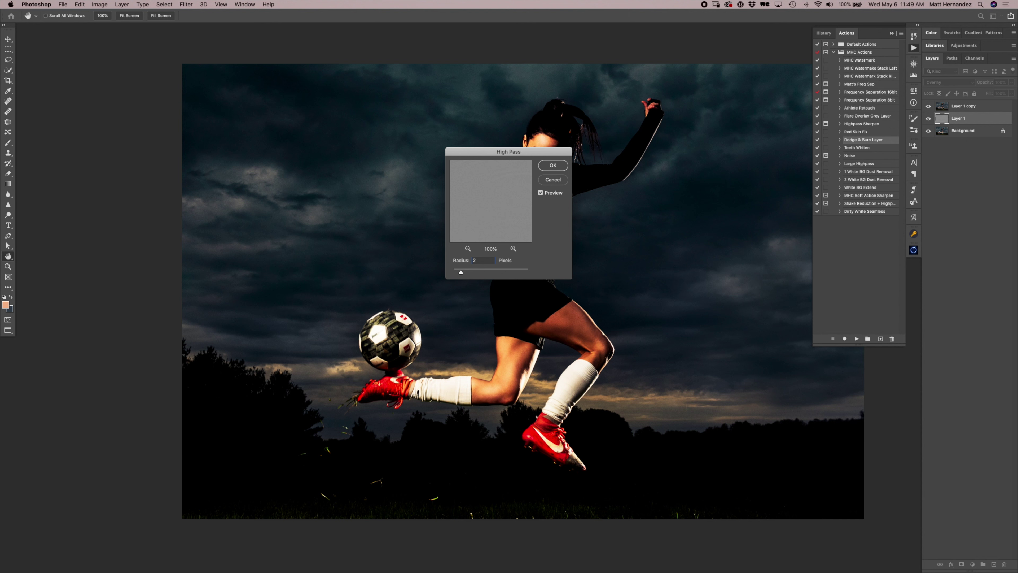
key(Return)
- Apply High Pass at 100 px radius to Layer 1 copy
click(964, 106)
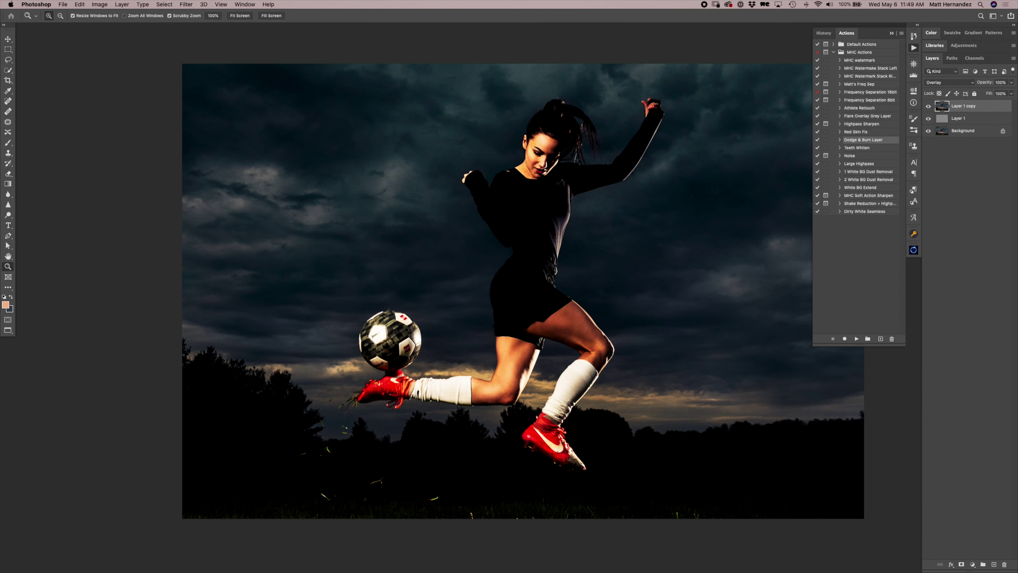
click(186, 4)
mouse_move(241, 167)
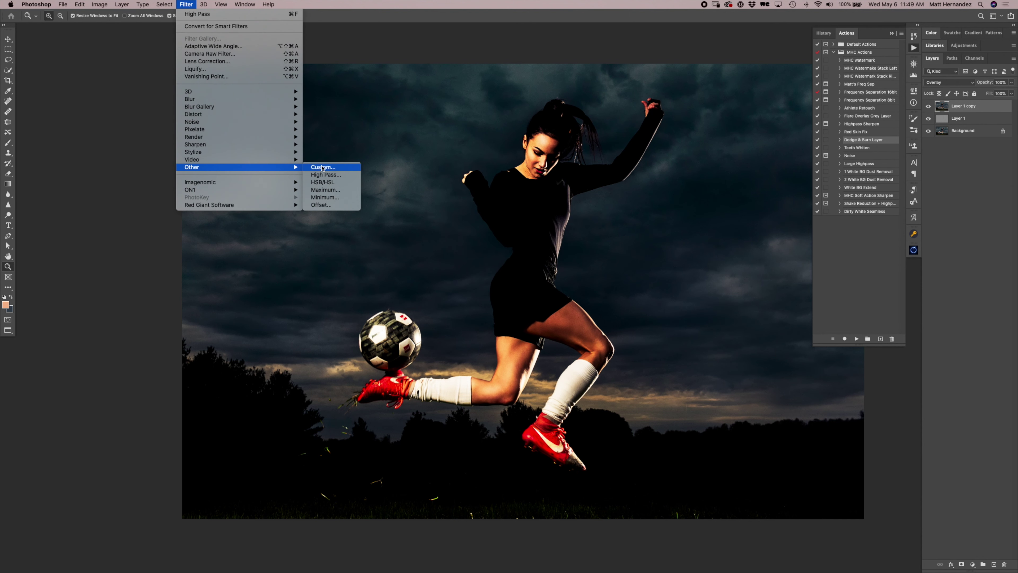
click(326, 174)
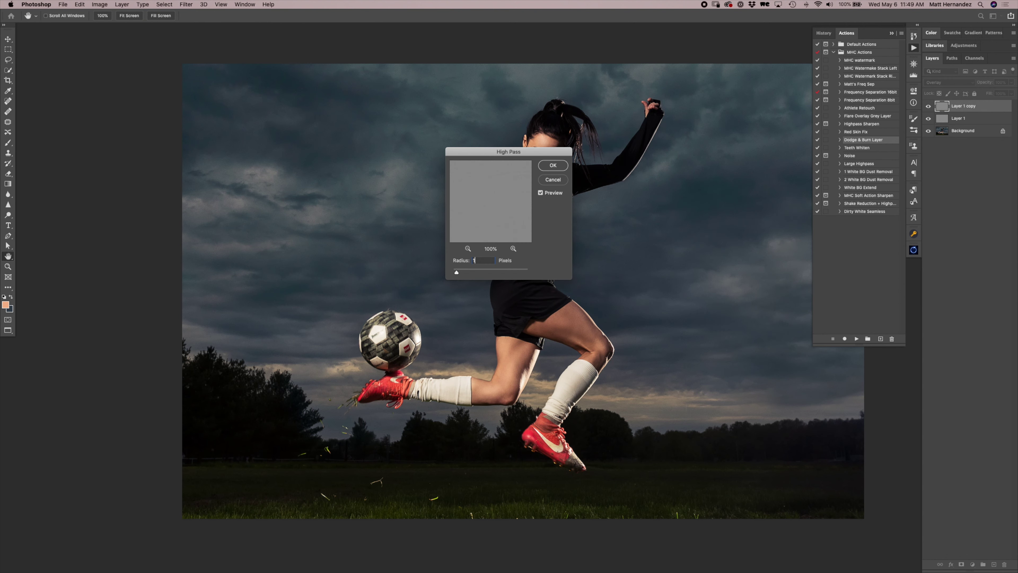
text(100)
click(554, 162)
key(z)
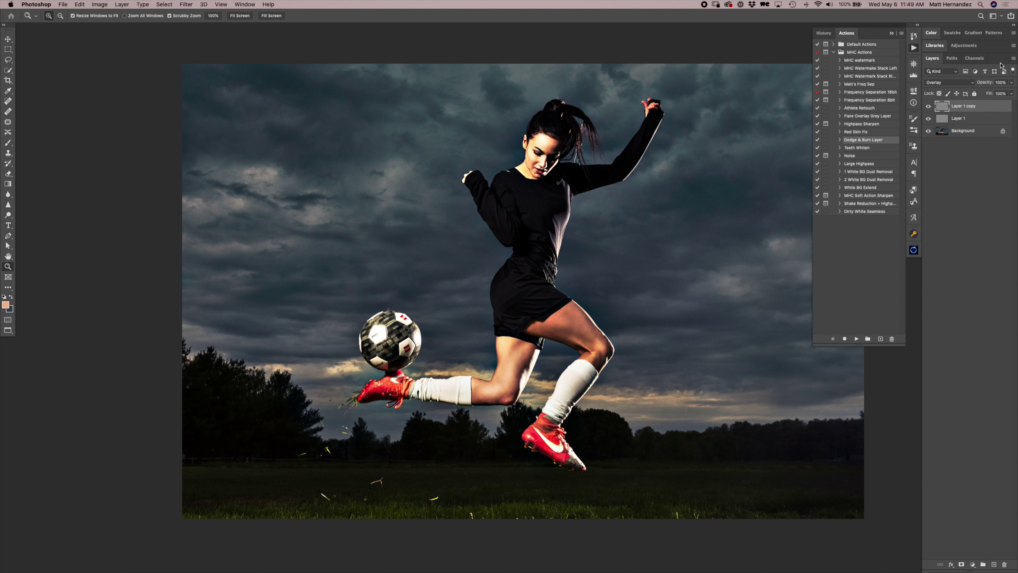
- Lower Layer 1 copy to 20% opacity and group it with Layer 1 into Group 1
key(2)
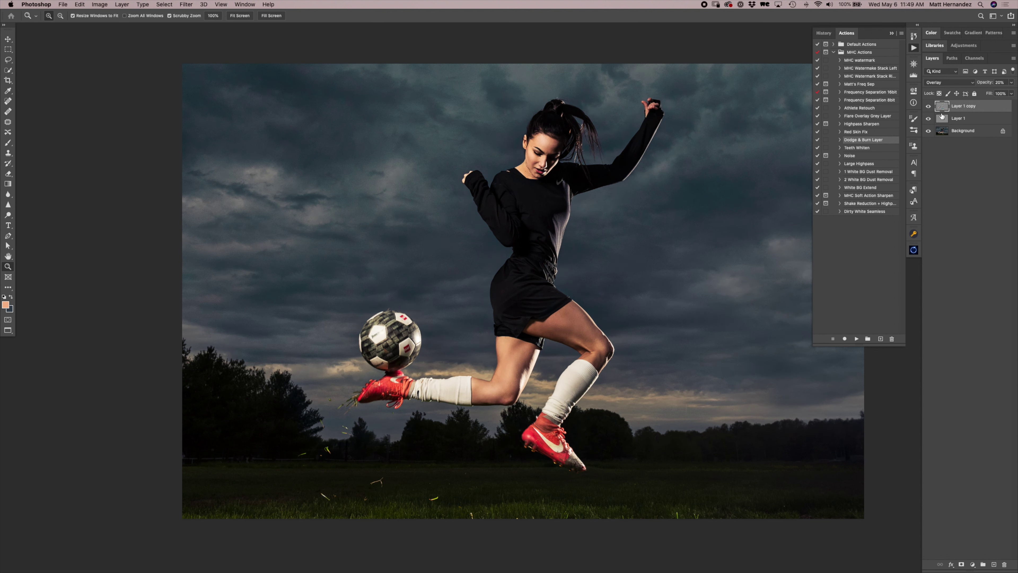
shift+click(970, 119)
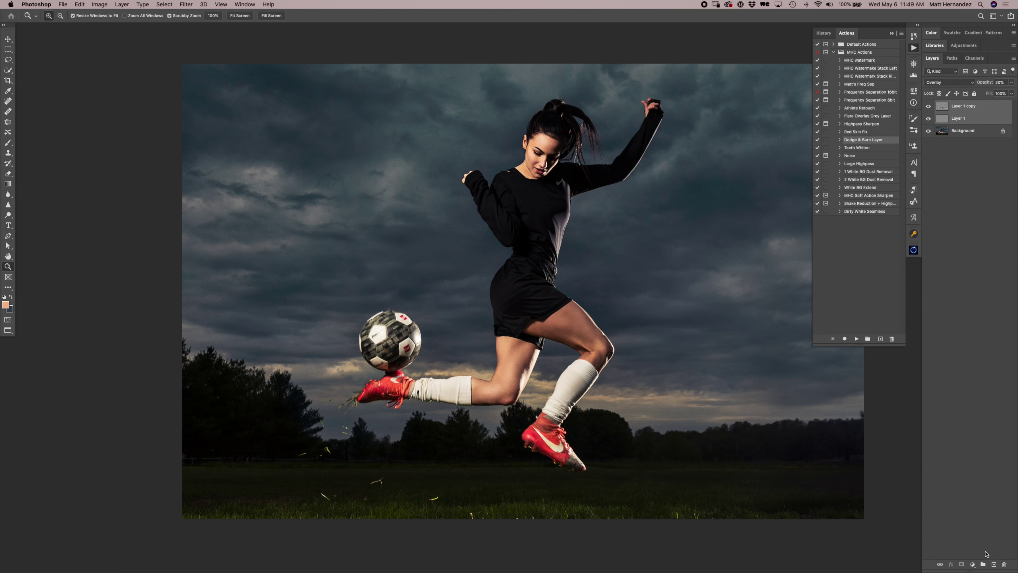
click(983, 564)
click(929, 105)
click(929, 105)
- Toggle Layer 1 copy and Layer 1 visibility to compare the sharpening on the face
click(535, 146)
click(938, 105)
click(928, 116)
click(928, 117)
click(928, 117)
click(929, 116)
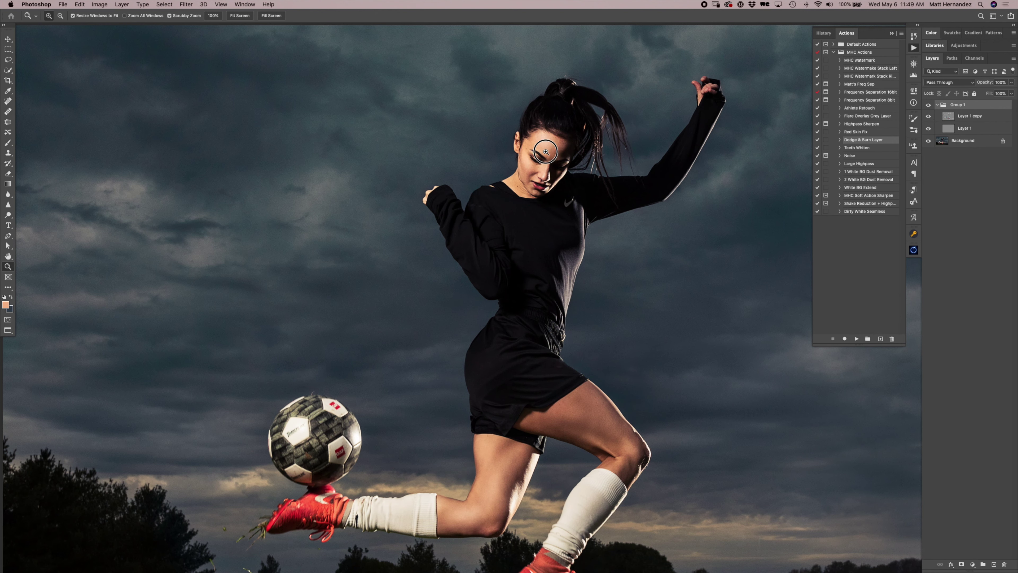
click(548, 152)
click(929, 130)
click(930, 131)
alt+click(595, 191)
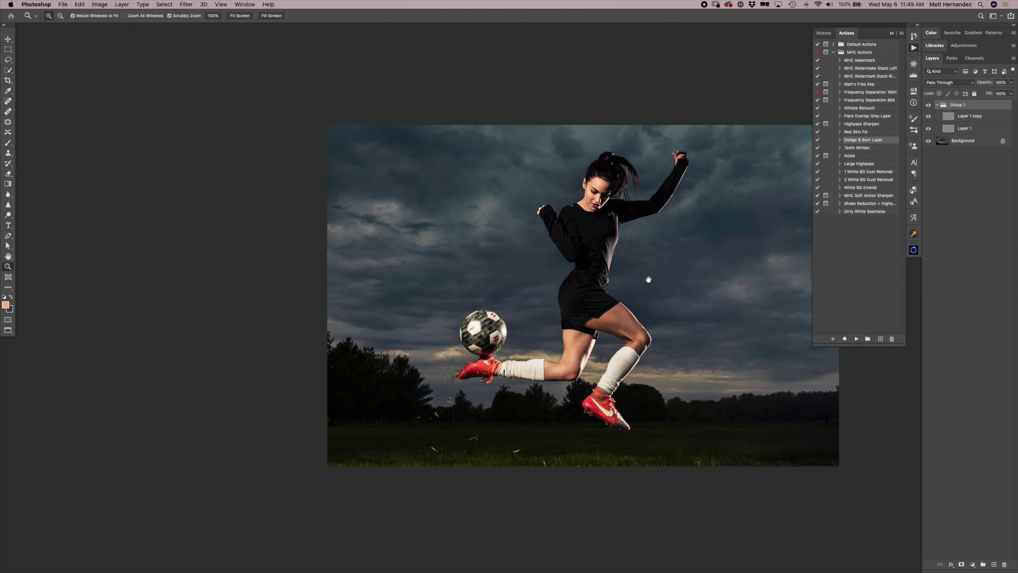
drag(649, 279, 578, 241)
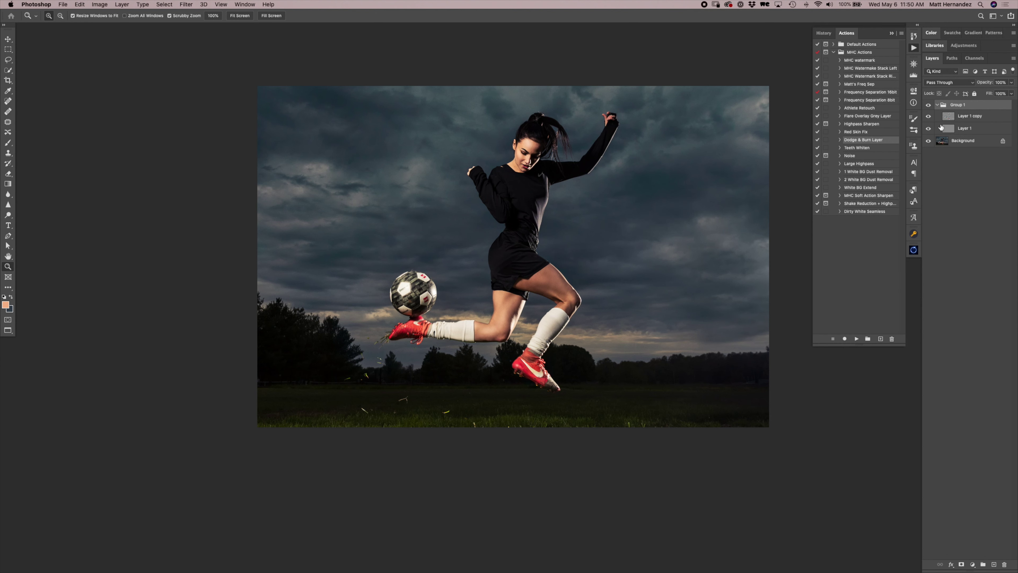
click(937, 105)
- Use Select Subject on the Background layer to select the player, then open Select and Mask
click(962, 117)
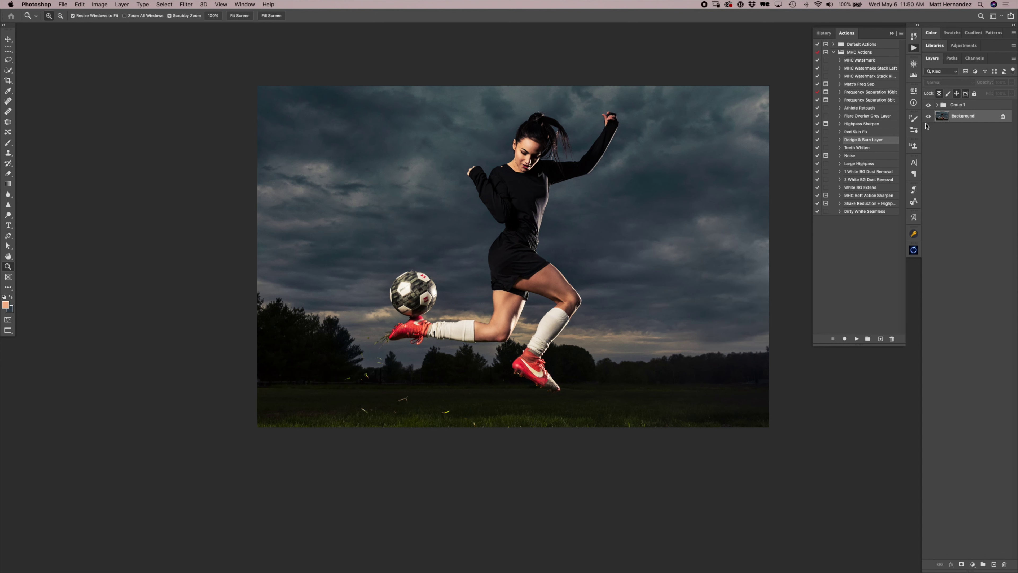
click(186, 5)
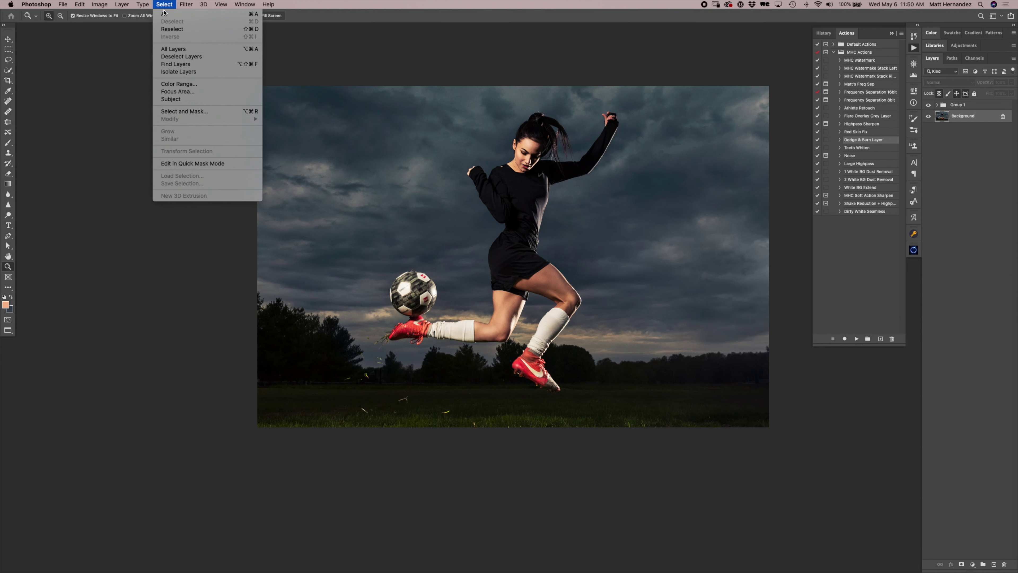
click(168, 100)
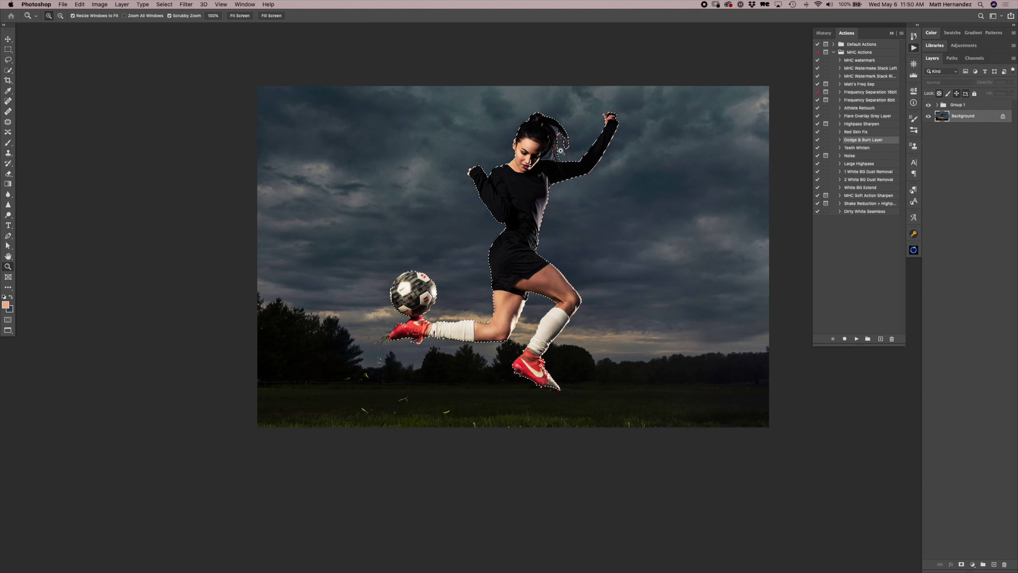
click(557, 135)
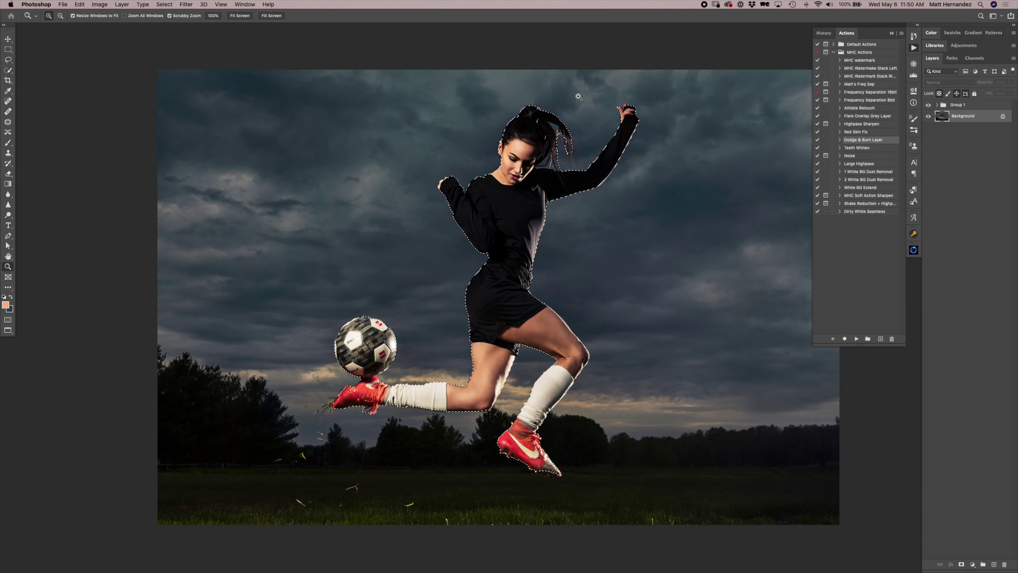
key(super+shift+i)
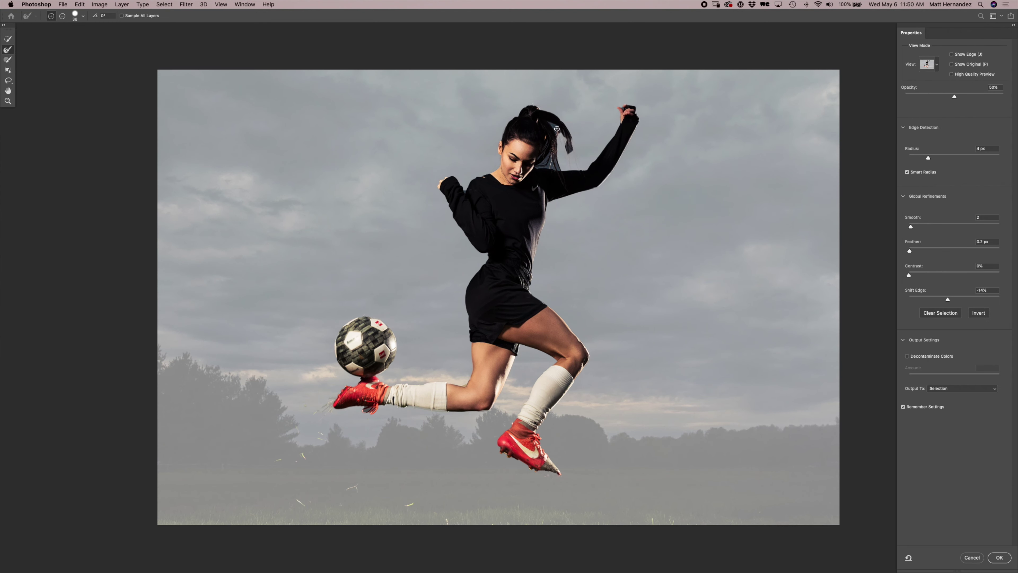
- Brush the ponytail and neck edges with the Refine Edge Brush and accept the selection
drag(557, 129, 558, 130)
drag(547, 166, 550, 164)
click(559, 162)
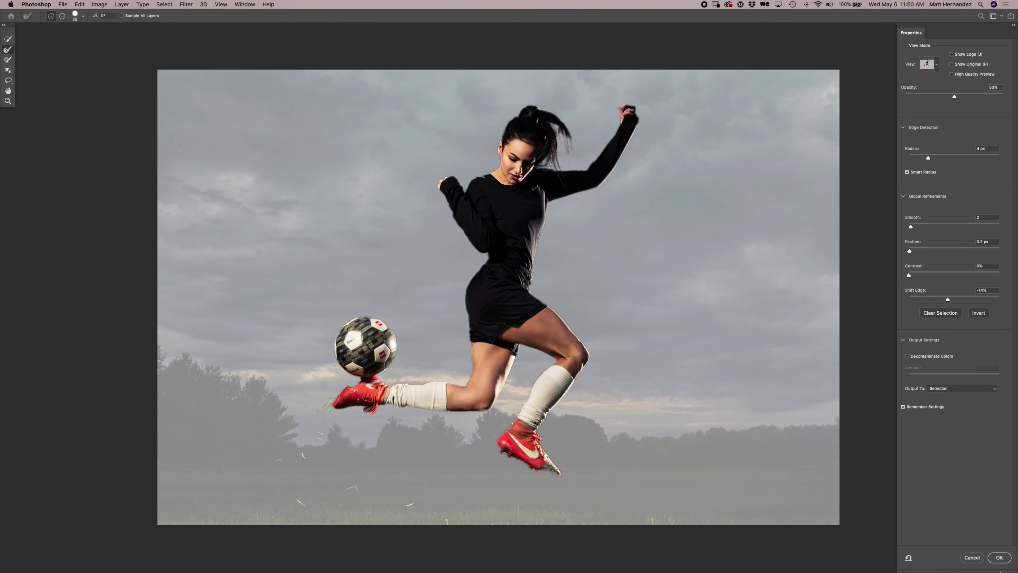
click(1000, 557)
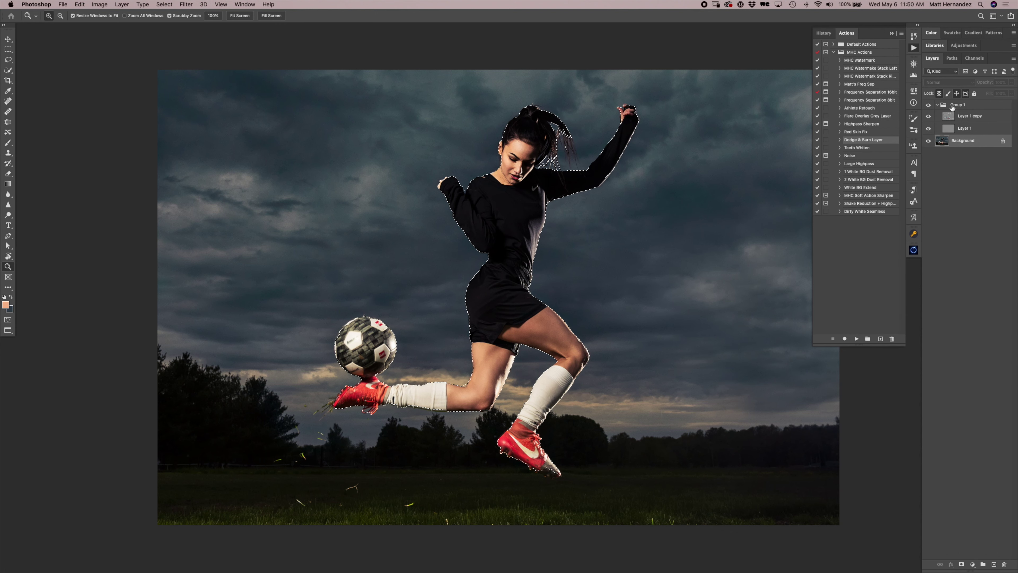
- Add a layer mask to Layer 1 from the player selection and check it on and off
click(962, 564)
drag(557, 135, 603, 132)
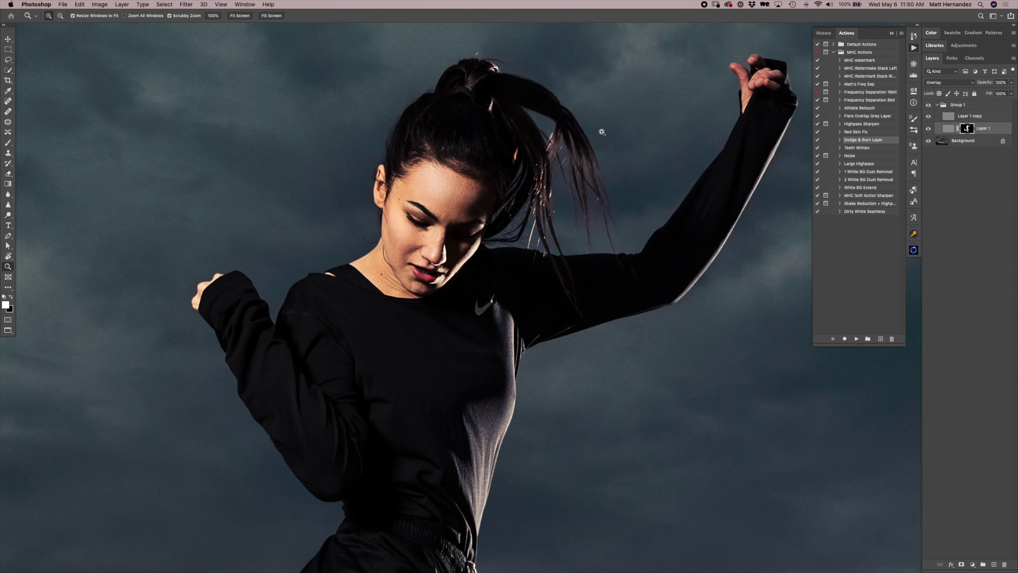
alt+click(969, 129)
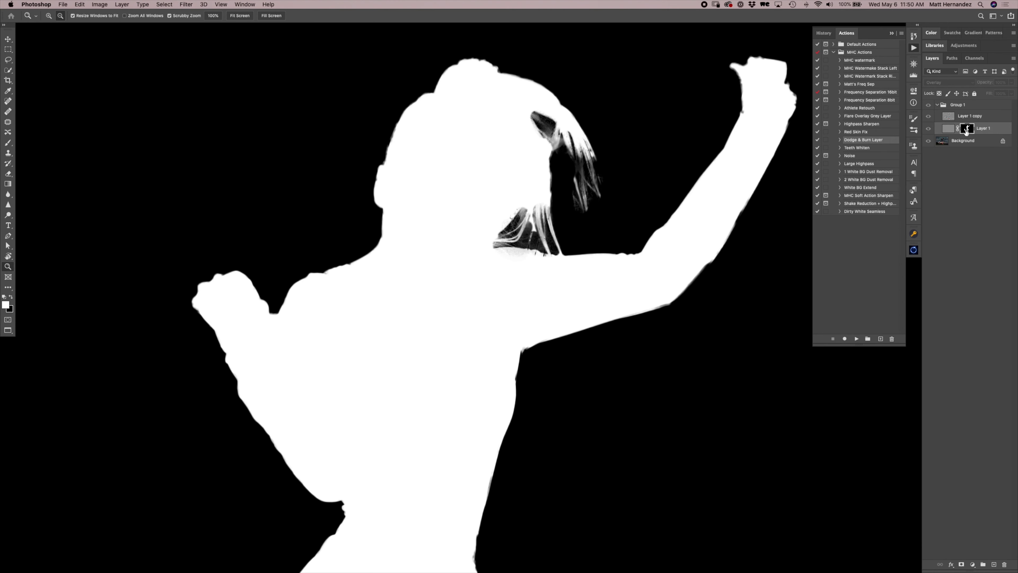
alt+click(968, 129)
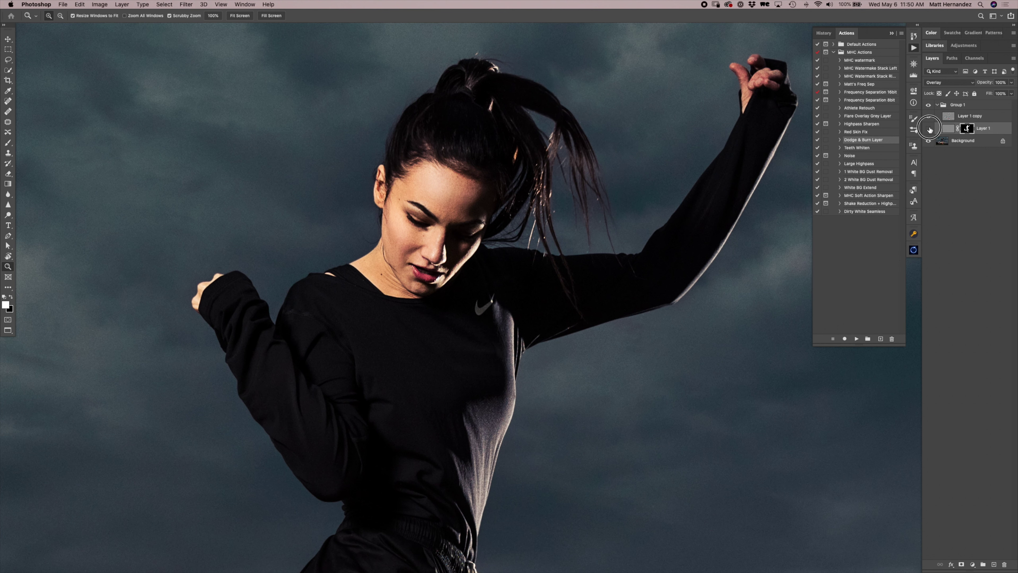
shift+click(968, 129)
shift+click(968, 129)
- Zoom out to the whole photo, collapse Group 1 and select the Background layer
alt+click(633, 232)
alt+click(595, 346)
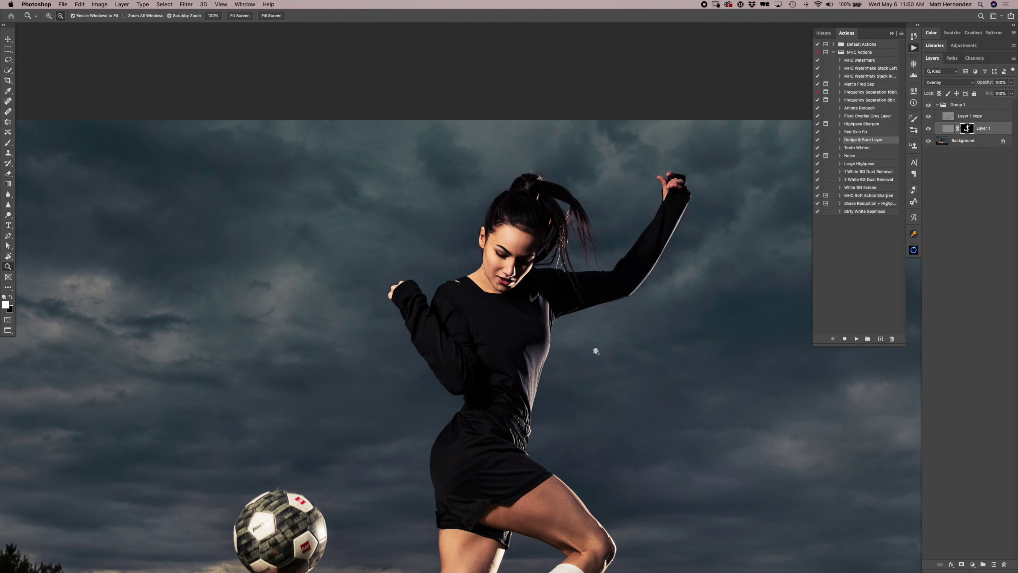
alt+click(609, 427)
alt+click(586, 335)
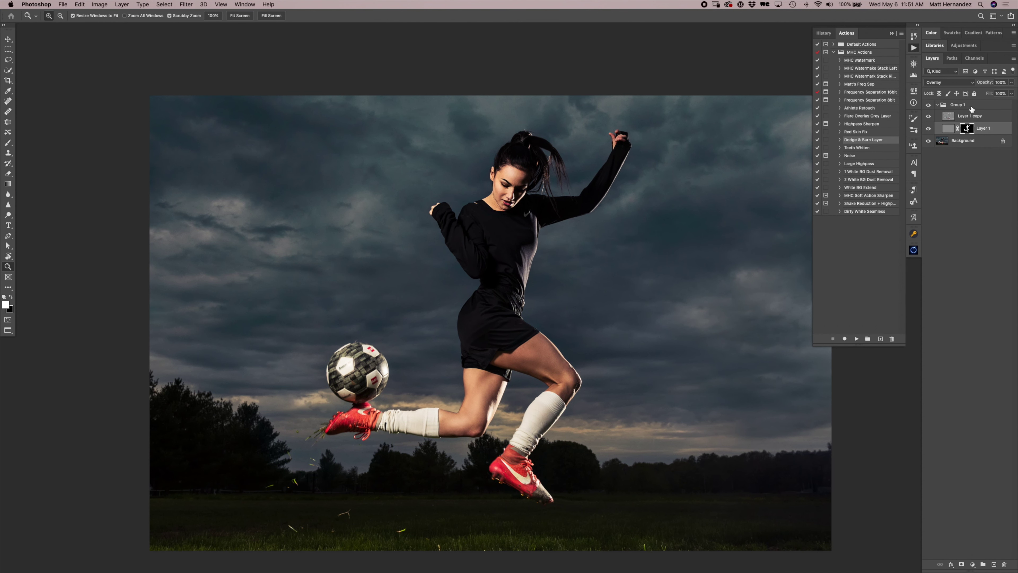
click(937, 105)
click(929, 105)
click(929, 105)
click(978, 117)
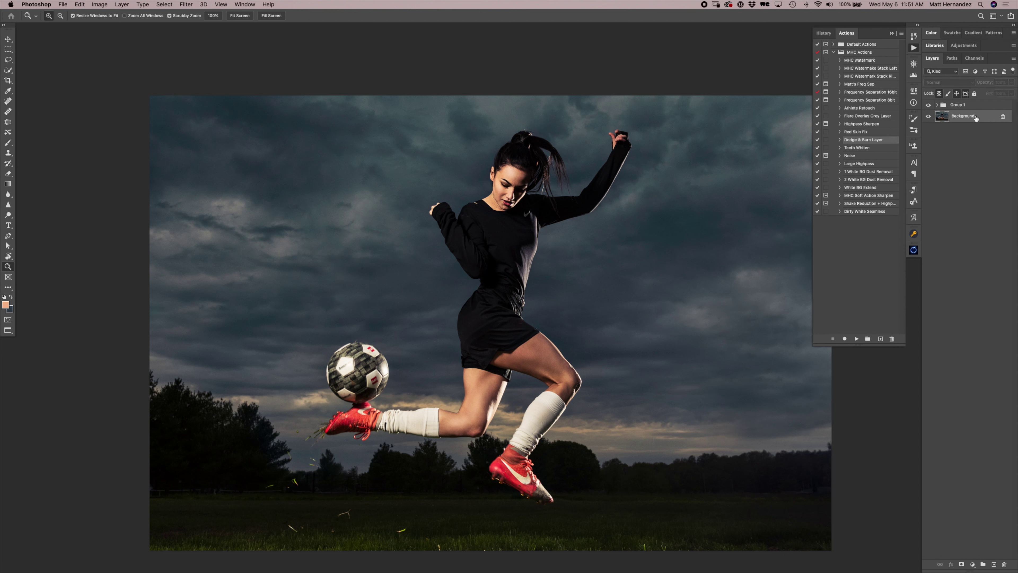
- Add a Black & White adjustment layer blended as Soft Light
click(972, 564)
click(974, 494)
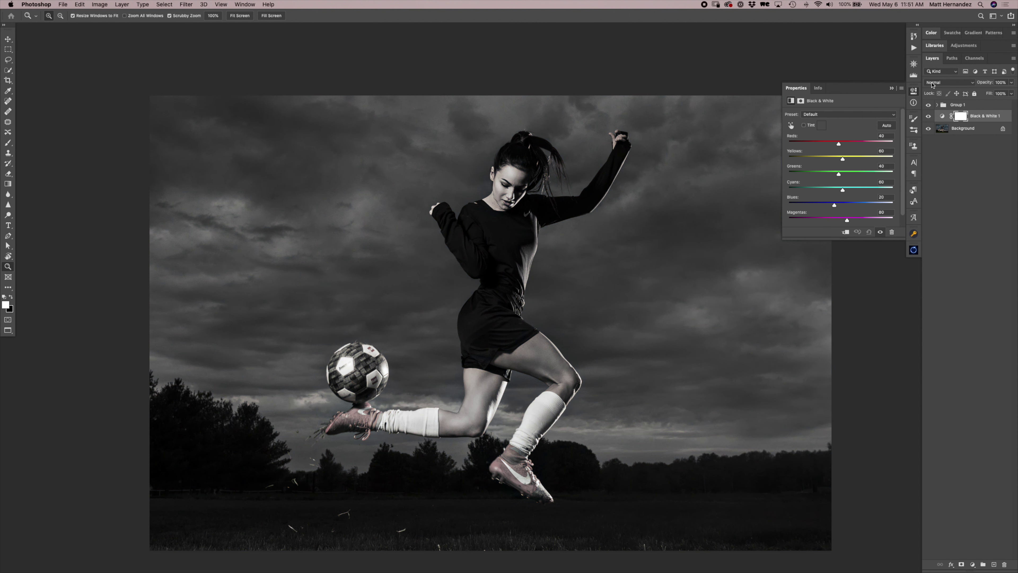
click(943, 83)
click(948, 176)
- Toggle the Black & White layer off and on to compare, zoom in, and select it
key(v)
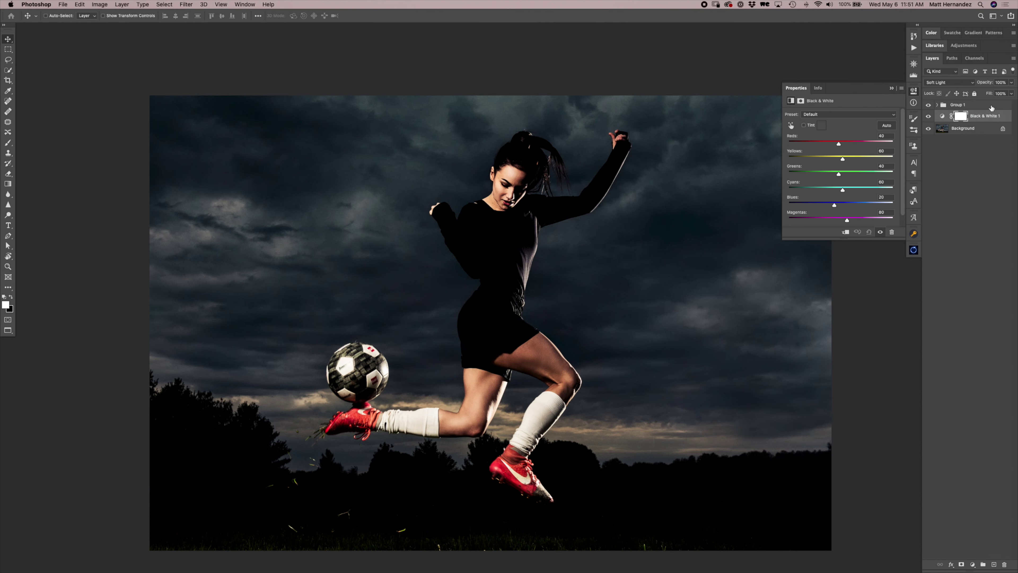
key(super+comma)
click(929, 117)
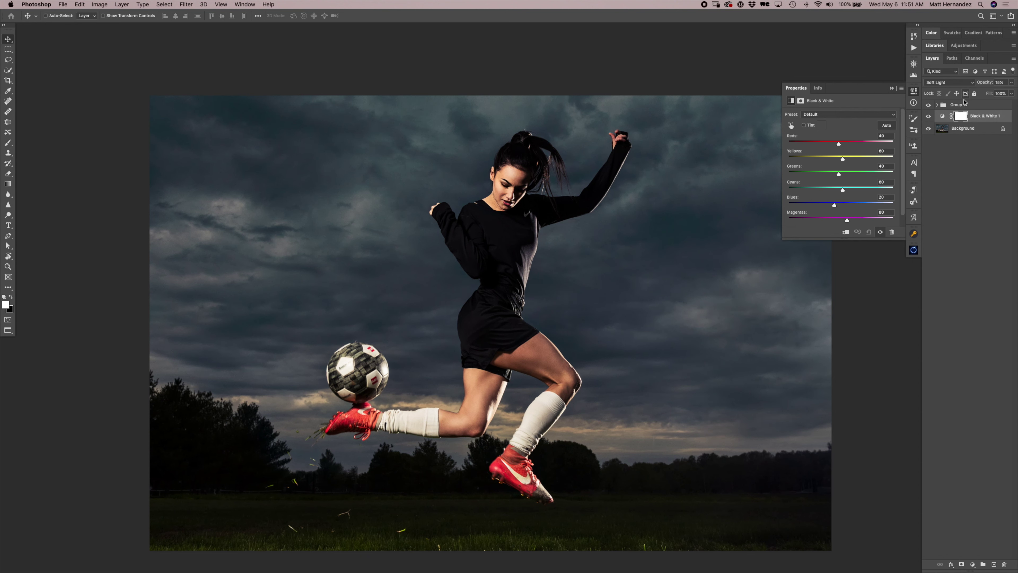
click(928, 116)
click(928, 117)
key(z)
click(509, 217)
alt+click(516, 215)
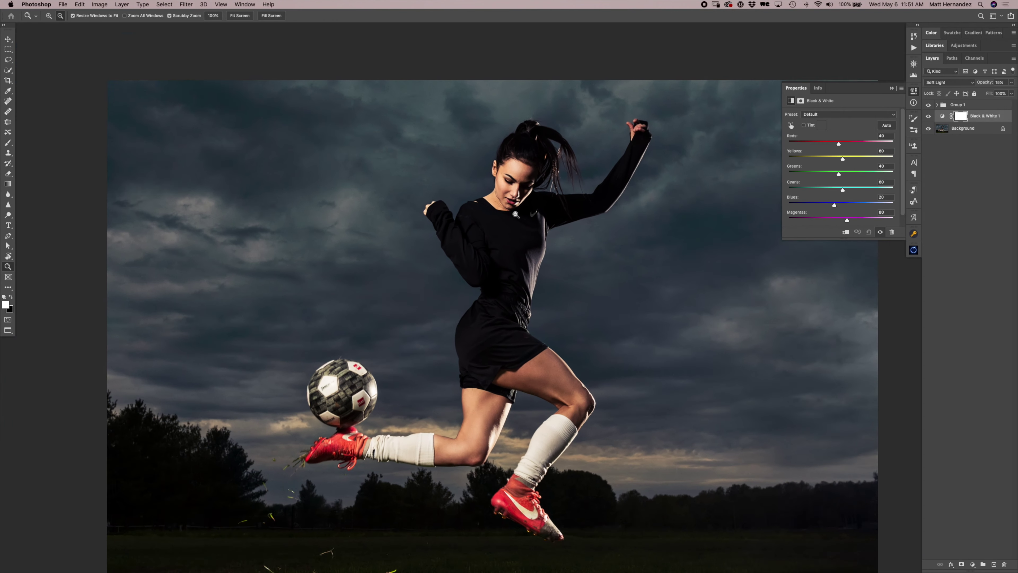
click(1008, 119)
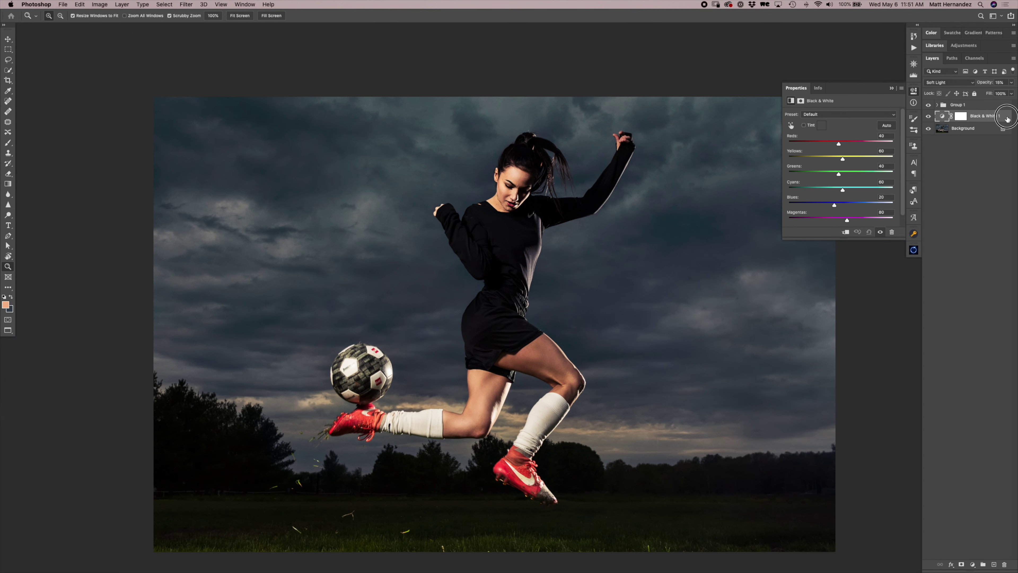
- Split the Black & White 1 Underlying Layer black slider to about 76/119 in Blending Options
double_click(1007, 118)
drag(212, 105, 580, 172)
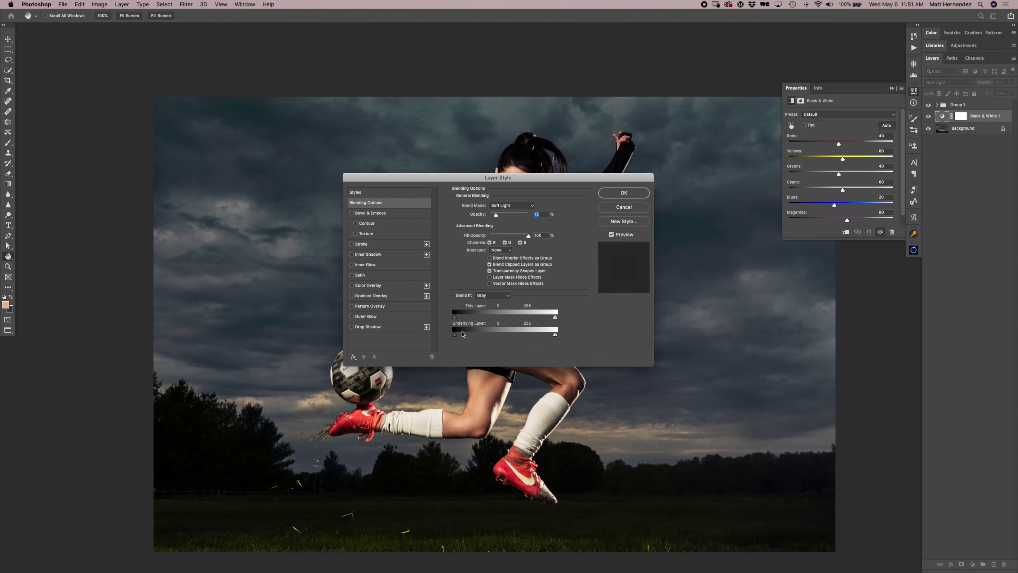
mouse_move(456, 335)
mouse_down()
mouse_move(542, 338)
mouse_move(443, 337)
mouse_up()
drag(455, 335, 495, 337)
drag(550, 178, 304, 71)
mouse_move(252, 227)
mouse_down()
mouse_move(164, 230)
mouse_move(256, 230)
mouse_up()
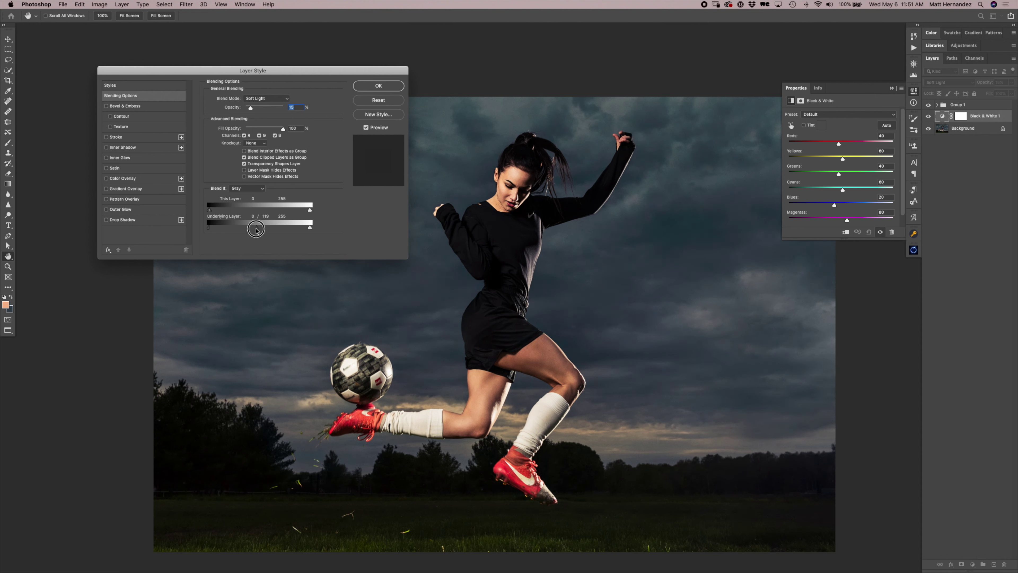
drag(210, 229, 238, 230)
click(378, 86)
key(z)
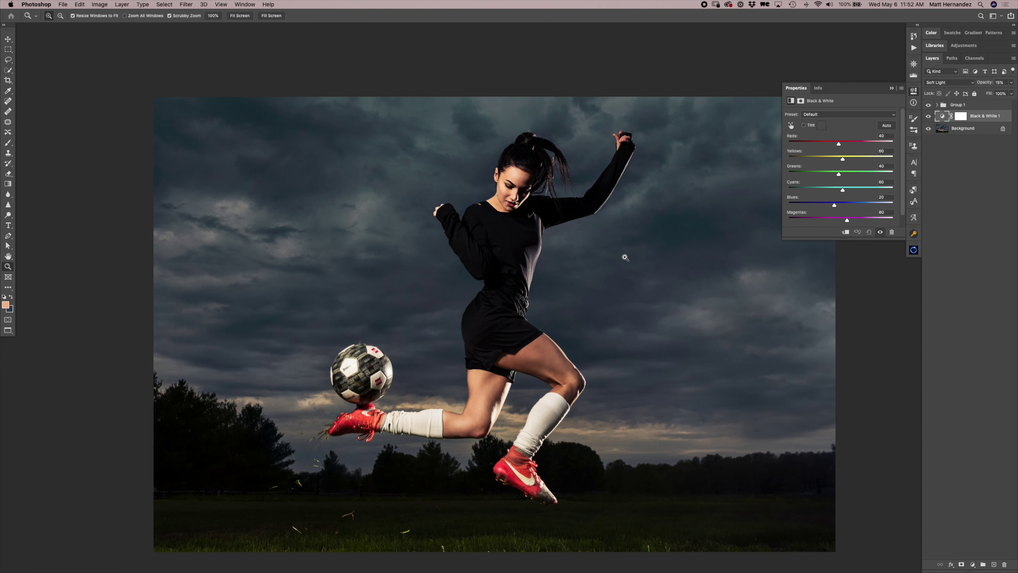
- Toggle the Black & White layer off and on around the player's face to compare
click(929, 116)
click(523, 183)
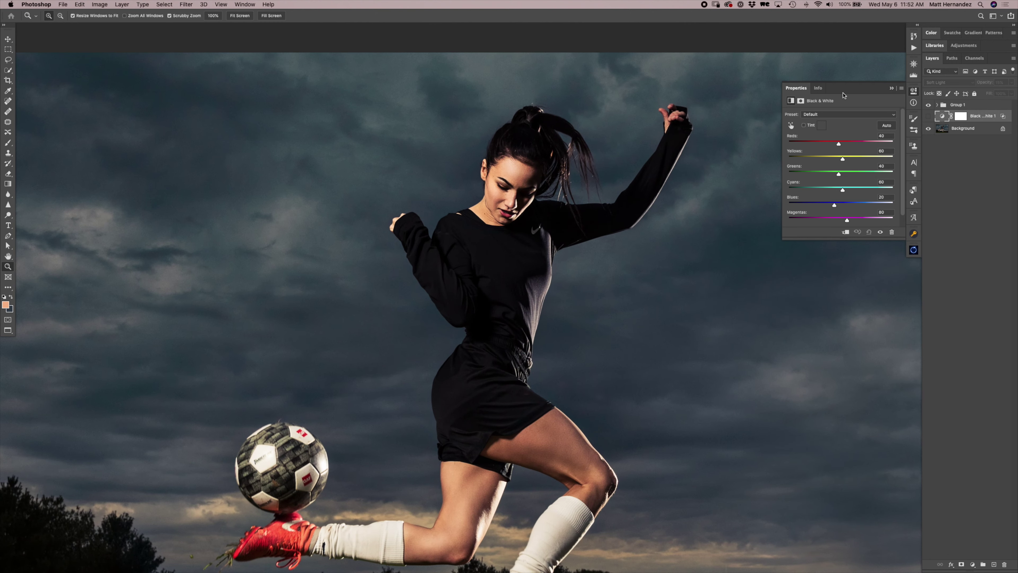
click(929, 116)
click(929, 117)
key(v)
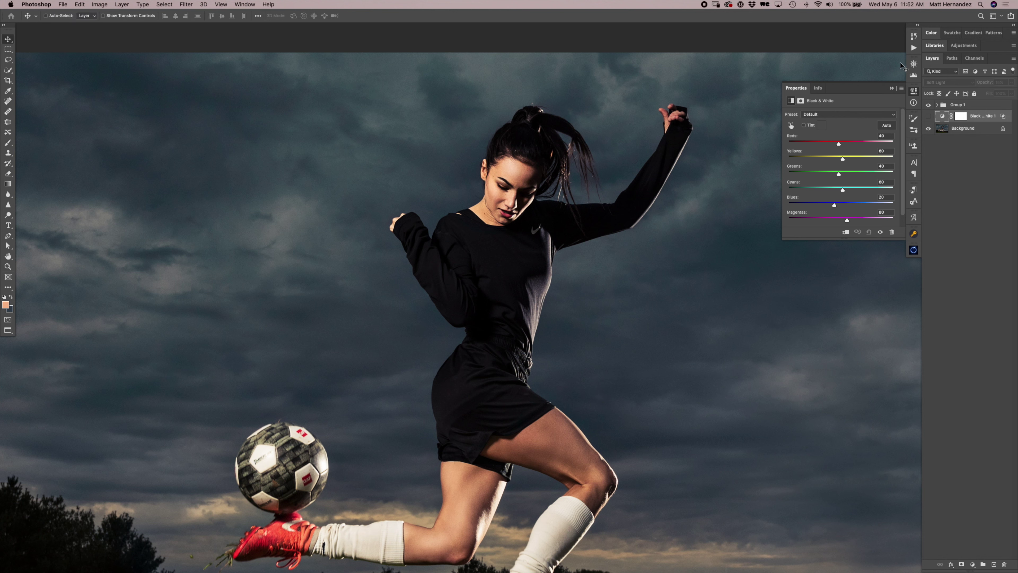
click(928, 116)
- Move the Underlying Layer shadow split down to about 62/106 and compare the result
double_click(981, 121)
mouse_move(238, 228)
mouse_down()
mouse_move(253, 227)
mouse_move(244, 228)
mouse_up()
click(378, 86)
click(928, 116)
click(928, 116)
click(928, 116)
click(928, 116)
click(928, 116)
click(928, 116)
- Set the contrast layer's opacity to 20%, compare it on and off, and zoom out
double_click(1009, 114)
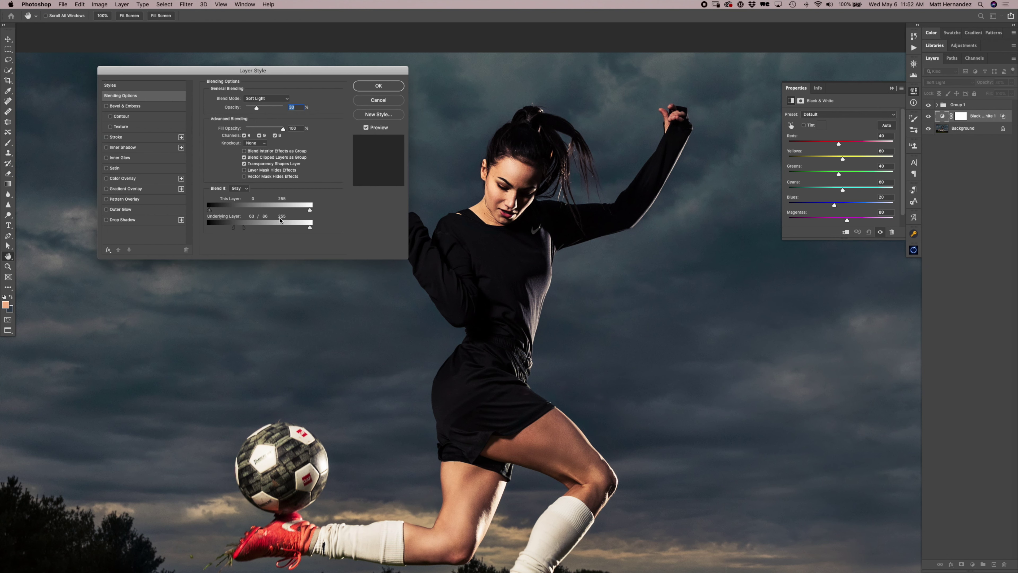
click(388, 85)
key(2)
click(929, 116)
click(929, 116)
click(928, 116)
click(928, 116)
key(z)
key(super+minus)
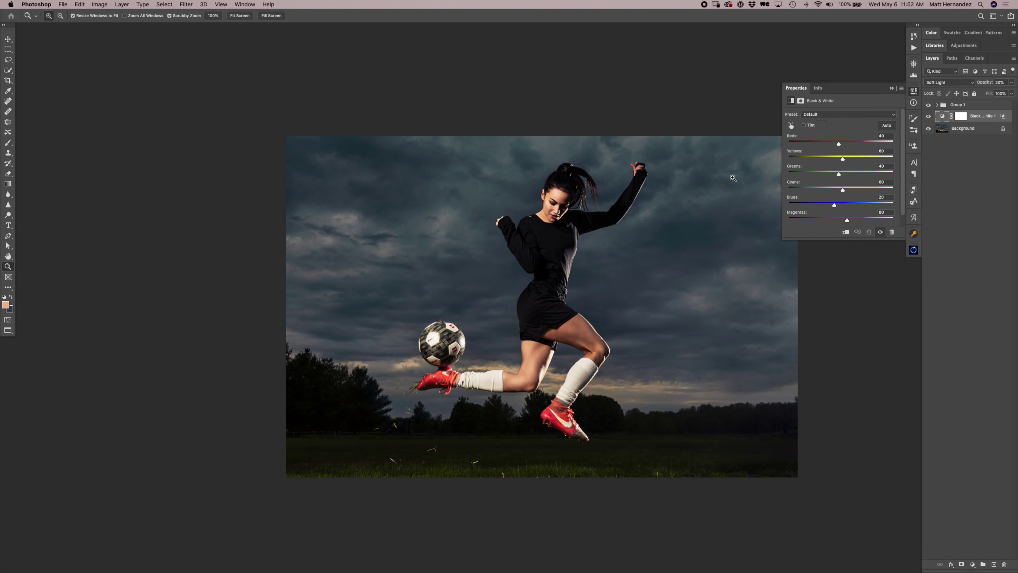
- Compare the edit against the original Background layer shown alone
click(929, 116)
click(929, 117)
scroll(586, 268, right, 2)
alt+click(928, 128)
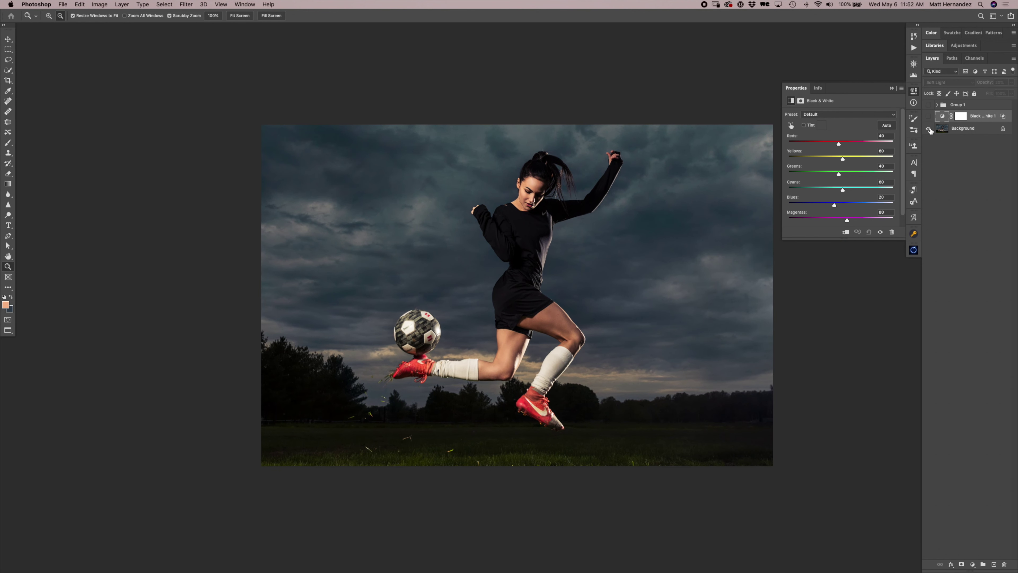
alt+click(929, 128)
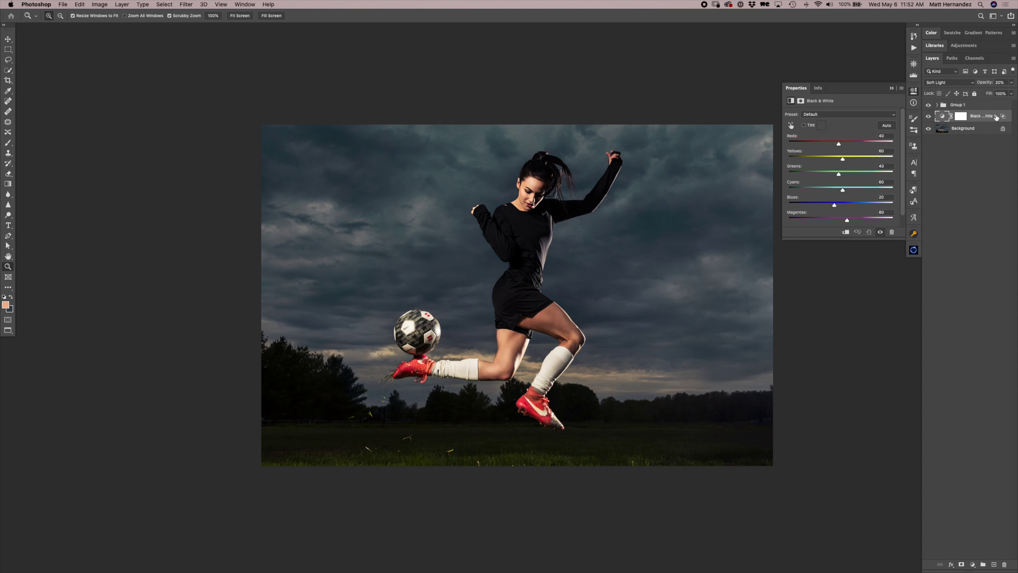
- Merge Group 1 through Background into one layer, save it, and return to Lightroom Classic
click(970, 107)
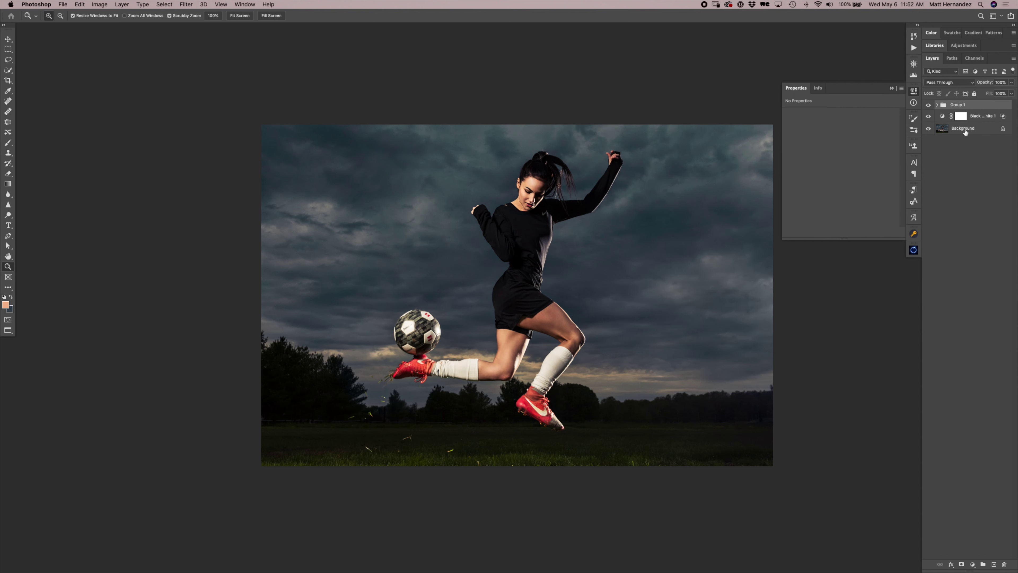
shift+click(967, 129)
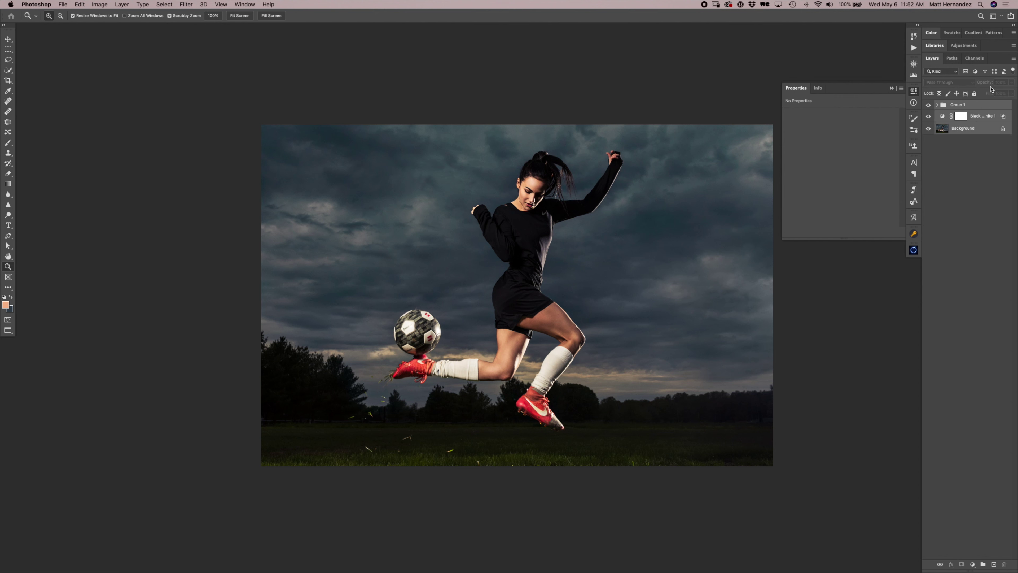
key(super+e)
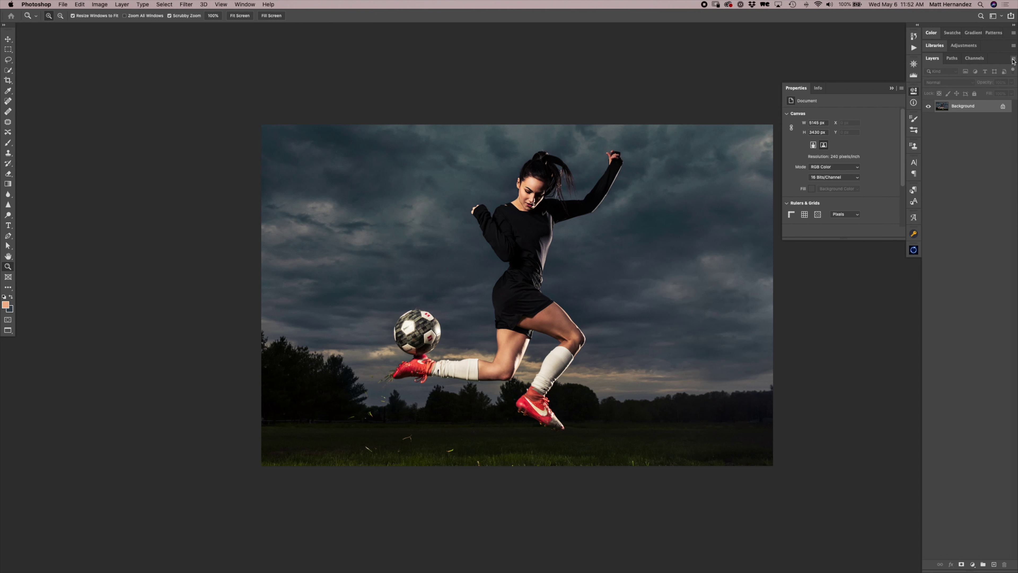
key(super+shift+s)
mouse_move(493, 569)
mouse_move(560, 565)
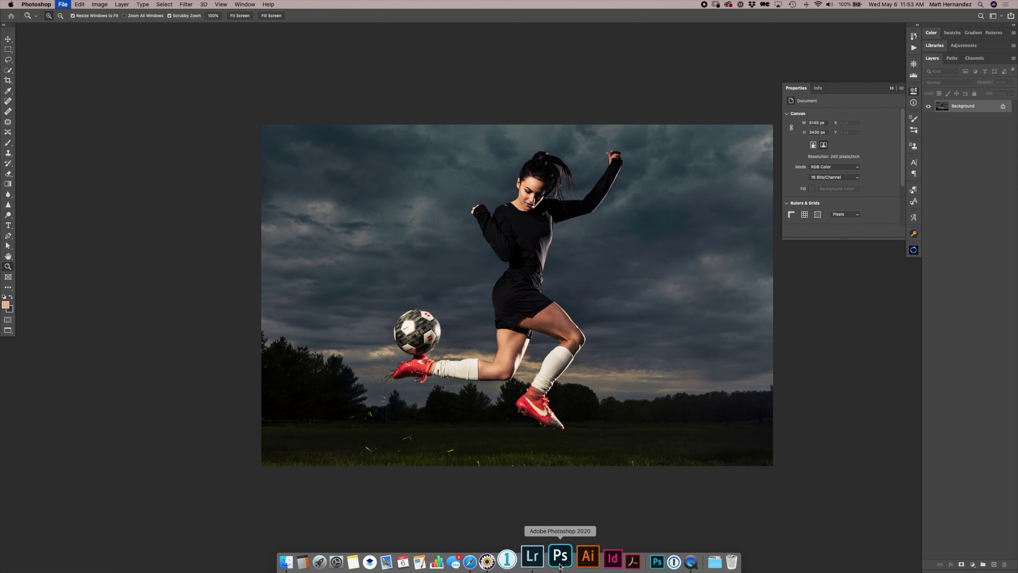
click(544, 557)
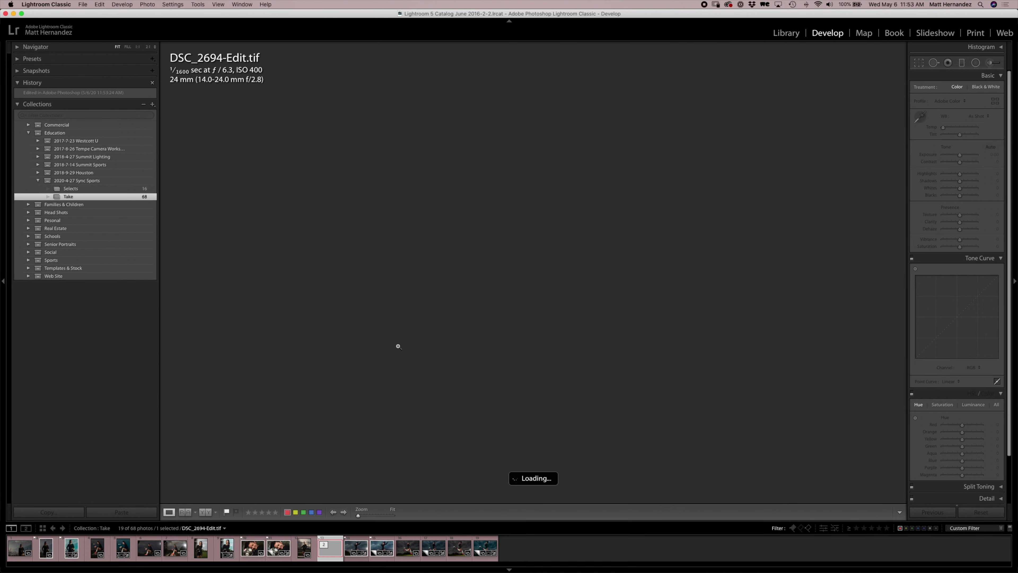
- Label the edited photo Blue, show blue labels in the filmstrip, and compare TIF with NEF
key(9)
key(Left)
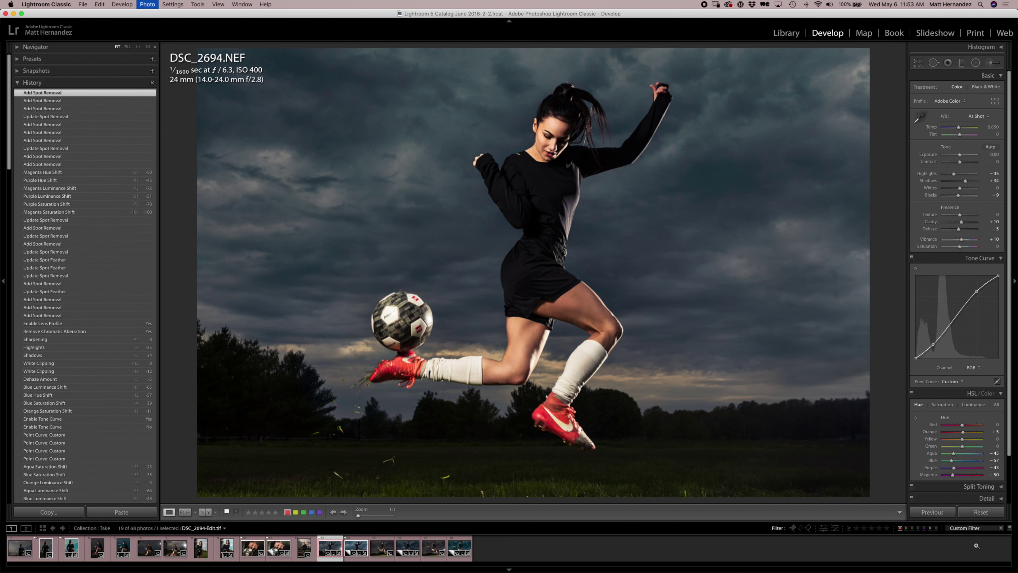
click(919, 528)
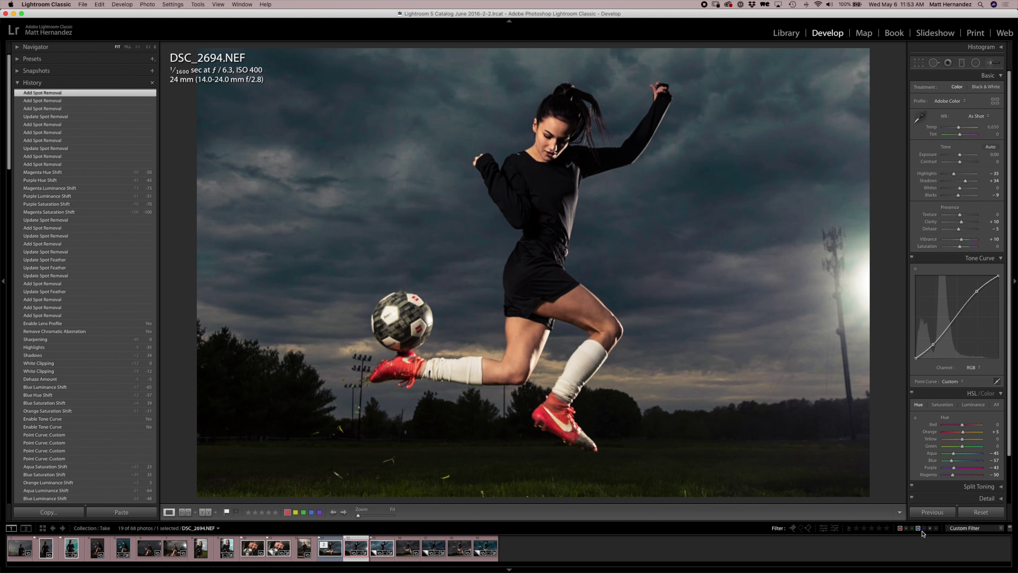
key(Left)
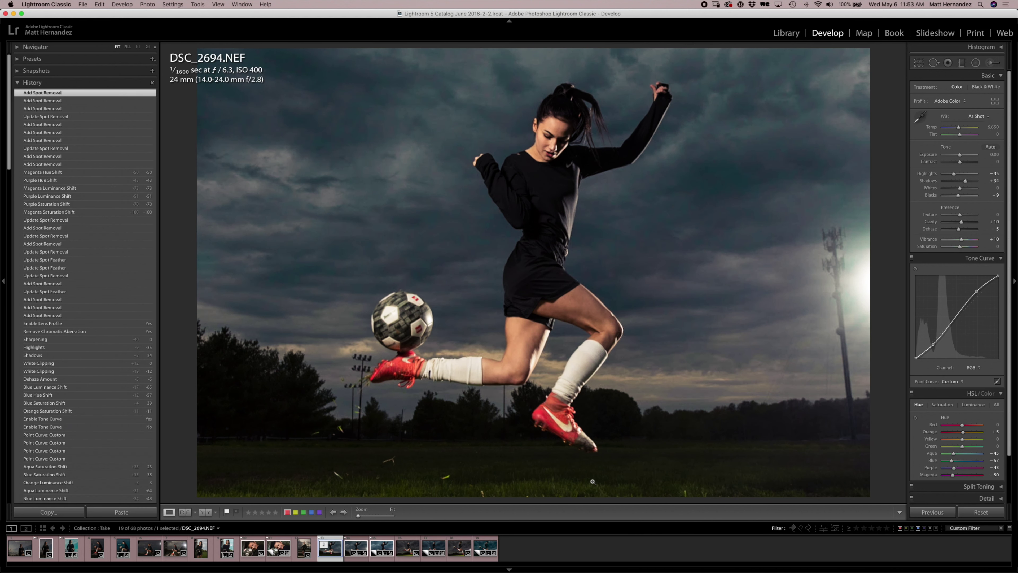
key(Right)
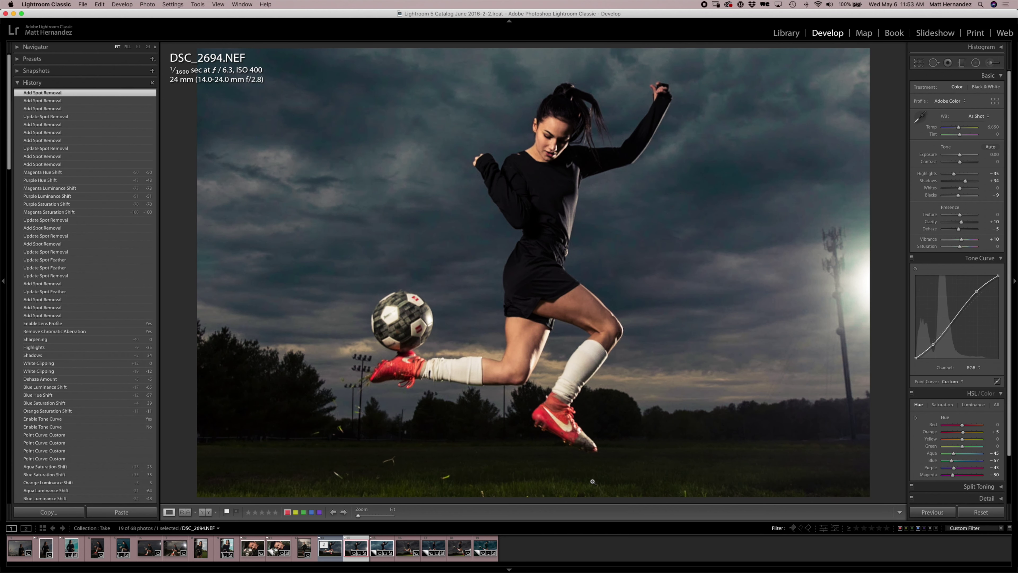
key(Left)
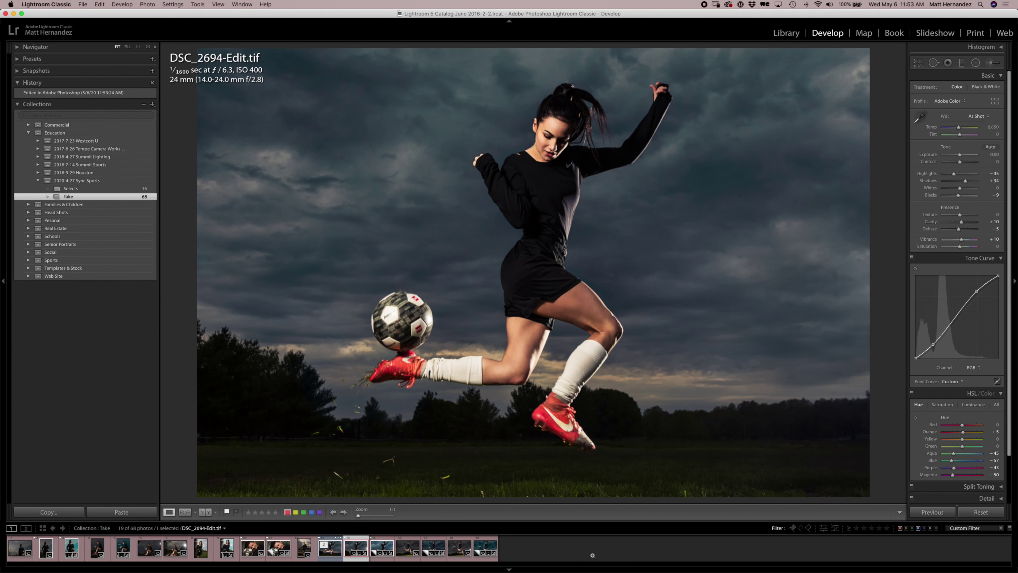
key(Right)
- Create a virtual copy of DSC_2694.NEF and reset it to no edits
right_click(349, 548)
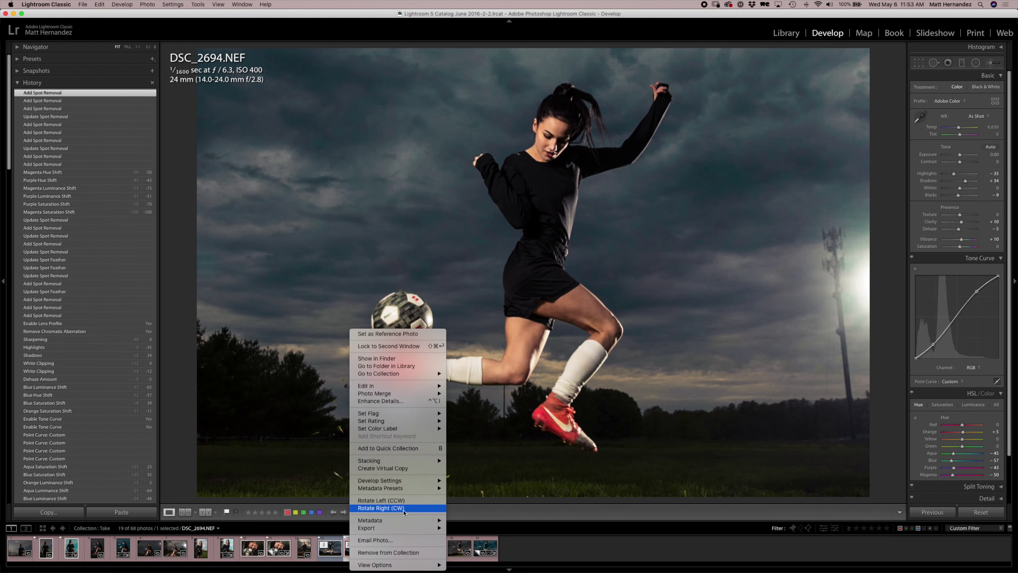
click(401, 468)
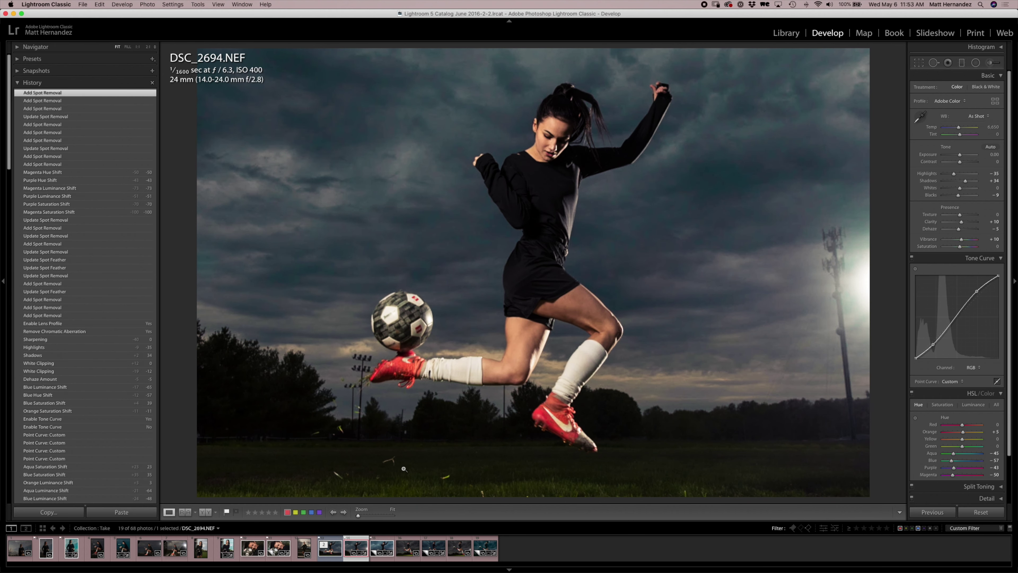
click(988, 513)
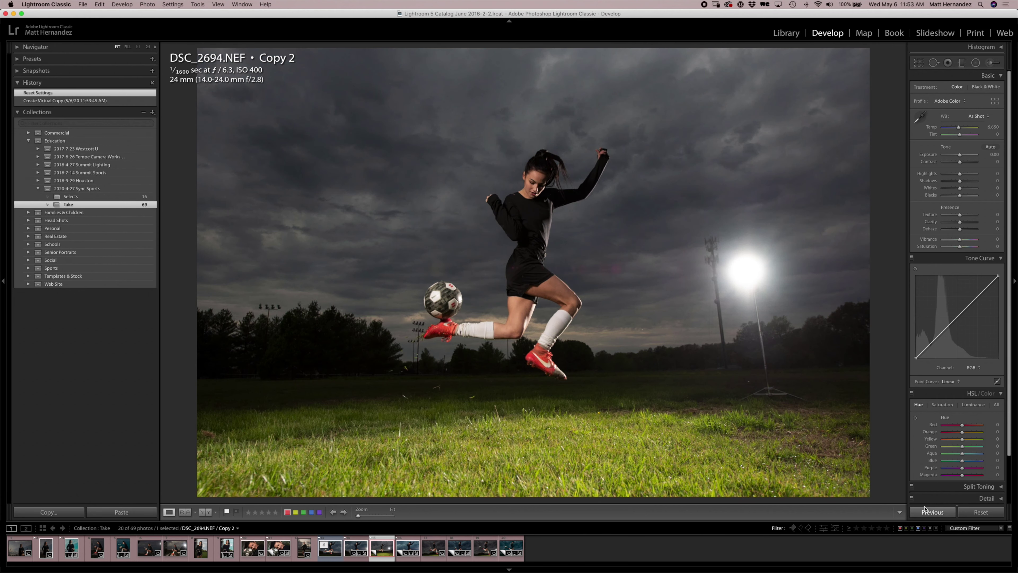
- Sync only the crop from the original NEF onto Copy 2, then add the retouched TIF to the selection
key(Left)
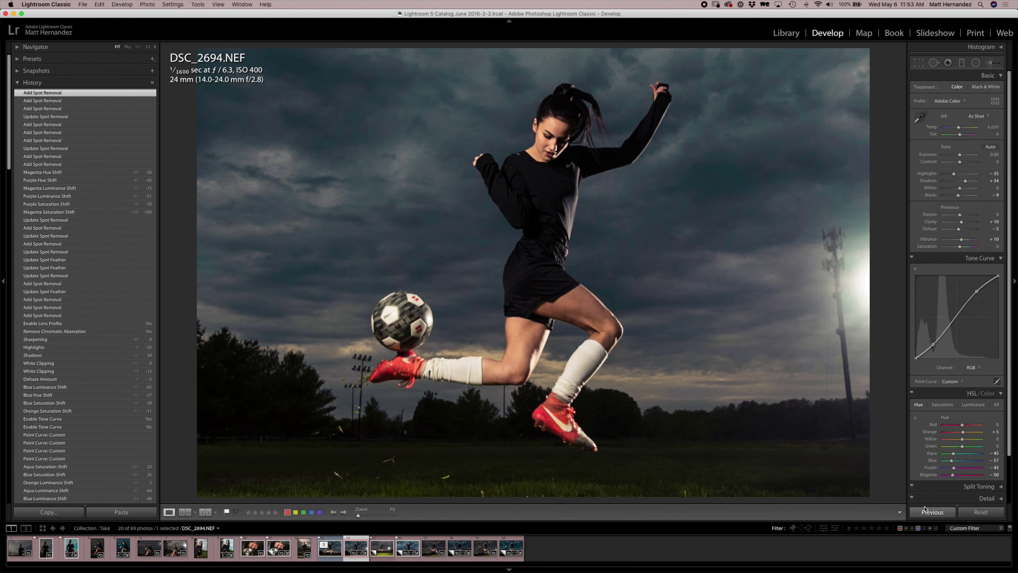
key(shift+Right)
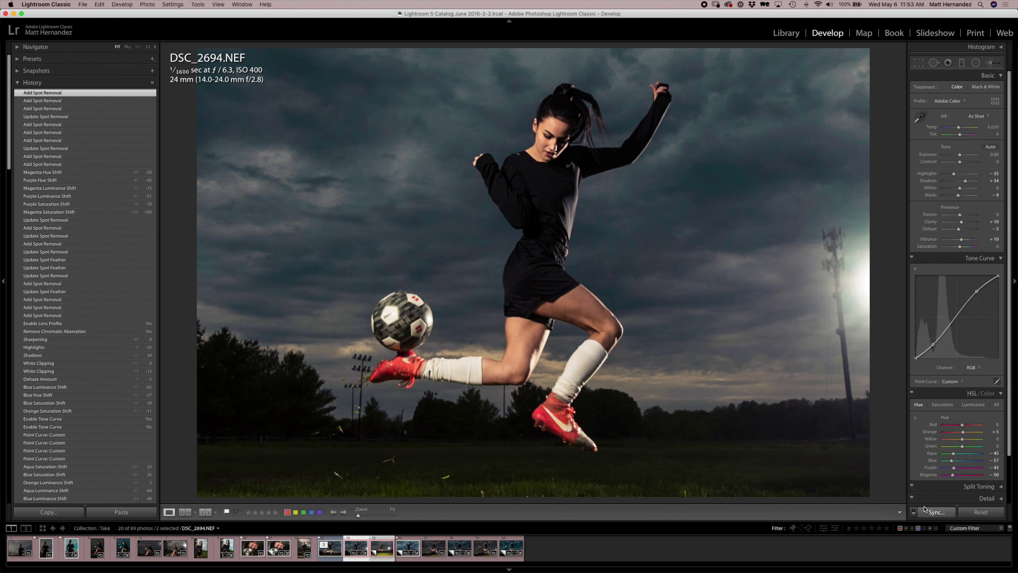
click(934, 512)
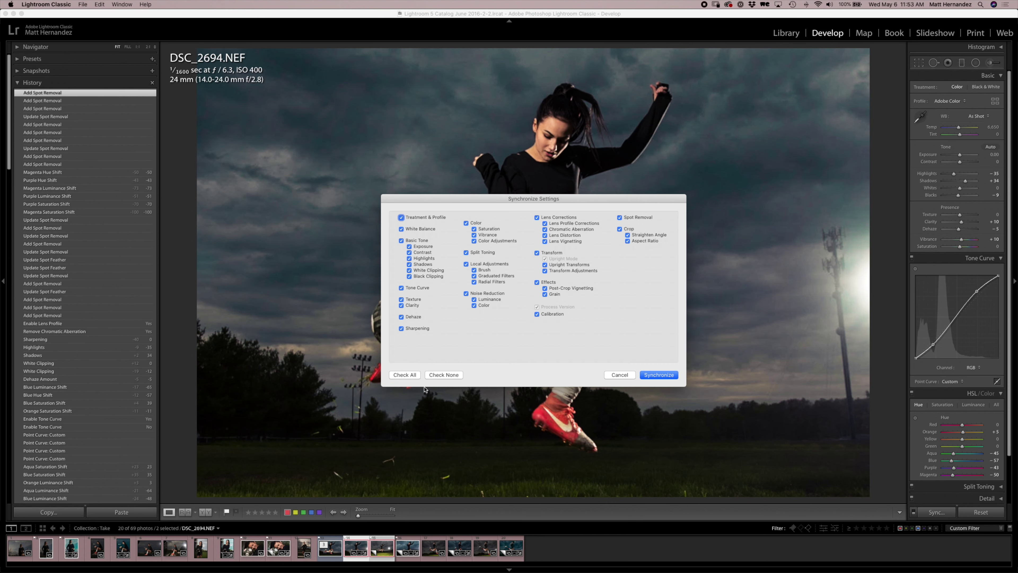
click(443, 376)
click(627, 230)
click(659, 375)
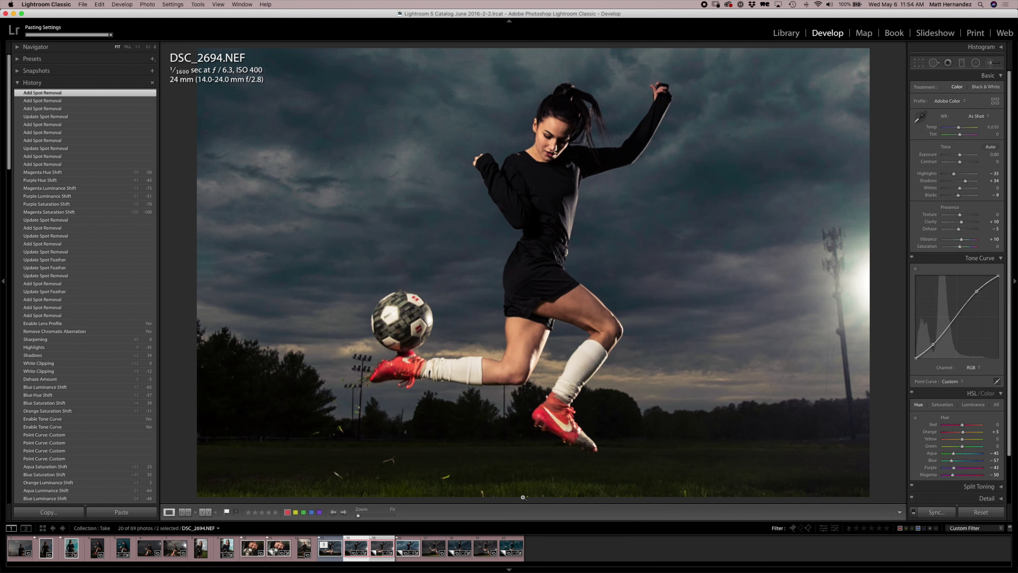
super+click(331, 555)
- Compare the three versions in Survey view with panels hidden, then view one full screen
key(n)
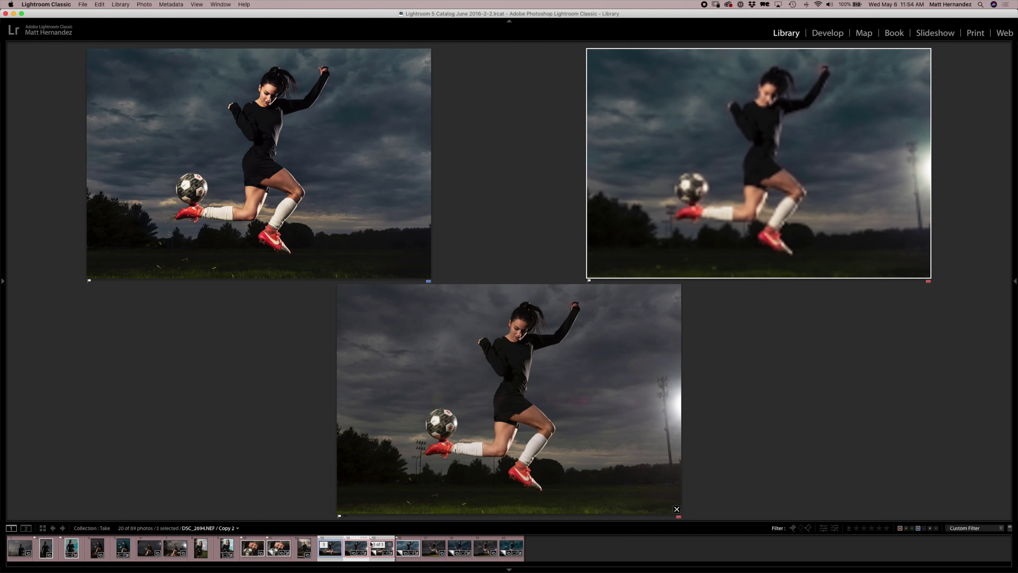
key(Tab)
key(Tab)
key(shift+Tab)
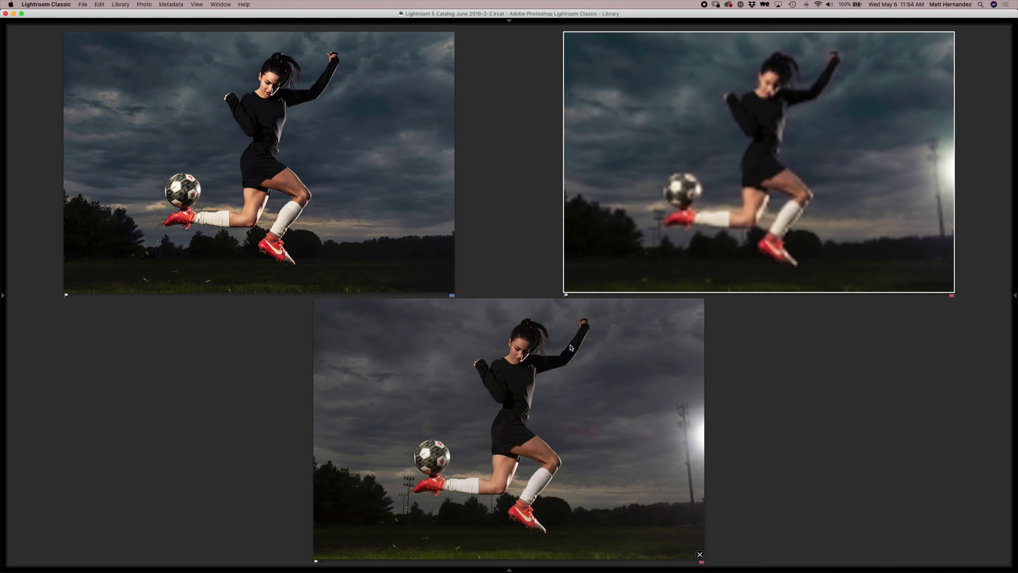
click(514, 397)
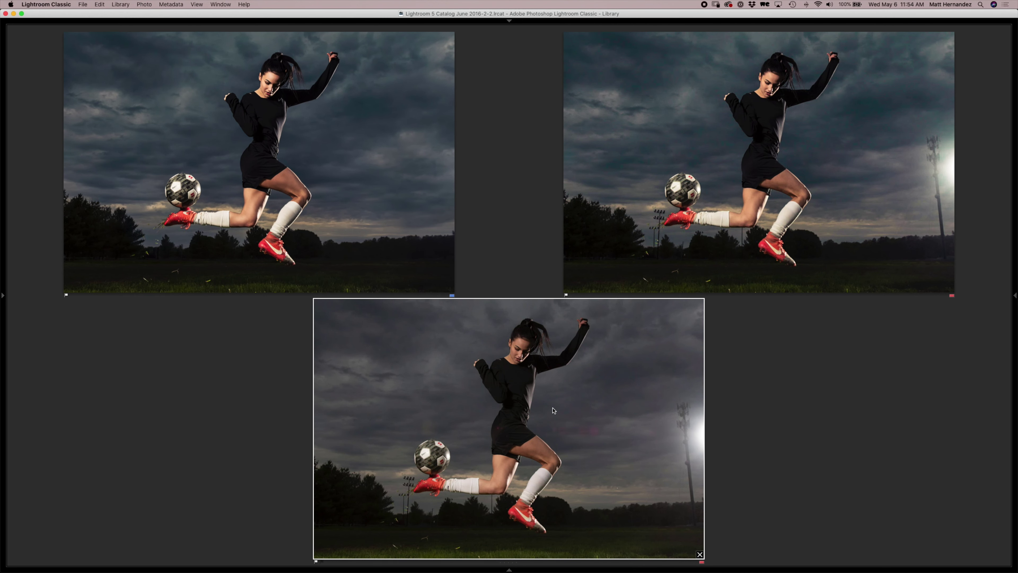
click(836, 139)
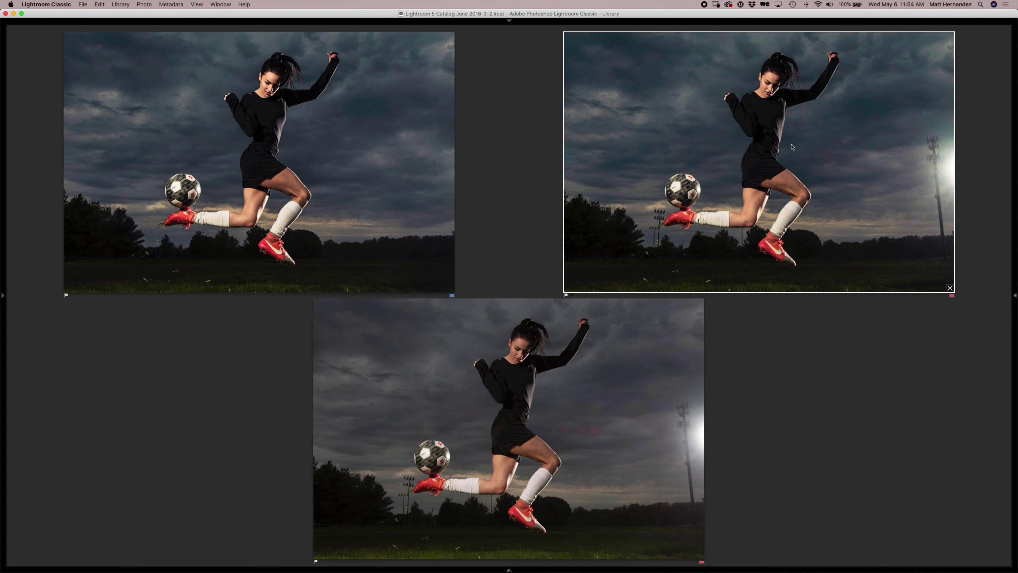
click(131, 97)
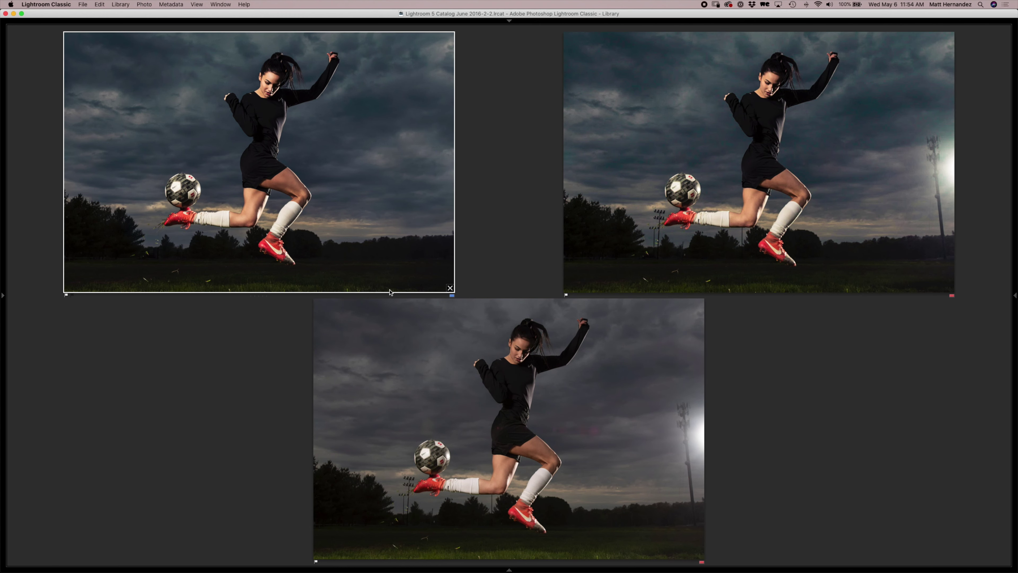
double_click(549, 427)
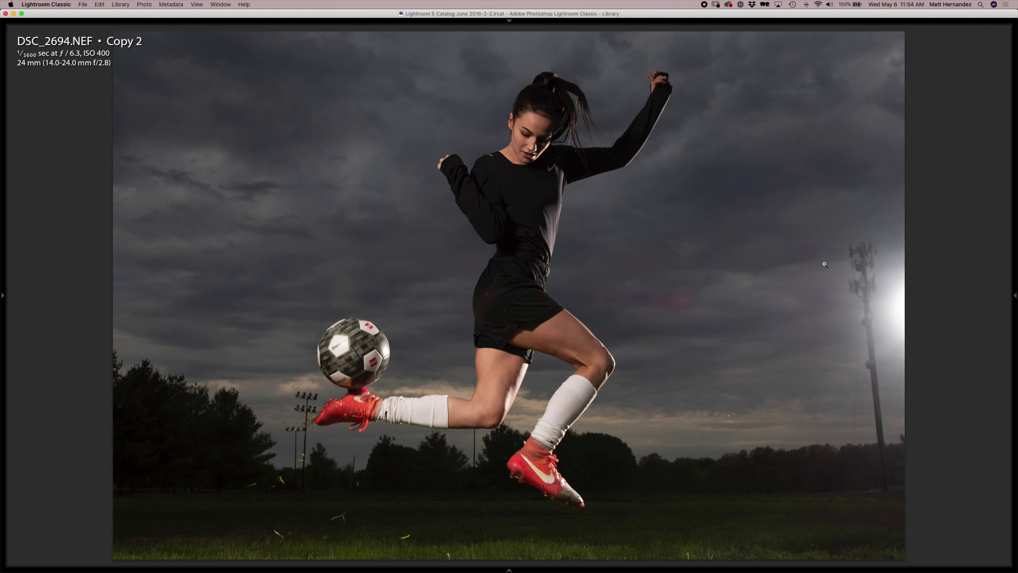
key(f)
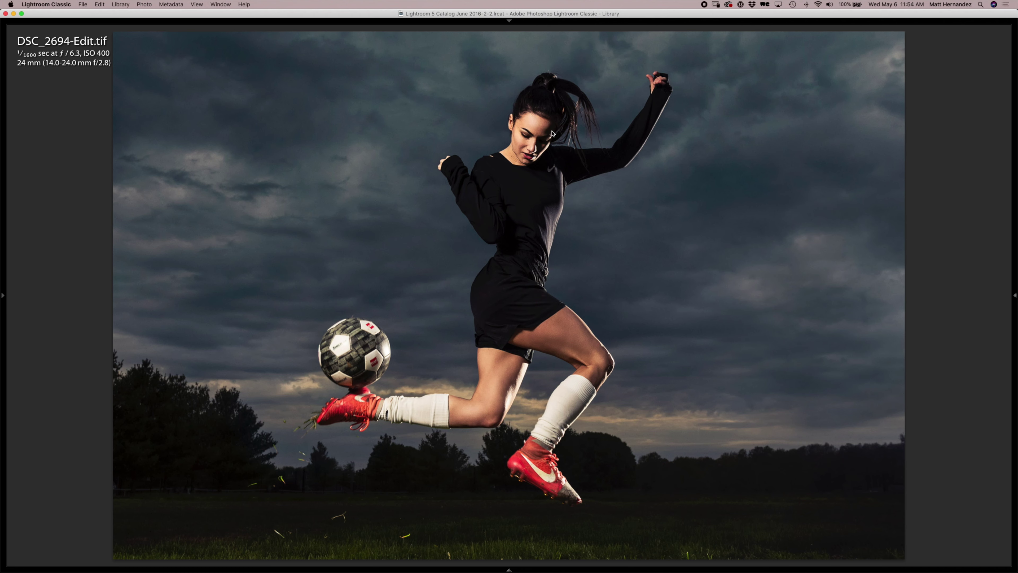
key(shift+Tab)
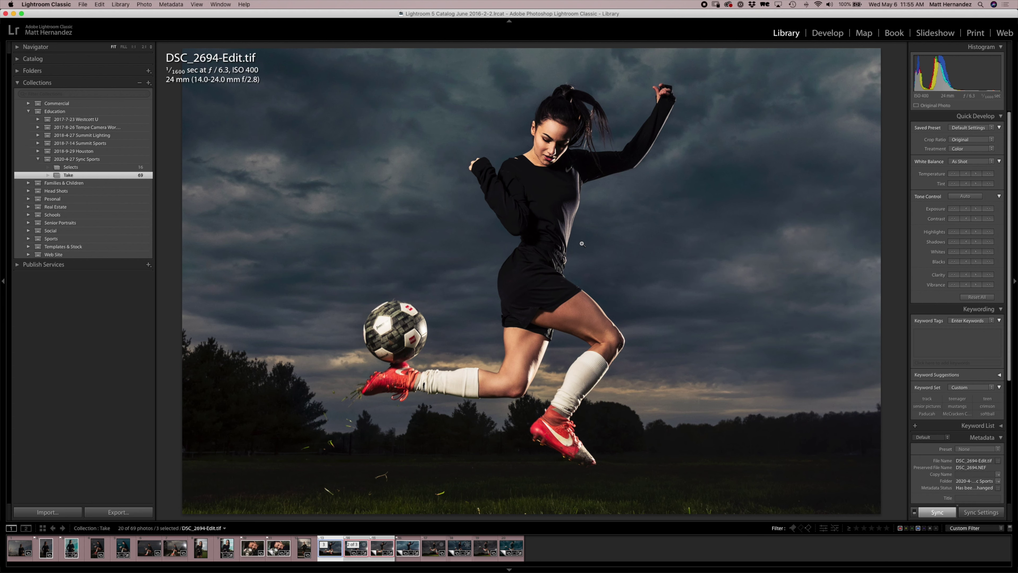
- Browse the edited shots in the filmstrip, then minimize Lightroom to reveal the Phlearn page
click(253, 548)
key(Right)
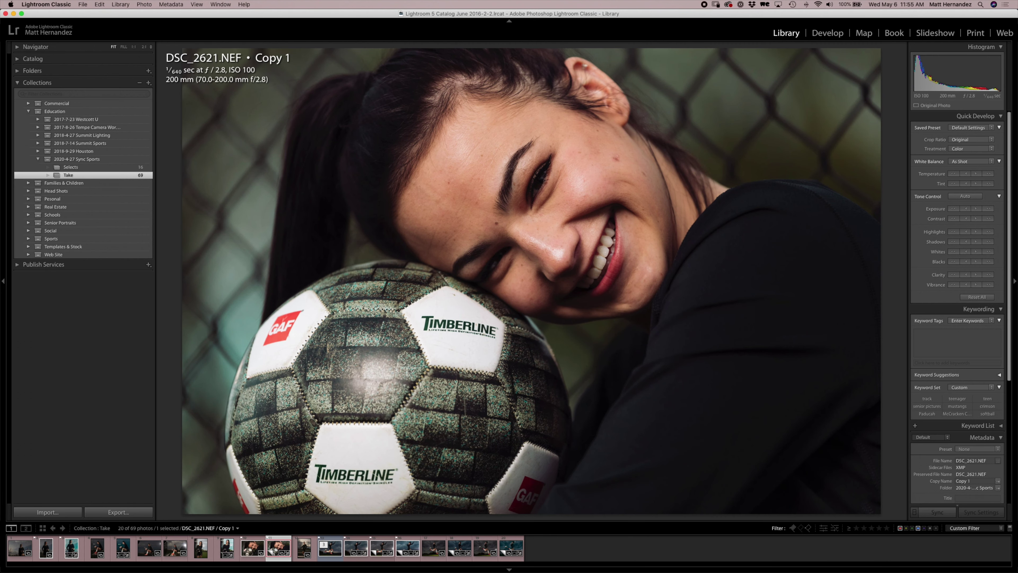
key(Right)
key(Right)
key(Right)
key(Right)
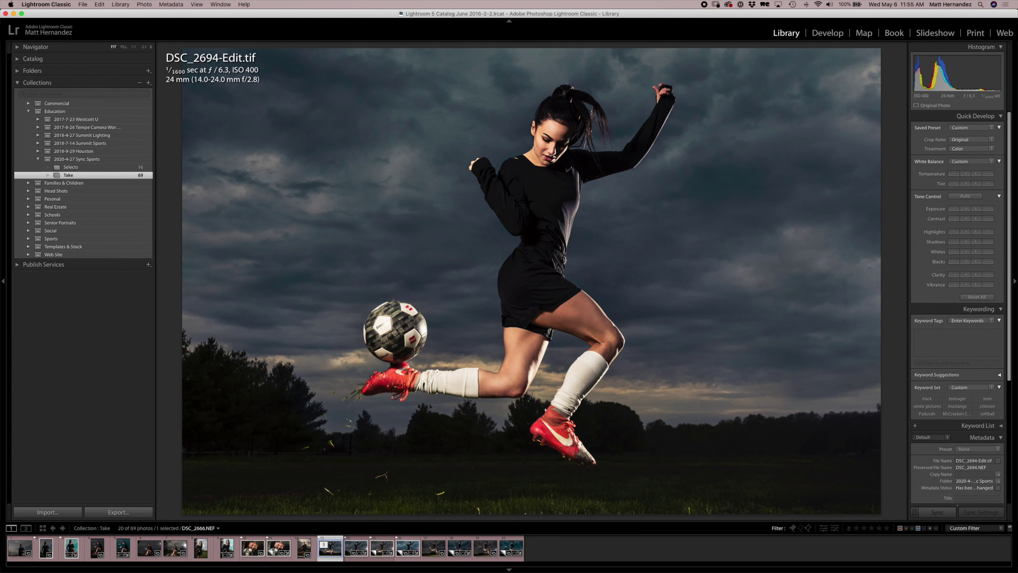
key(Left)
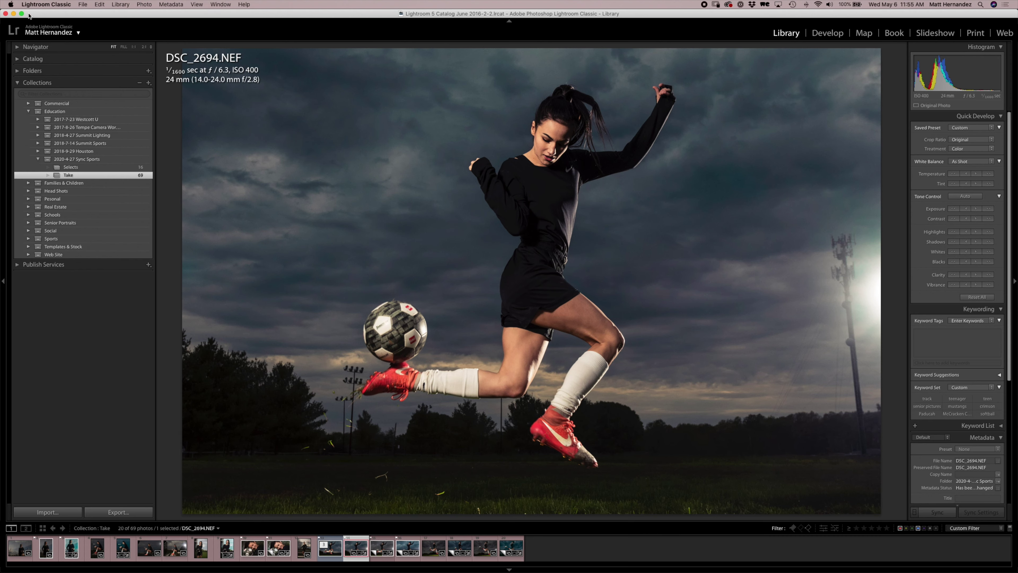
click(14, 13)
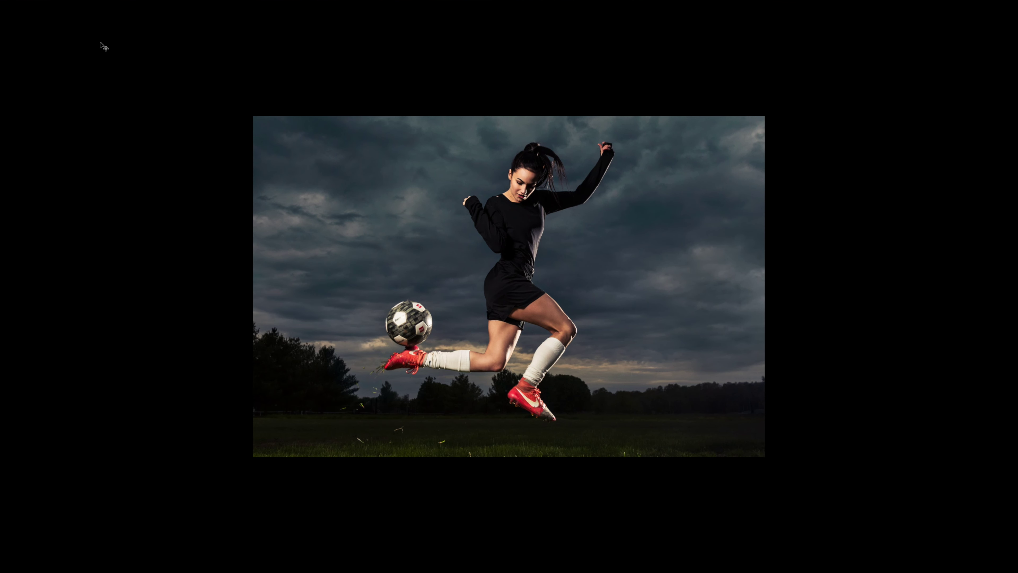
key(Escape)
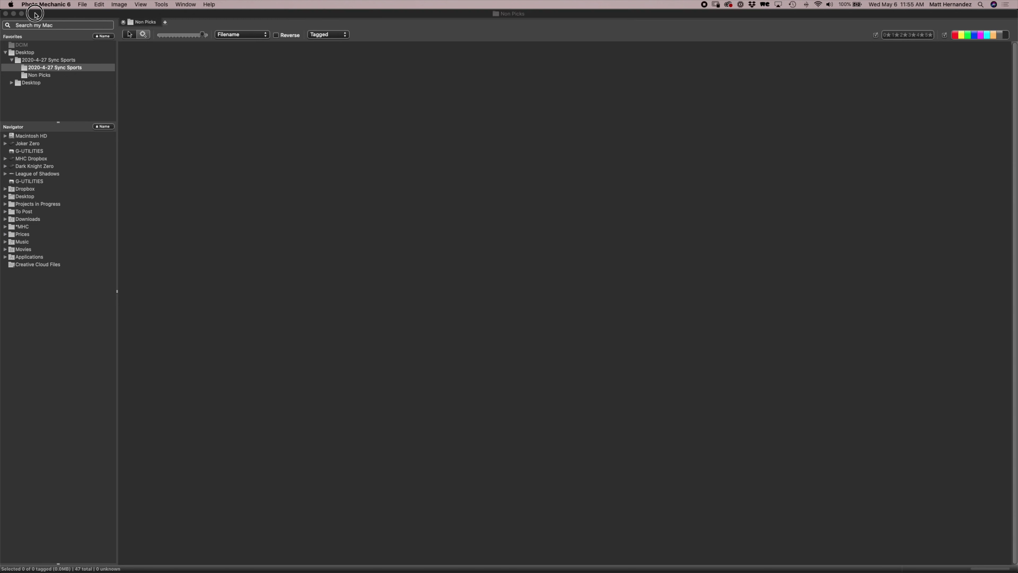
- Minimize the Photo Mechanic and browser windows to show the empty desktop
click(35, 13)
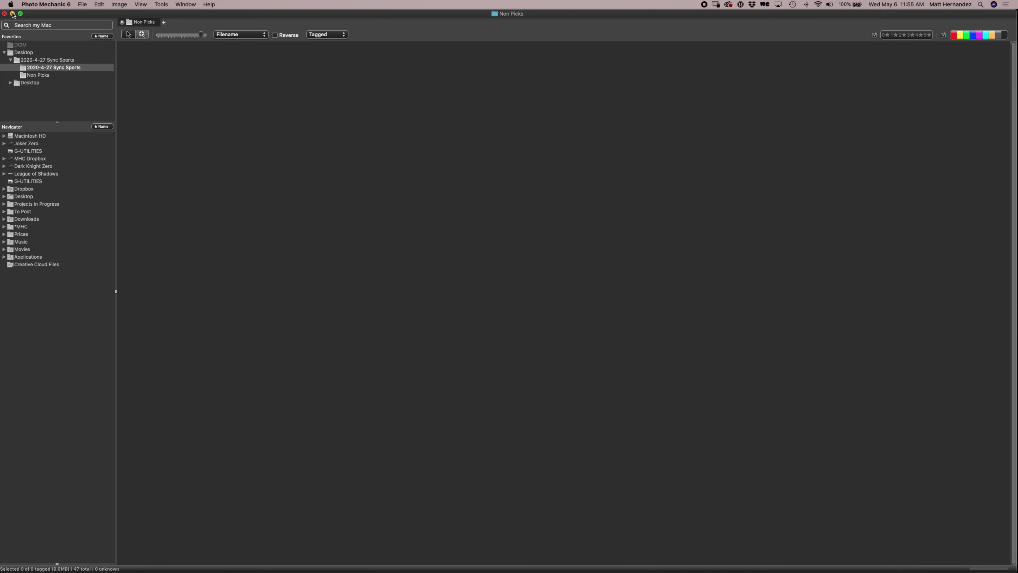
click(12, 14)
click(170, 16)
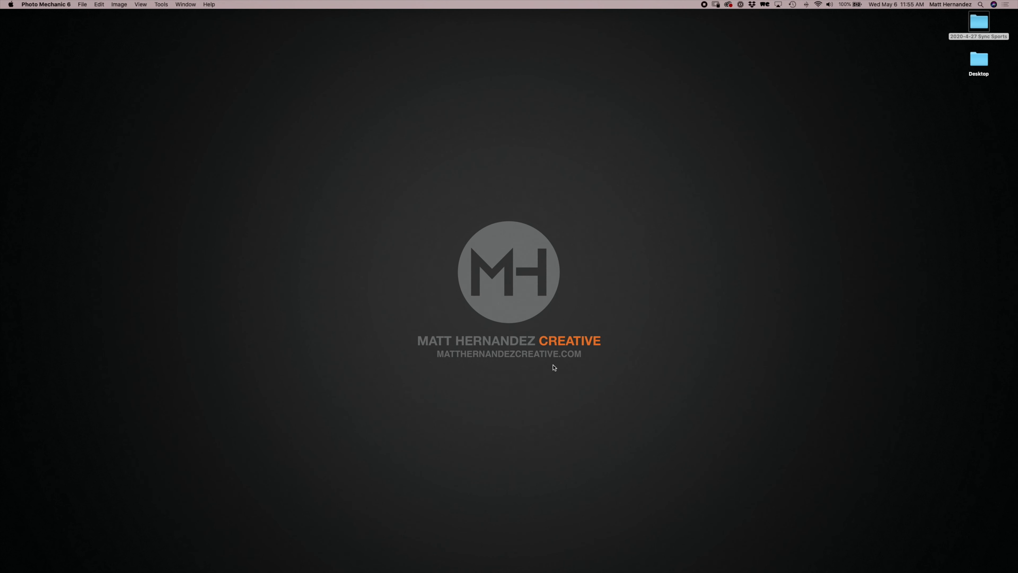